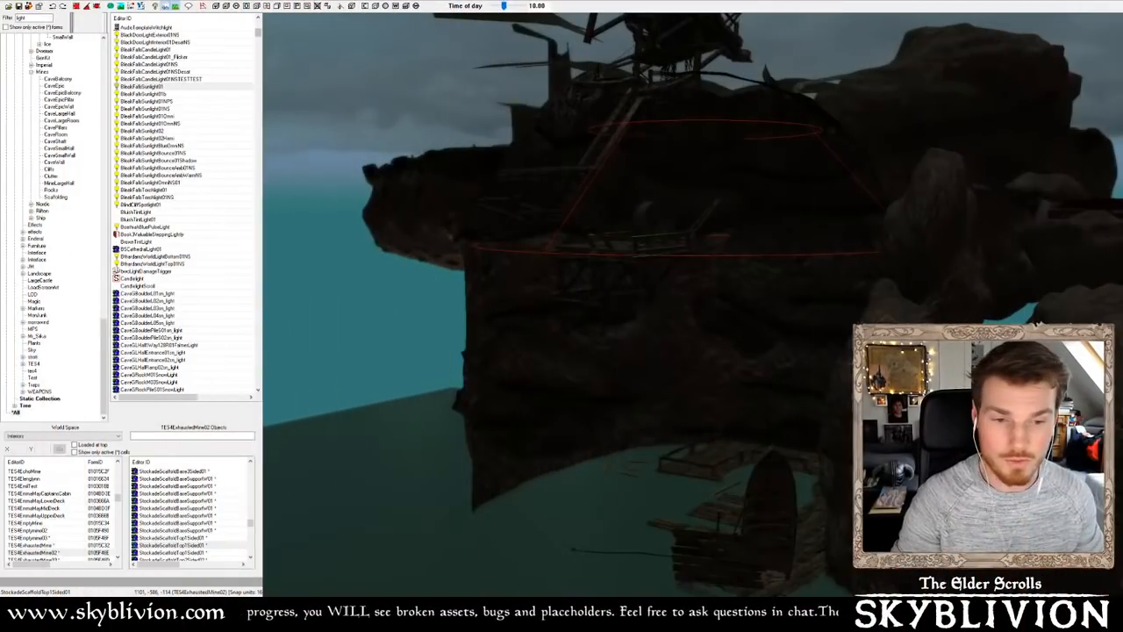
Turn on bright lighting for the 3D view and survey the central shaft of TES4ExhaustedMine02 from above
key("a")
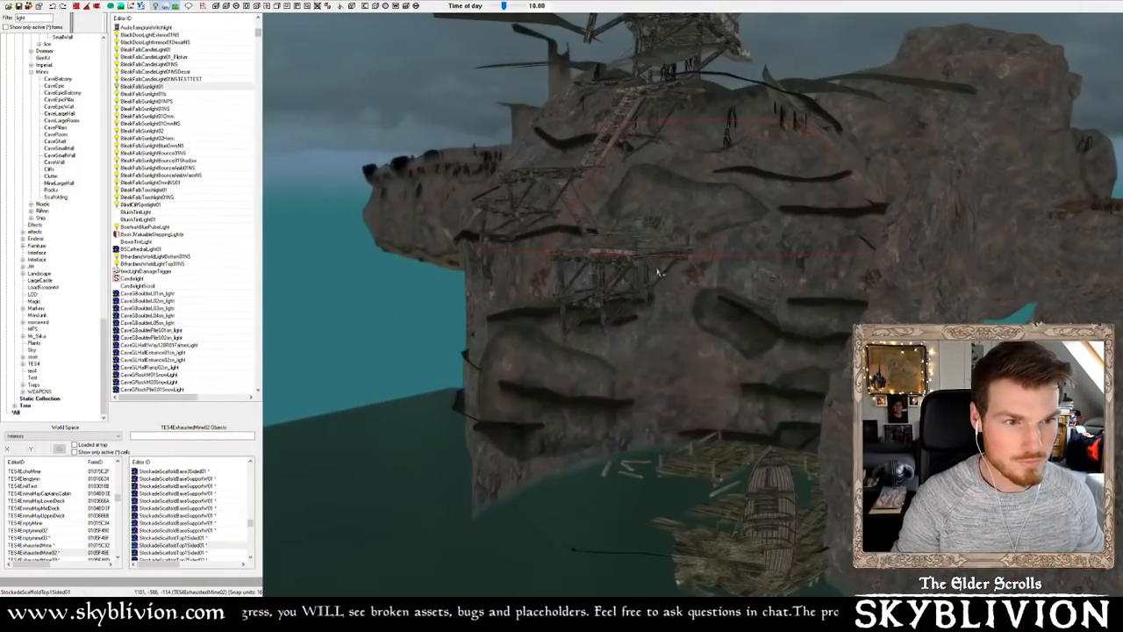
scroll(667, 278, "up", 10)
scroll(740, 292, "down", 10)
scroll(745, 284, "down", 5)
middle_click_drag(739, 292, 731, 342, "shift")
scroll(731, 342, "up", 2)
scroll(730, 343, "up", 6)
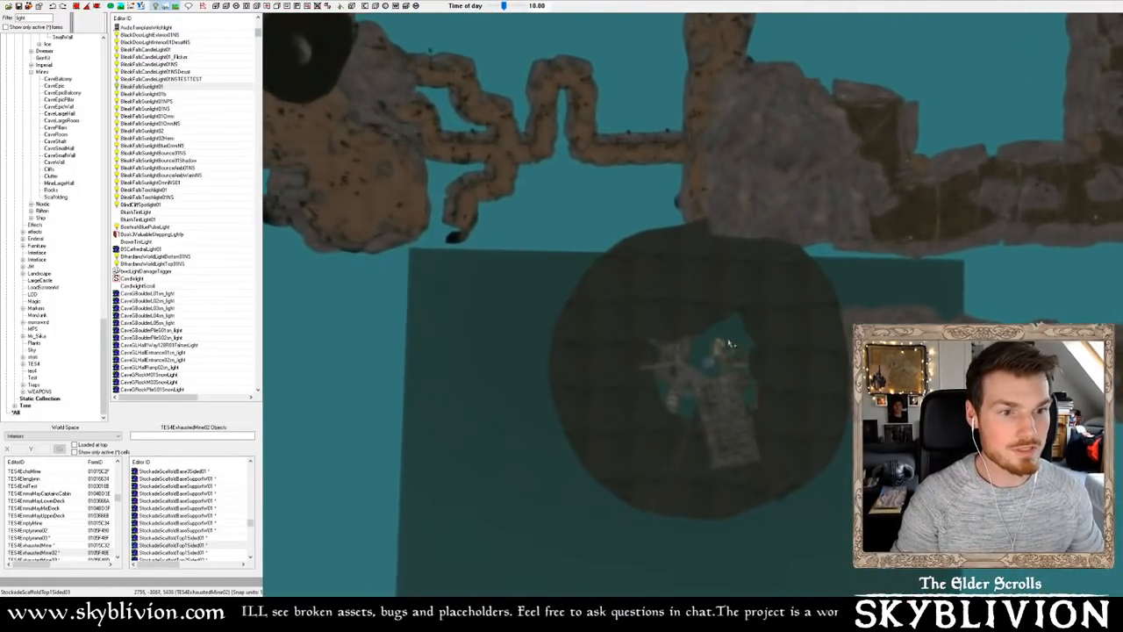
middle_click_drag(676, 386, 689, 320)
scroll(684, 318, "up", 8)
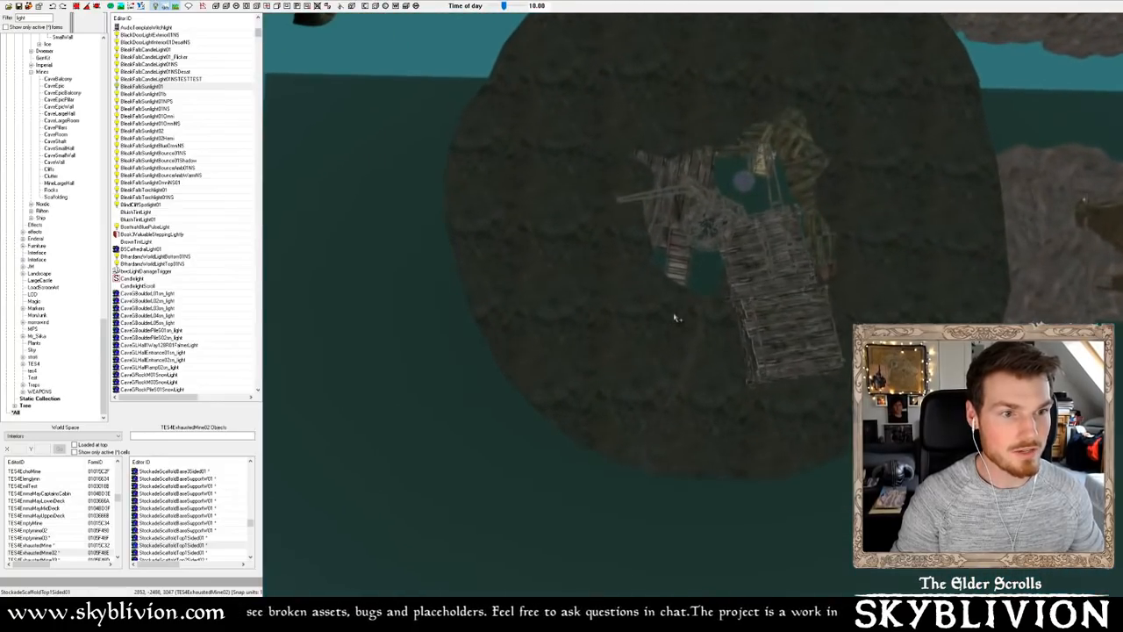
Examine the scaffold platforms, connecting stairs, wooden wheels and crane structures along the walls of the mine shaft
left_click(680, 274)
middle_click_drag(680, 275, 681, 188, "shift")
scroll(670, 208, "up", 2)
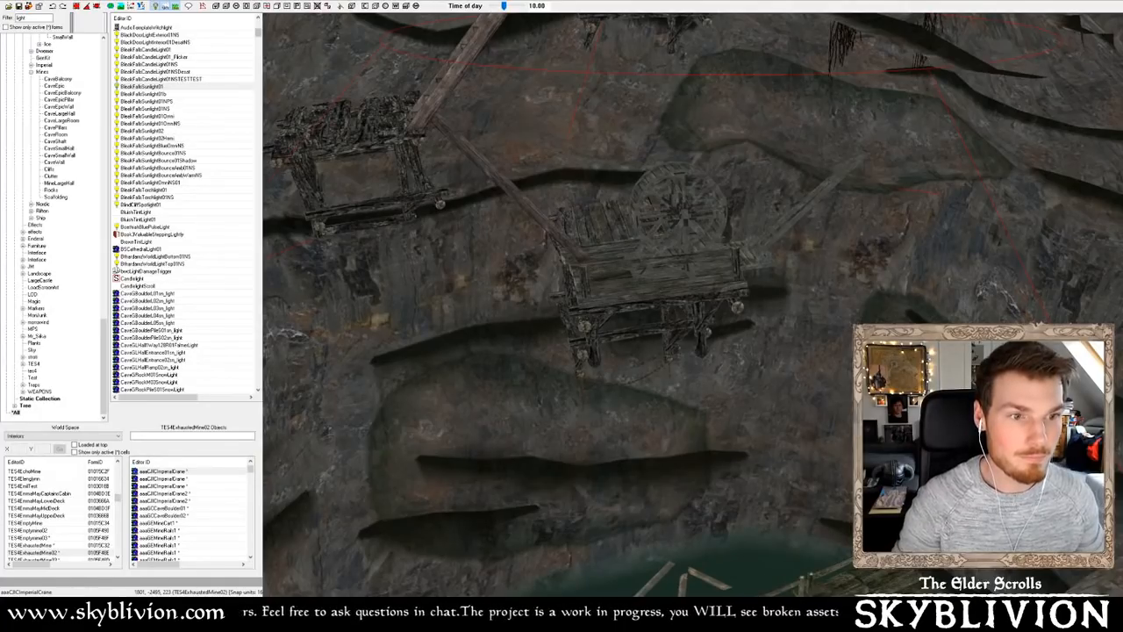
scroll(702, 317, "up", 10)
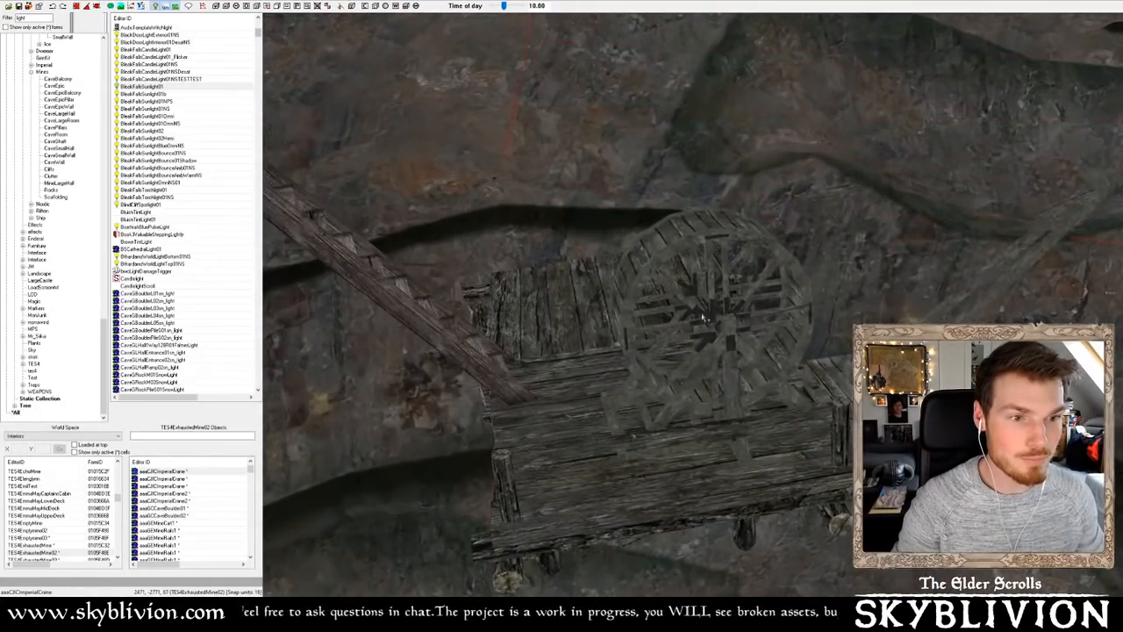
scroll(704, 318, "down", 6)
middle_click_drag(656, 304, 658, 296, "shift")
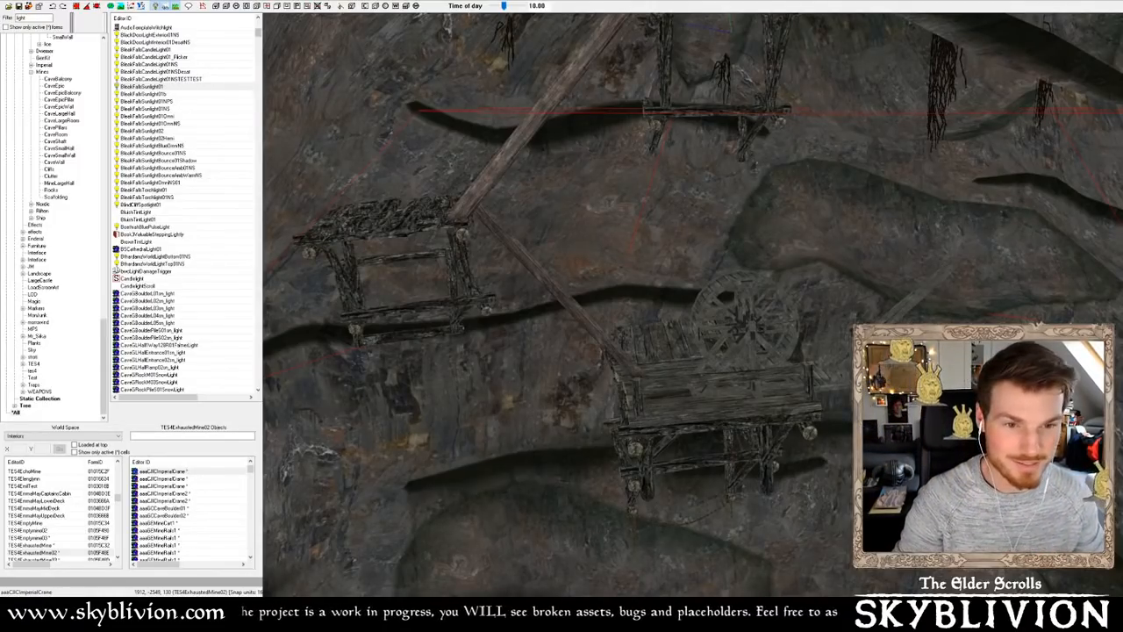
middle_click_drag(536, 224, 555, 282)
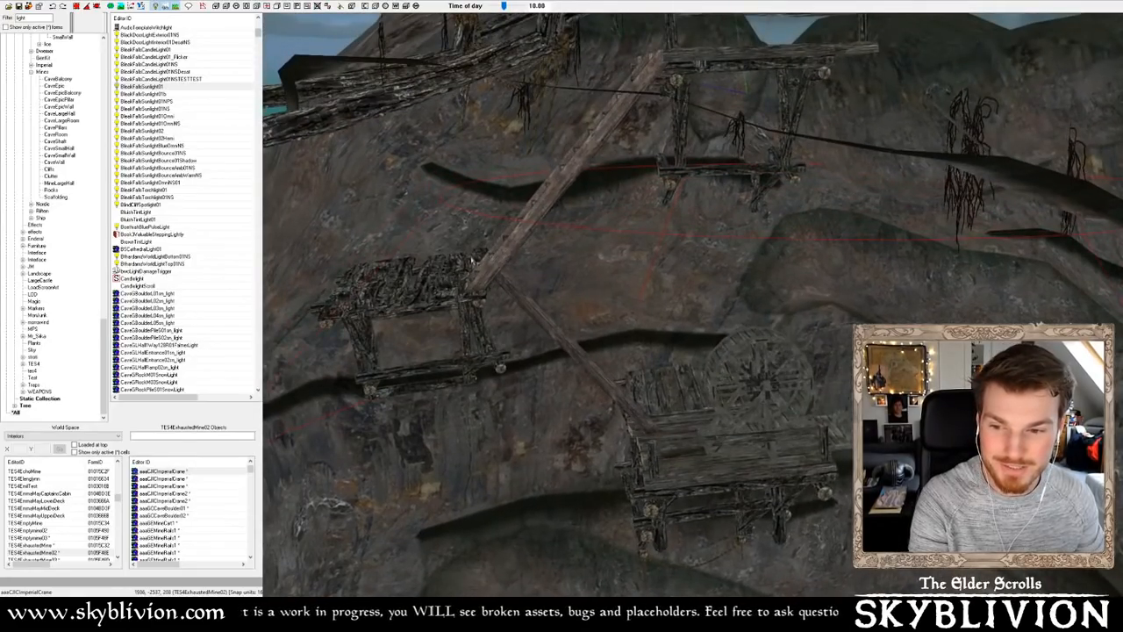
scroll(432, 275, "up", 2)
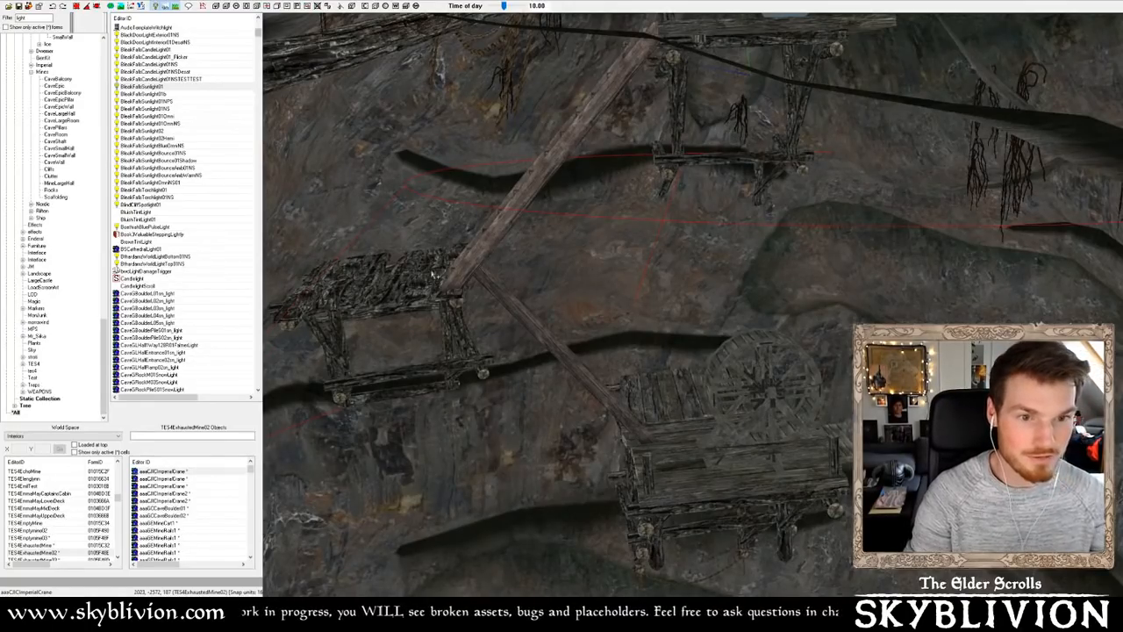
scroll(524, 223, "up", 2)
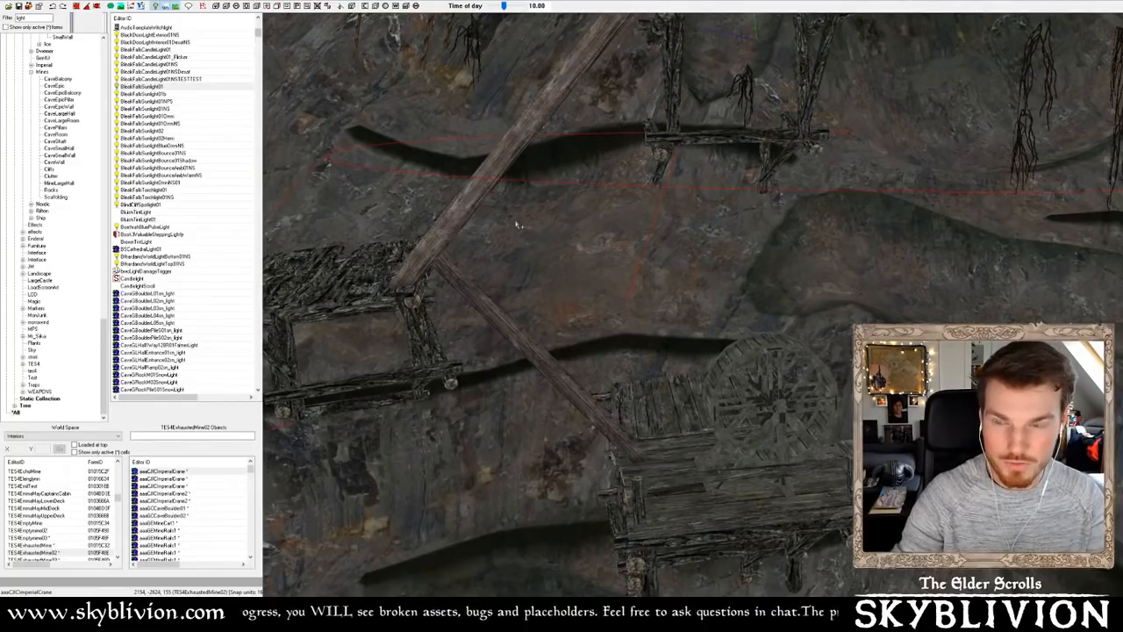
middle_click_drag(562, 146, 665, 150, "shift")
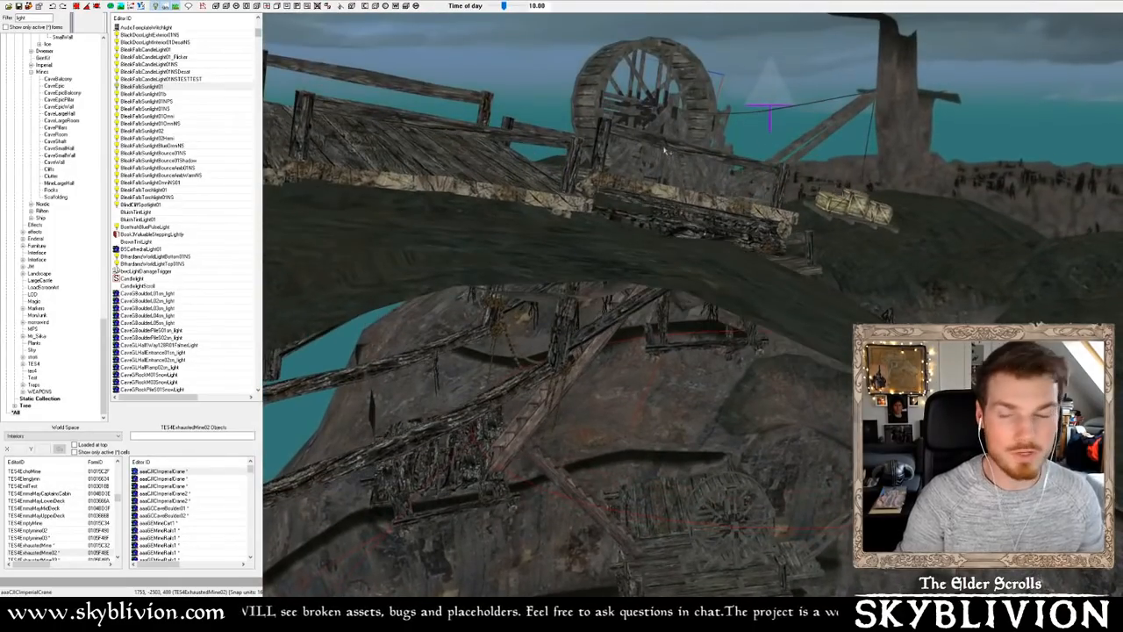
middle_click_drag(651, 167, 618, 180)
scroll(664, 153, "up", 3)
left_click(633, 115)
middle_click_drag(436, 381, 587, 290, "shift")
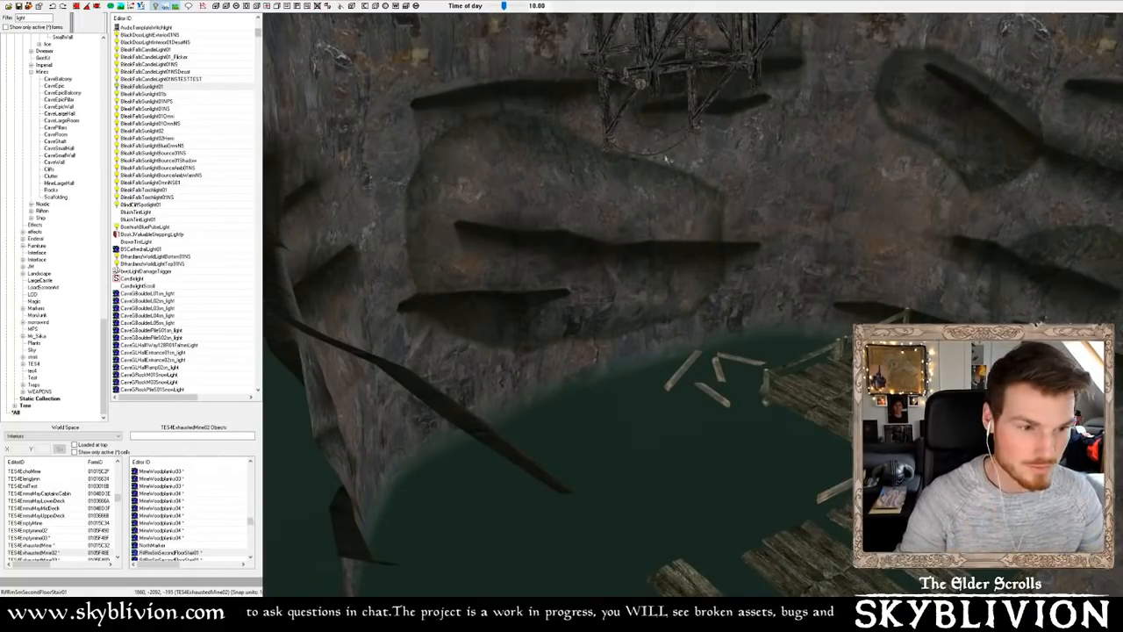
Inspect the upright rowboat and the skeleton lying beside it on the wooden planks at the shaft's base
middle_click_drag(753, 255, 742, 215, "shift")
scroll(742, 215, "up", 6)
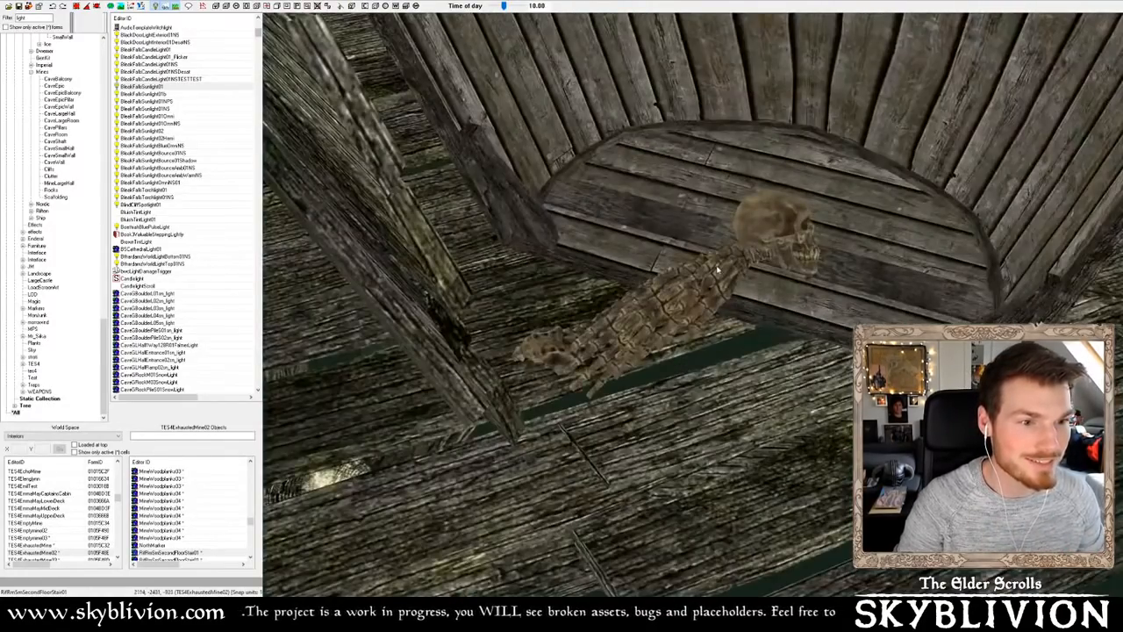
left_click(716, 270)
middle_click_drag(717, 270, 721, 275, "shift")
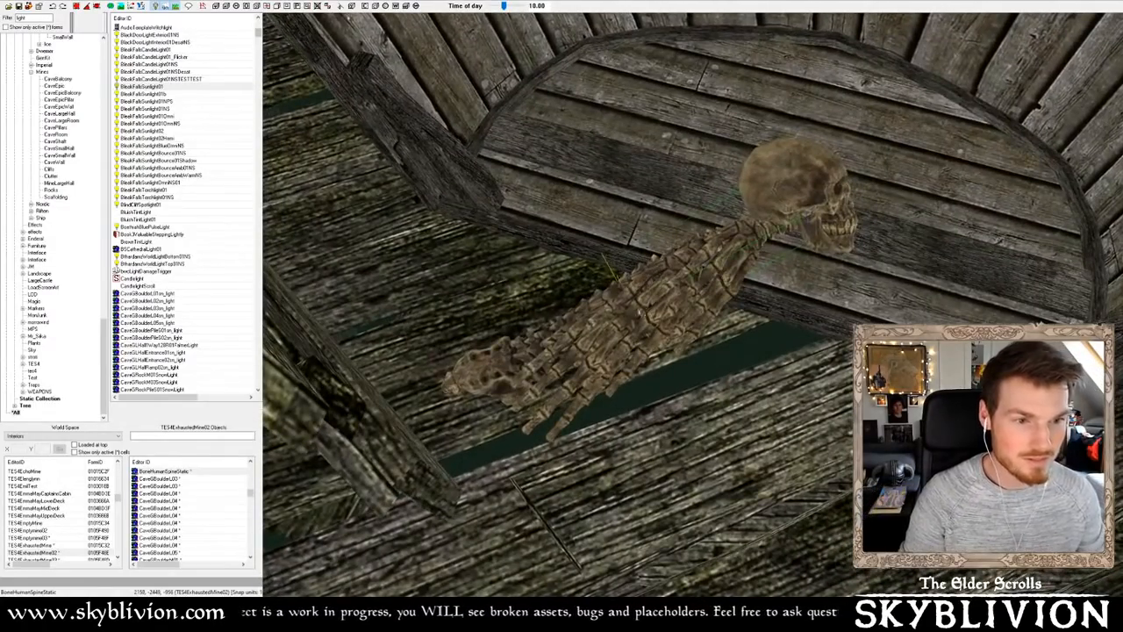
scroll(774, 217, "down", 5)
middle_click_drag(774, 217, 715, 218, "shift")
left_click(847, 233)
scroll(716, 218, "down", 5)
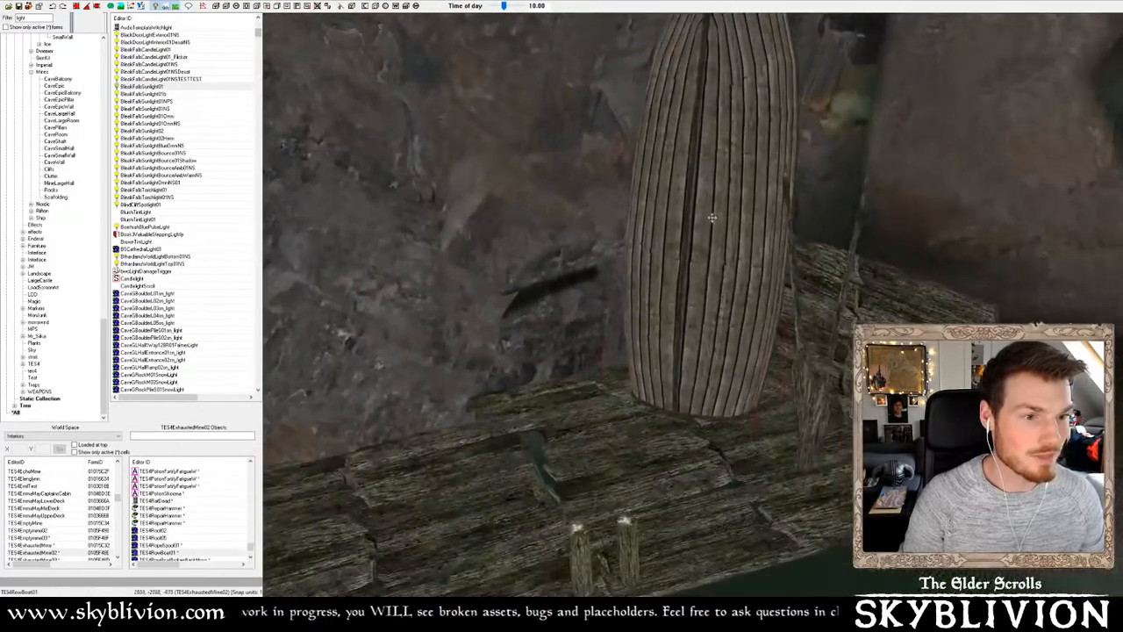
scroll(712, 227, "up", 8)
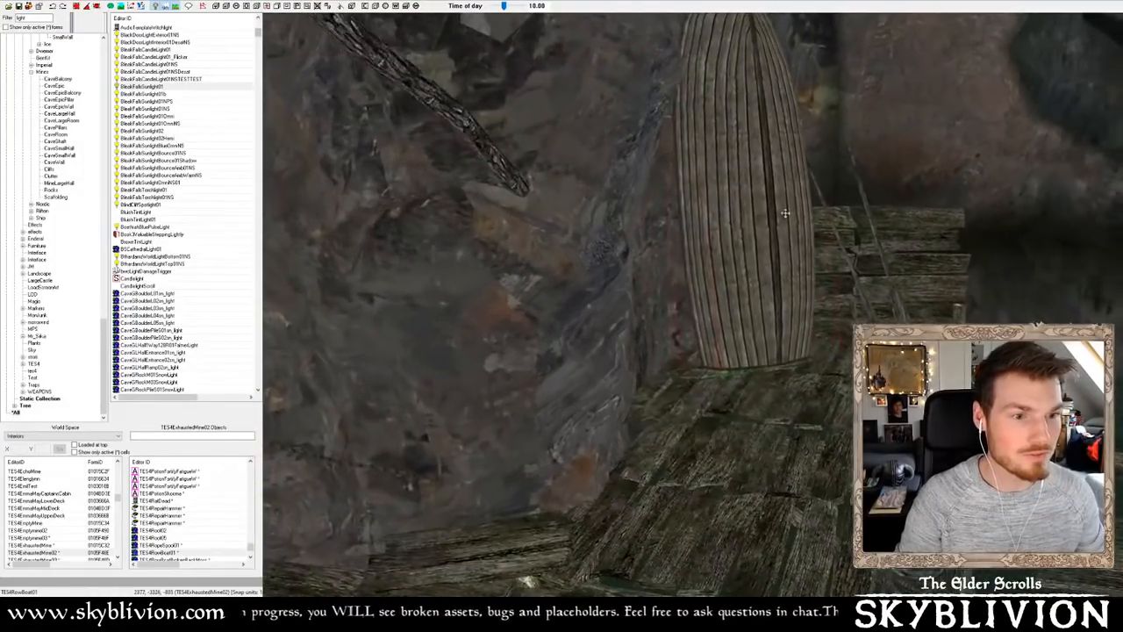
middle_click_drag(784, 213, 799, 244, "shift")
scroll(815, 224, "down", 5)
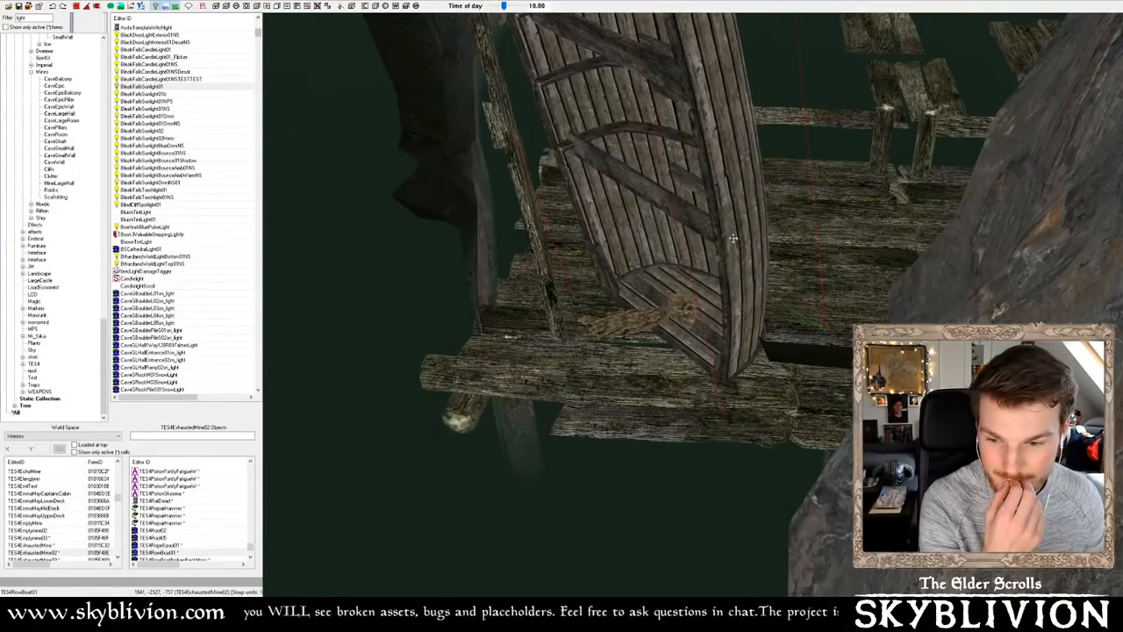
middle_click_drag(756, 236, 660, 284, "shift")
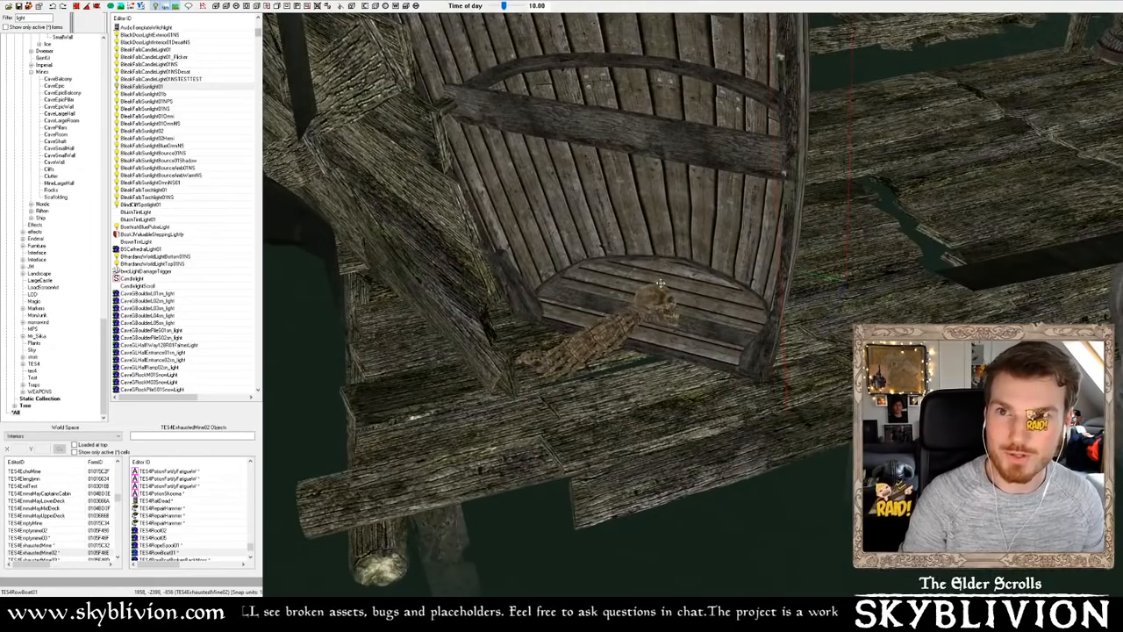
mouse_move(660, 283)
middle_mouse_down("shift")
mouse_move(645, 304)
mouse_move(678, 290)
middle_mouse_up("shift")
left_click(771, 255)
middle_click_drag(771, 255, 740, 281, "shift")
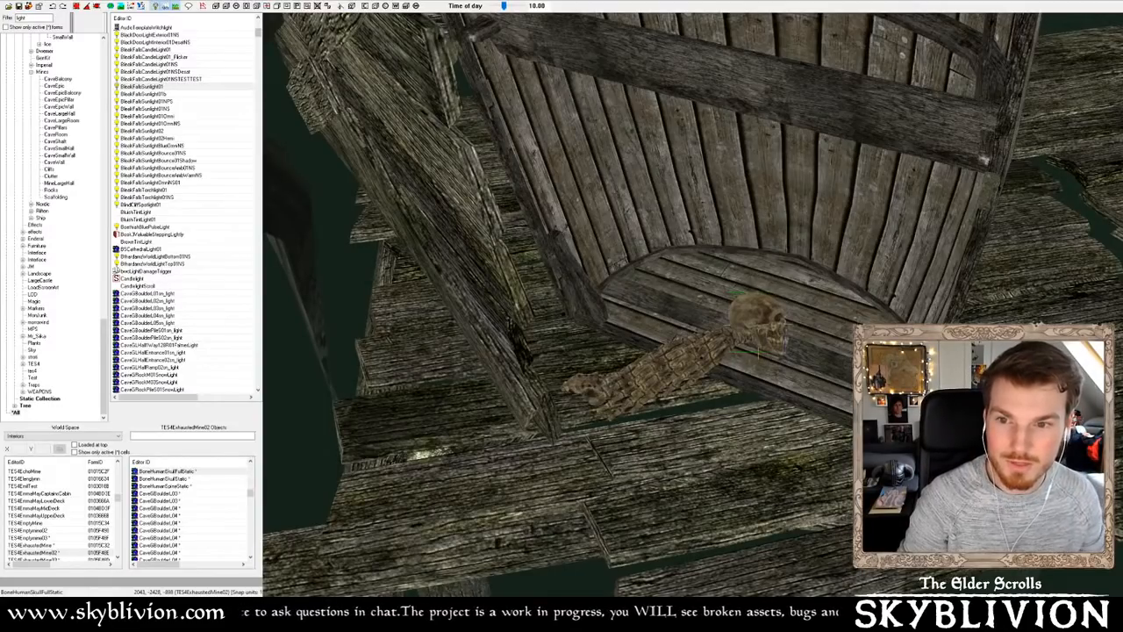
Check the individual bone pieces that make up the skeleton beside the rowboat
scroll(693, 304, "up", 4)
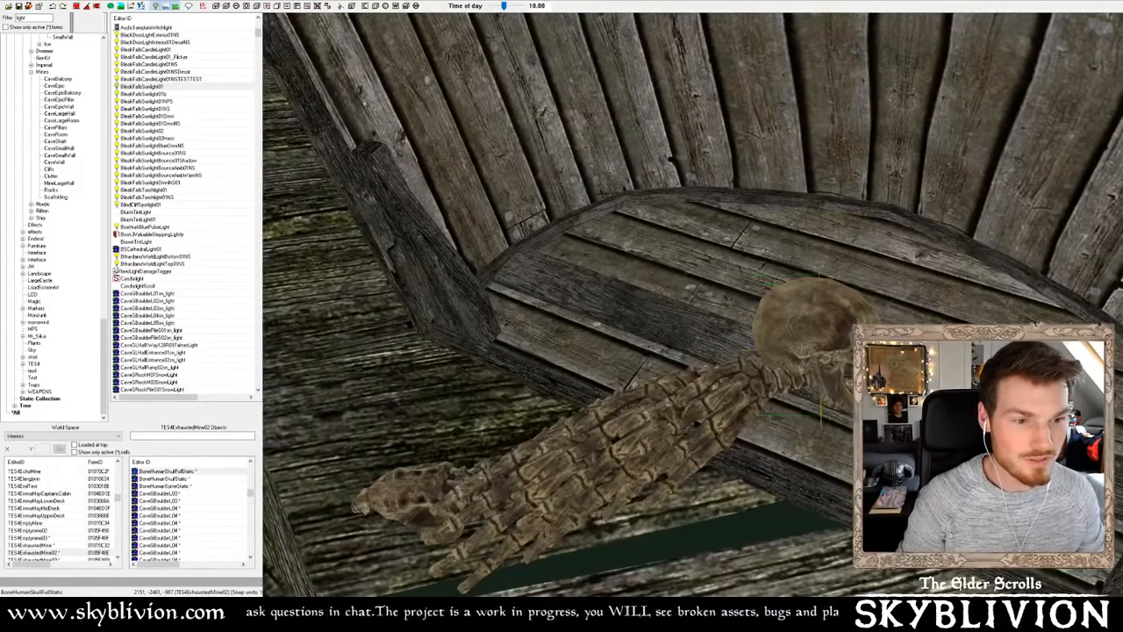
middle_click_drag(693, 304, 657, 269, "shift")
scroll(699, 351, "down", 4)
left_click(699, 398)
scroll(700, 398, "up", 3)
scroll(693, 386, "up", 3)
left_click(658, 273)
left_click(603, 423)
middle_click_drag(602, 423, 638, 404, "shift")
left_click(646, 352)
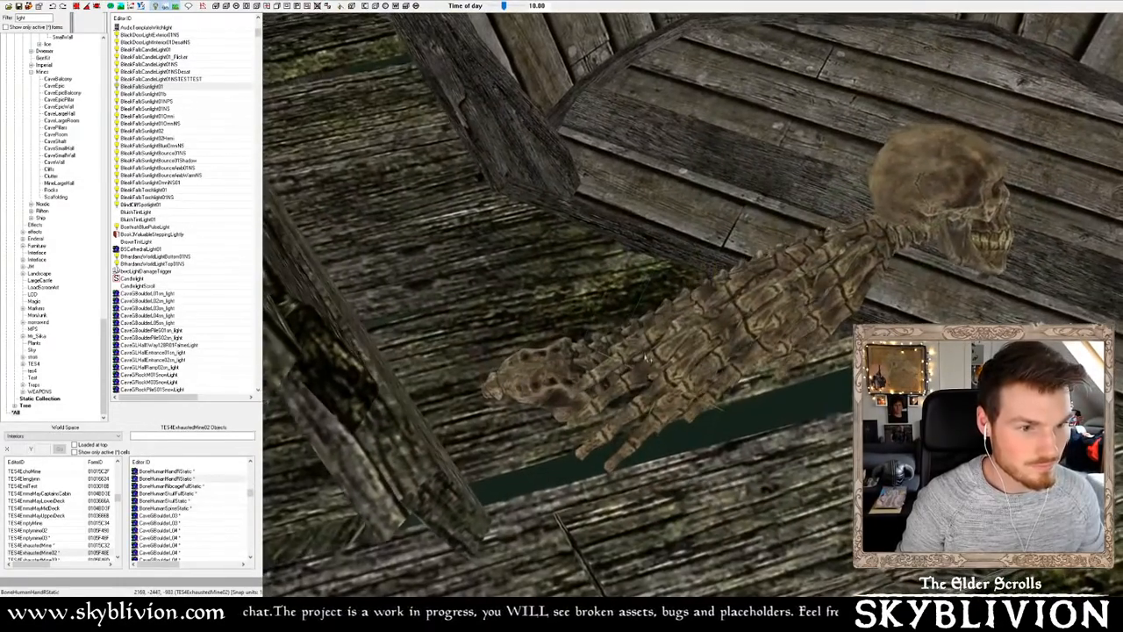
Duplicate the skeleton's BoneHumanHandRStatic piece and move the copy toward the lower end of its body
middle_click_drag(646, 352, 649, 358, "shift")
left_click_drag(650, 358, 572, 383)
middle_click_drag(572, 383, 633, 337, "shift")
scroll(569, 382, "up", 3)
scroll(569, 383, "down", 8)
scroll(693, 316, "up", 2)
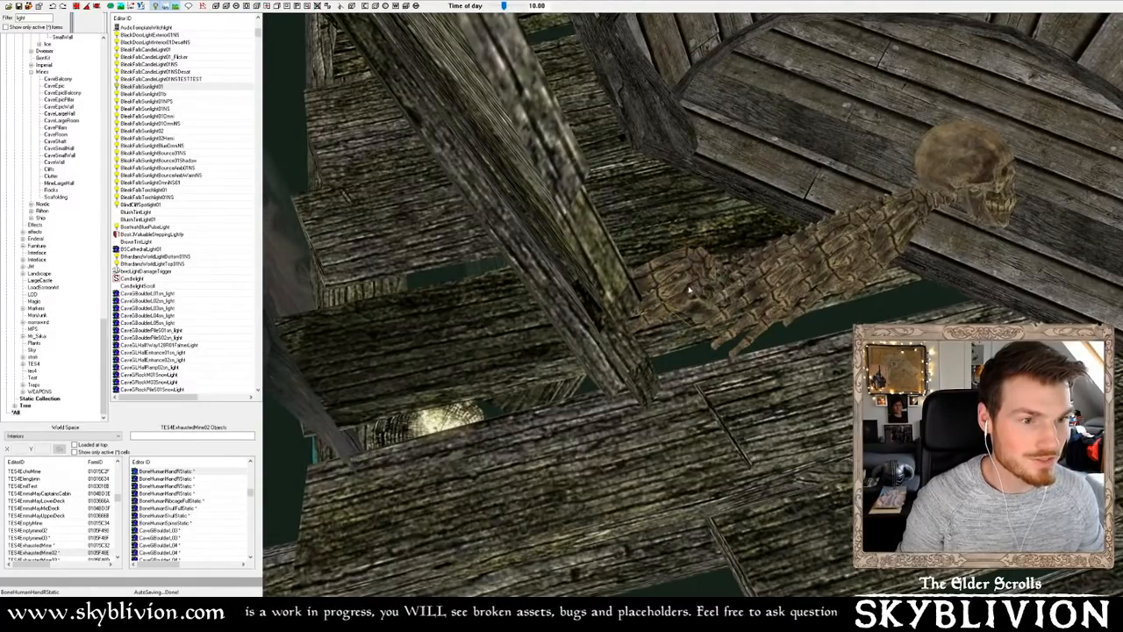
Place another copy of the hand bone at the skeleton's lower end with its fingers reaching over the planks
middle_click_drag(667, 289, 622, 303, "shift")
left_click_drag(754, 290, 763, 378)
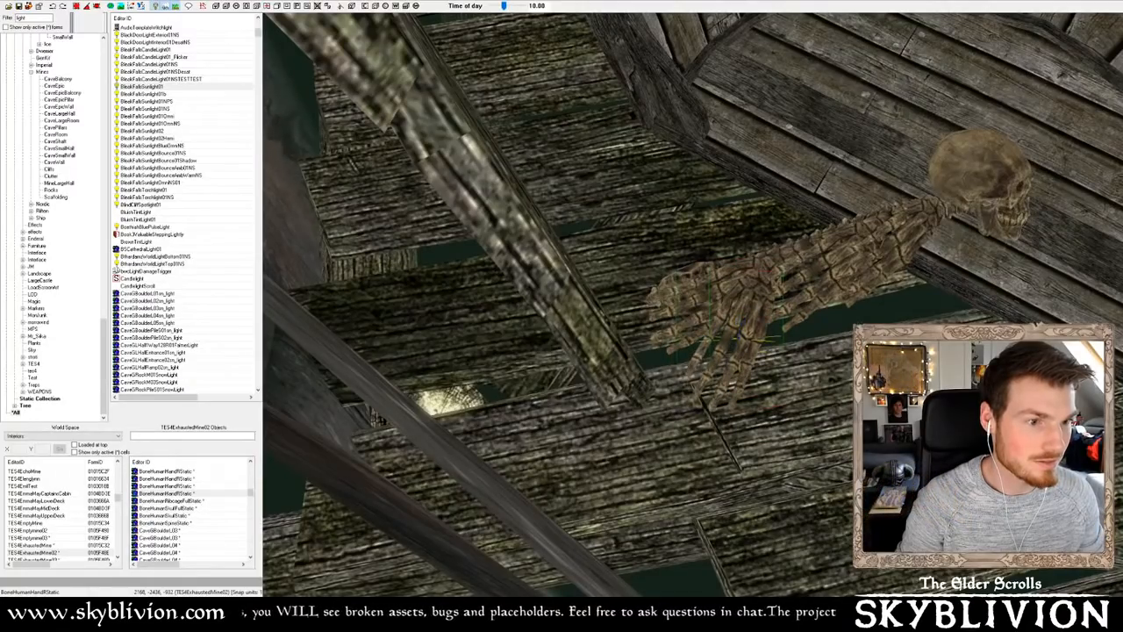
middle_click_drag(764, 377, 777, 373)
middle_click_drag(747, 297, 745, 291)
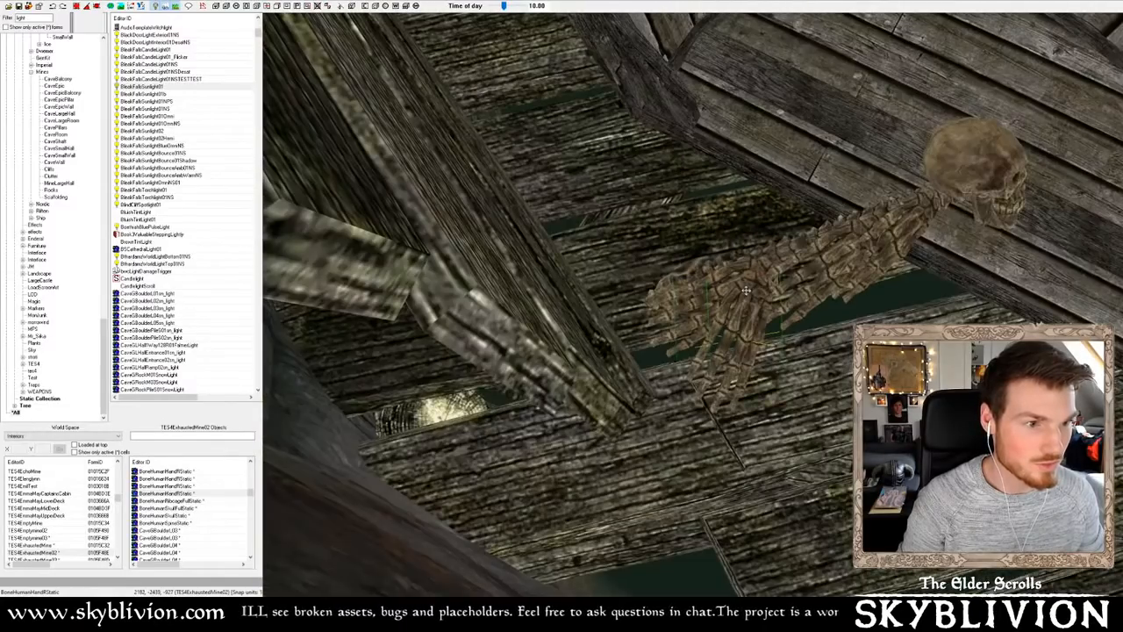
scroll(742, 277, "up", 3)
scroll(729, 273, "down", 3)
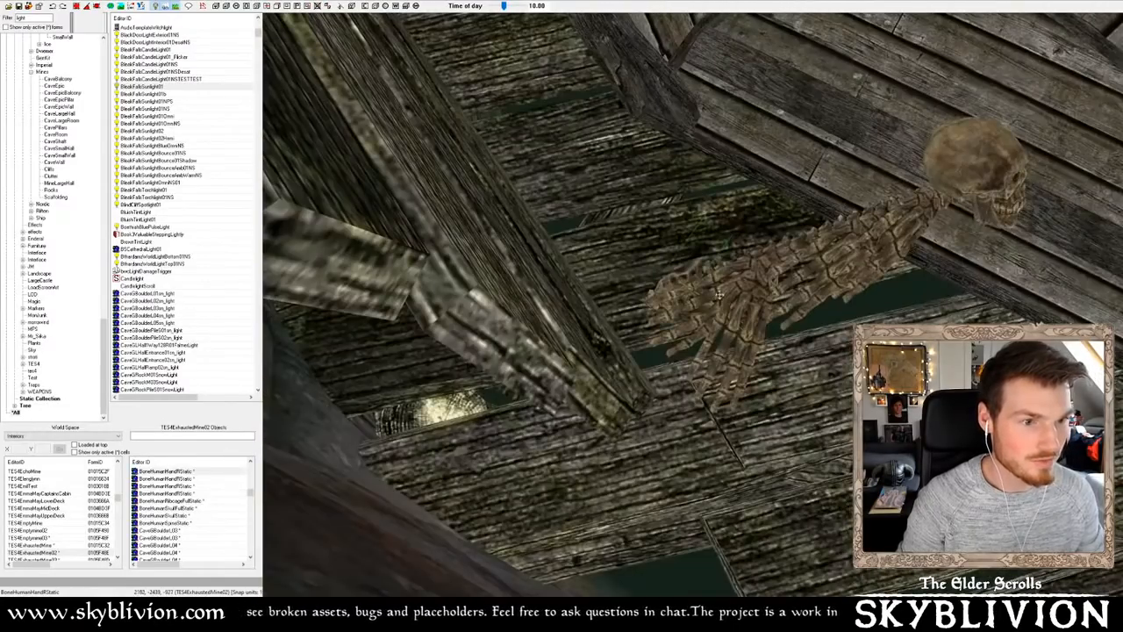
Add one more hand bone at the same spot and rotate it so its fingers fan out toward the wooden post
scroll(700, 290, "up", 2)
double_click(667, 311)
key("Escape")
middle_click_drag(669, 311, 682, 302)
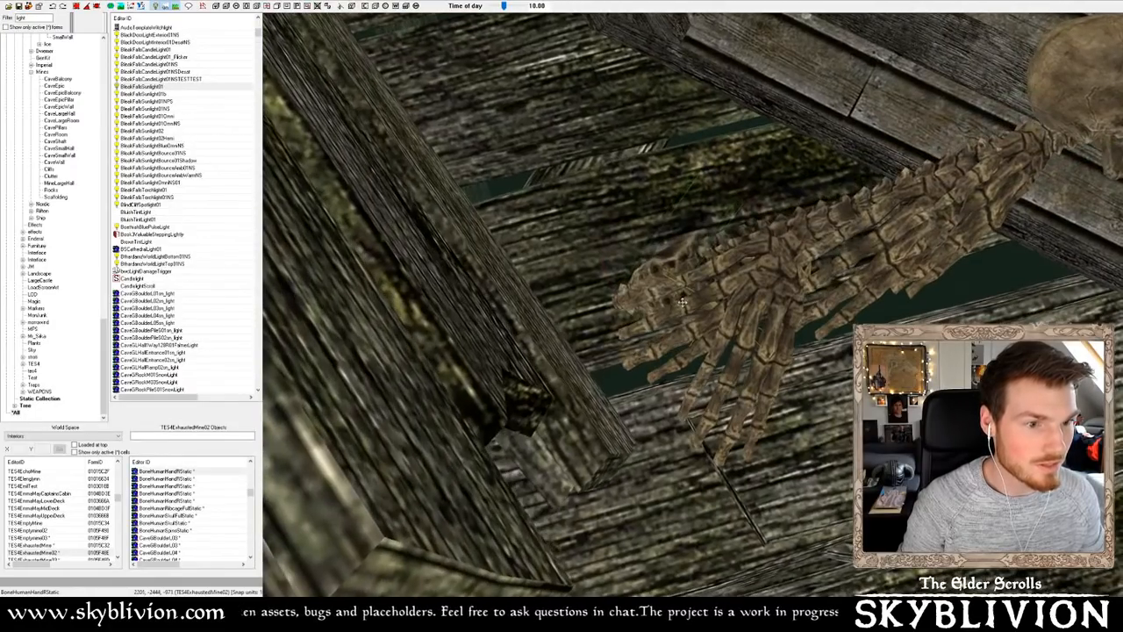
right_click_drag(702, 274, 685, 274)
right_click_drag(669, 219, 638, 220)
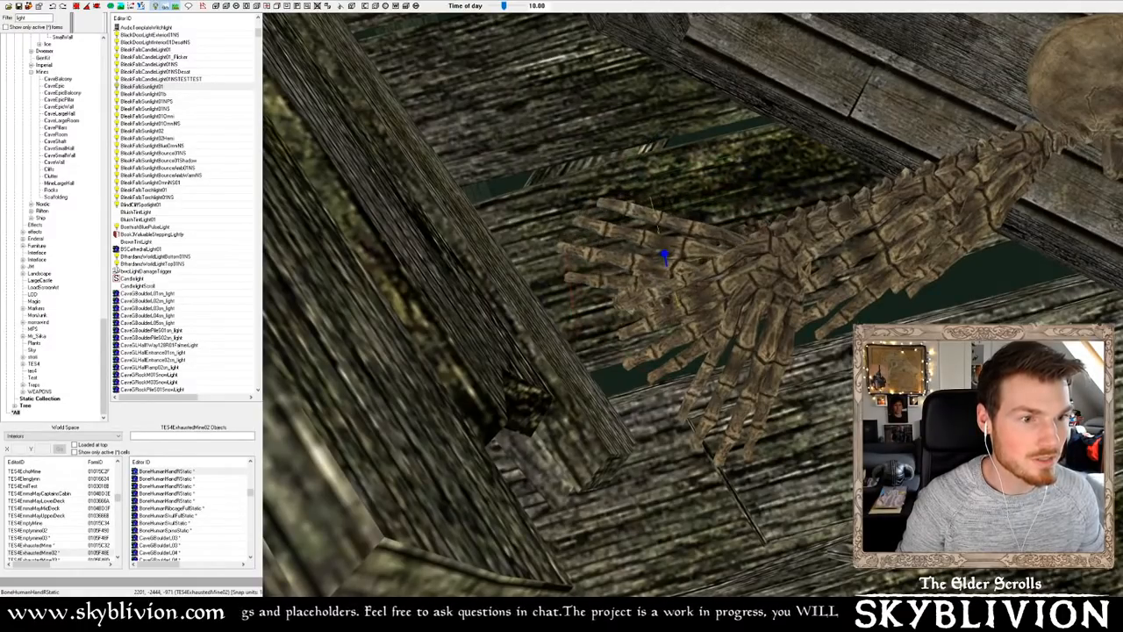
mouse_move(638, 219)
right_mouse_down()
mouse_move(690, 220)
mouse_move(674, 225)
right_mouse_up()
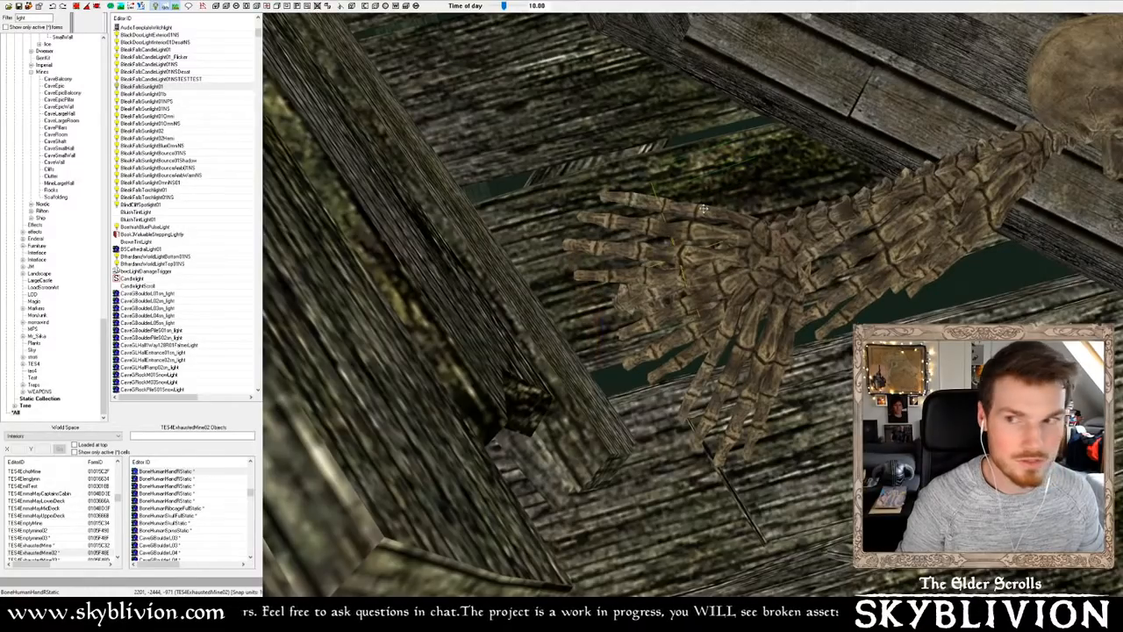
Examine the fanned hand bones and the rest of the skeleton from several angles
middle_click_drag(752, 213, 796, 207, "shift")
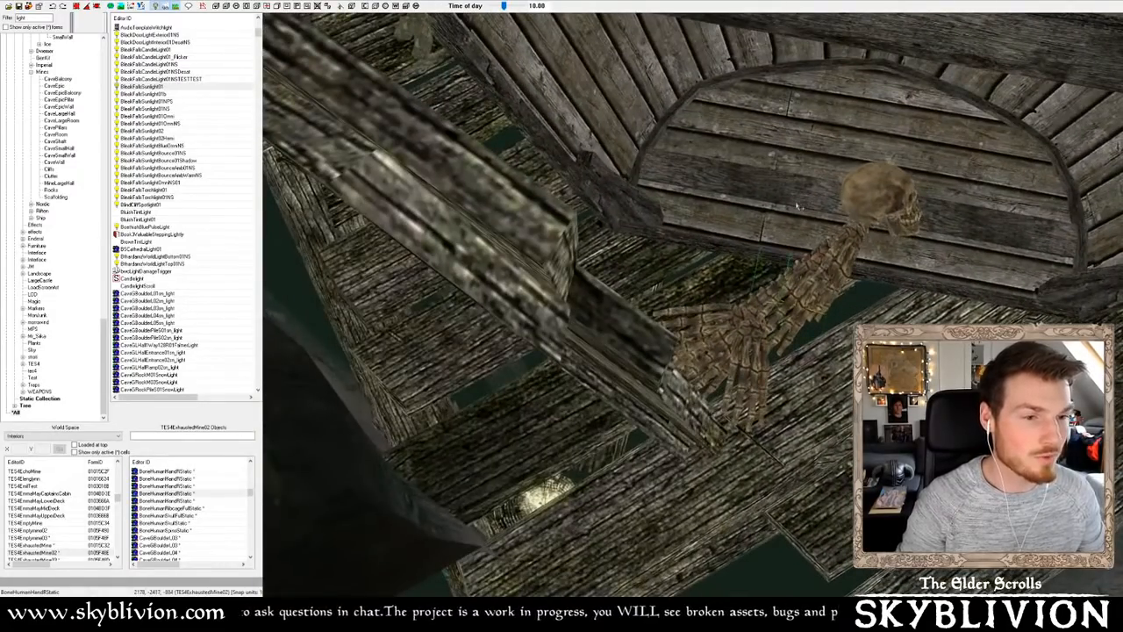
scroll(796, 207, "up", 2)
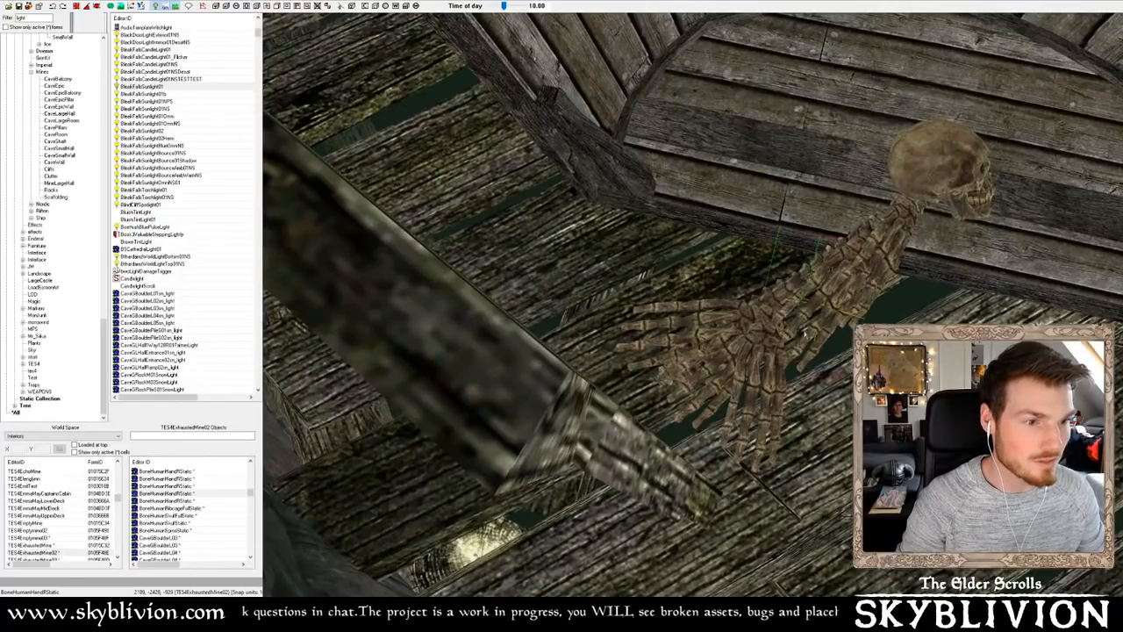
scroll(804, 331, "up", 1)
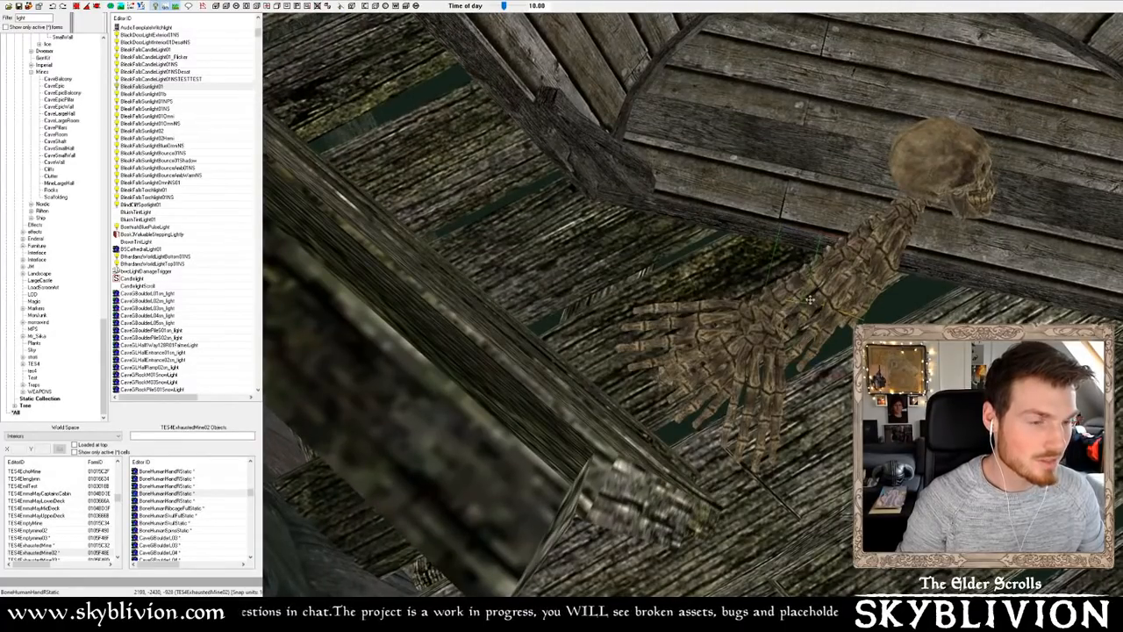
scroll(808, 300, "up", 2)
right_click_drag(721, 216, 732, 193)
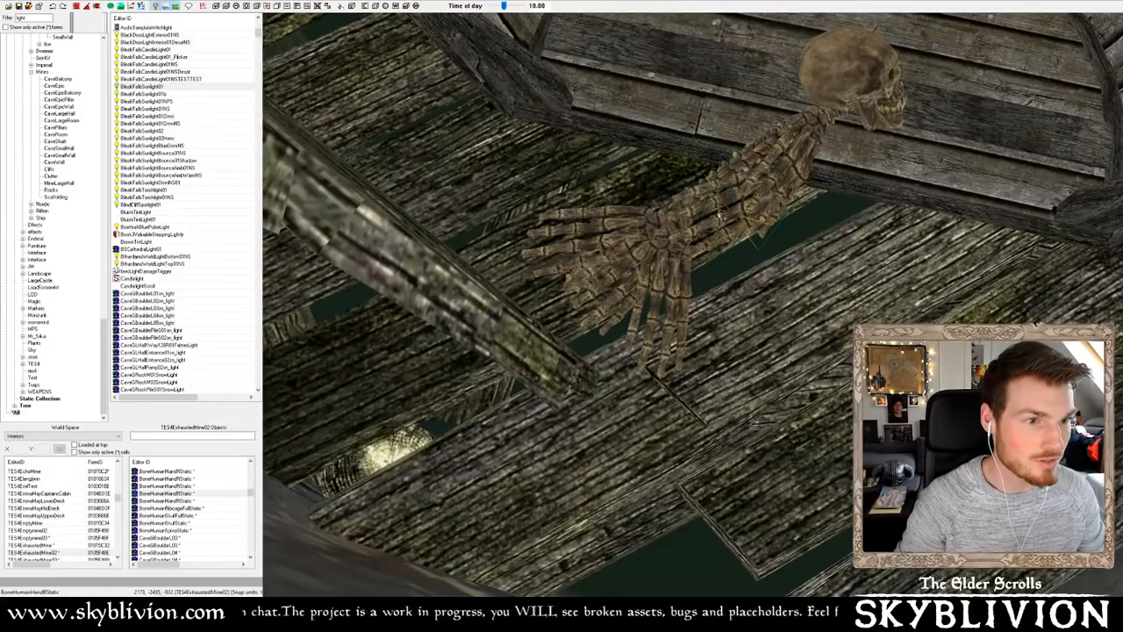
middle_click_drag(721, 216, 669, 202, "shift")
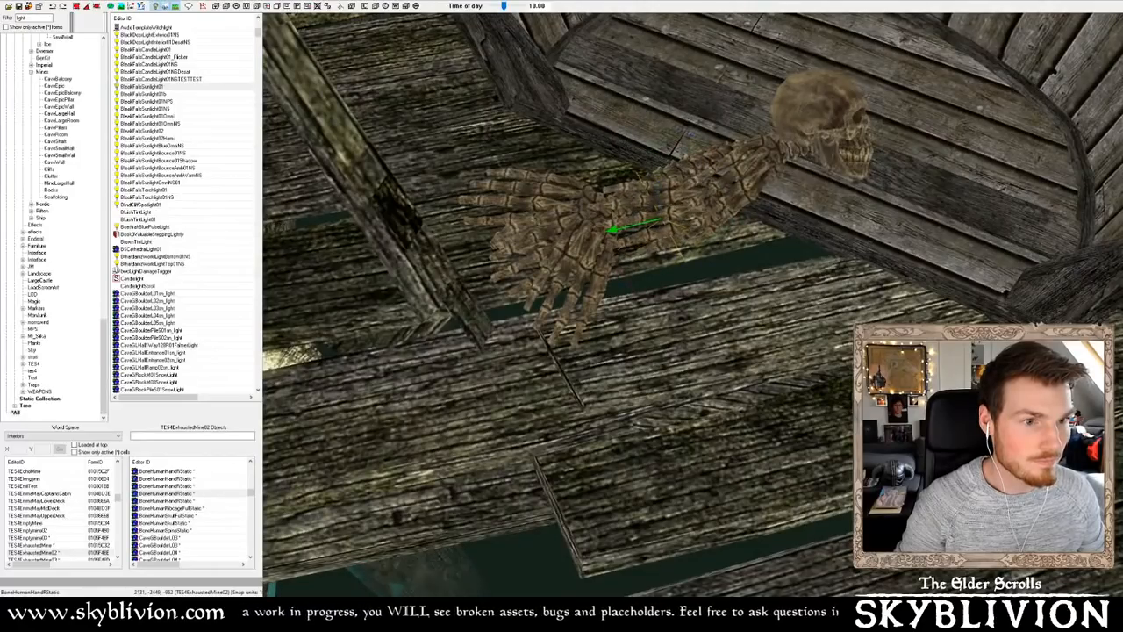
middle_click_drag(687, 136, 685, 211, "shift")
Duplicate the scaffold platform's planks and supports together with its stair, and place the copy one level below the wheel platform
scroll(682, 151, "down", 3)
scroll(666, 198, "down", 3)
left_click(762, 207)
scroll(676, 225, "down", 4)
left_click(734, 272)
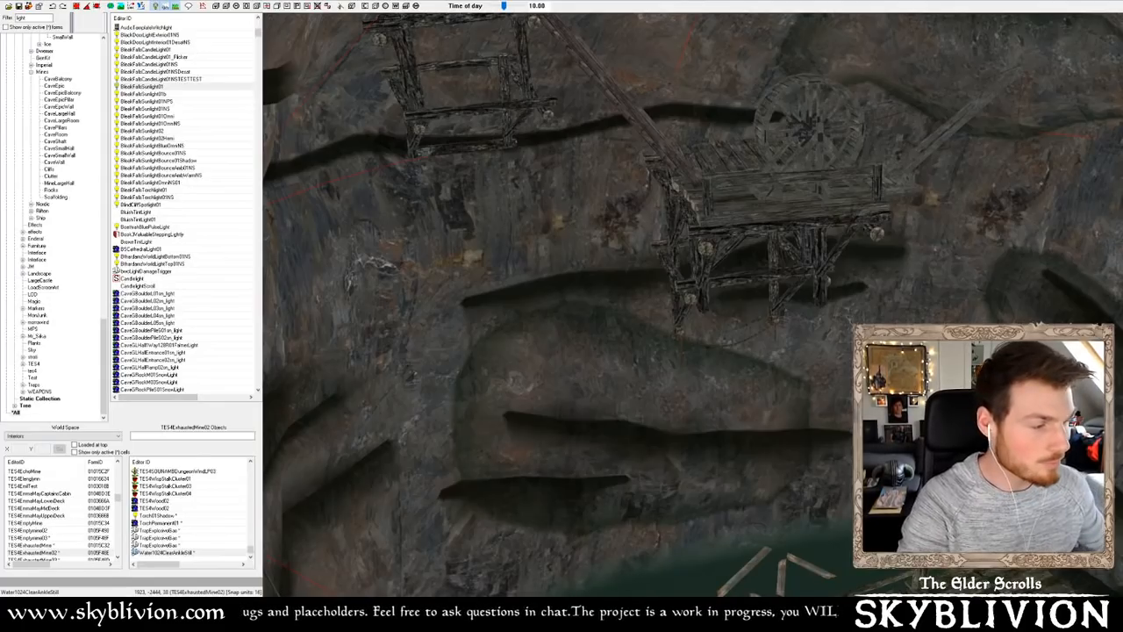
middle_click_drag(562, 302, 730, 229, "shift")
middle_click_drag(602, 94, 548, 175, "shift")
left_click(513, 160)
left_click(584, 166, "ctrl")
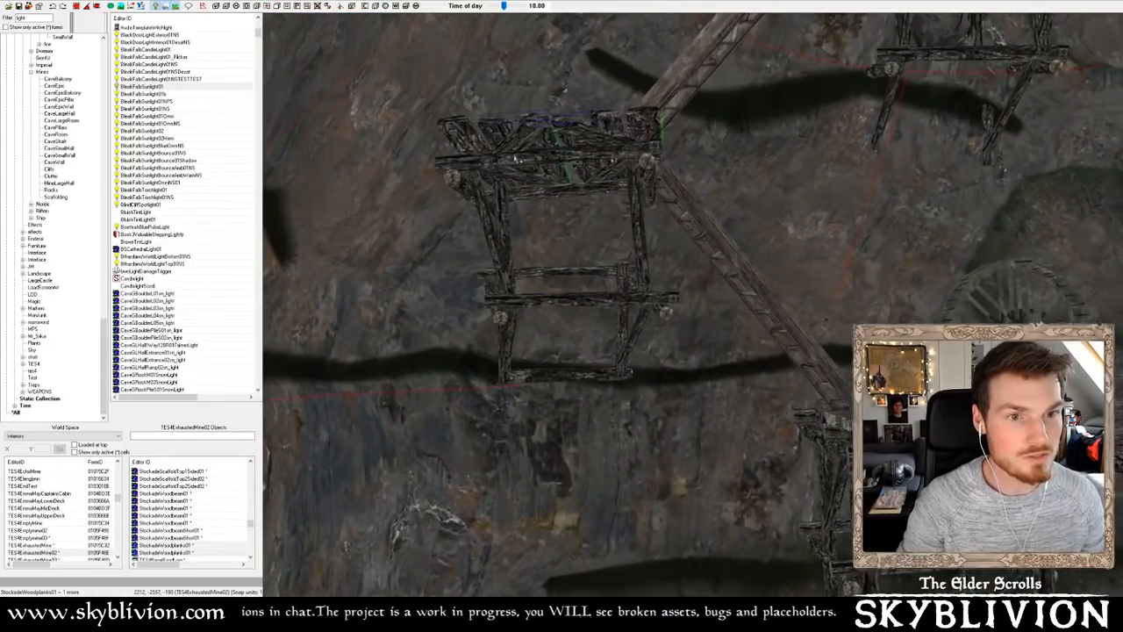
left_click(510, 160)
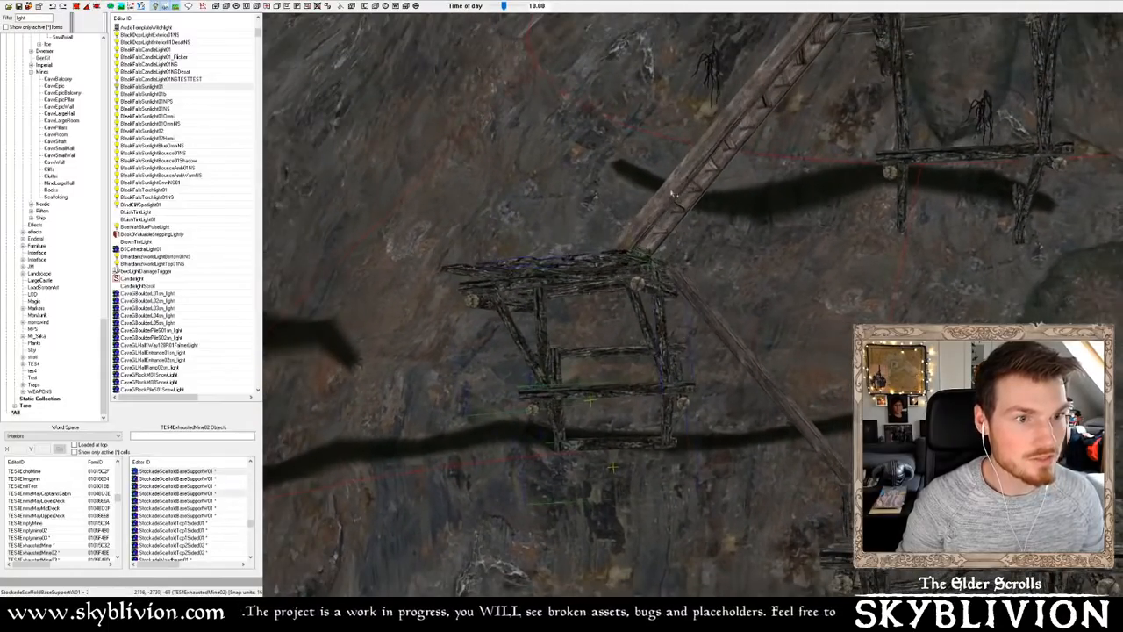
left_click(671, 193, "ctrl")
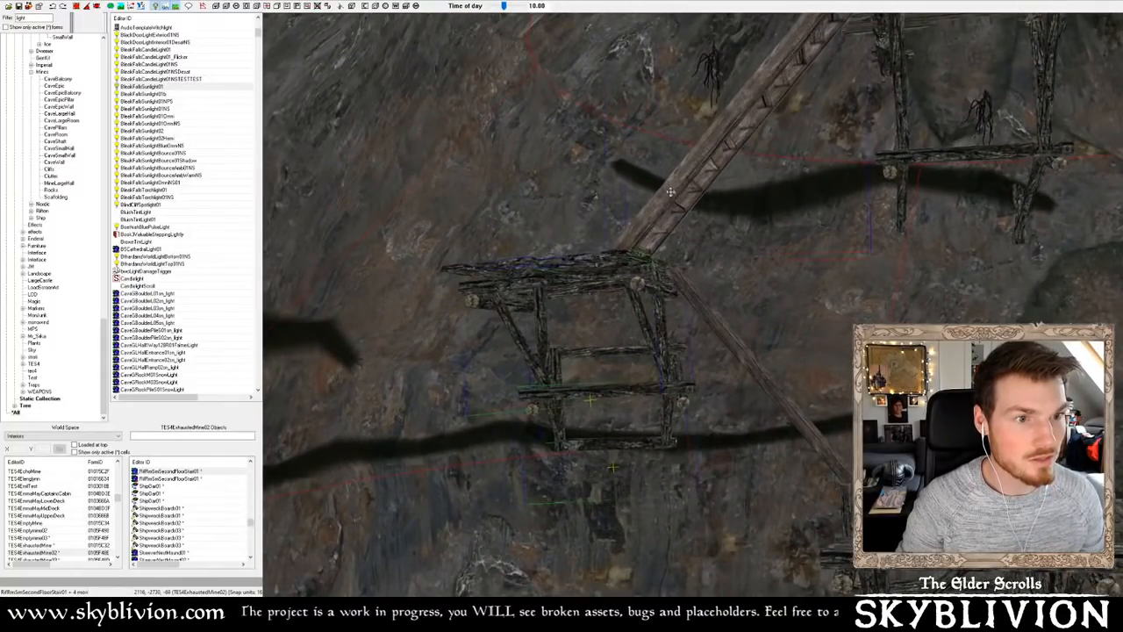
key("ctrl+d")
left_click_drag(672, 197, 672, 250)
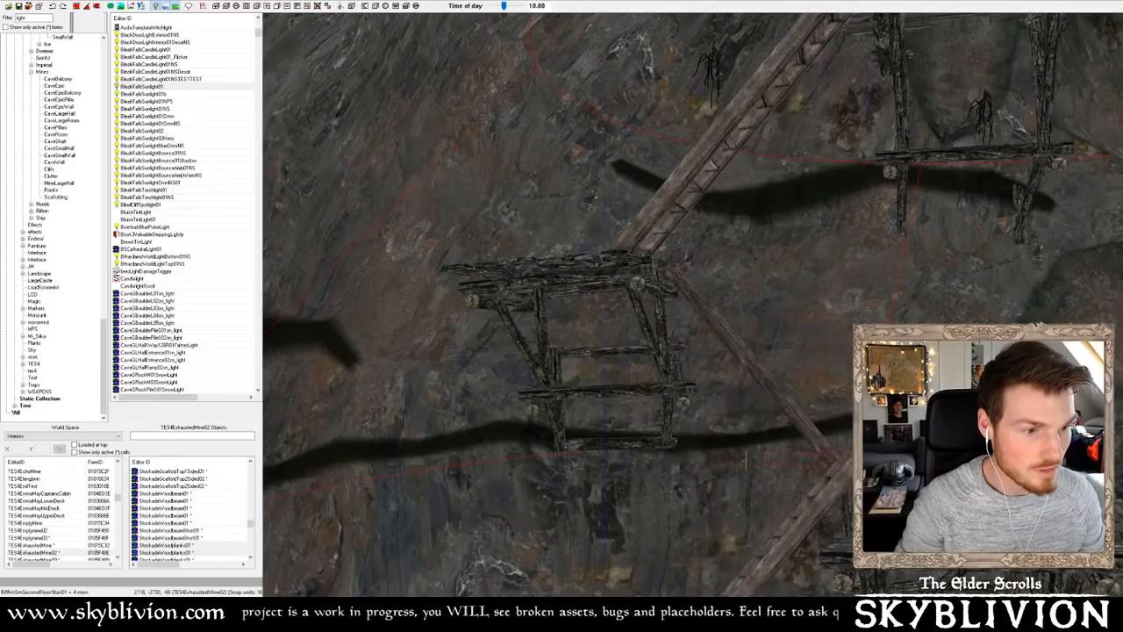
mouse_move(710, 304)
middle_mouse_down("shift")
mouse_move(707, 330)
mouse_move(728, 289)
mouse_move(749, 276)
mouse_move(677, 299)
mouse_move(707, 292)
middle_mouse_up("shift")
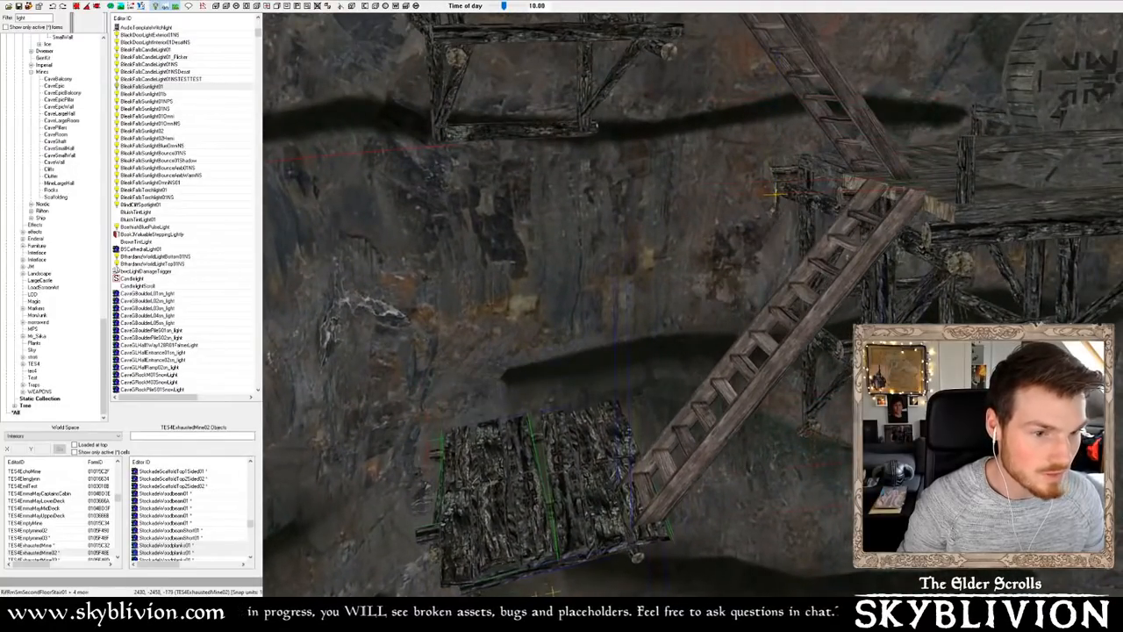
middle_click_drag(830, 286, 766, 273, "shift")
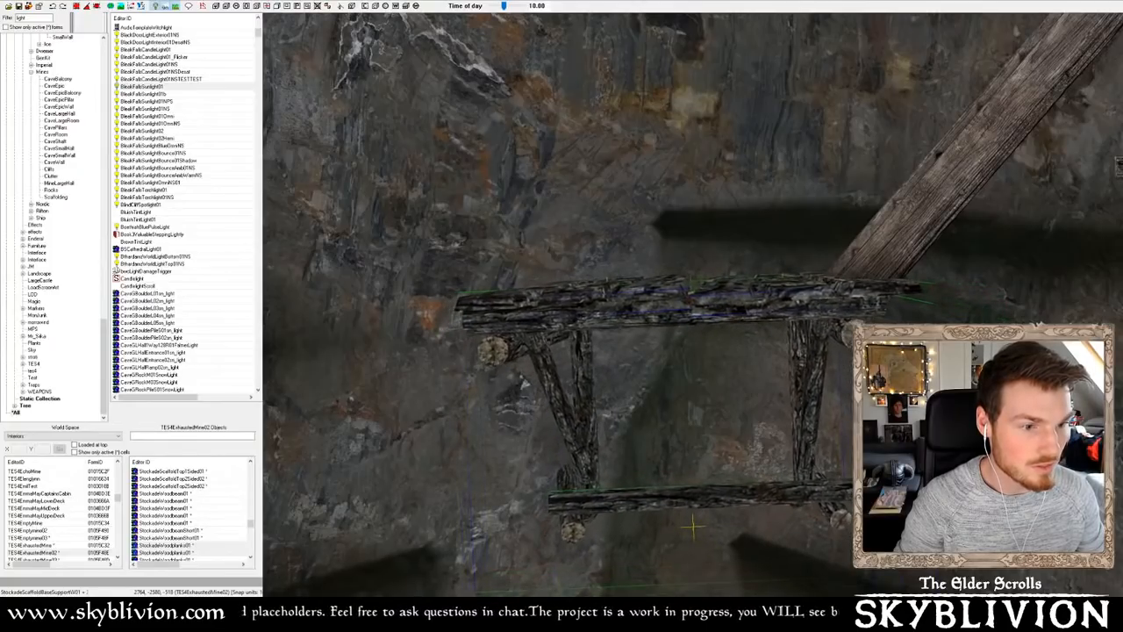
Adjust the two plank sections on top of the duplicated lower platform
middle_click_drag(693, 526, 705, 296)
scroll(706, 297, "up", 6)
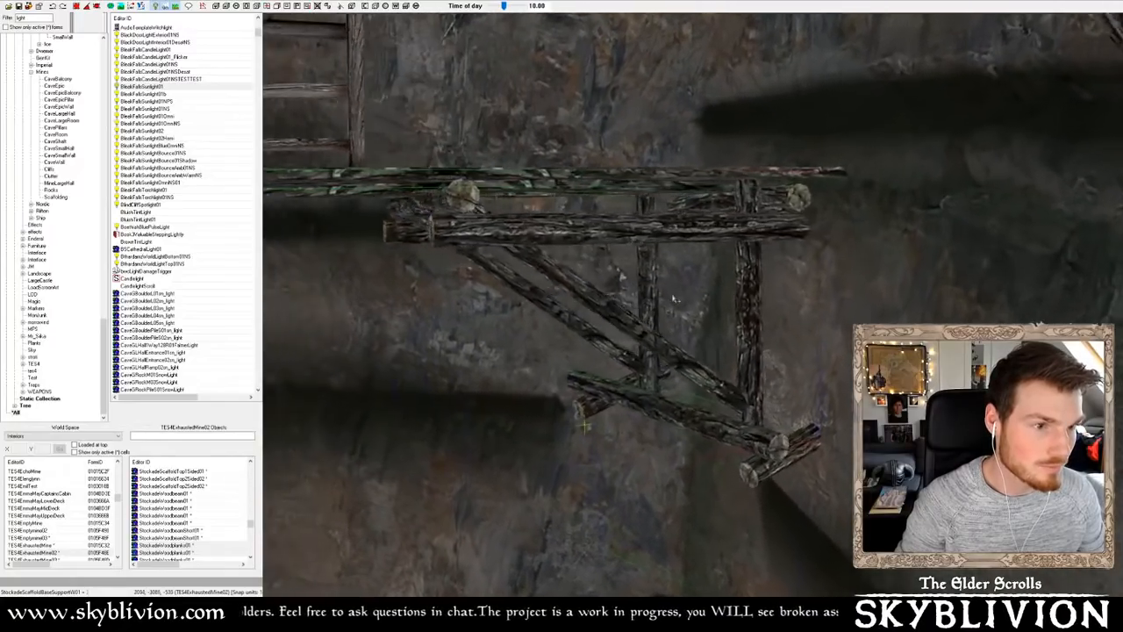
scroll(654, 299, "down", 5)
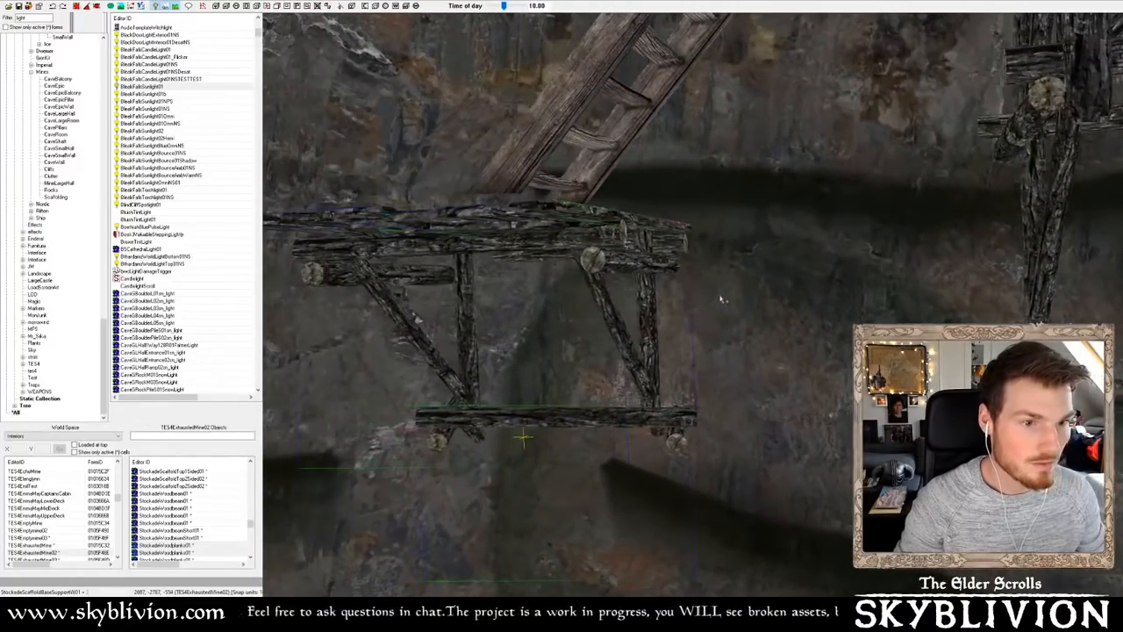
middle_click_drag(721, 299, 719, 264)
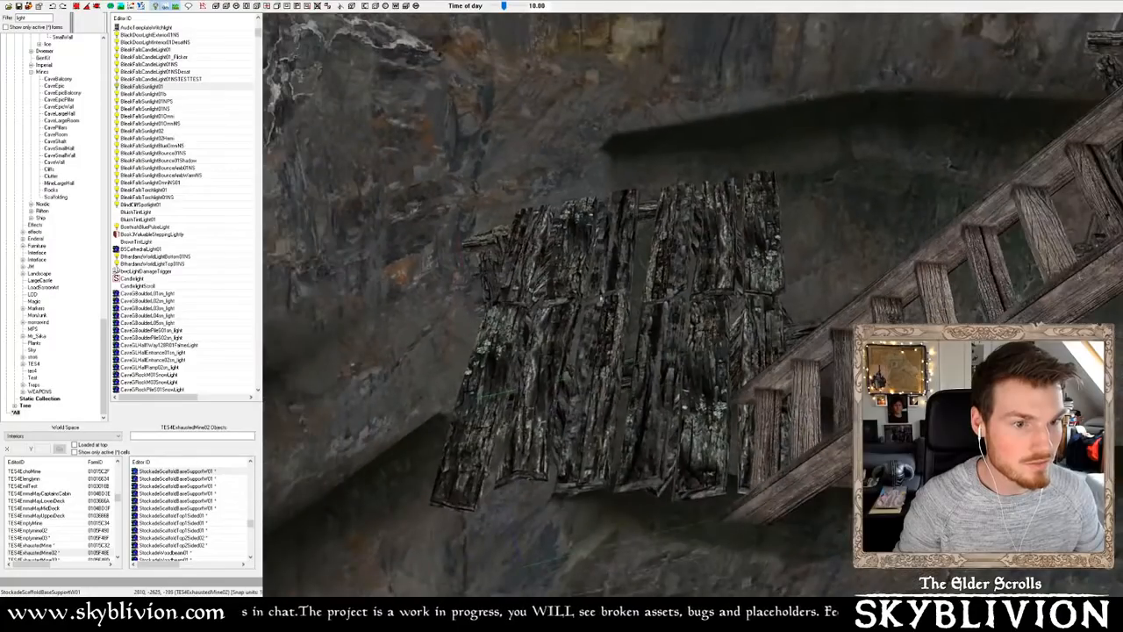
left_click(693, 342)
left_click(571, 342, "ctrl")
mouse_move(688, 257)
right_mouse_down()
mouse_move(700, 257)
mouse_move(674, 258)
mouse_move(688, 257)
right_mouse_up()
middle_click_drag(688, 257, 682, 298)
Move the lower base support frame of the duplicated platform up against the legs of its upper frame
left_click(684, 342)
middle_click_drag(684, 341, 682, 362)
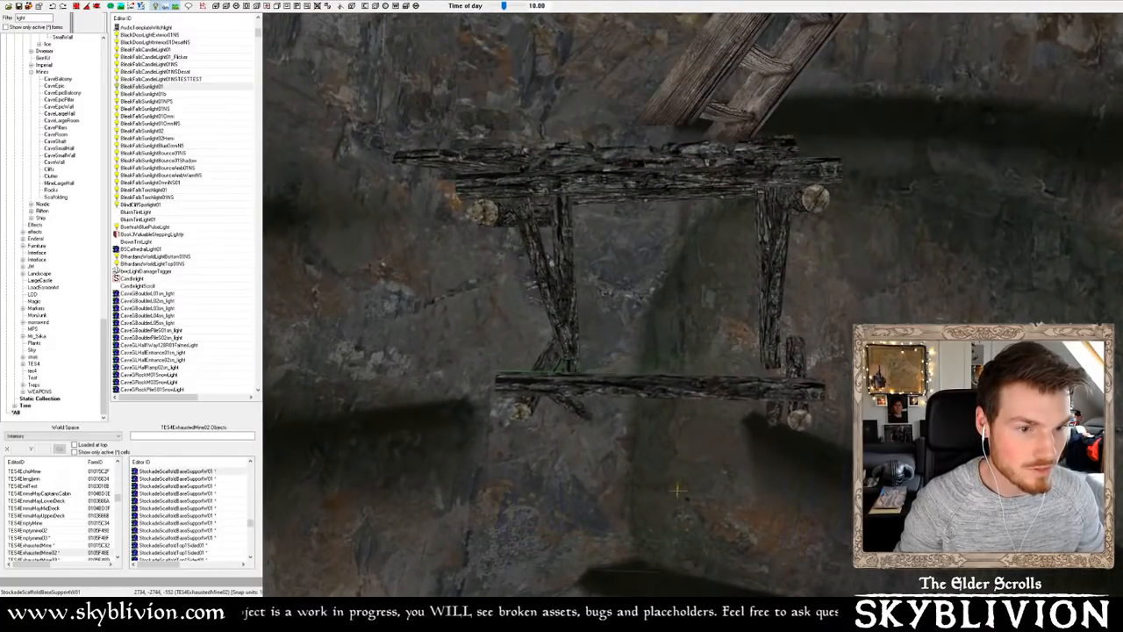
middle_click_drag(646, 521, 627, 506)
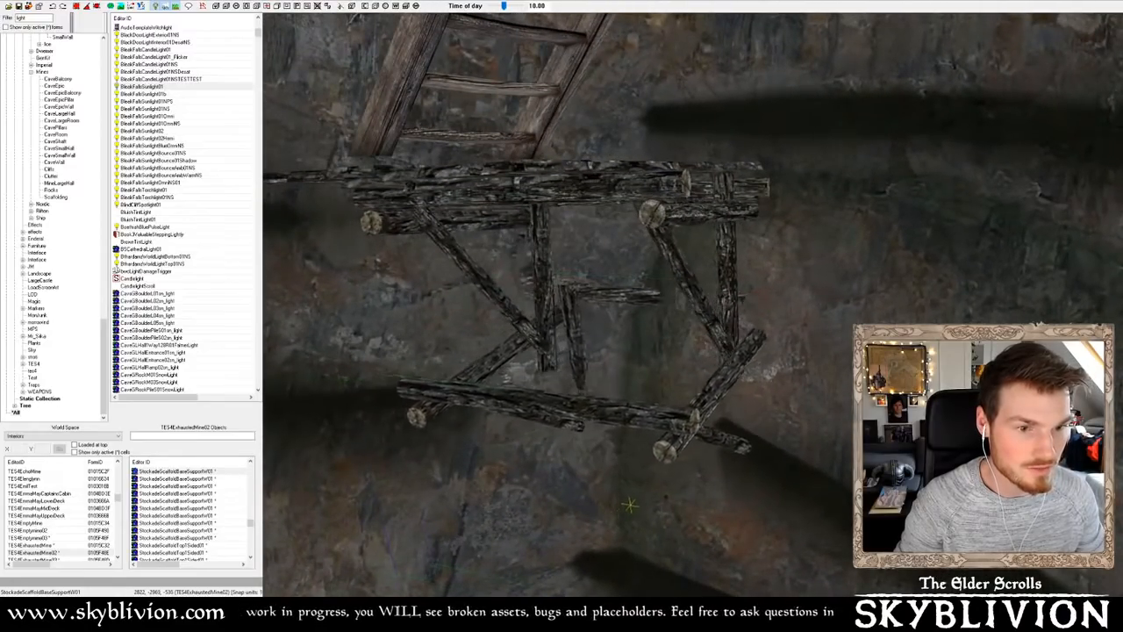
left_click_drag(628, 506, 697, 471)
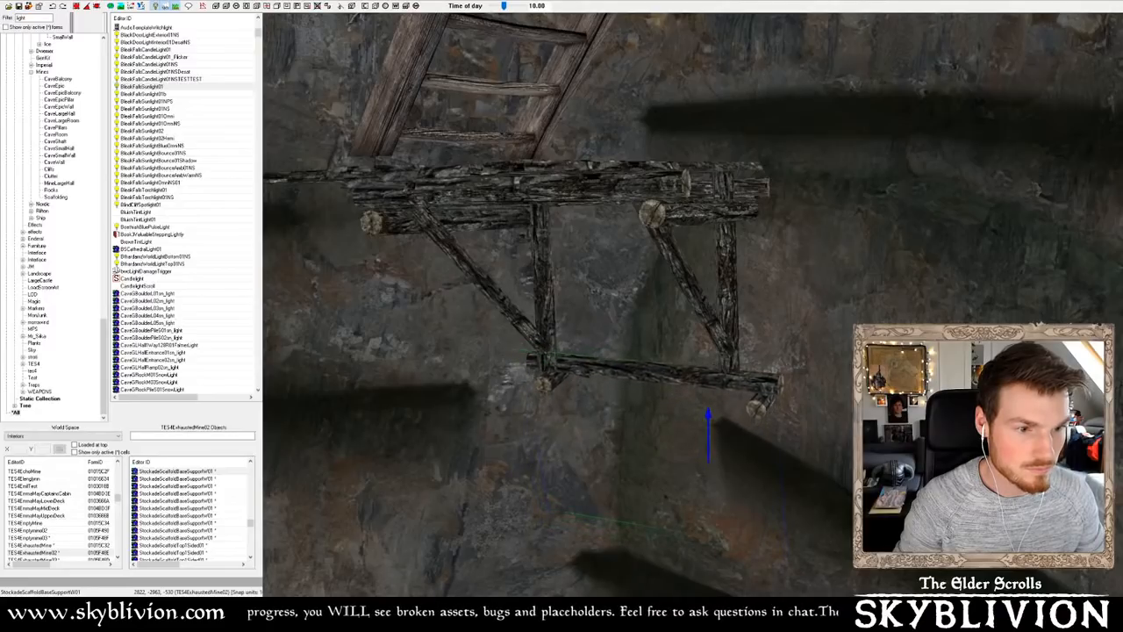
middle_click_drag(651, 528, 652, 528)
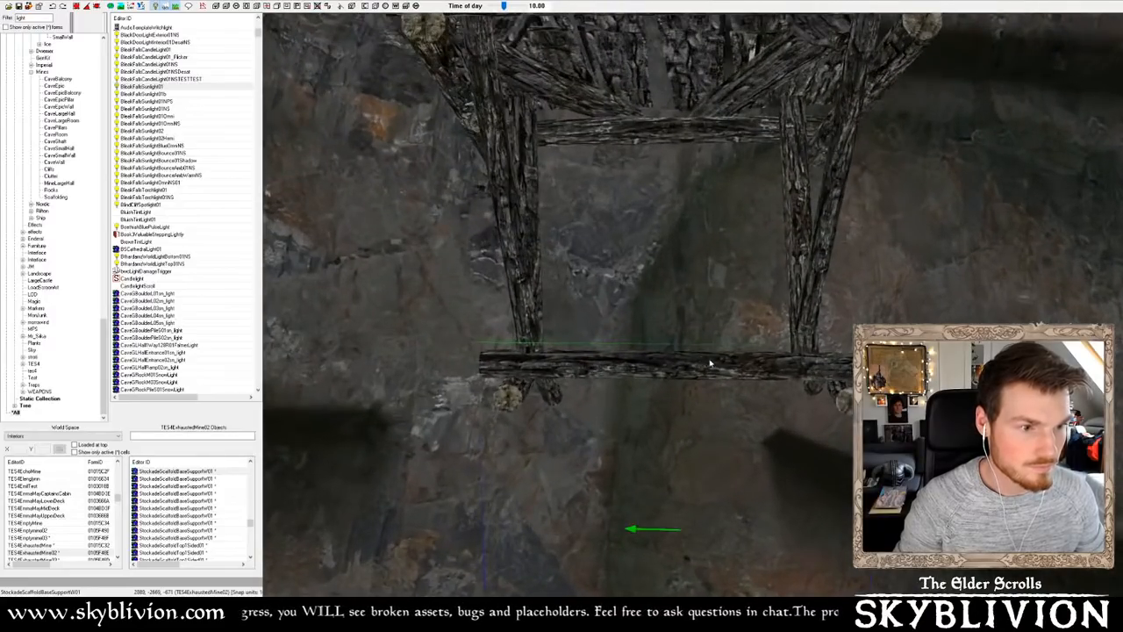
left_click_drag(652, 528, 652, 493)
right_click_drag(687, 522, 687, 522)
Tilt the duplicated platform's lower support frame slightly and nudge it into place beneath the legs
left_click_drag(685, 353, 692, 360)
scroll(678, 354, "up", 1)
scroll(679, 355, "down", 1)
scroll(680, 355, "up", 1)
double_click(691, 359)
key("Escape")
scroll(742, 362, "up", 1)
scroll(741, 361, "down", 1)
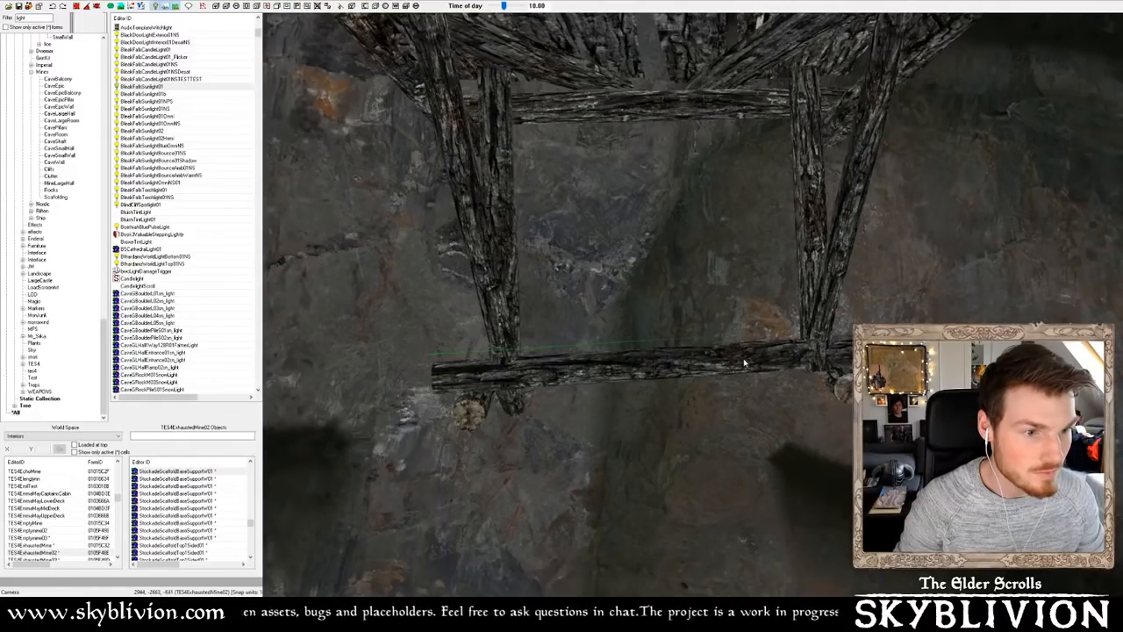
scroll(743, 358, "up", 2)
left_click_drag(736, 374, 730, 372)
scroll(729, 375, "down", 2)
mouse_move(729, 375)
middle_mouse_down("shift")
mouse_move(688, 373)
mouse_move(726, 377)
middle_mouse_up("shift")
left_click_drag(600, 330, 609, 329)
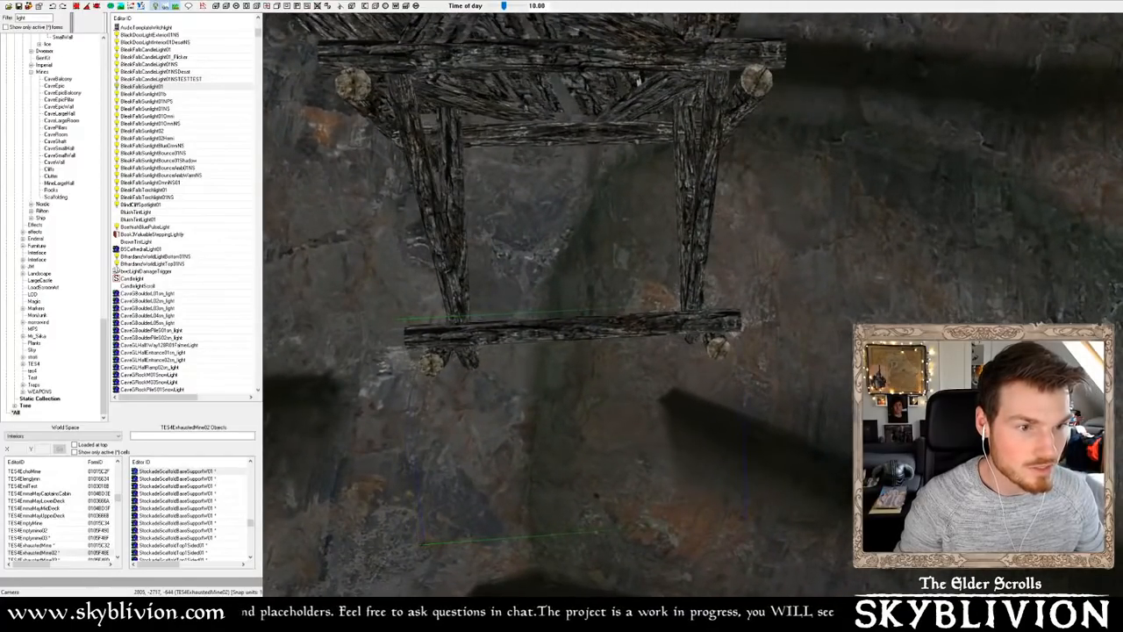
Shift the stair between the wheel platform and the new lower platform so both ends meet the decks
scroll(607, 326, "down", 2)
middle_click_drag(606, 326, 609, 332, "shift")
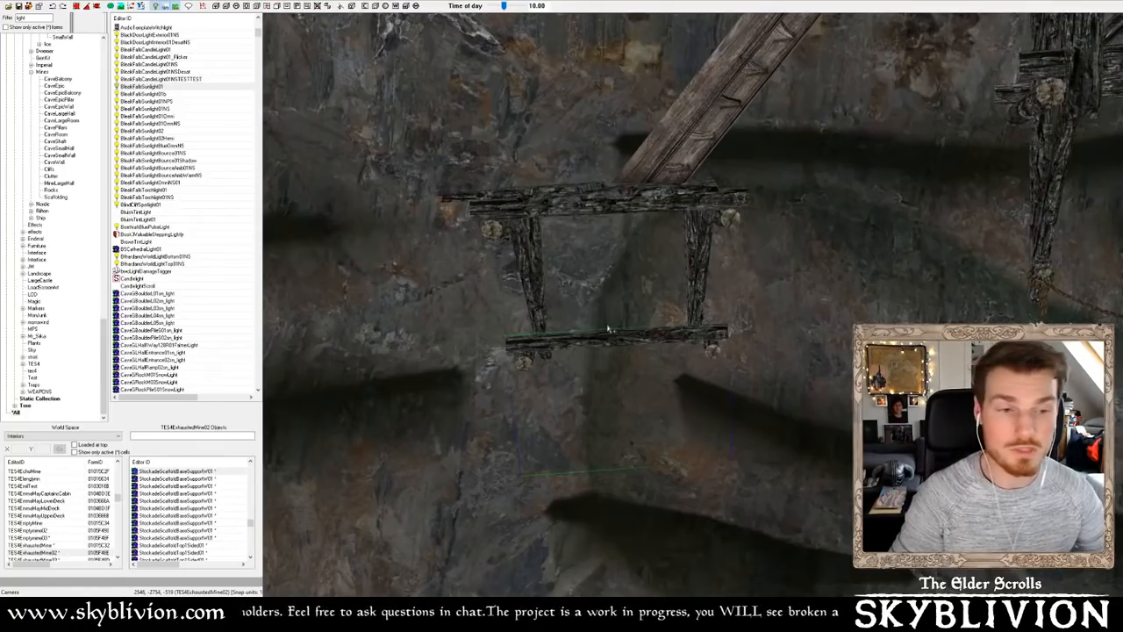
middle_click_drag(608, 329, 835, 291, "shift")
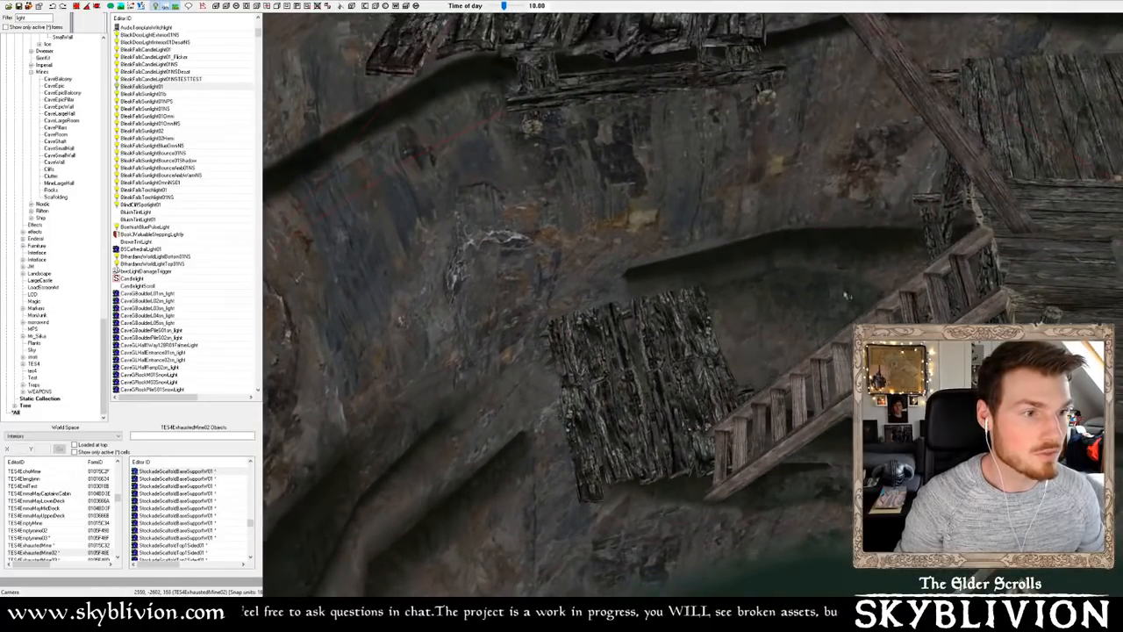
middle_click_drag(933, 277, 951, 265, "shift")
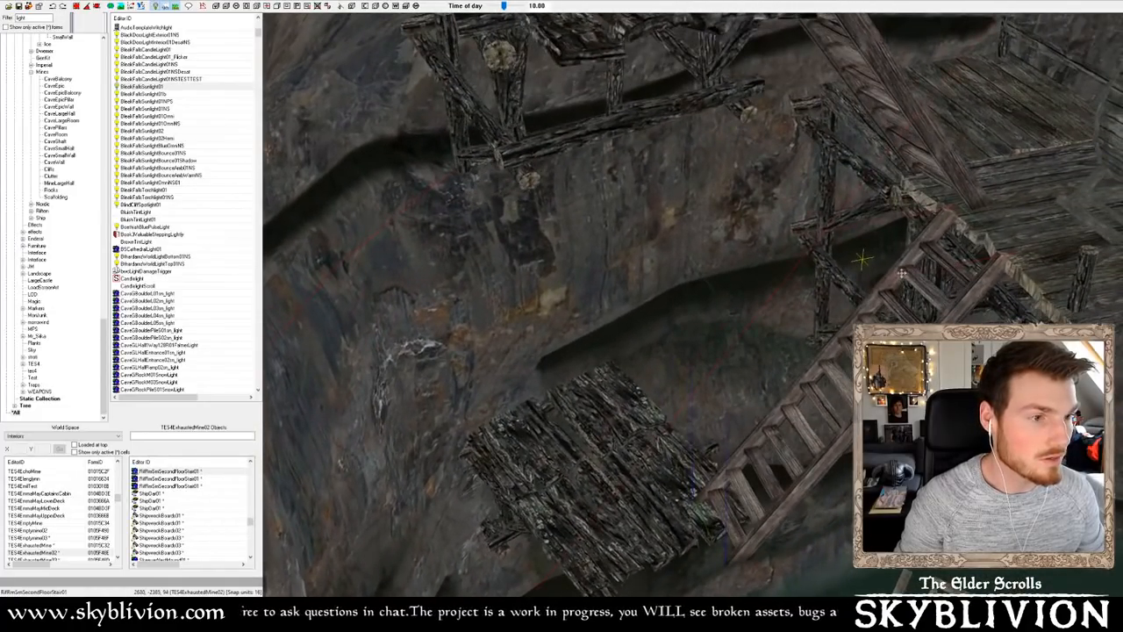
middle_click_drag(862, 257, 681, 201, "shift")
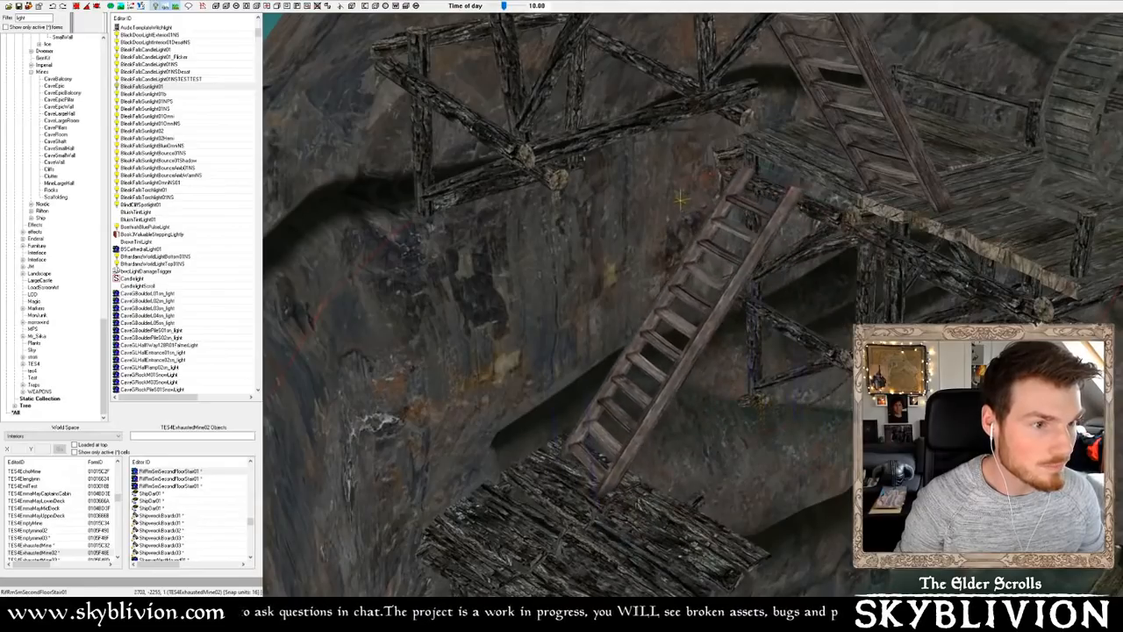
left_click_drag(693, 175, 692, 188)
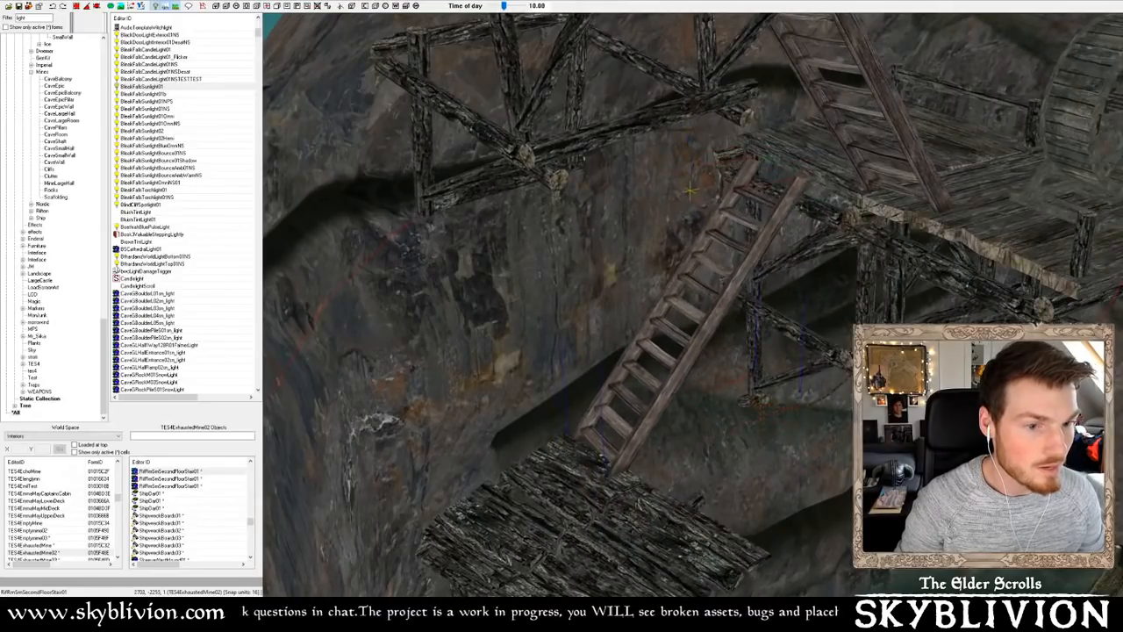
Select the short wood beams under the wheel platform as a group and shift them sideways beneath the deck frame
middle_click_drag(689, 192, 611, 330, "shift")
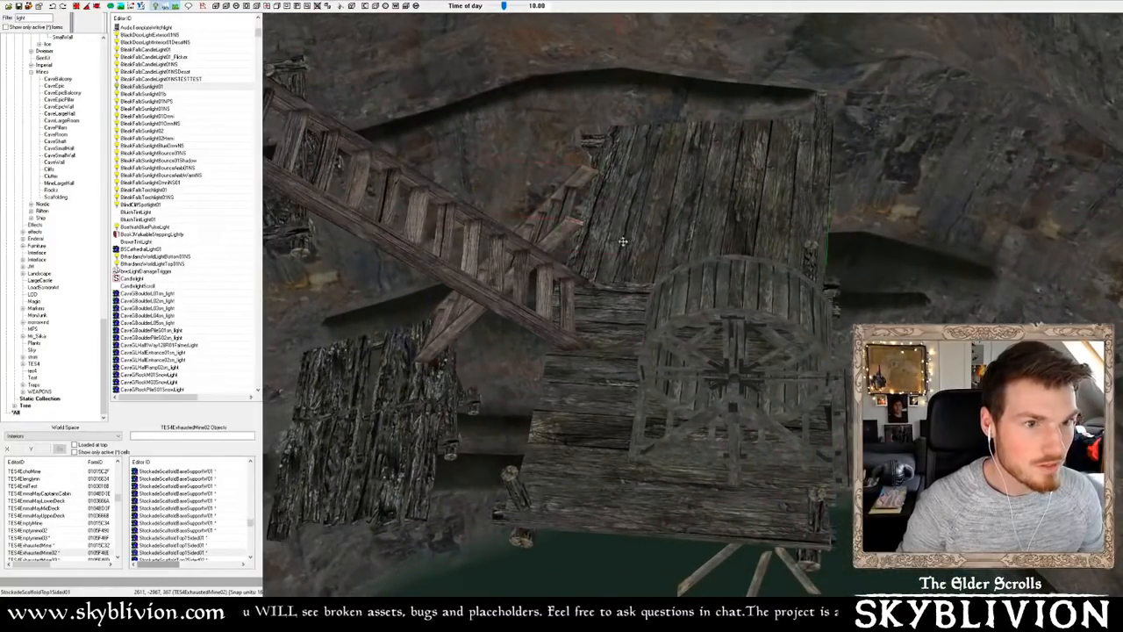
middle_click_drag(590, 380, 586, 390, "shift")
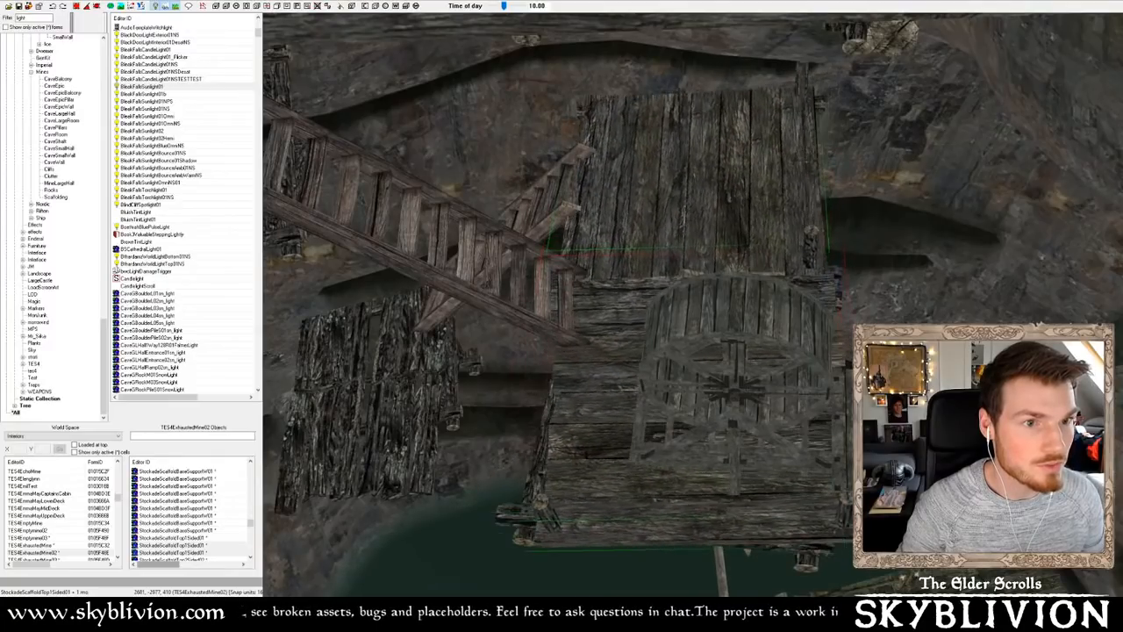
middle_click_drag(676, 228, 679, 263, "shift")
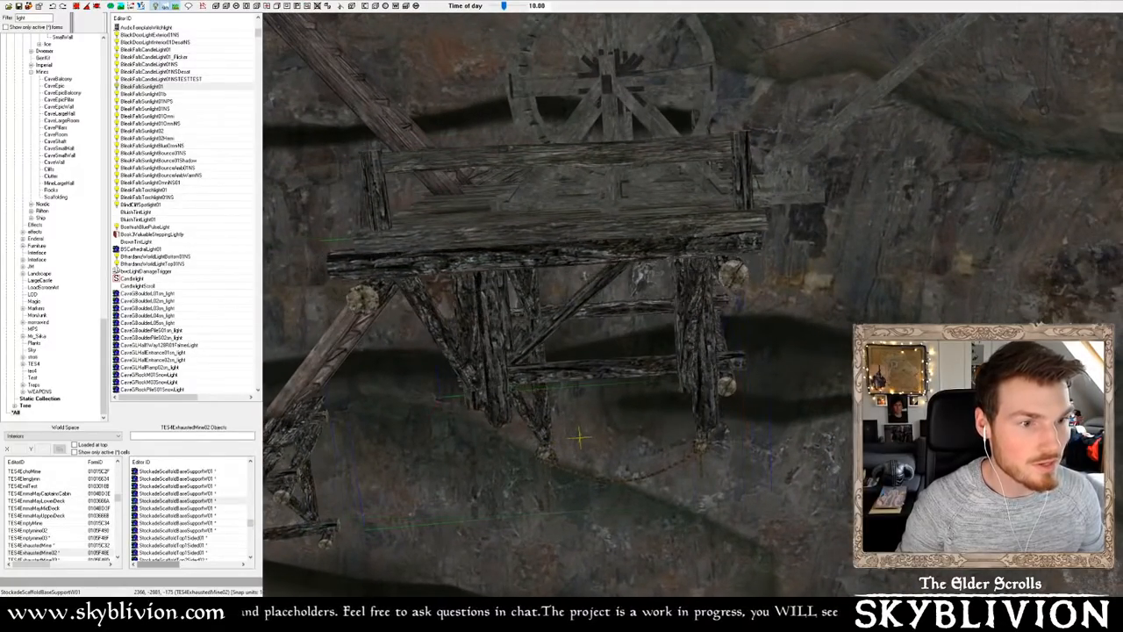
middle_click_drag(679, 262, 727, 249, "shift")
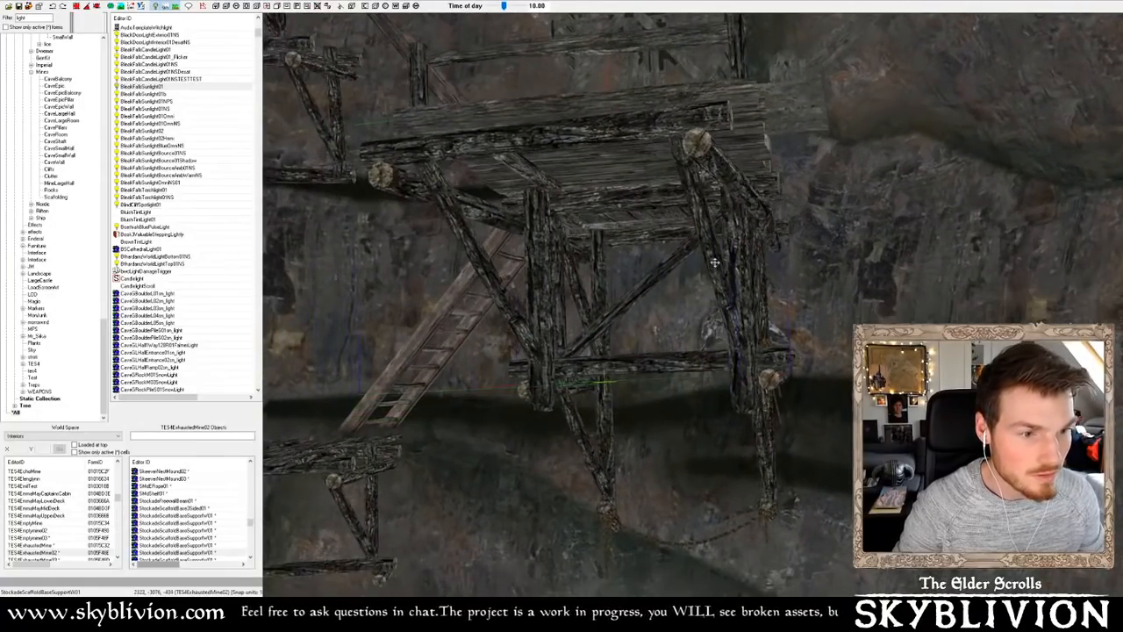
left_click(562, 400, "ctrl")
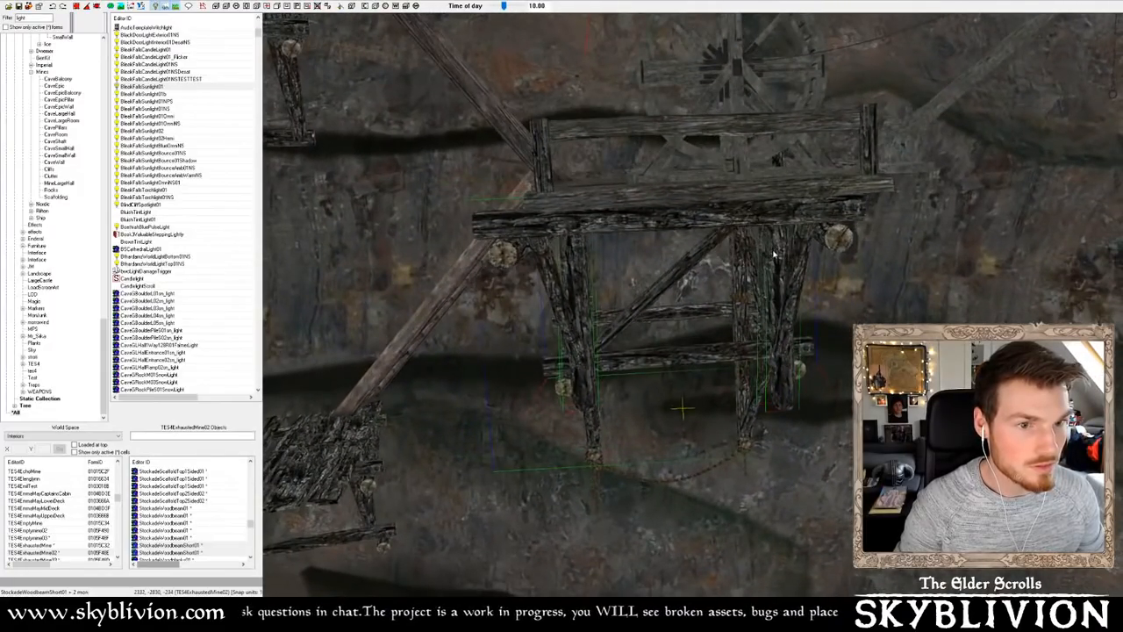
middle_click_drag(770, 243, 770, 255, "shift")
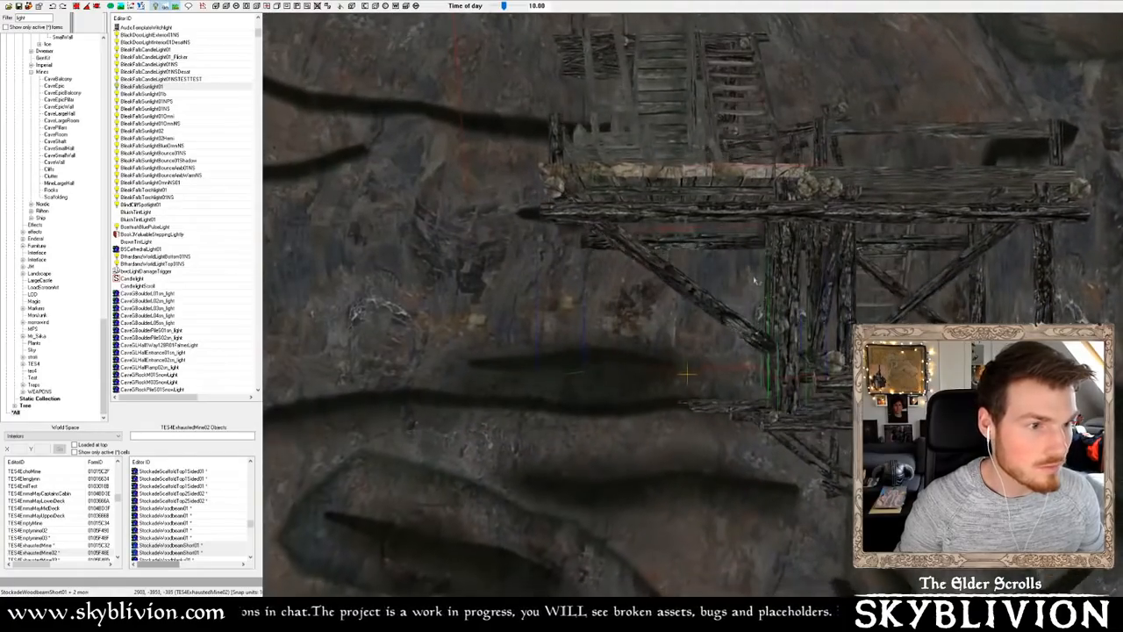
scroll(772, 279, "up", 3)
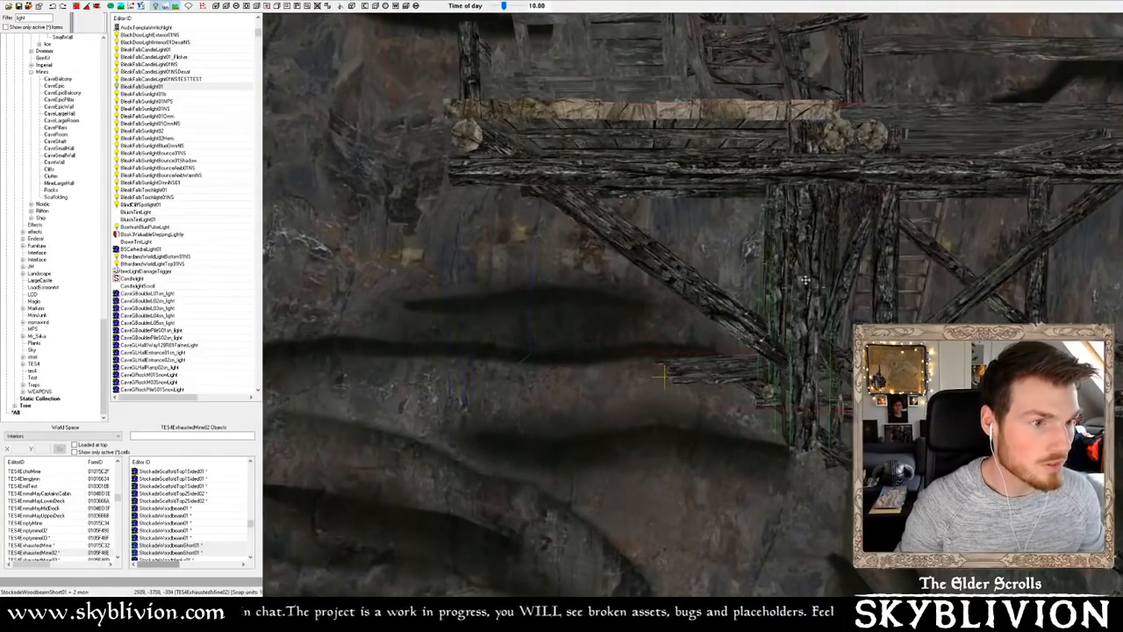
left_click_drag(805, 280, 814, 280)
middle_click_drag(672, 376, 608, 334, "shift")
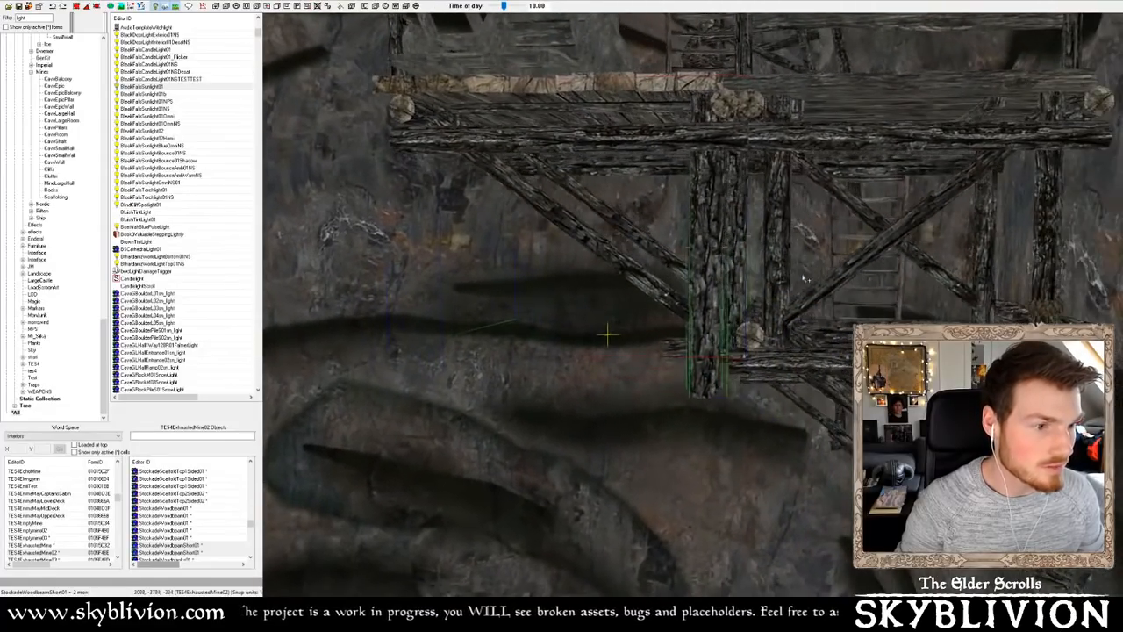
Nudge the lower base support frame under the wheel platform toward the short wood beams
left_click(762, 377)
middle_click_drag(761, 377, 837, 365, "shift")
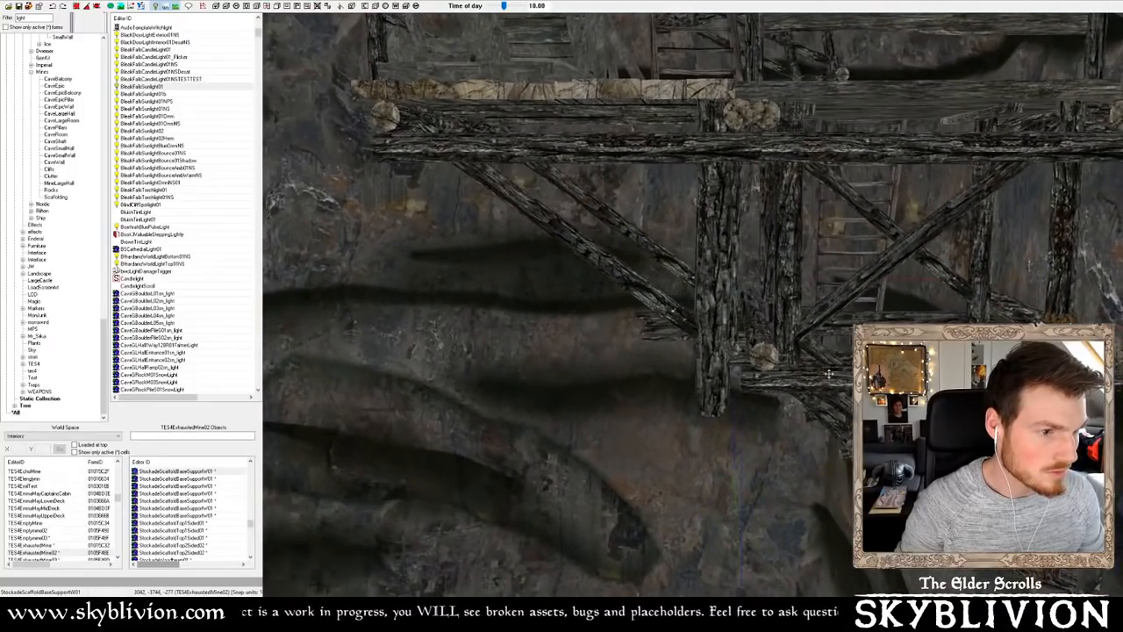
left_click_drag(828, 374, 815, 367)
middle_click_drag(815, 366, 715, 302, "shift")
Reposition the wood beam at the foot of the wheel platform's supports where the chain hangs
scroll(737, 329, "up", 4)
left_click(783, 272)
middle_click_drag(783, 272, 816, 307, "shift")
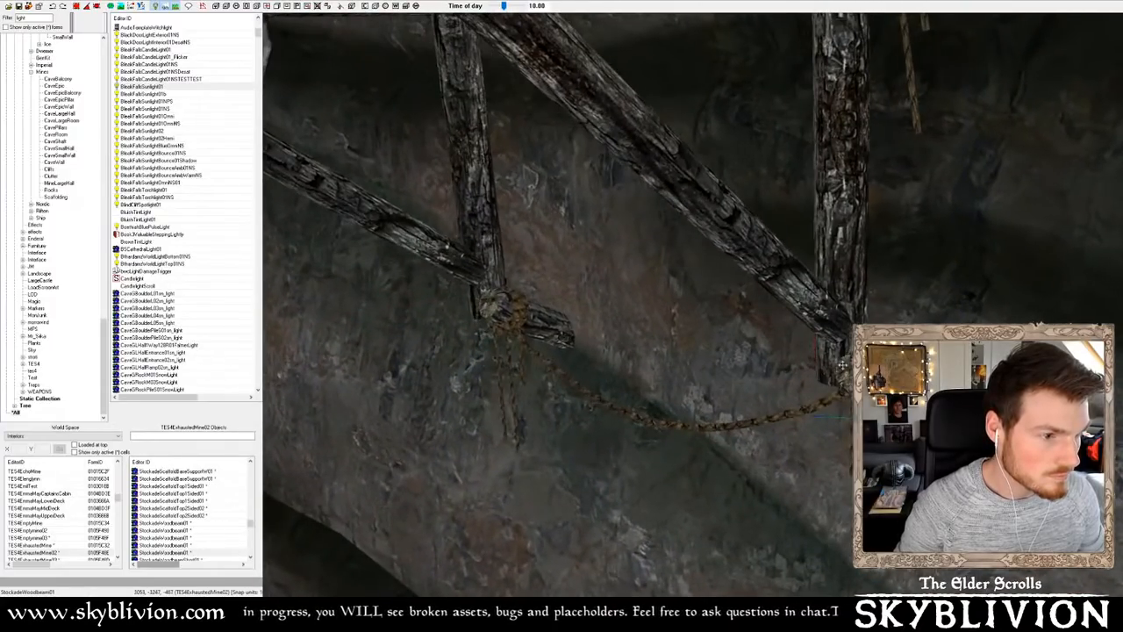
scroll(836, 364, "down", 2)
middle_click_drag(835, 364, 822, 296, "shift")
left_click(825, 317)
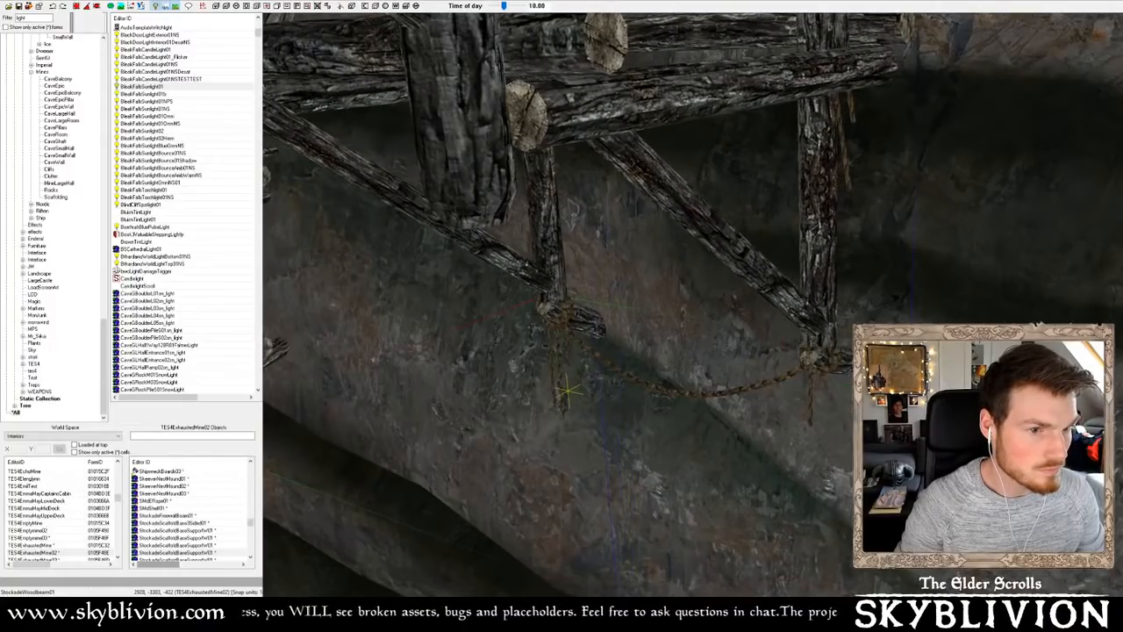
left_click_drag(822, 296, 810, 300)
Examine the wheel platform scaffolding and select the stair to inspect how its upper end meets the platform edge
middle_click_drag(821, 289, 491, 307, "shift")
scroll(822, 297, "down", 5)
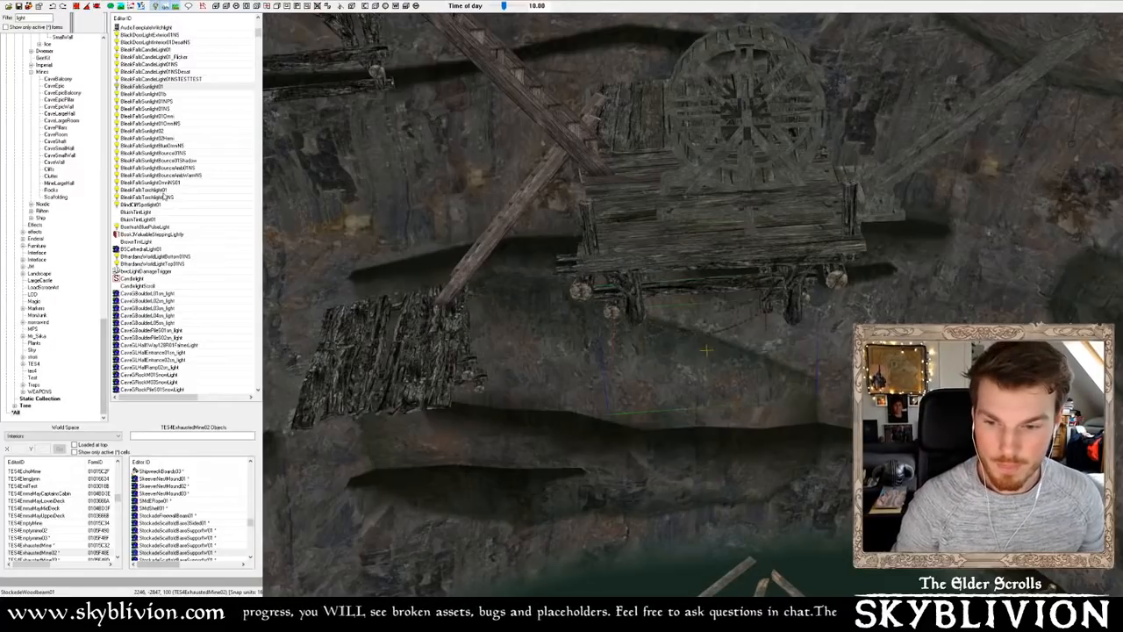
middle_click_drag(614, 276, 630, 312, "shift")
left_click(649, 253)
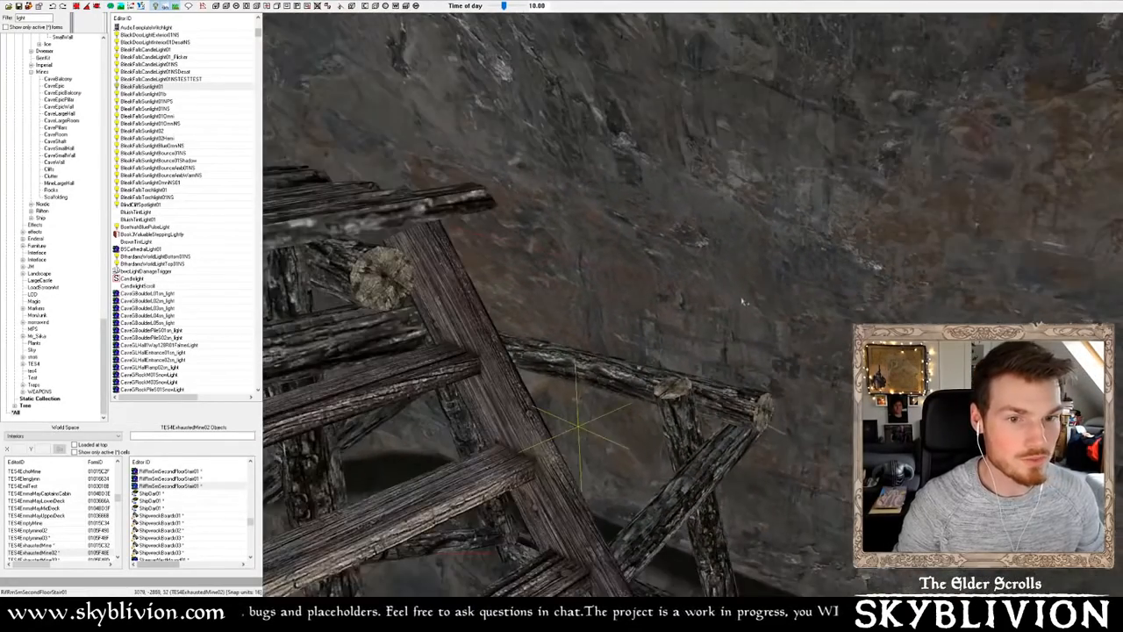
middle_click_drag(742, 302, 793, 290, "shift")
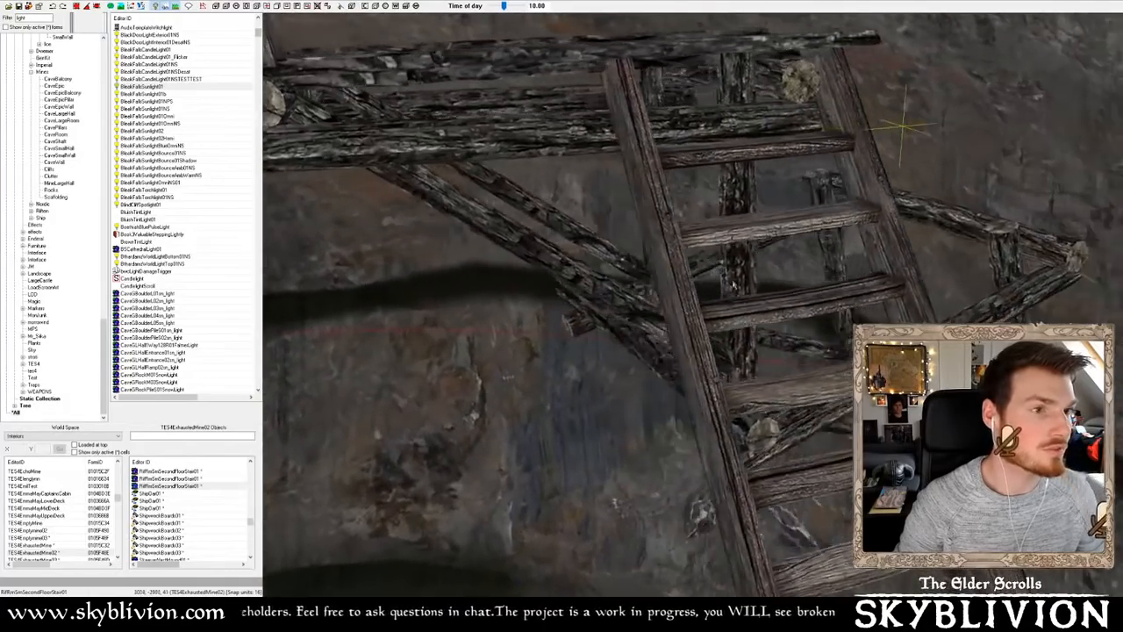
Examine the stairs between the wheel platform and the lower platform from several angles, checking both ends
middle_click_drag(733, 284, 792, 305, "shift")
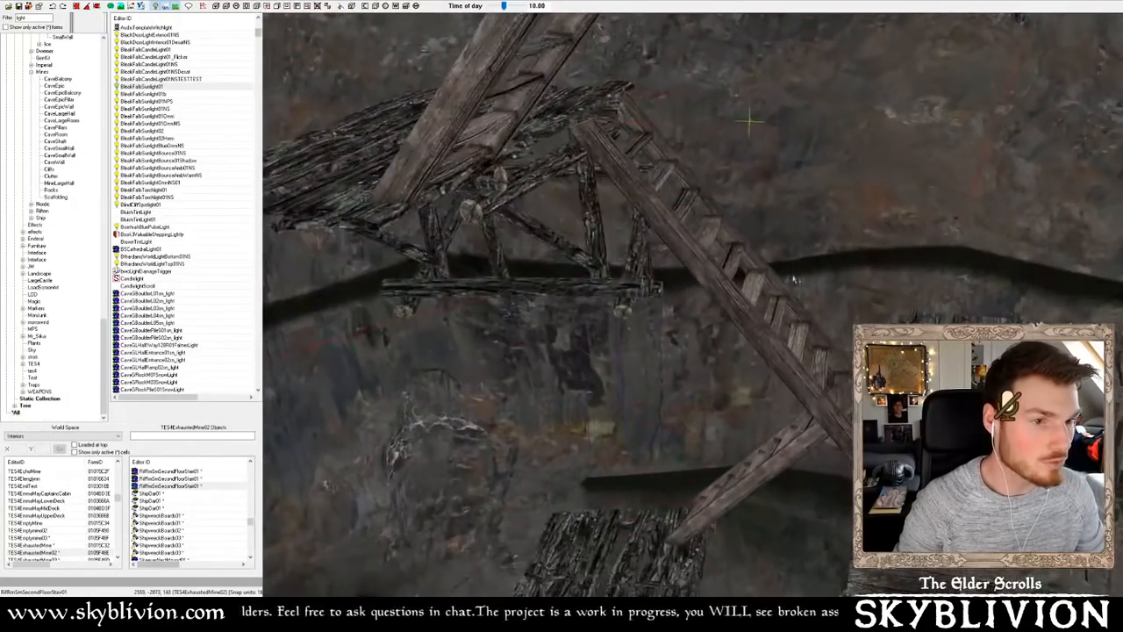
middle_click_drag(750, 123, 769, 35, "shift")
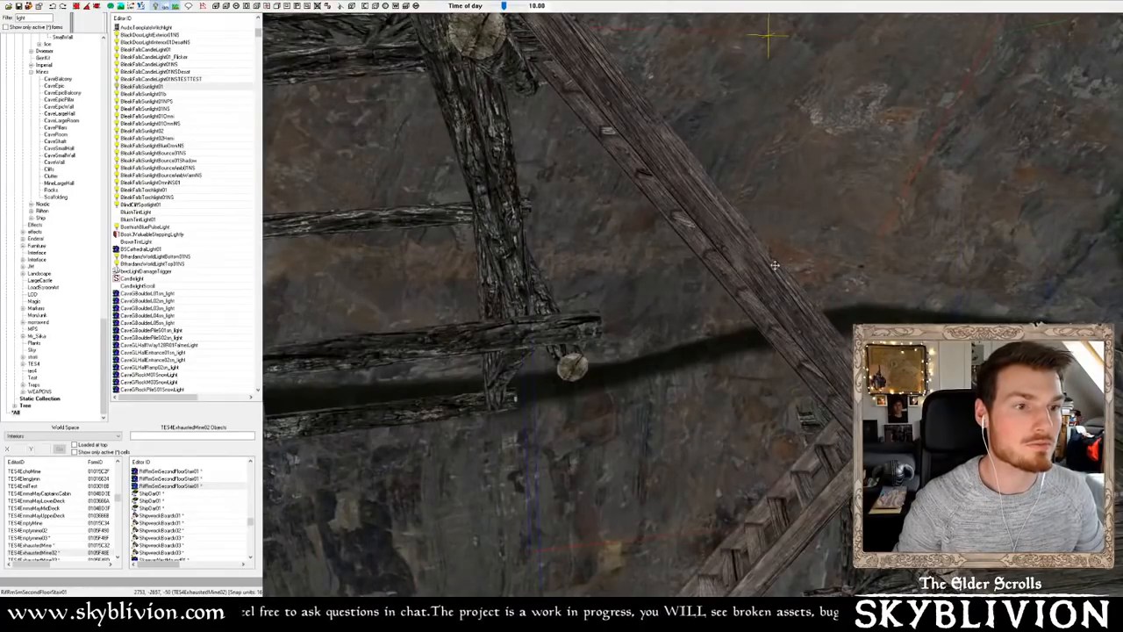
middle_click_drag(768, 35, 688, 103, "shift")
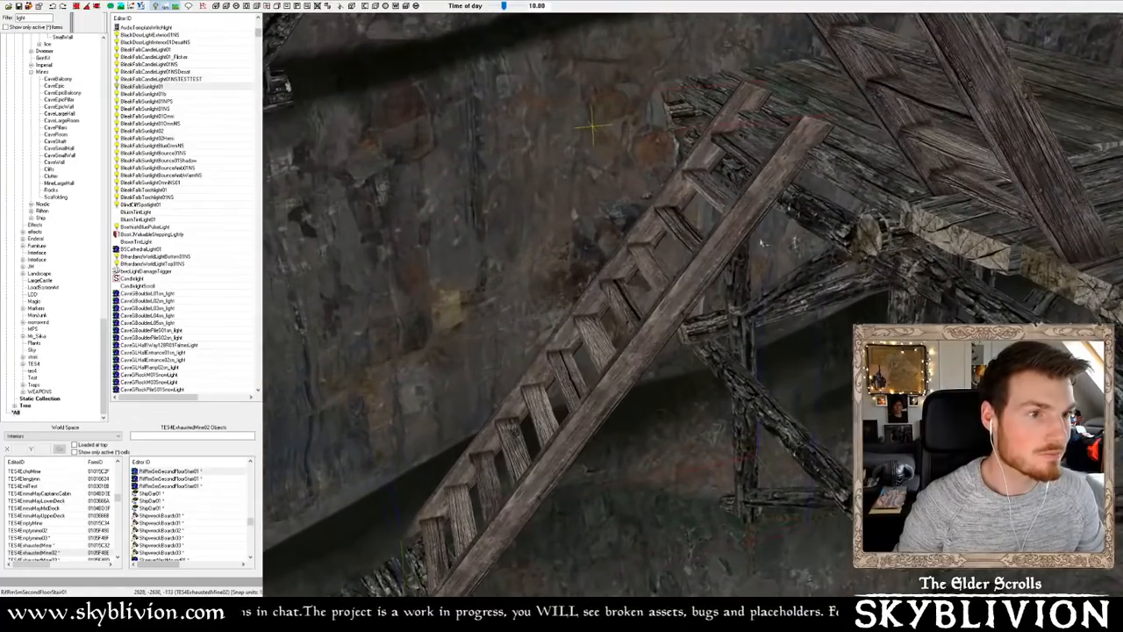
middle_click_drag(764, 242, 751, 247, "shift")
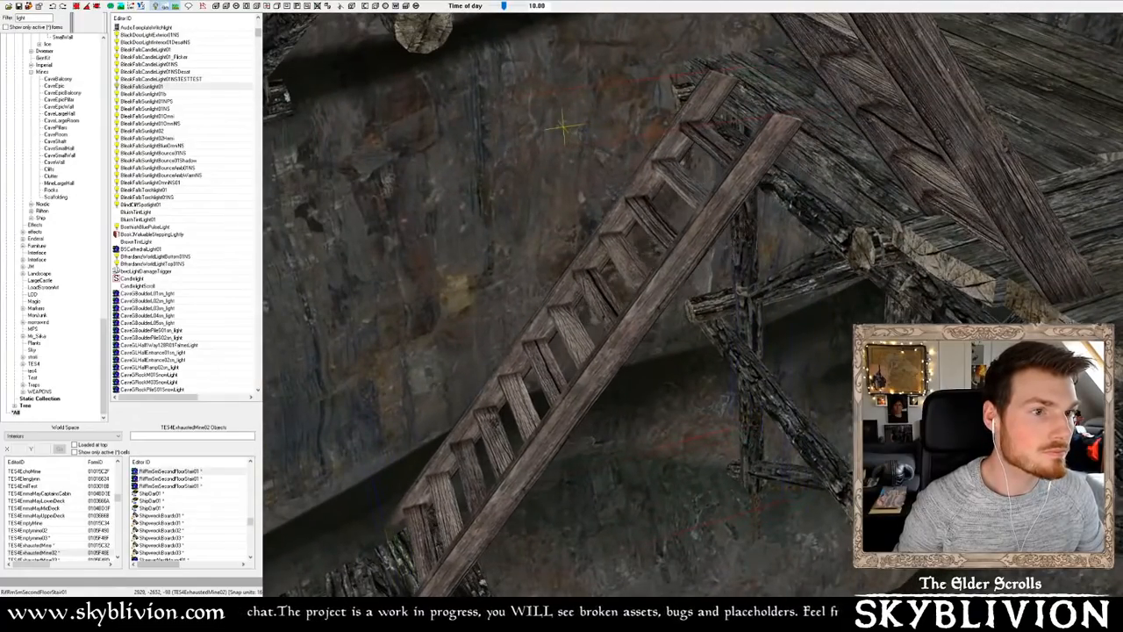
middle_click_drag(751, 246, 735, 222, "shift")
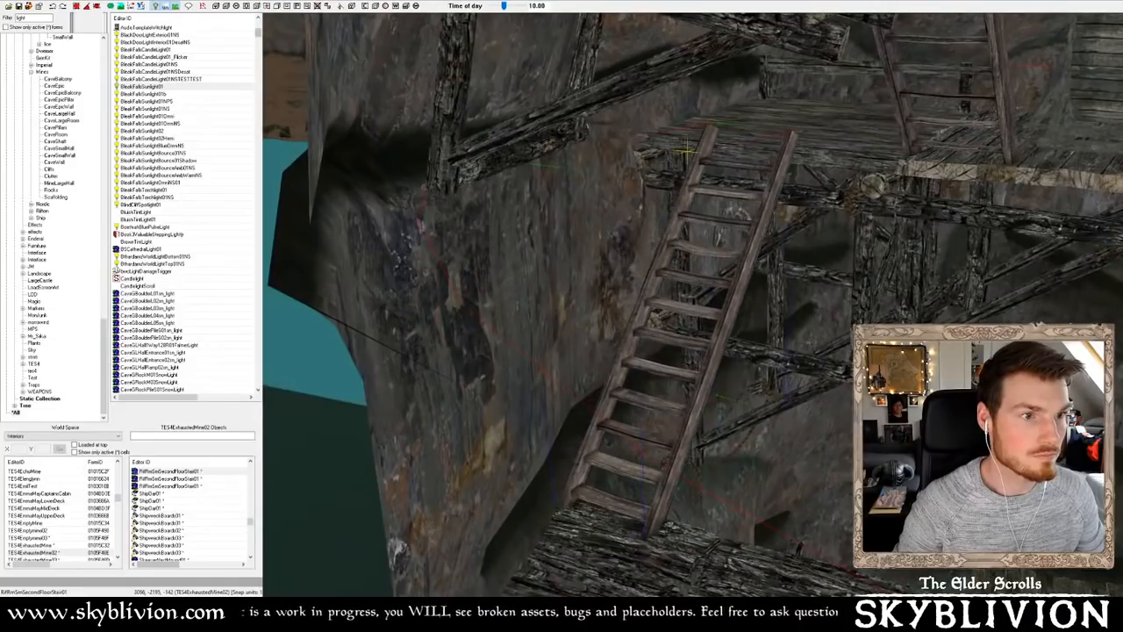
mouse_move(735, 222)
middle_mouse_down("shift")
mouse_move(723, 216)
mouse_move(733, 209)
middle_mouse_up("shift")
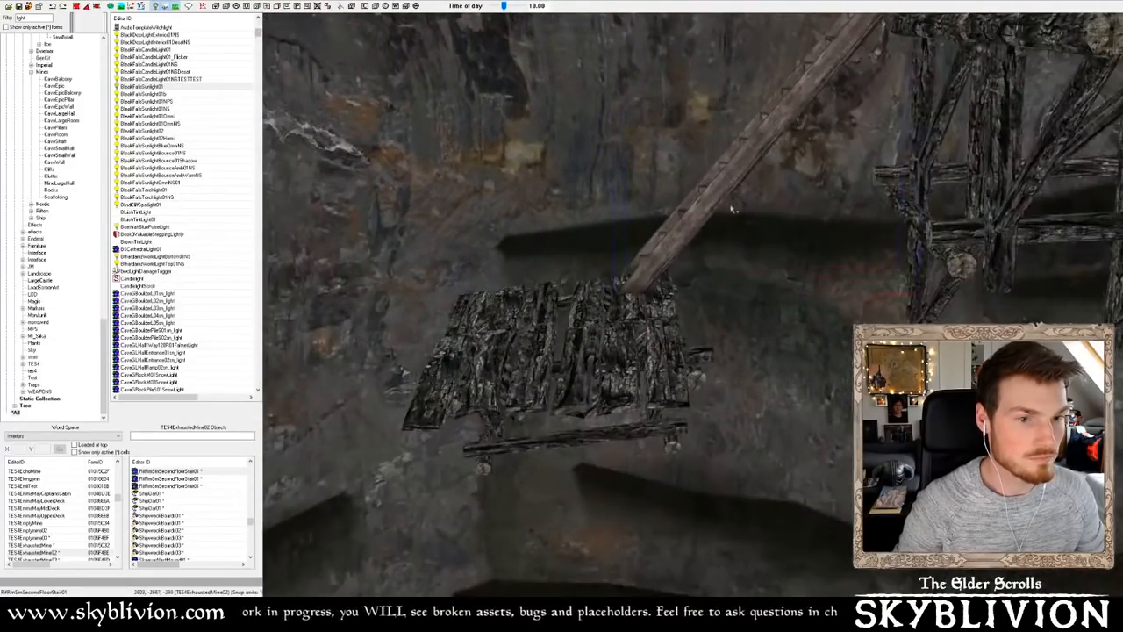
Group the lower platform's wood planks with its base support frame and shift them into position beneath the stair's foot
left_click(532, 317)
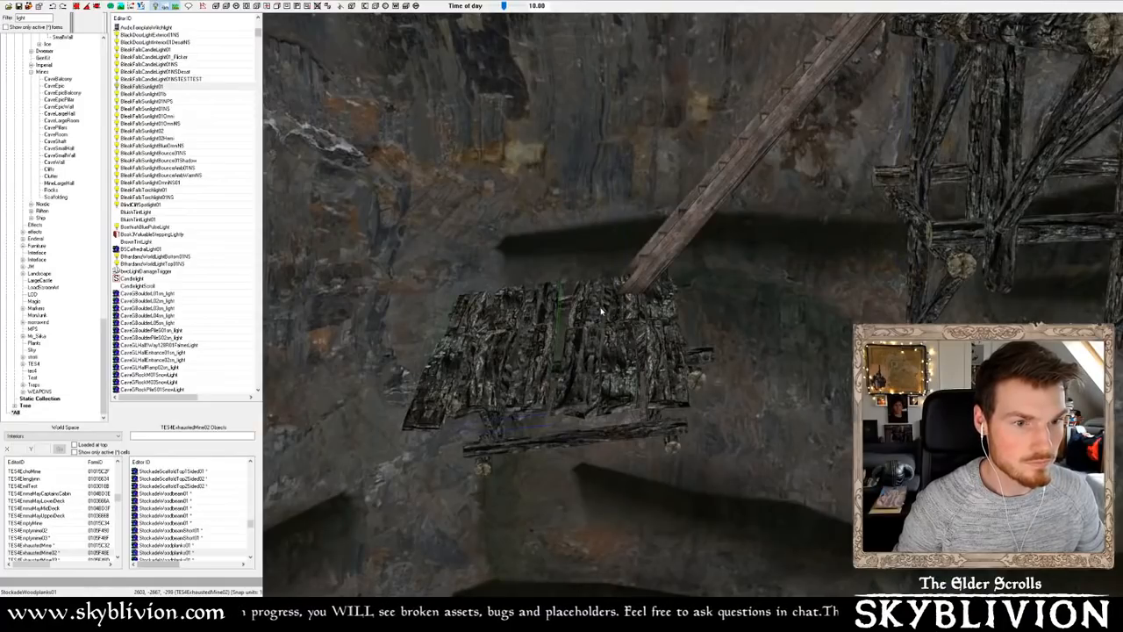
left_click(537, 313, "ctrl")
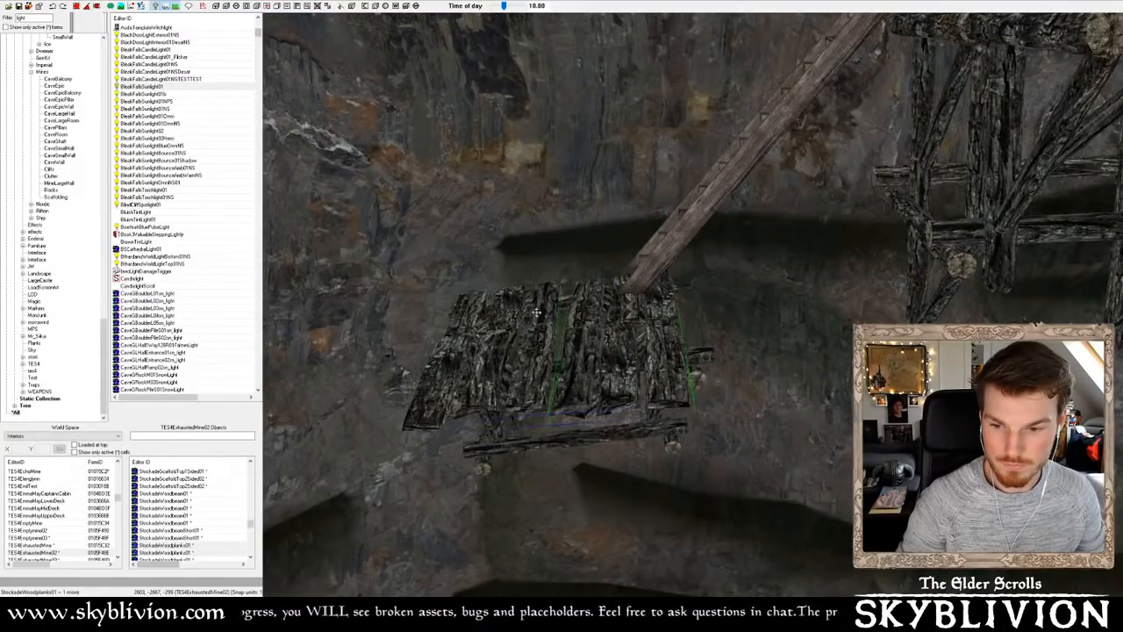
middle_click_drag(536, 313, 587, 278, "shift")
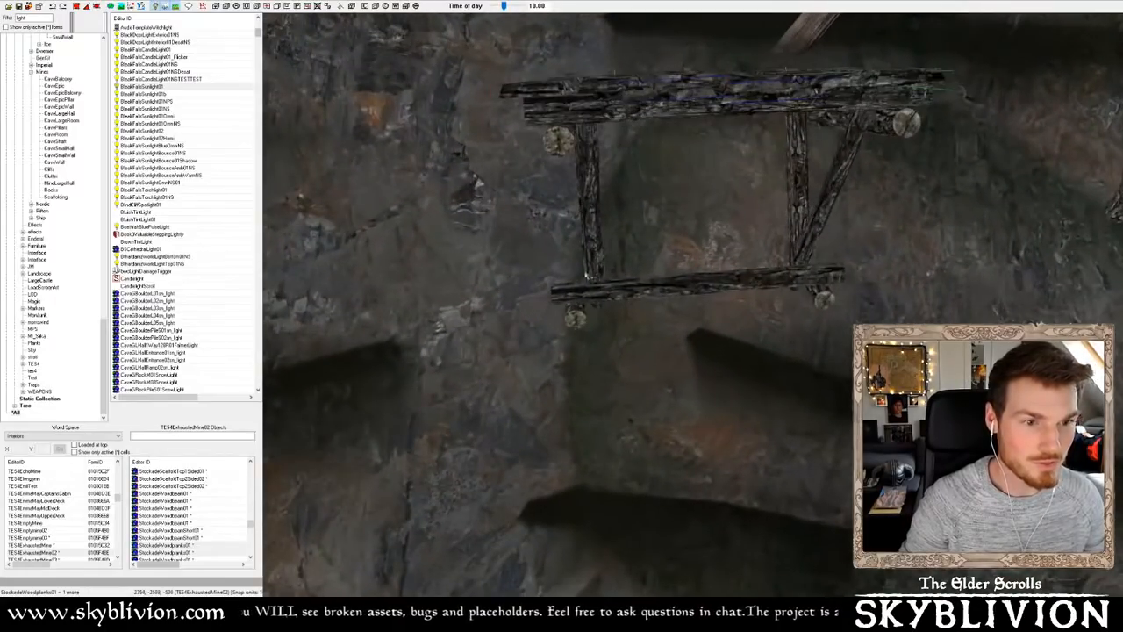
left_click(592, 227, "ctrl")
middle_click_drag(592, 228, 664, 314, "shift")
middle_click_drag(750, 304, 763, 390, "shift")
middle_click_drag(734, 440, 817, 303, "shift")
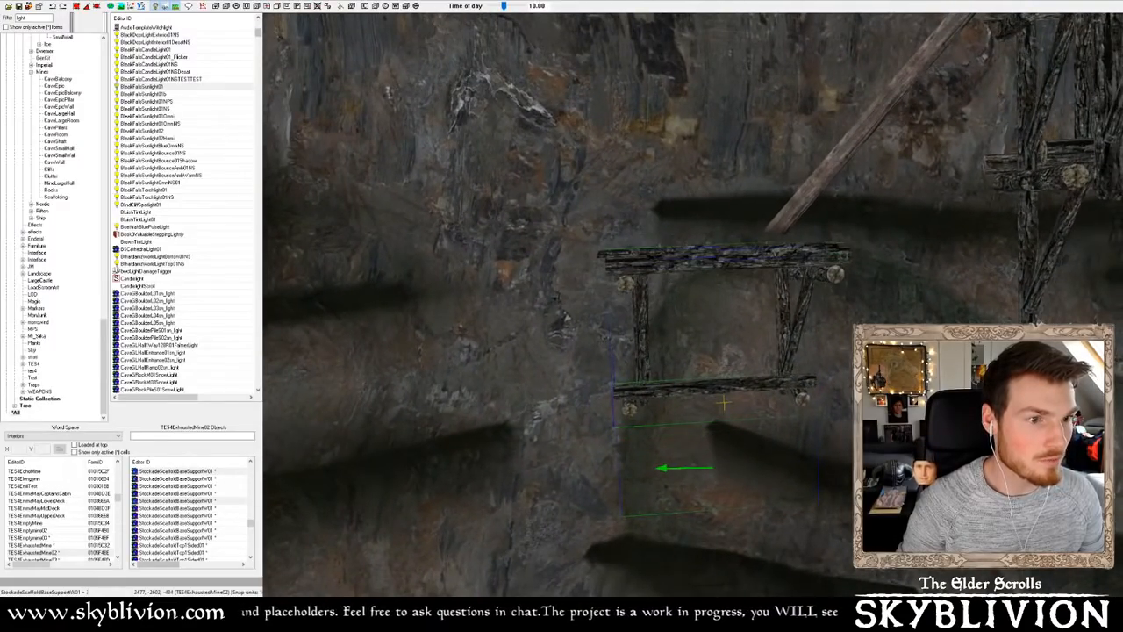
key("ctrl+d")
right_click_drag(783, 259, 720, 450)
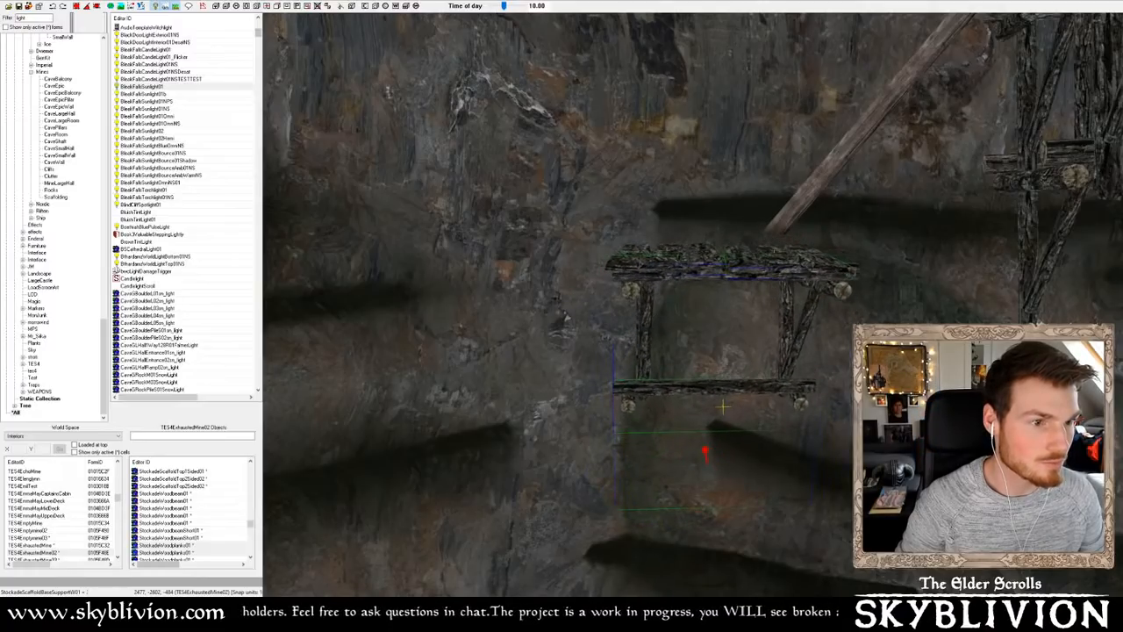
left_click_drag(722, 406, 724, 383)
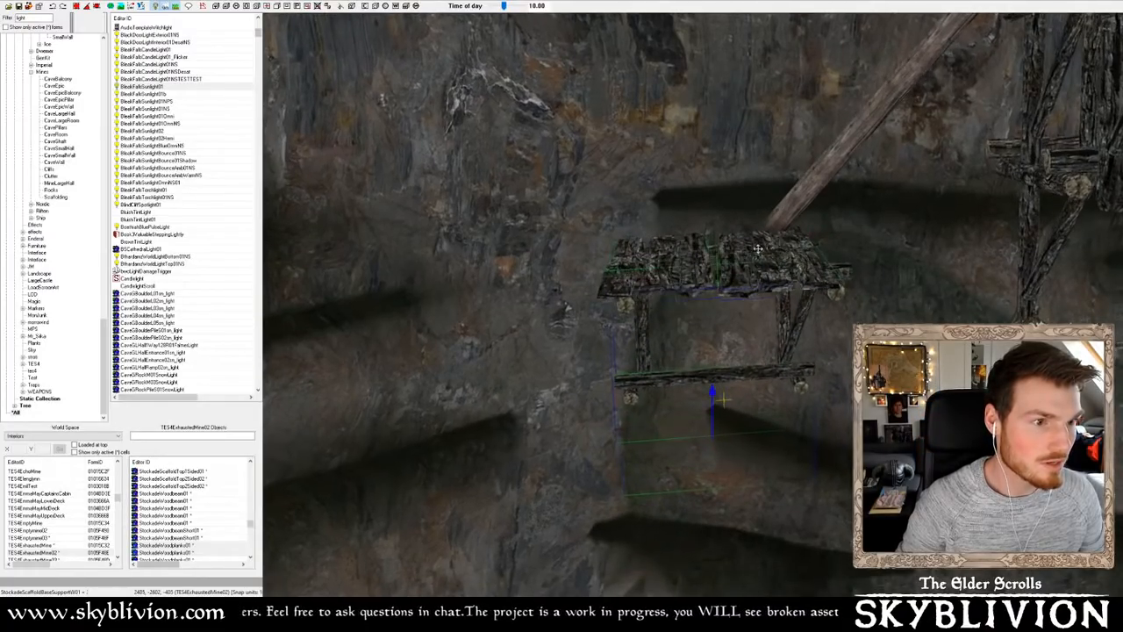
middle_click_drag(760, 225, 752, 275, "shift")
middle_click_drag(660, 243, 756, 216, "shift")
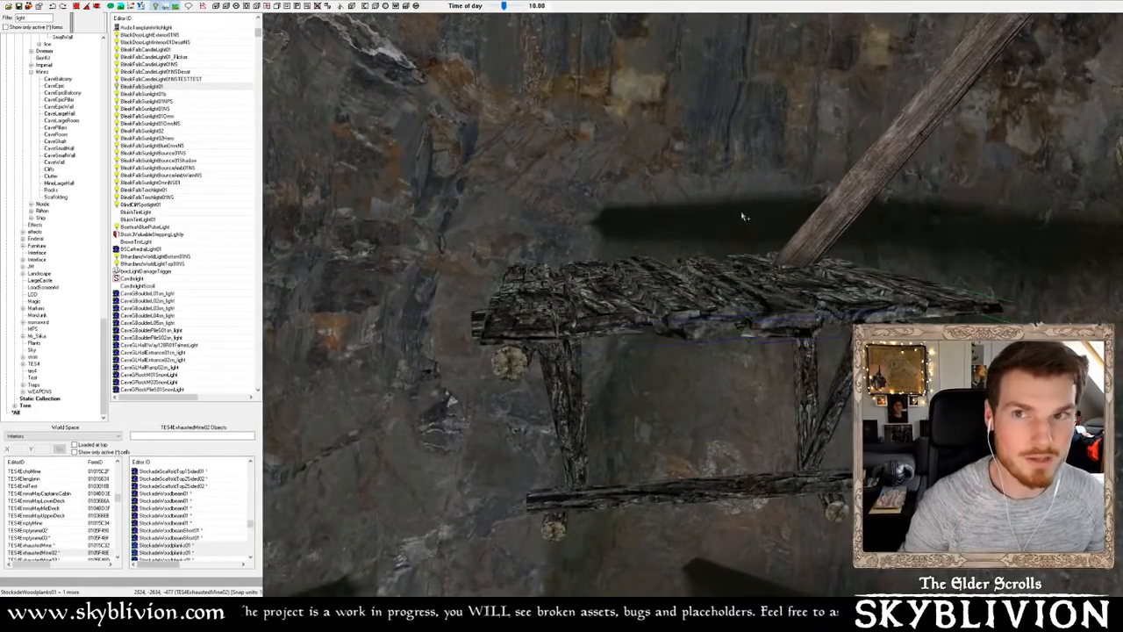
mouse_move(726, 261)
middle_mouse_down("shift")
mouse_move(731, 293)
mouse_move(750, 276)
mouse_move(699, 243)
mouse_move(732, 243)
mouse_move(676, 246)
mouse_move(750, 237)
mouse_move(712, 250)
middle_mouse_up("shift")
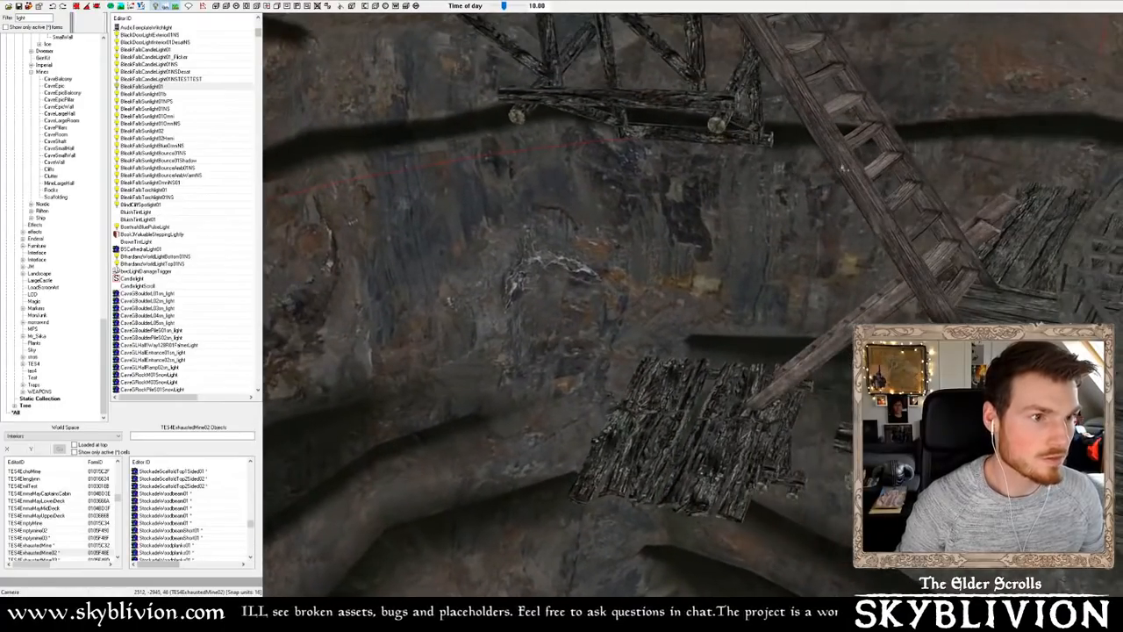
Duplicate the upper stair and lower the copy beside the lower platform so it descends toward the water
mouse_move(843, 168)
middle_mouse_down("shift")
mouse_move(855, 154)
mouse_move(834, 164)
middle_mouse_up("shift")
key("ctrl+d")
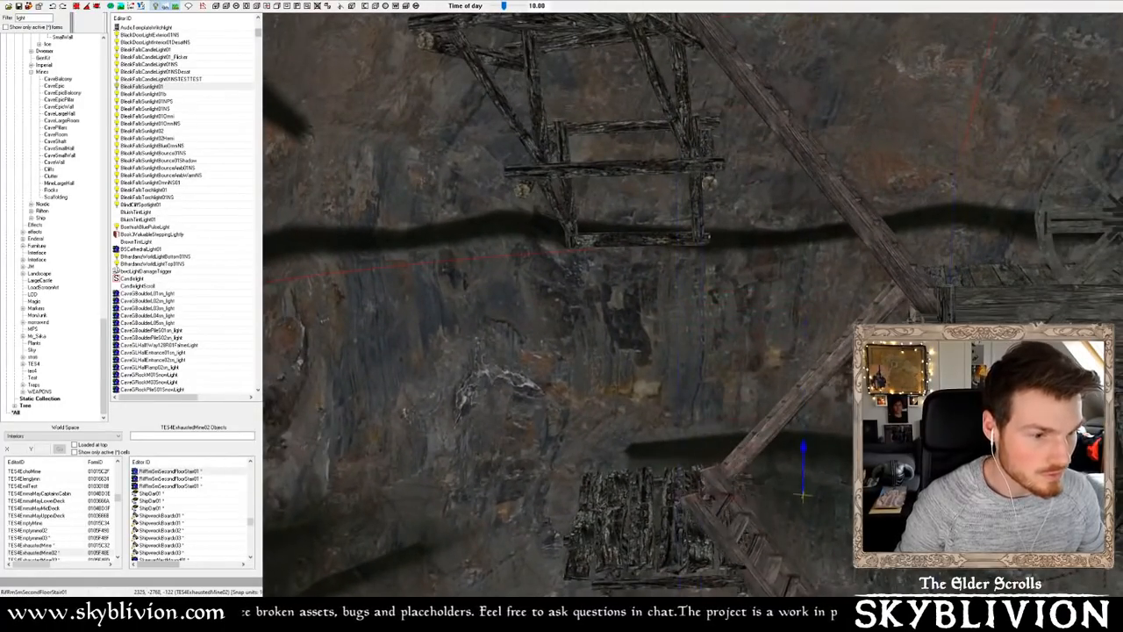
scroll(709, 295, "down", 6)
mouse_move(709, 296)
middle_mouse_down("shift")
mouse_move(659, 296)
mouse_move(712, 279)
mouse_move(746, 289)
mouse_move(715, 279)
middle_mouse_up("shift")
scroll(735, 284, "up", 4)
right_click_drag(751, 283, 764, 283)
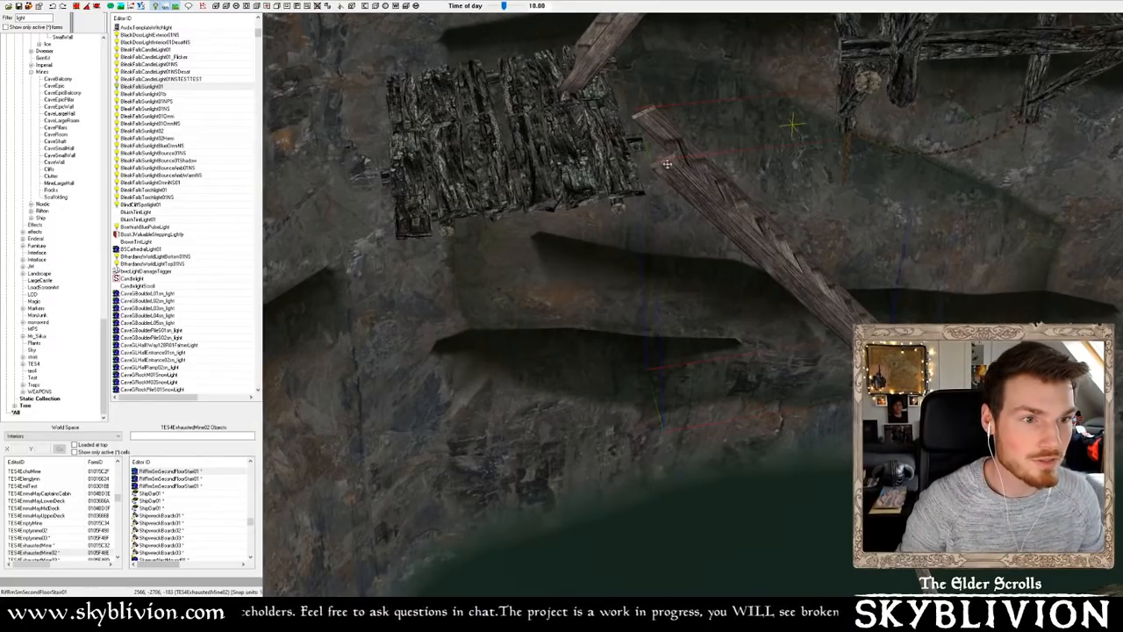
Shift the duplicated stair sideways so its upper end meets the edge of the lower platform
mouse_move(667, 163)
middle_mouse_down("shift")
mouse_move(662, 173)
mouse_move(676, 145)
middle_mouse_up("shift")
left_click_drag(676, 145, 653, 166)
middle_click_drag(653, 165, 643, 177, "shift")
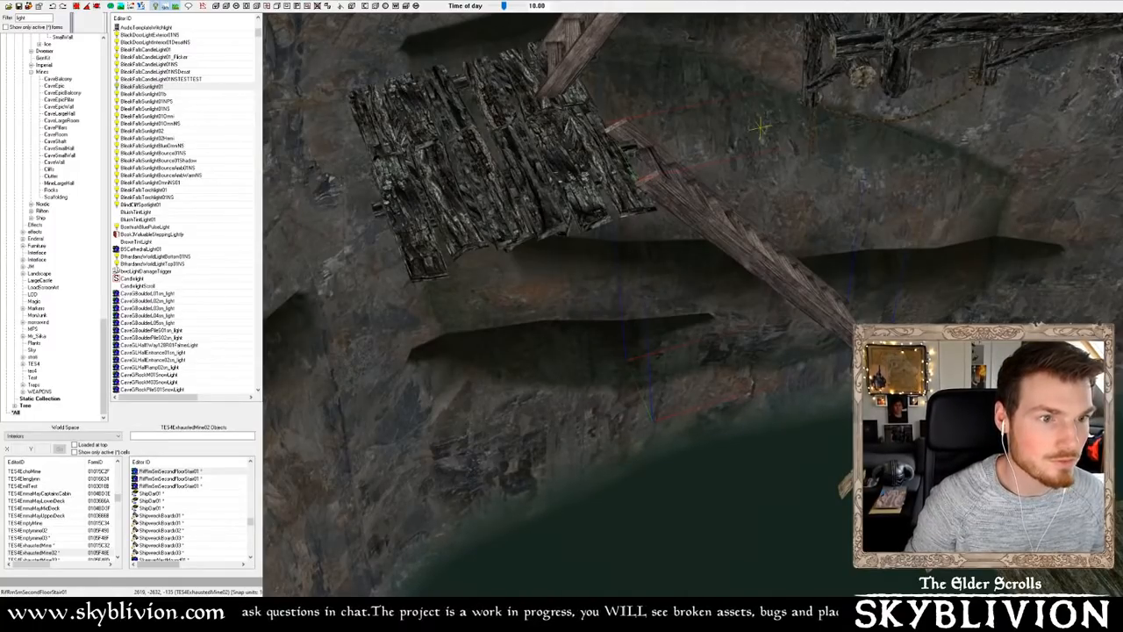
middle_click_drag(712, 211, 678, 255, "shift")
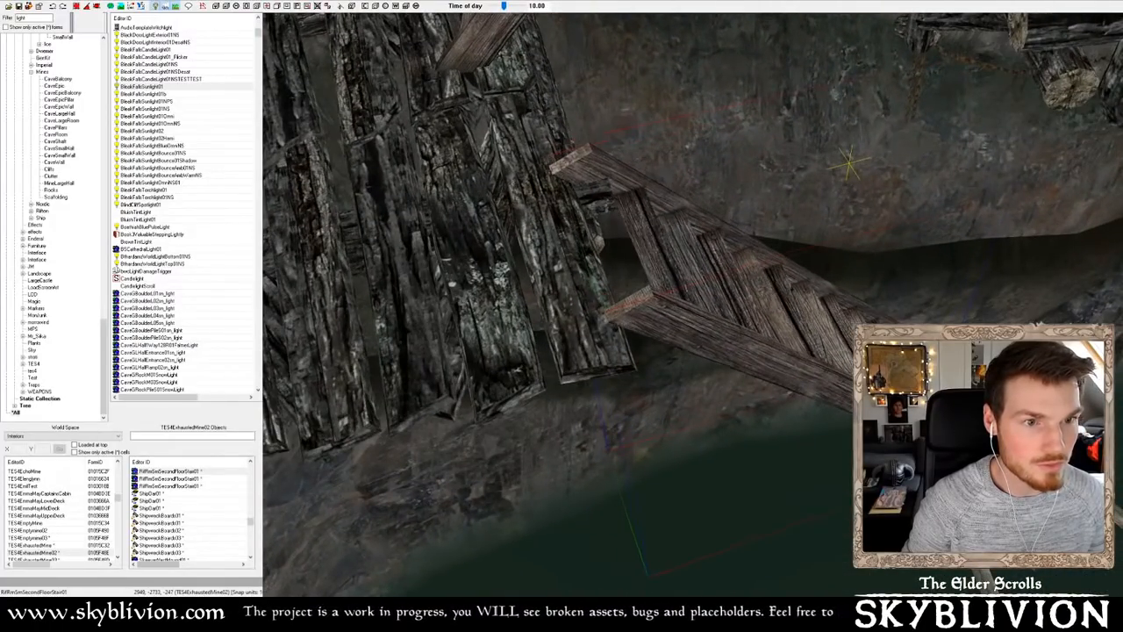
Select both plank sections of the lower platform and nudge them into line with the new stair's upper end
middle_click_drag(647, 194, 549, 210)
left_click(543, 210)
left_click_drag(543, 211, 543, 191)
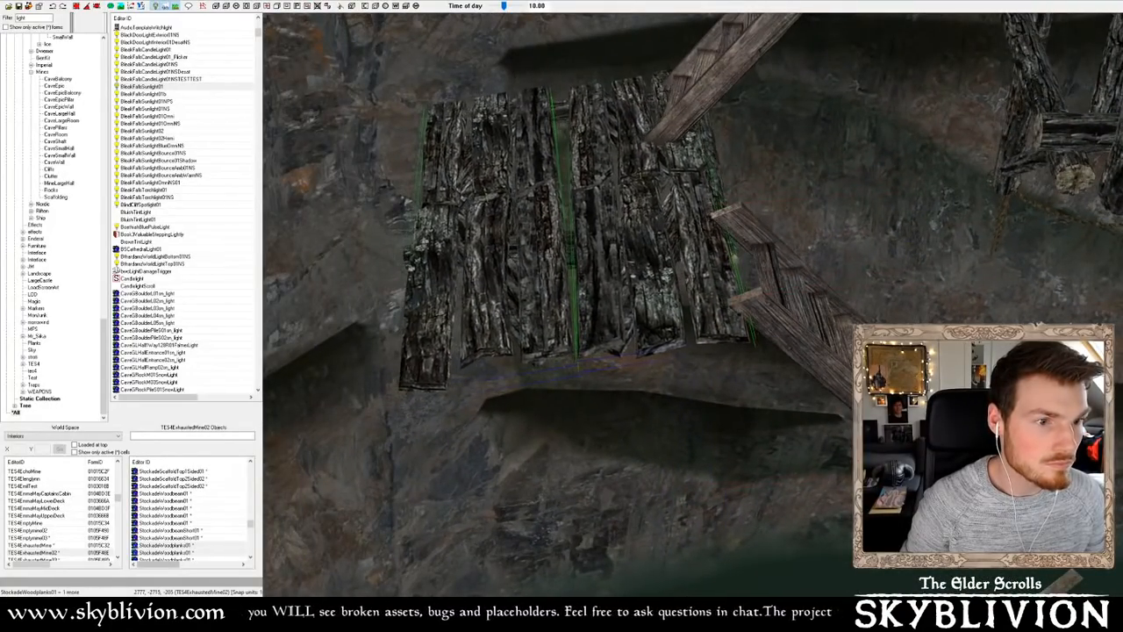
scroll(596, 224, "down", 3)
key("c")
key("z")
mouse_move(605, 226)
left_mouse_down()
mouse_move(605, 244)
mouse_move(605, 212)
left_mouse_up()
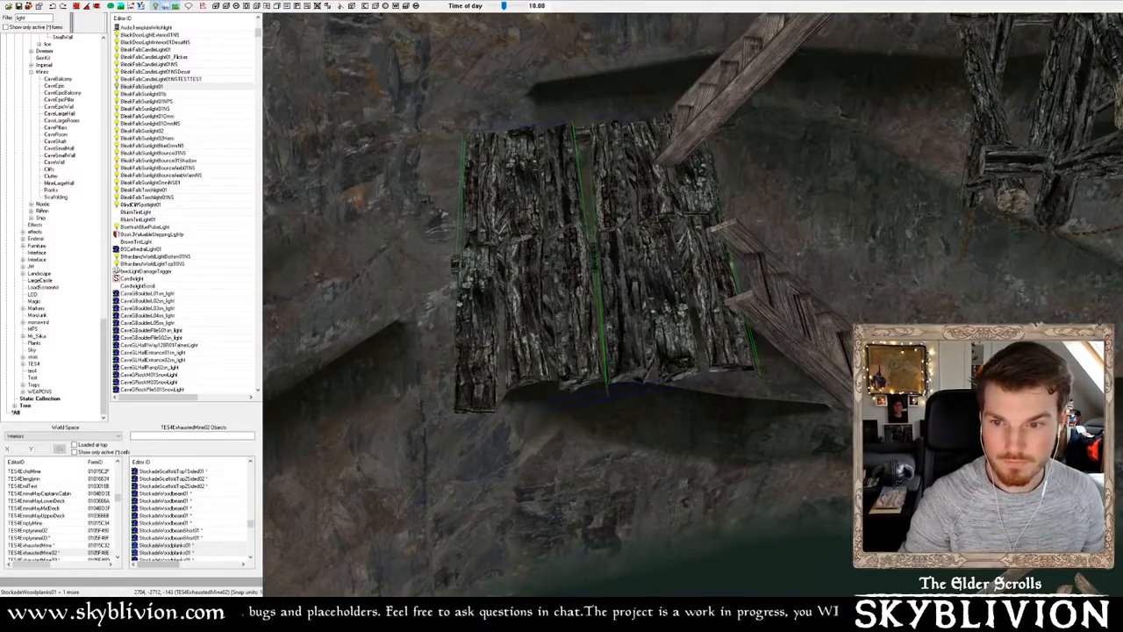
scroll(596, 238, "up", 3)
middle_click_drag(574, 248, 605, 229, "shift")
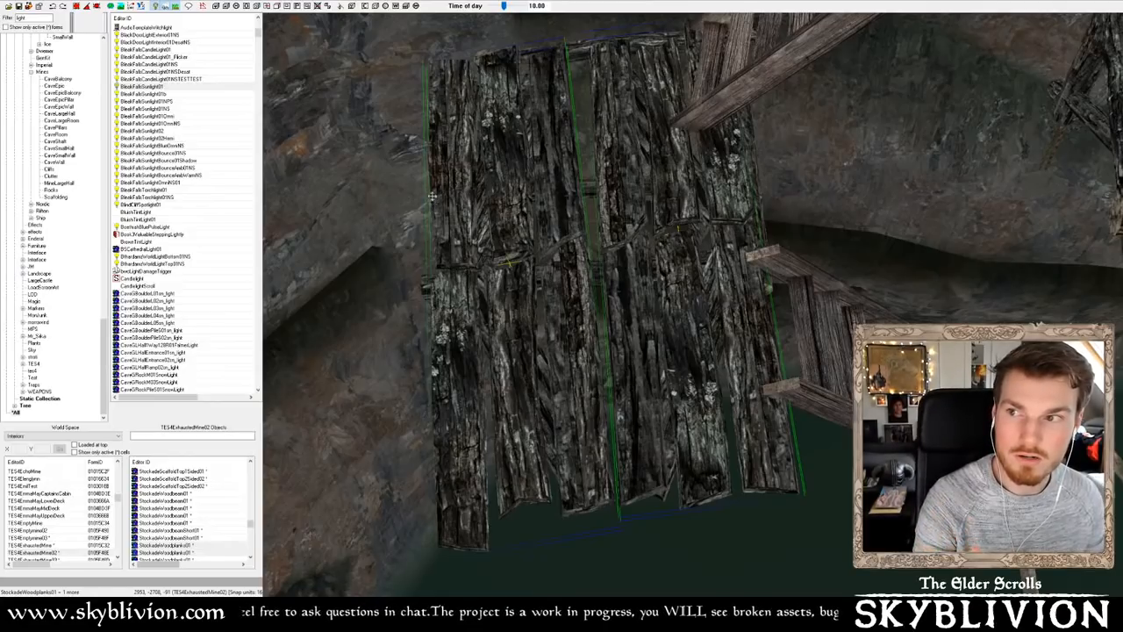
middle_click_drag(545, 200, 640, 196, "shift")
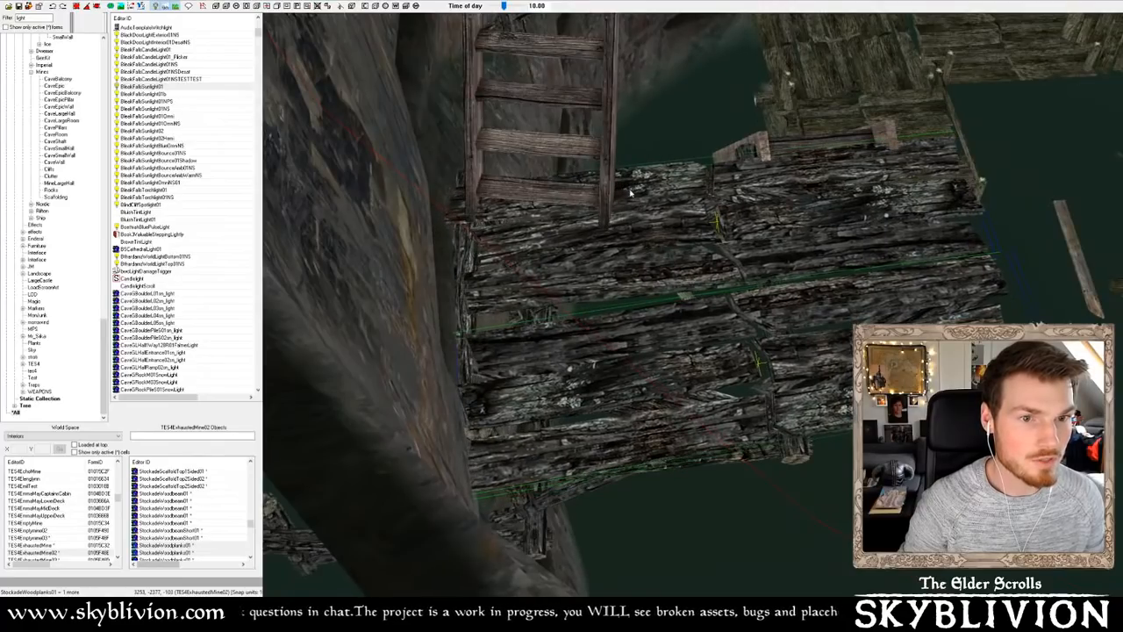
Examine the new stair's placement from the whole shaft, including the cave walls, the water and the dock below
middle_click_drag(710, 196, 636, 256, "shift")
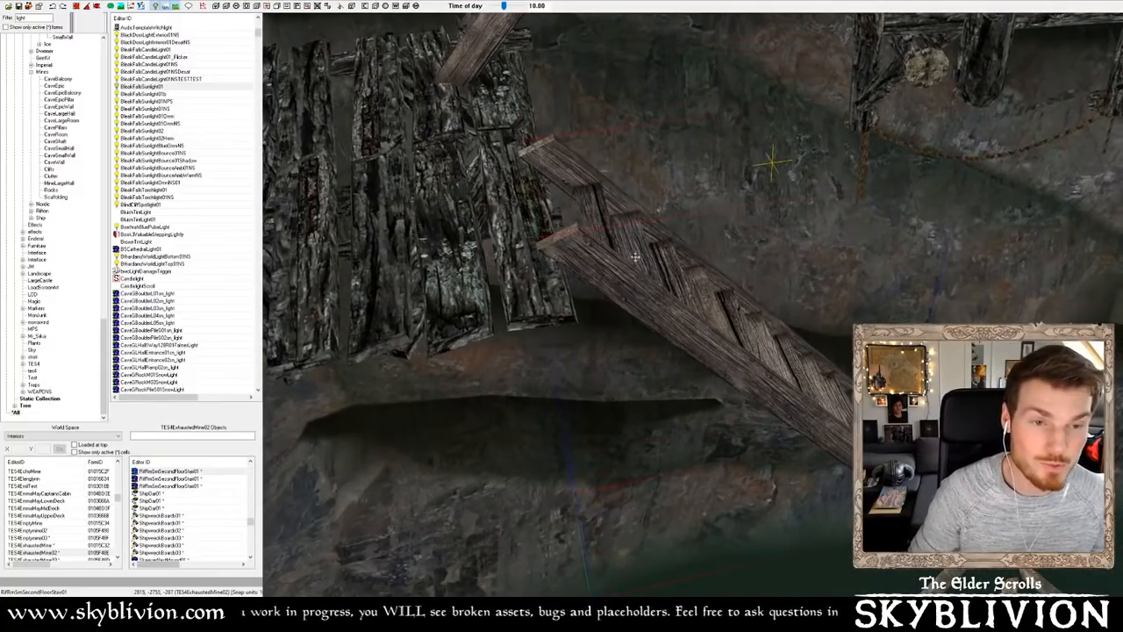
middle_click_drag(556, 201, 531, 174, "shift")
scroll(562, 183, "down", 5)
scroll(561, 208, "up", 3)
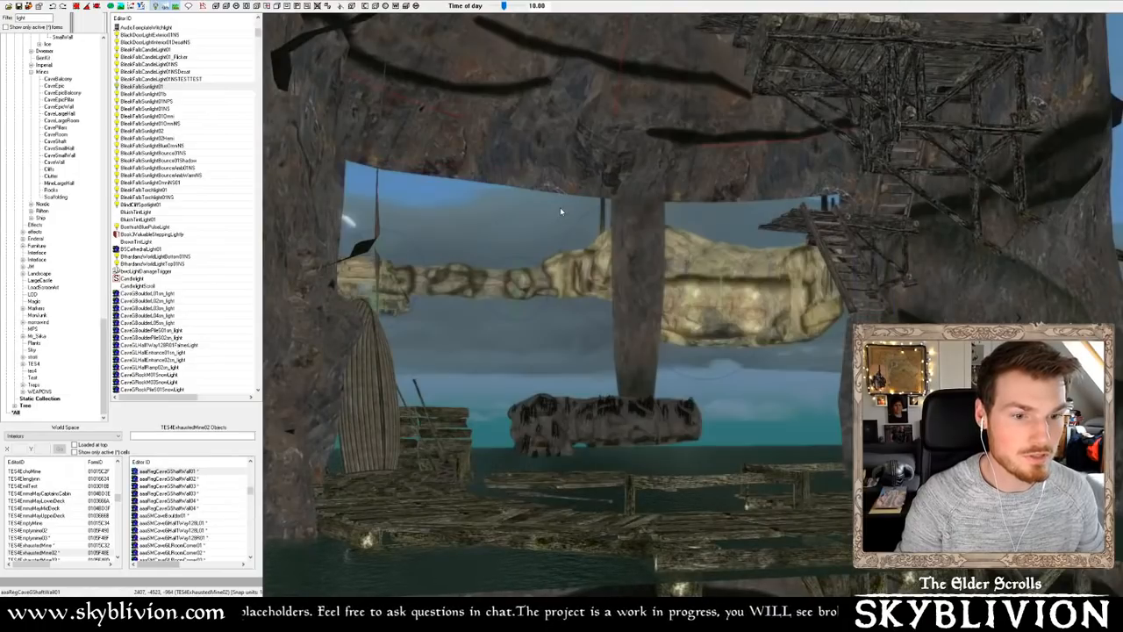
scroll(562, 211, "down", 3)
middle_click_drag(561, 211, 694, 217, "shift")
double_click(693, 218)
left_click(609, 423)
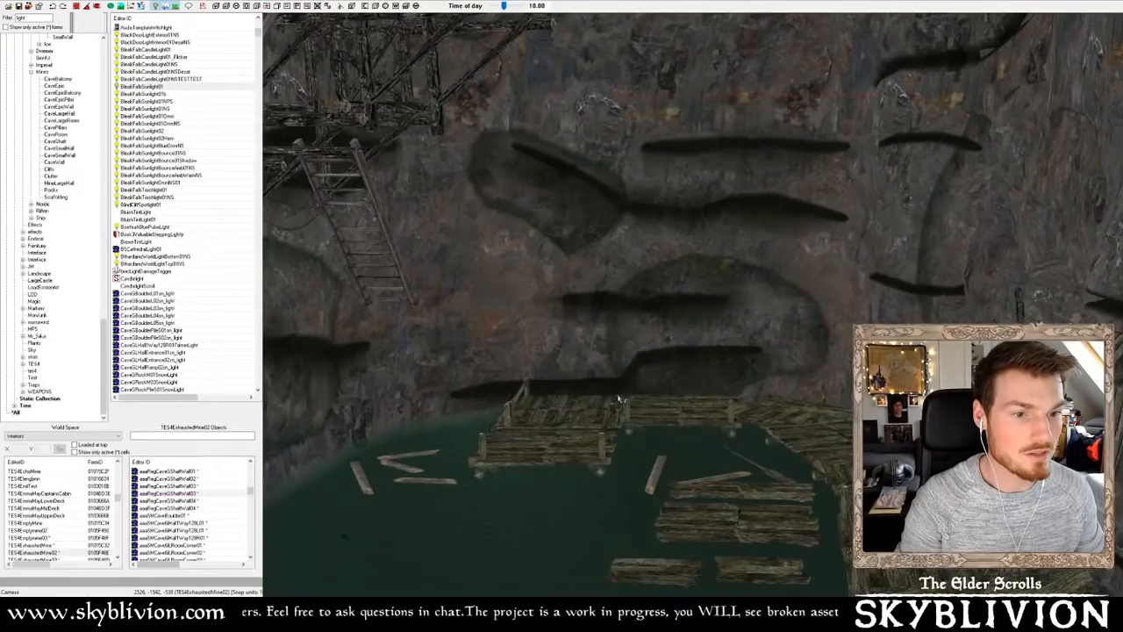
key("Delete")
scroll(744, 221, "up", 2)
middle_click_drag(746, 113, 671, 204, "shift")
scroll(630, 351, "up", 10)
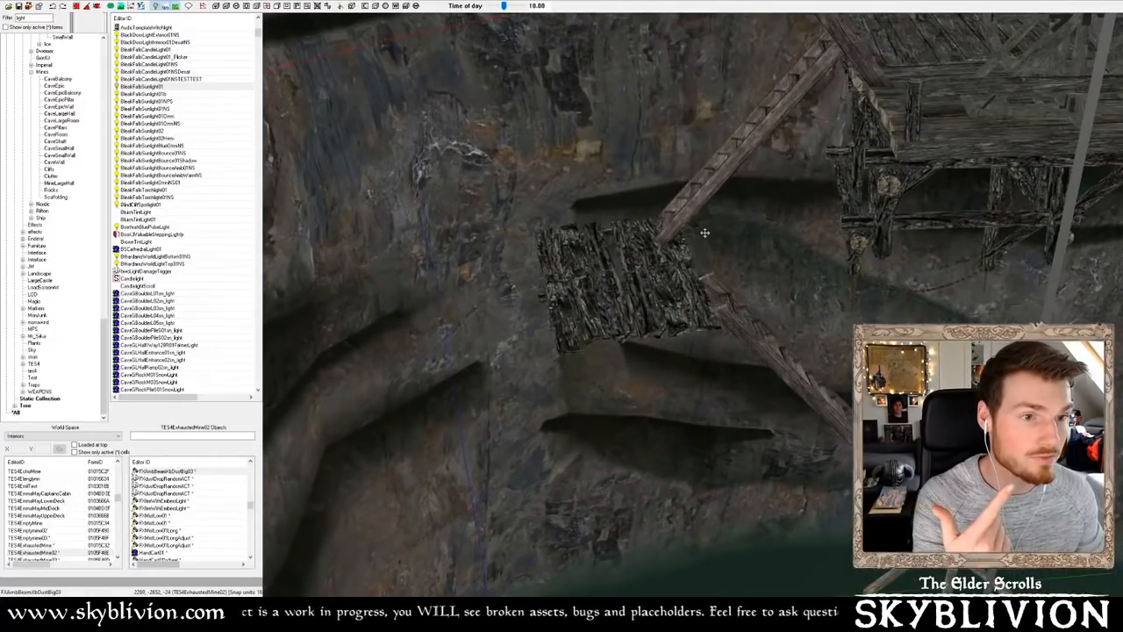
middle_click_drag(673, 237, 659, 256, "shift")
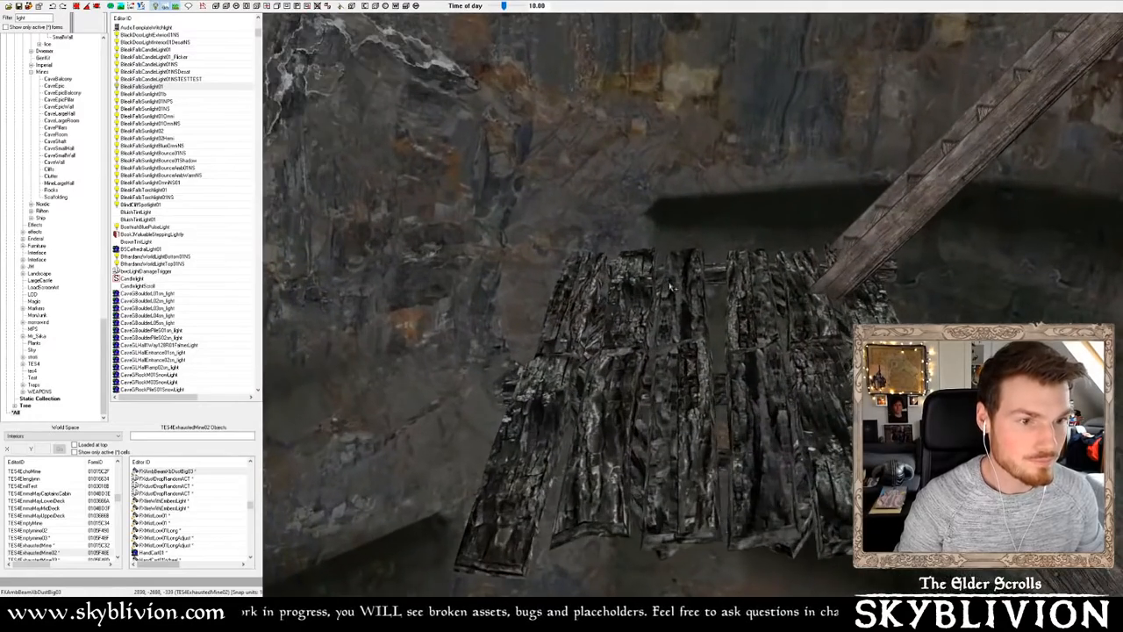
Inspect the lower platform's planks, the new stair and the rope-tied supports beneath the wheel platform
left_click(669, 284)
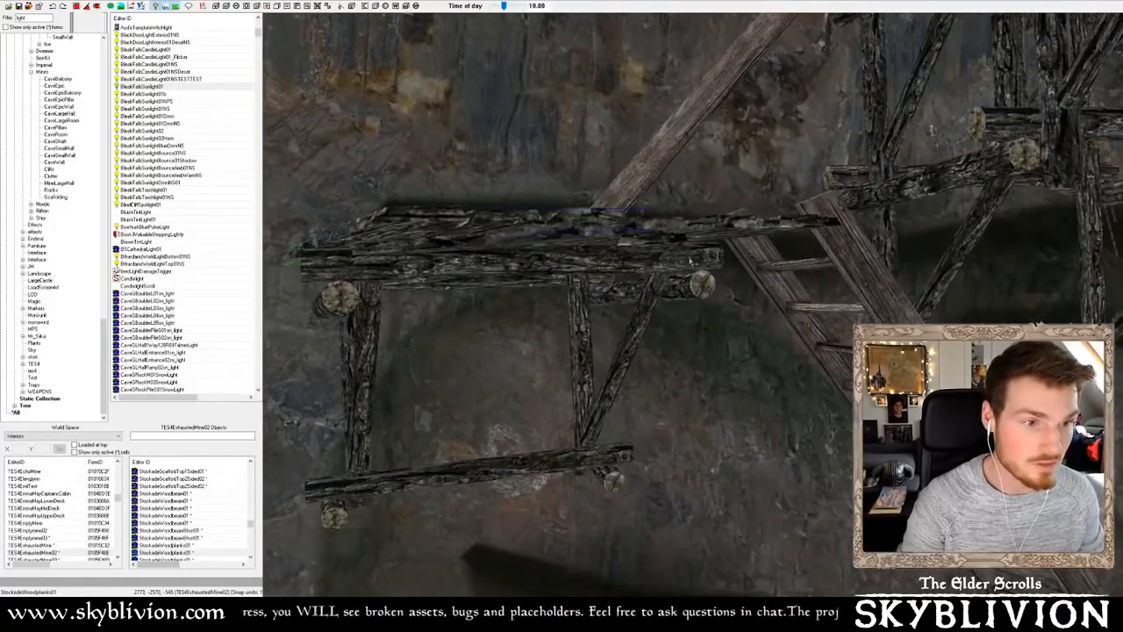
left_click(835, 226)
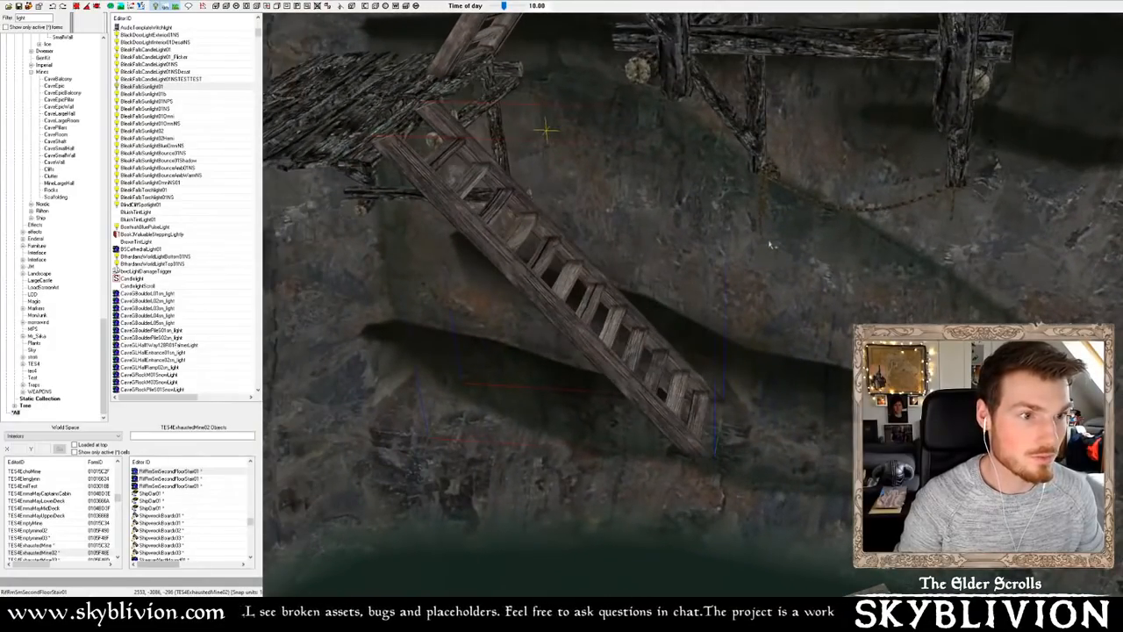
scroll(762, 243, "up", 10)
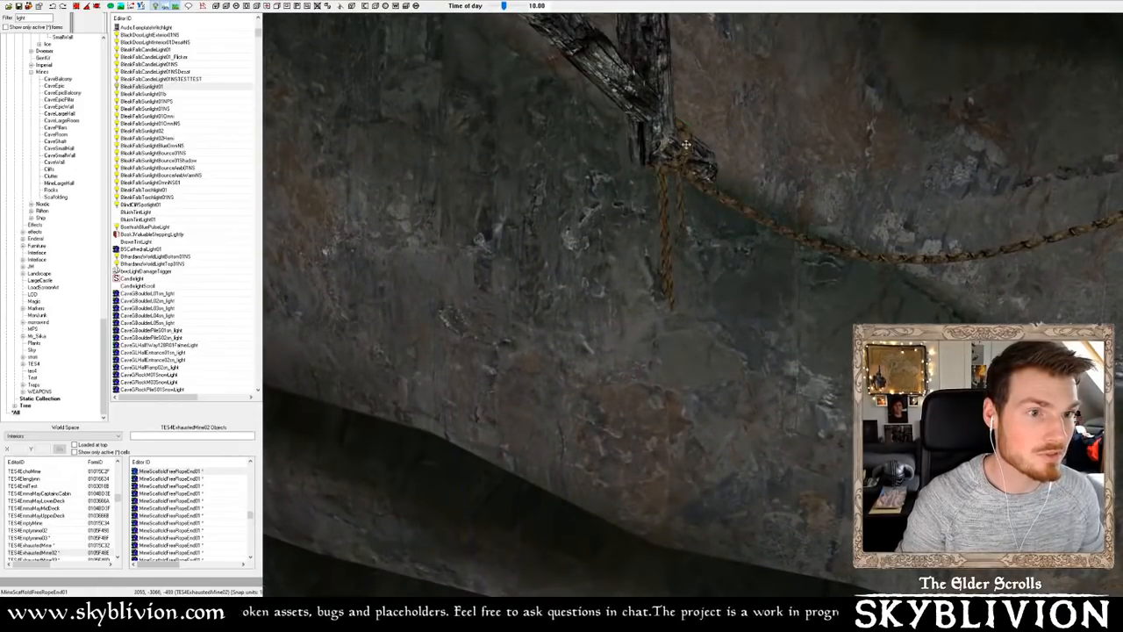
scroll(693, 147, "down", 10)
scroll(692, 147, "up", 10)
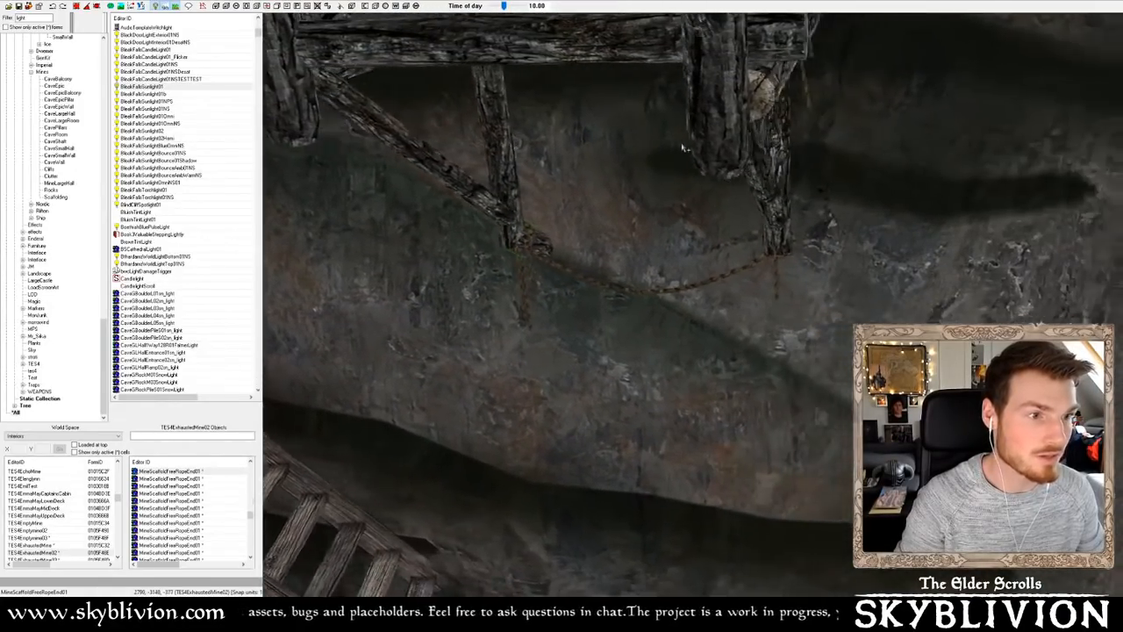
double_click(542, 304)
key("Escape")
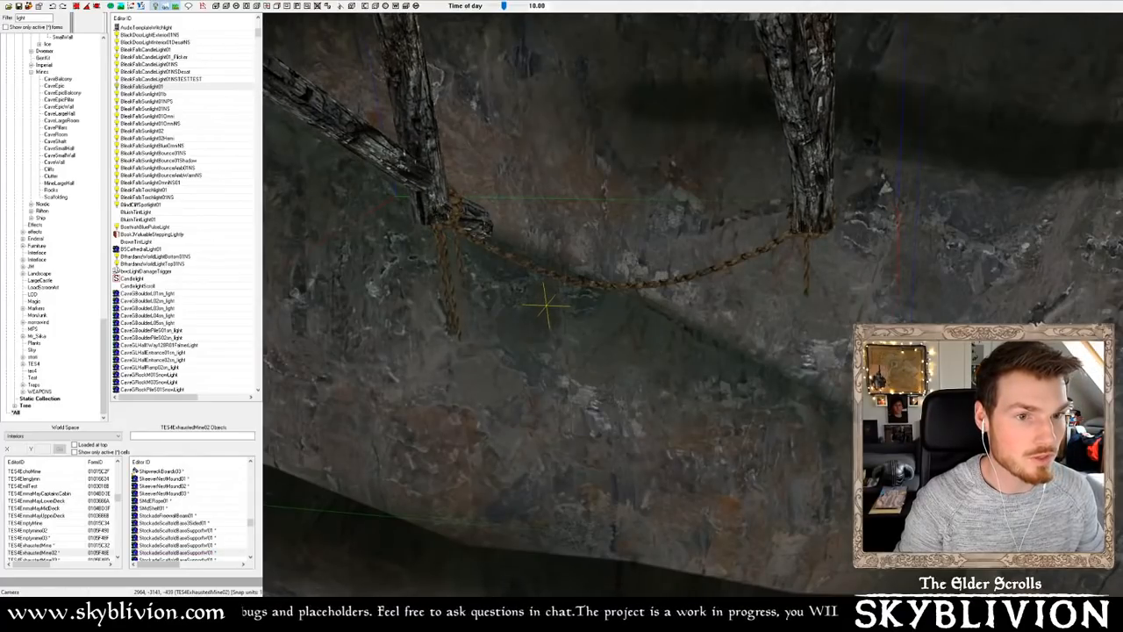
Select the wood beams at the rope-tied foot of the wheel platform's support and nudge them toward the post
scroll(802, 112, "up", 5)
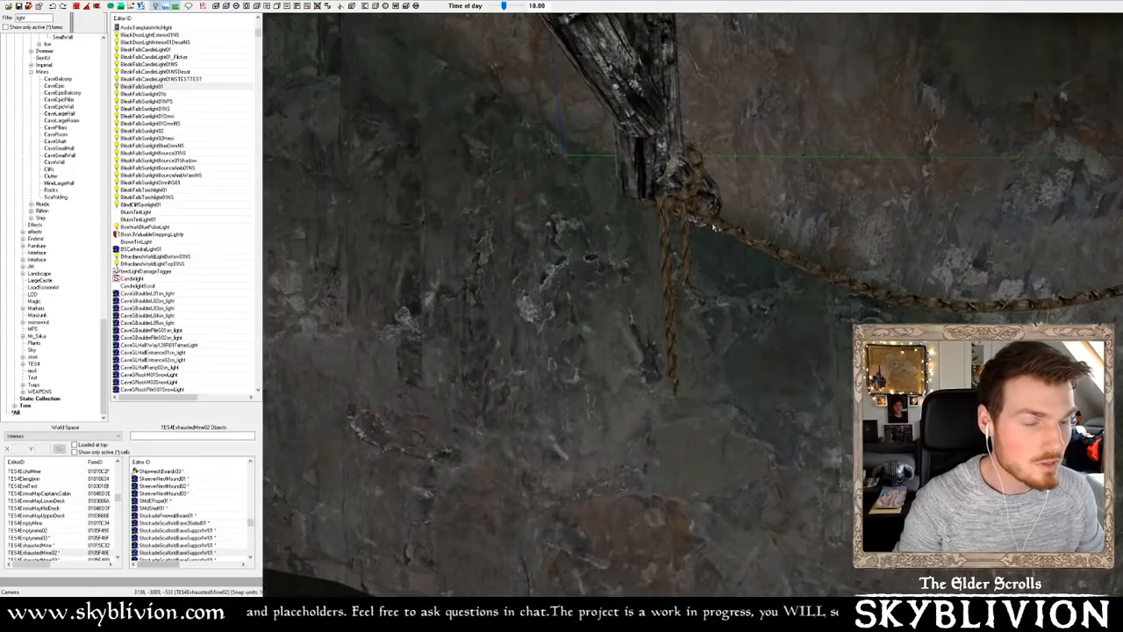
left_click(697, 180)
left_click(706, 186)
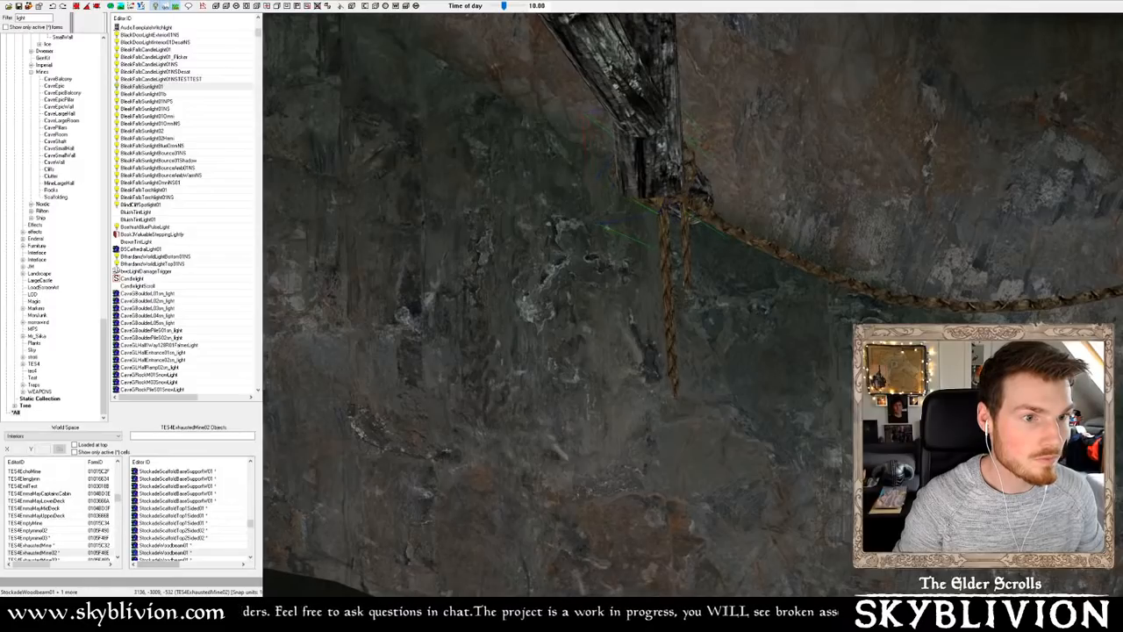
middle_click_drag(689, 198, 591, 195, "shift")
left_click(642, 175)
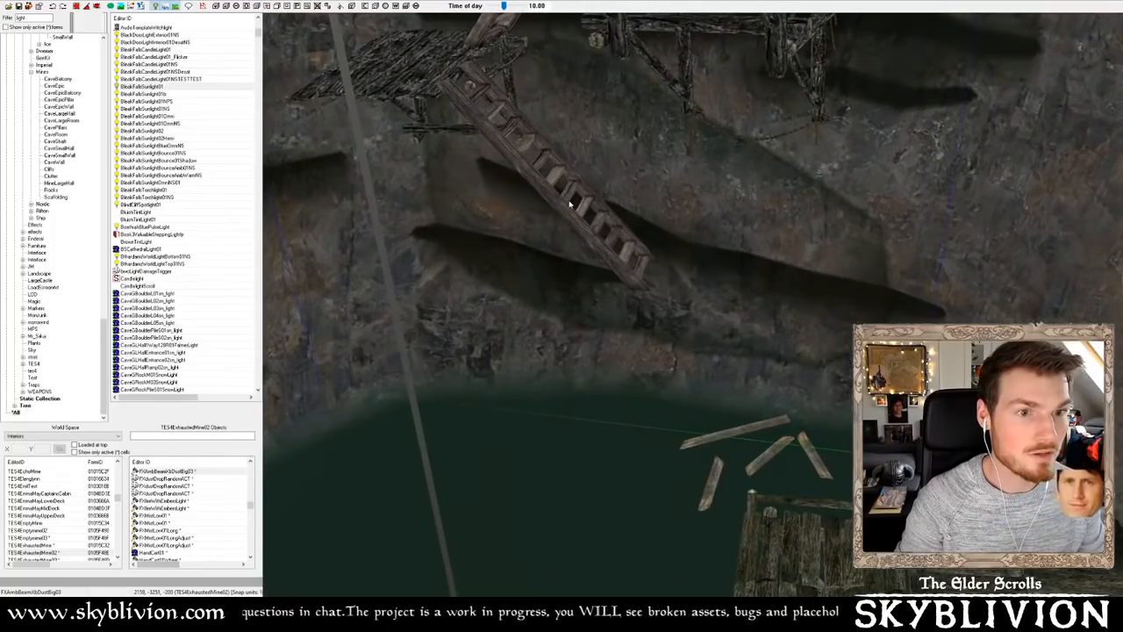
Switch to the running Skyblivion game and load the mine interior with the console command coc tes4exhaustedmine02
middle_click_drag(318, 114, 306, 102, "shift")
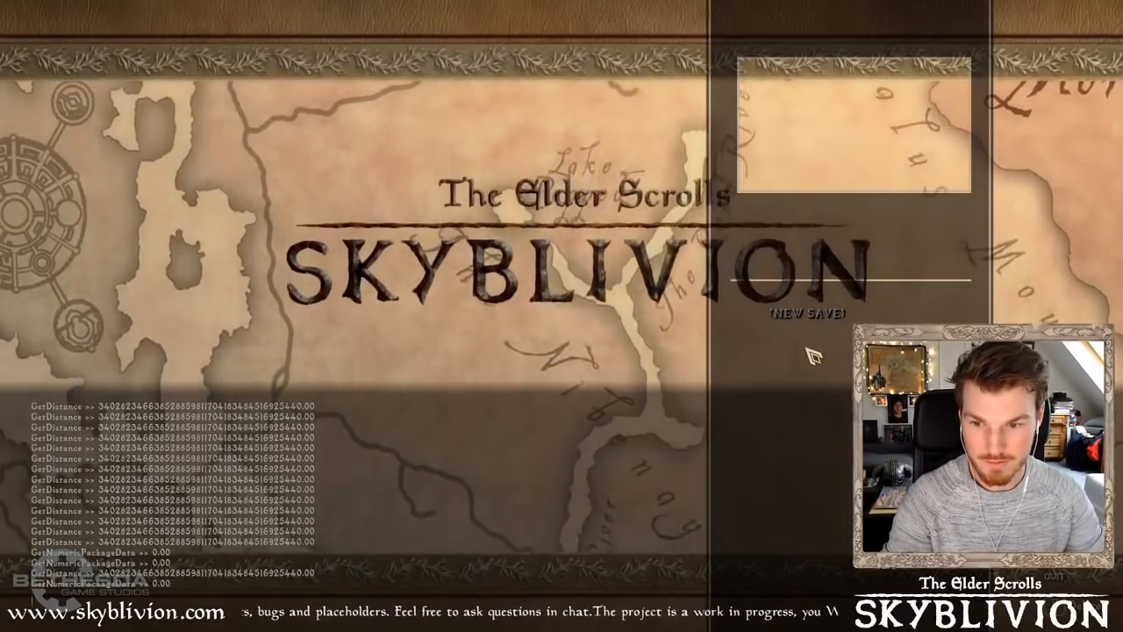
key("Escape")
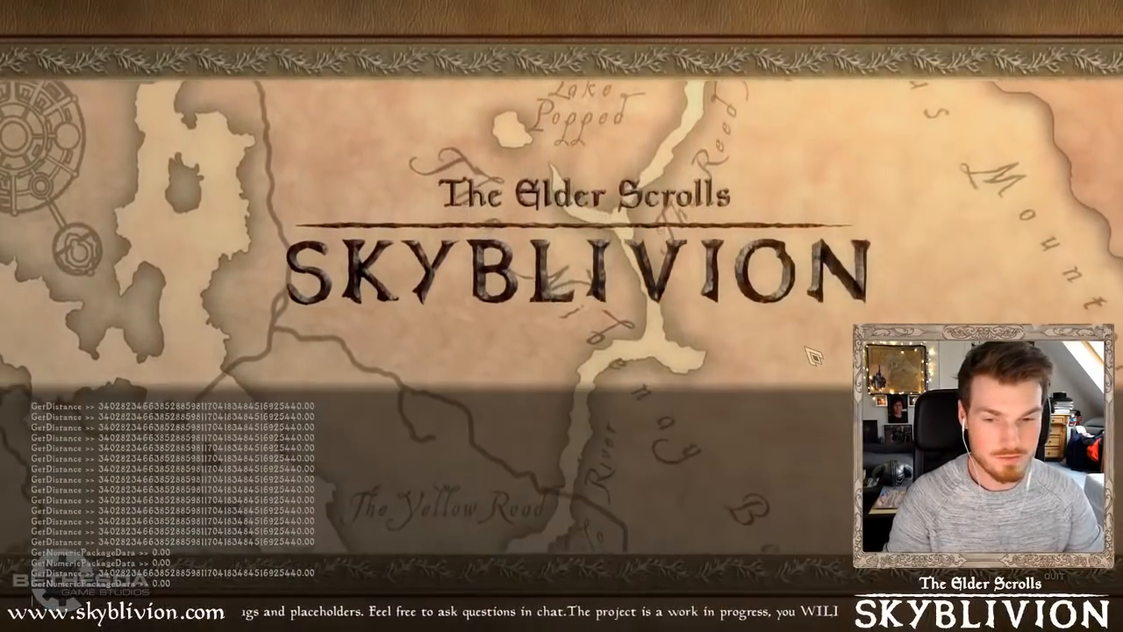
key("Up")
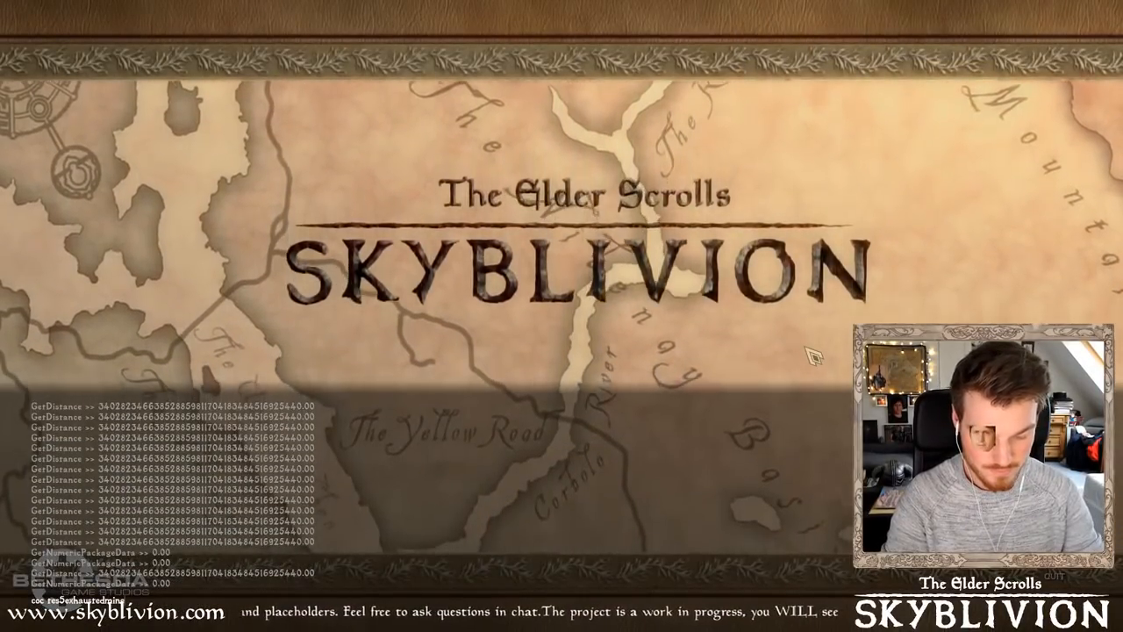
type("02")
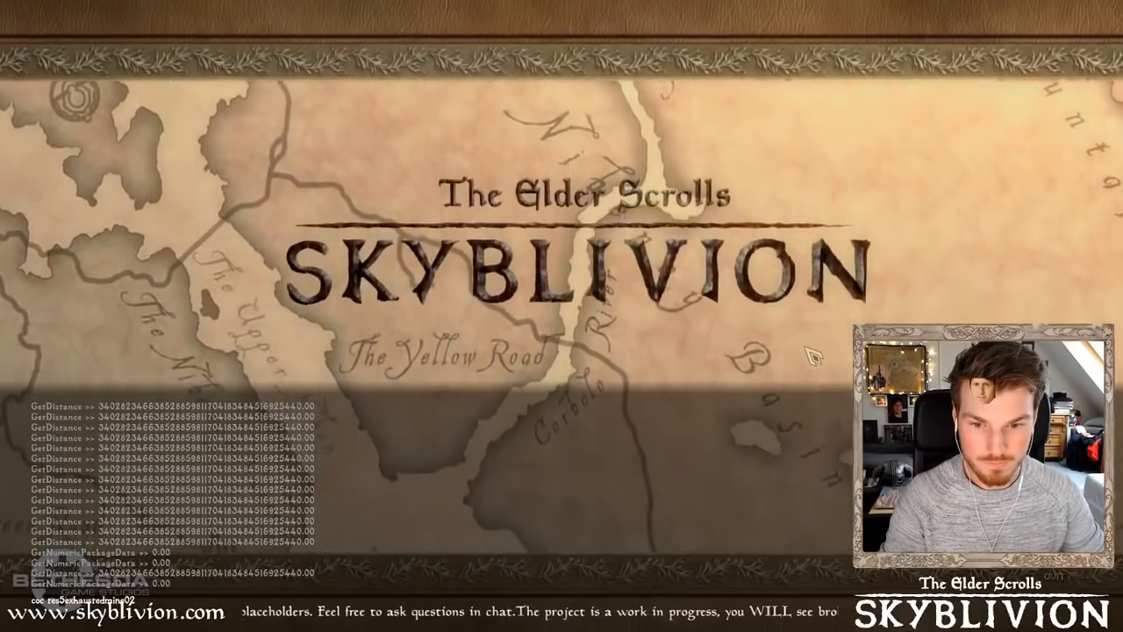
key("Return")
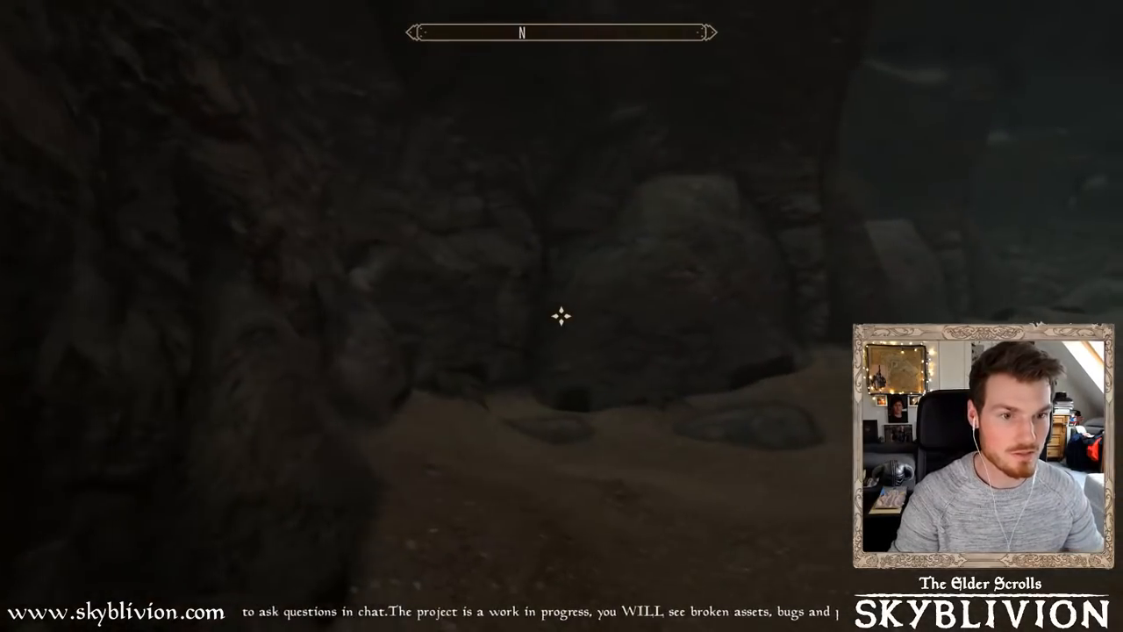
Walk through the mine's dark entrance cave and narrow rock passages to examine the lighting, boulders and sandy ground
key("w")
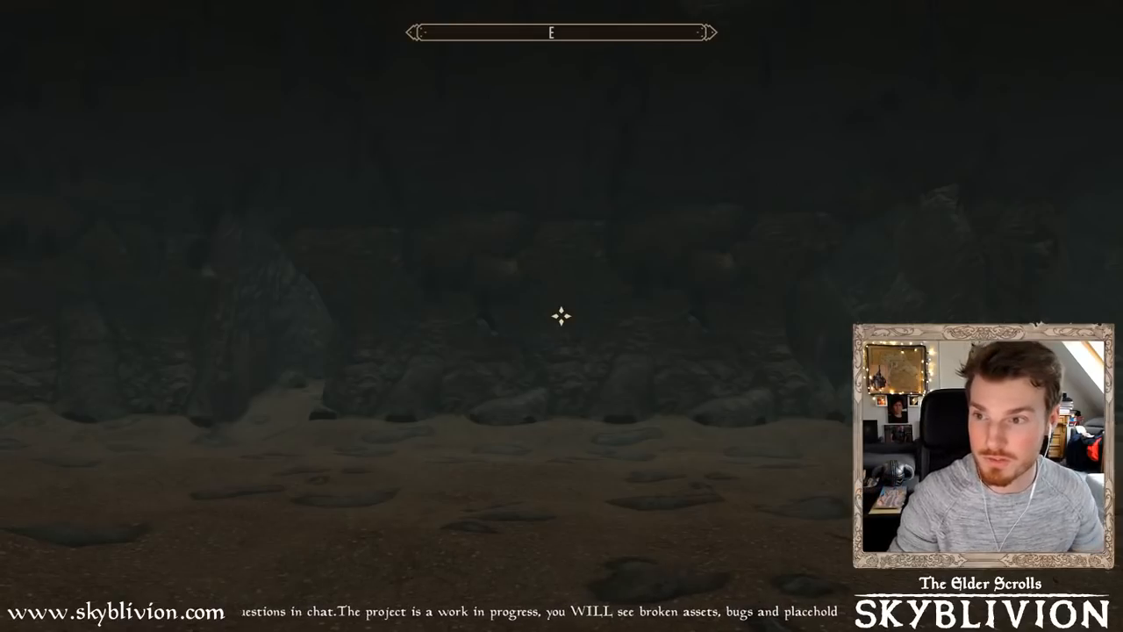
key("w")
key("w")
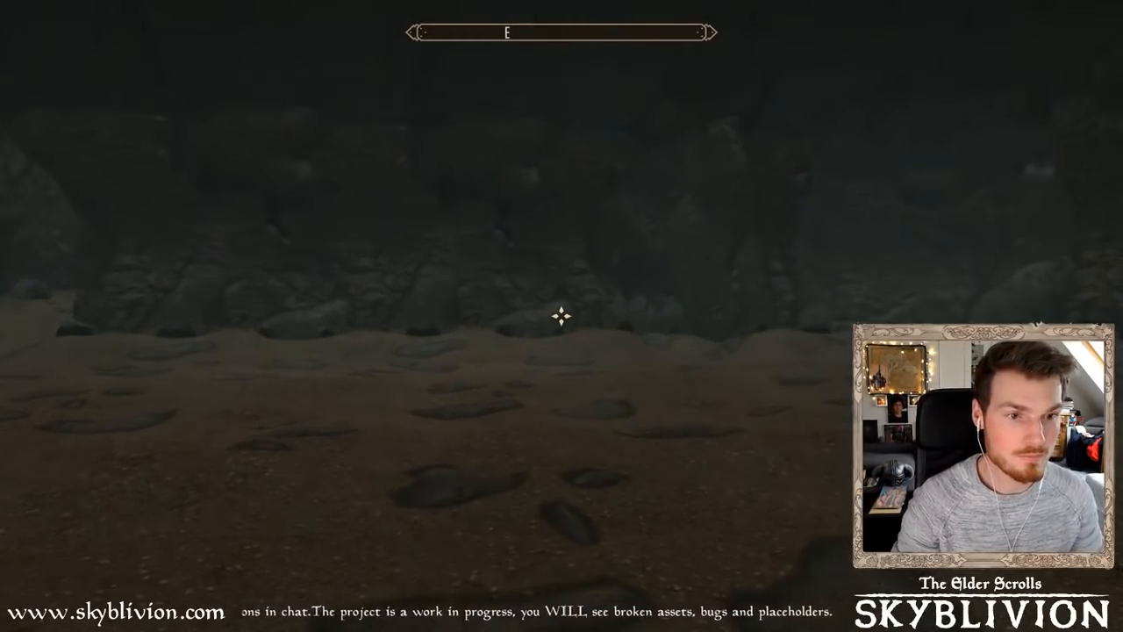
key("w")
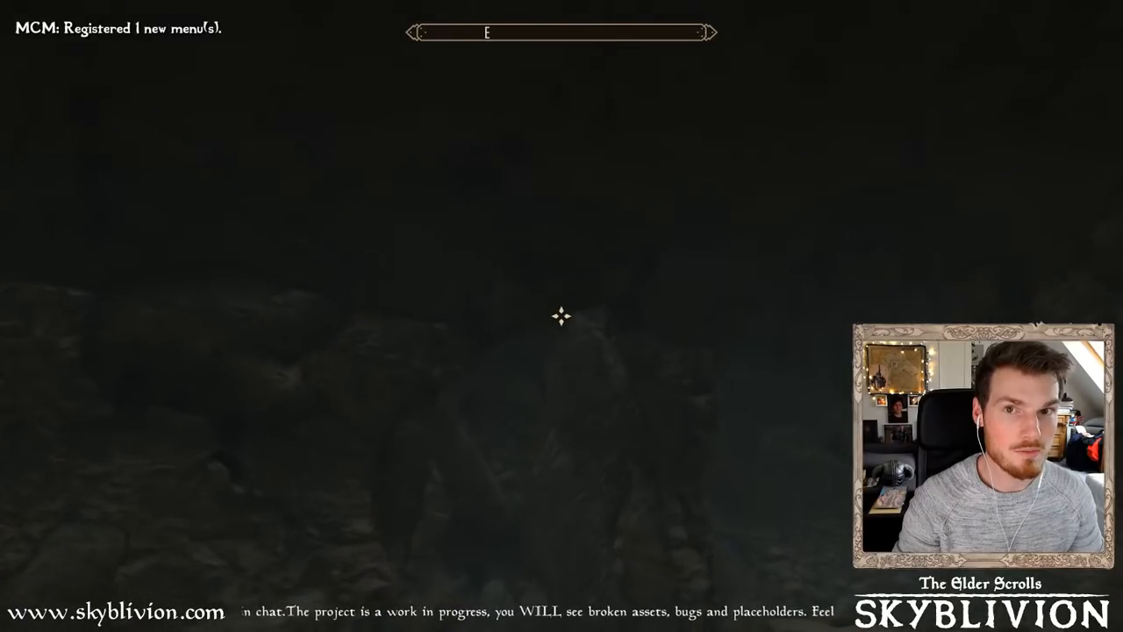
key("w")
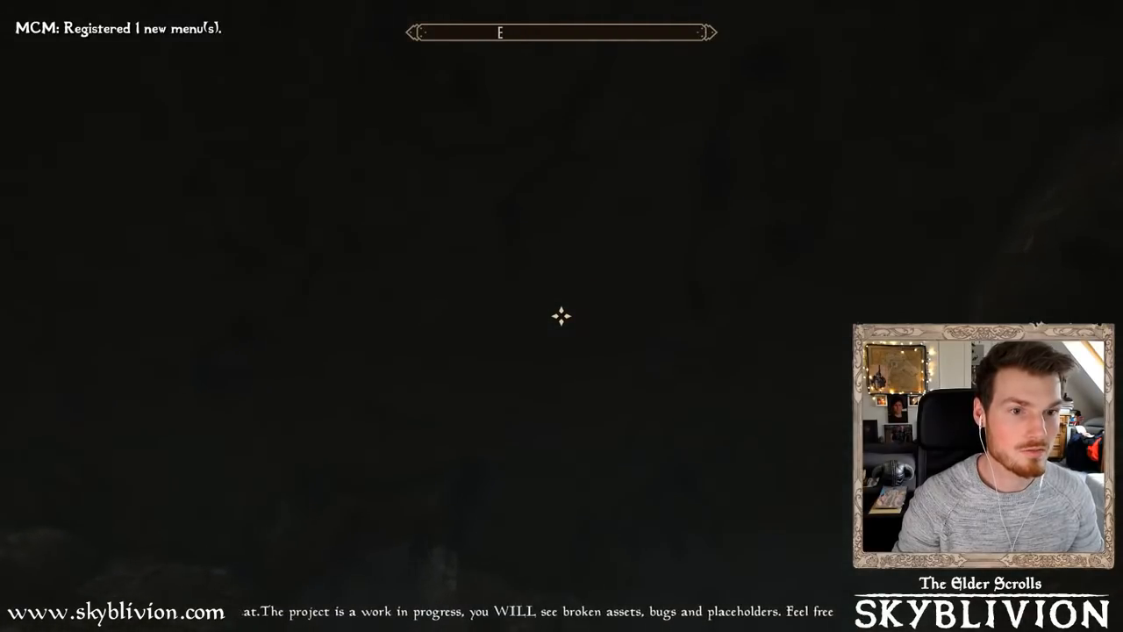
key("w")
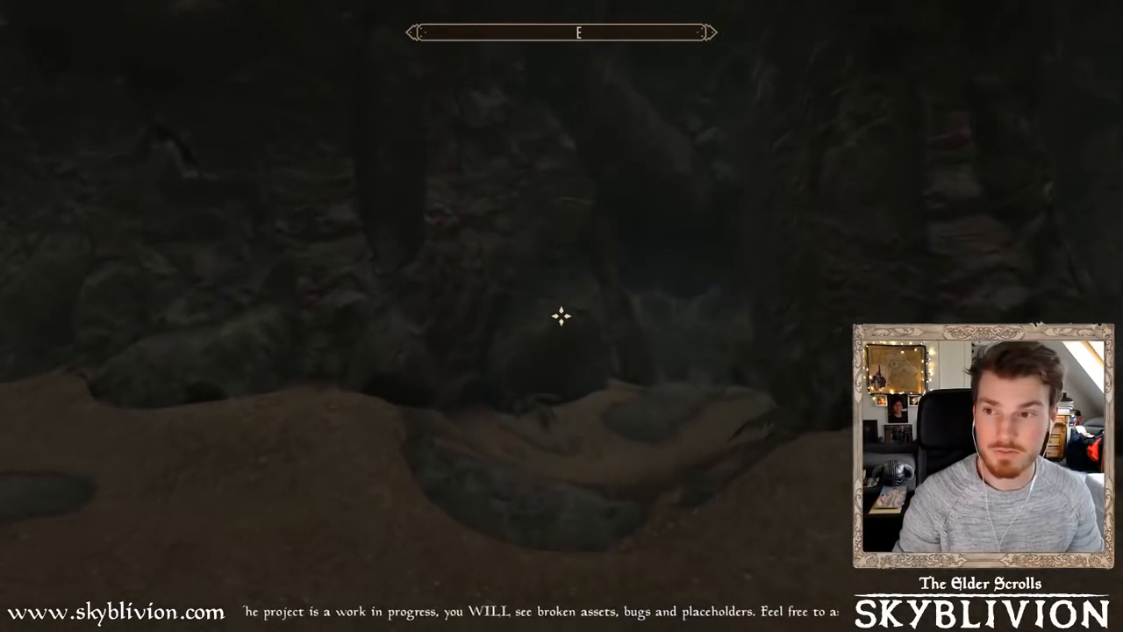
key("w")
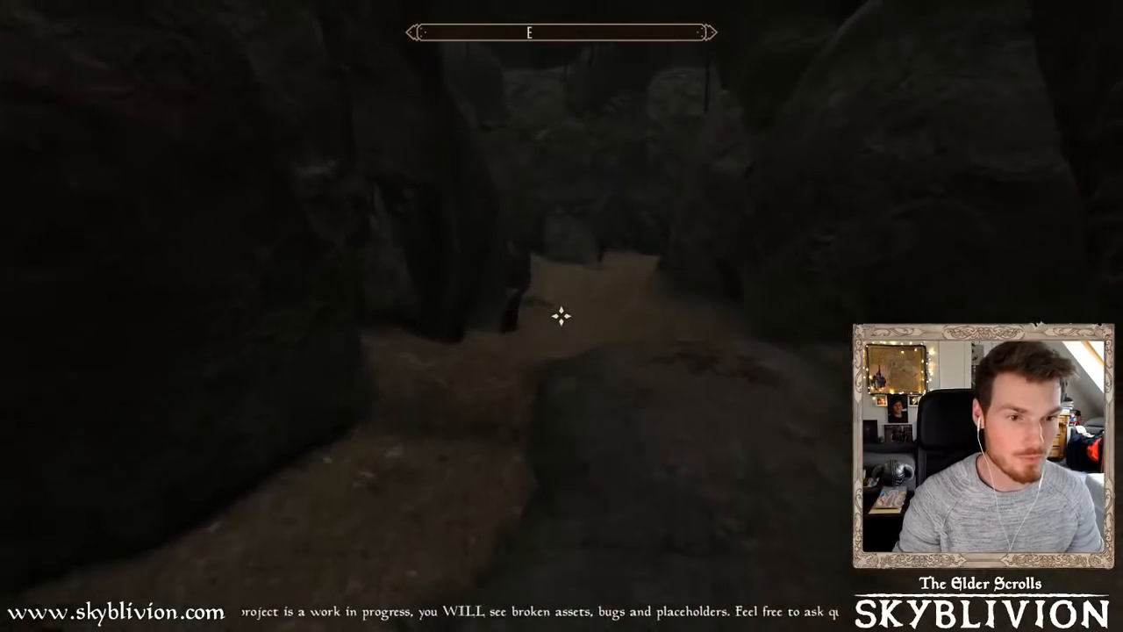
key("w")
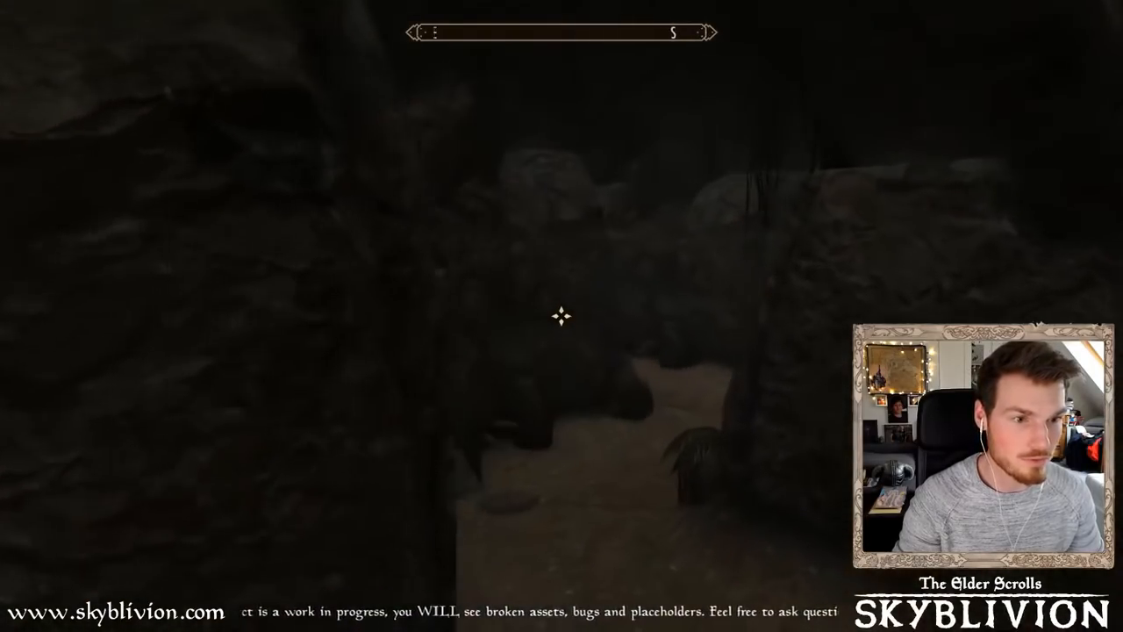
key("w")
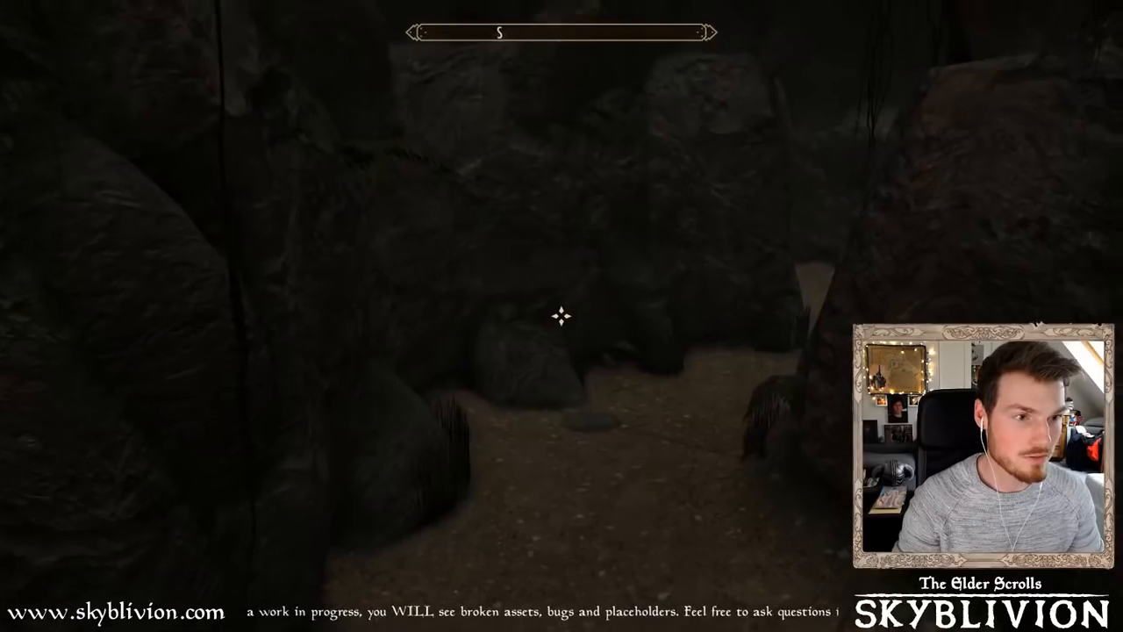
key("w")
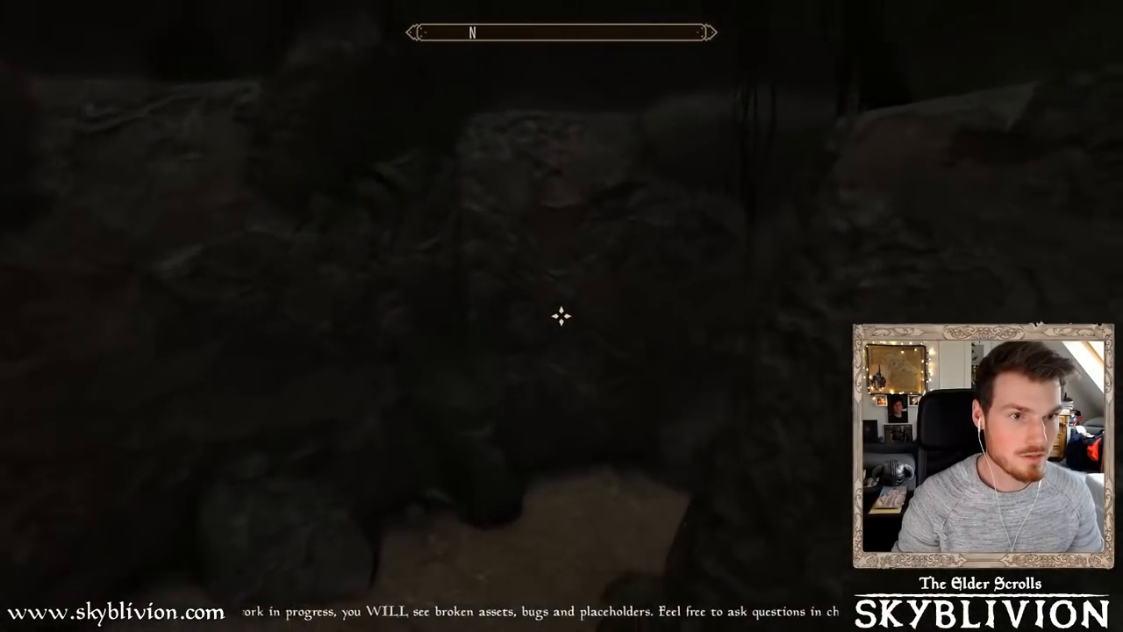
key("w")
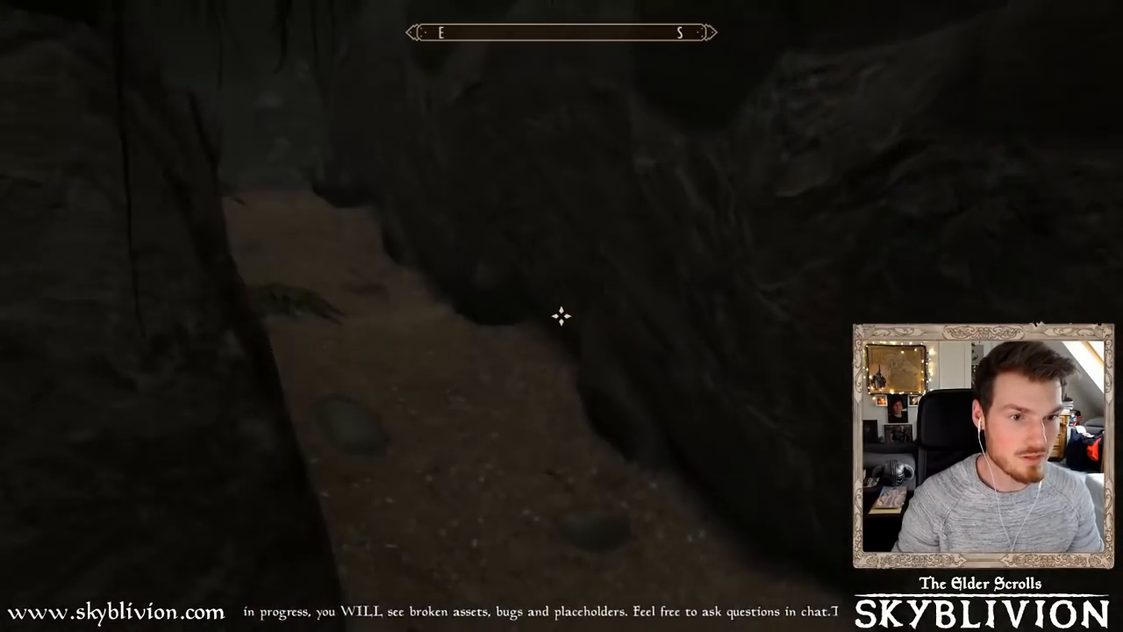
key("w")
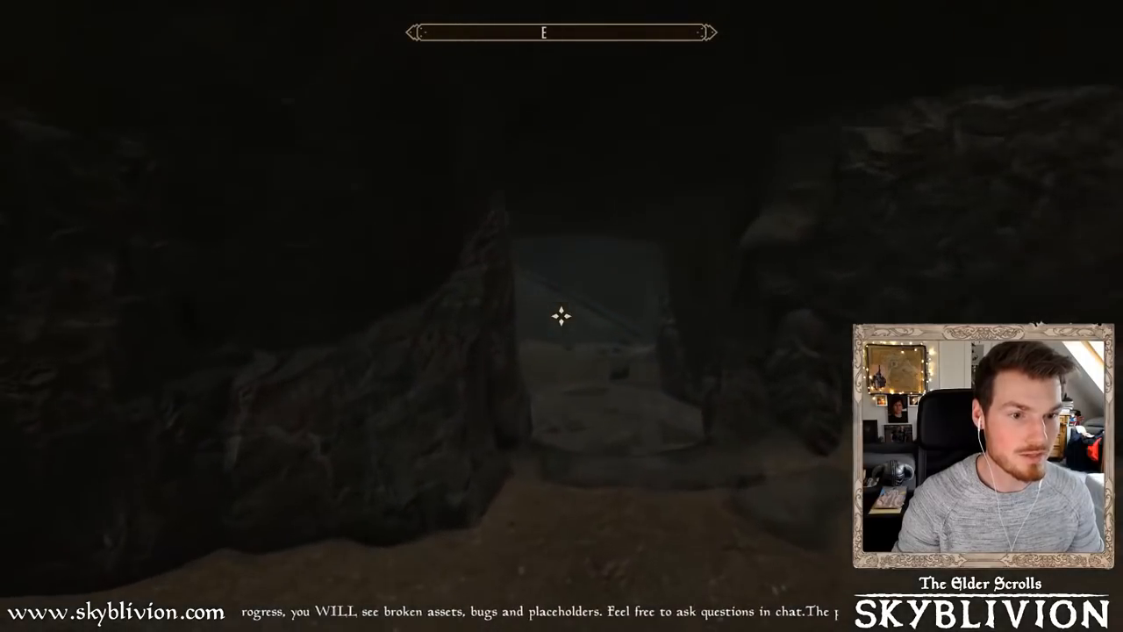
Examine the timber-supported tunnels in game, following them past the support beams, rubble and wooden crates
key("w")
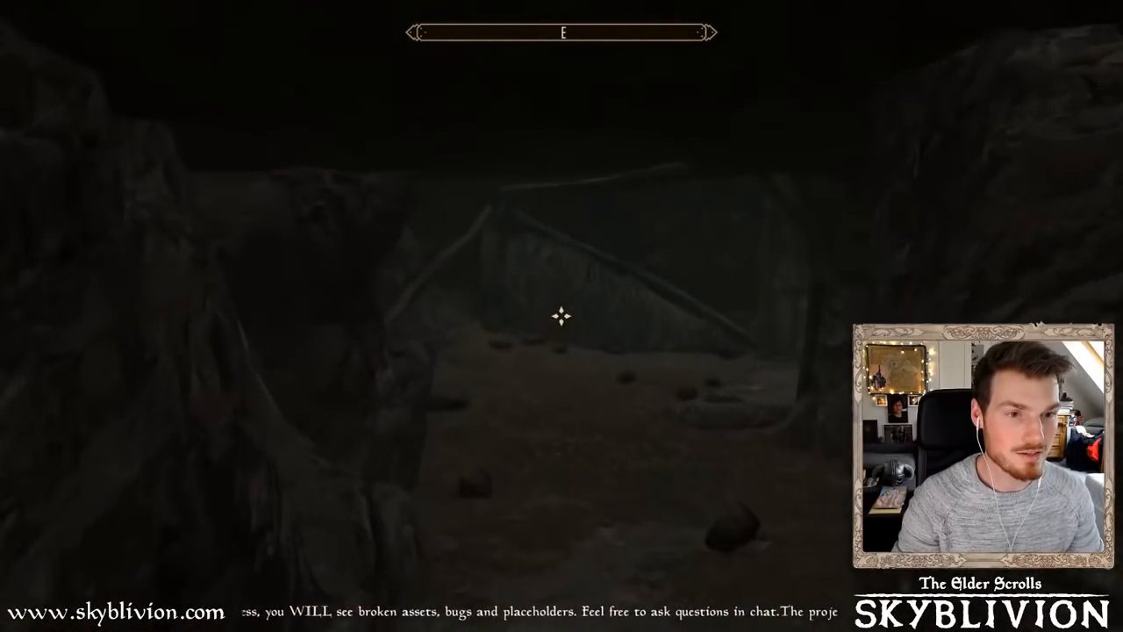
key("w")
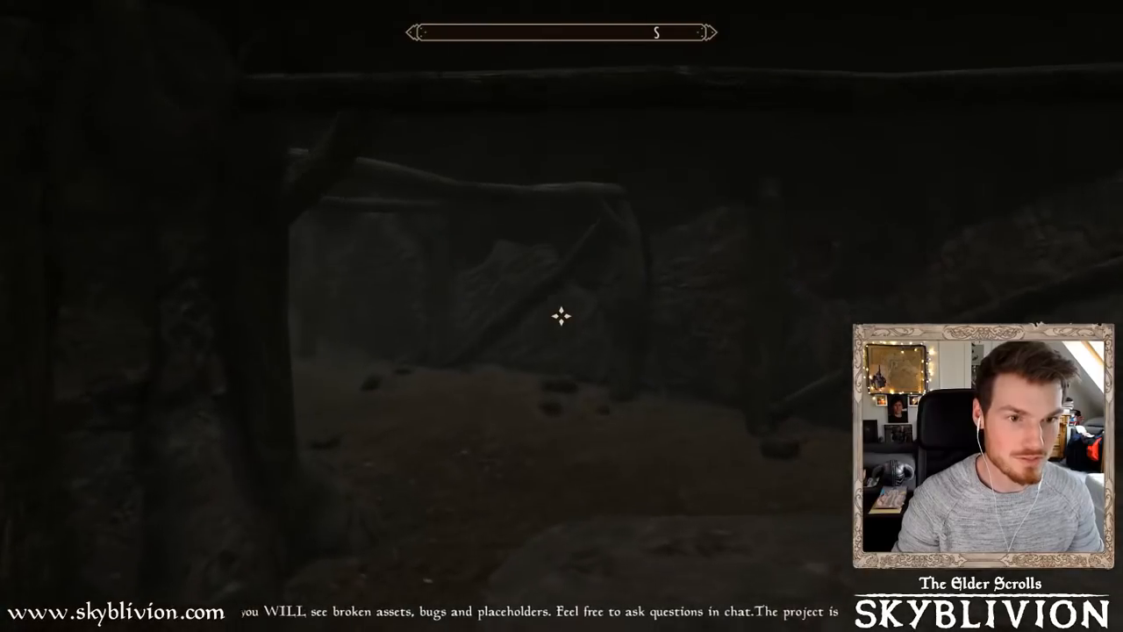
key("w")
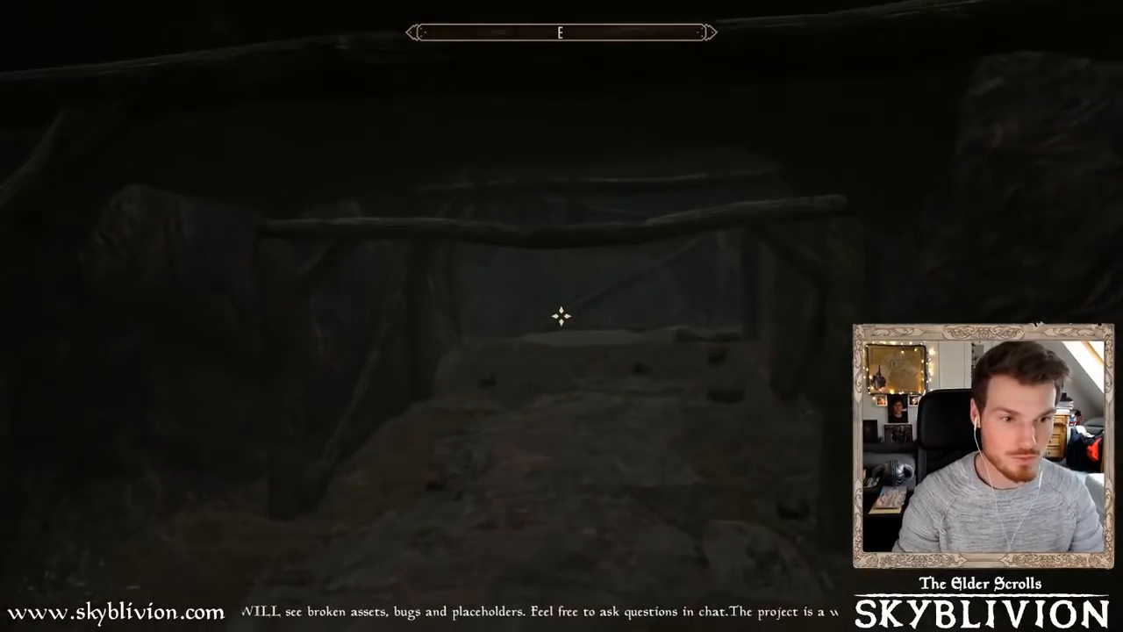
key("w")
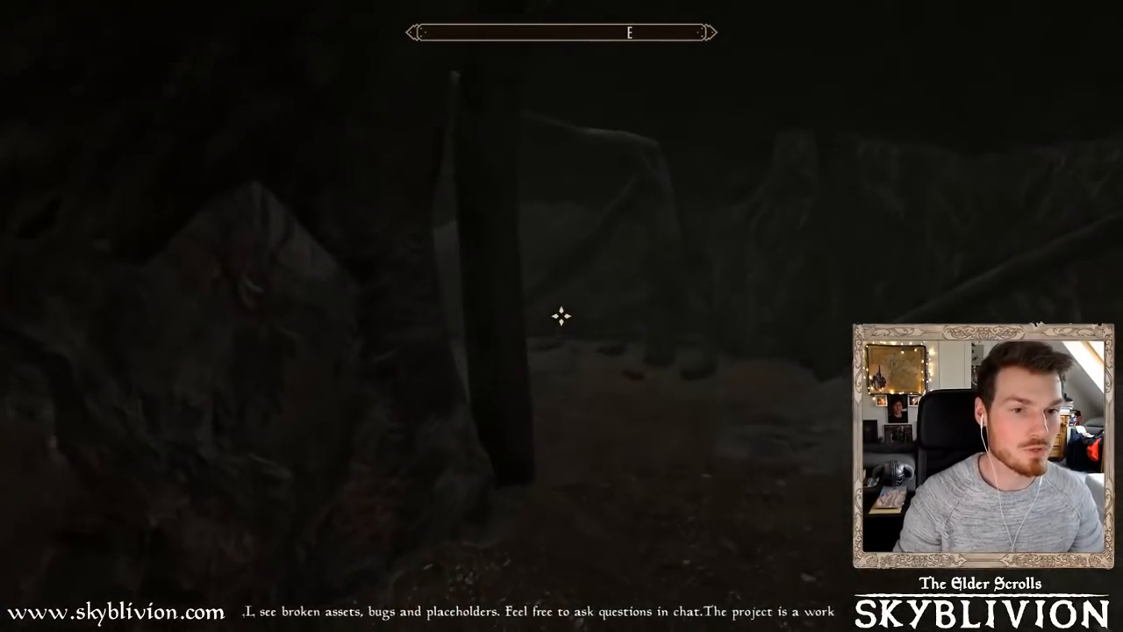
key("w")
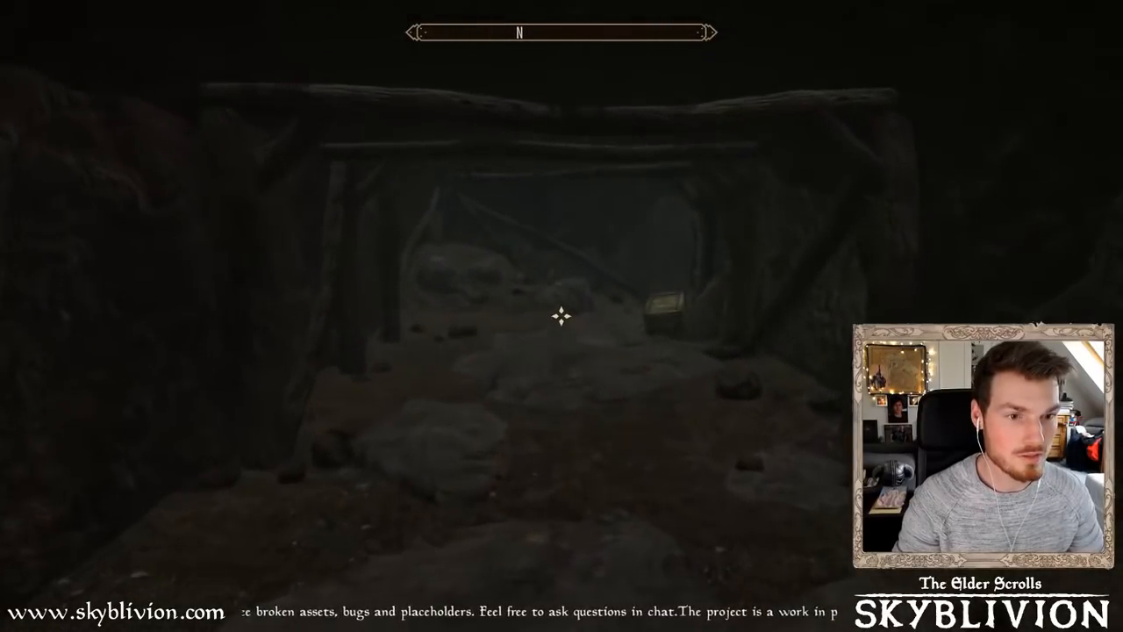
key("w")
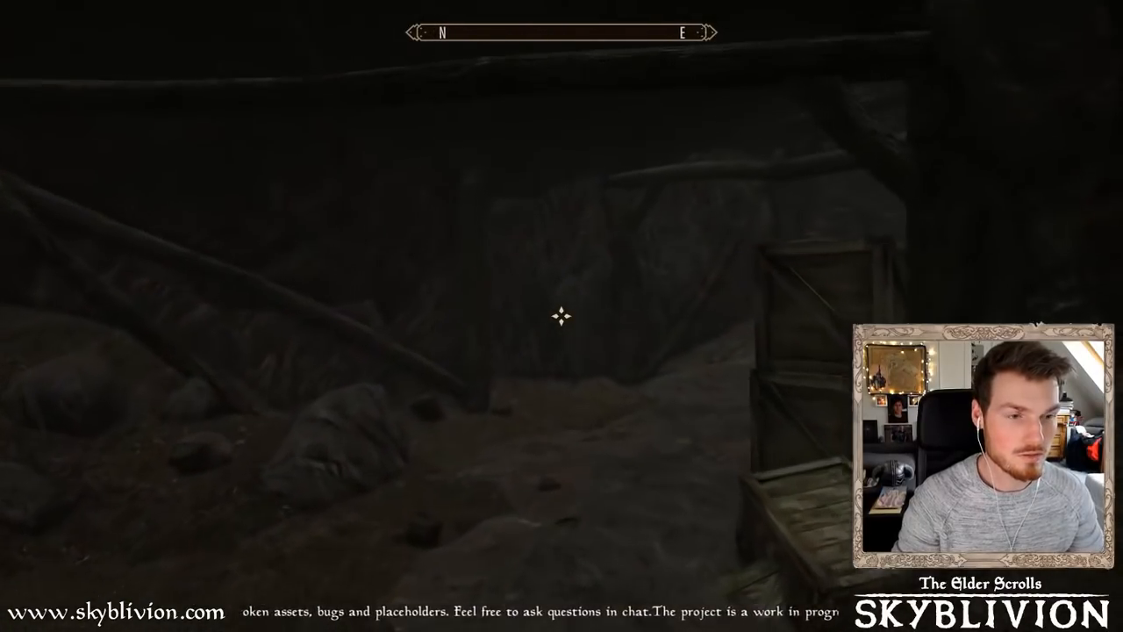
Dismiss the SkyUI error in the inventory and equip the Torch from the miscellaneous items
key("Tab")
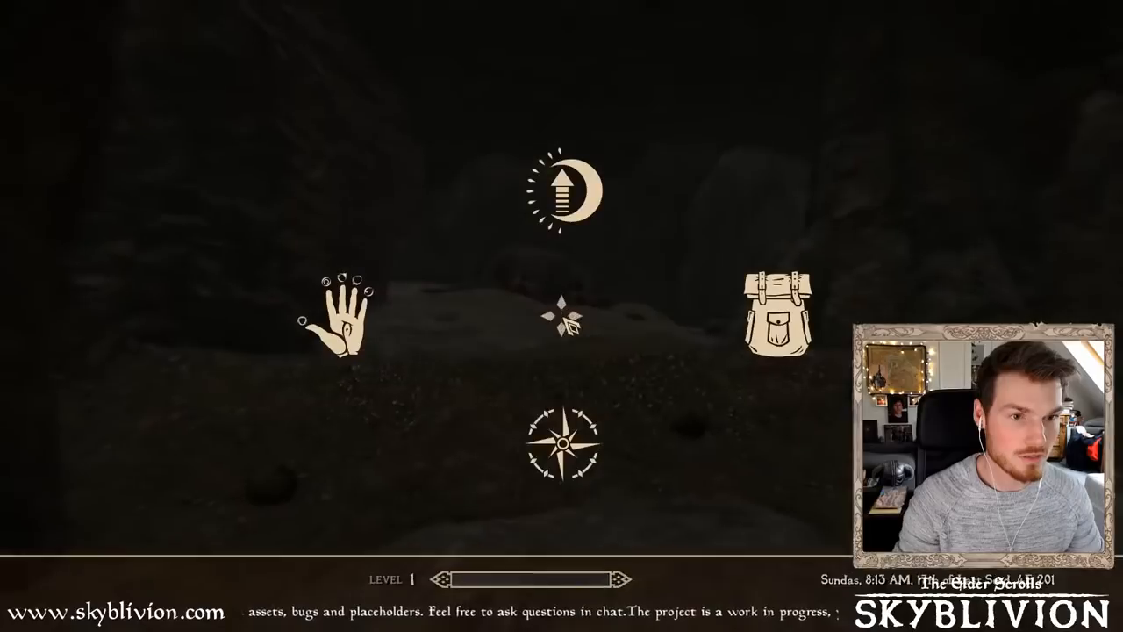
key("d")
left_click(542, 438)
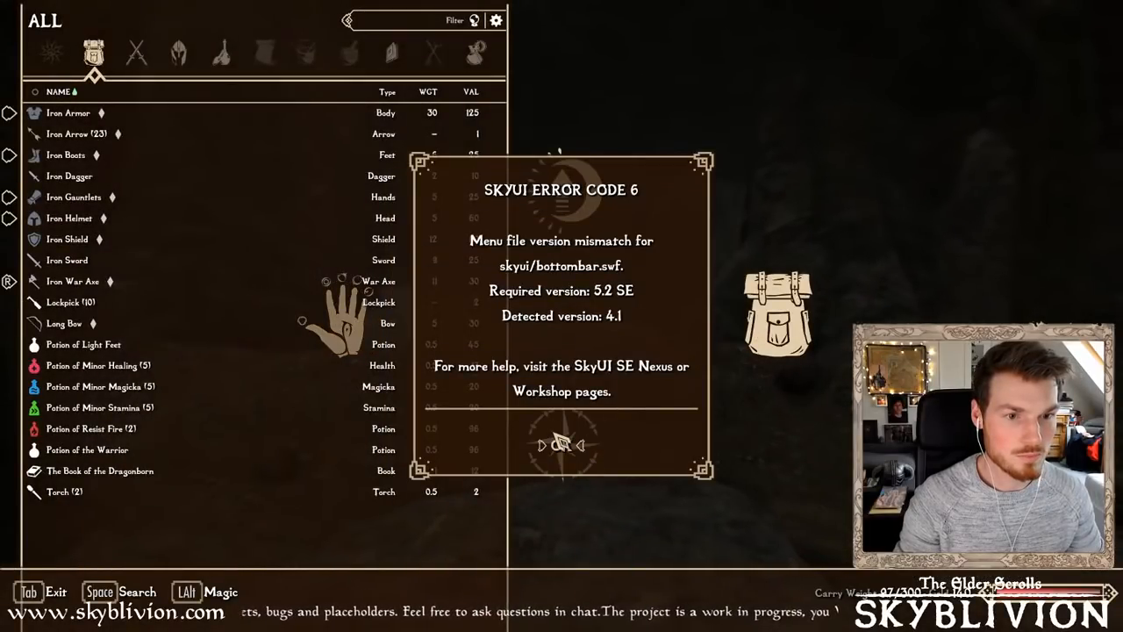
left_click(541, 438)
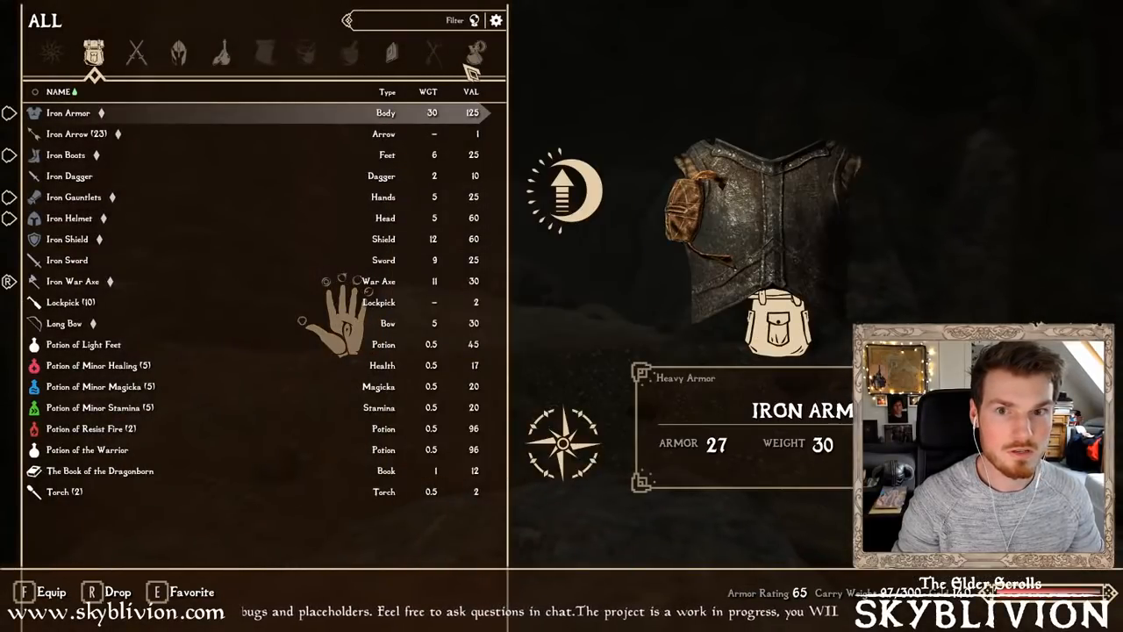
left_click(475, 53)
key("e")
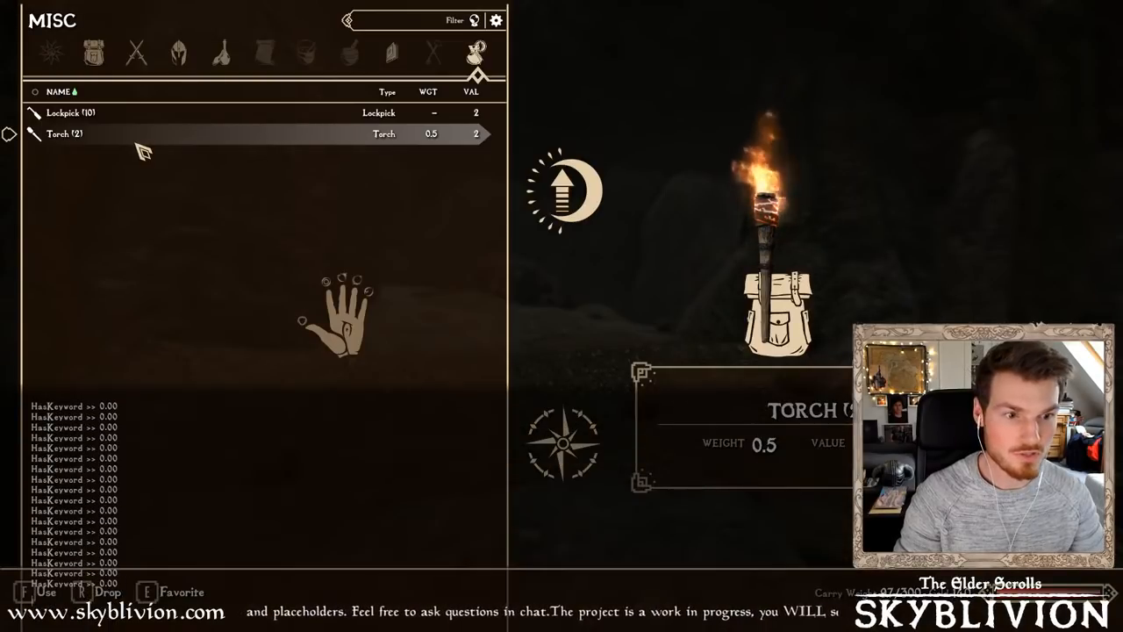
key("Tab")
key("grave")
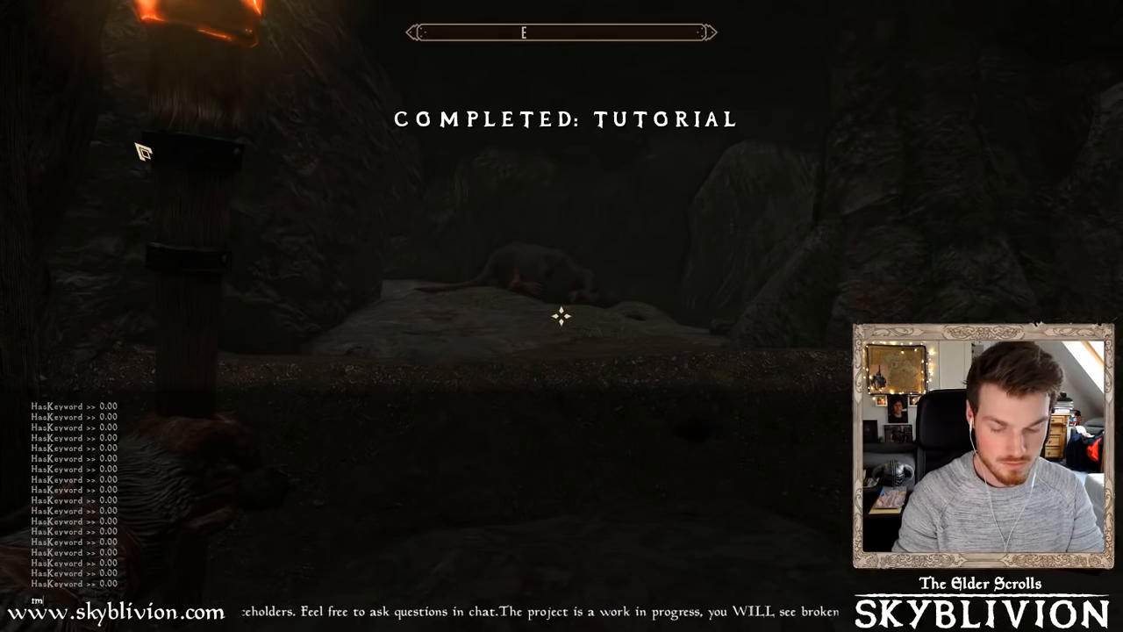
key("grave")
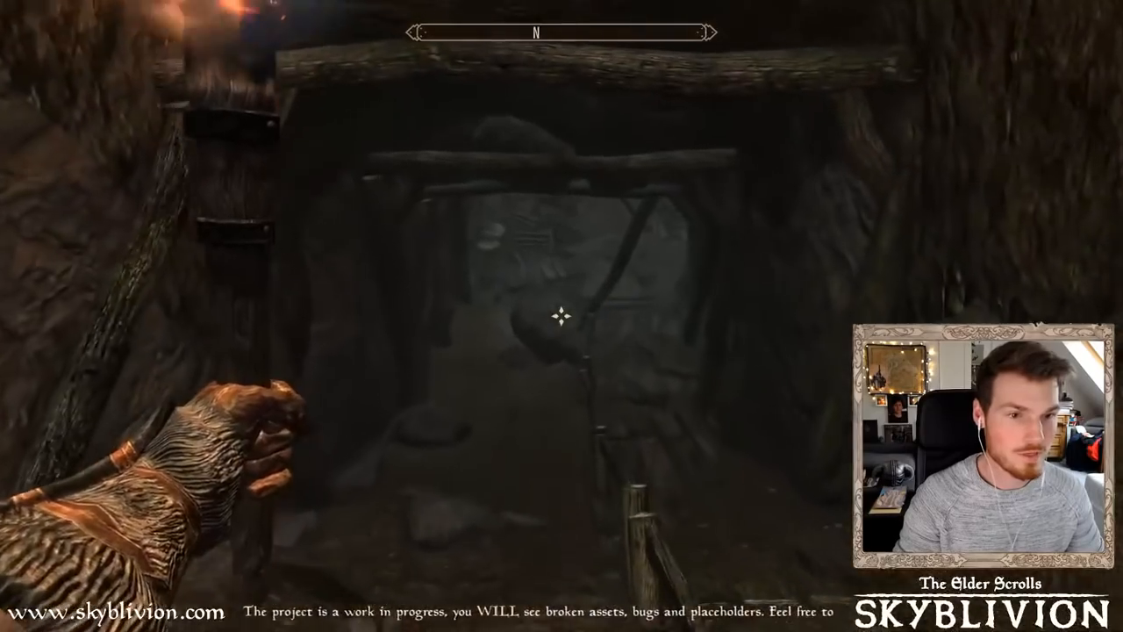
Inspect the beamed tunnel and the misty chamber with broken planks, barrels and crates by torchlight
key("w")
key("w")
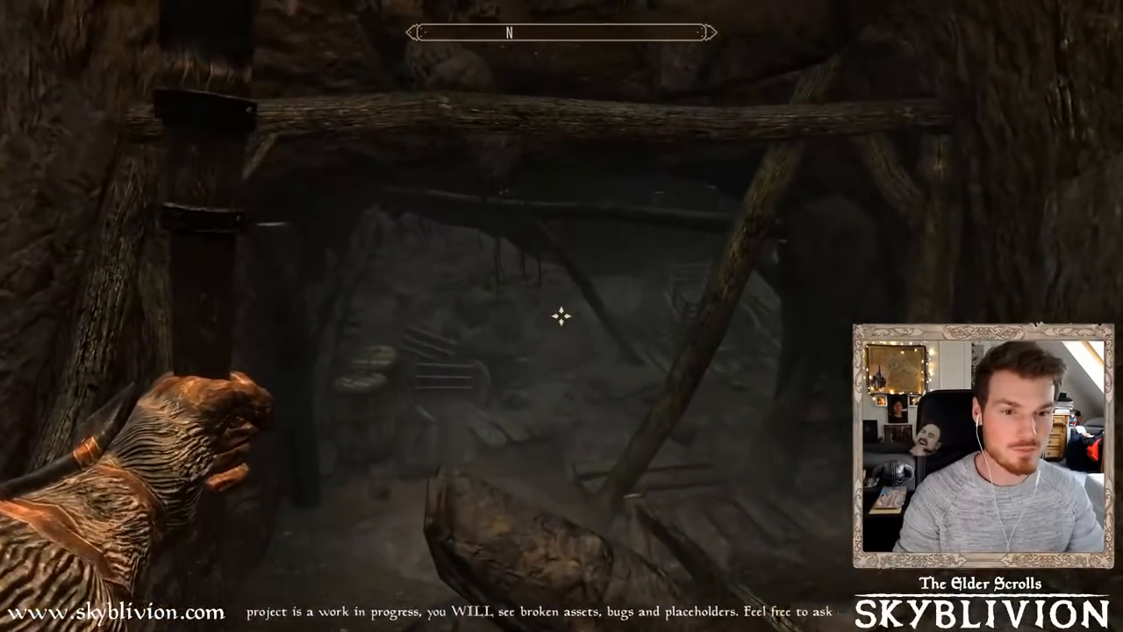
key("w")
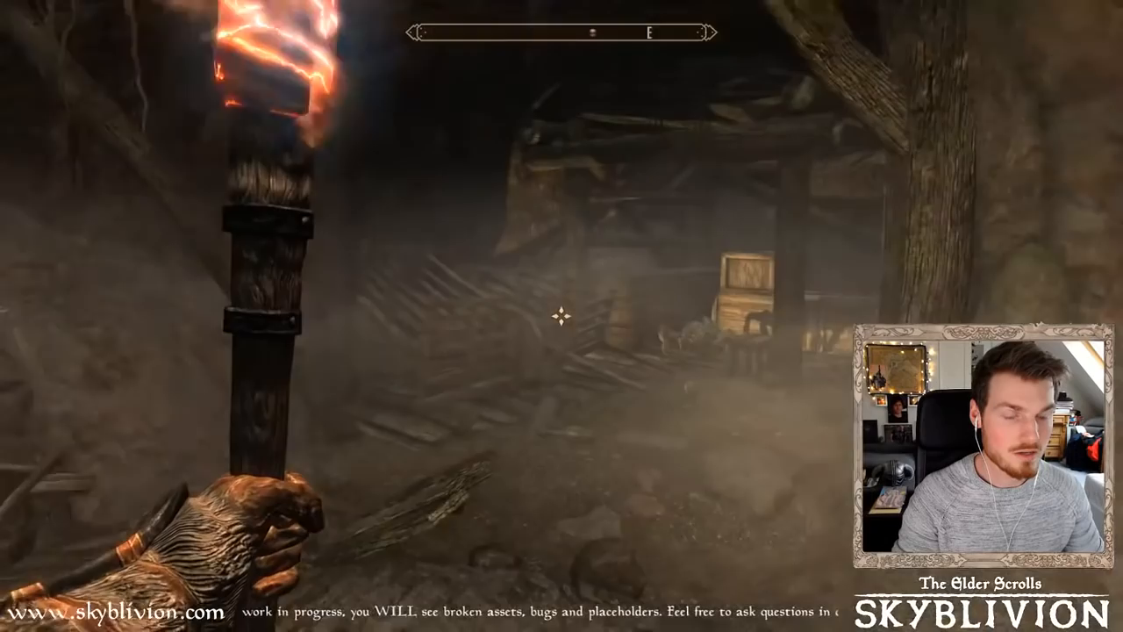
key("w")
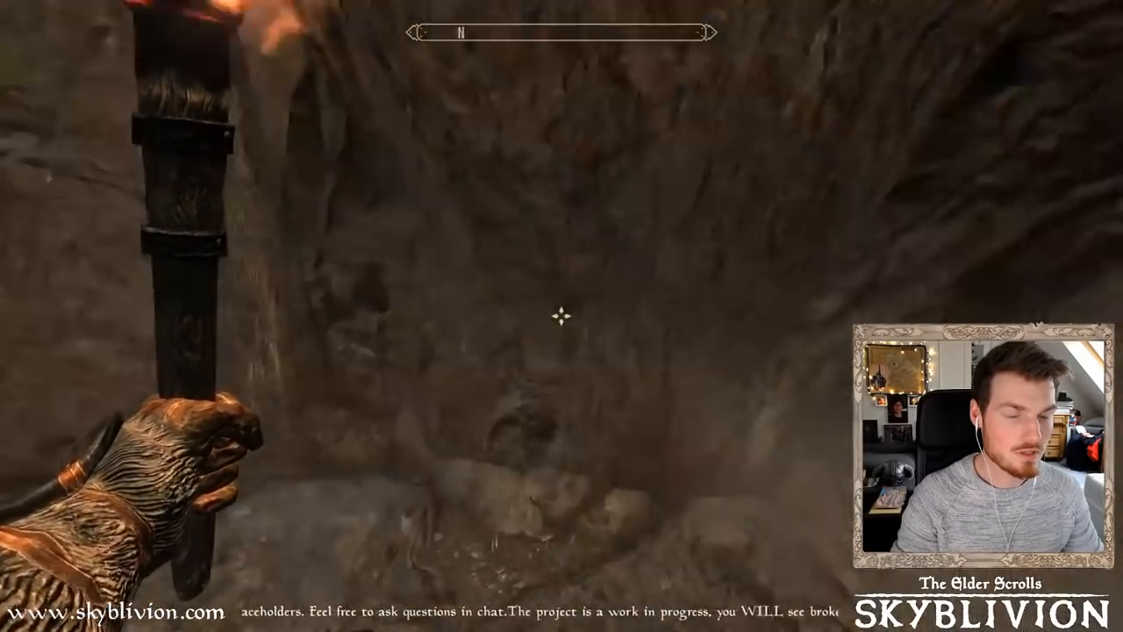
key("w")
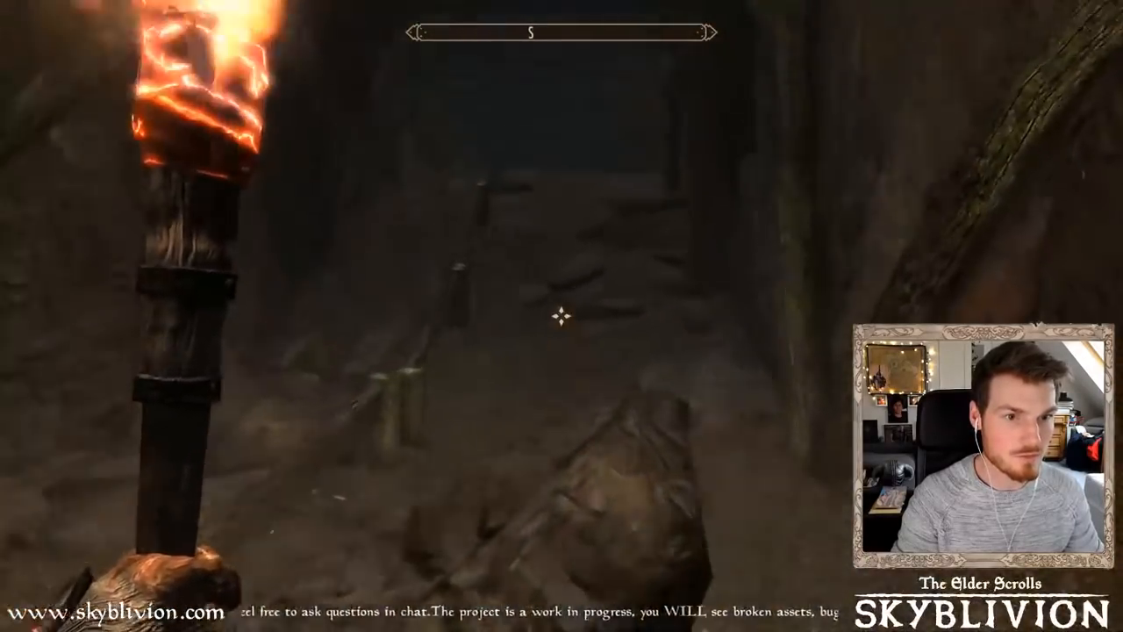
Walk on through the rocky passages to the water shaft and inspect its wooden stair up close
key("w")
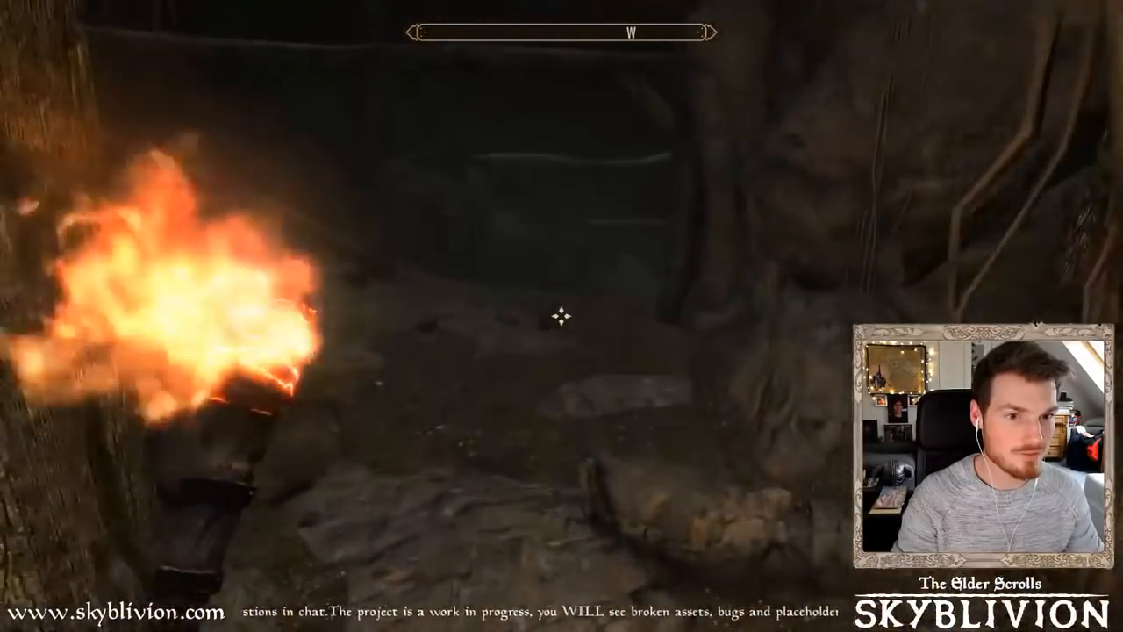
key("w")
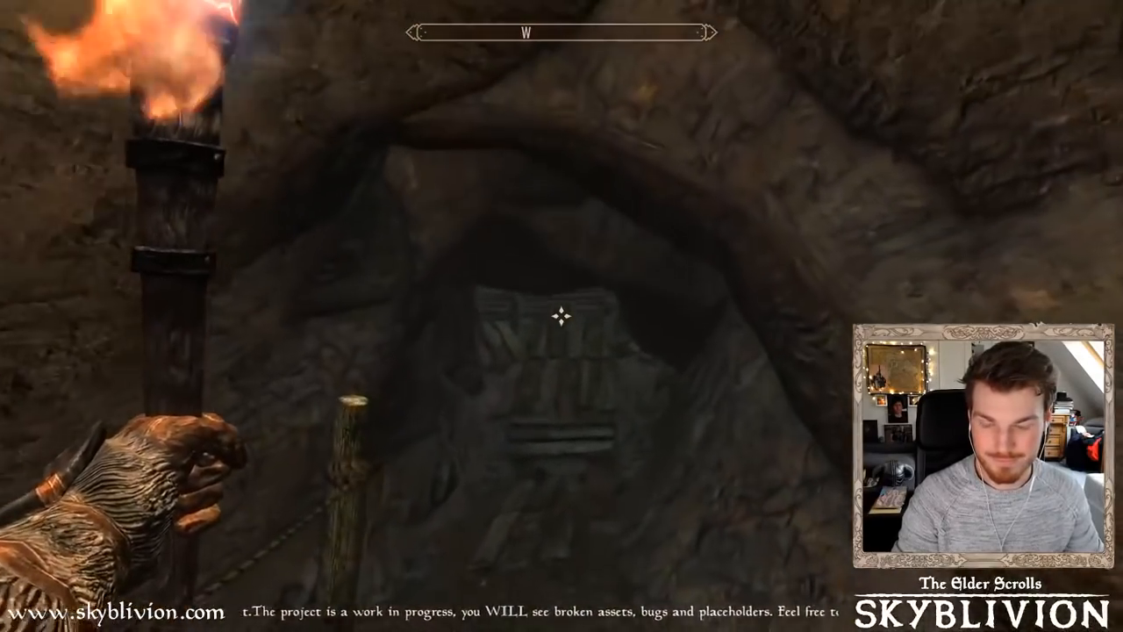
key("w")
key("w")
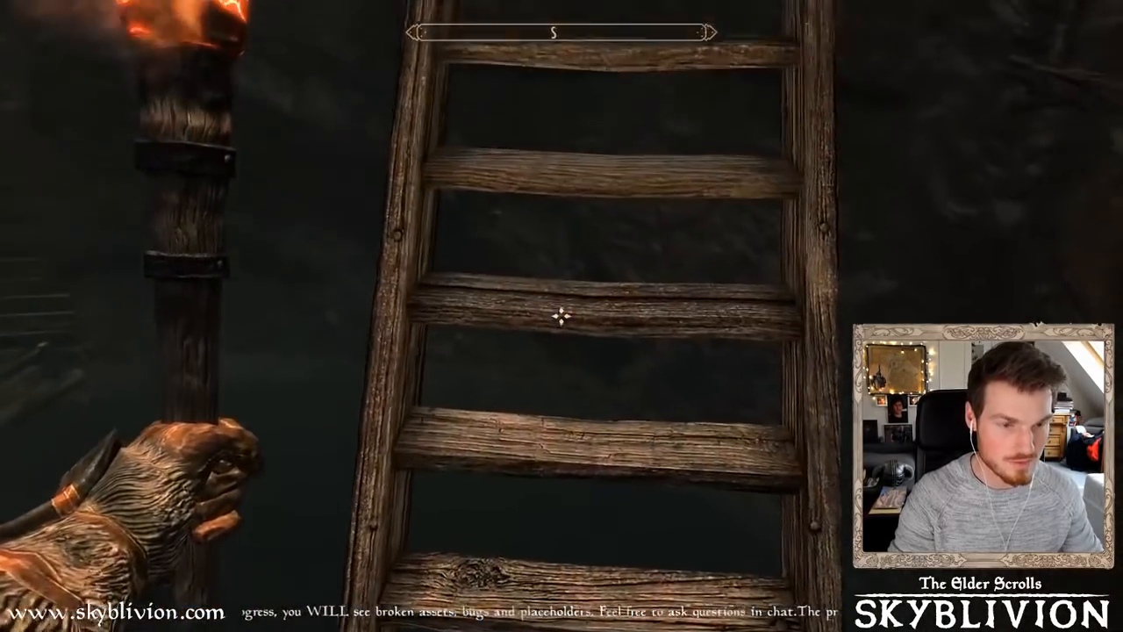
Switch to third-person view and test climbing the water shaft's lower stairs up to the platform with the wooden wheel
key("grave")
key("grave")
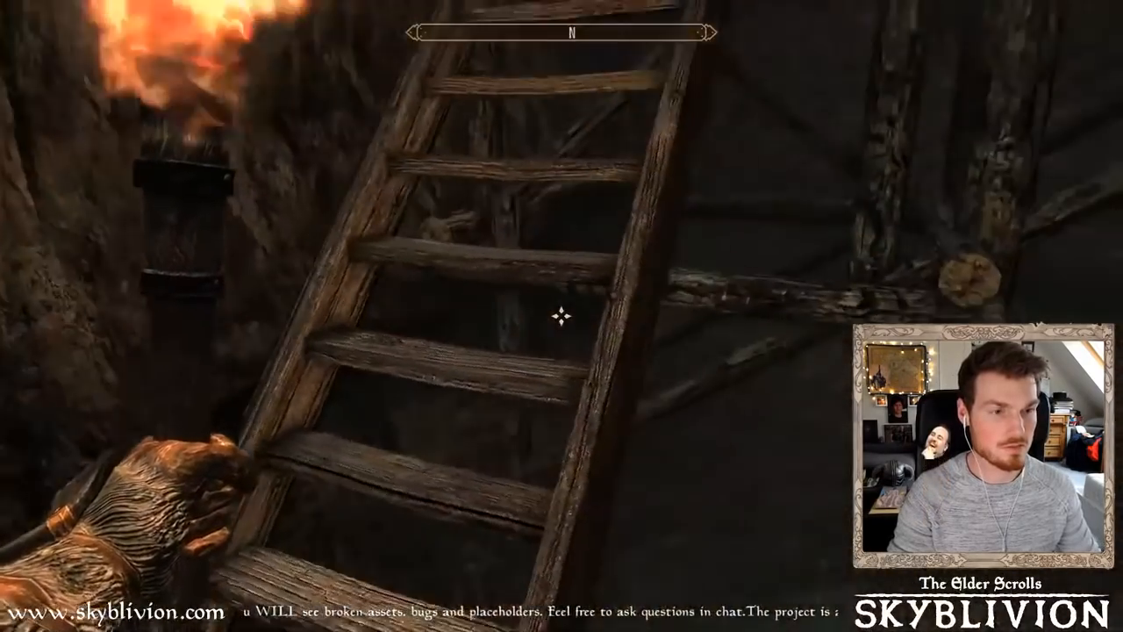
key("f")
key("w")
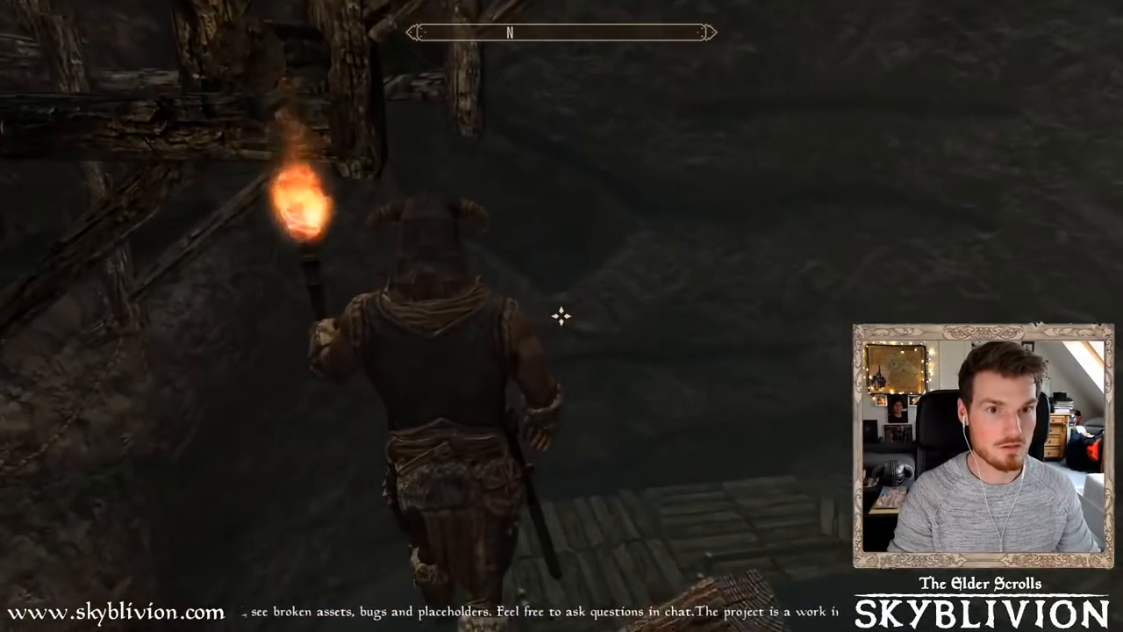
key("w")
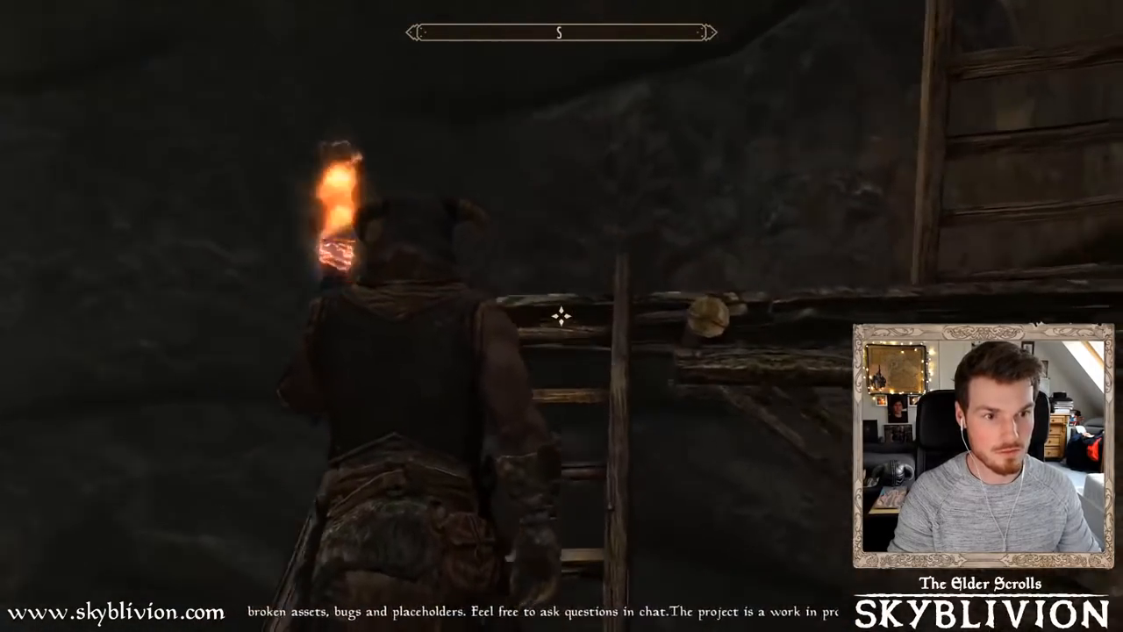
key("w")
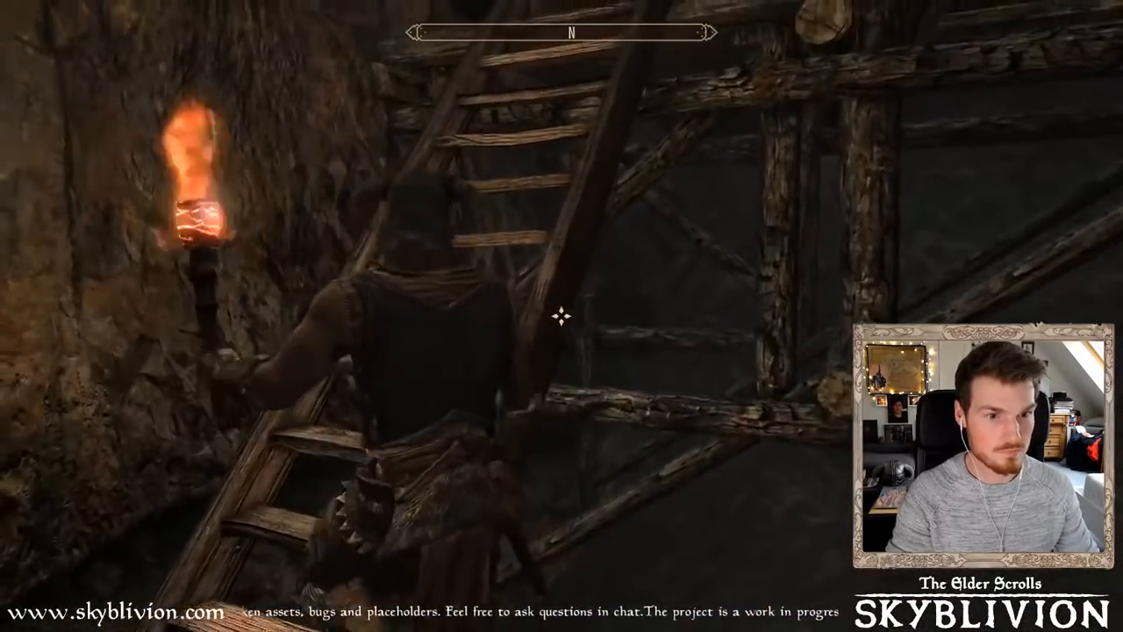
key("w")
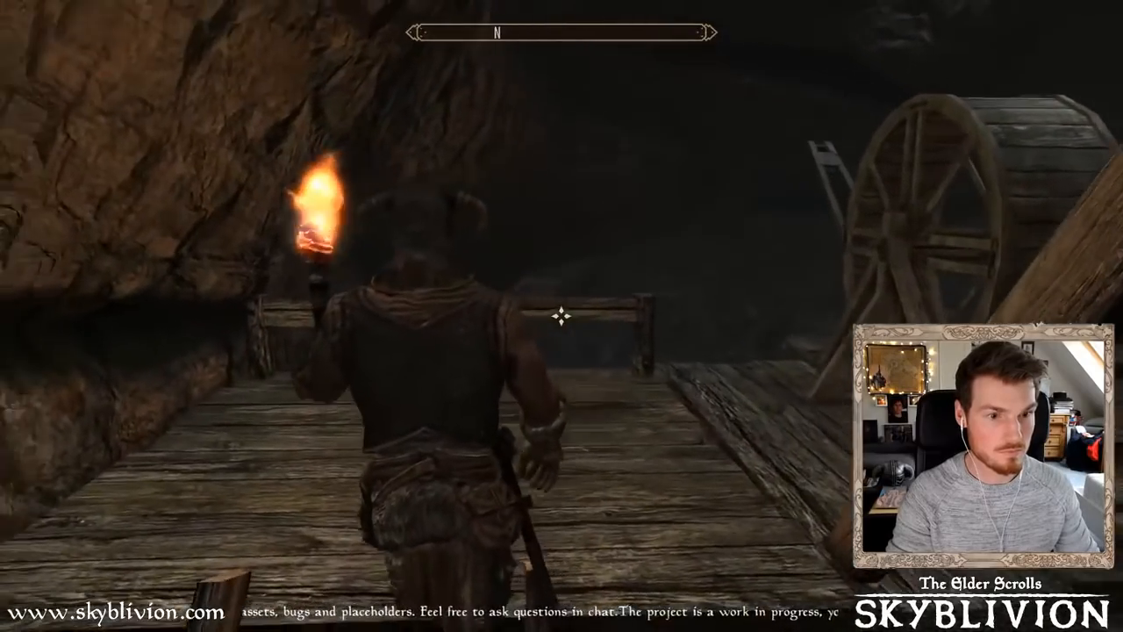
Test the stair between the wheel platform and the log landing above, then return to the stair's foot
key("w")
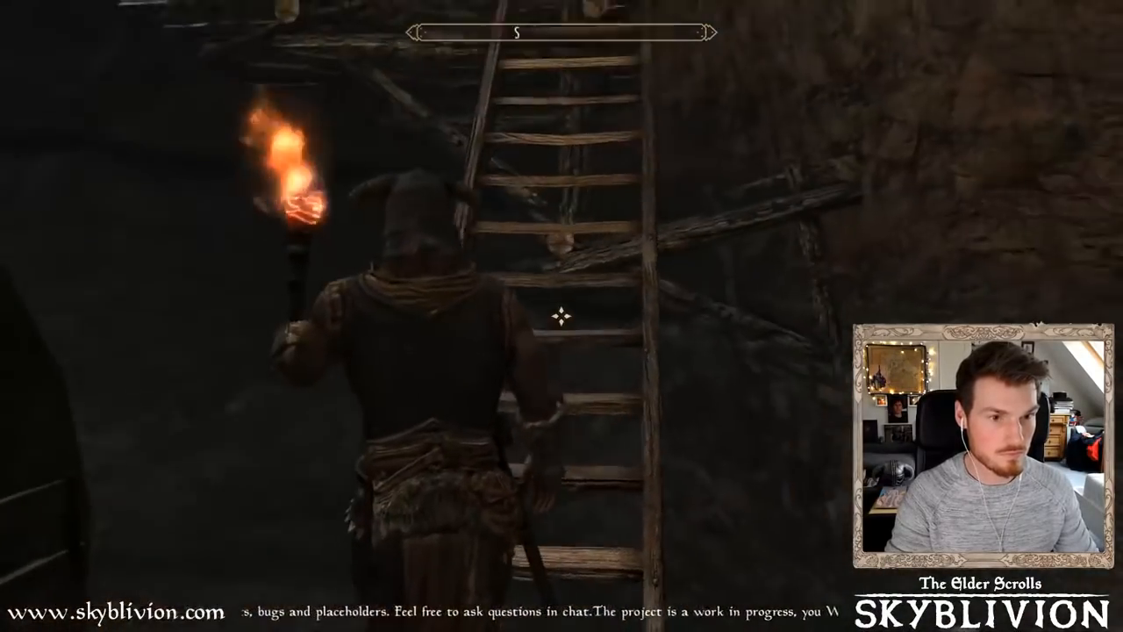
key("w")
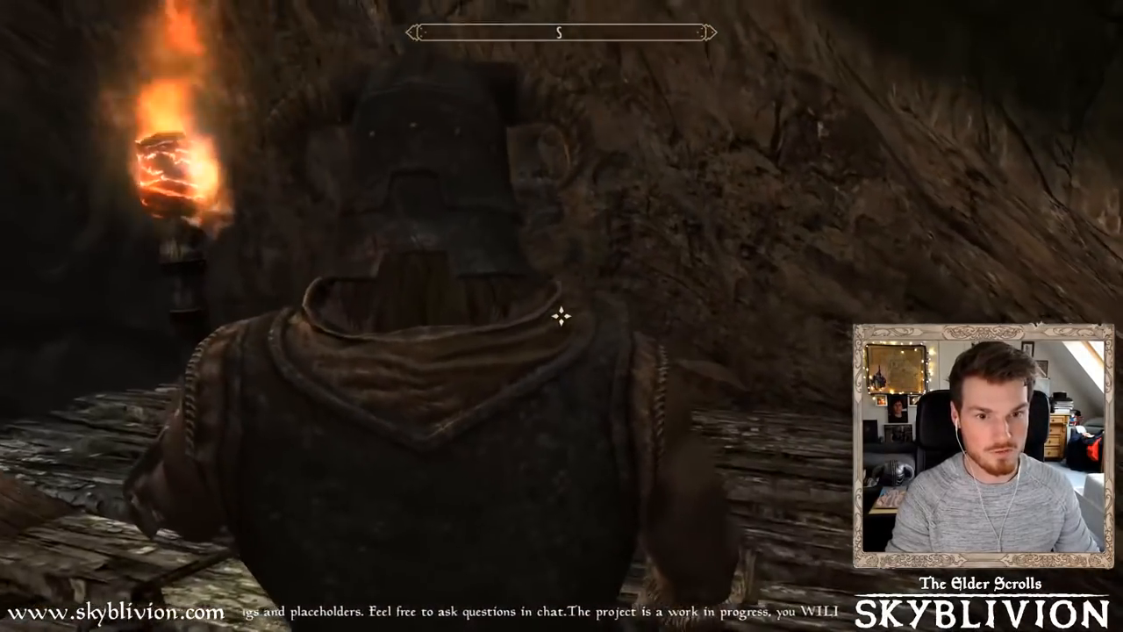
key("w")
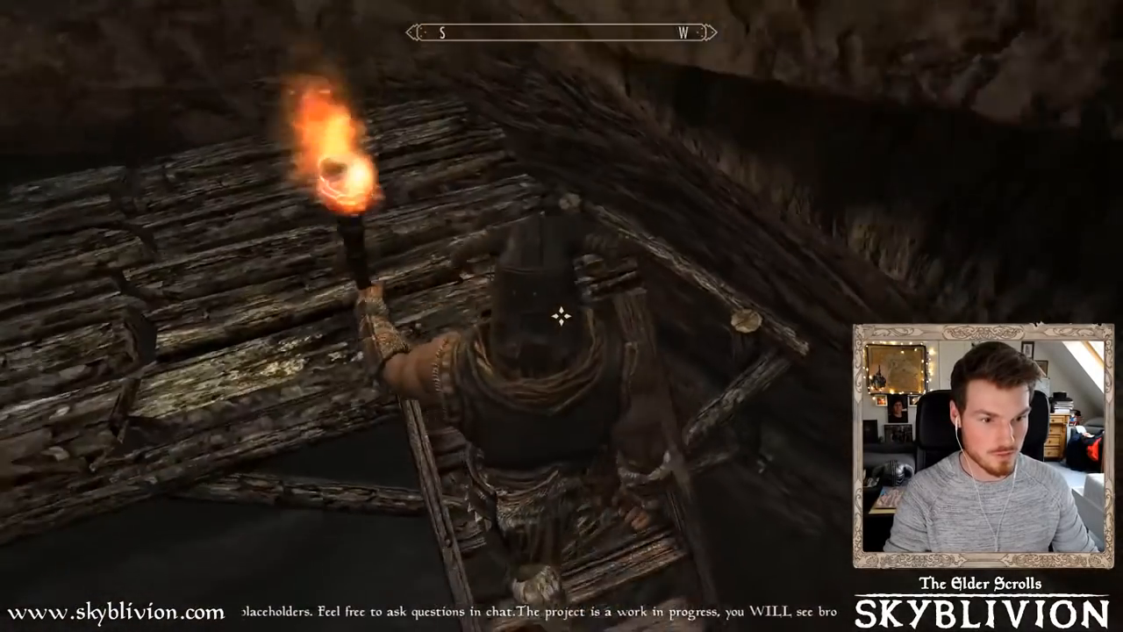
key("s")
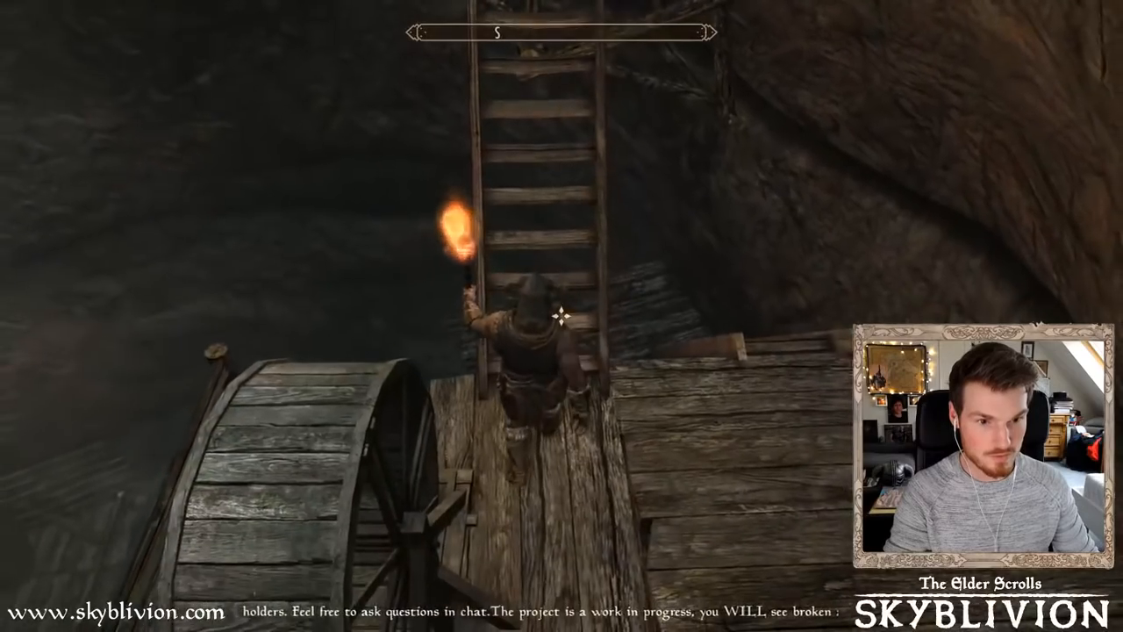
key("s")
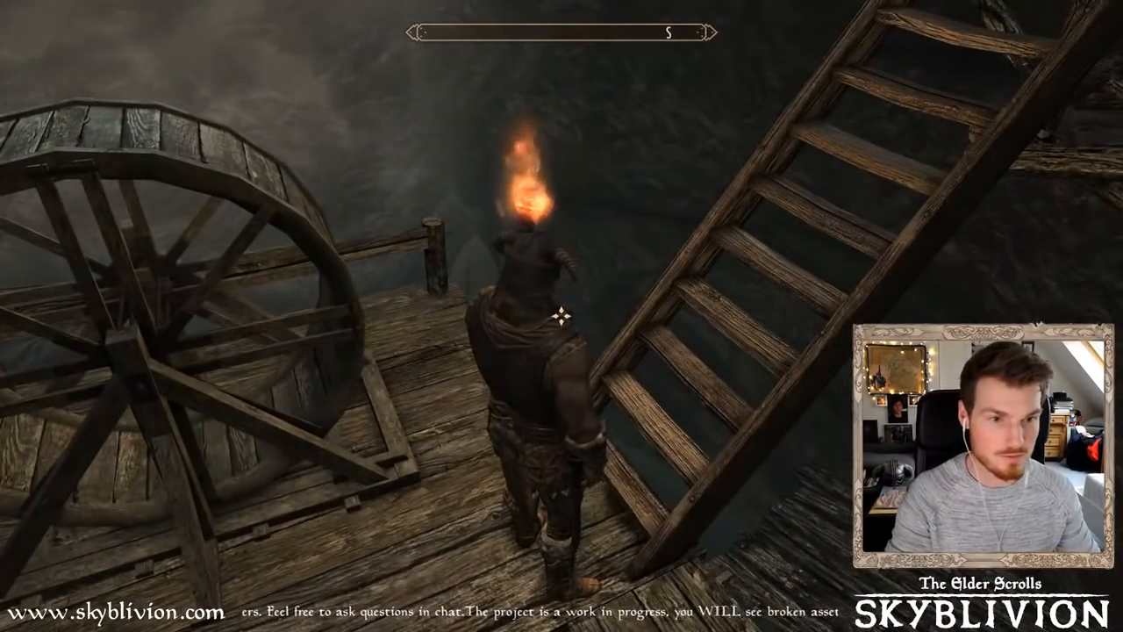
Climb back up to the log landing and try the top stair towards the opening to the sky
key("w")
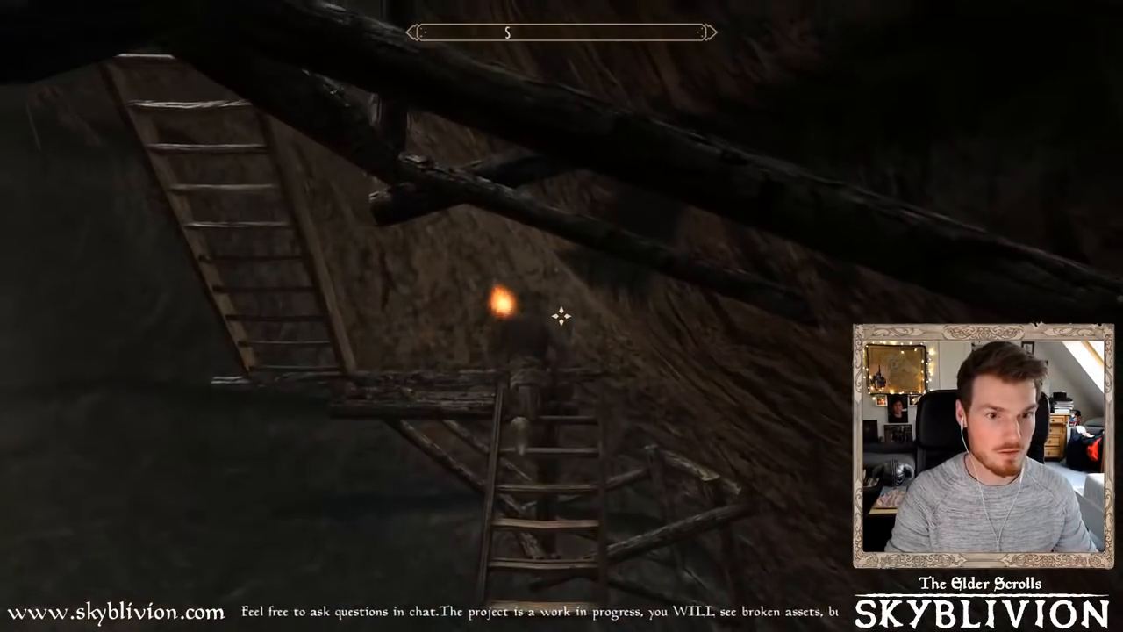
key("w")
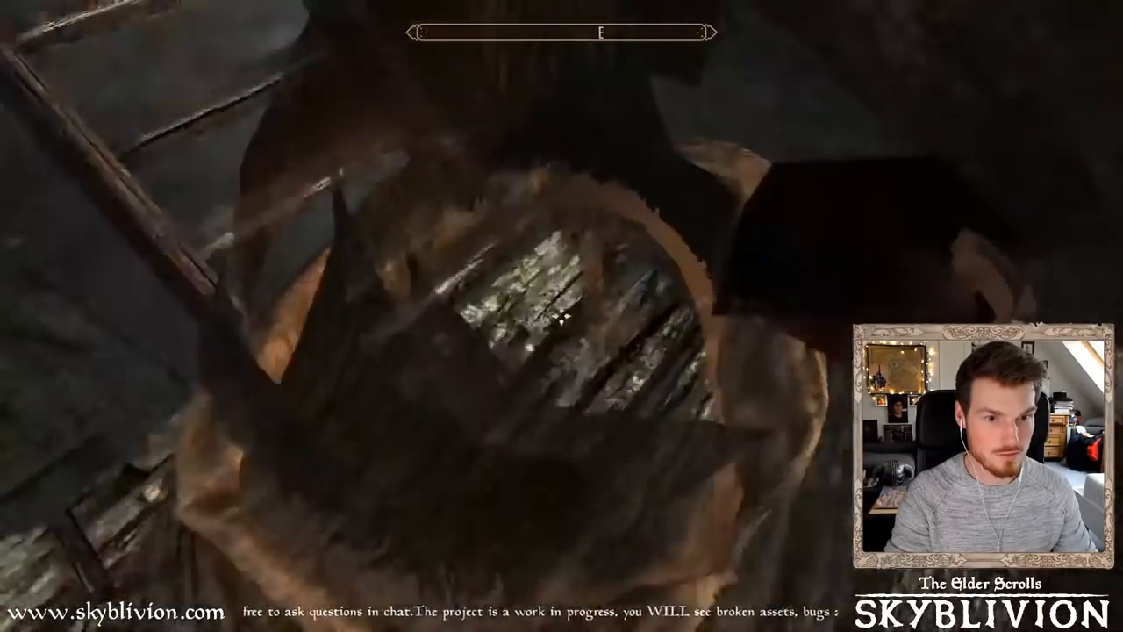
key("w")
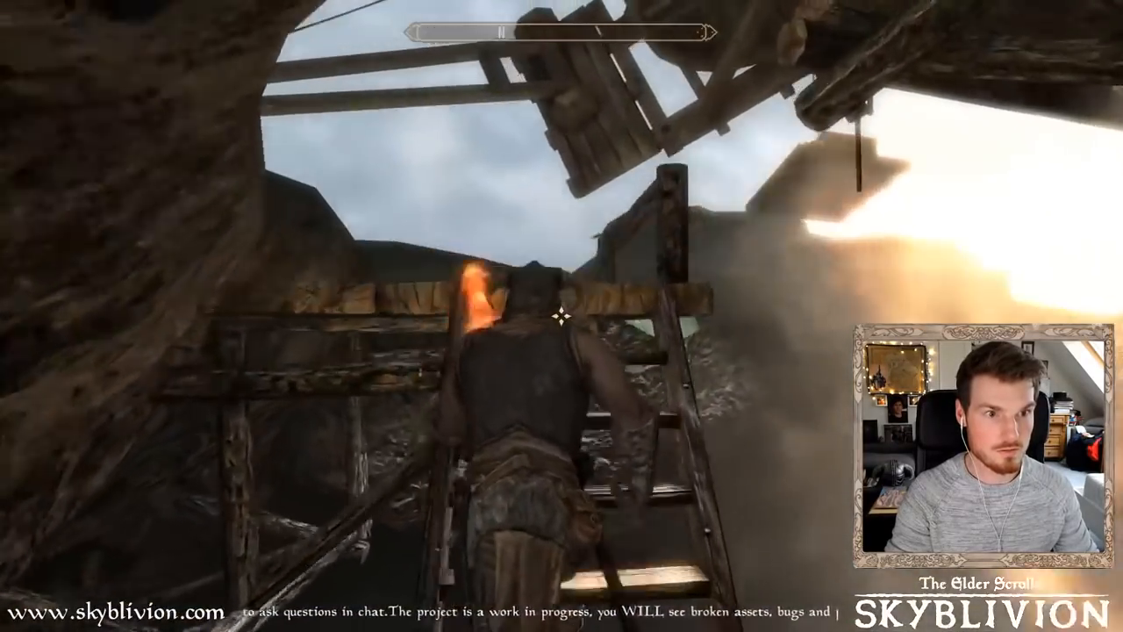
key("w")
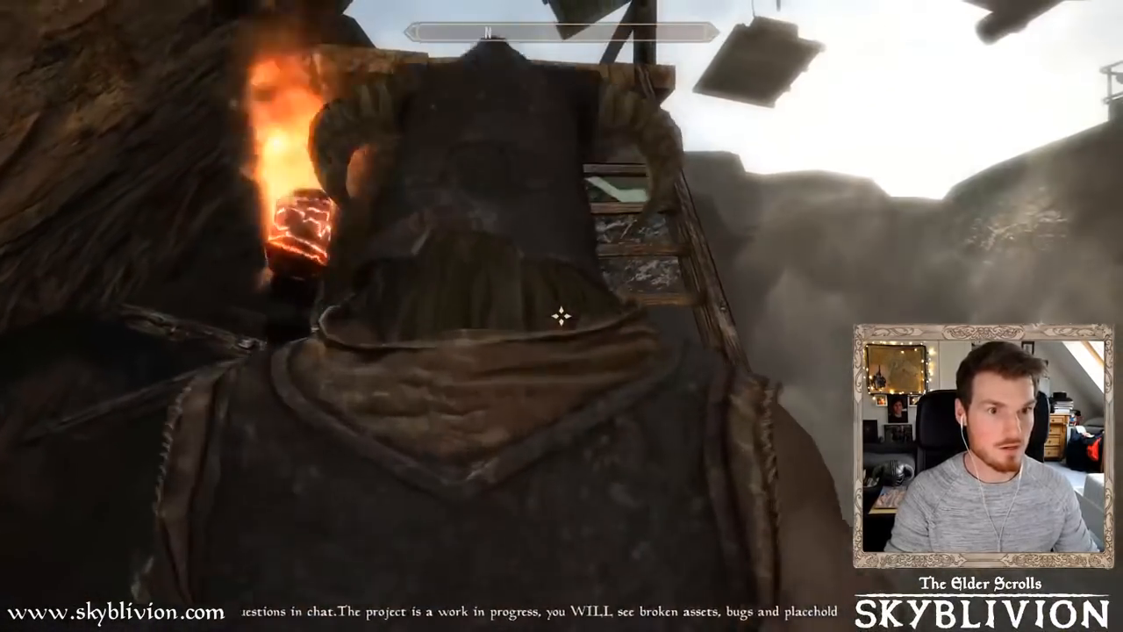
Examine the top stair, the surrounding beams and the wheel platform below from the log landing in first person
key("w")
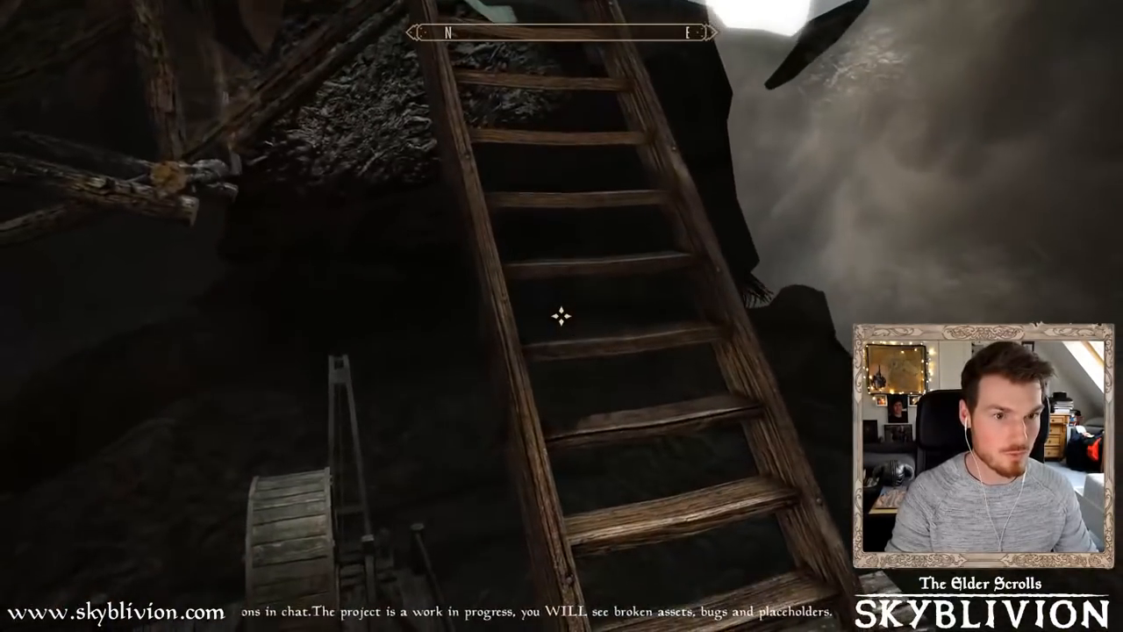
key("w")
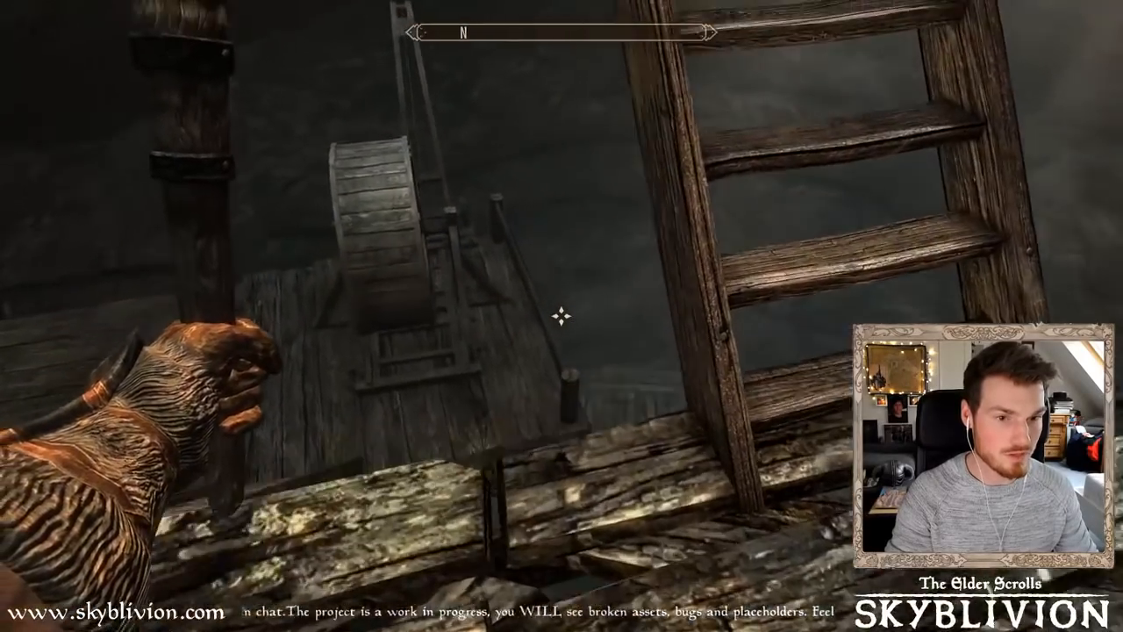
key("w")
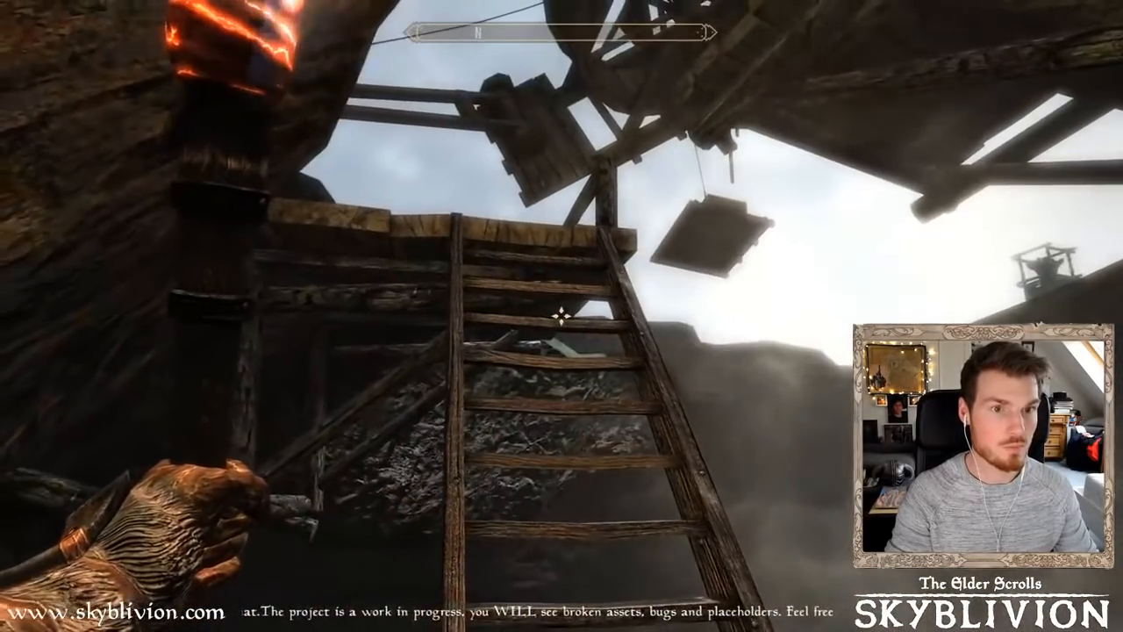
key("w")
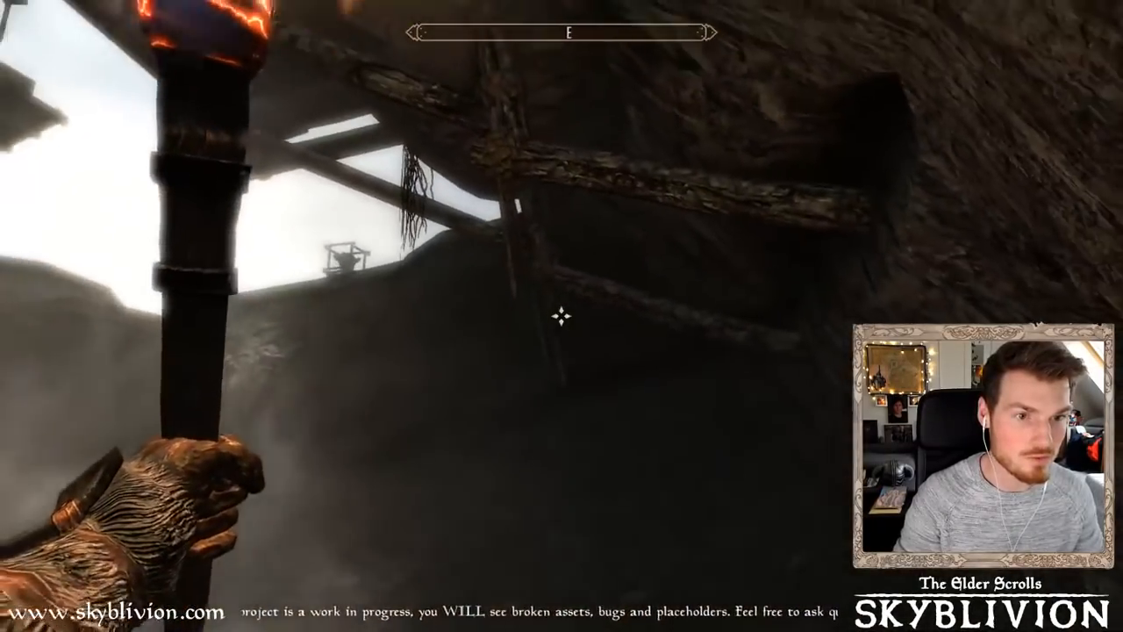
key("w")
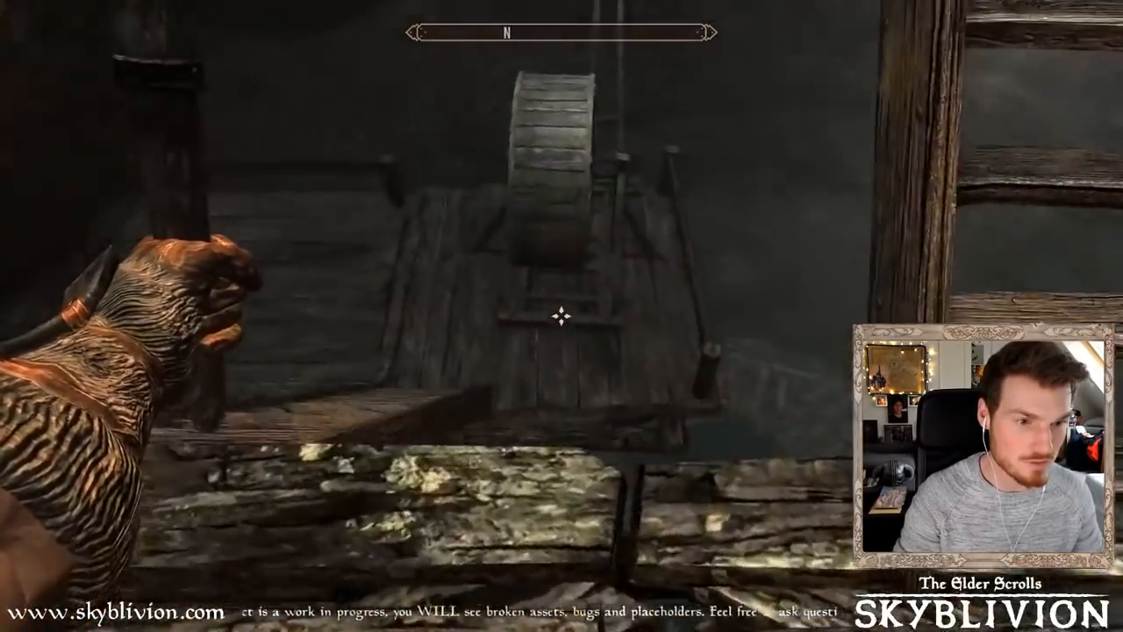
Go down past the wheel platform to the plank docks at water level
key("w")
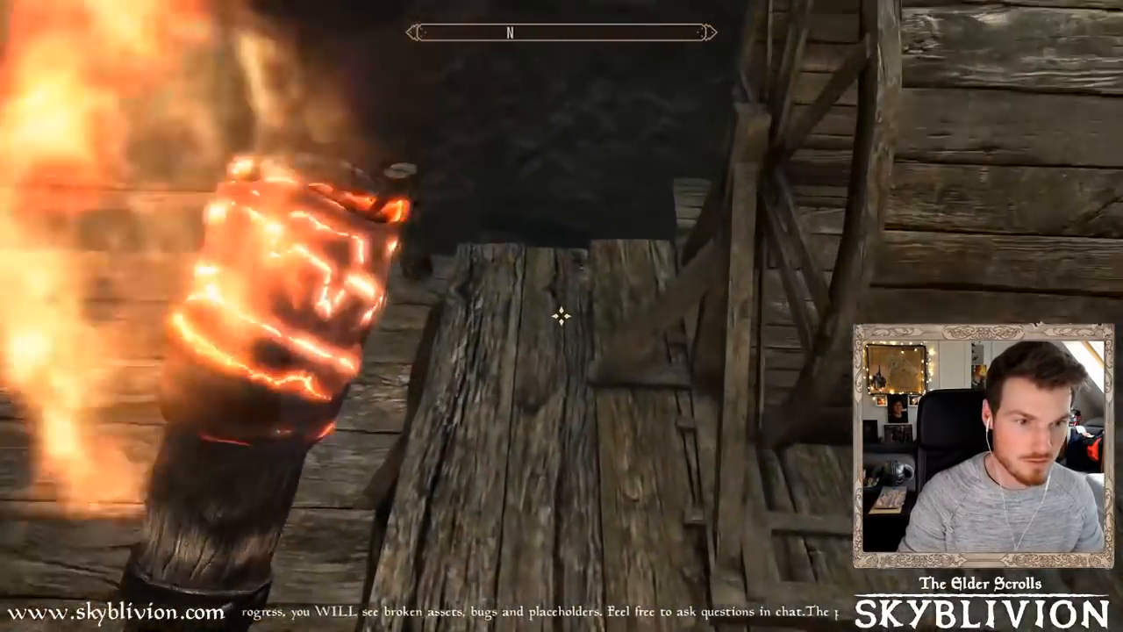
key("w")
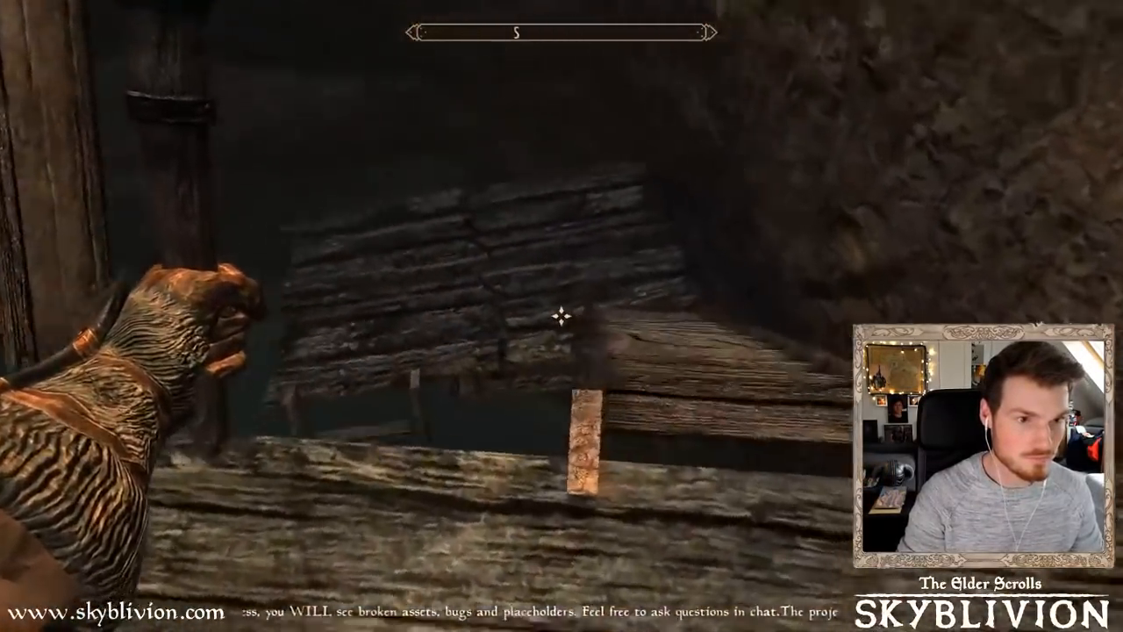
key("w")
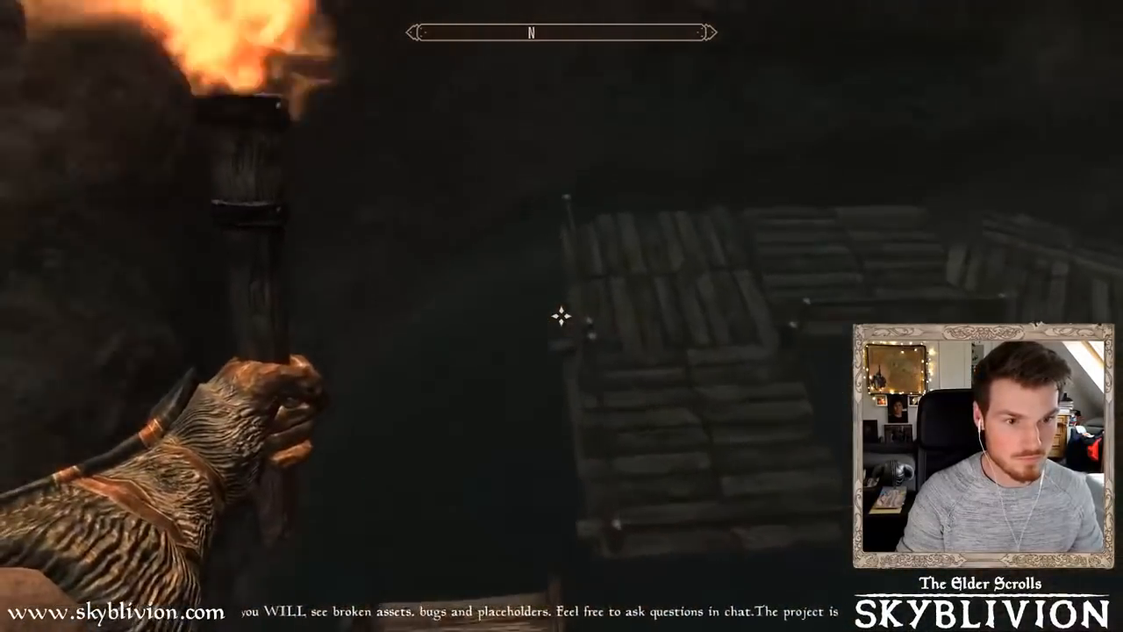
key("w")
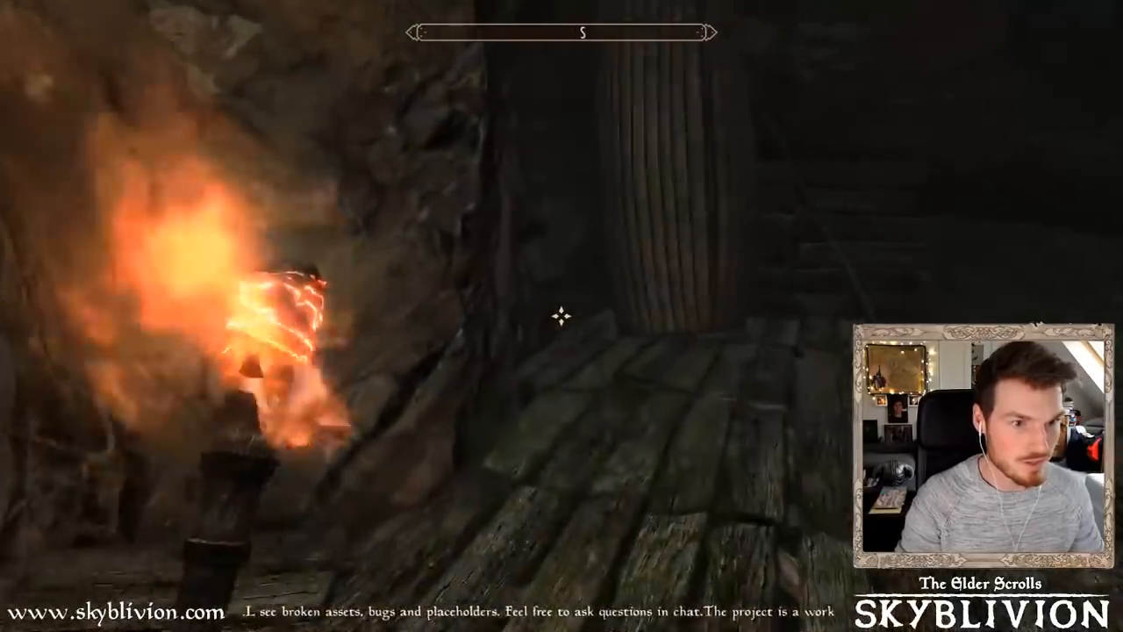
Inspect up close the large barrel beside the plank wall on the lower dock
key("w")
key("w")
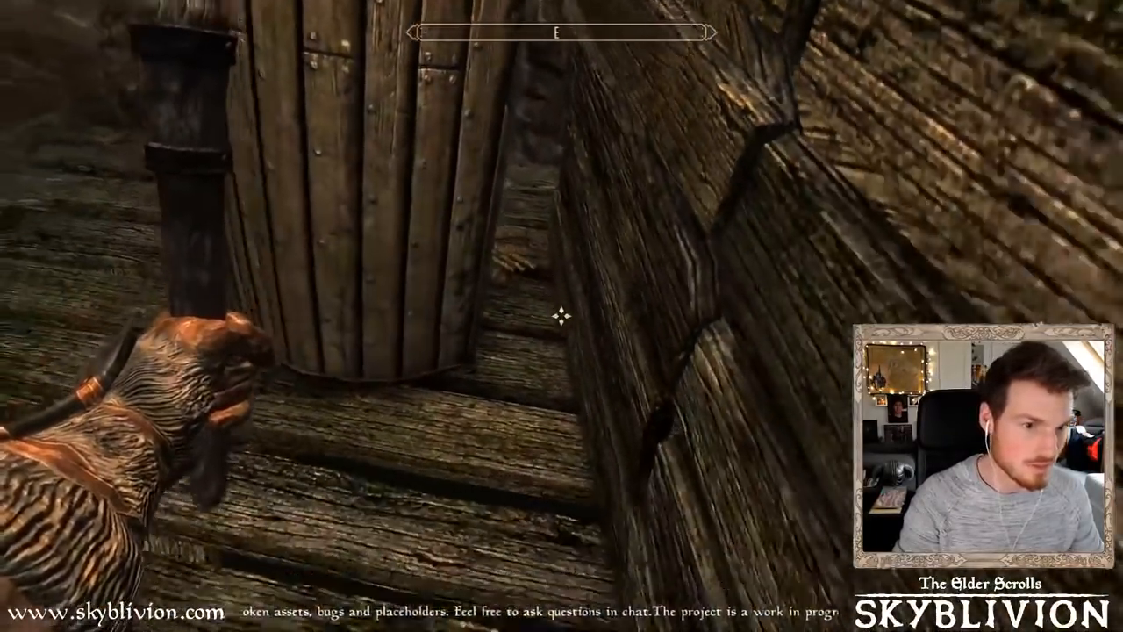
key("w")
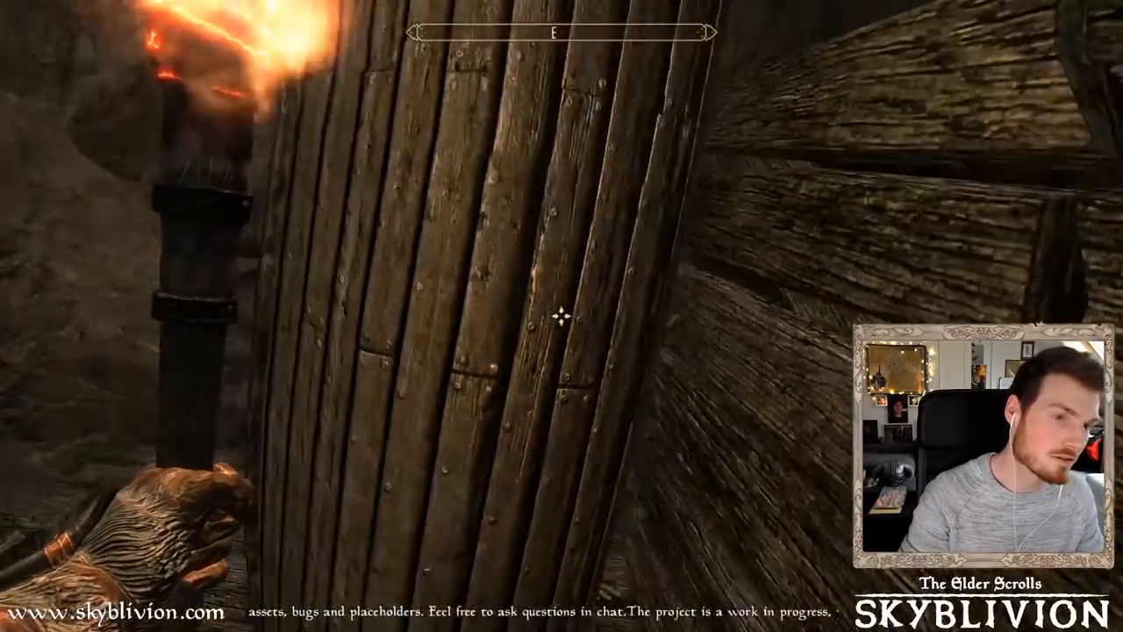
Inspect the railed dock with the rope coil and the broken planks floating in the water
key("w")
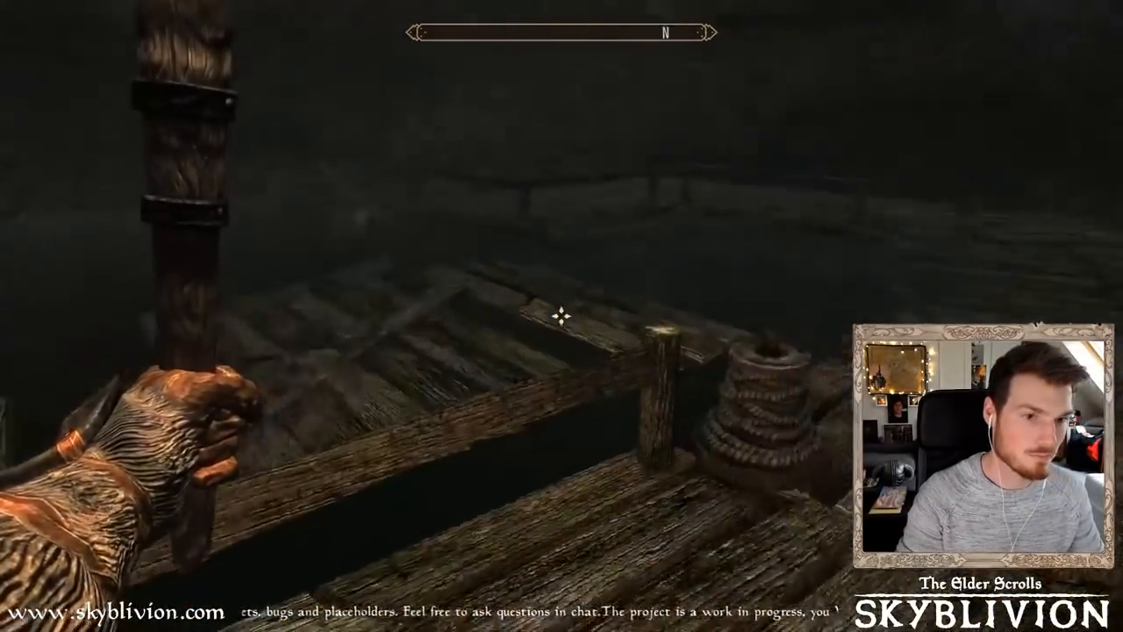
key("w")
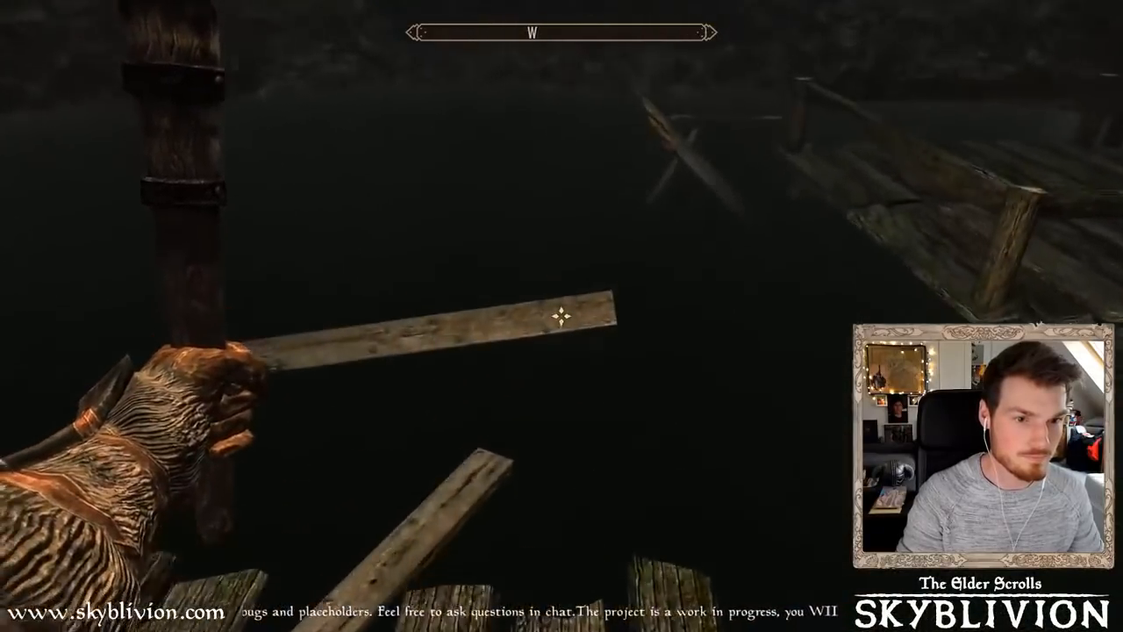
key("w")
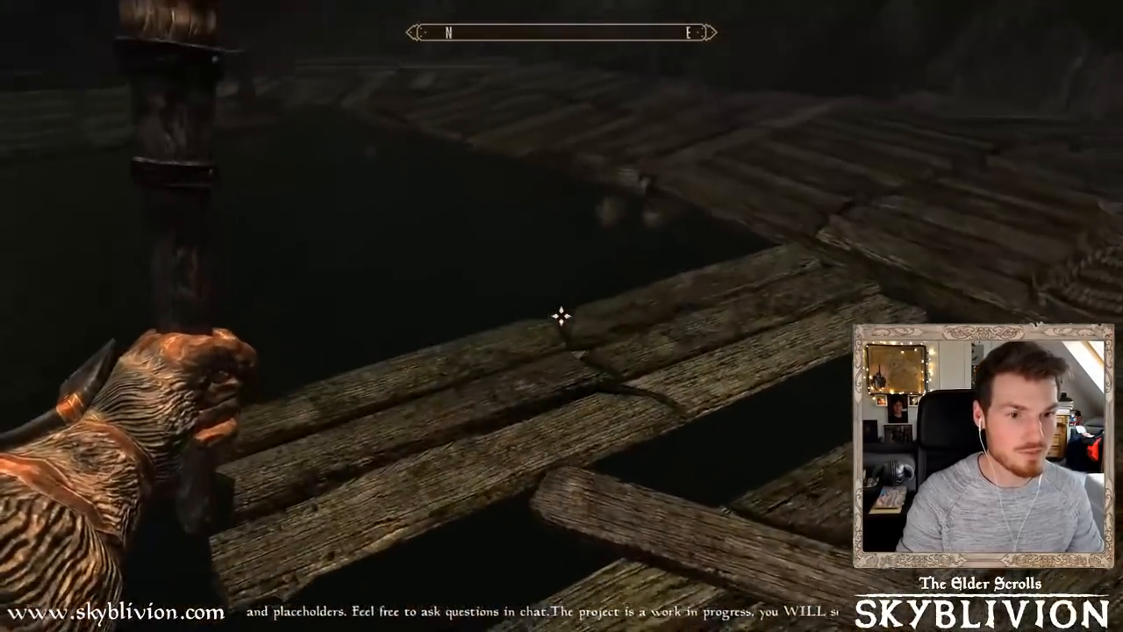
key("w")
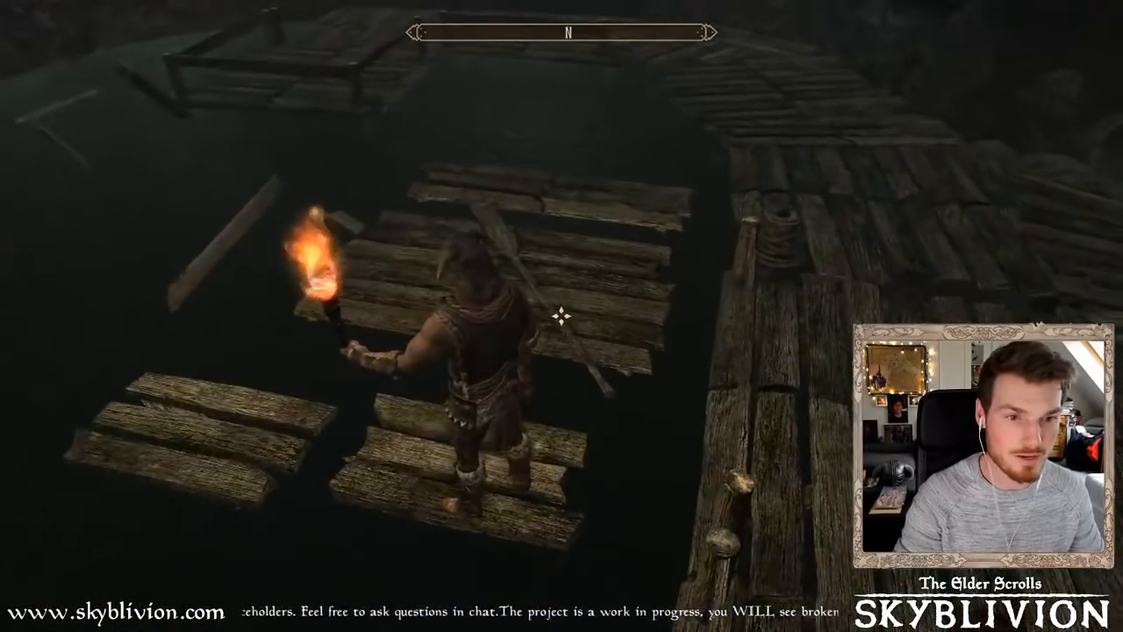
Jump across the floating planks in third person to reach the fenced dock on the far side
key("w")
key("space")
key("w")
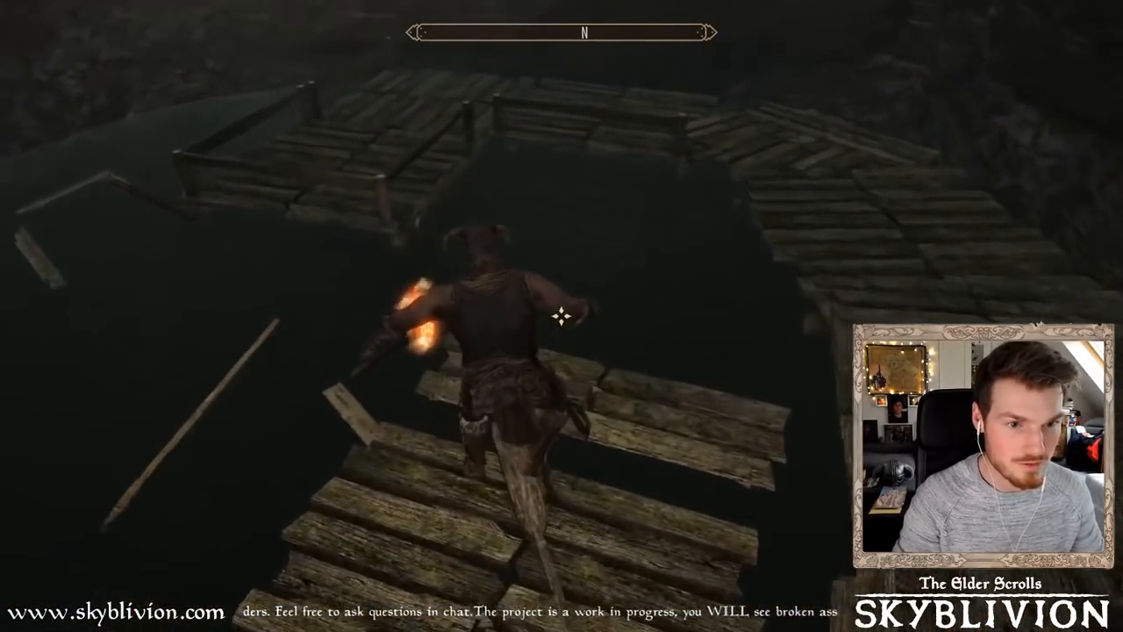
key("space")
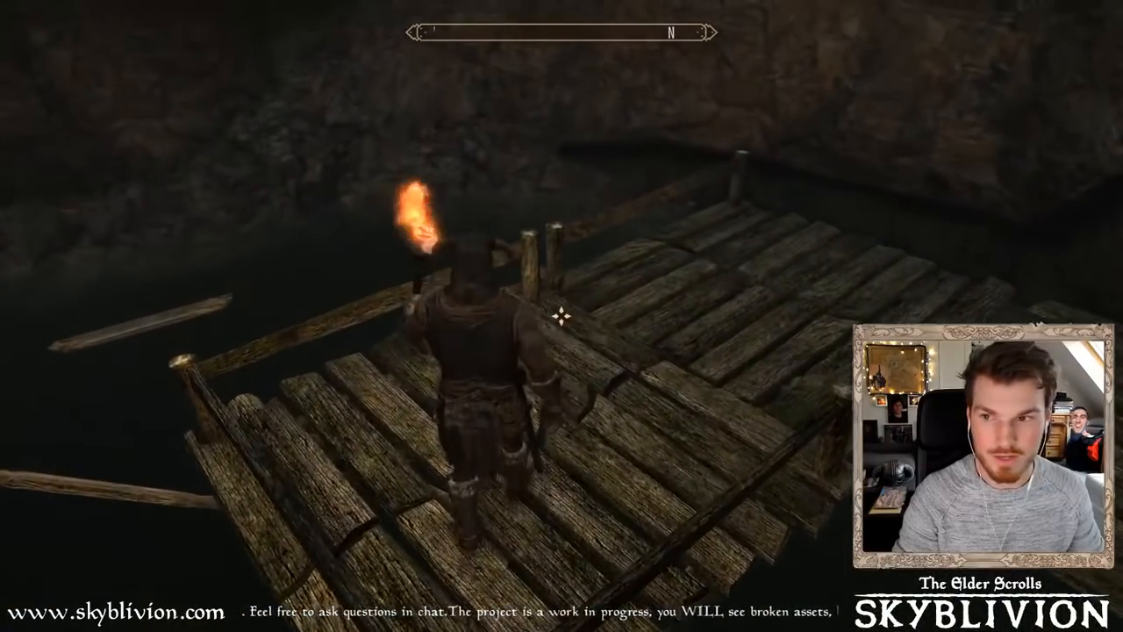
Switch to the Creation Kit and inspect the shaft's stair where it meets the log landing and the platform below
key("grave")
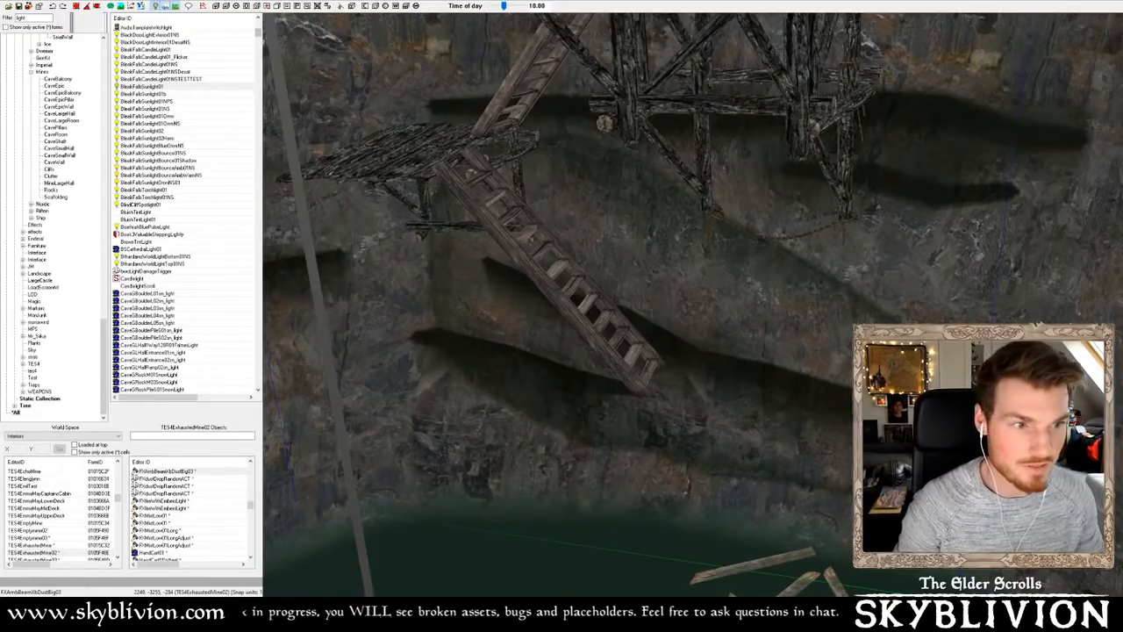
middle_click_drag(816, 112, 605, 197)
left_click(677, 199)
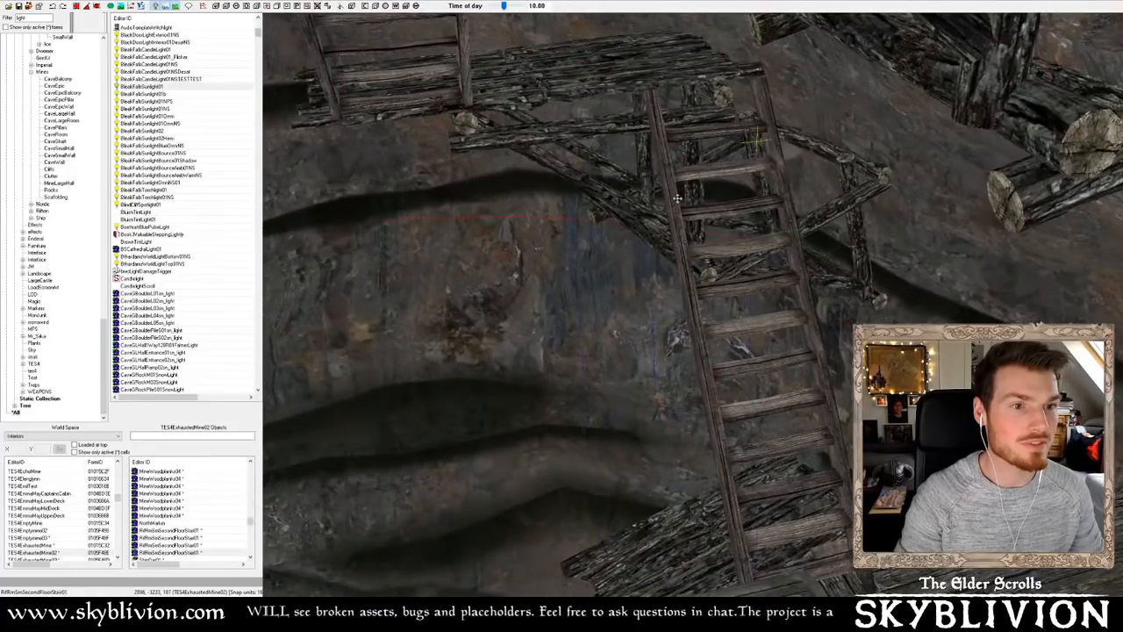
middle_click_drag(678, 203, 723, 205)
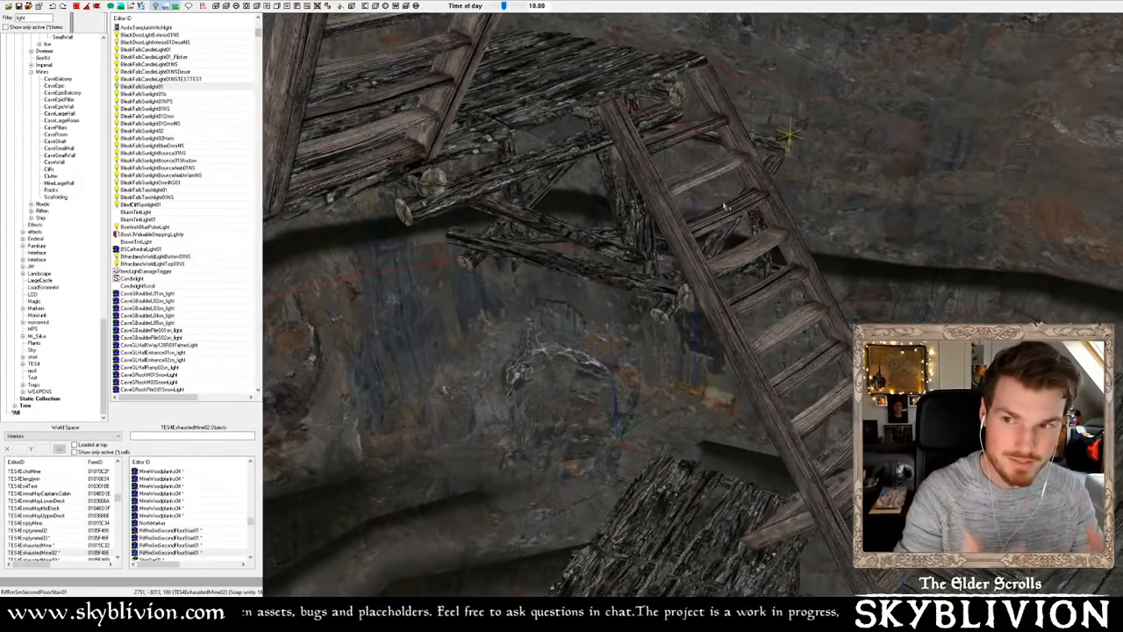
middle_click_drag(723, 207, 713, 225)
middle_click_drag(789, 134, 780, 318)
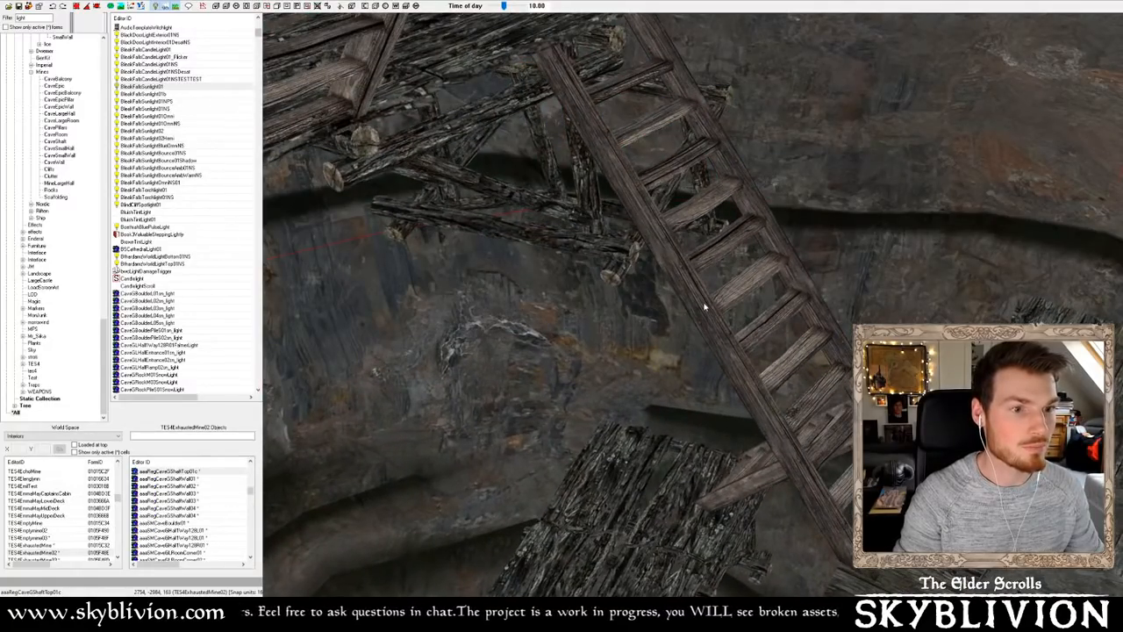
Shift the selected stair sideways so its upper end meets the edge of the log landing
mouse_move(792, 254)
middle_mouse_down()
mouse_move(871, 301)
mouse_move(770, 235)
mouse_move(796, 250)
mouse_move(771, 252)
middle_mouse_up()
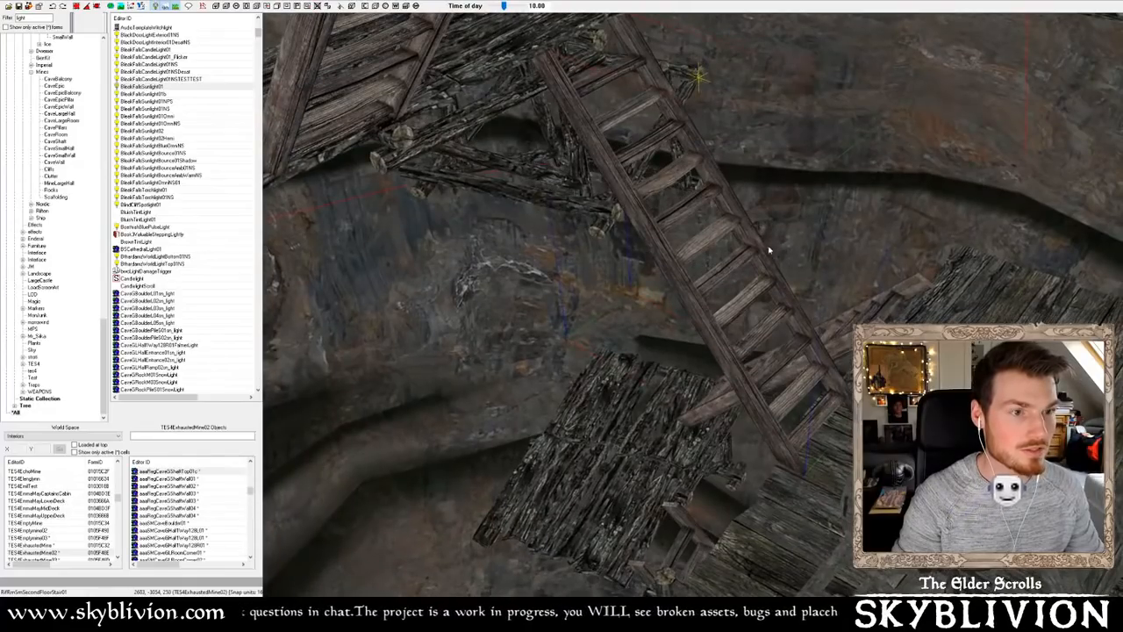
left_click_drag(622, 39, 574, 59)
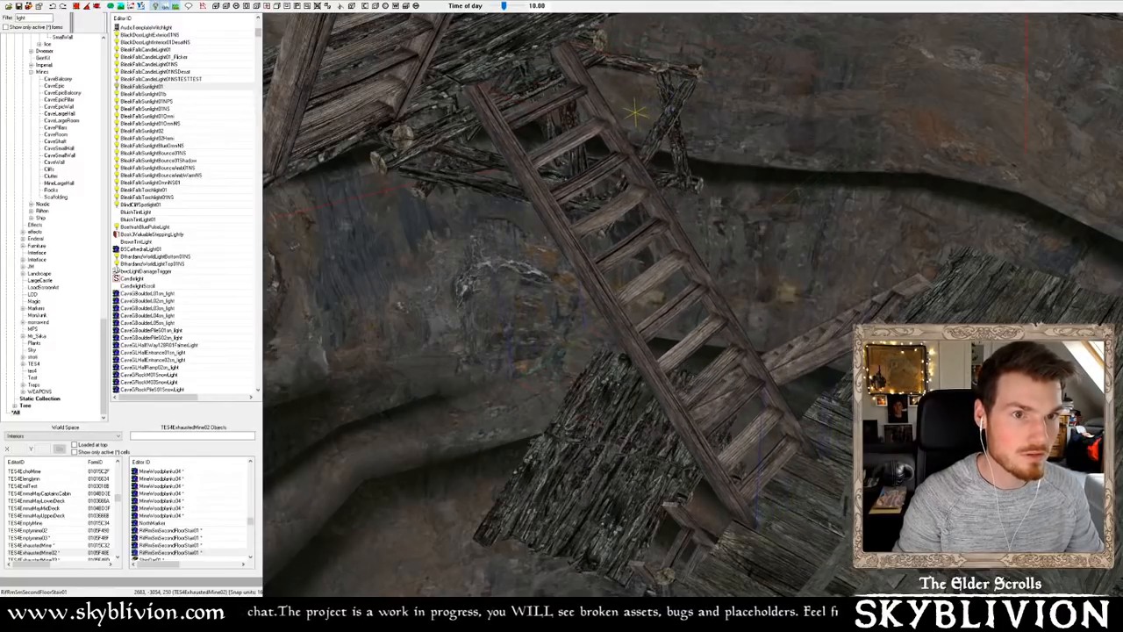
middle_click_drag(566, 57, 668, 111, "shift")
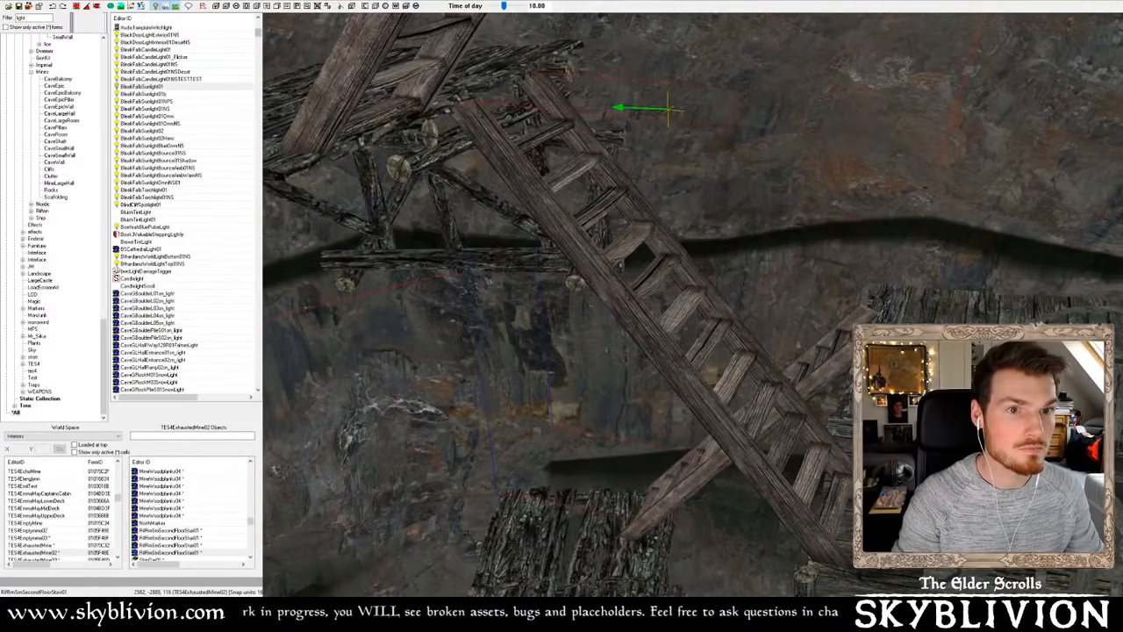
left_click_drag(547, 84, 547, 81)
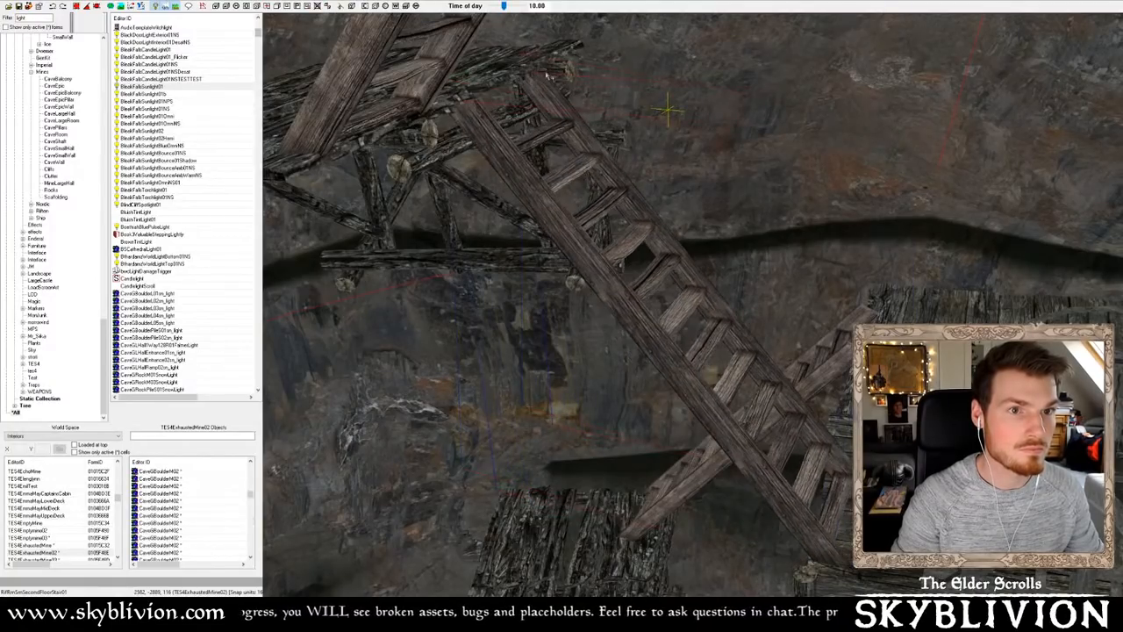
middle_click_drag(544, 64, 436, 210, "shift")
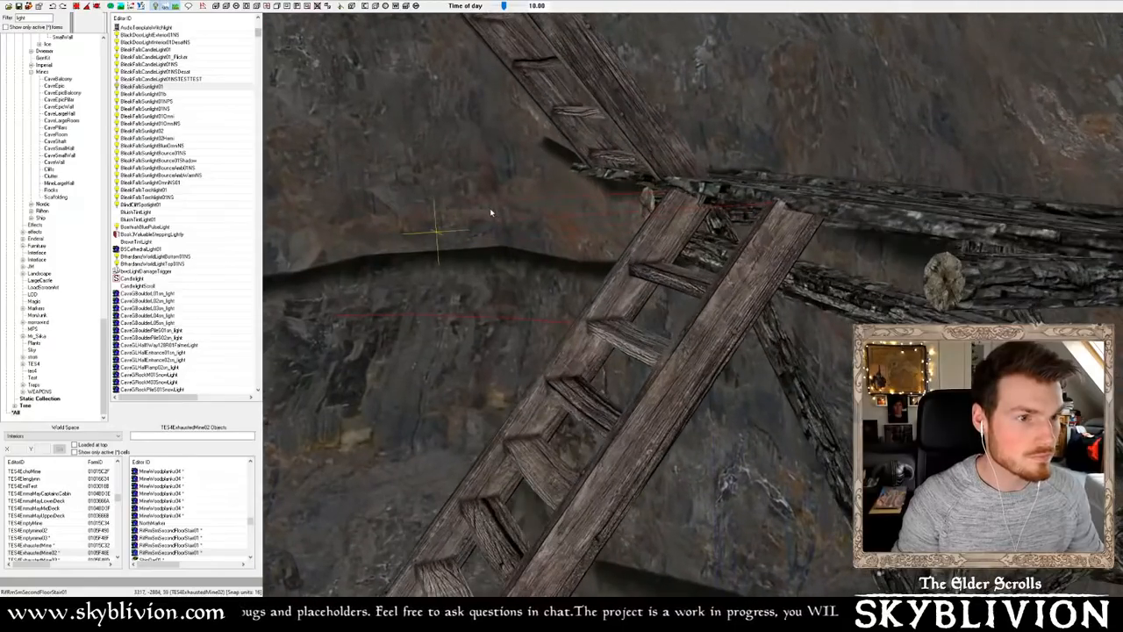
Rotate the stair slightly so its upper end lines up with the landing's edge, checking the joint from both sides
middle_click_drag(490, 213, 493, 214, "shift")
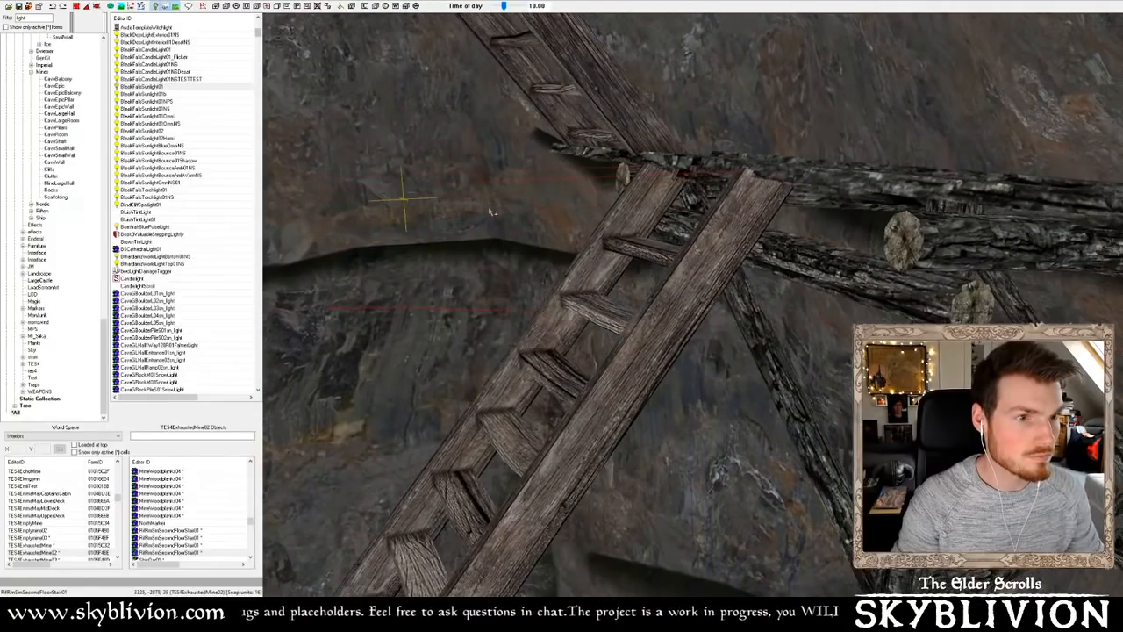
right_click_drag(721, 250, 724, 249)
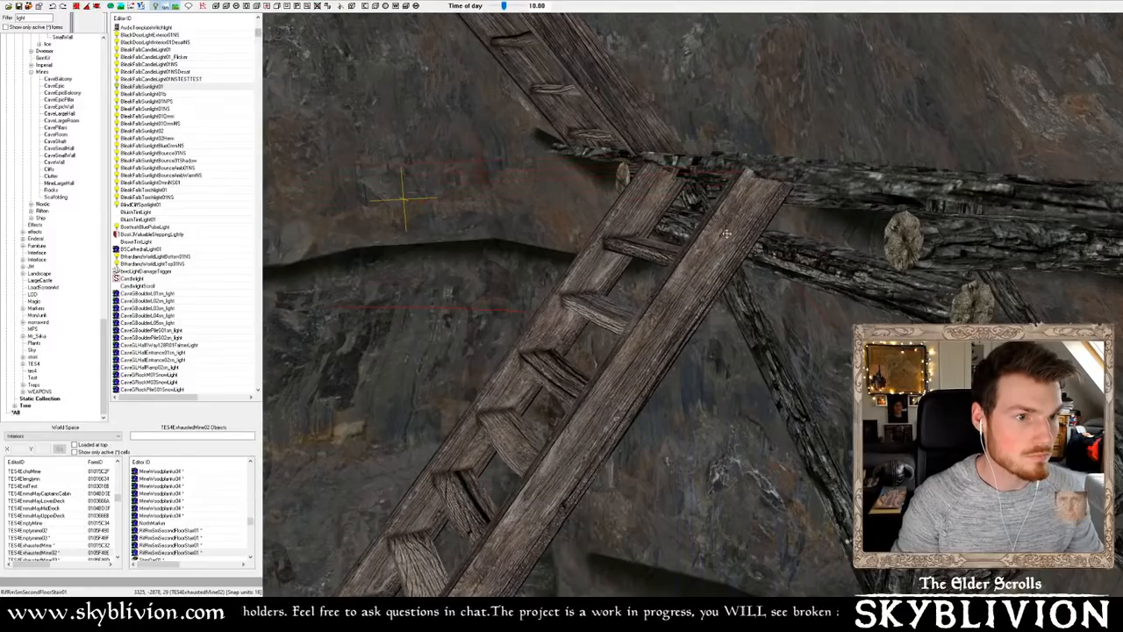
middle_click_drag(725, 236, 702, 230, "shift")
middle_click_drag(403, 200, 768, 174, "shift")
middle_click_drag(541, 226, 626, 231, "shift")
scroll(649, 230, "up", 3)
middle_click_drag(820, 150, 808, 186, "shift")
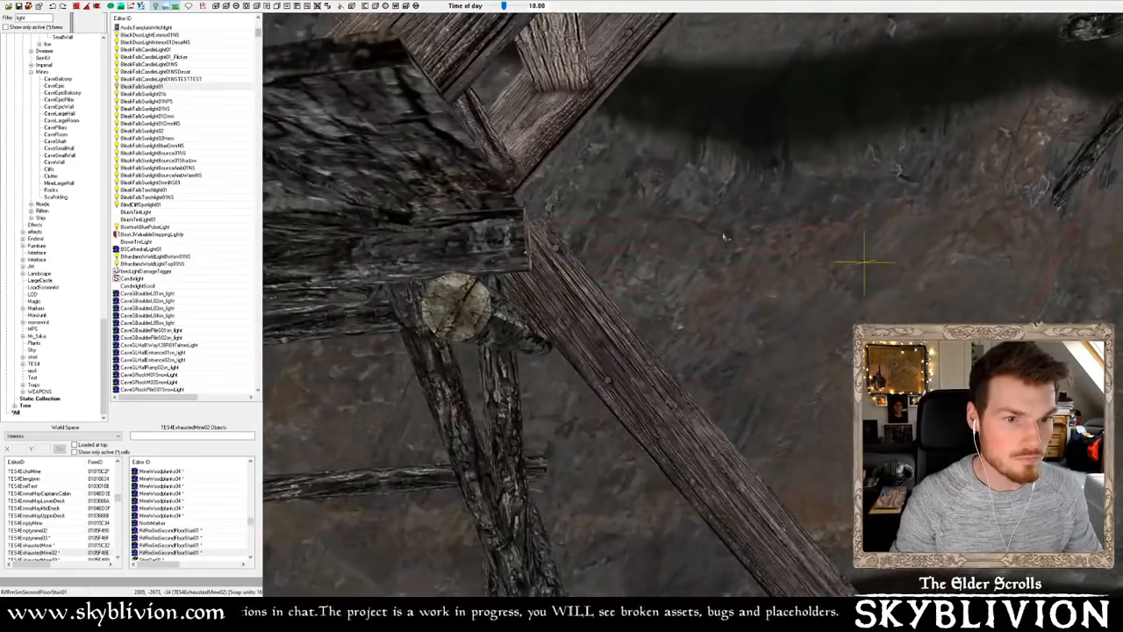
Fine-tune the same stair's angle between the log landing and the platform below, checking it from the front and side
middle_click_drag(724, 236, 585, 265, "shift")
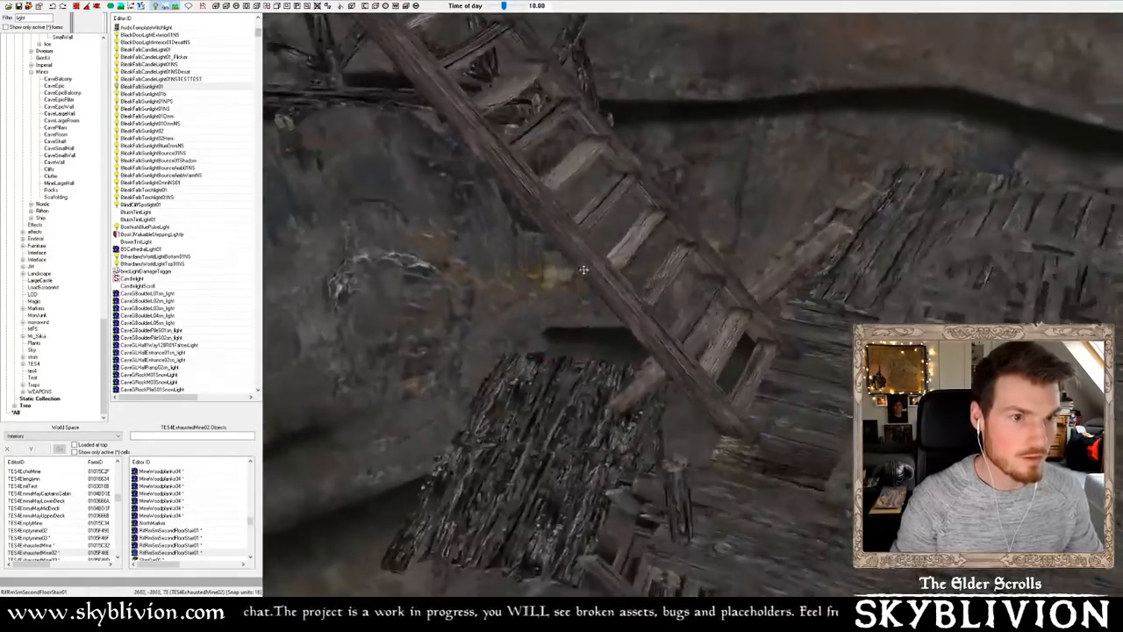
middle_click_drag(583, 269, 545, 267, "shift")
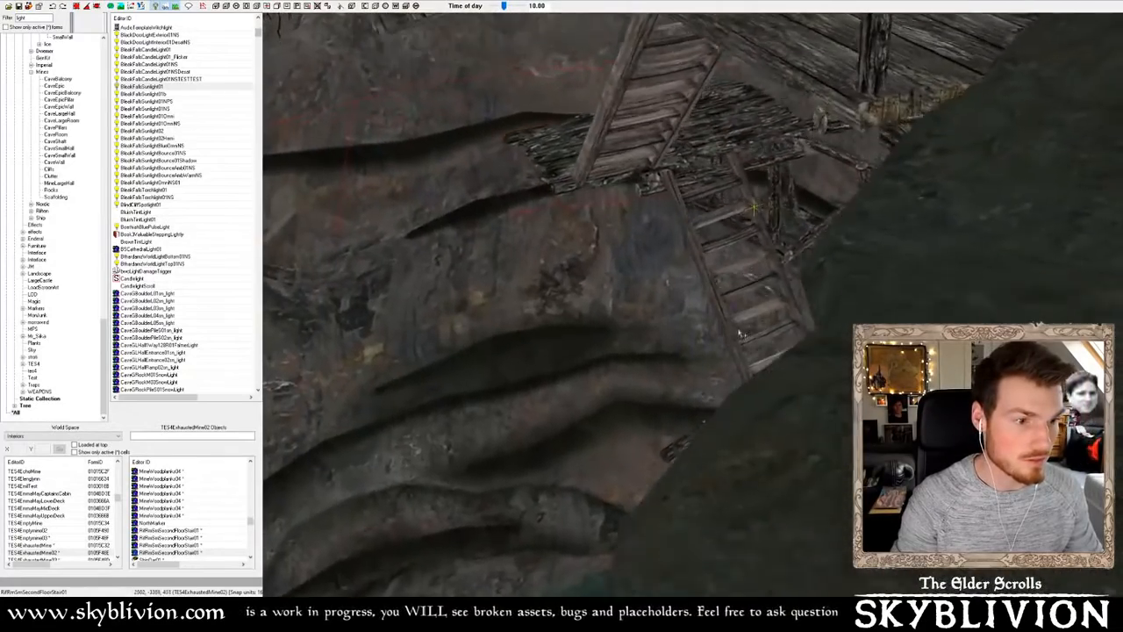
middle_click_drag(739, 333, 712, 314, "shift")
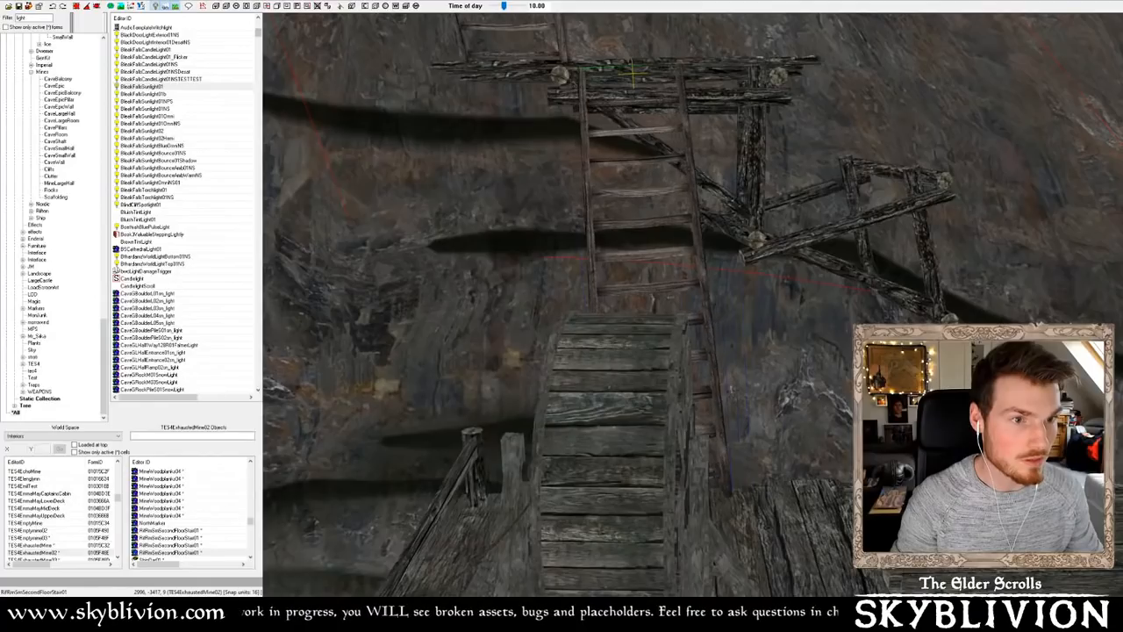
mouse_move(713, 302)
right_mouse_down()
mouse_move(735, 303)
mouse_move(707, 302)
mouse_move(728, 303)
mouse_move(718, 298)
right_mouse_up()
middle_click_drag(718, 299, 639, 254, "shift")
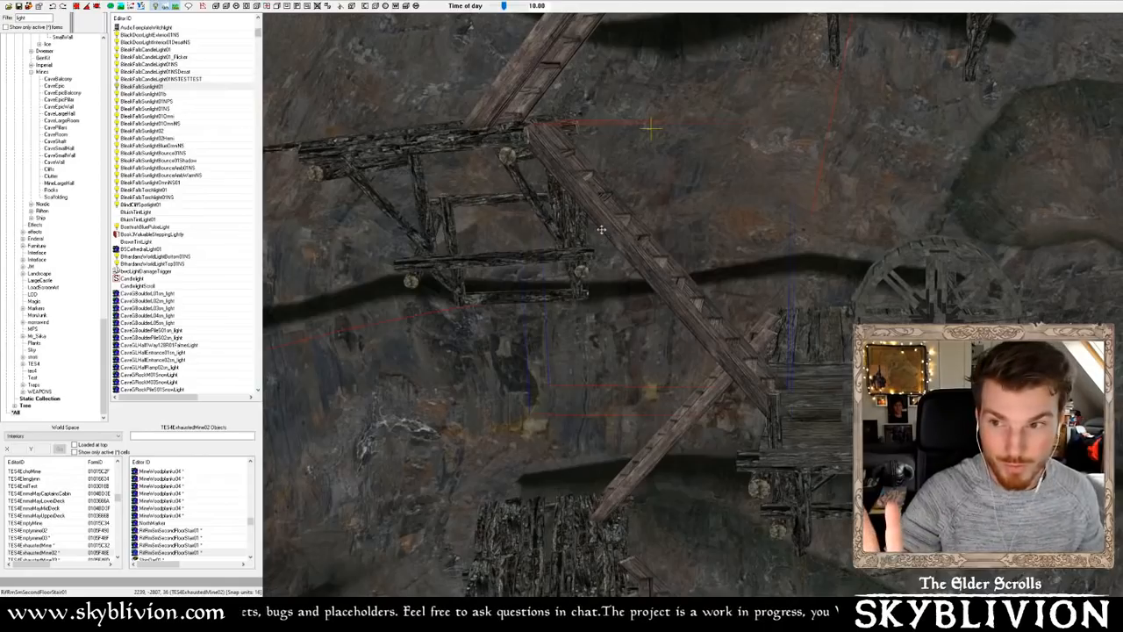
Examine the crane platform, its adjoining stairs and its log supports from above and from below
scroll(669, 271, "down", 1)
mouse_move(730, 332)
middle_mouse_down("shift")
mouse_move(785, 340)
mouse_move(741, 332)
middle_mouse_up("shift")
scroll(783, 342, "up", 3)
middle_click_drag(845, 303, 676, 247, "shift")
scroll(777, 320, "up", 3)
scroll(623, 282, "up", 3)
scroll(628, 260, "down", 3)
scroll(680, 245, "up", 3)
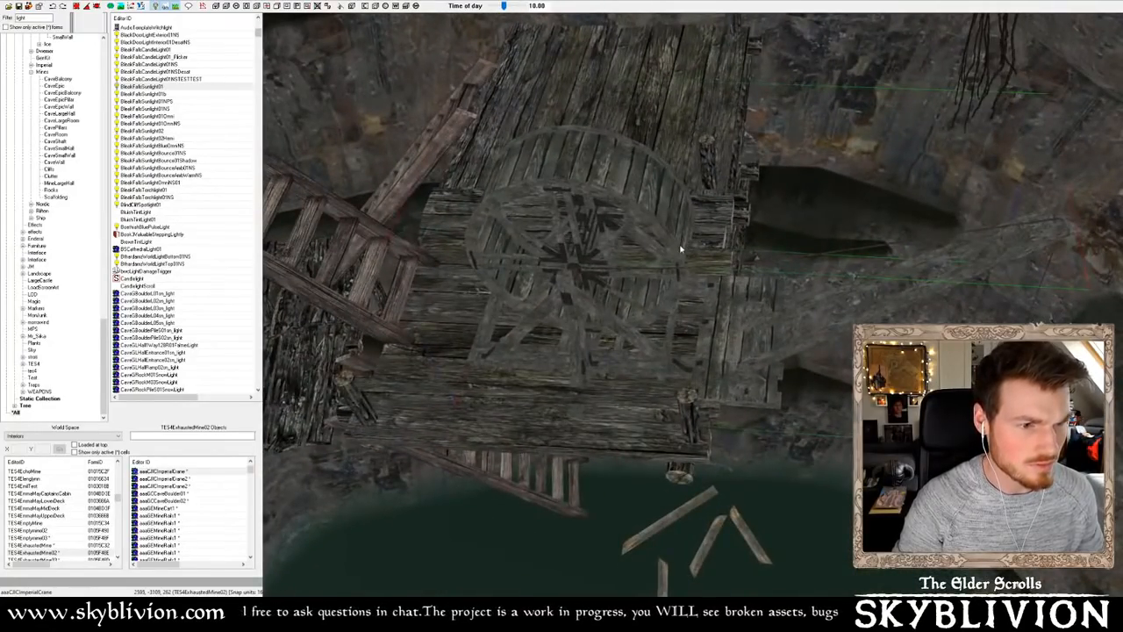
middle_click_drag(634, 197, 594, 154, "shift")
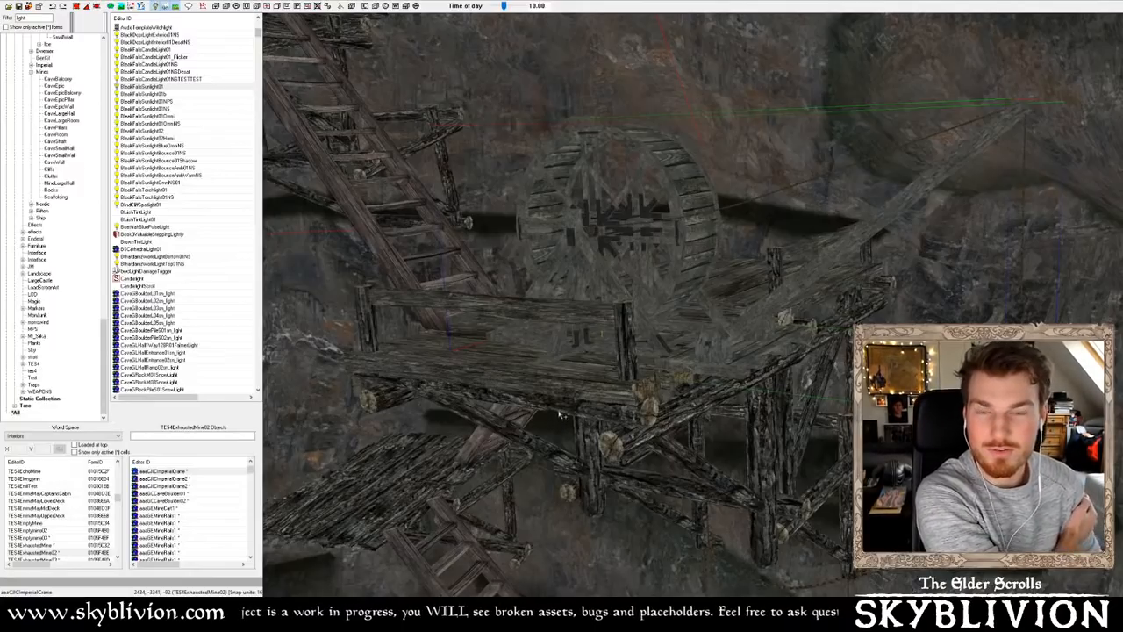
middle_click_drag(641, 267, 663, 285, "shift")
left_click(530, 291)
middle_click_drag(530, 290, 760, 235, "shift")
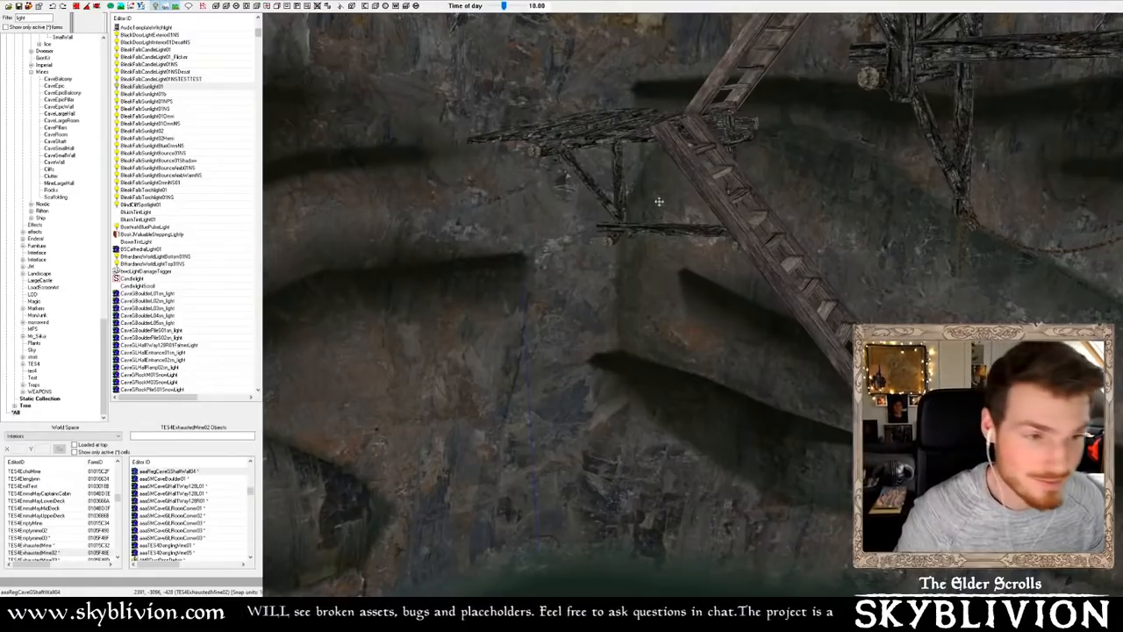
Duplicate the small plank landing's log supports and place the copy at the foot of the lowest stair, above the water
left_click(715, 197)
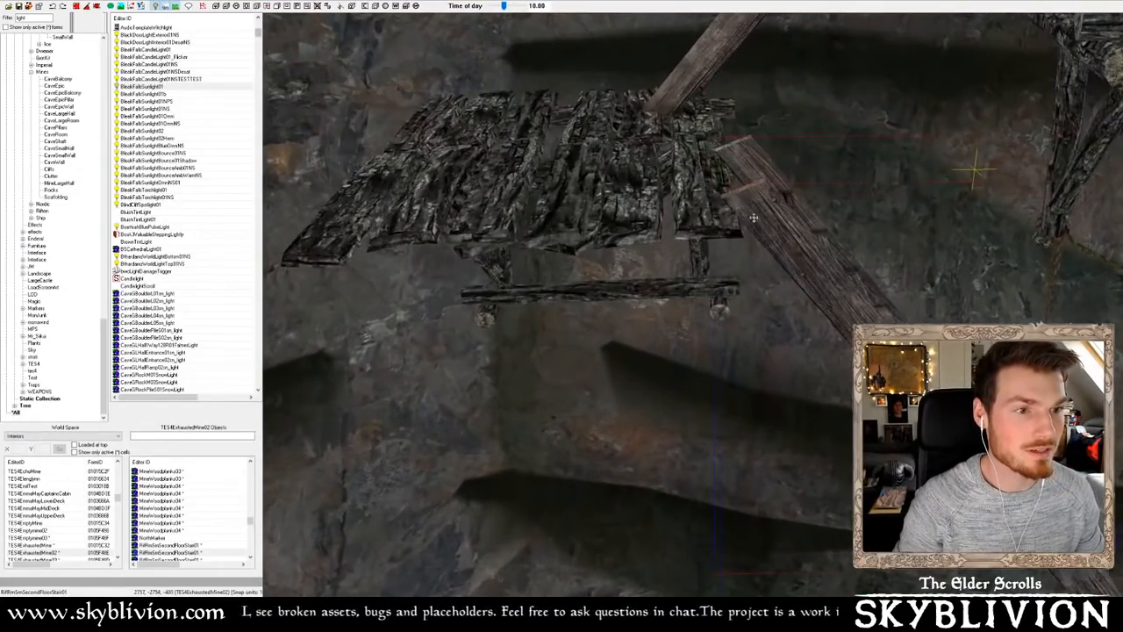
left_click(684, 181)
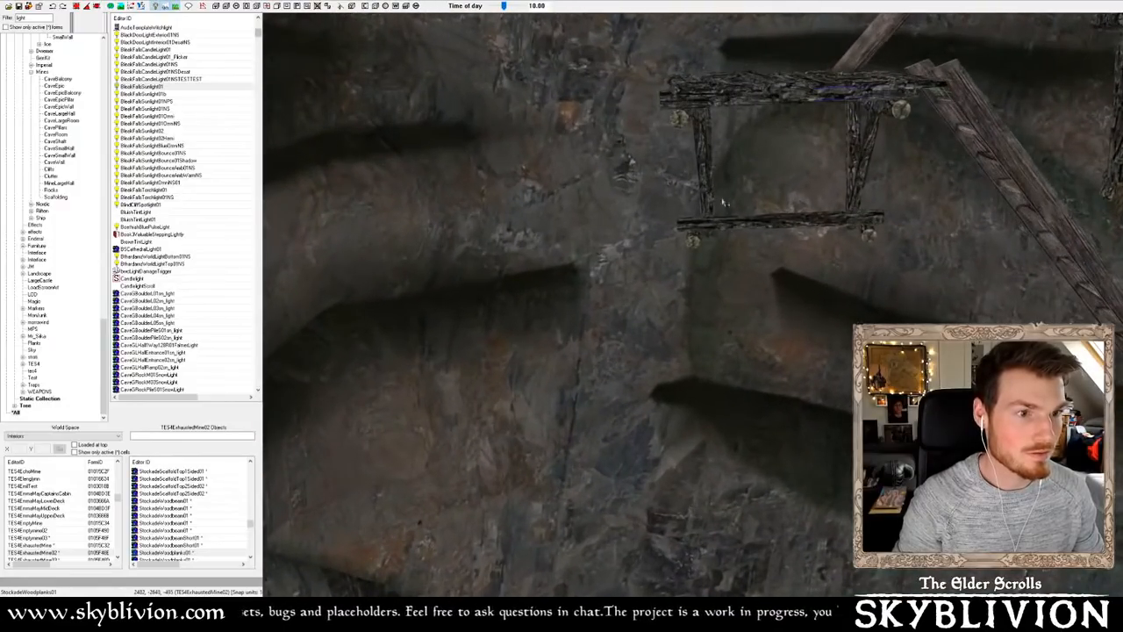
left_click(705, 172)
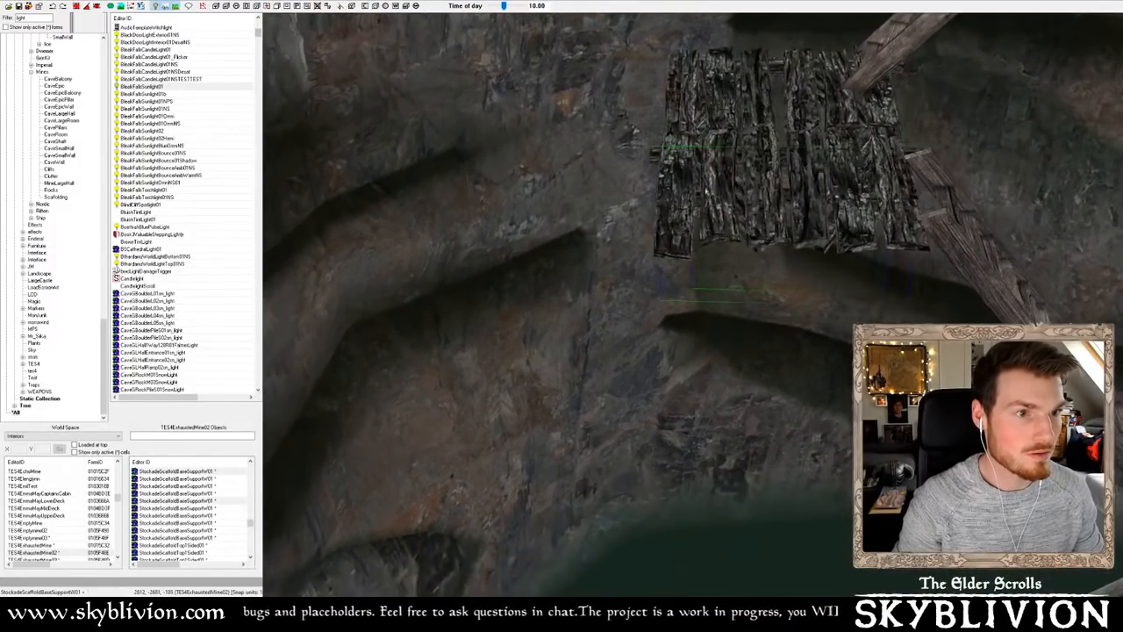
left_click(714, 132, "ctrl")
scroll(812, 118, "down", 2)
left_click(827, 110, "ctrl")
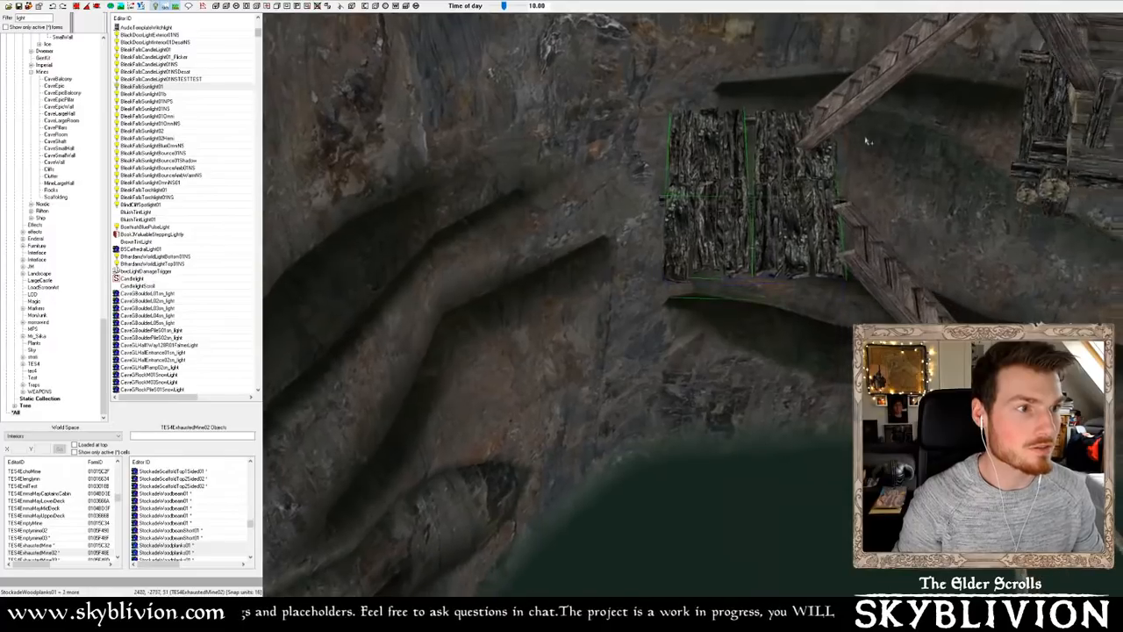
scroll(837, 139, "down", 4)
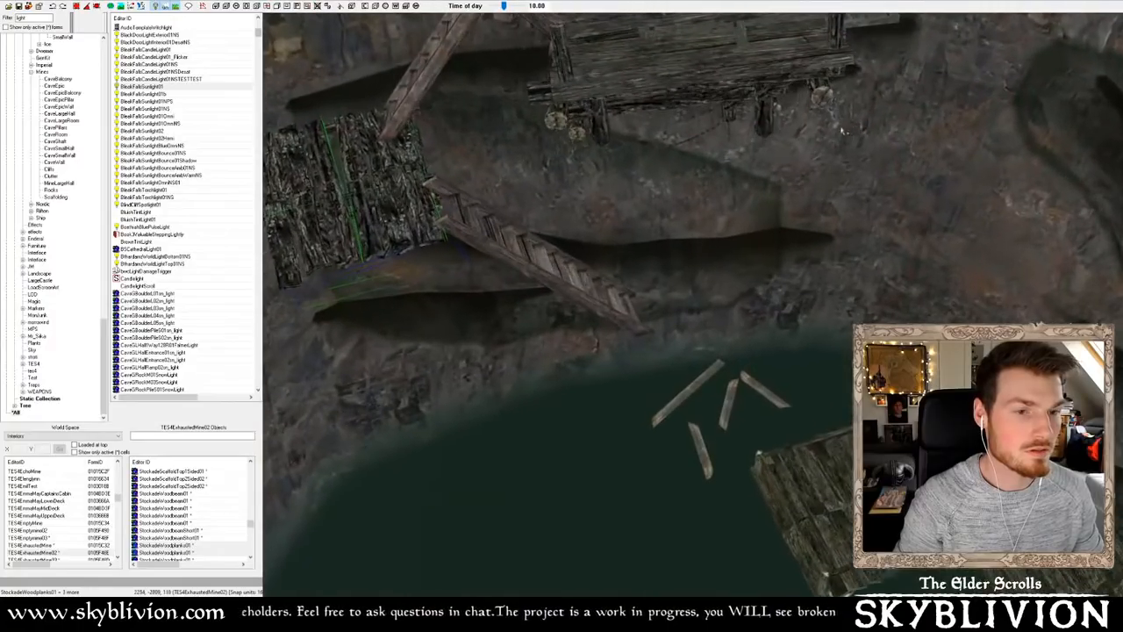
middle_click_drag(841, 130, 829, 130, "shift")
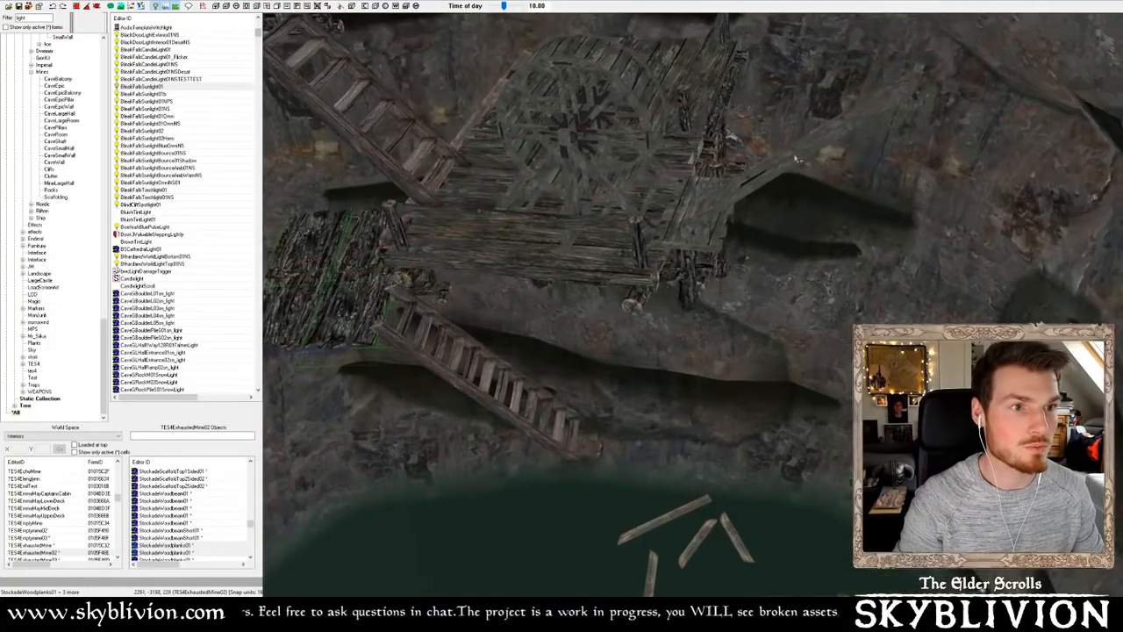
middle_click_drag(796, 158, 651, 182, "shift")
left_click(714, 223)
middle_click_drag(714, 223, 685, 273, "shift")
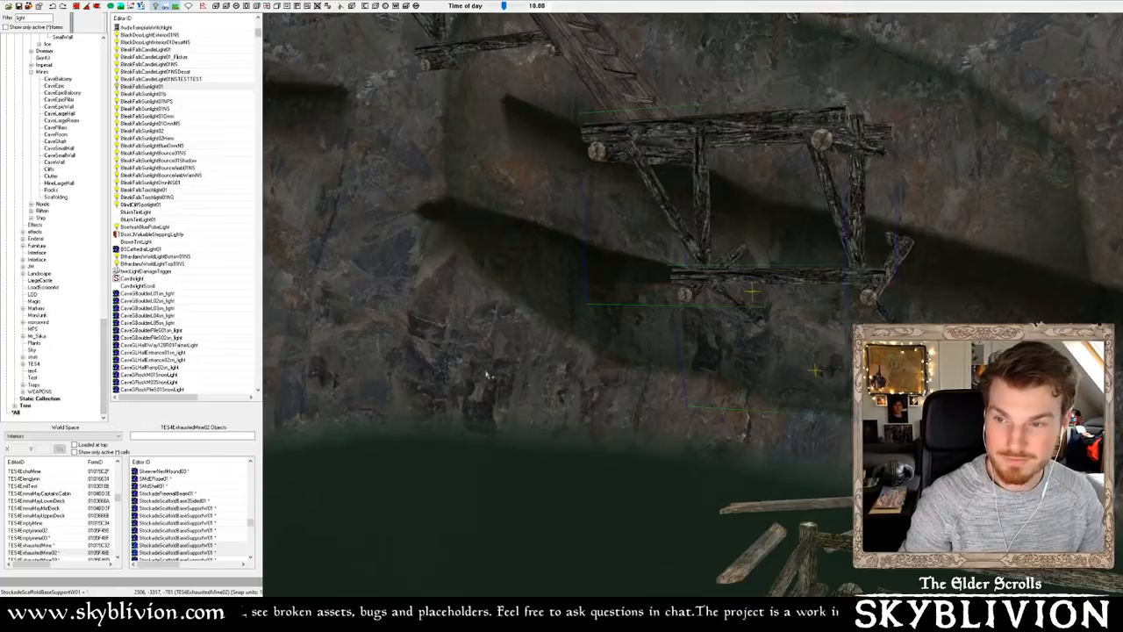
middle_click_drag(739, 349, 723, 368, "shift")
middle_click_drag(664, 241, 662, 323, "shift")
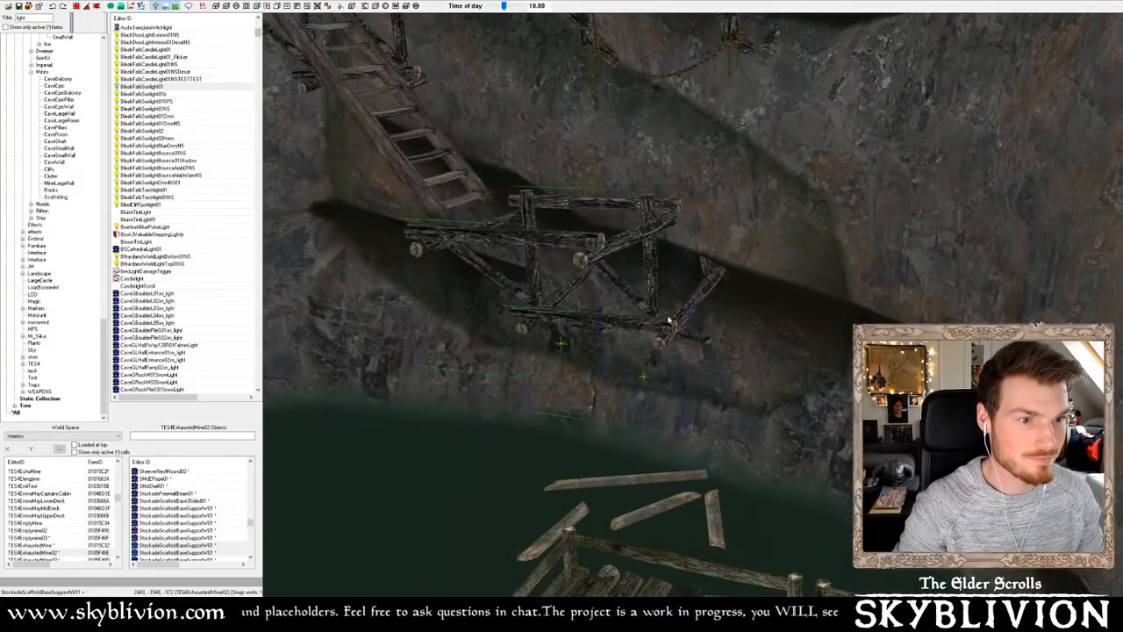
Turn the copied log supports slightly and adjust their height to suit the foot of the lowest stair
right_click_drag(669, 320, 676, 320)
middle_click_drag(676, 320, 662, 209, "shift")
key("z")
left_click_drag(662, 208, 664, 212)
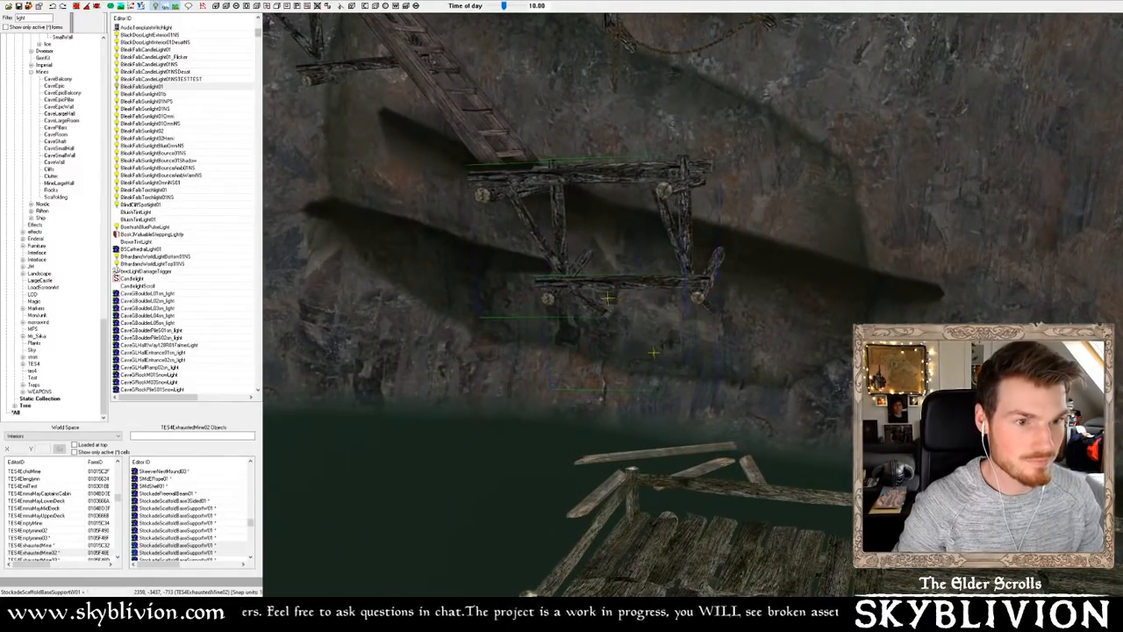
middle_click_drag(664, 212, 641, 174, "shift")
middle_click_drag(613, 223, 593, 237, "shift")
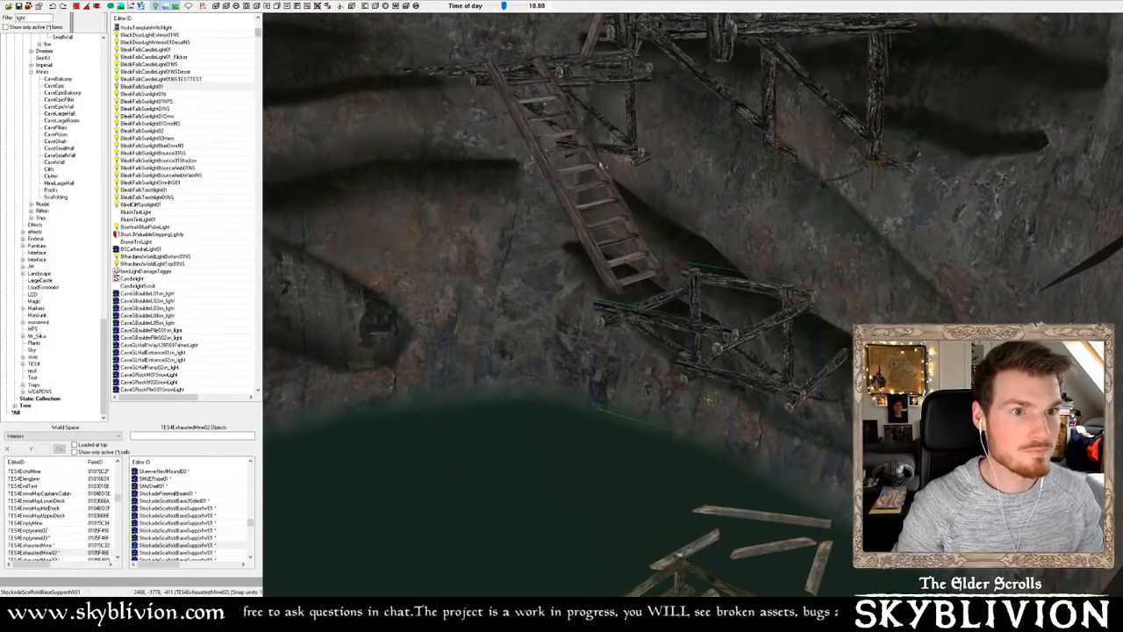
Check the base object of the crane platform's scaffold top and filter the object list by "stockade"
middle_click_drag(628, 168, 732, 125, "shift")
left_click(731, 114)
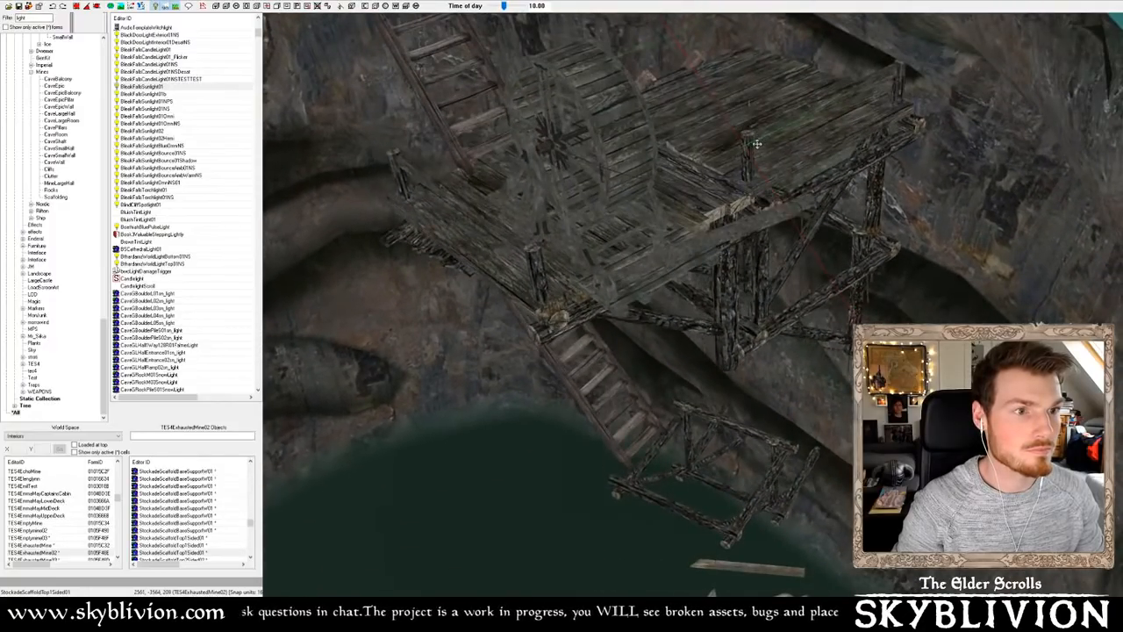
double_click(756, 144)
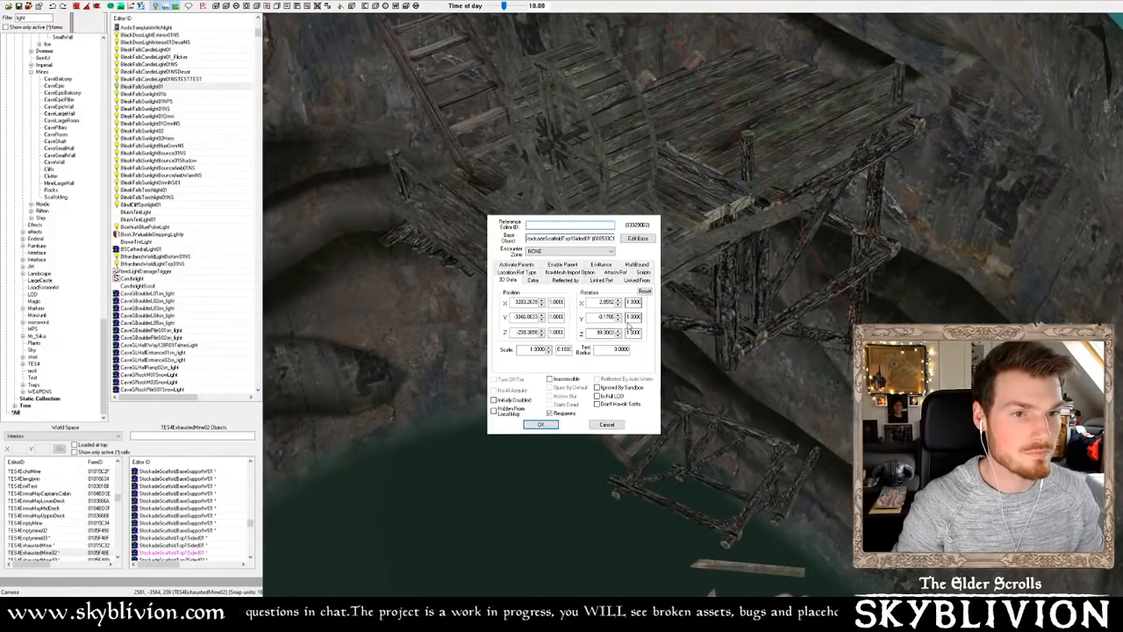
left_click(609, 426)
double_click(34, 19)
type("de")
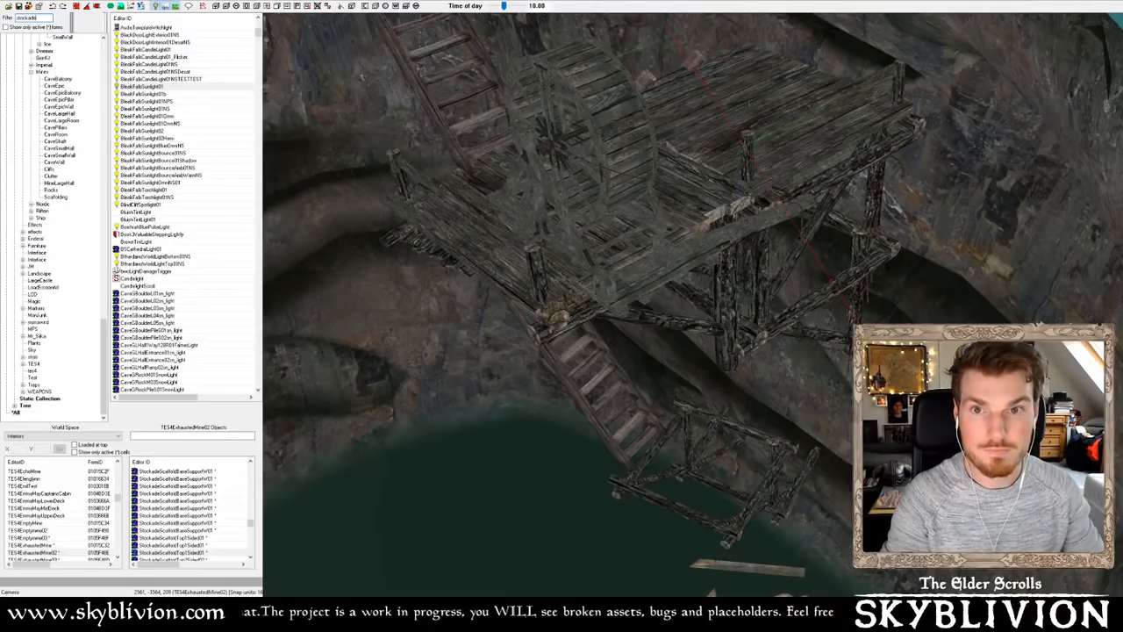
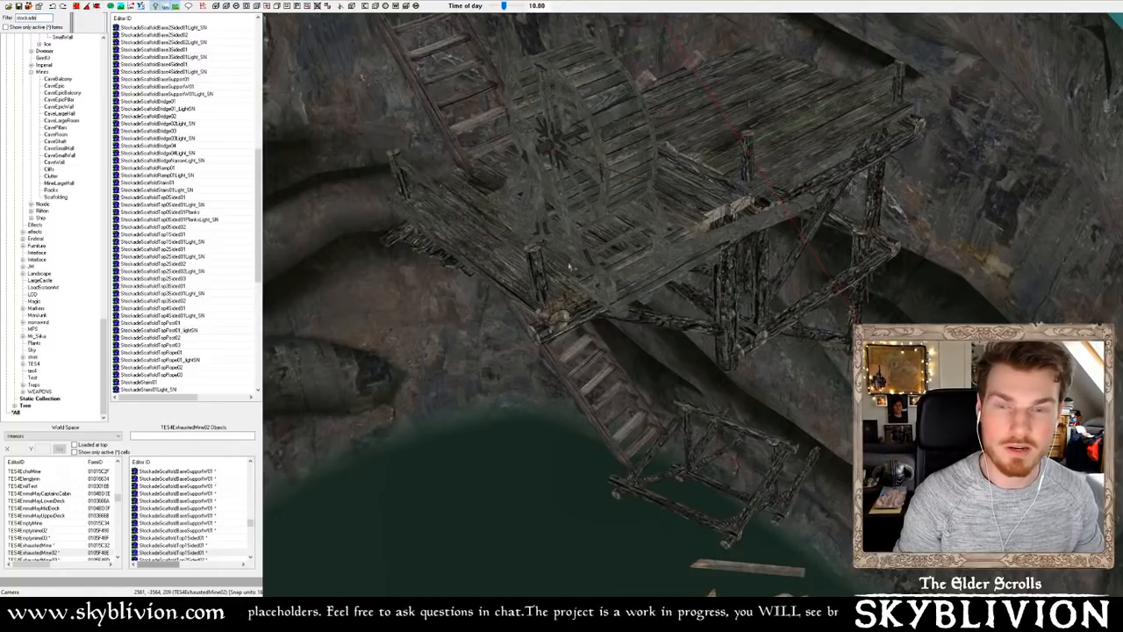
Inspect the crane platform's scaffold top, then select the bare log supports at the foot of the lowest stair
left_click(757, 201)
key("shift")
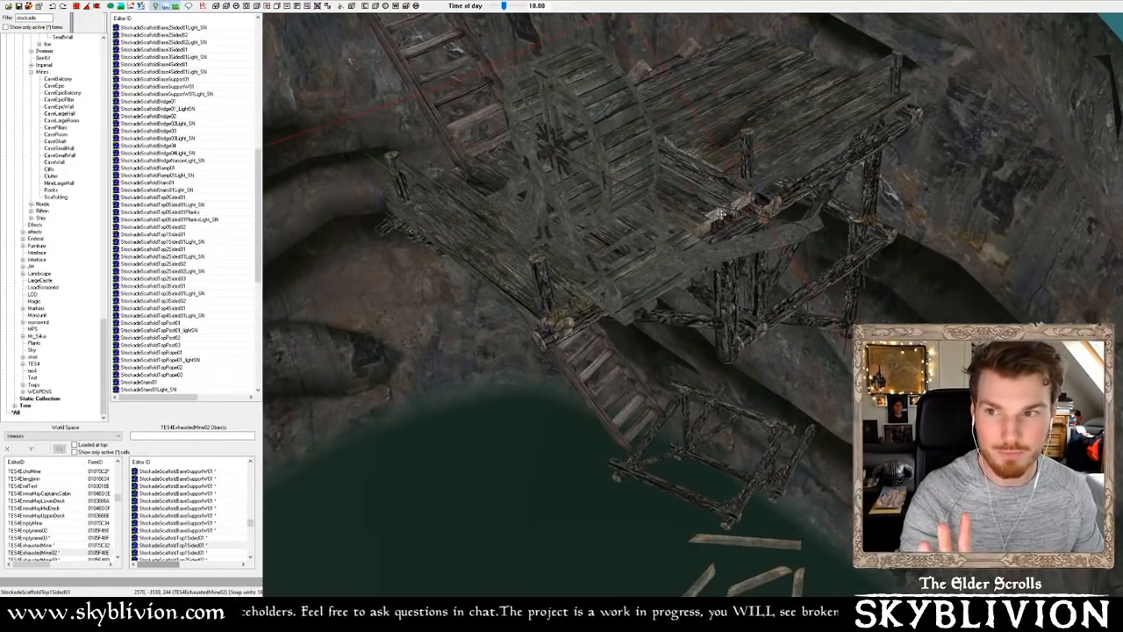
key("shift")
key("shift")
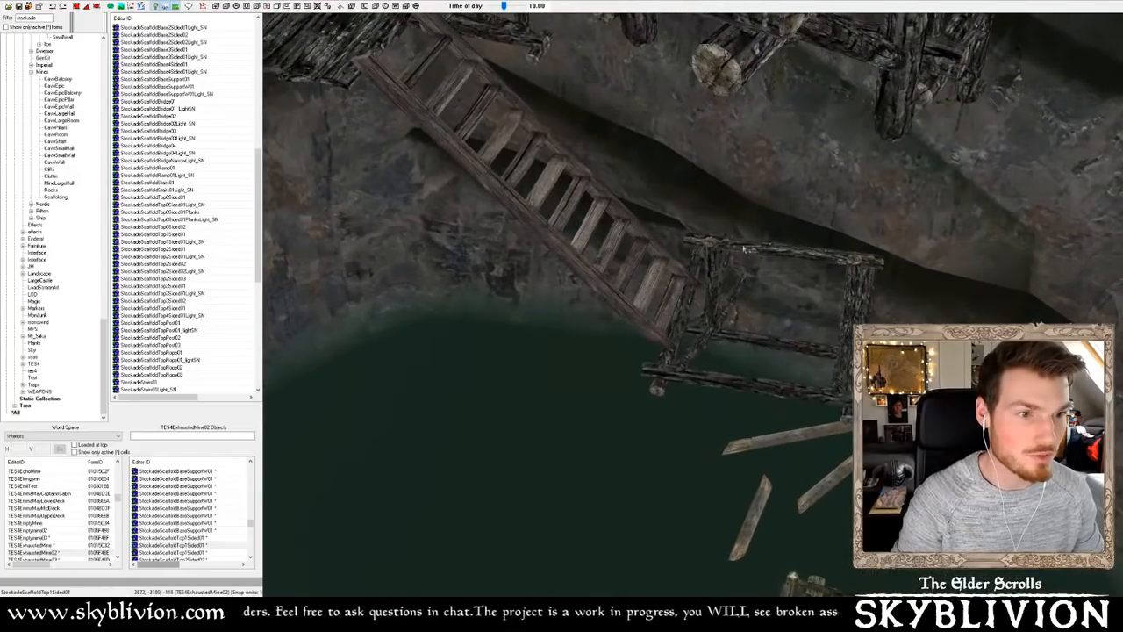
left_click(683, 235)
scroll(682, 235, "up", 2)
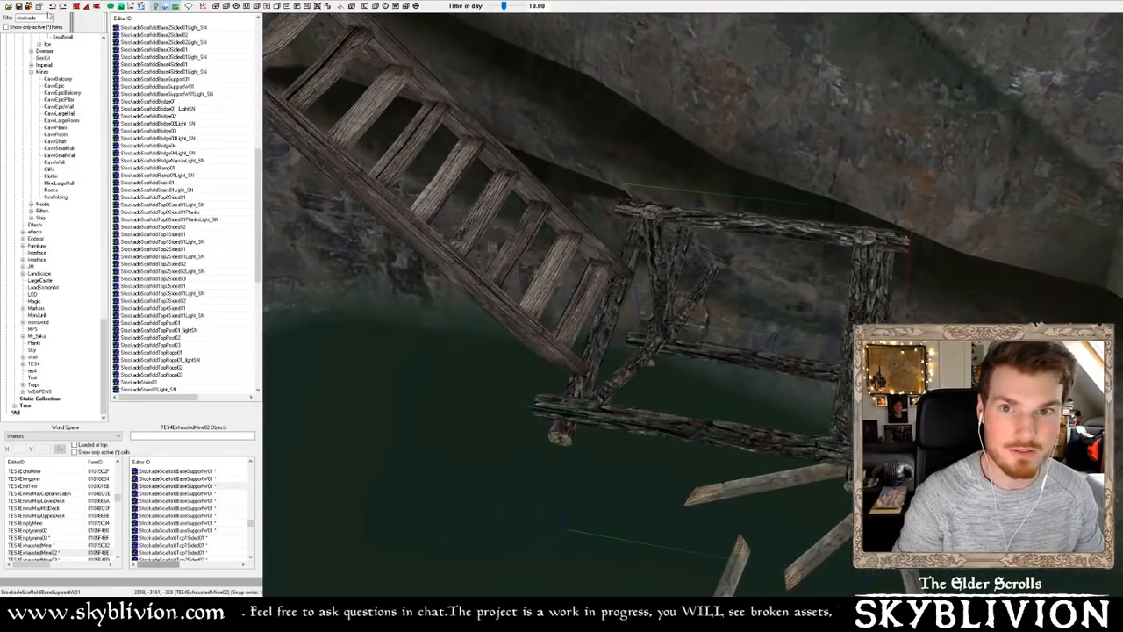
Preview the StockadeScaffoldBase0Sided pieces with the preview's ground plane turned off
scroll(185, 58, "up", 5)
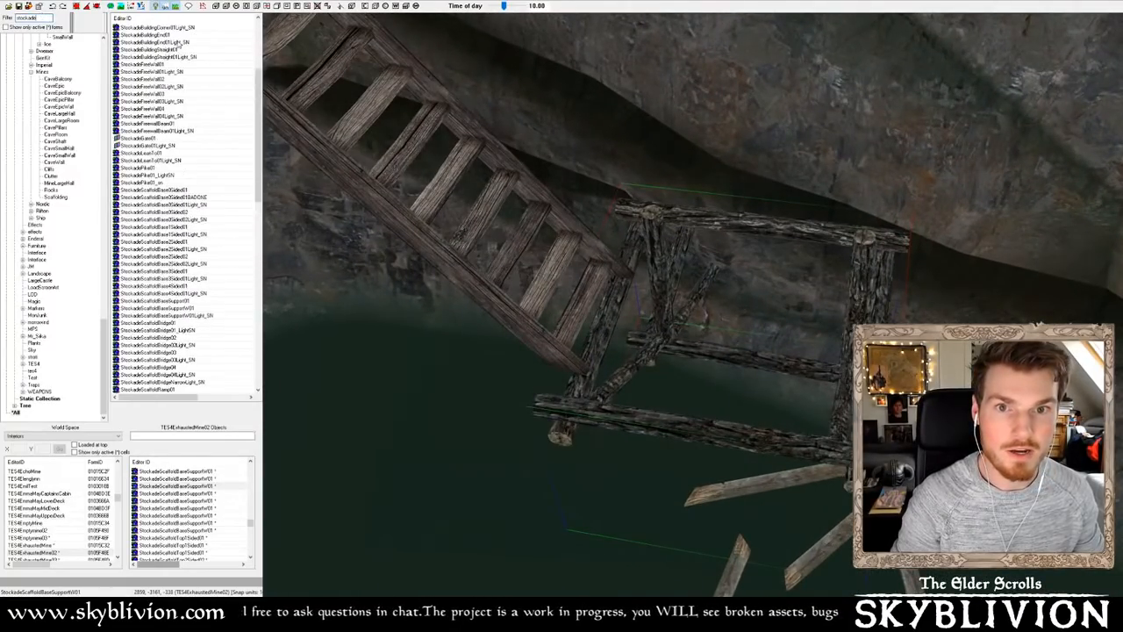
left_click(175, 79)
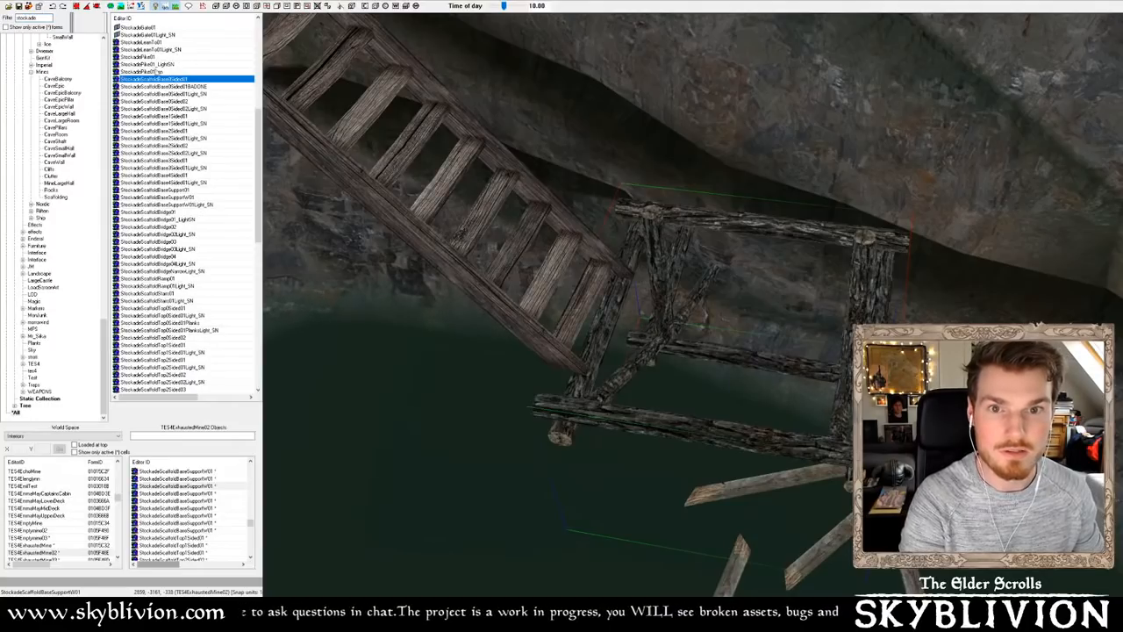
left_click(11, 3)
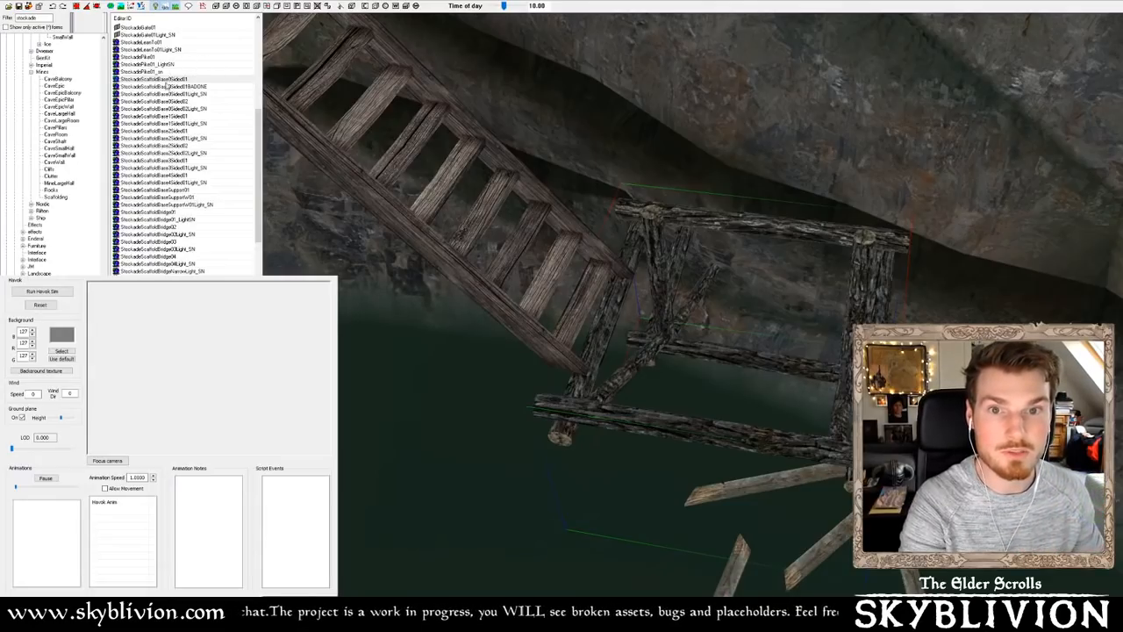
left_click(163, 86)
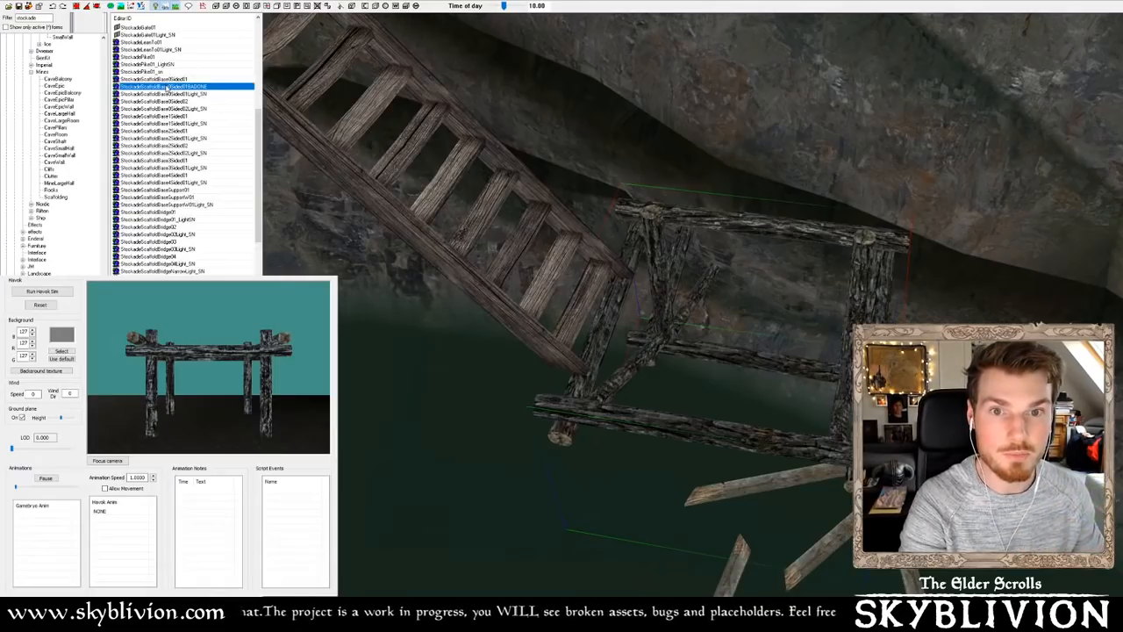
left_click(22, 417)
left_click(172, 100)
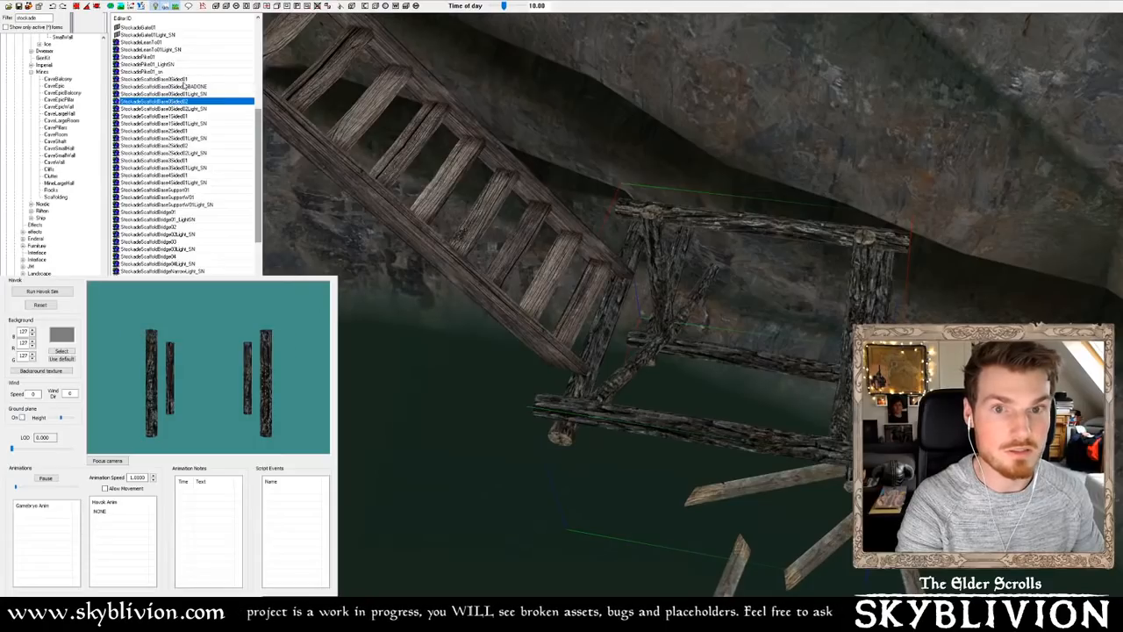
Preview StockadeFreeWall01 and the neighbouring stockade building end and straight pieces as possible landing planks
scroll(183, 85, "up", 5)
left_click(162, 87)
left_click(156, 66)
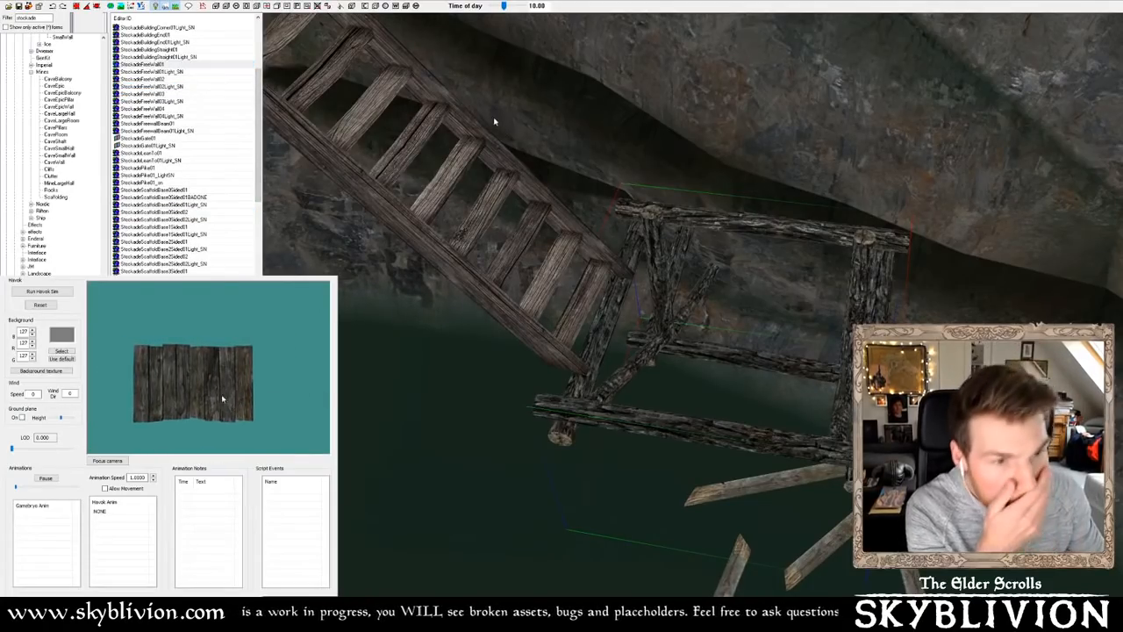
left_click(161, 53)
left_click(168, 42)
left_click(172, 66)
left_click(166, 43)
left_click(163, 35)
left_click(166, 49)
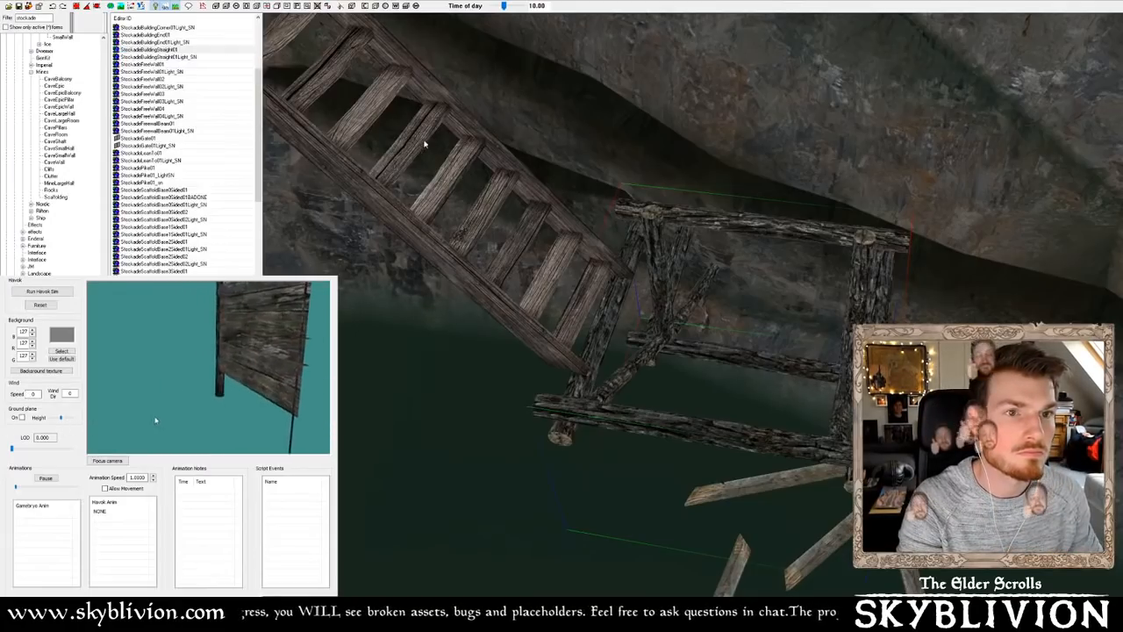
Preview the stockade pieces in order from StockadeBarrier01 through the bridge and building pieces to StockadeFreeWall03
scroll(219, 97, "up", 5)
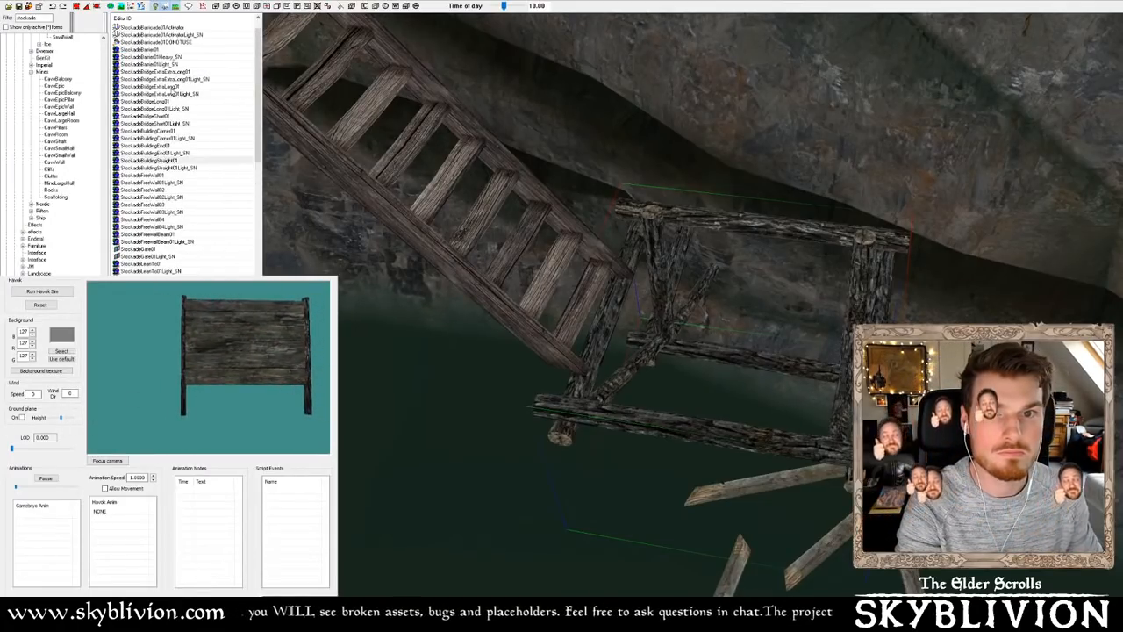
left_click(185, 49)
key("Down")
key("Down")
key("Down")
key("Down")
key("Down")
key("Down")
key("Down")
key("Down")
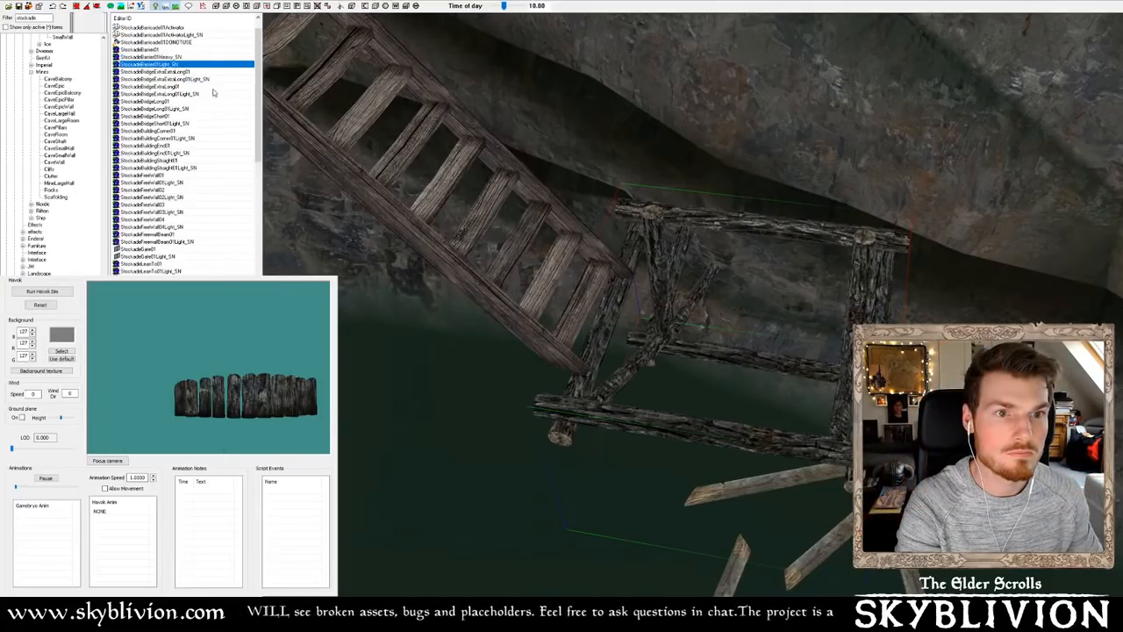
key("Down")
key("Down")
key("Down")
key("Down")
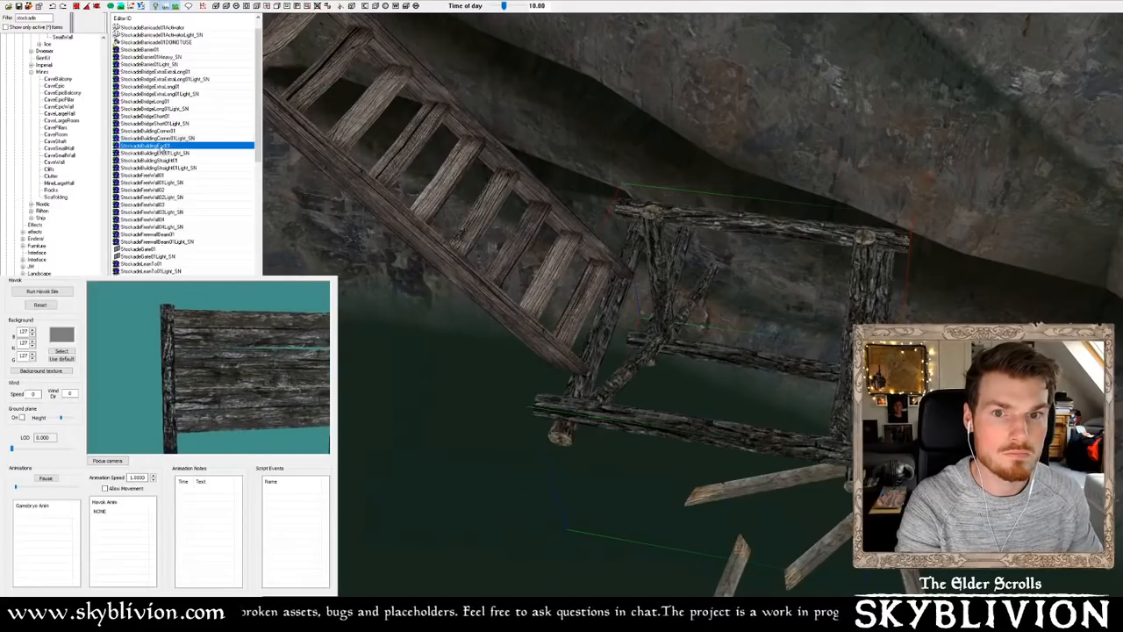
key("Down")
key("Down")
key("Down")
key("Down")
key("Down")
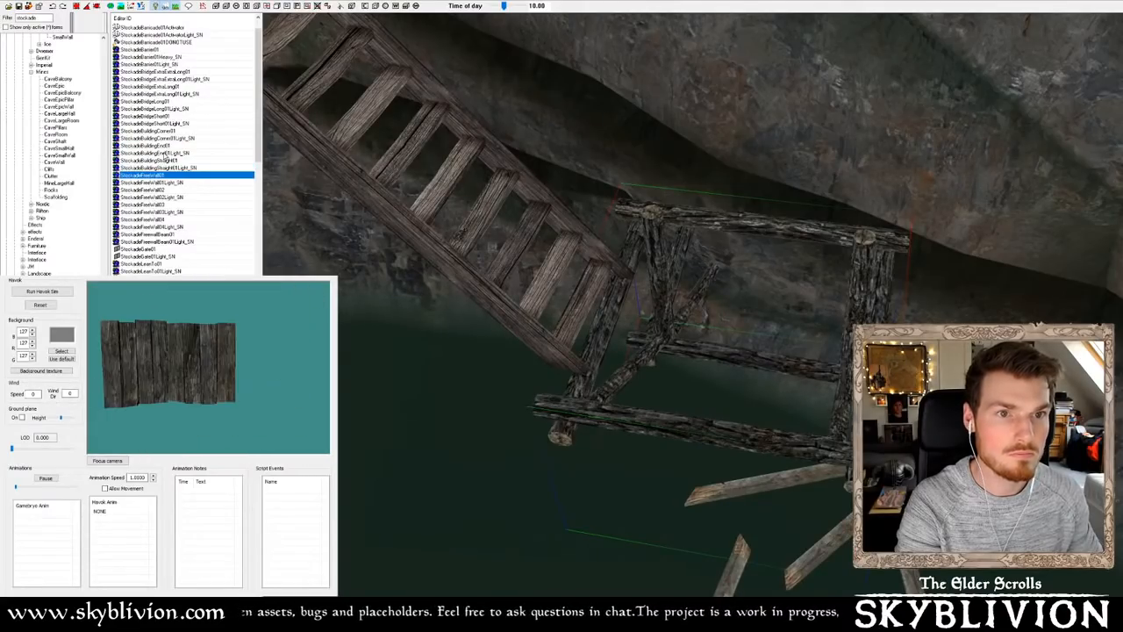
key("Down")
key("Down")
key("Down")
key("Down")
key("Down")
key("Down")
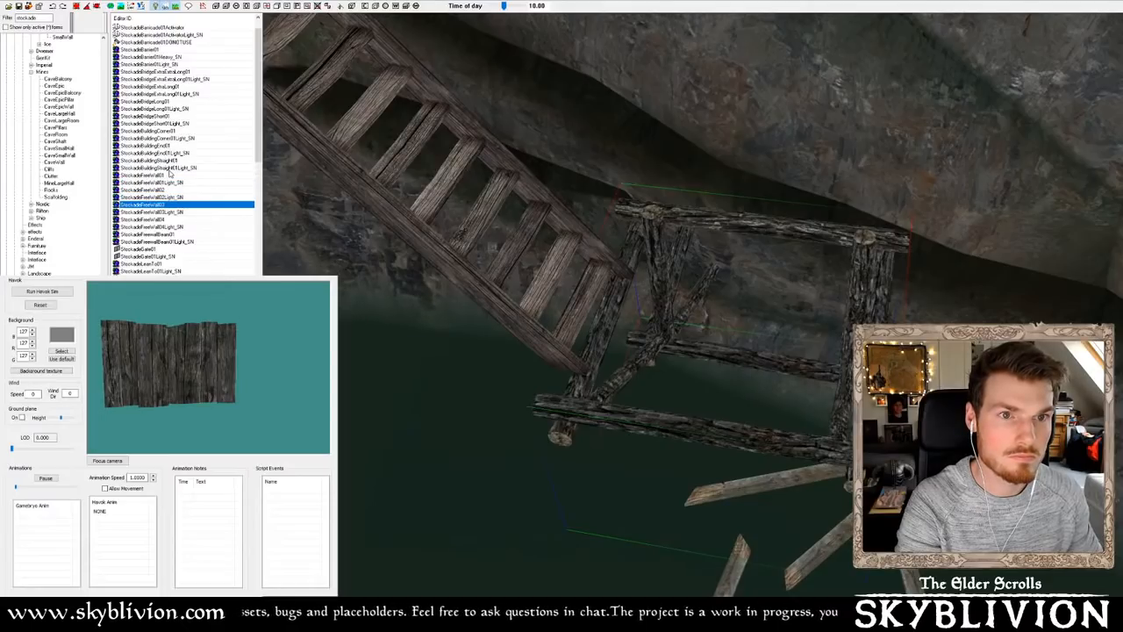
Compare the StockadeFreeWall variants with the free wall beam and lean-to pieces, and settle on StockadeFreeWall04
key("Down")
key("Down")
key("Up")
key("Up")
key("Up")
key("Down")
key("Down")
key("Down")
key("Up")
key("Up")
key("Up")
key("Up")
key("Up")
key("Up")
key("Up")
key("Up")
key("Up")
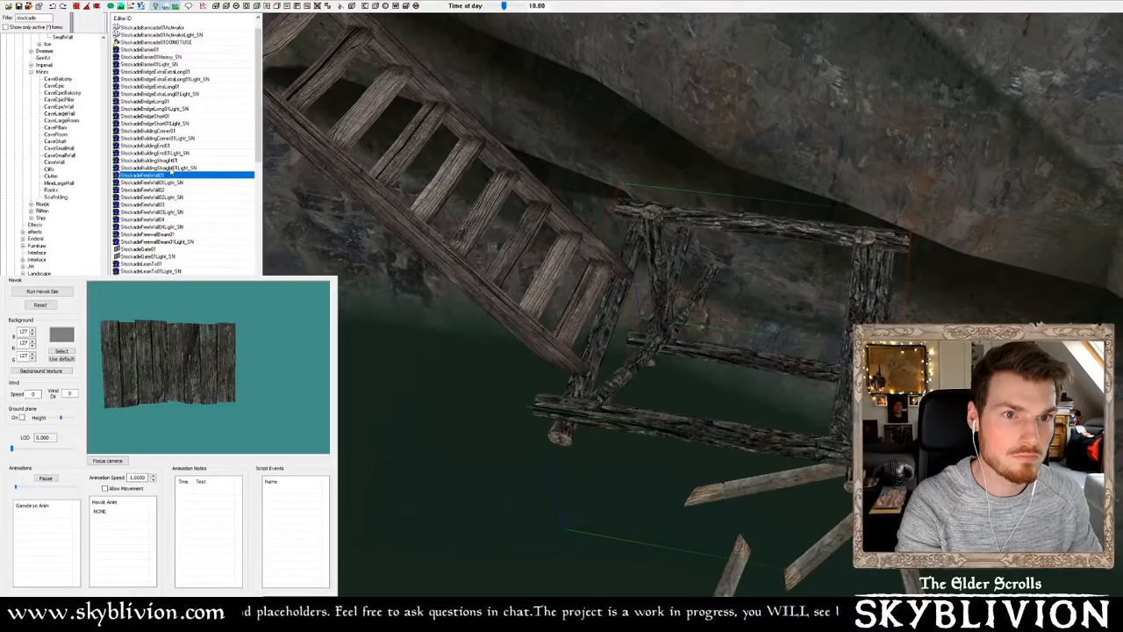
key("Down")
key("Down")
key("Down")
key("Down")
key("Down")
key("Down")
key("Down")
key("Down")
key("Down")
key("Down")
key("Down")
key("Down")
key("Down")
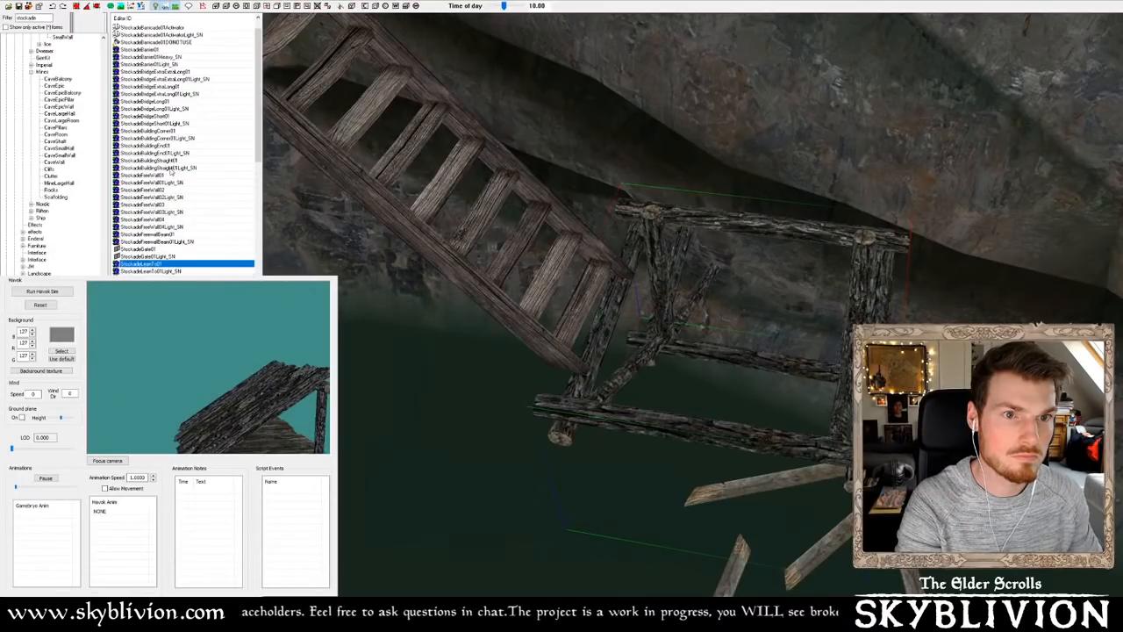
key("Up")
key("Up")
key("Up")
key("Up")
key("Up")
key("Up")
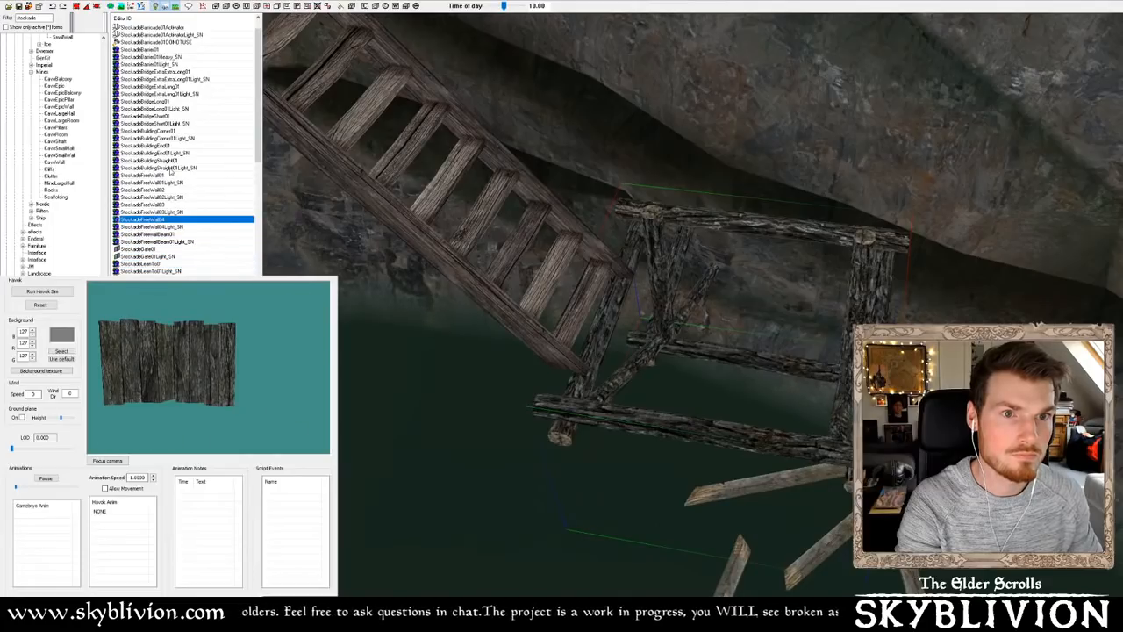
Try placing StockadeFreeWall04 on the small plank landing beside the stairs
scroll(645, 155, "down", 1)
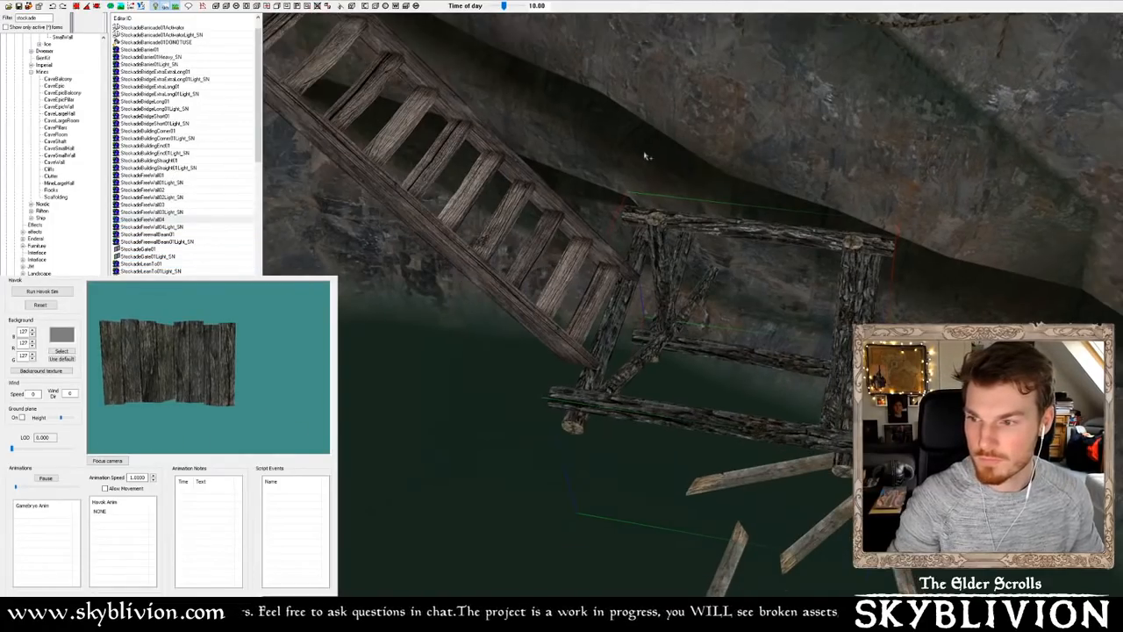
middle_click_drag(674, 153, 747, 131)
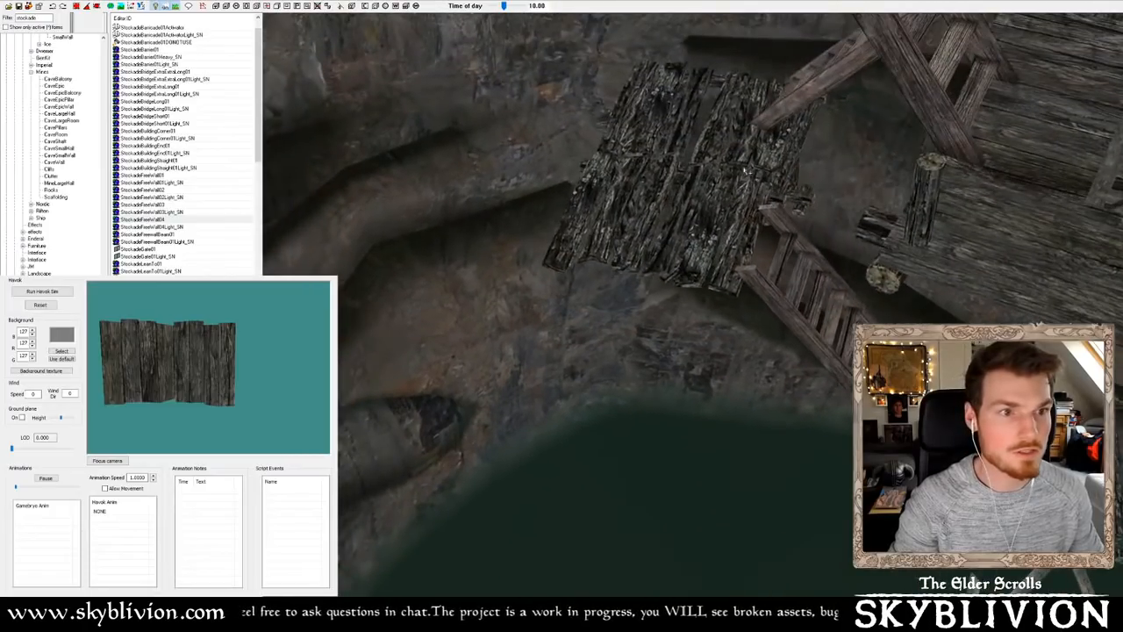
middle_click_drag(675, 150, 598, 286, "shift")
scroll(631, 294, "up", 2)
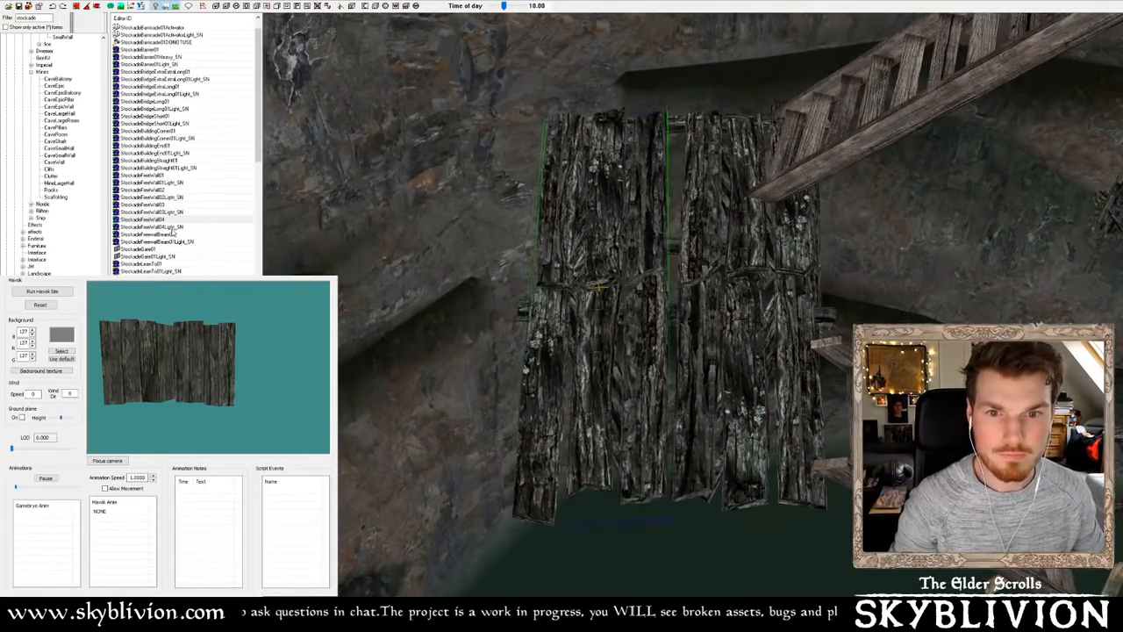
left_click_drag(162, 221, 577, 255)
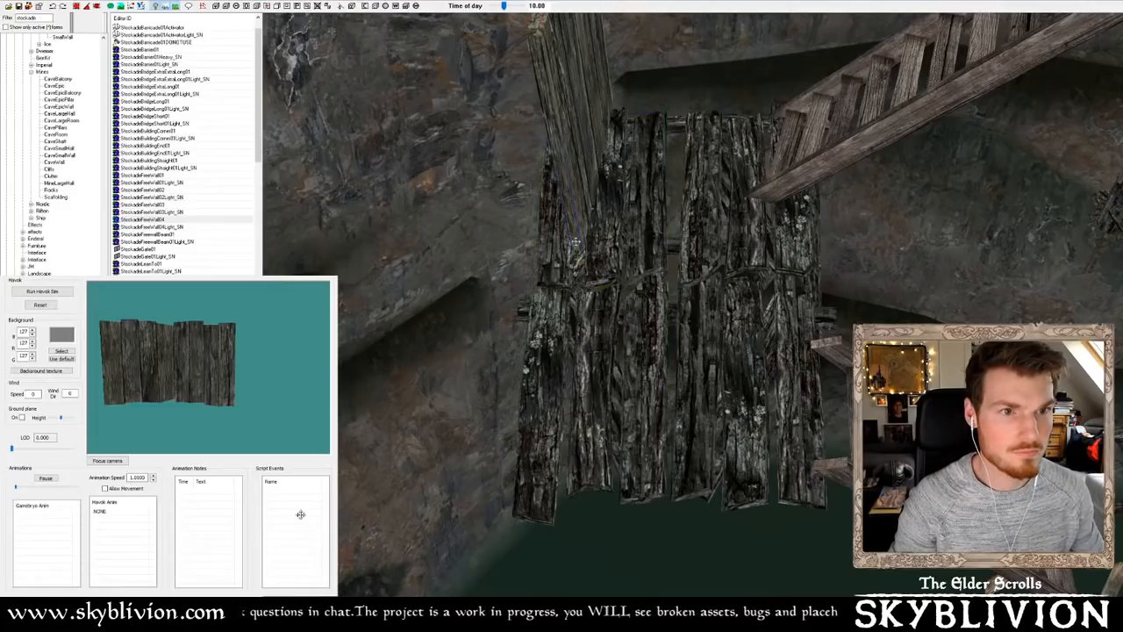
scroll(576, 241, "down", 1)
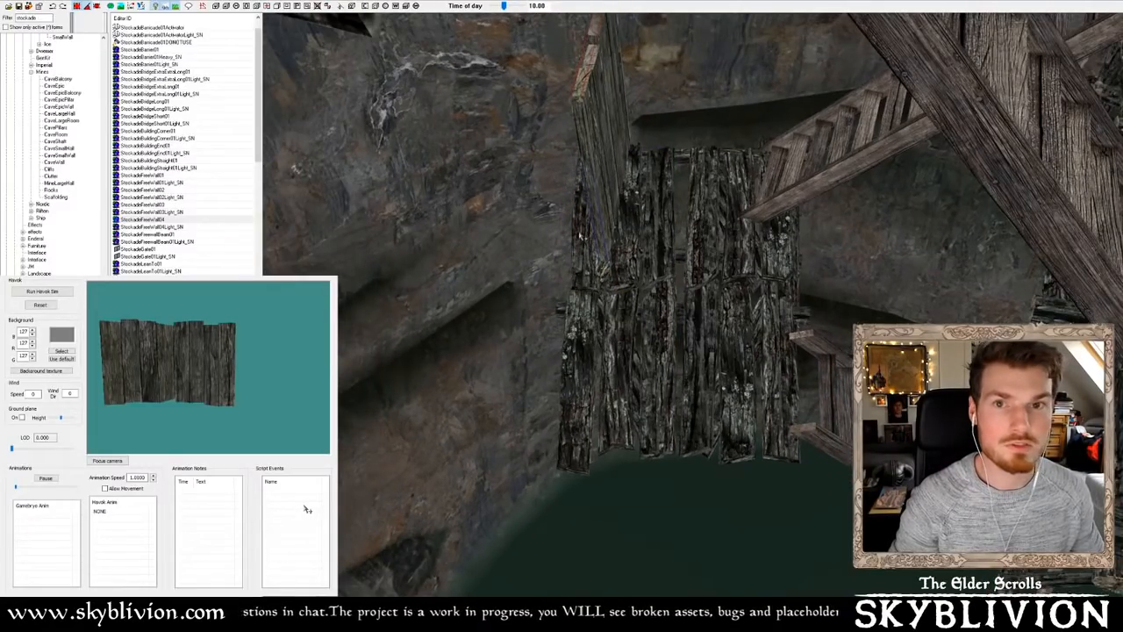
key("Delete")
key("ctrl+z")
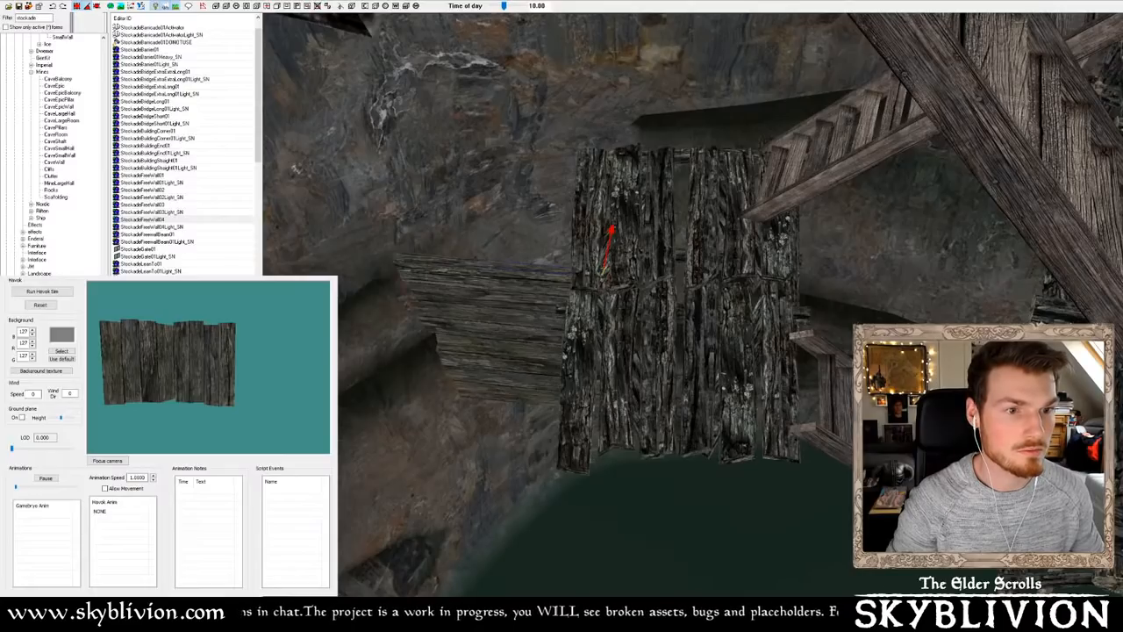
Rotate the wall panel so it lies flat and slide it over the small landing's planks
right_click_drag(599, 239, 603, 268)
left_click_drag(568, 250, 611, 484)
mouse_move(531, 394)
right_mouse_down()
mouse_move(613, 394)
mouse_move(541, 396)
right_mouse_up()
middle_click_drag(541, 396, 614, 398, "shift")
scroll(615, 397, "down", 2)
middle_click_drag(691, 391, 704, 366, "shift")
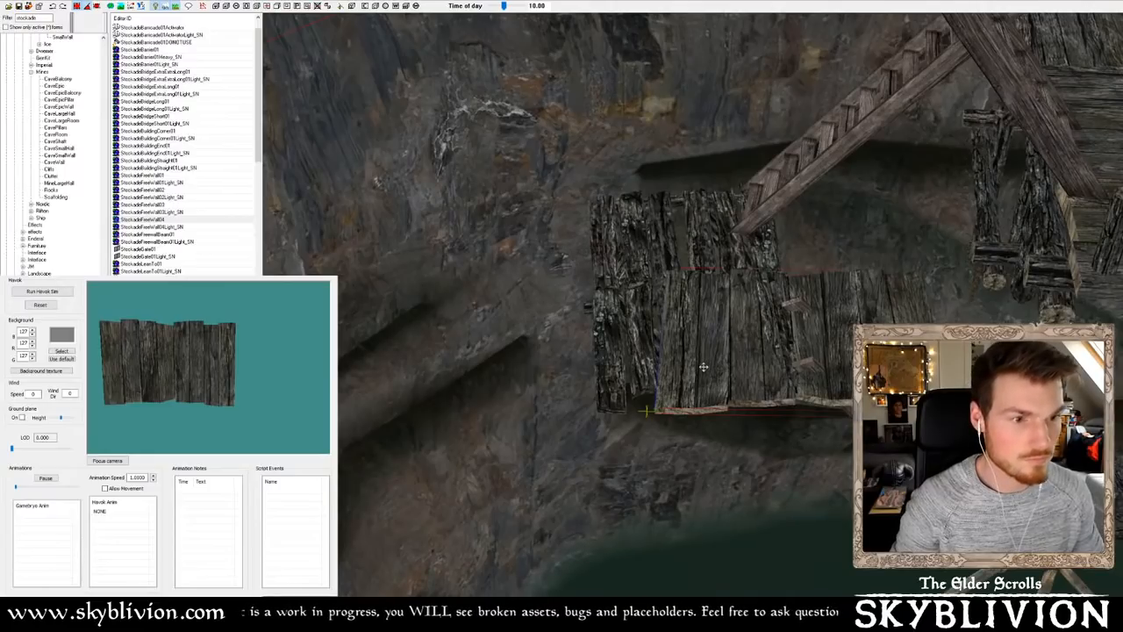
left_click_drag(704, 367, 572, 366)
Delete the two original plank sections from the small landing's log supports
mouse_move(644, 267)
middle_mouse_down("shift")
mouse_move(645, 235)
mouse_move(646, 269)
middle_mouse_up("shift")
left_click(653, 238)
key("Delete")
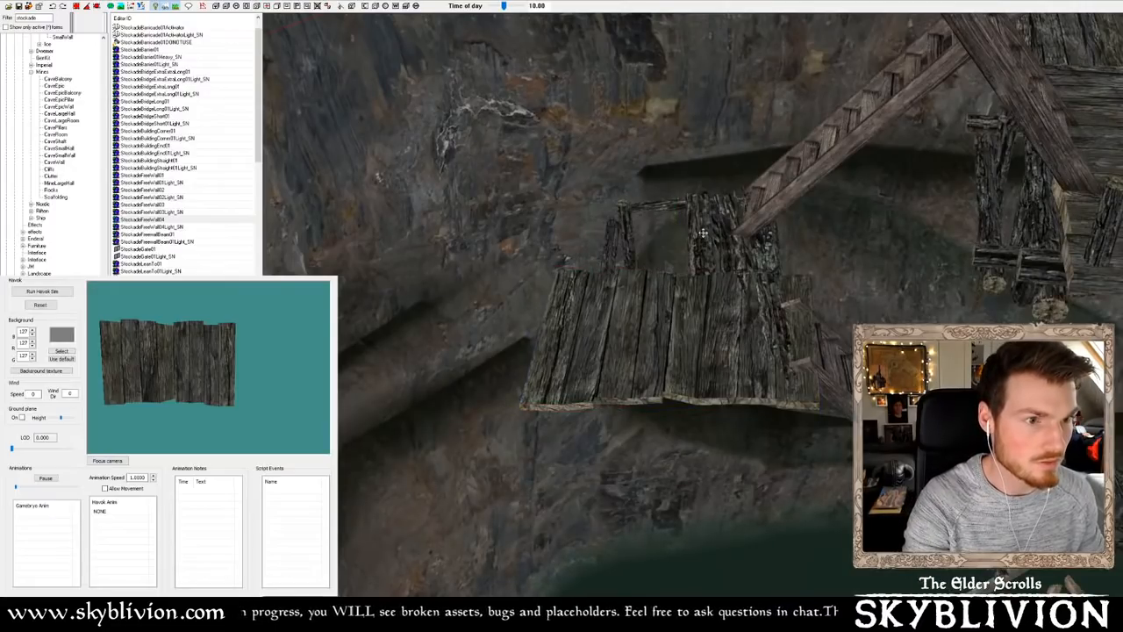
left_click(704, 234)
key("Delete")
Turn the wall panel and fit it as a floor on the small landing's log supports below the stair
left_click(665, 314)
middle_click_drag(665, 314, 663, 343, "shift")
right_click_drag(663, 343, 645, 393)
middle_click_drag(645, 394, 670, 138)
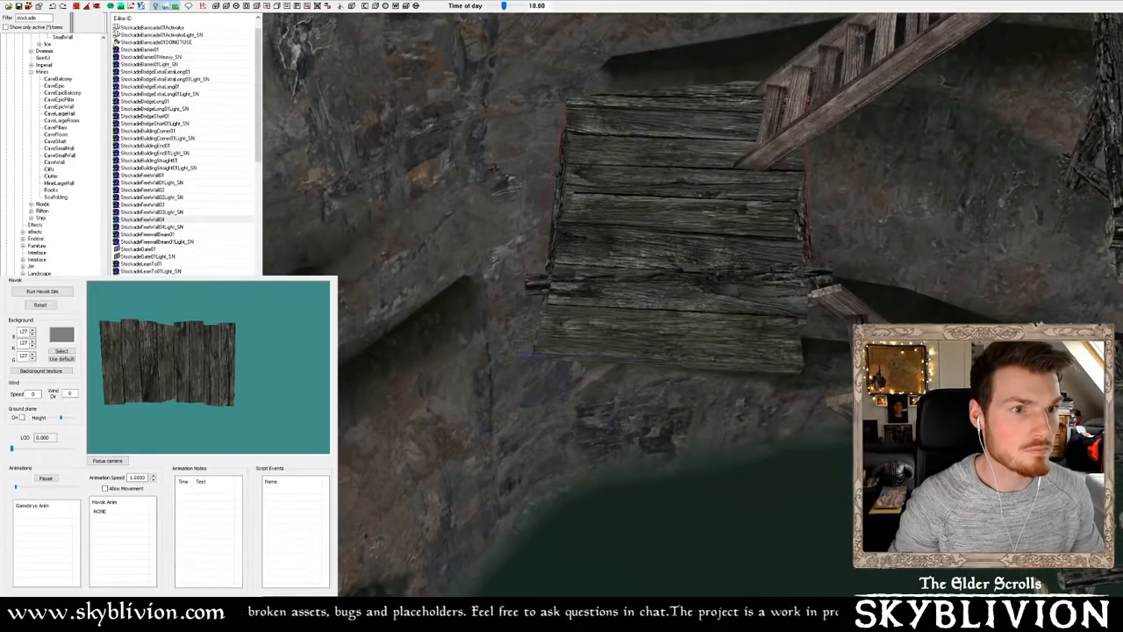
right_click_drag(669, 138, 588, 138)
left_click_drag(676, 201, 663, 177)
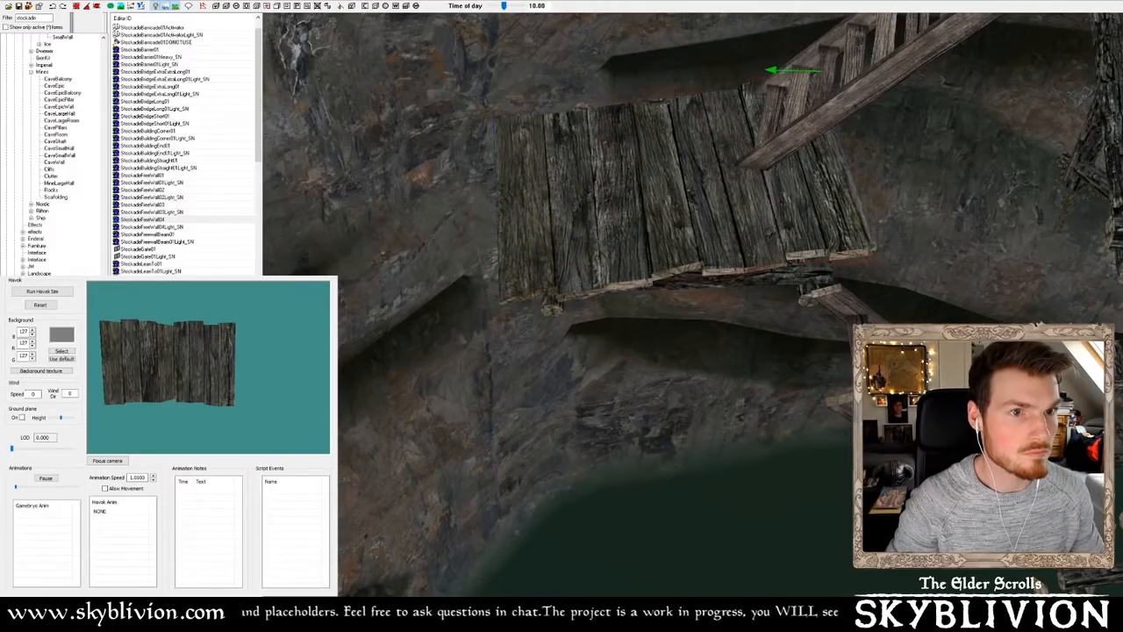
middle_click_drag(663, 177, 650, 237, "shift")
left_click_drag(877, 208, 645, 273)
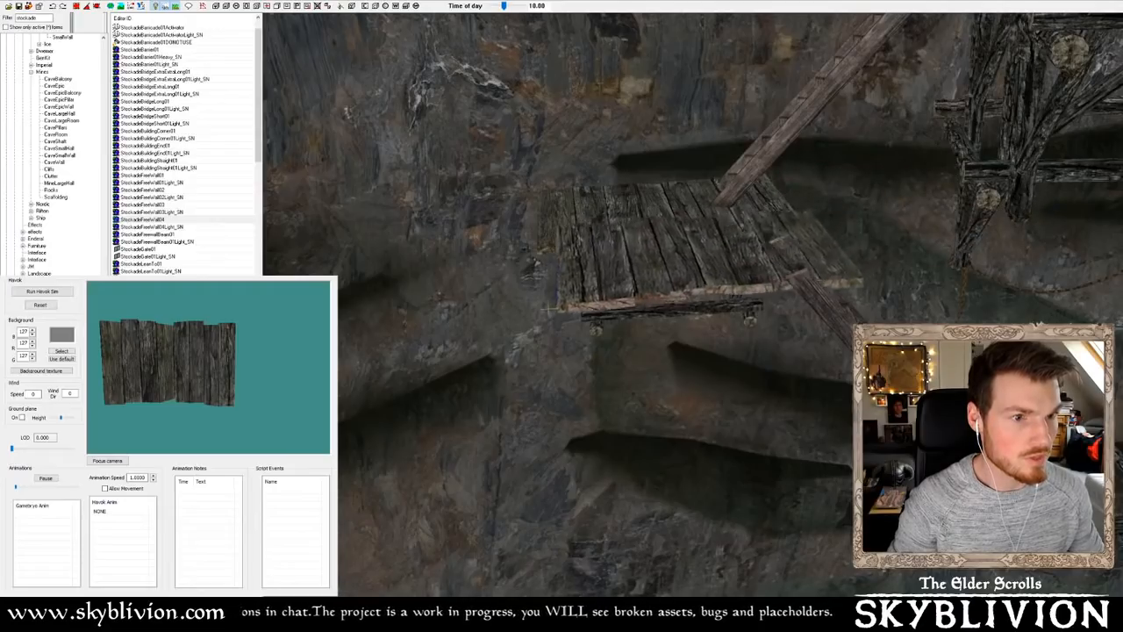
Undo the small landing's floor replacement and delete the placed wall panel
middle_click_drag(554, 306, 715, 483, "shift")
middle_click_drag(794, 246, 597, 268, "shift")
key("ctrl+z")
key("ctrl+z")
key("ctrl+z")
key("ctrl+z")
key("ctrl+z")
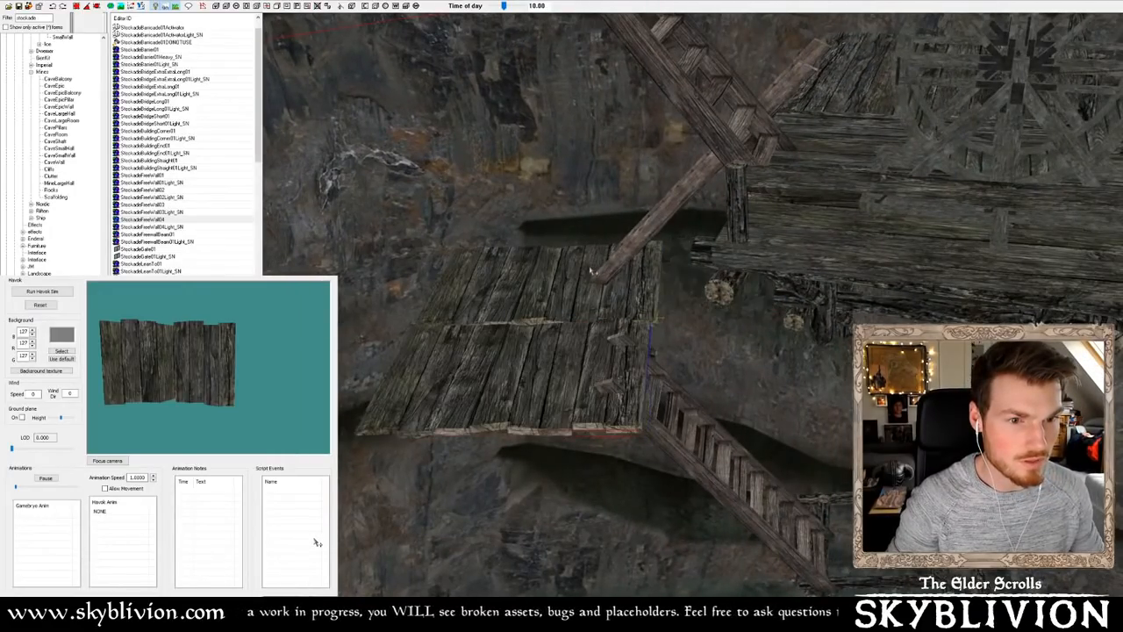
key("ctrl+z")
key("ctrl+z")
key("ctrl+z")
key("ctrl+z")
key("ctrl+z")
key("ctrl+z")
key("ctrl+z")
key("ctrl+z")
key("ctrl+z")
key("ctrl+z")
key("ctrl+z")
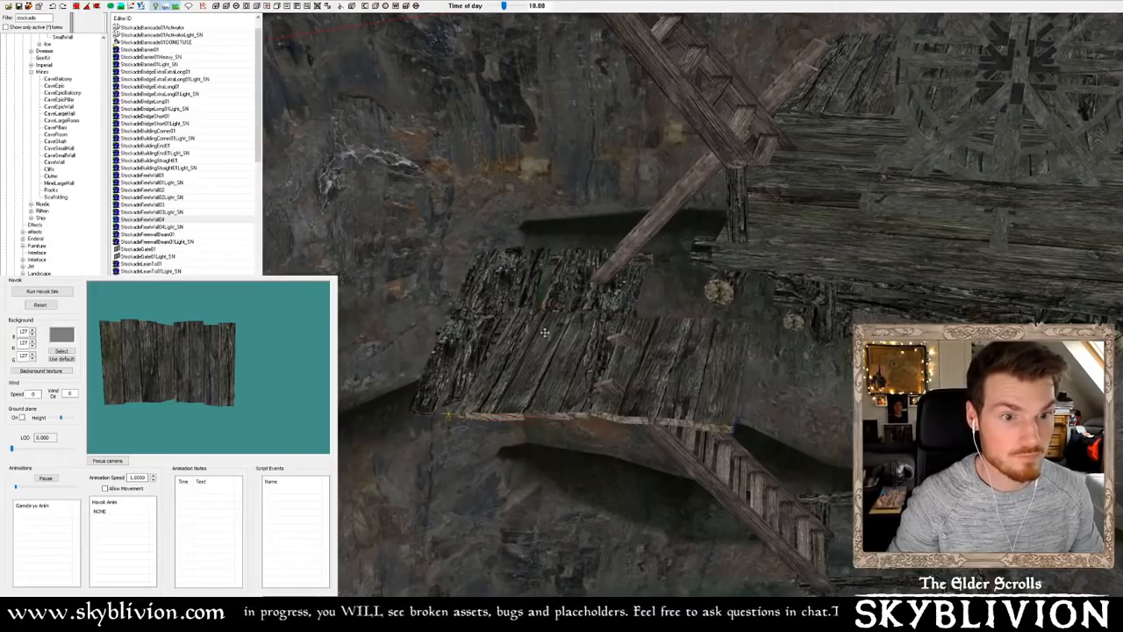
key("Delete")
Browse the stockade models from the free wall pieces down through the scaffold bases and bridges for a landing floor piece
scroll(544, 330, "down", 3)
middle_click_drag(543, 330, 596, 351)
left_click(147, 234)
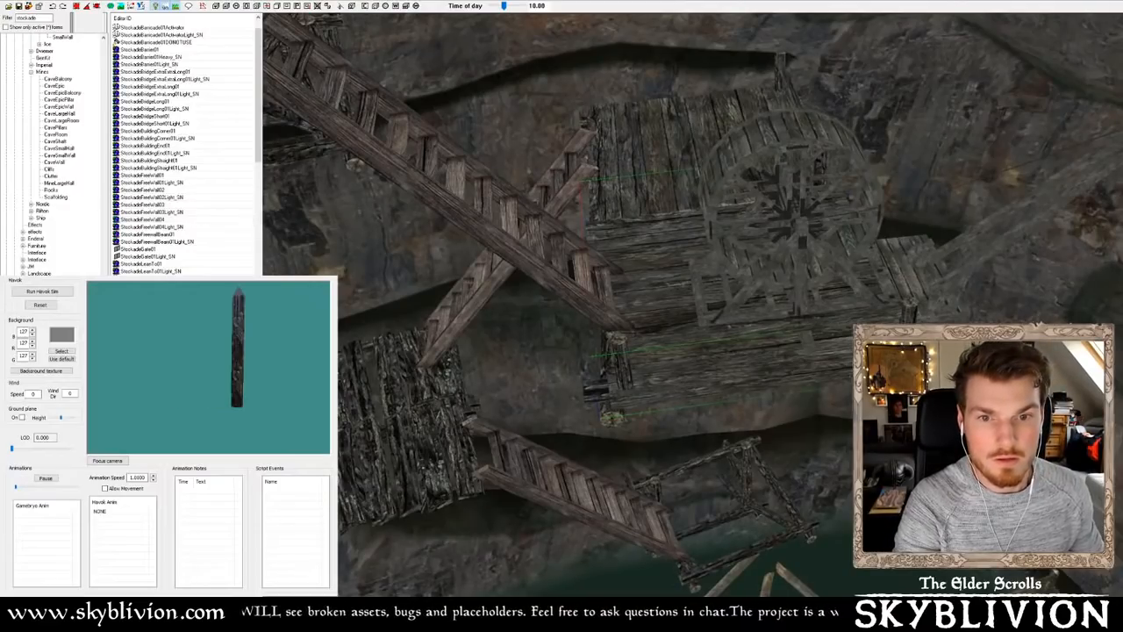
left_click(214, 263)
left_click(215, 271)
key("Down")
key("Down")
key("Down")
key("Down")
key("Down")
key("Down")
key("Down")
key("Down")
key("Down")
key("Down")
key("Down")
key("Down")
key("Down")
key("Down")
key("Down")
key("Down")
key("Down")
key("Down")
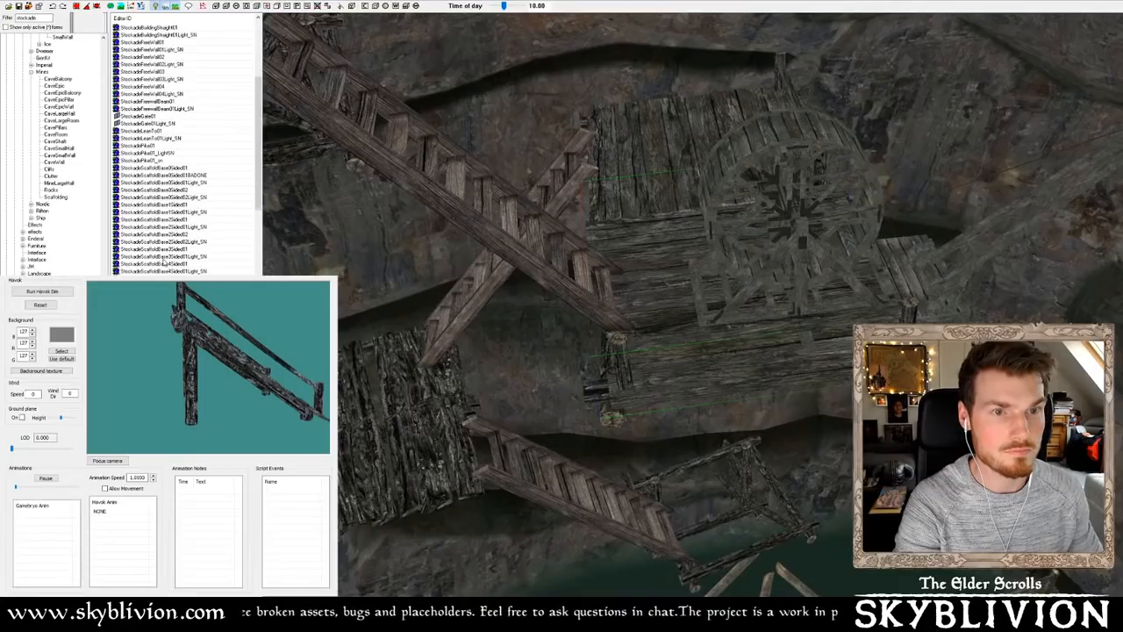
key("Down")
key("Down")
key("Down")
key("Down")
key("Down")
key("Down")
key("Down")
key("Down")
key("Down")
key("Down")
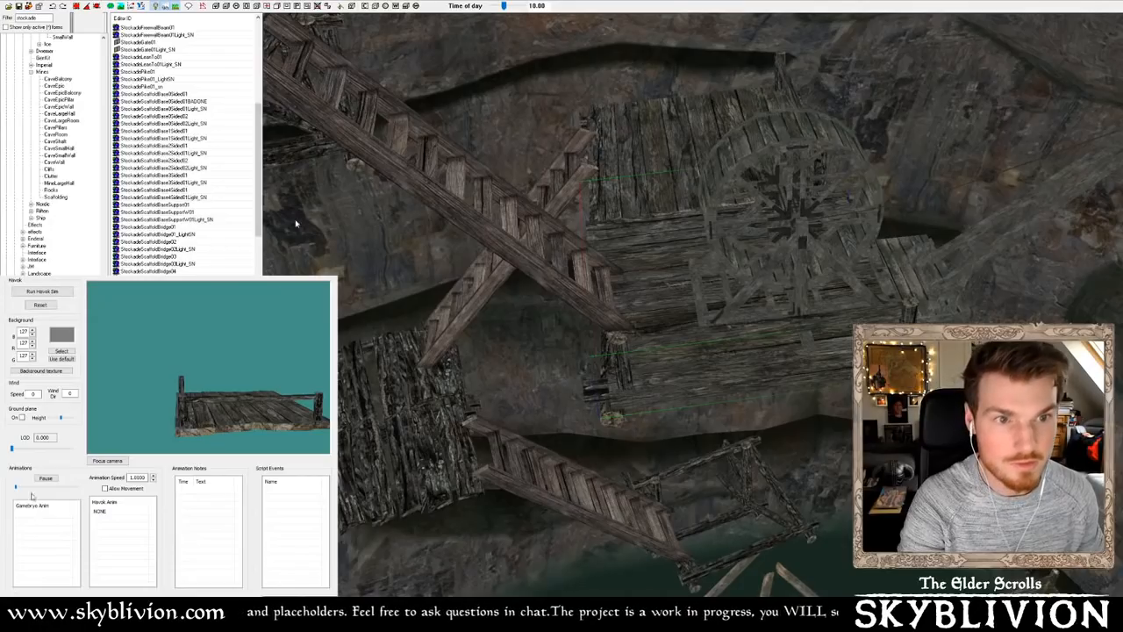
Place a railed scaffold platform as the lower landing's floor and turn it to line up with the stairs
middle_click_drag(606, 329, 612, 303)
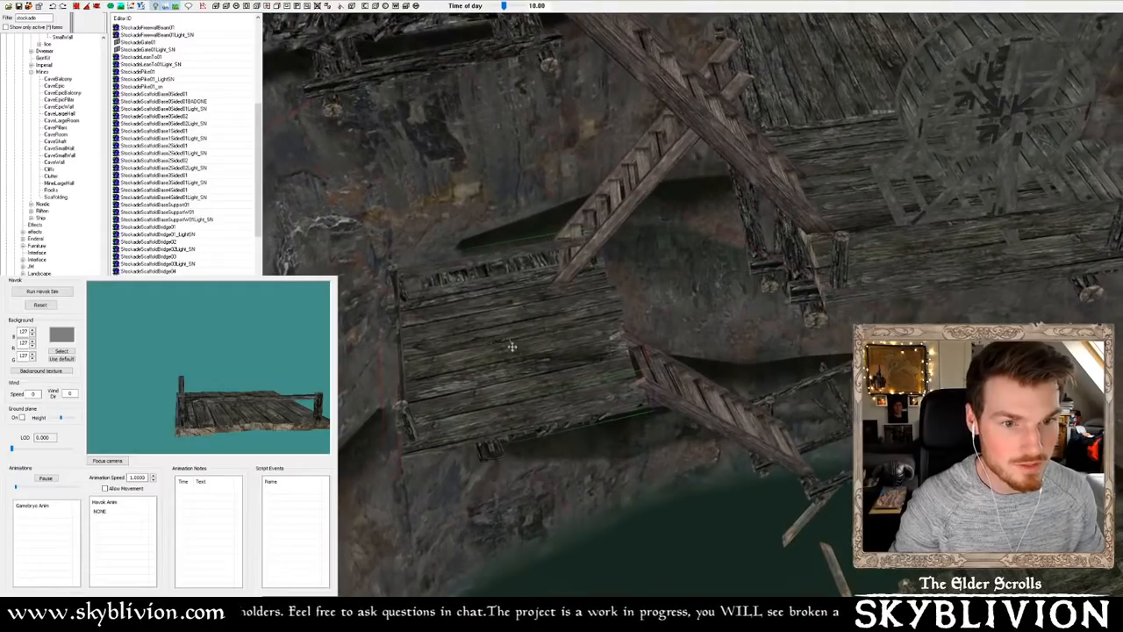
mouse_move(512, 346)
middle_mouse_down("shift")
mouse_move(544, 337)
mouse_move(249, 585)
mouse_move(252, 571)
mouse_move(377, 491)
mouse_move(524, 356)
middle_mouse_up("shift")
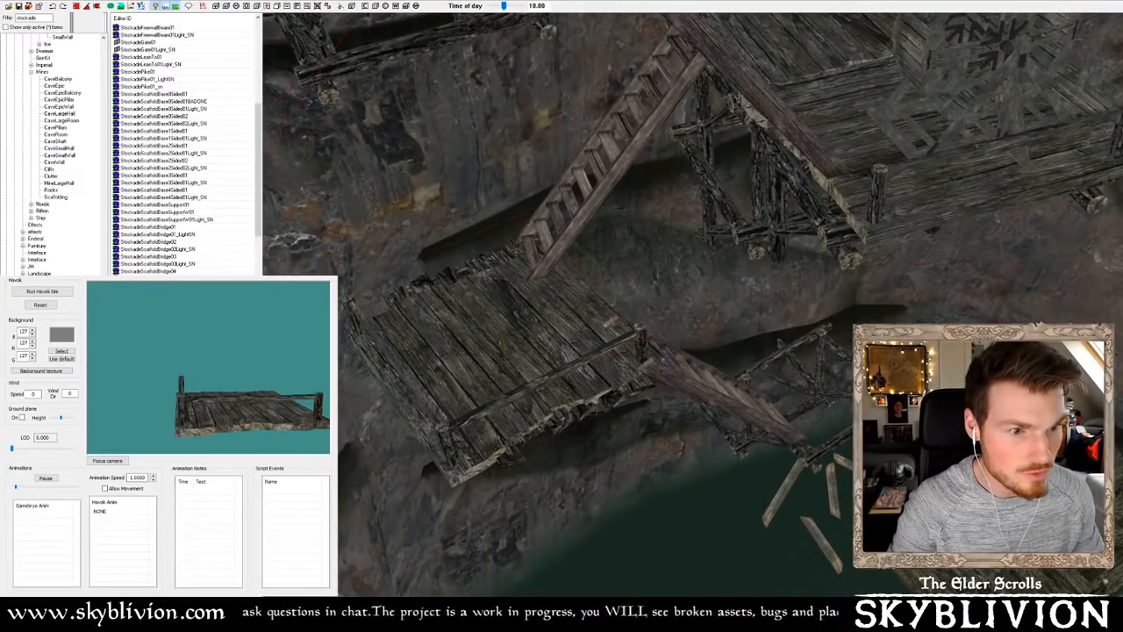
middle_click_drag(523, 355, 476, 317, "shift")
scroll(509, 350, "up", 3)
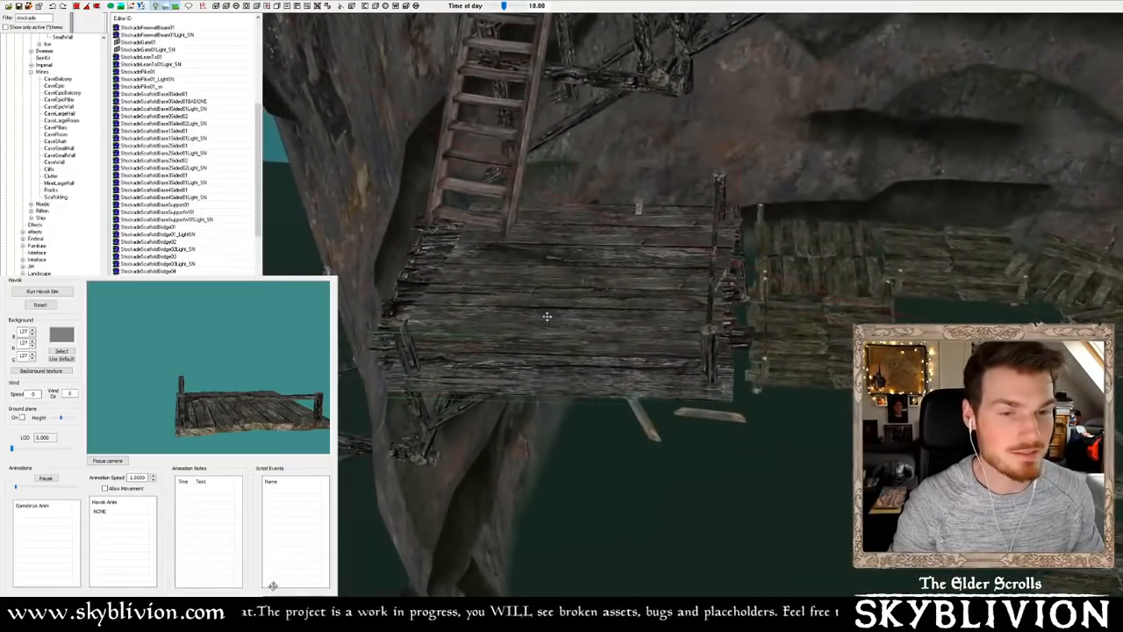
Fit a railed scaffold section along the landing's back edge beside the foot of the upper stair
middle_click_drag(547, 316, 513, 300, "shift")
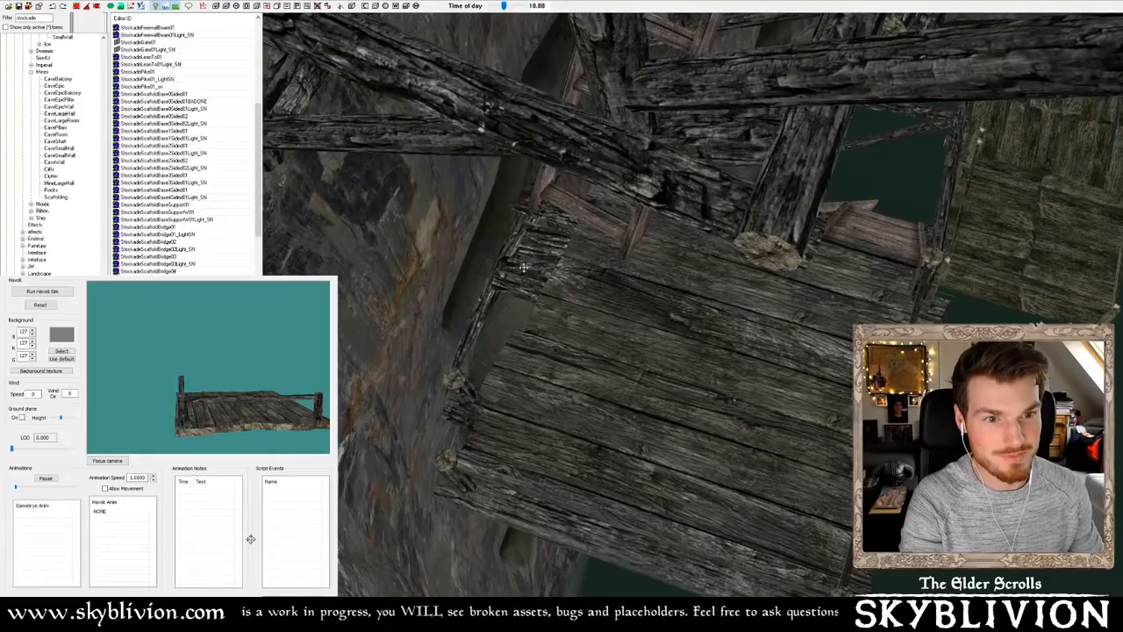
middle_click_drag(523, 279, 597, 302, "shift")
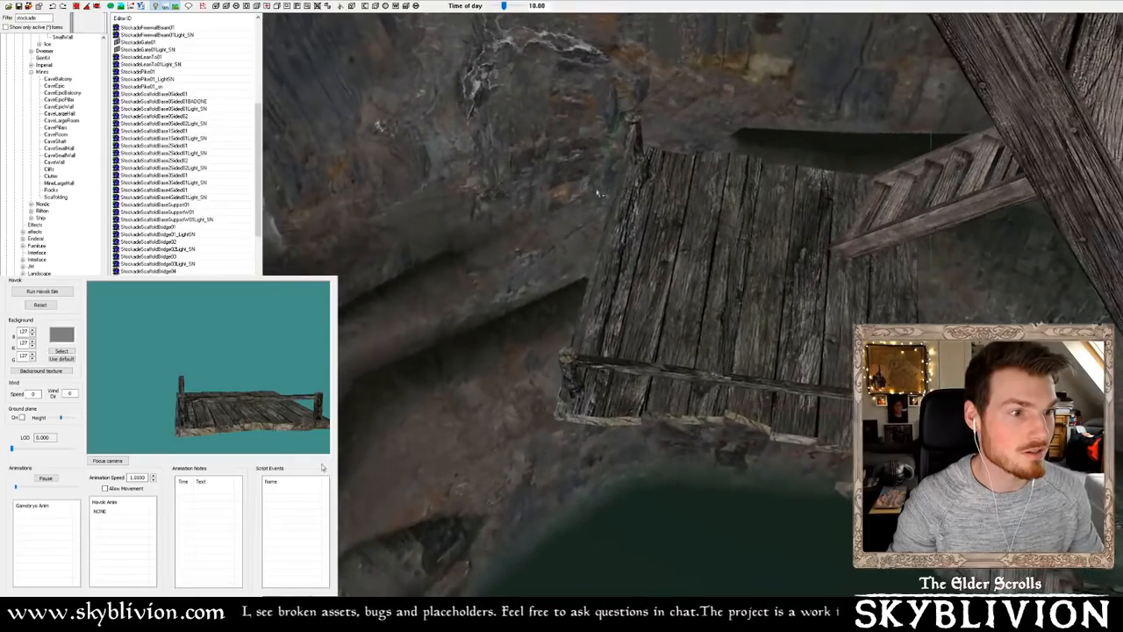
middle_click_drag(598, 193, 572, 192, "shift")
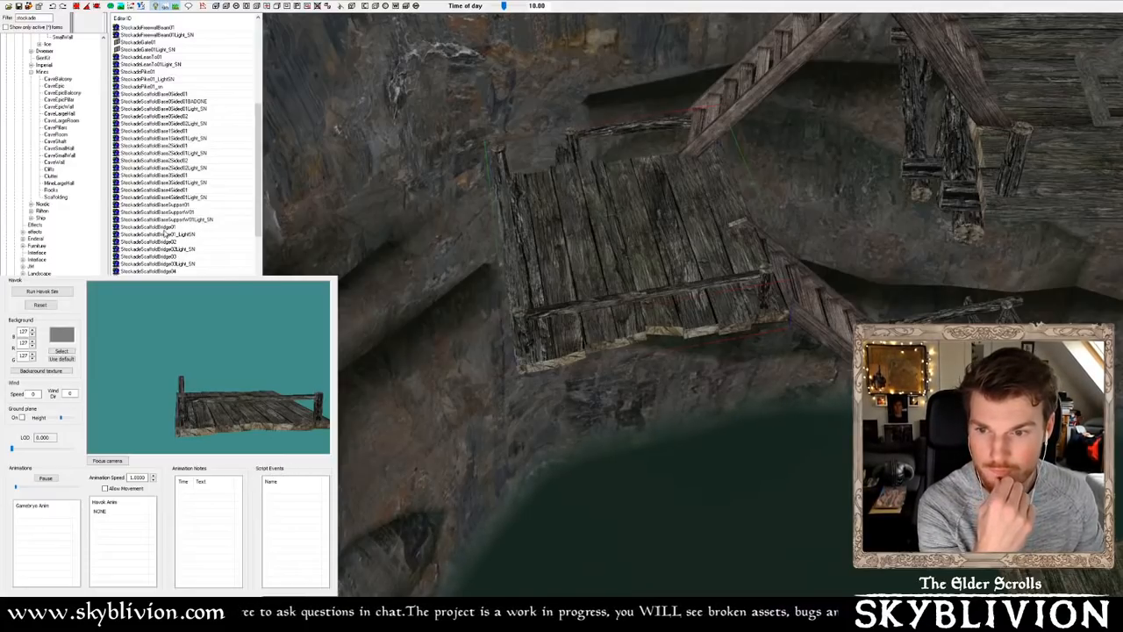
Examine the shaft's water surface, floating planks, rock walls and cave openings around the scaffolding
middle_click_drag(417, 319, 484, 317)
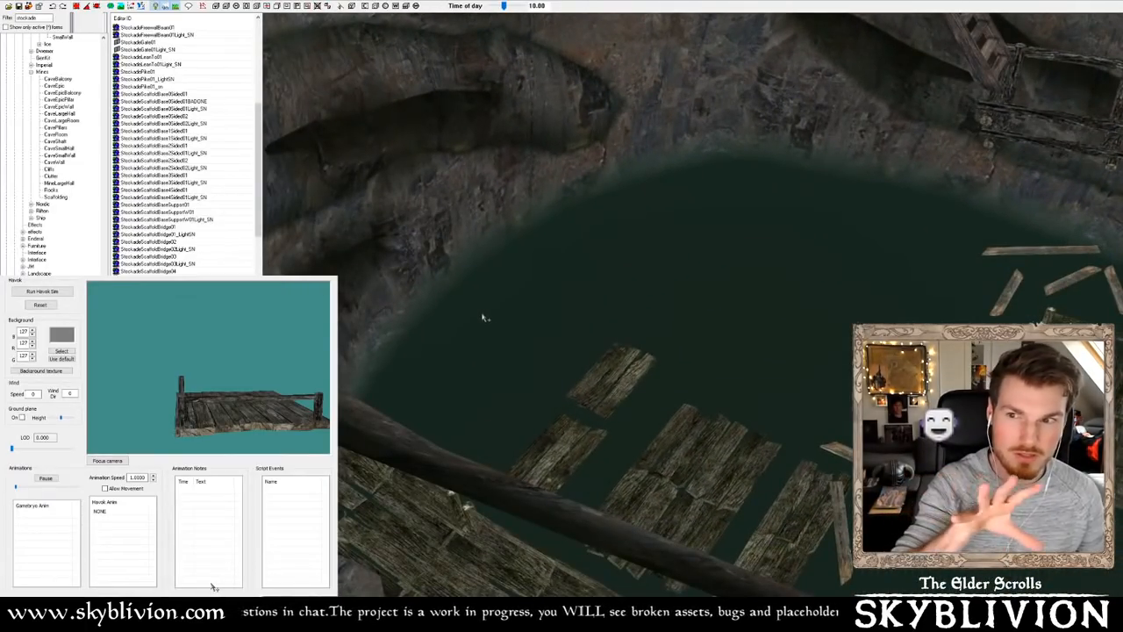
middle_click_drag(609, 372, 577, 370)
left_click(579, 369)
scroll(571, 356, "up", 3)
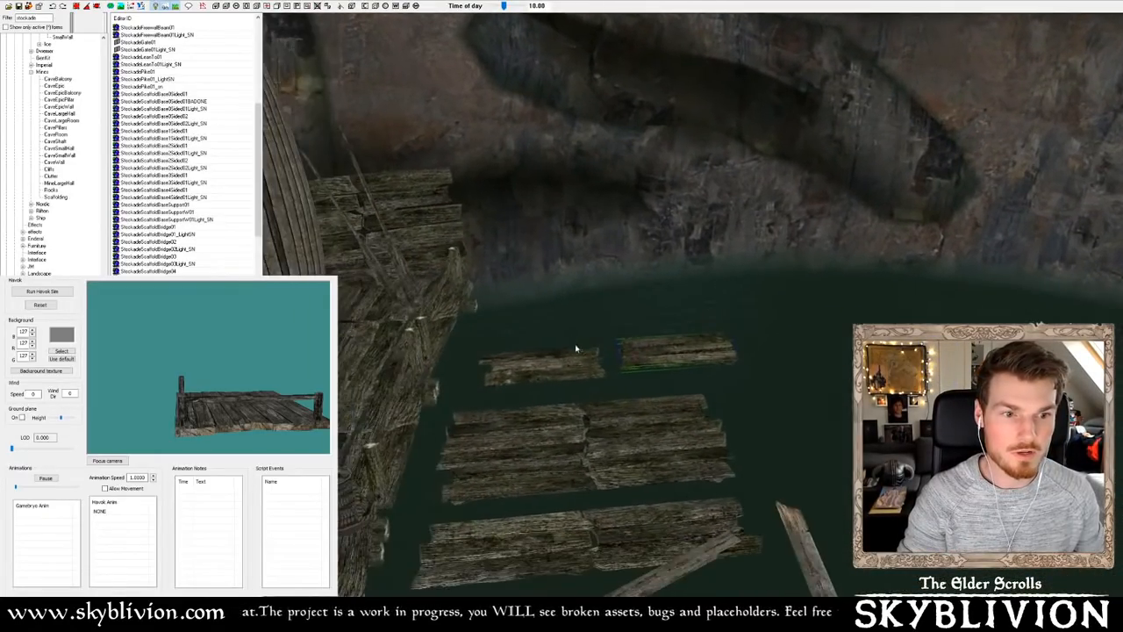
scroll(576, 349, "up", 2)
middle_click_drag(577, 351, 583, 282)
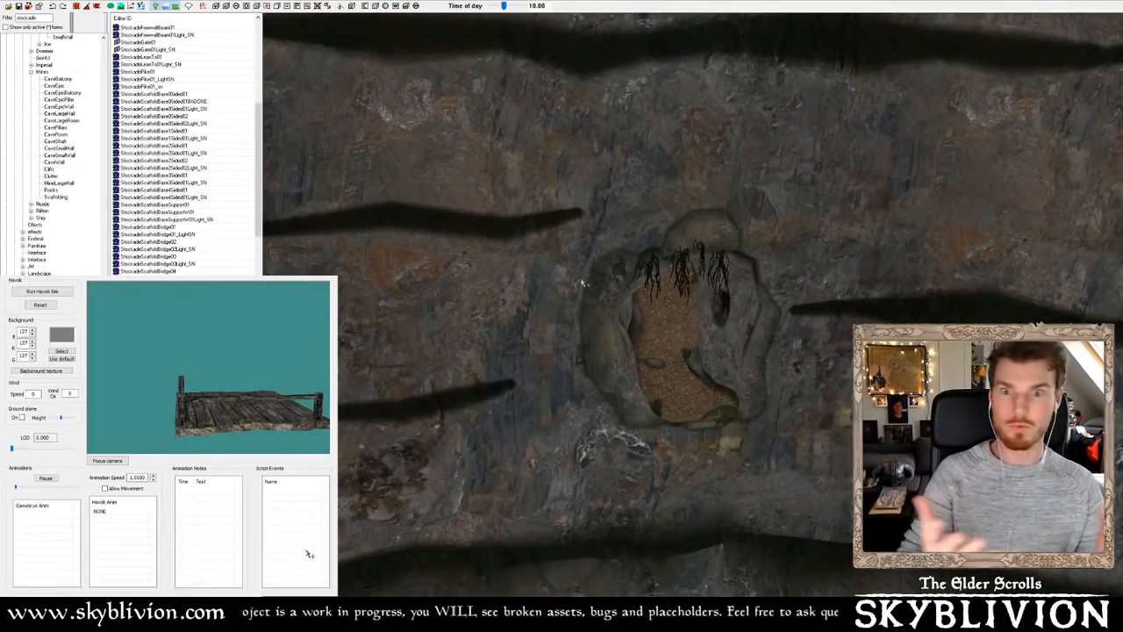
scroll(595, 290, "up", 5)
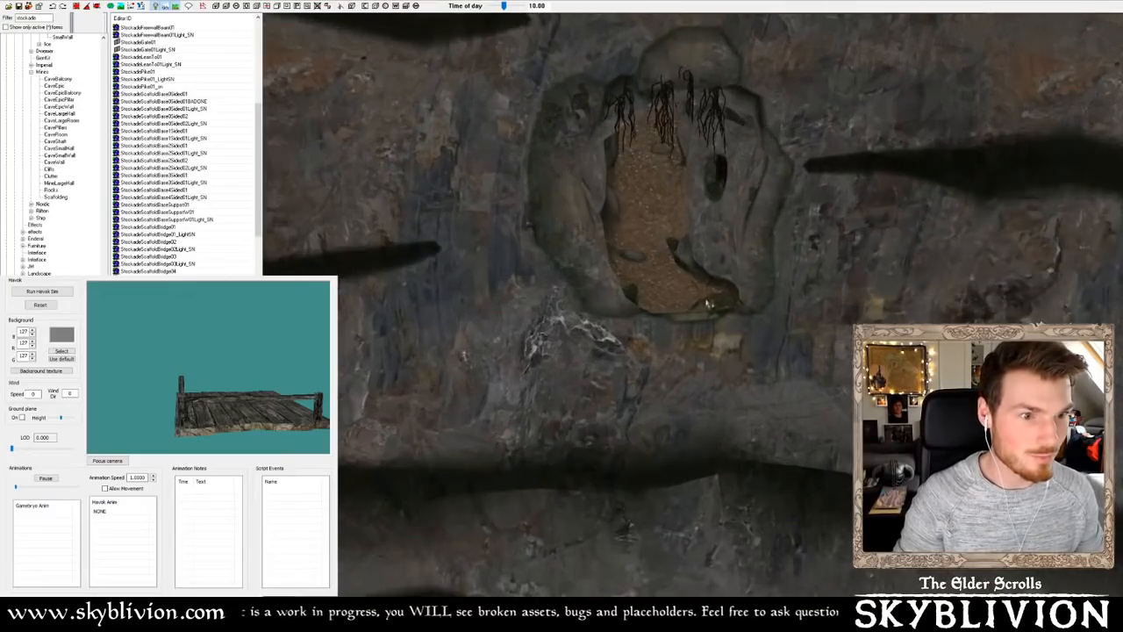
scroll(656, 262, "down", 8)
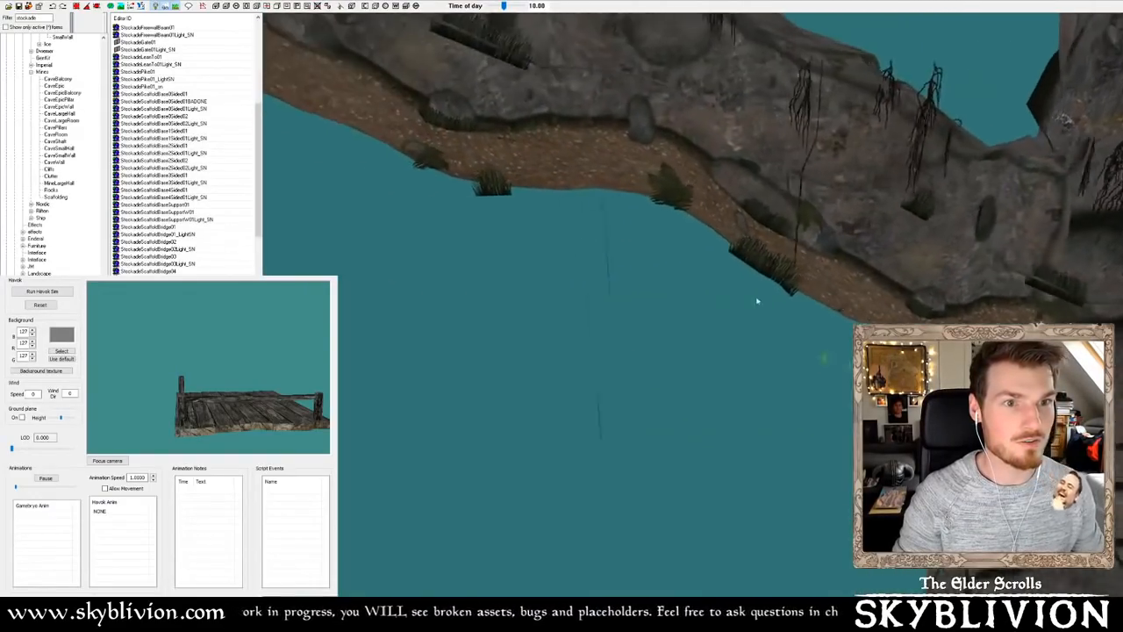
middle_click_drag(757, 301, 780, 232)
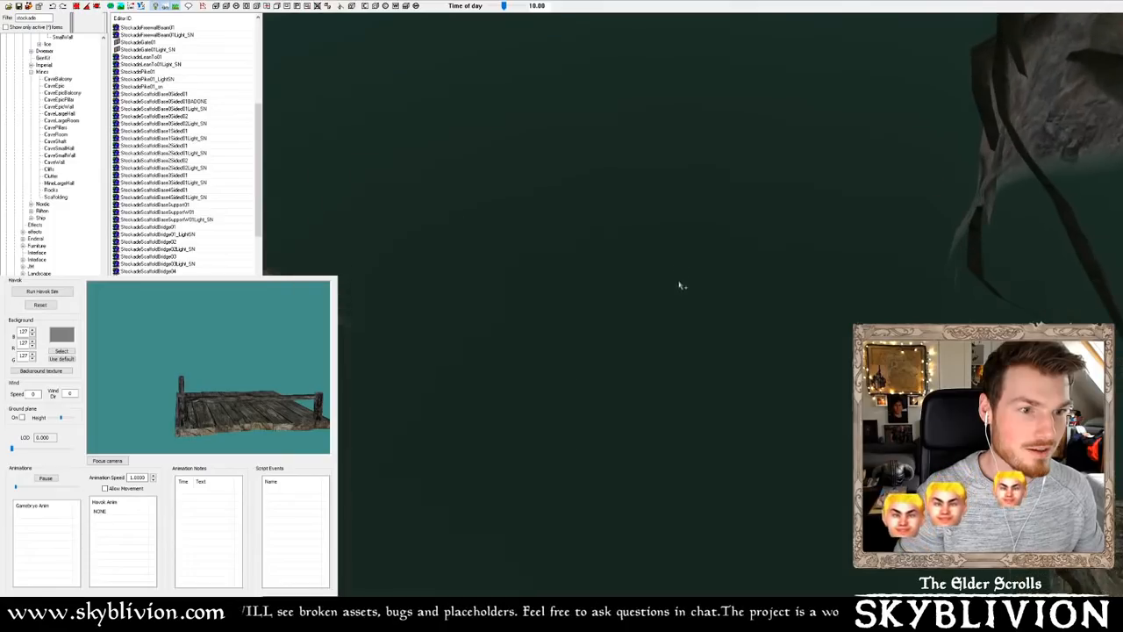
middle_click_drag(693, 286, 503, 402)
middle_click_drag(577, 391, 575, 333)
middle_click_drag(395, 439, 630, 304)
scroll(637, 294, "down", 2)
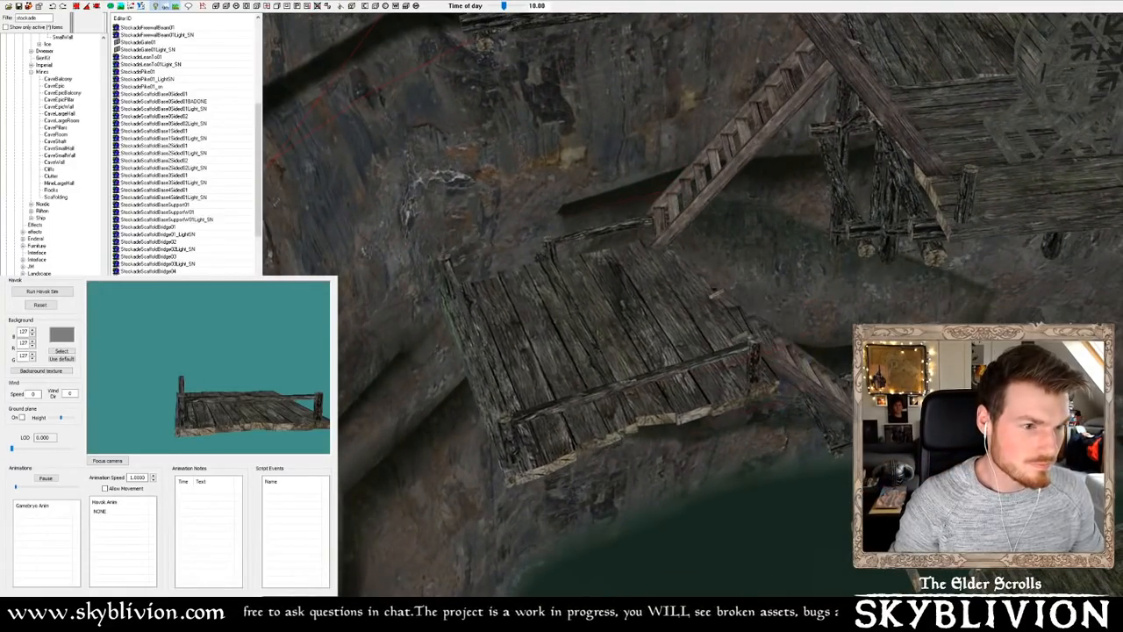
Inspect the landing's railings beside the stair and preview the stockade models from the scaffold bases back up to the first free wall
middle_click_drag(624, 303, 563, 333)
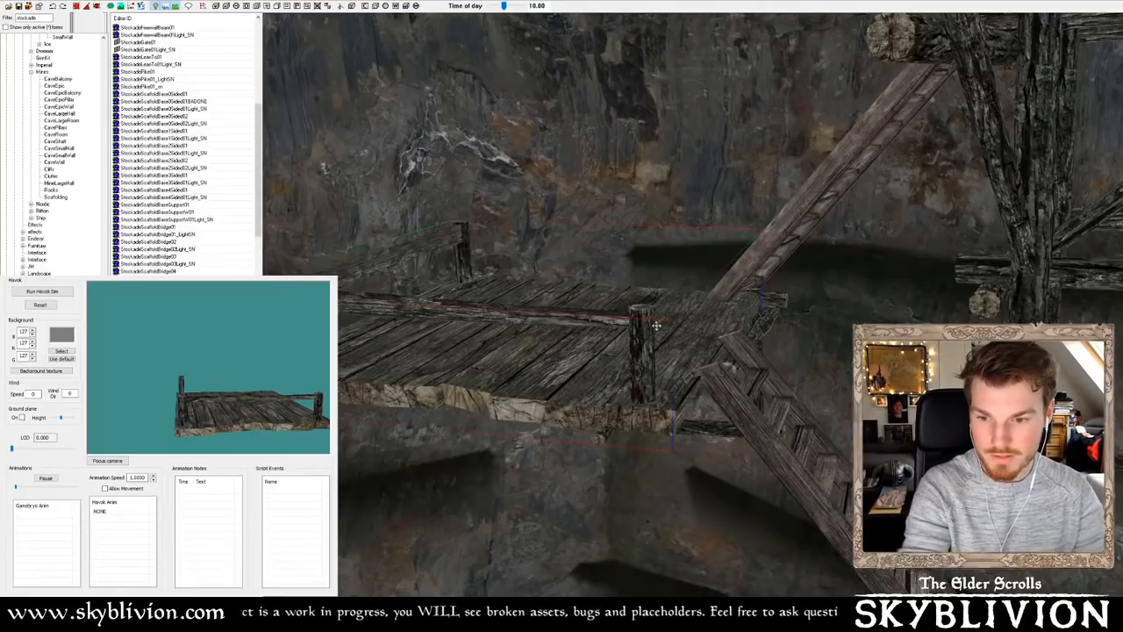
middle_click_drag(656, 326, 744, 374)
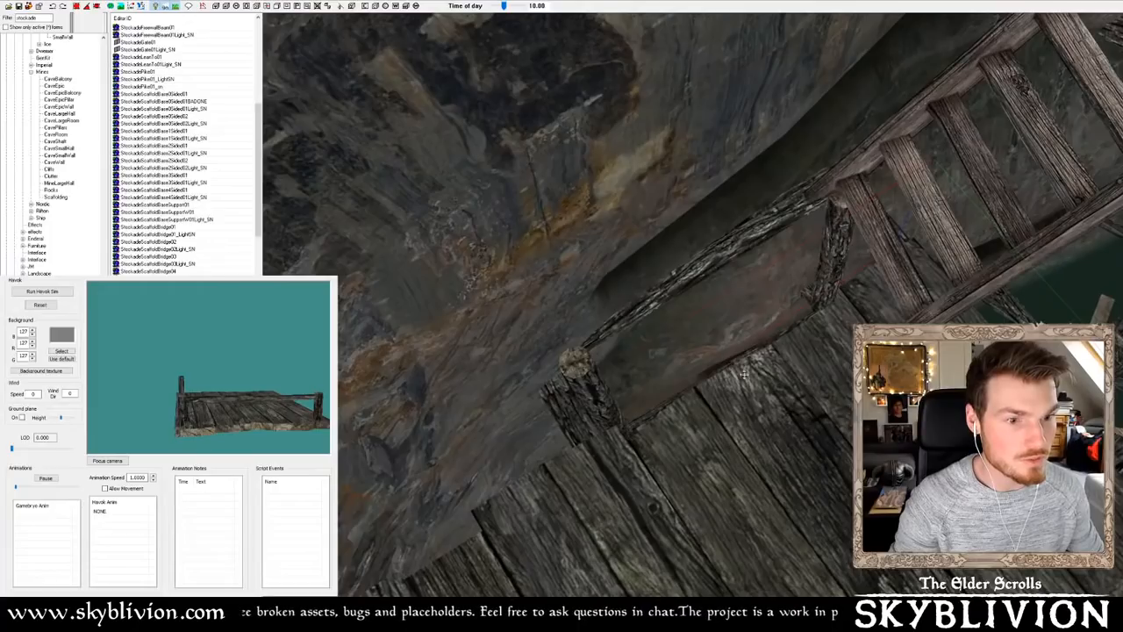
left_click(166, 79)
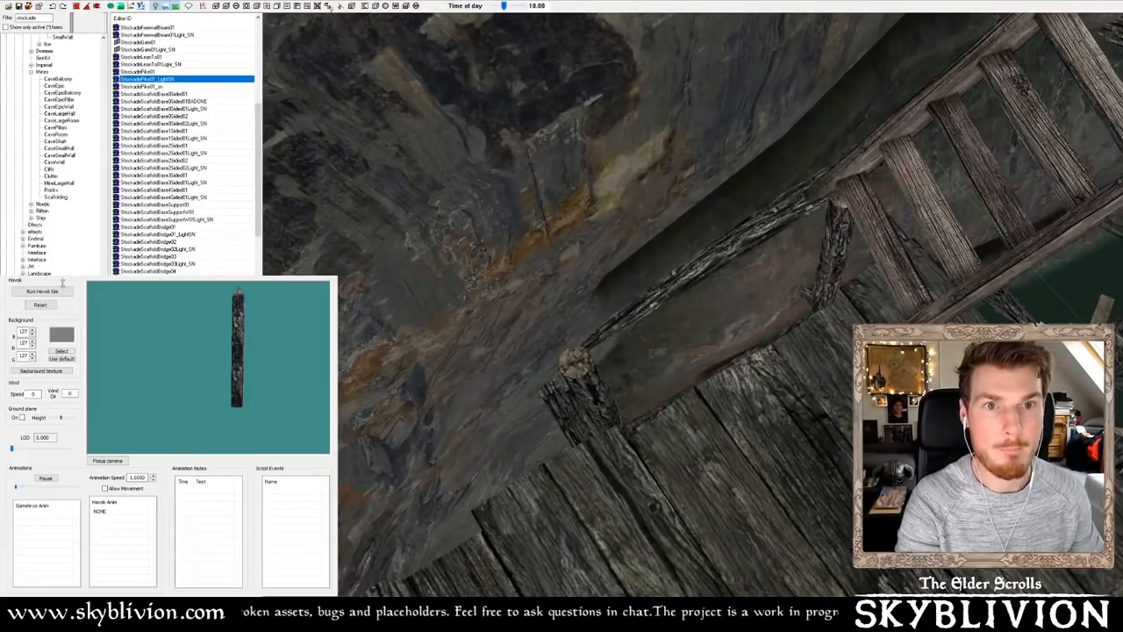
left_click(180, 145)
key("Up")
key("Up")
key("Up")
key("Up")
key("Up")
key("Up")
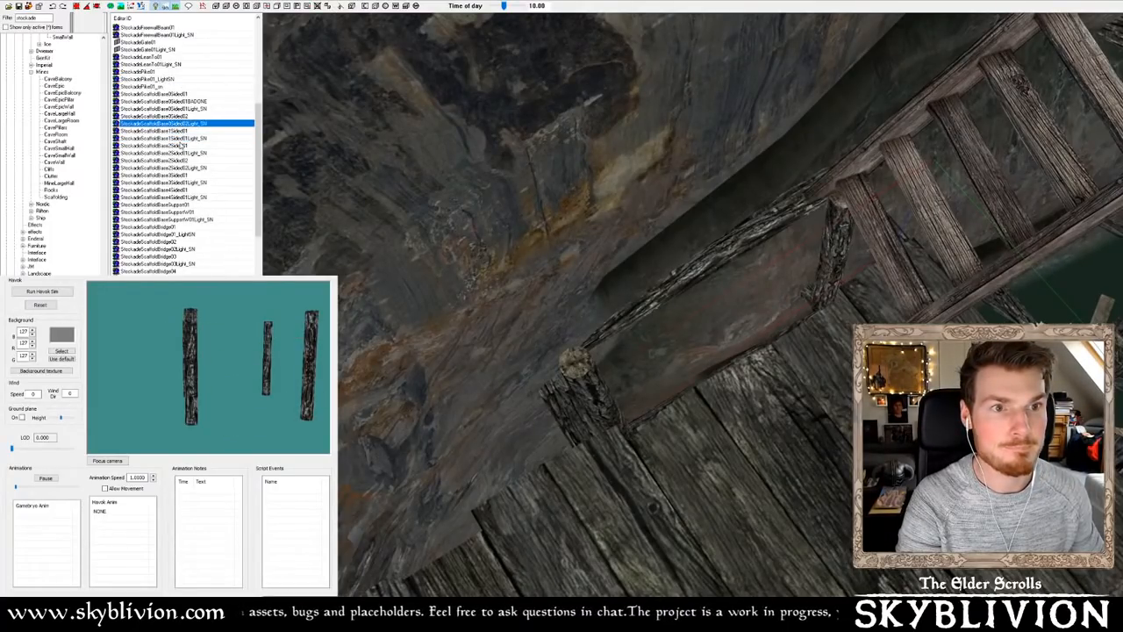
key("Up")
key("Up")
key("Up")
key("Up")
key("Up")
key("Up")
key("Up")
key("Up")
key("Up")
key("Up")
key("Up")
key("Up")
key("Up")
key("Up")
key("Up")
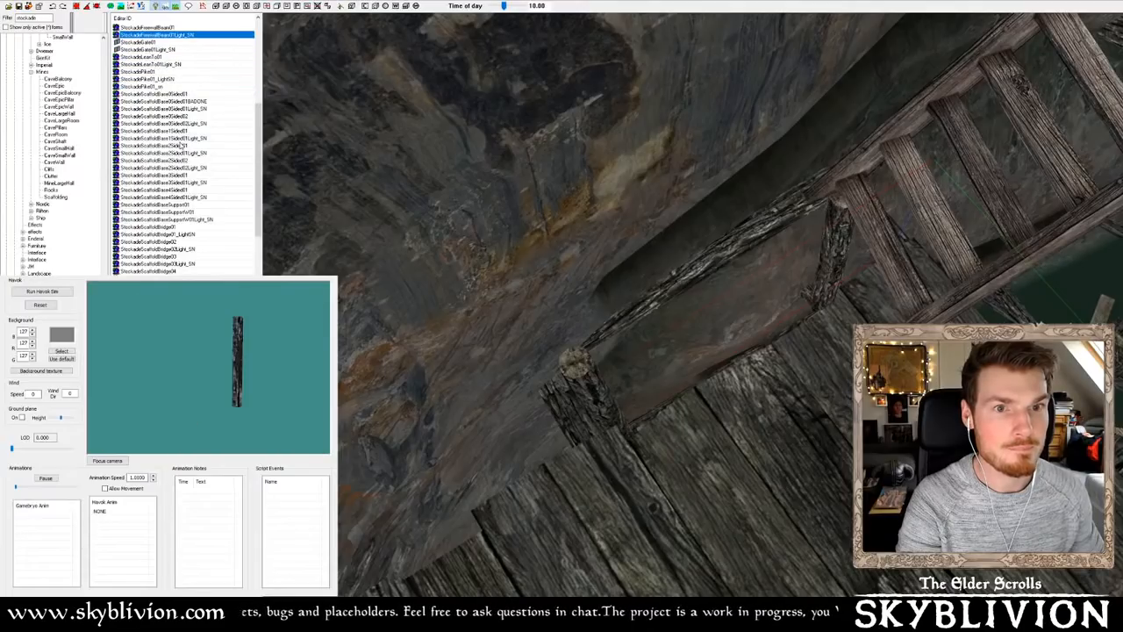
key("Up")
key("Up")
key("Up")
key("Up")
key("Up")
key("Up")
key("Up")
key("Up")
key("Up")
key("Up")
key("Up")
key("Up")
key("Up")
key("Up")
key("Up")
key("Up")
key("Up")
key("Up")
key("Up")
key("Up")
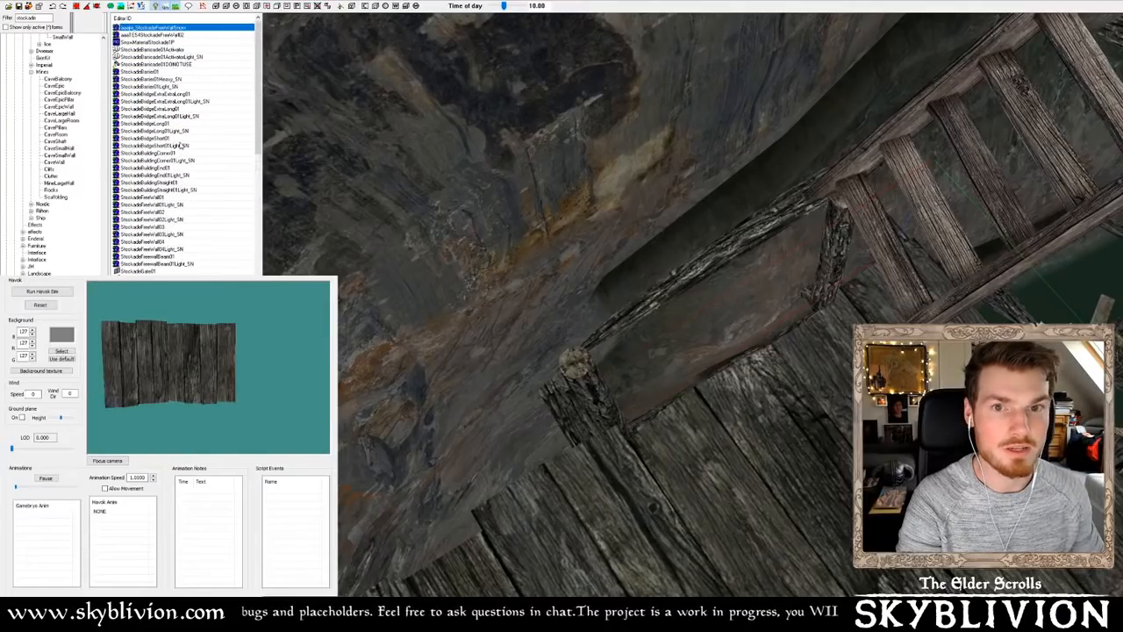
key("Up")
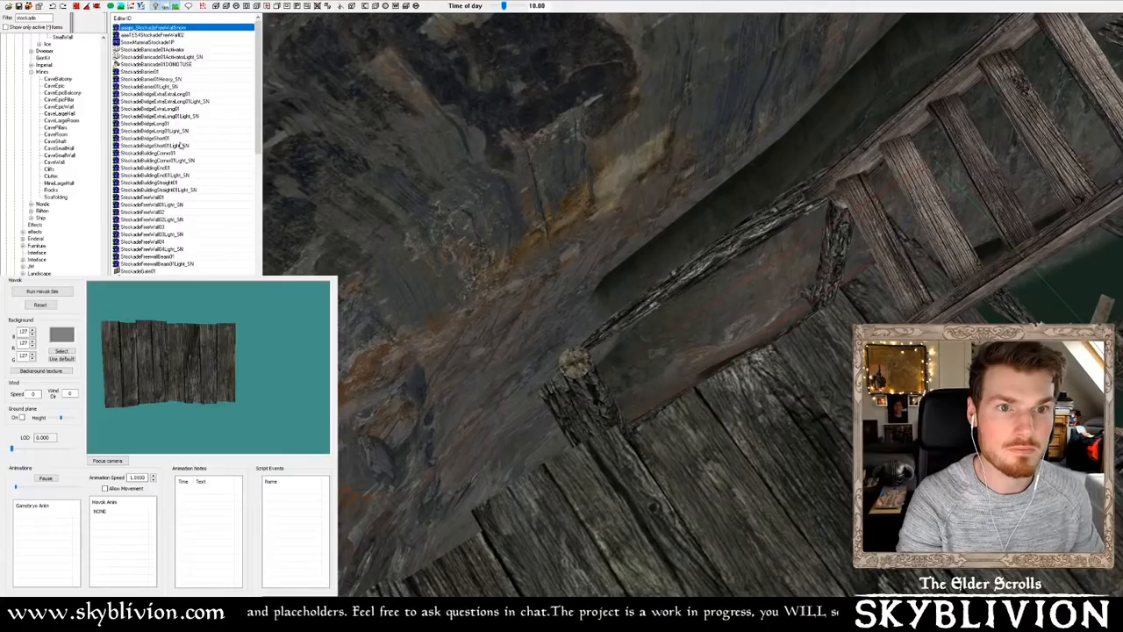
Preview the stockade models from the first free wall down to the wood planks, viewing the plank model from another angle
key("Down")
key("Down")
key("Down")
key("Down")
key("Down")
key("Down")
key("Down")
key("Down")
key("Down")
key("Down")
key("Down")
key("Down")
key("Down")
key("Down")
key("Down")
key("Down")
key("Down")
key("Down")
key("Down")
key("Down")
key("Down")
key("Down")
key("Down")
key("Down")
key("Down")
key("Down")
key("Down")
key("Down")
key("Down")
key("Down")
key("Down")
key("Down")
key("Down")
key("Down")
key("Down")
key("Down")
key("Down")
key("Down")
key("Down")
key("Down")
key("Down")
key("Down")
key("Down")
key("Down")
key("Down")
key("Down")
key("Down")
key("Down")
key("Down")
key("Down")
key("Down")
key("Down")
key("Down")
key("Down")
key("Down")
key("Down")
key("Down")
key("Down")
key("Down")
key("Down")
key("Down")
key("Down")
key("Down")
key("Down")
key("Down")
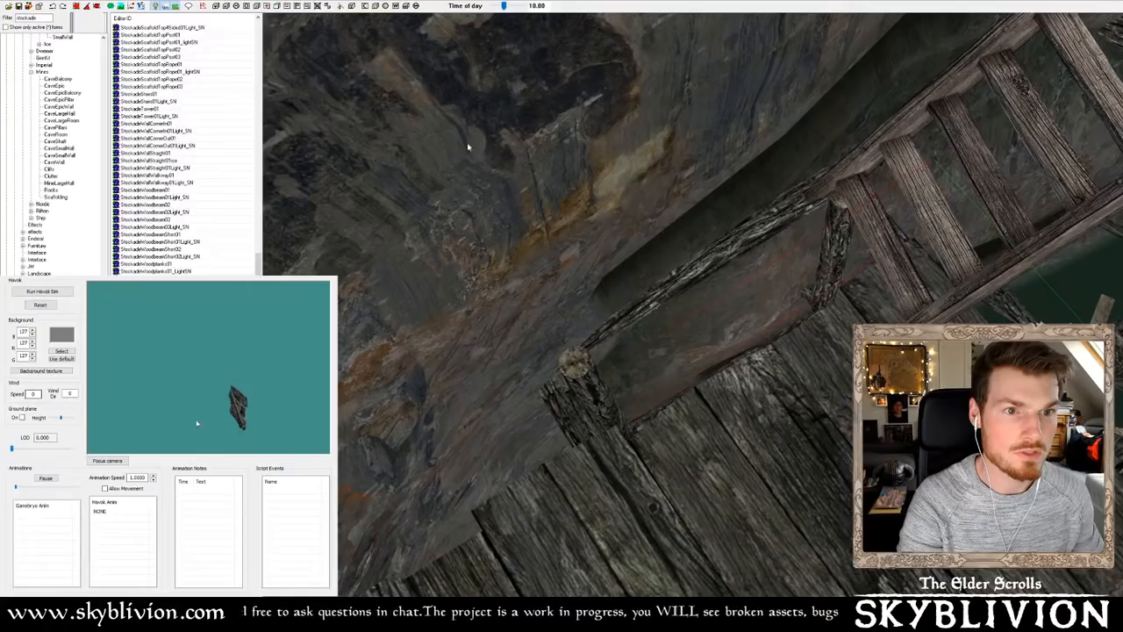
left_click_drag(255, 417, 128, 410)
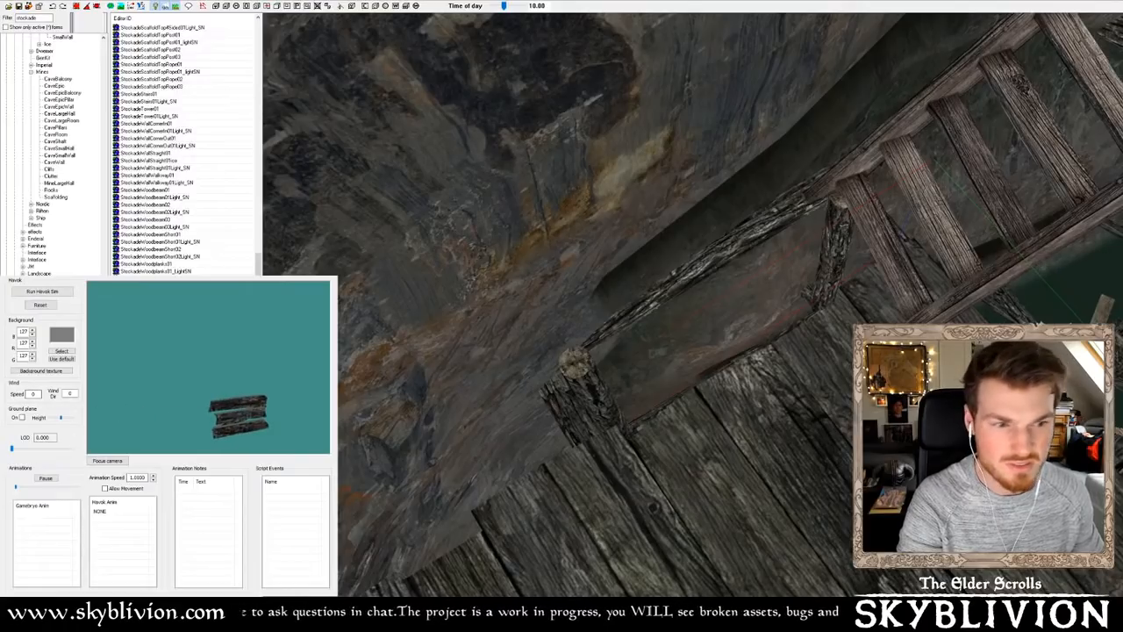
Try a stockade wood planks piece on the lower landing, rotating it to lie flat on the floorboards
left_click_drag(153, 613, 705, 441)
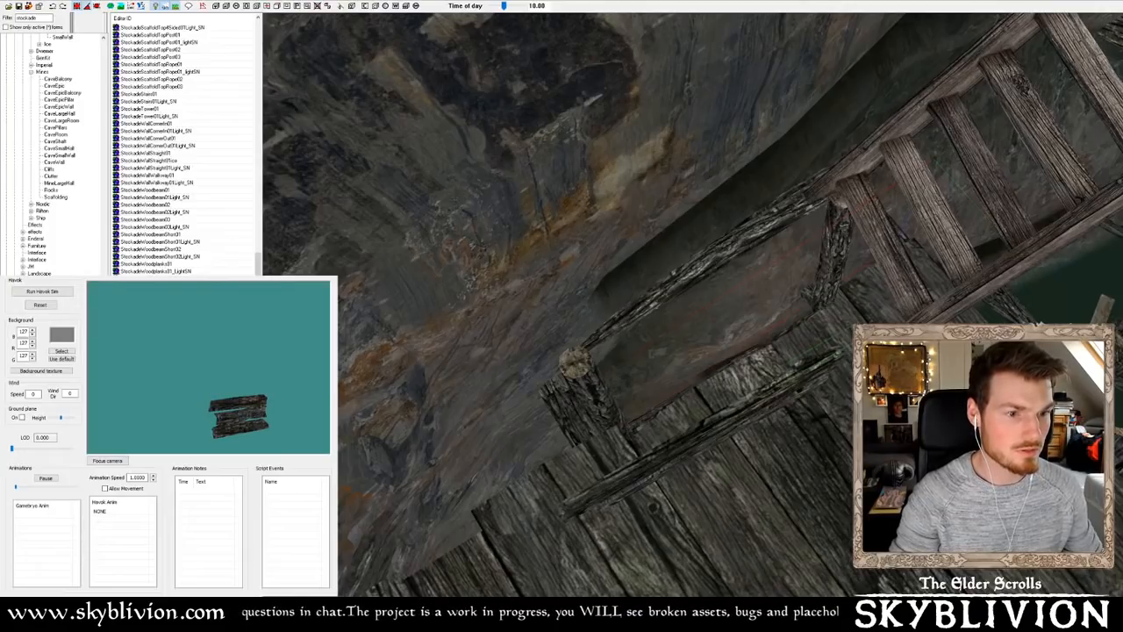
right_click_drag(705, 441, 754, 441)
left_click_drag(703, 431, 703, 447)
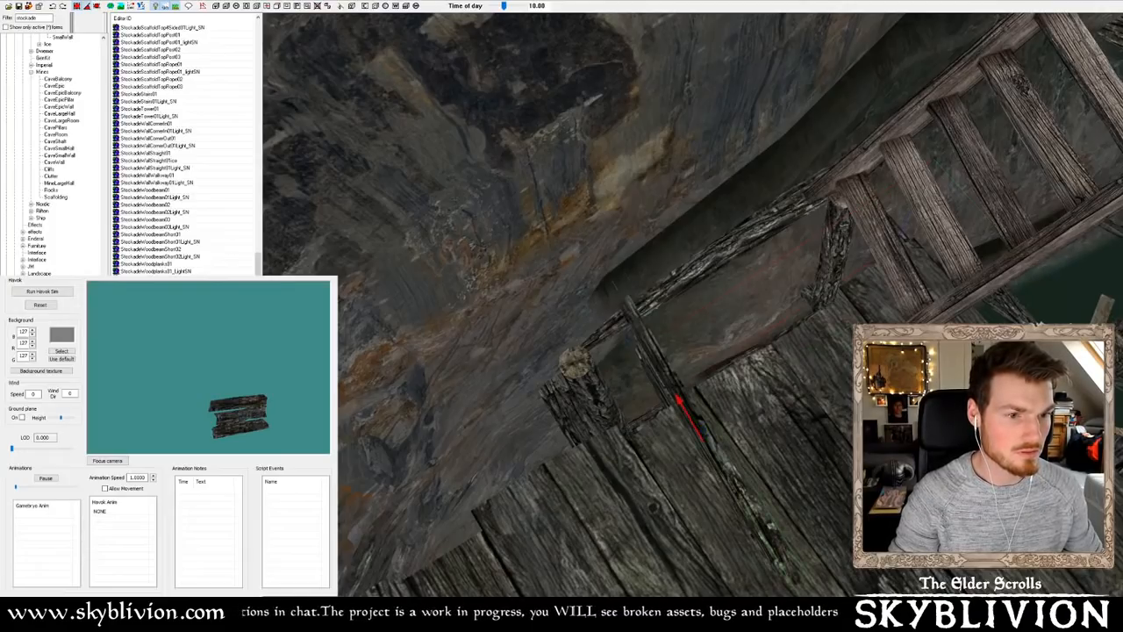
right_click_drag(702, 439, 728, 438)
key("y")
middle_click_drag(702, 441, 703, 428, "shift")
right_click_drag(702, 428, 728, 440)
key("x")
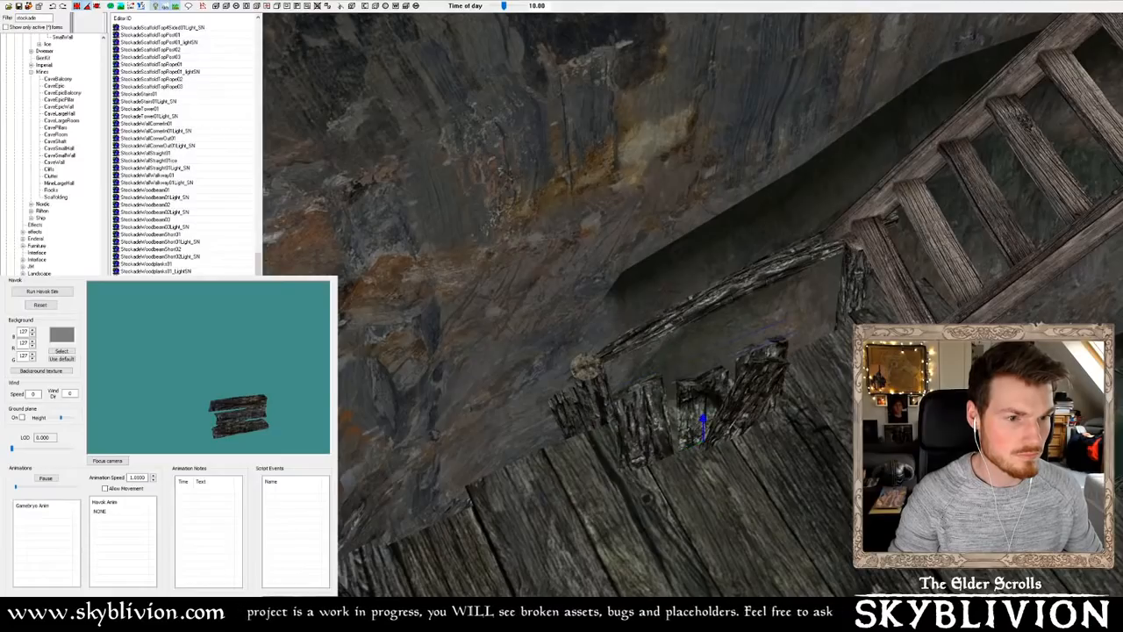
left_click_drag(703, 428, 702, 423)
middle_click_drag(703, 424, 694, 423, "shift")
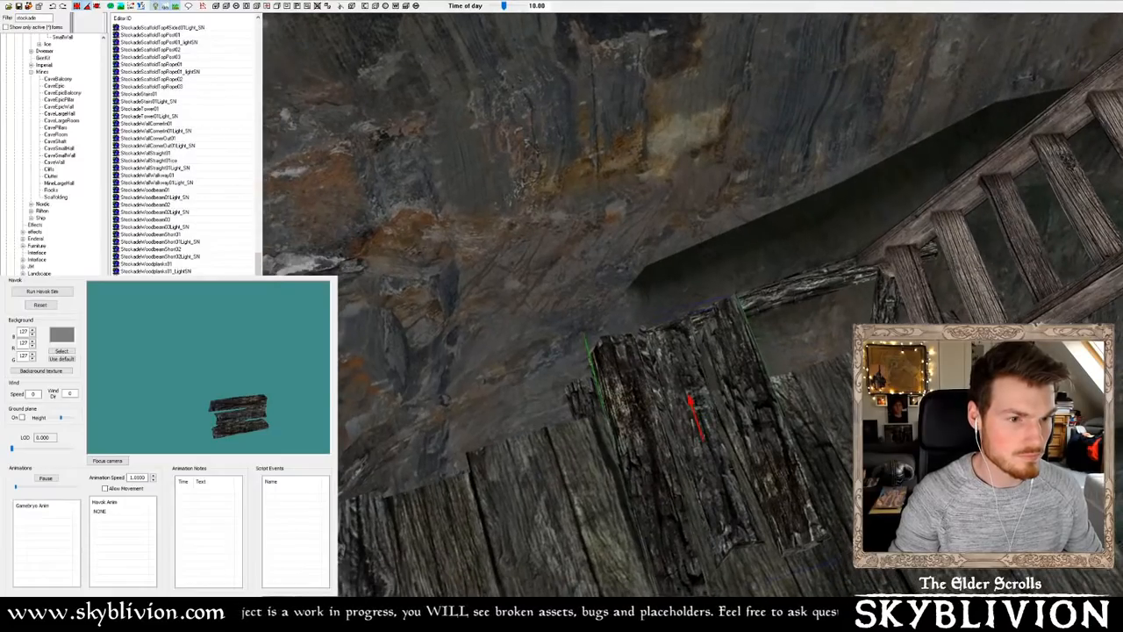
right_click_drag(690, 399, 715, 399)
Try the wood planks piece over the landing's back rail beside the foot of the stair, and remove it
middle_click_drag(693, 423, 752, 411, "shift")
left_click_drag(753, 410, 610, 329)
middle_click_drag(606, 276, 644, 277, "shift")
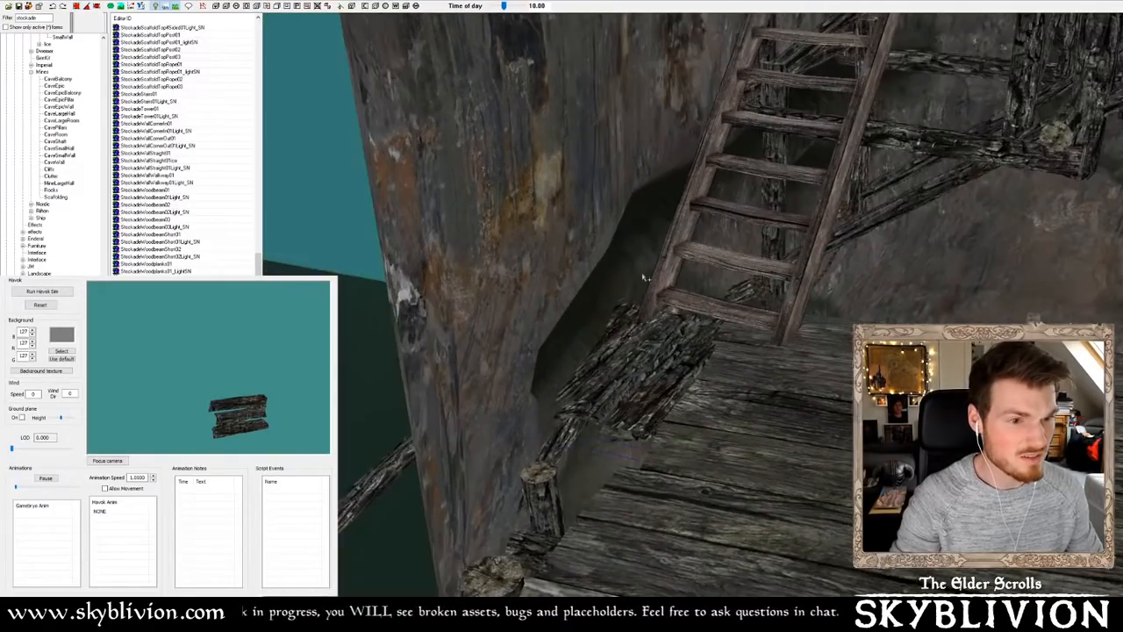
right_click_drag(645, 336, 627, 315)
middle_click_drag(626, 316, 706, 306, "shift")
scroll(684, 274, "down", 3)
middle_click_drag(711, 171, 699, 179, "shift")
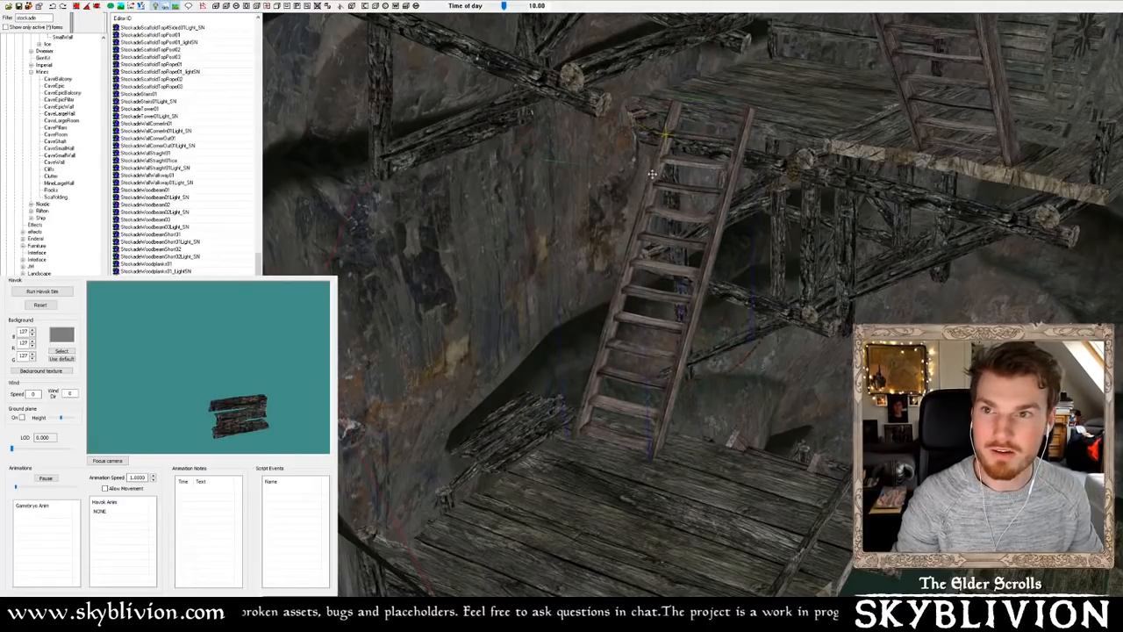
middle_click_drag(657, 164, 656, 178, "shift")
key("Delete")
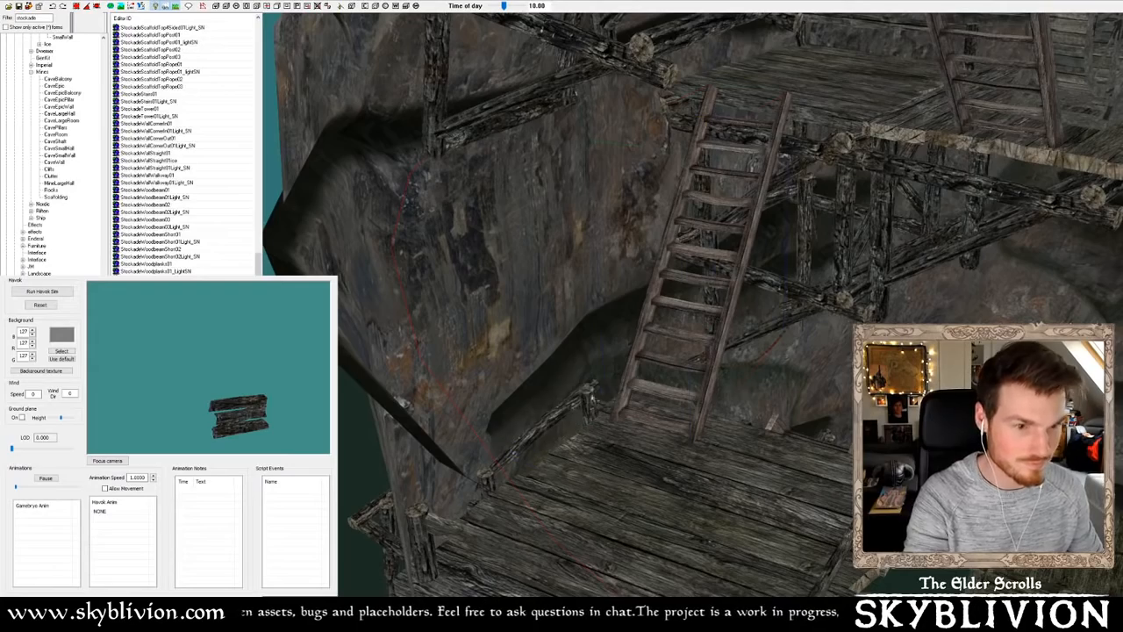
middle_click_drag(614, 387, 645, 329, "shift")
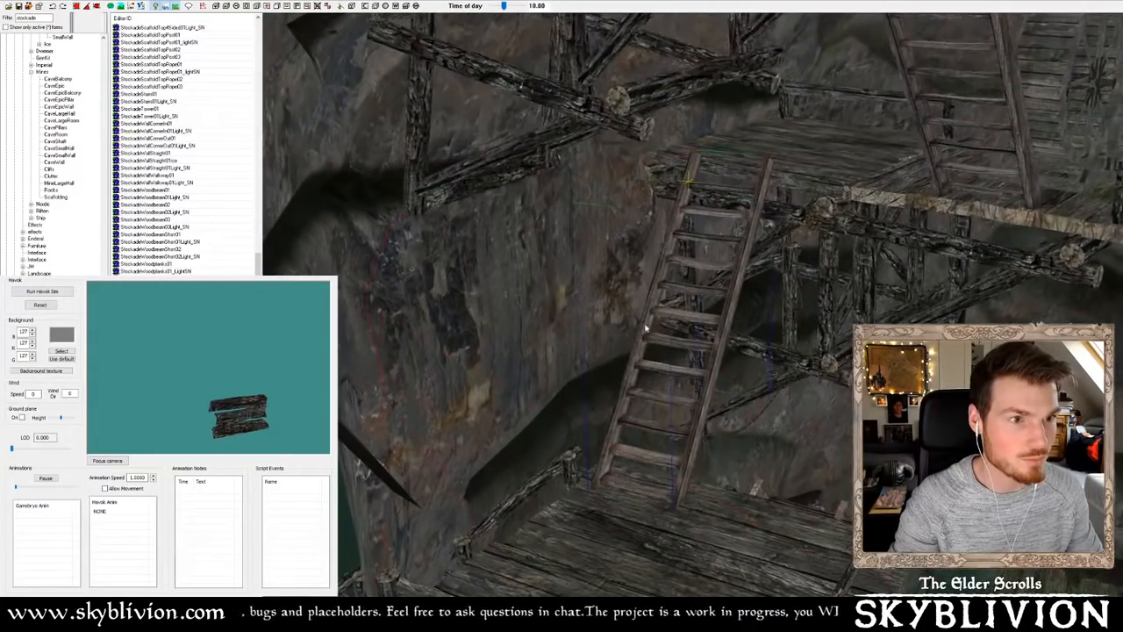
mouse_move(750, 220)
middle_mouse_down("shift")
mouse_move(672, 256)
mouse_move(726, 246)
mouse_move(680, 141)
mouse_move(745, 212)
middle_mouse_up("shift")
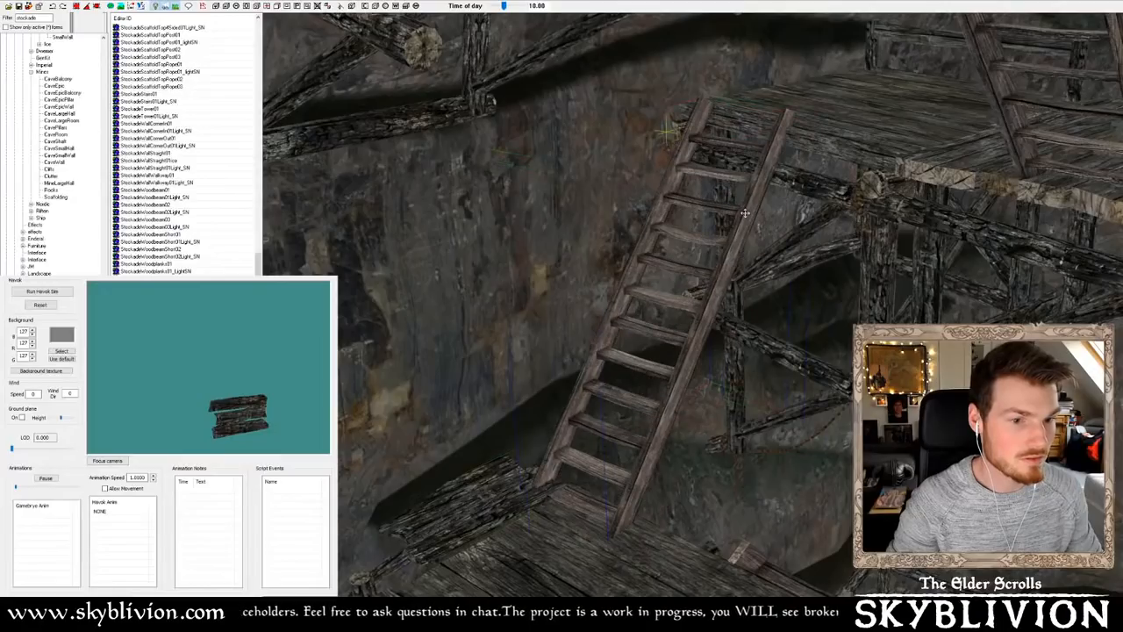
left_click(488, 478)
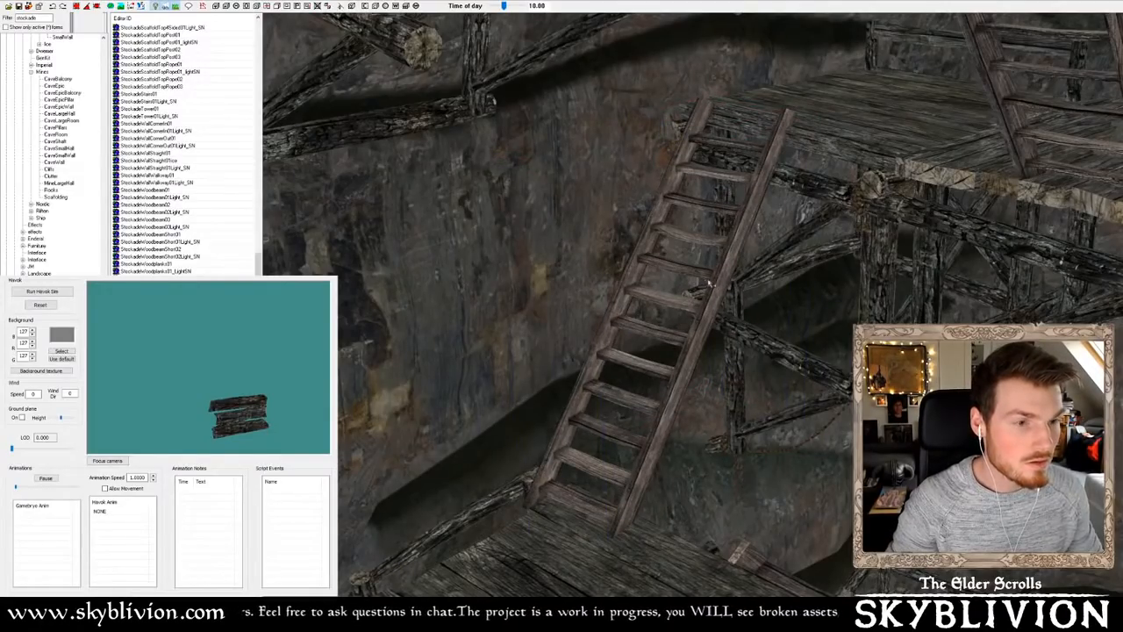
Align the stair between the two platforms so its top end meets the edge of the upper platform
middle_click_drag(721, 279, 741, 254, "shift")
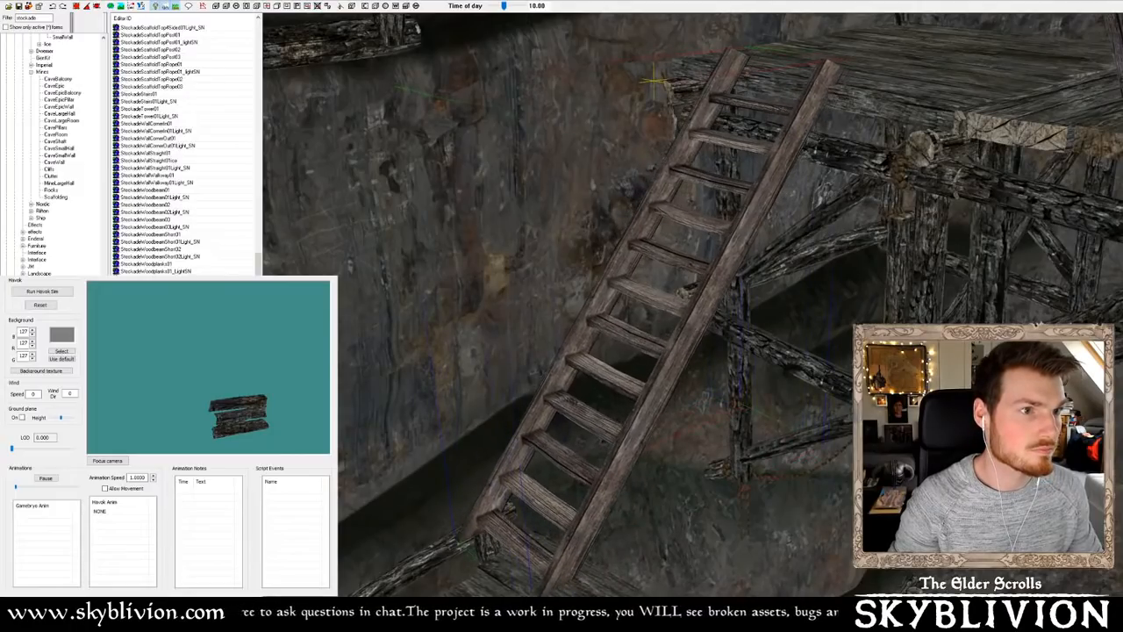
middle_click_drag(653, 82, 689, 86, "shift")
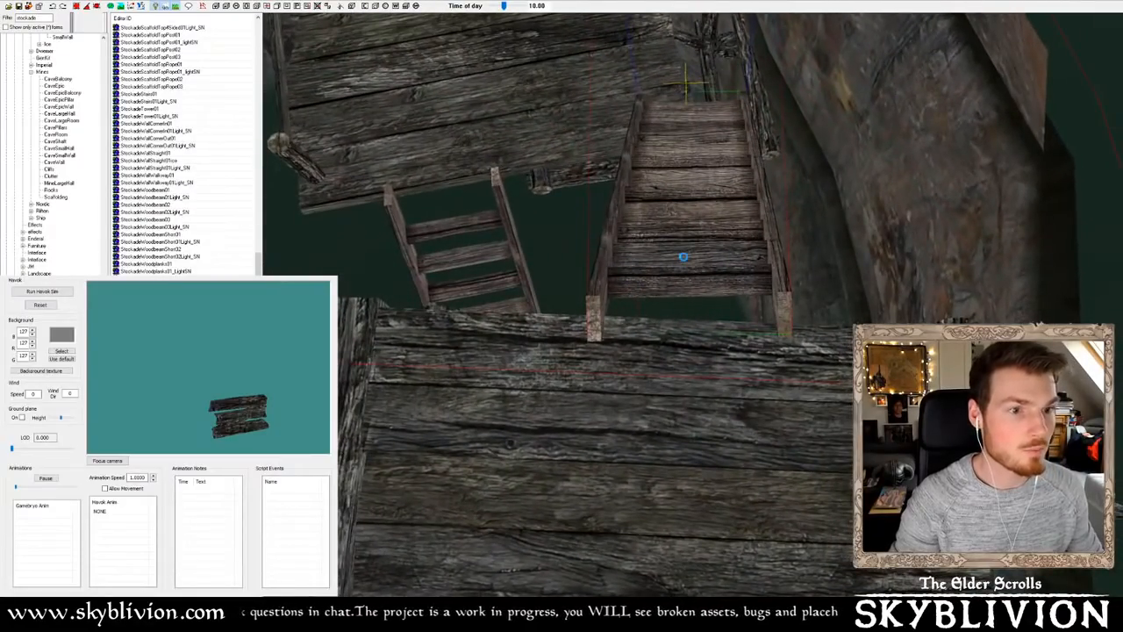
middle_click_drag(631, 290, 670, 53, "shift")
mouse_move(682, 257)
right_mouse_down()
mouse_move(645, 257)
mouse_move(679, 257)
right_mouse_up()
middle_click_drag(680, 257, 508, 295, "shift")
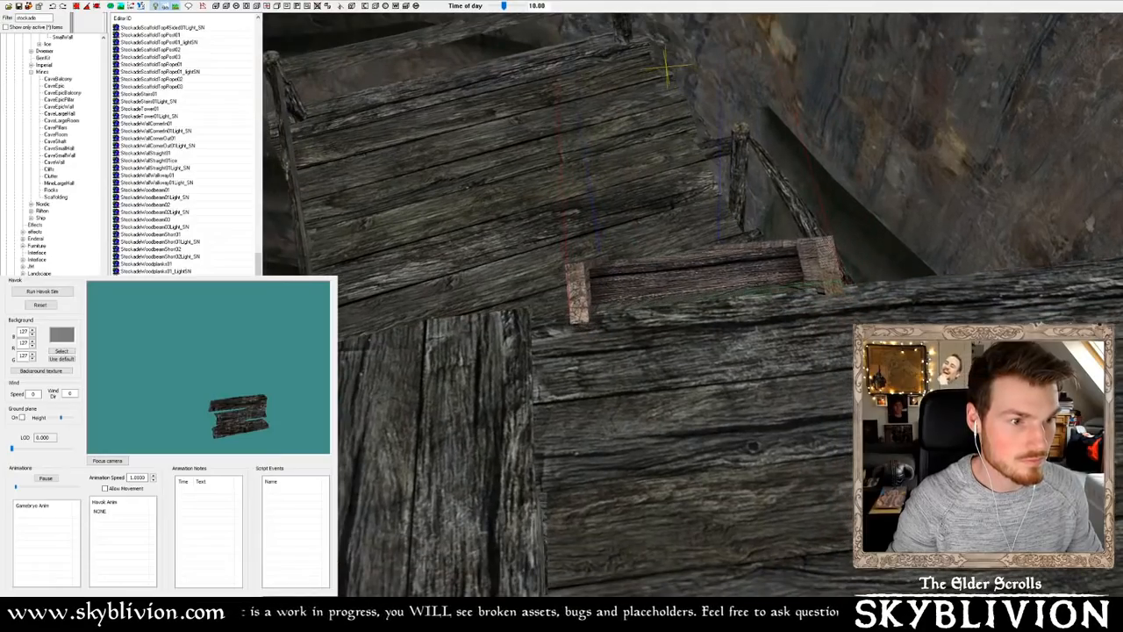
middle_click_drag(633, 268, 589, 278, "shift")
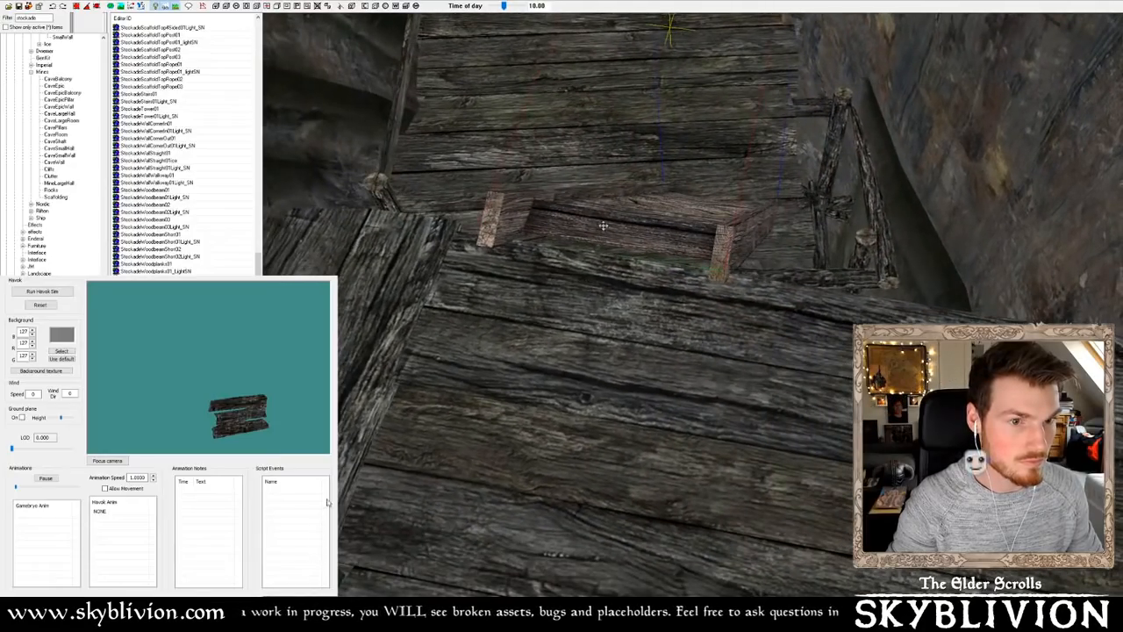
Reposition the lowest stair against the middle landing and realign the railed landing floor at its foot
middle_click_drag(328, 483, 166, 539, "shift")
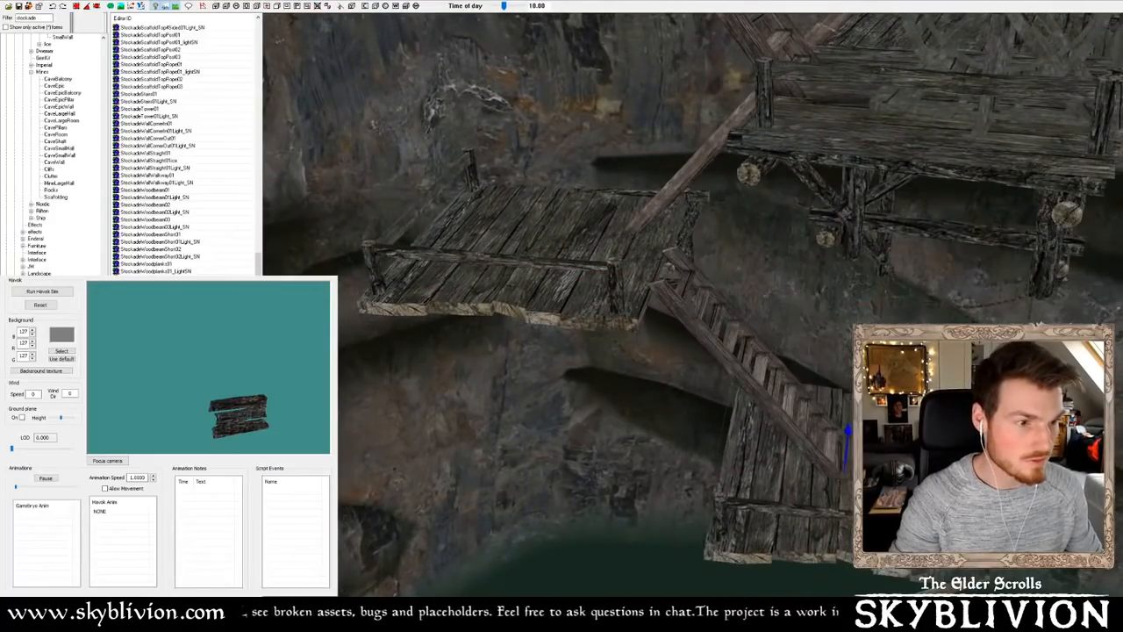
middle_click_drag(667, 298, 552, 294, "shift")
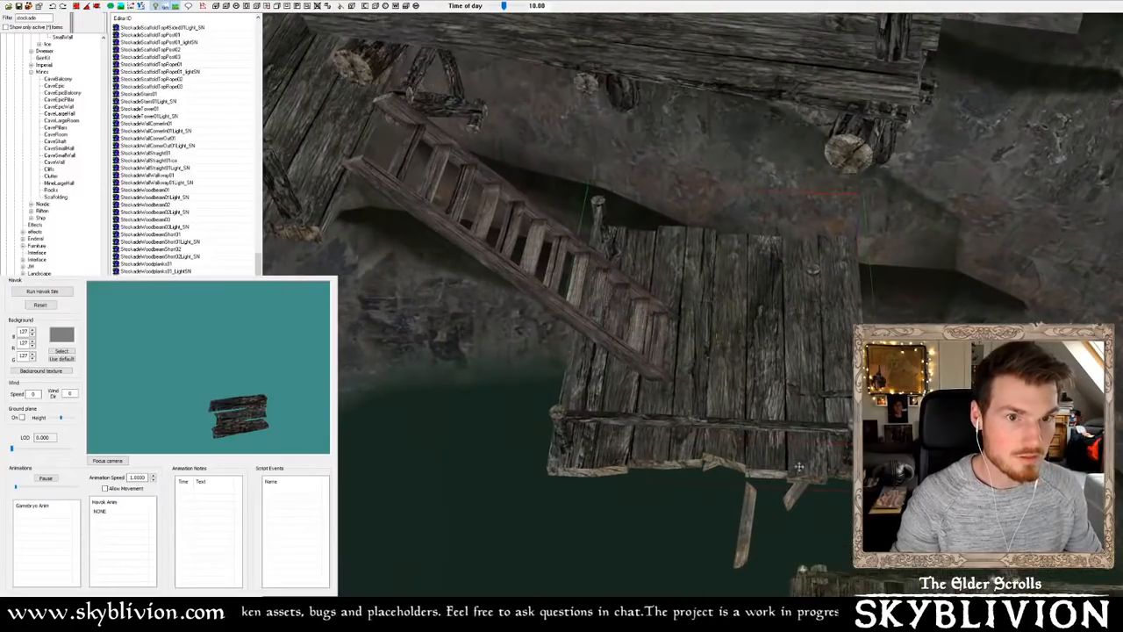
left_click(463, 227)
left_click_drag(464, 227, 446, 265)
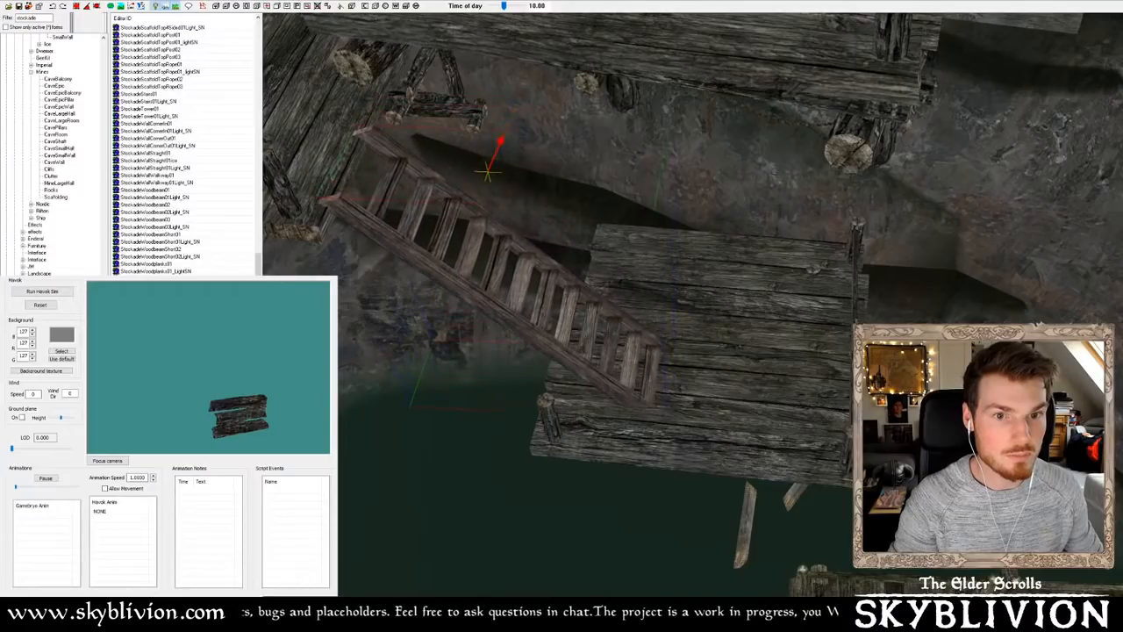
middle_click_drag(450, 261, 834, 375, "shift")
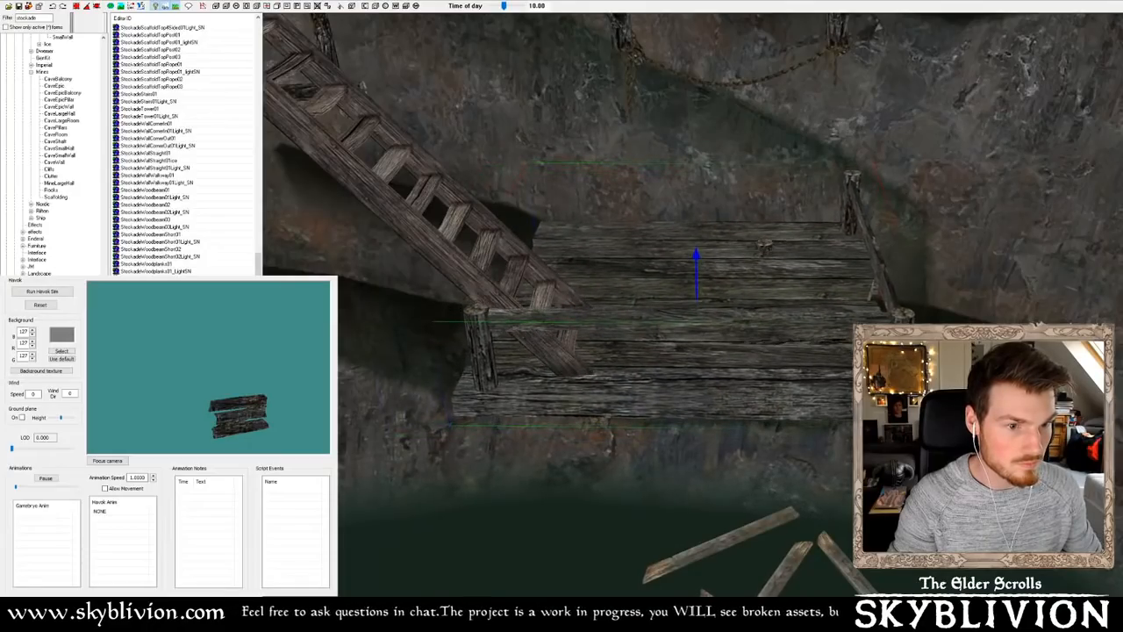
middle_click_drag(698, 300, 697, 334, "shift")
middle_click_drag(799, 313, 801, 401, "shift")
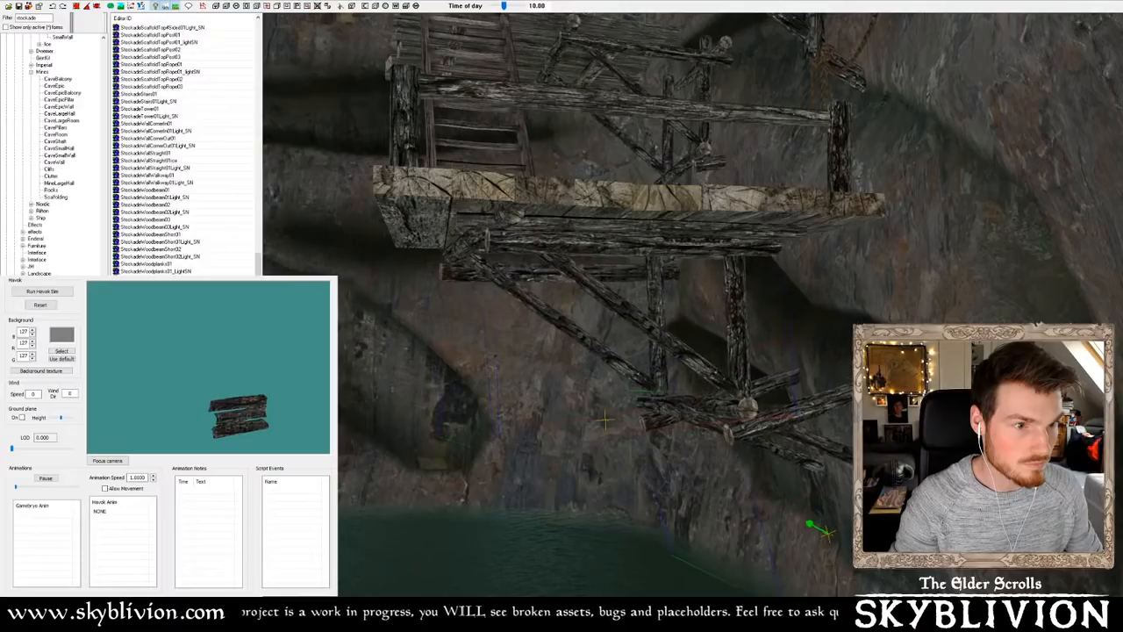
Shift the lower wooden support frame beneath the landing so its crossbeam sits under the braces
middle_click_drag(801, 403, 792, 374, "shift")
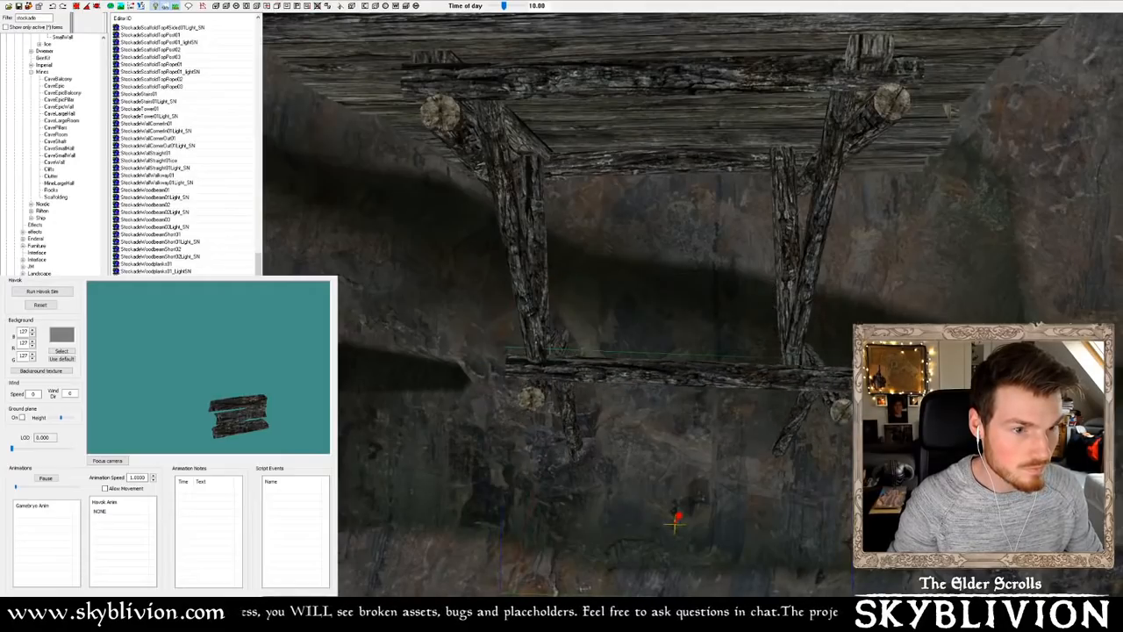
mouse_move(783, 304)
right_mouse_down()
mouse_move(759, 303)
mouse_move(770, 304)
right_mouse_up()
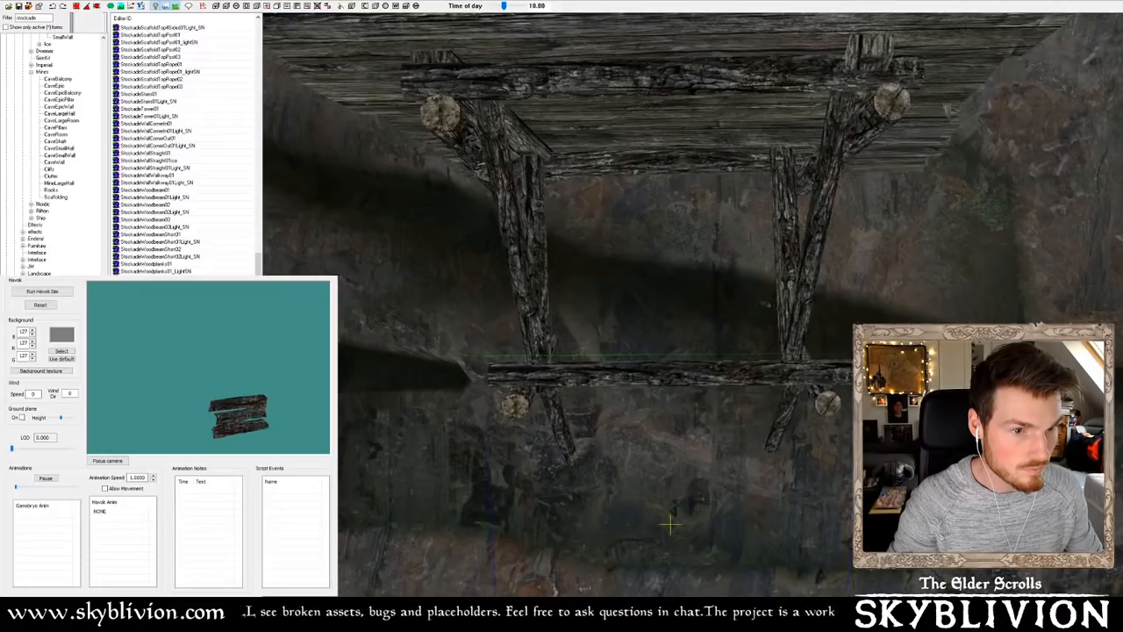
mouse_move(781, 369)
middle_mouse_down("shift")
mouse_move(739, 364)
mouse_move(781, 351)
mouse_move(775, 364)
middle_mouse_up("shift")
scroll(775, 364, "up", 5)
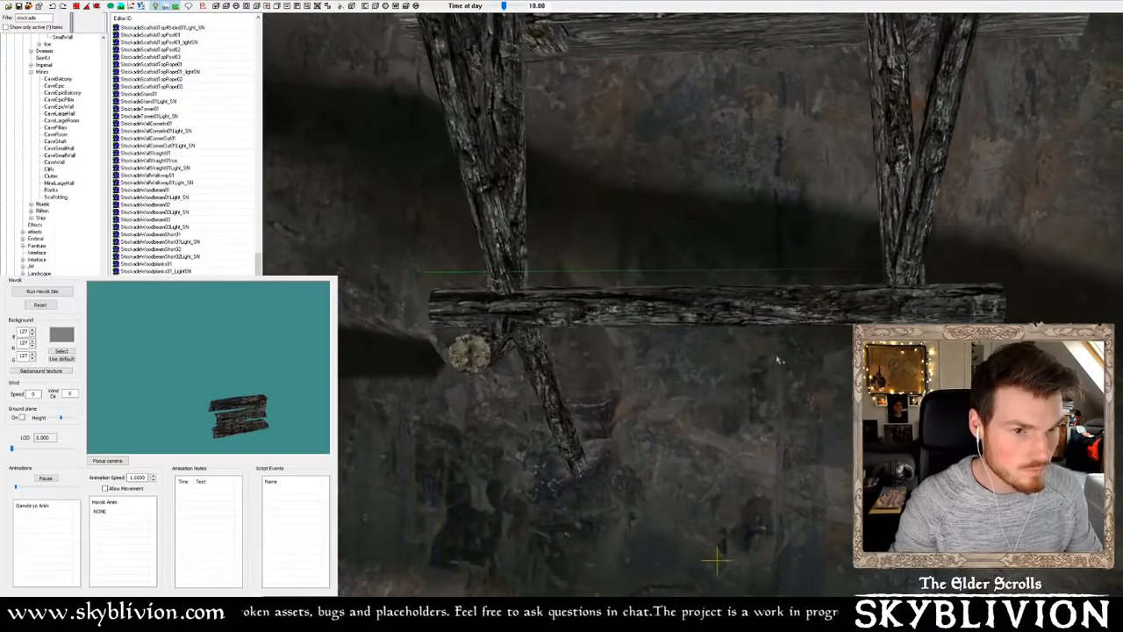
mouse_move(702, 307)
left_mouse_down()
mouse_move(717, 307)
mouse_move(717, 323)
left_mouse_up()
middle_click_drag(717, 323, 645, 327, "shift")
scroll(644, 327, "down", 5)
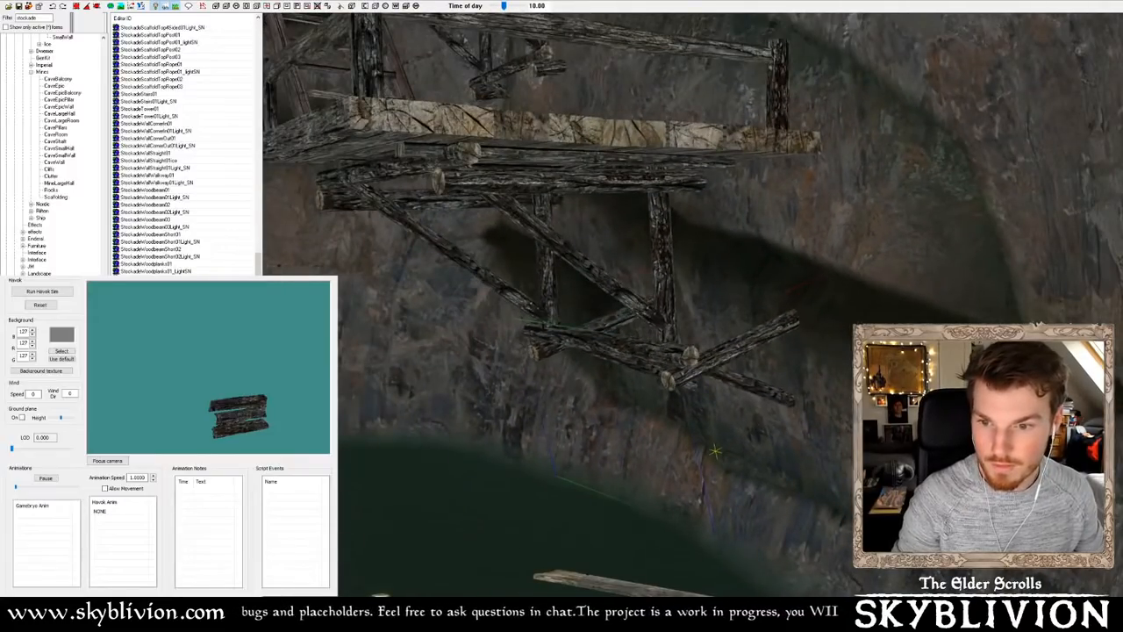
Examine the middle and lower landings, their railings and the connecting stair above the water
middle_click_drag(449, 360, 546, 412, "shift")
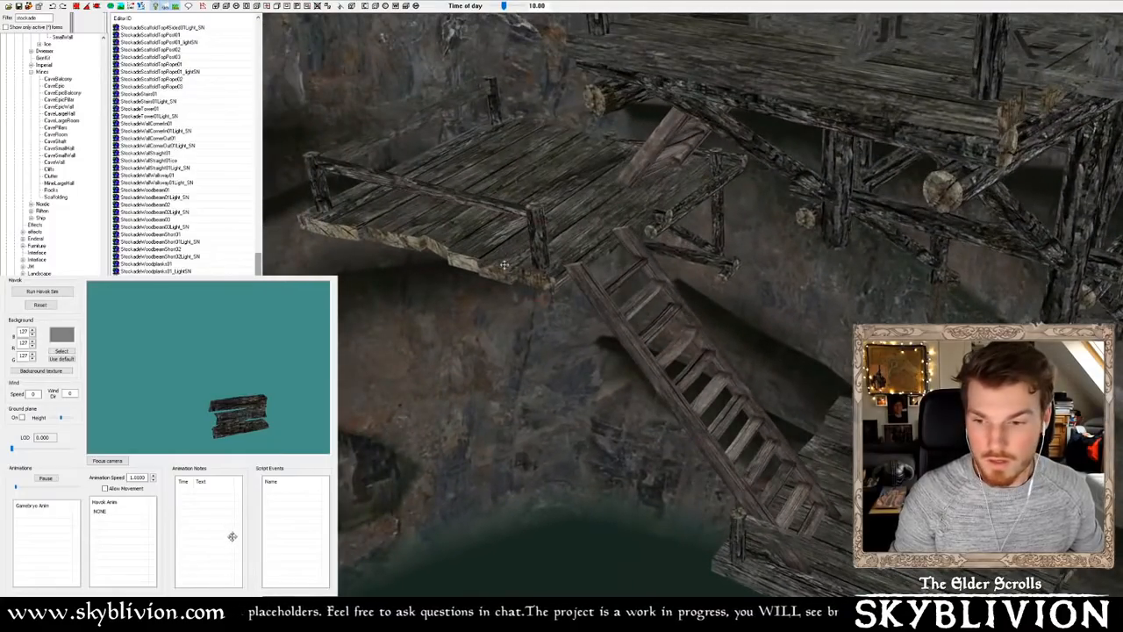
middle_click_drag(502, 261, 512, 287, "shift")
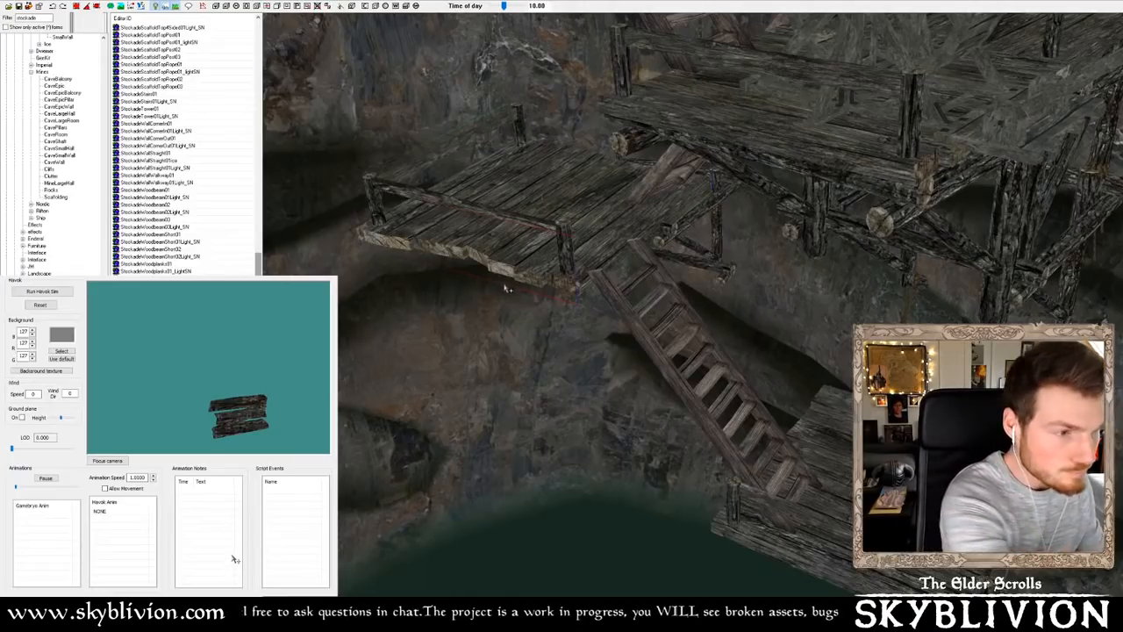
scroll(505, 288, "down", 3)
middle_click_drag(505, 287, 689, 288)
scroll(744, 256, "down", 5)
scroll(703, 273, "up", 6)
scroll(702, 273, "down", 6)
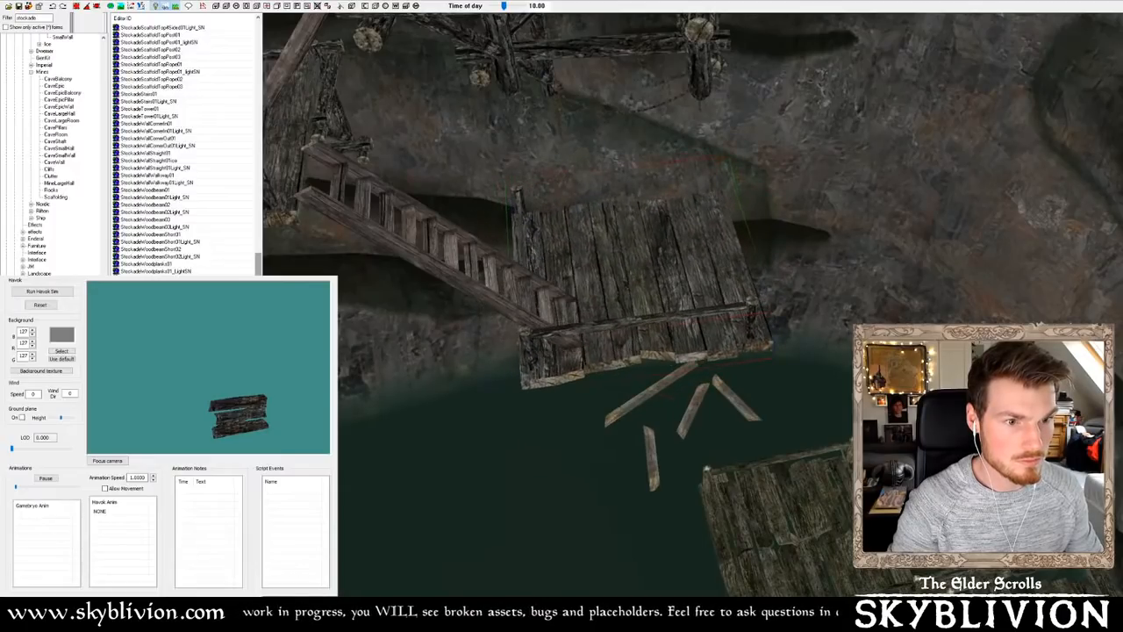
scroll(733, 246, "up", 3)
middle_click_drag(734, 246, 726, 268)
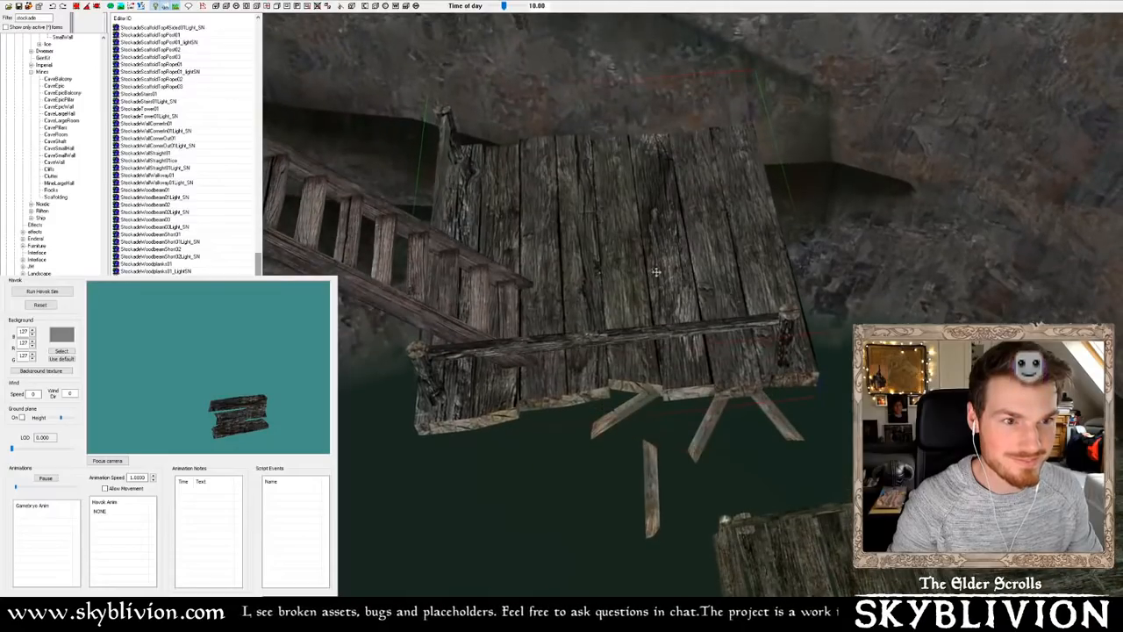
Position a further stair leading down toward the water from the lower landing's side opposite the existing stair
middle_click_drag(656, 272, 626, 272, "shift")
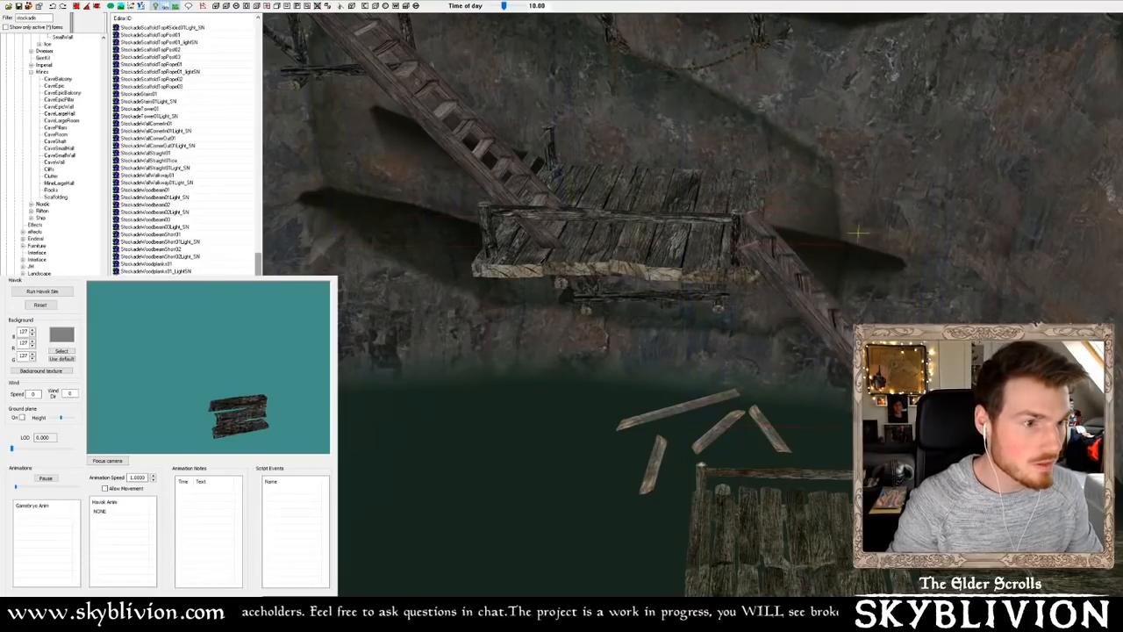
left_click_drag(859, 236, 859, 236)
middle_click_drag(859, 236, 877, 228, "shift")
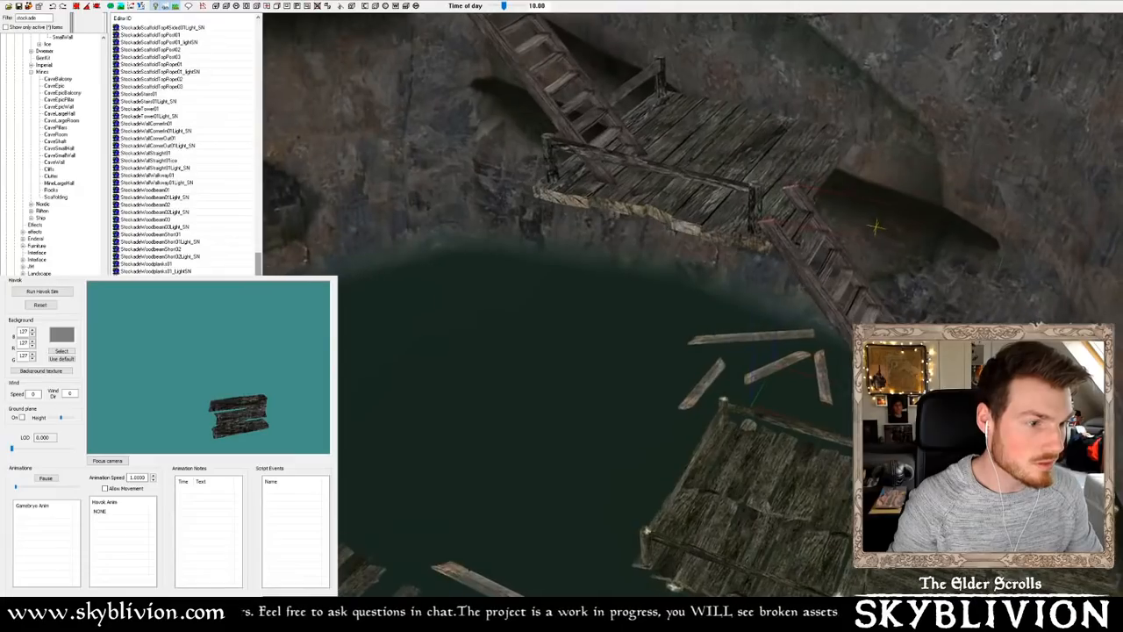
left_click_drag(878, 228, 873, 232)
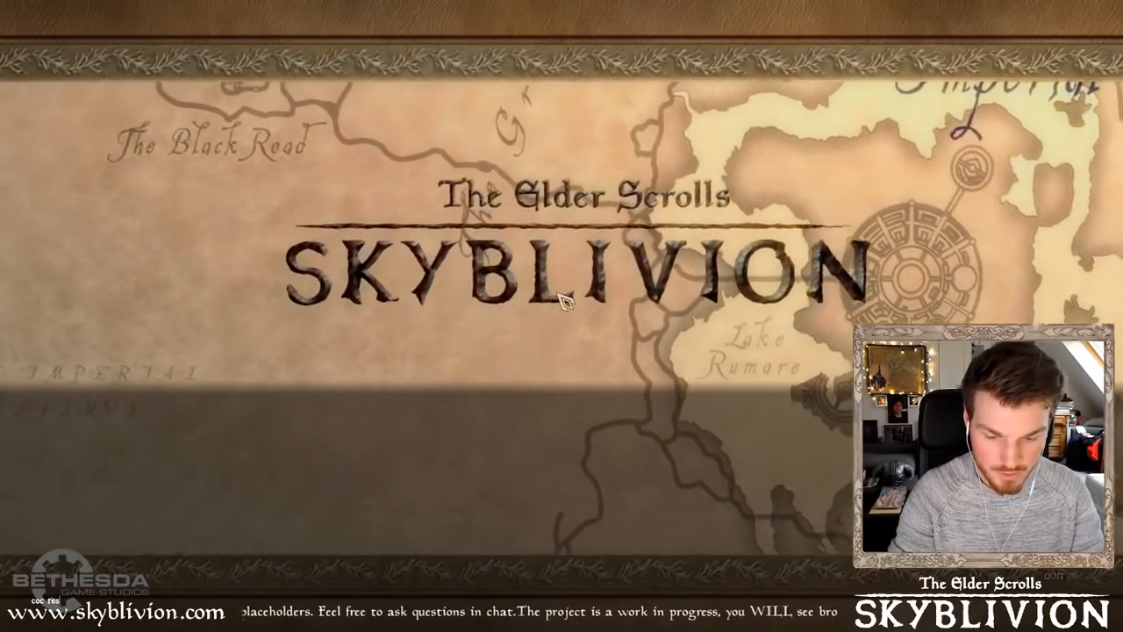
Switch to the Skyblivion game and load the mine cell with the console command coc res4exhaustedmine
type("xhausted")
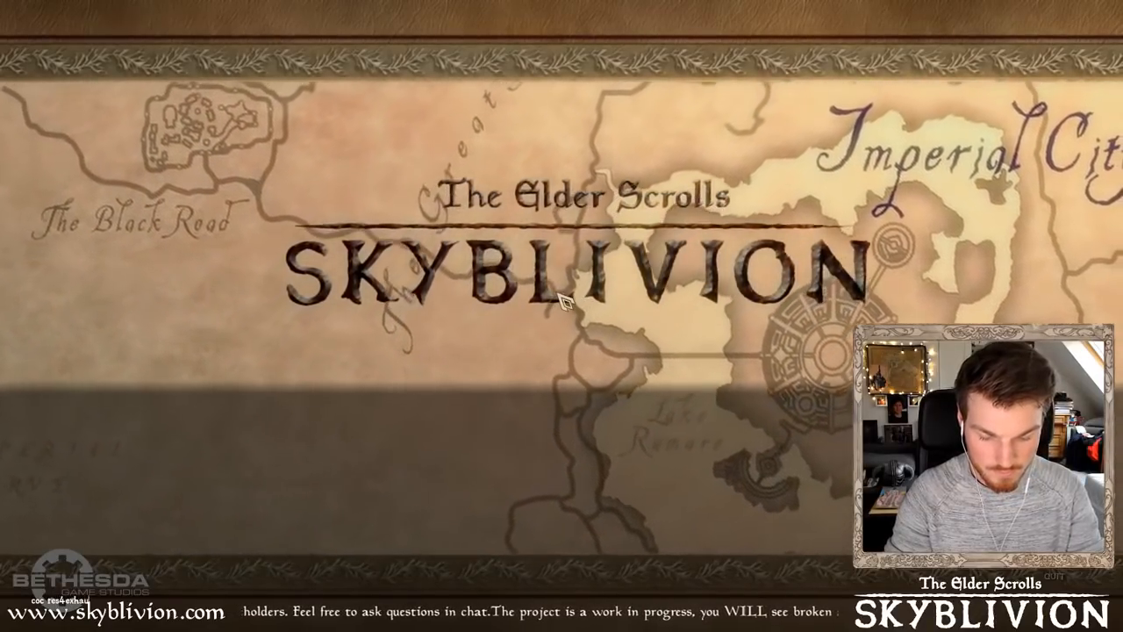
type("mine")
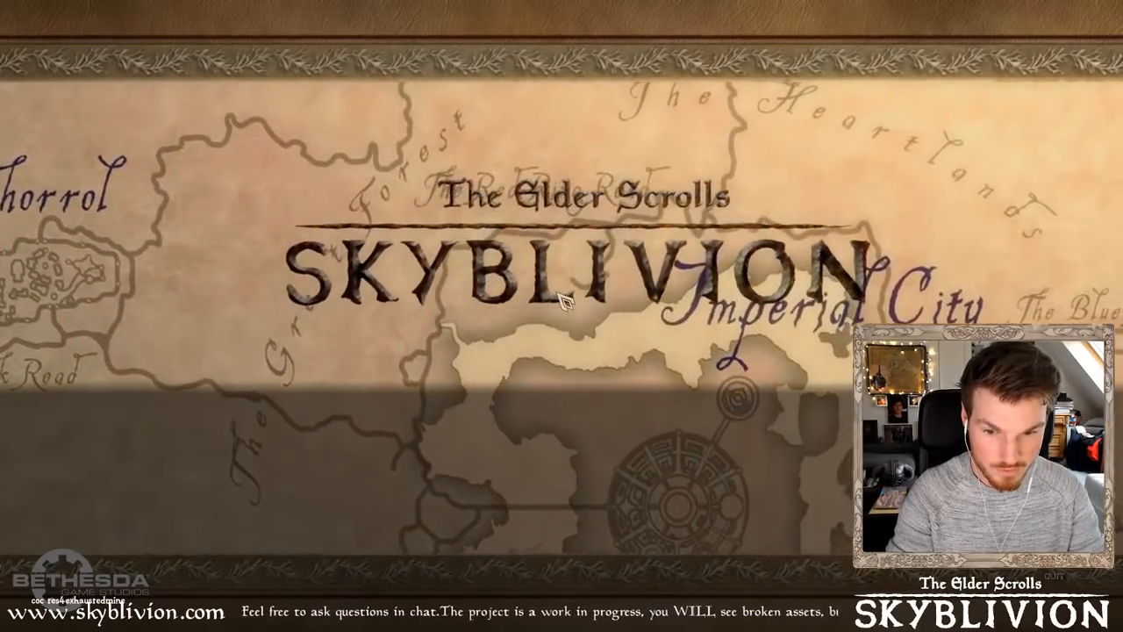
key("Return")
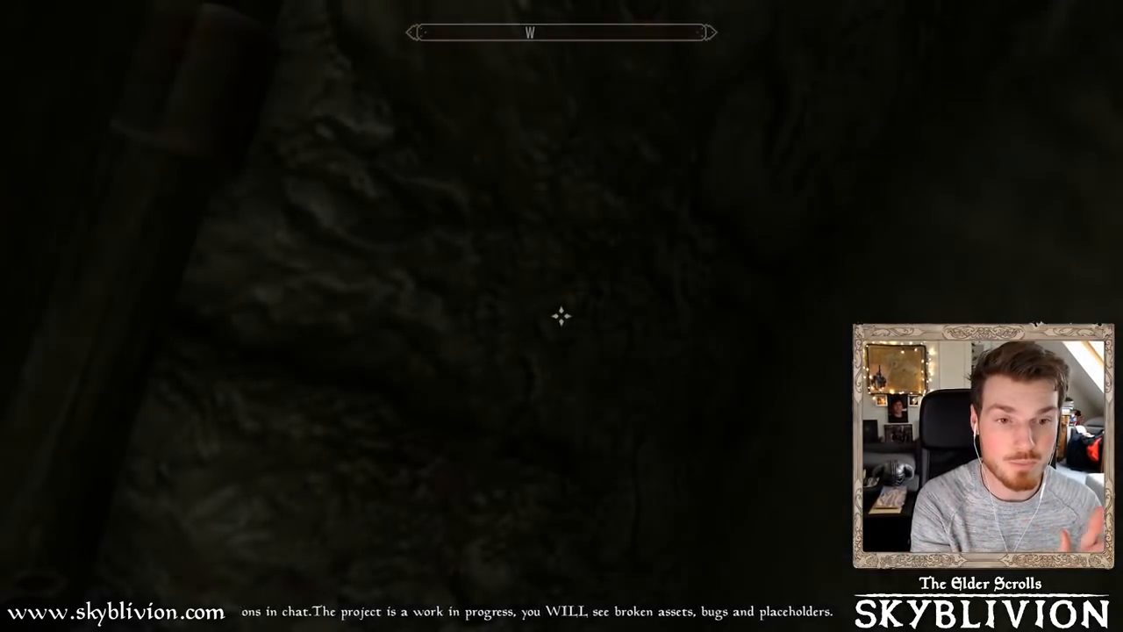
Turn off collision with tcl and enable god mode with tgm in the game console
key("grave")
type("tcl")
key("Return")
type("tgm")
key("Return")
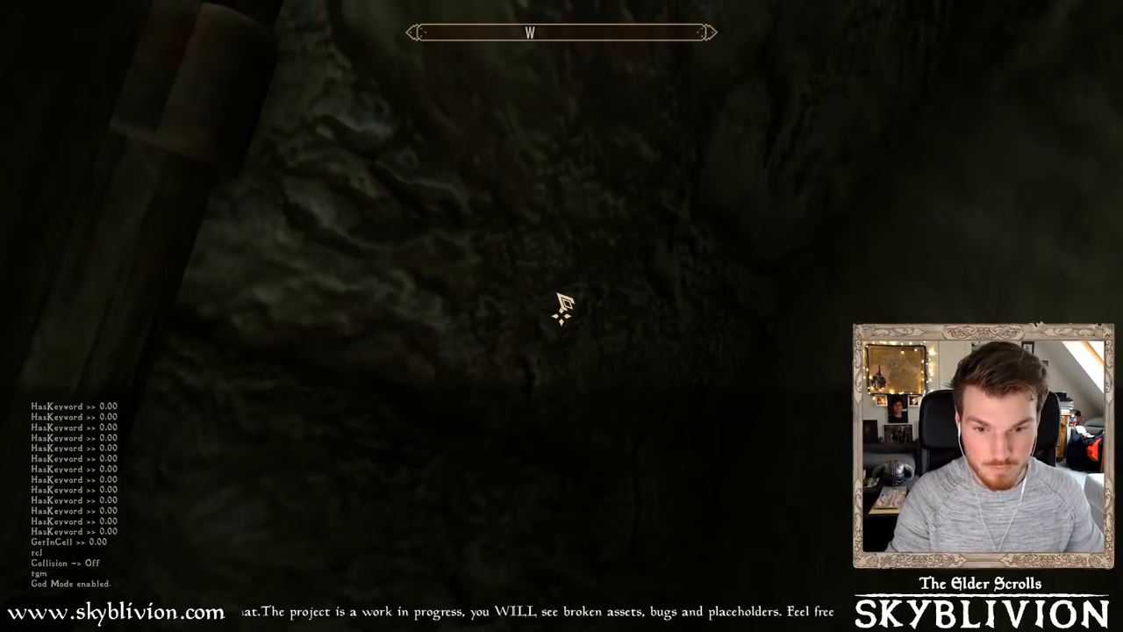
key("grave")
Fly forward through the dark mine in game to inspect its interior
key("w")
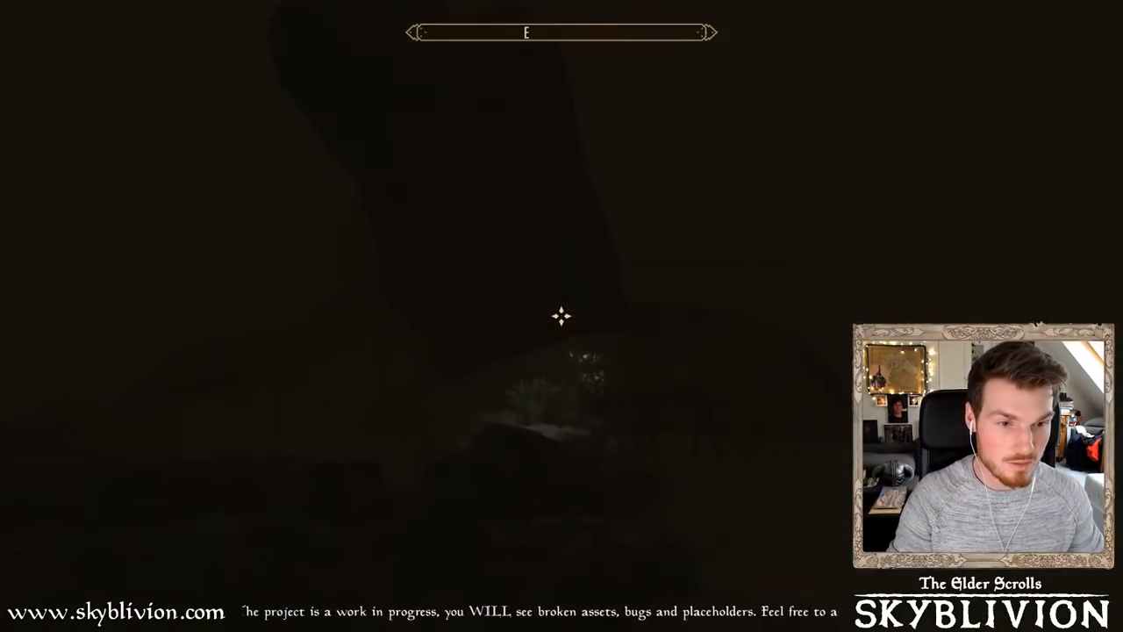
key("w")
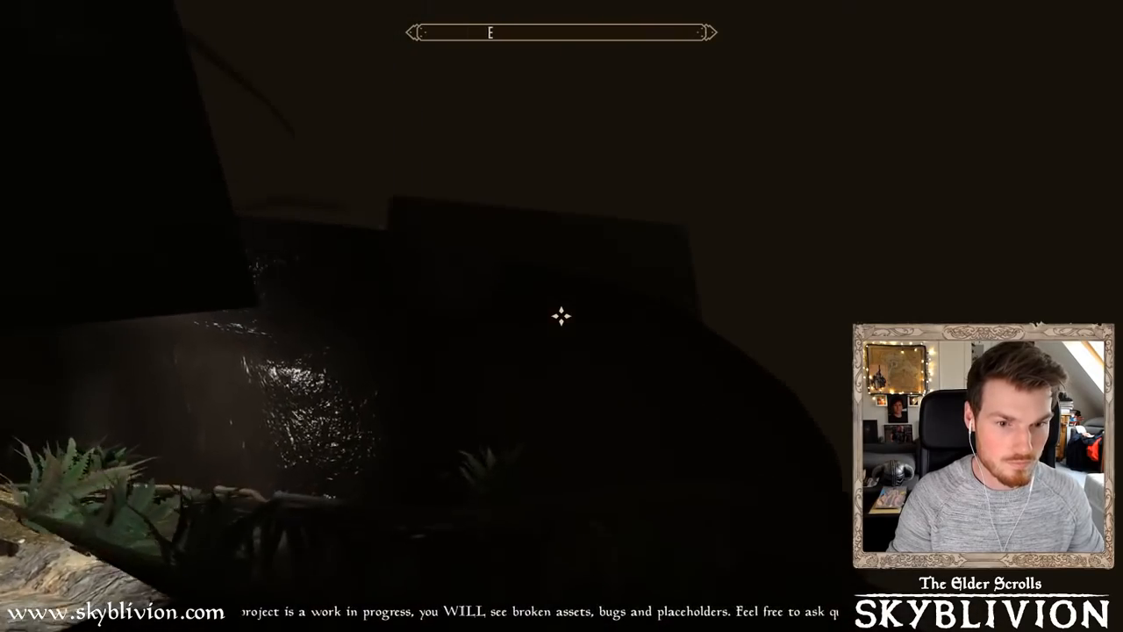
Fly into the mine passage, then use the console to enable god mode with tgm and turn collision on with tcl
key("w")
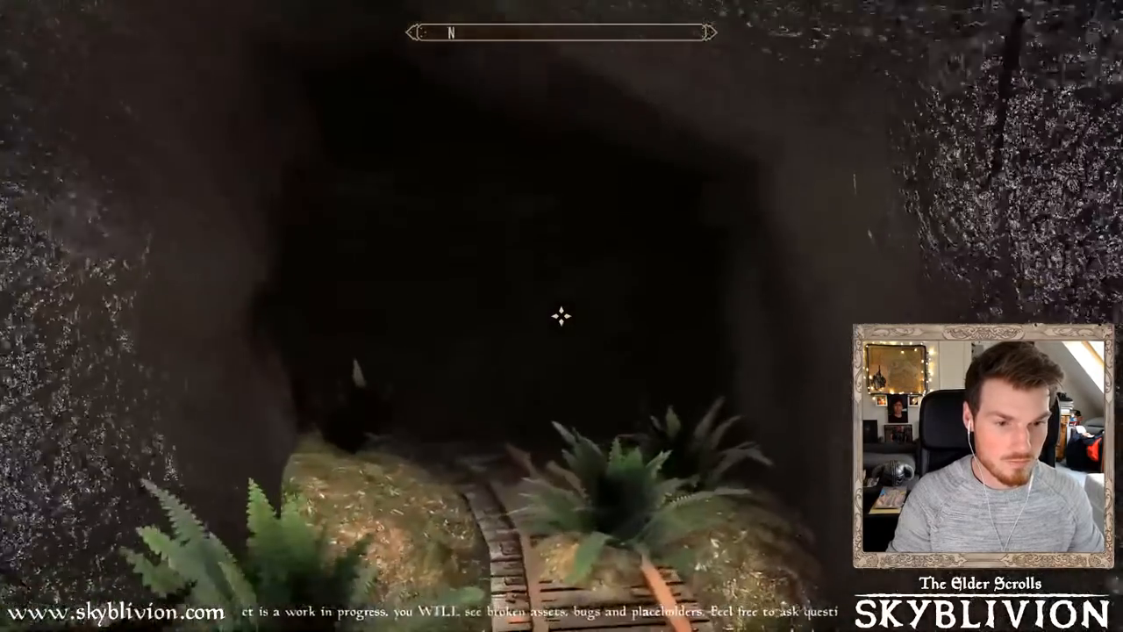
key("grave")
key("grave")
key("w")
key("grave")
type("tgm")
key("Return")
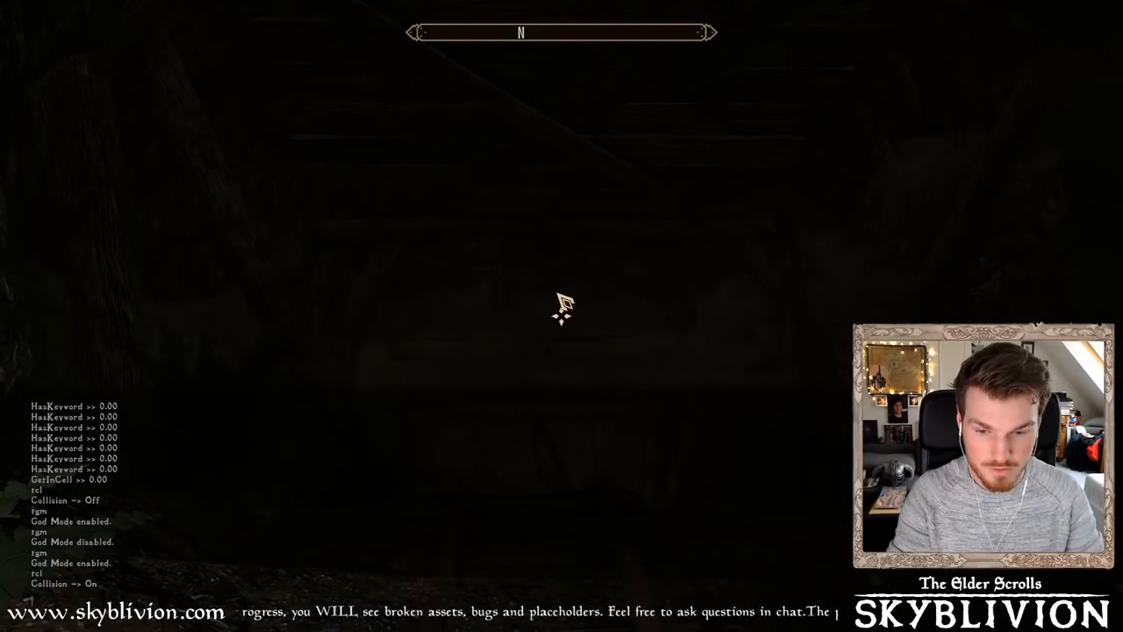
key("grave")
Equip a torch from the inventory to light the passage
key("Tab")
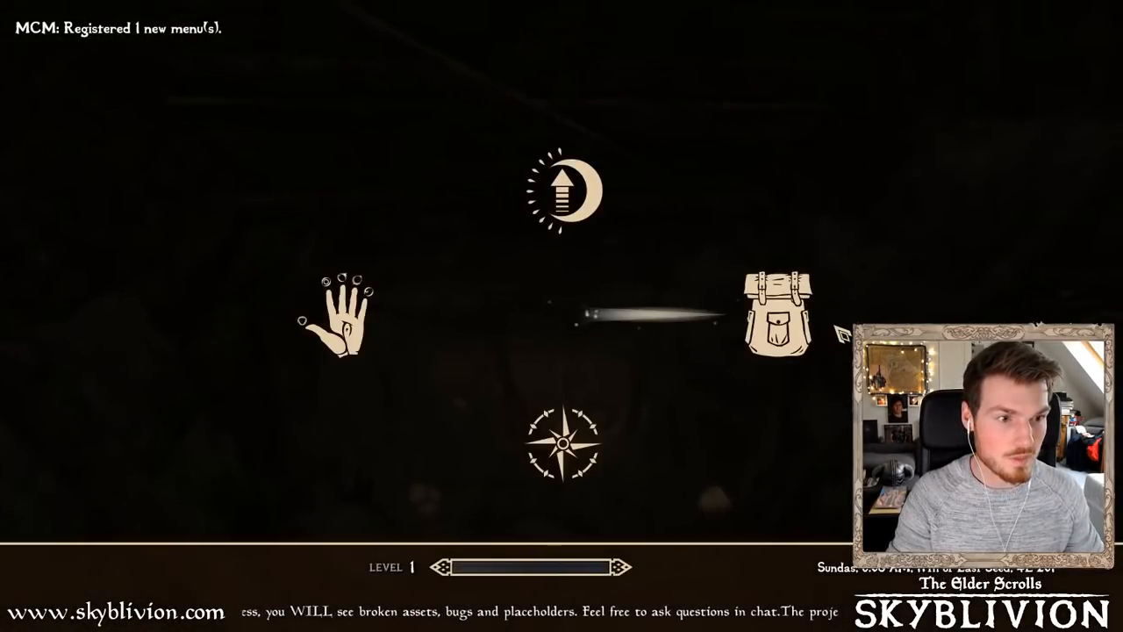
left_click(778, 314)
left_click(489, 432)
left_click(483, 443)
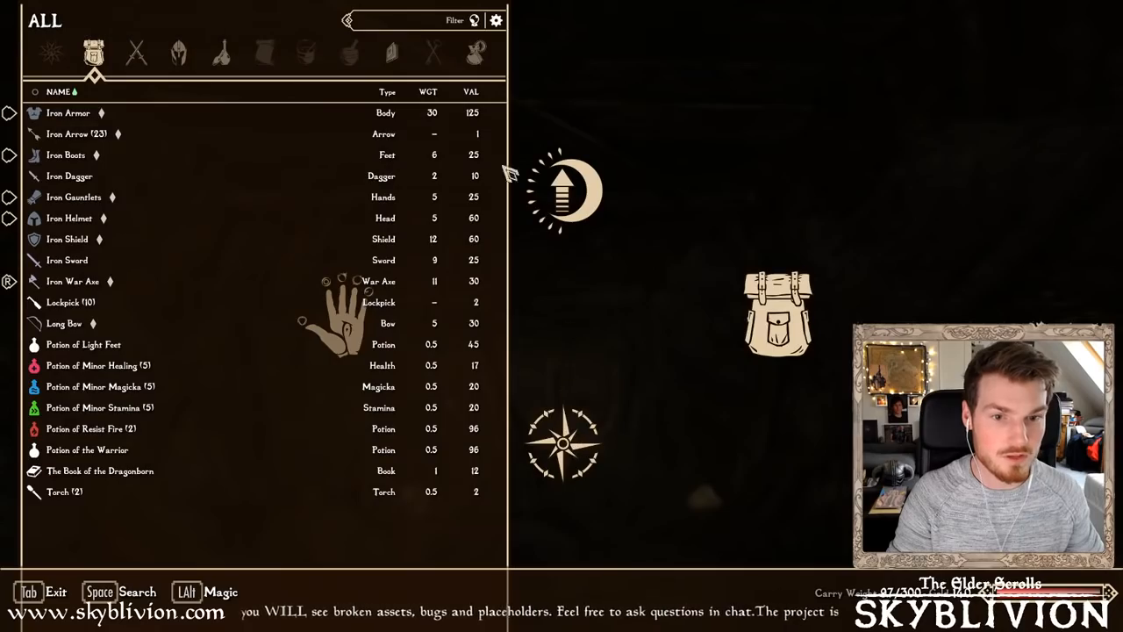
key("Tab")
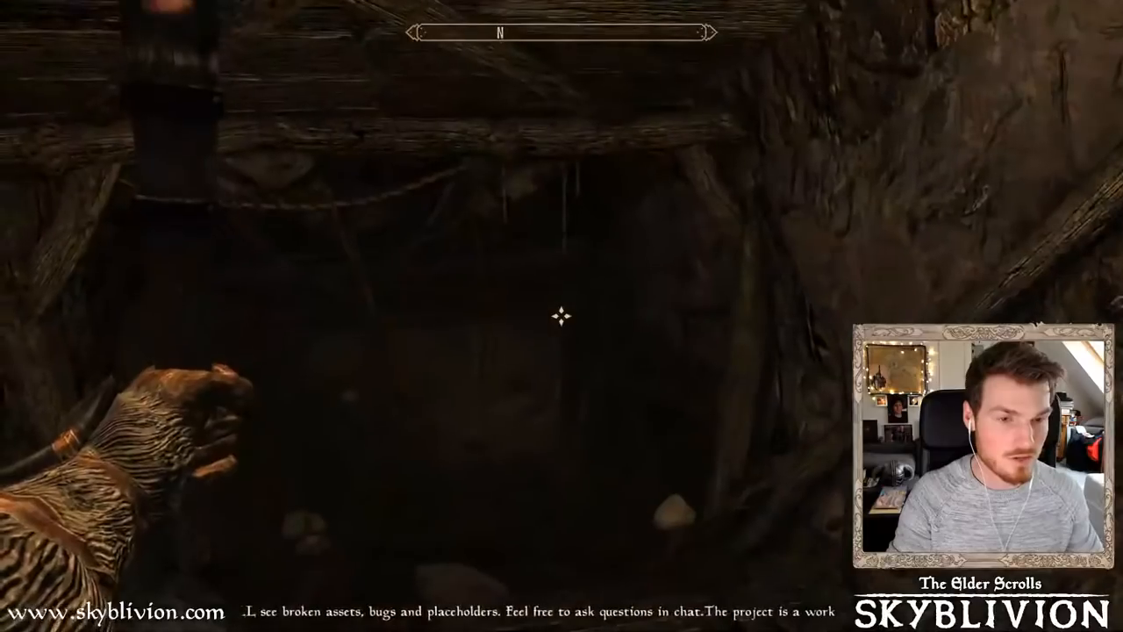
Walk north through the timbered mine tunnel toward the hanging lantern at the cavern entrance
key("w")
key("w")
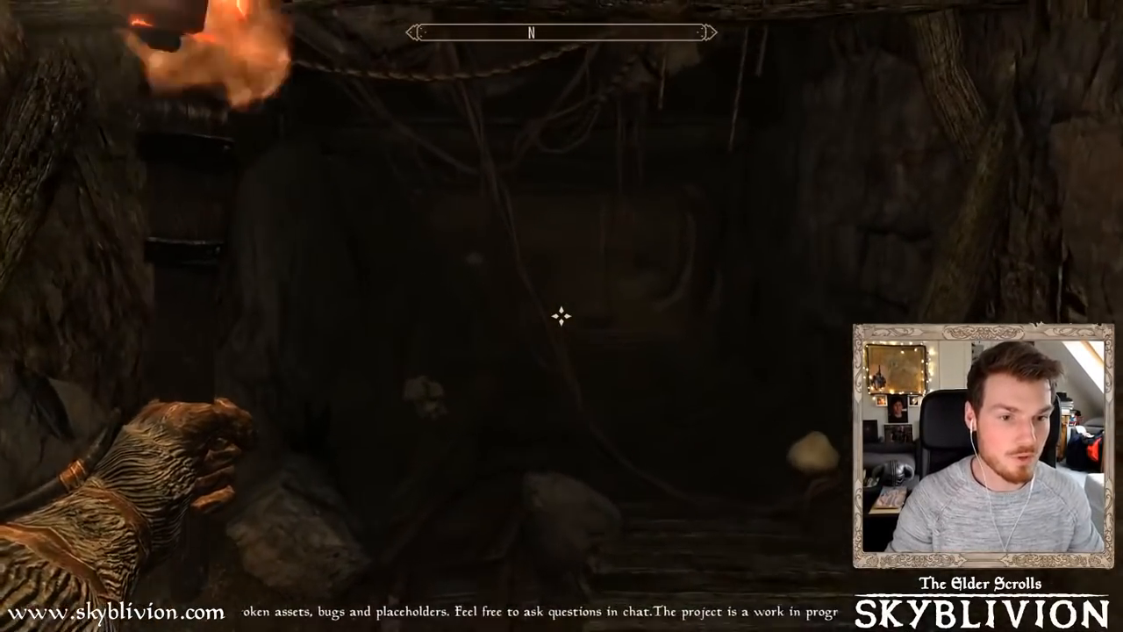
key("w")
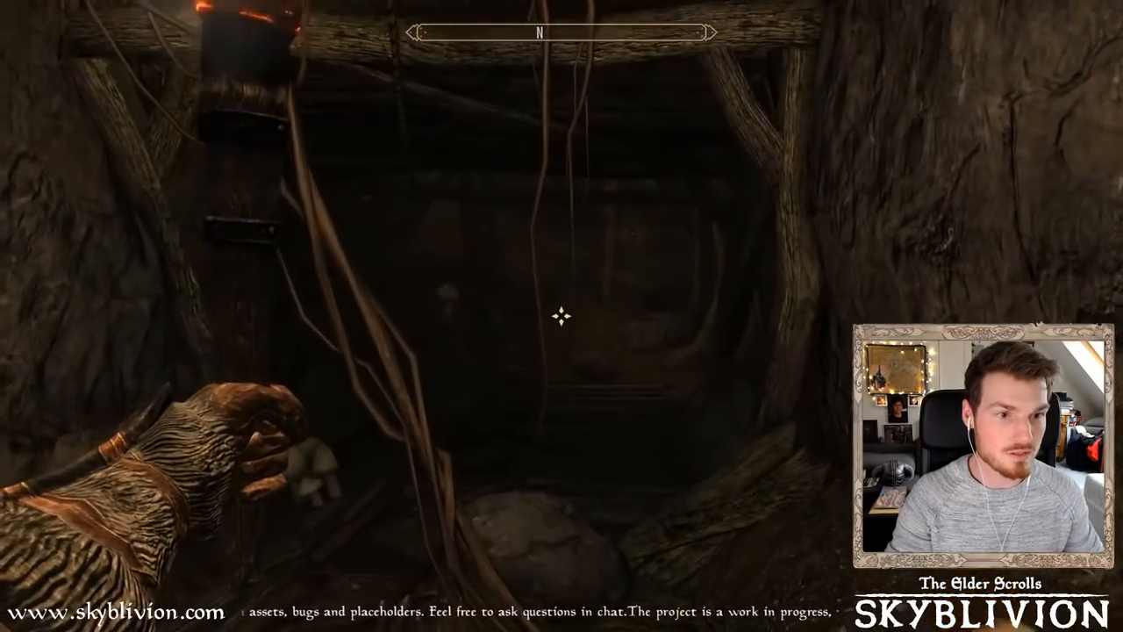
key("w")
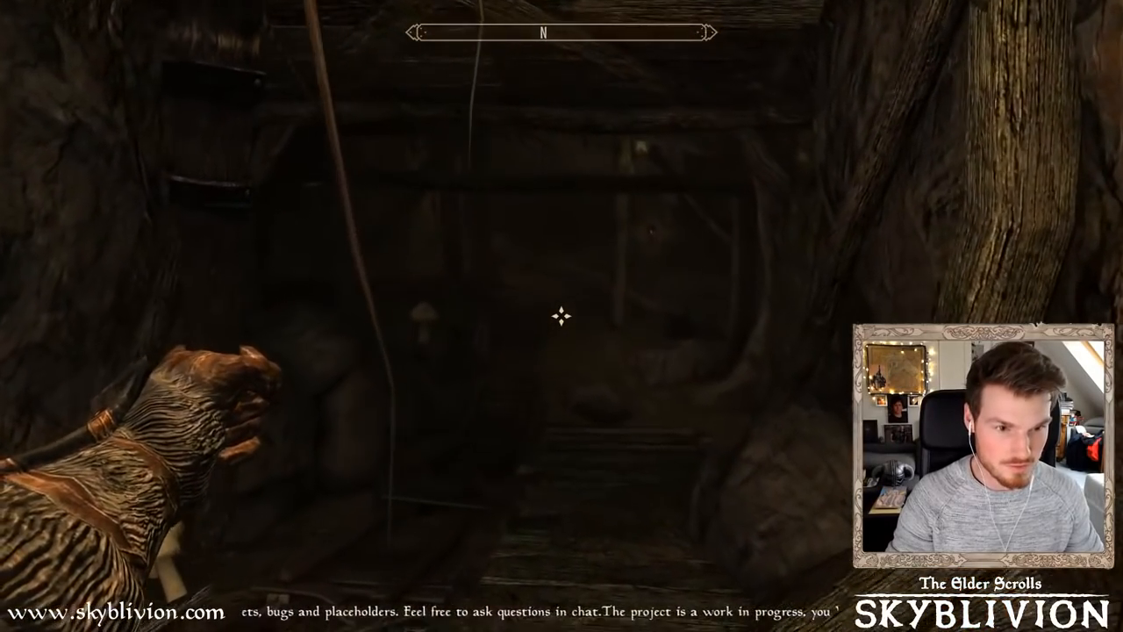
key("w")
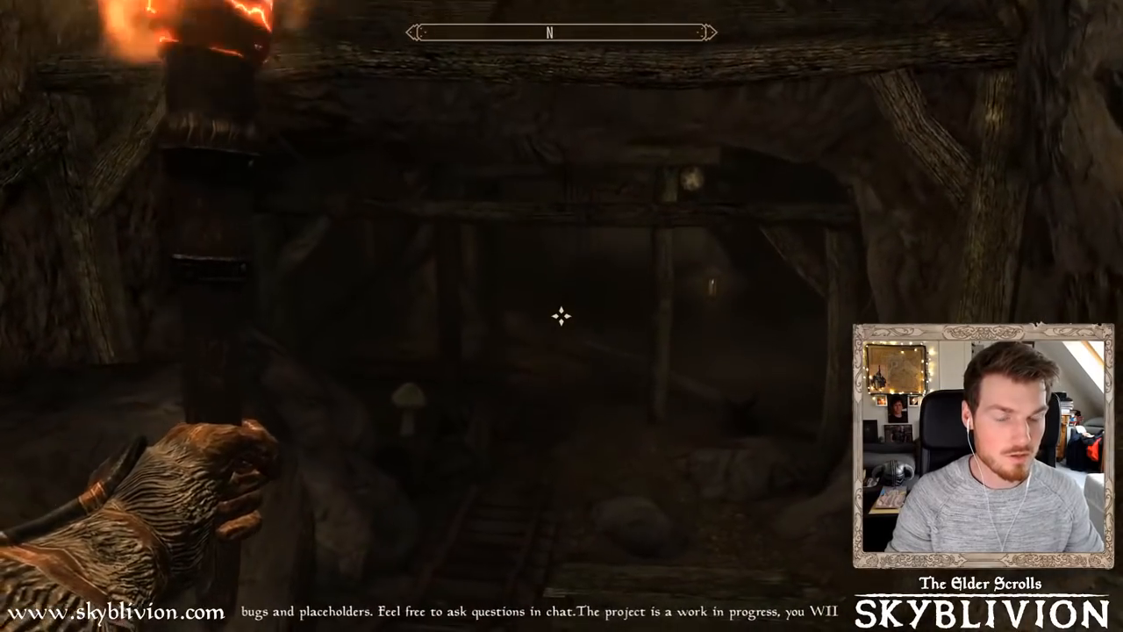
key("w")
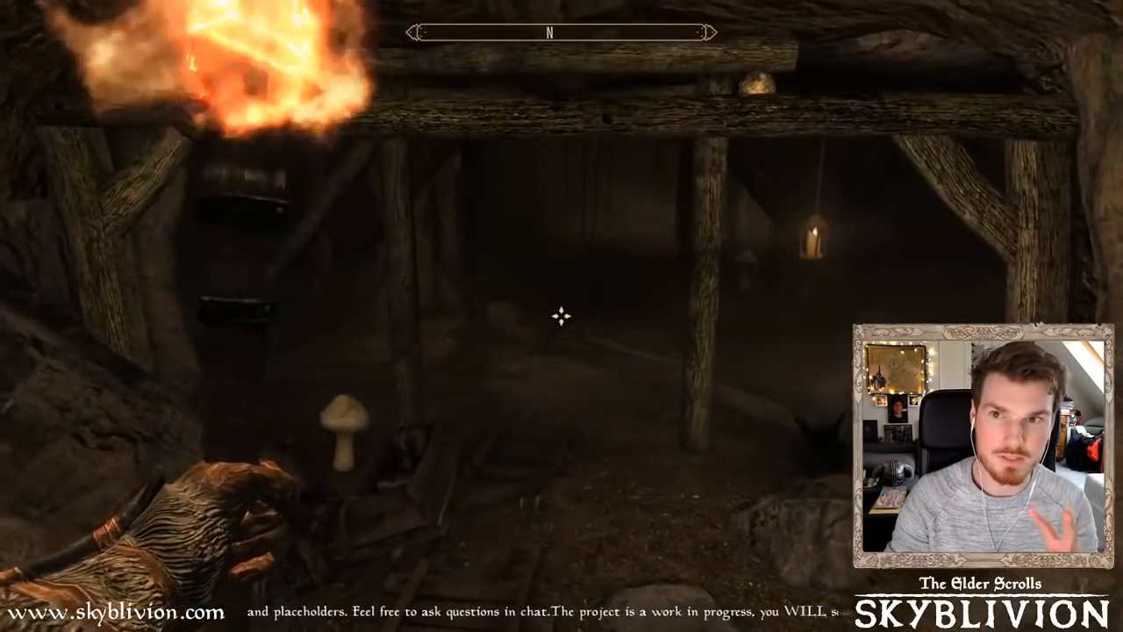
Explore the cavern beyond the broken wooden wreckage, moving between the support posts and along the rail track
key("w")
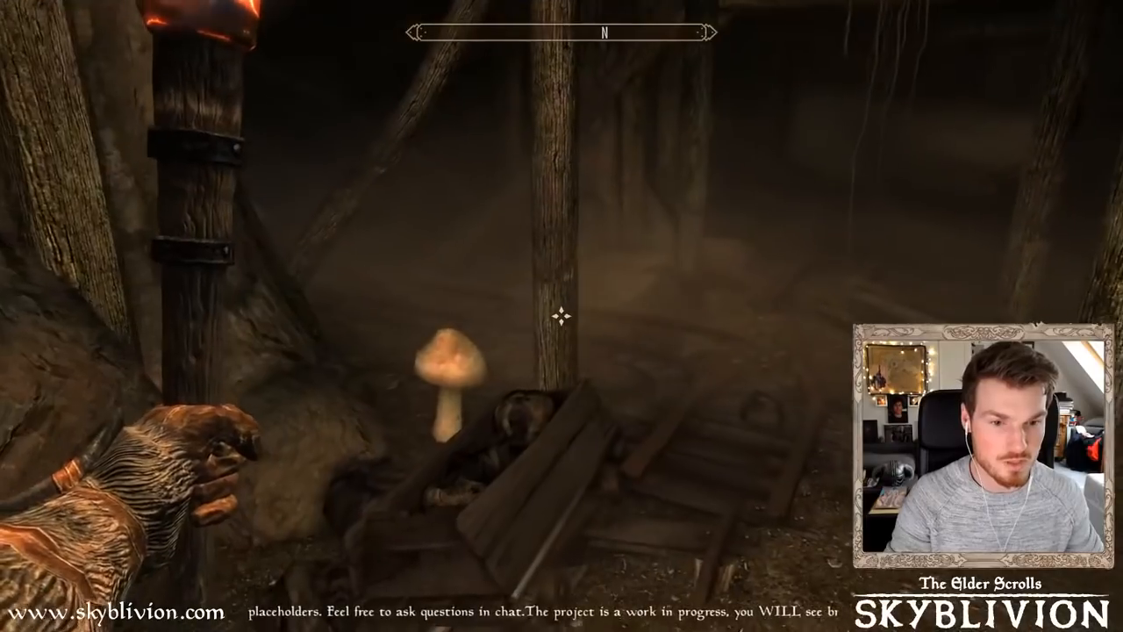
key("w")
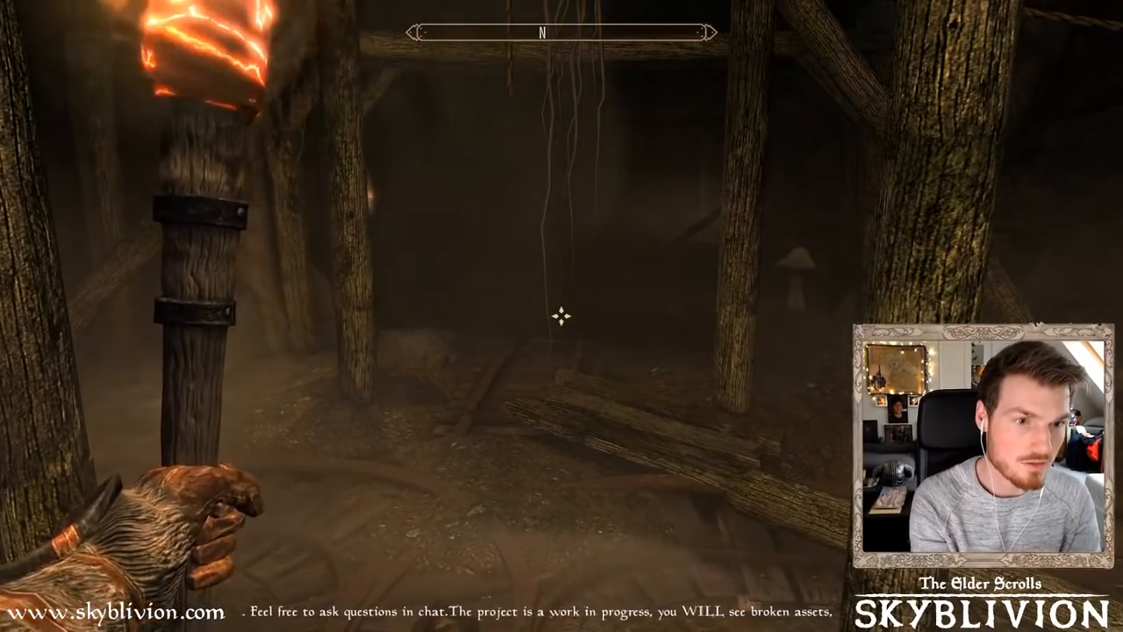
key("w")
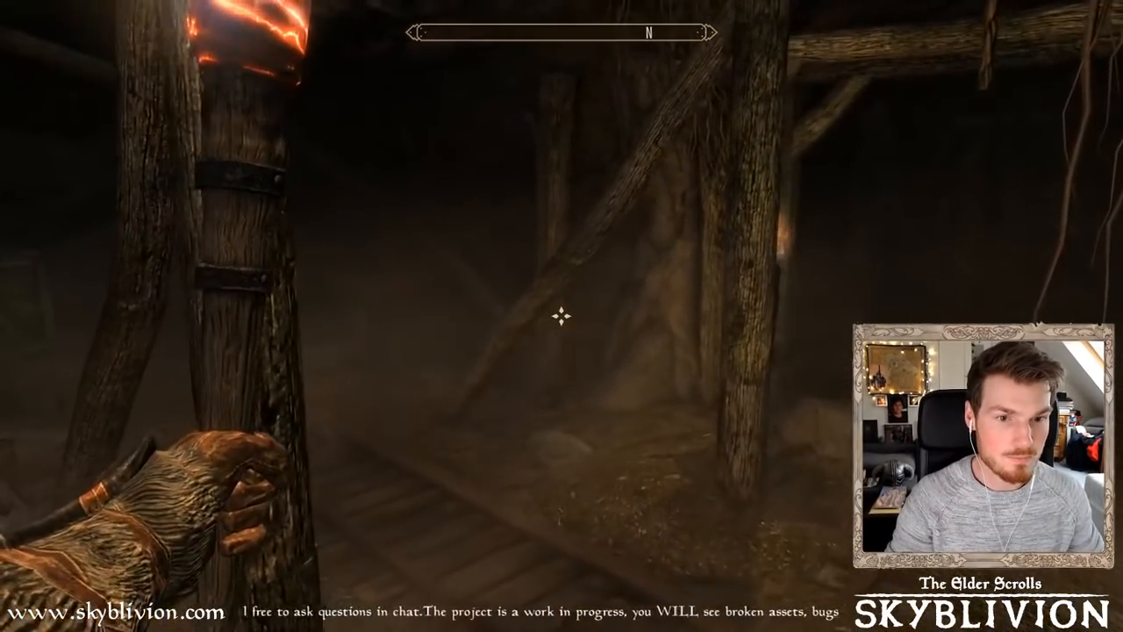
key("w")
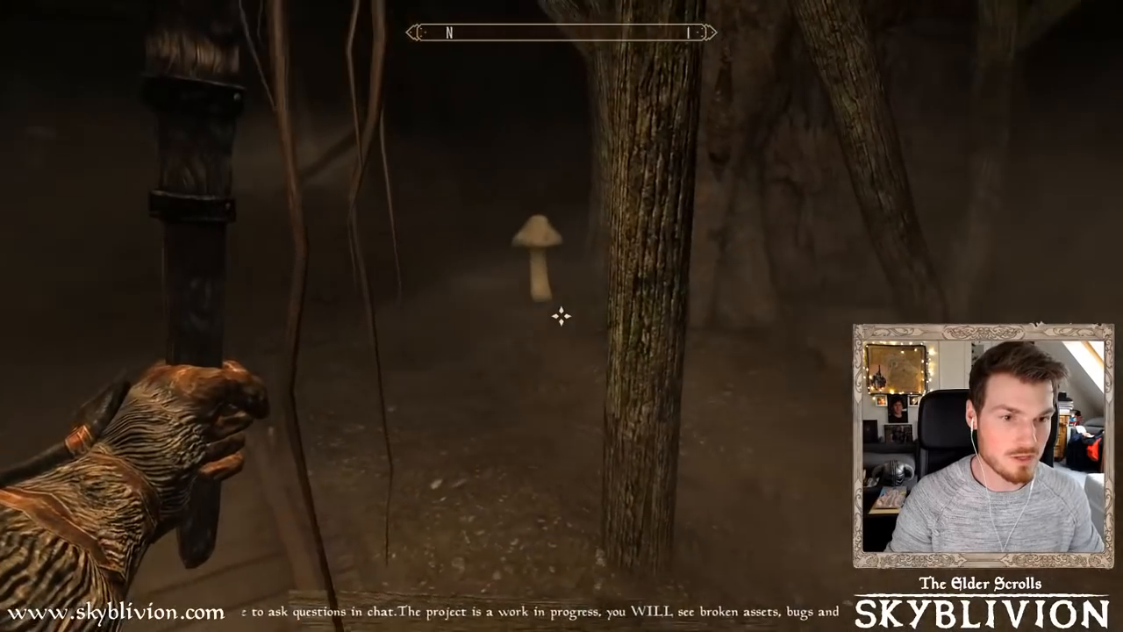
Approach the writing desk with the open book and take the Starlight scroll from the pigeonhole shelf
key("w")
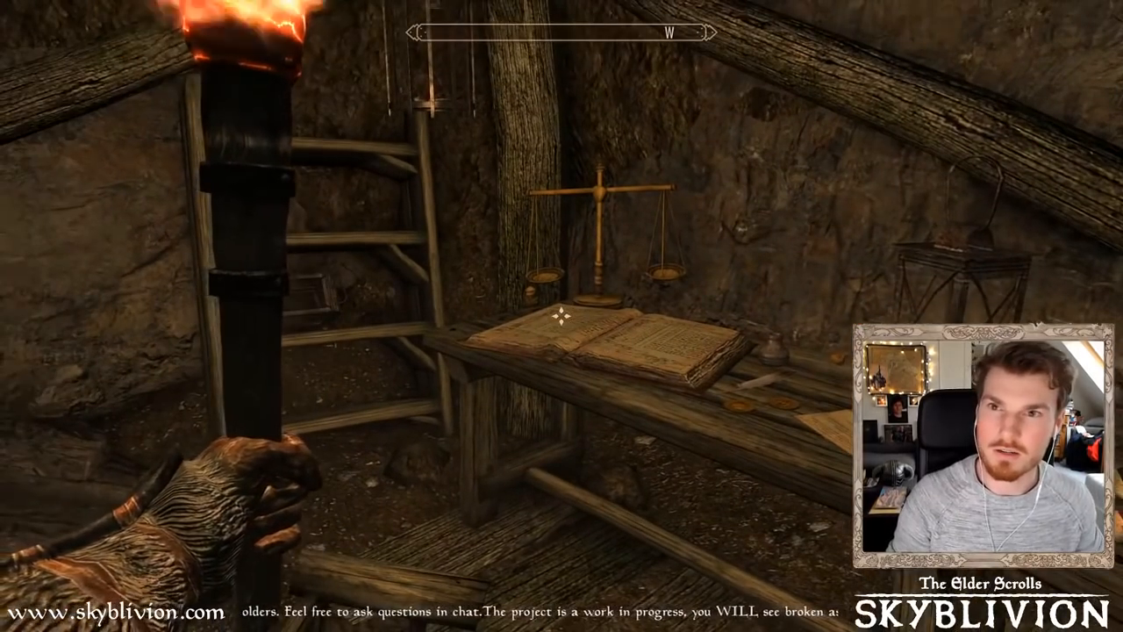
key("w")
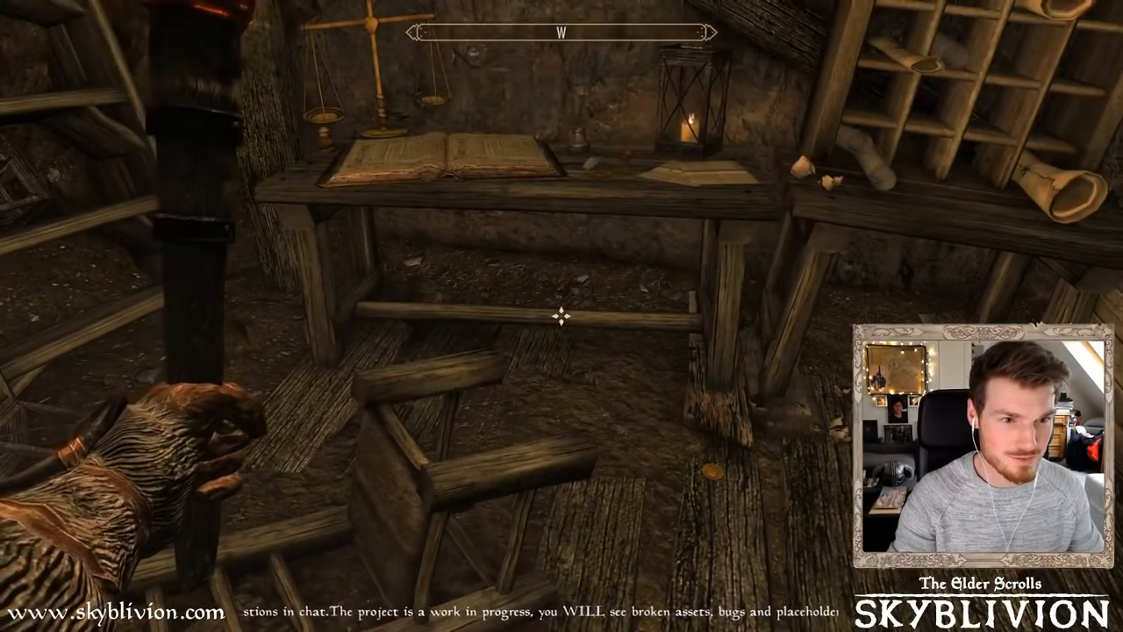
key("d")
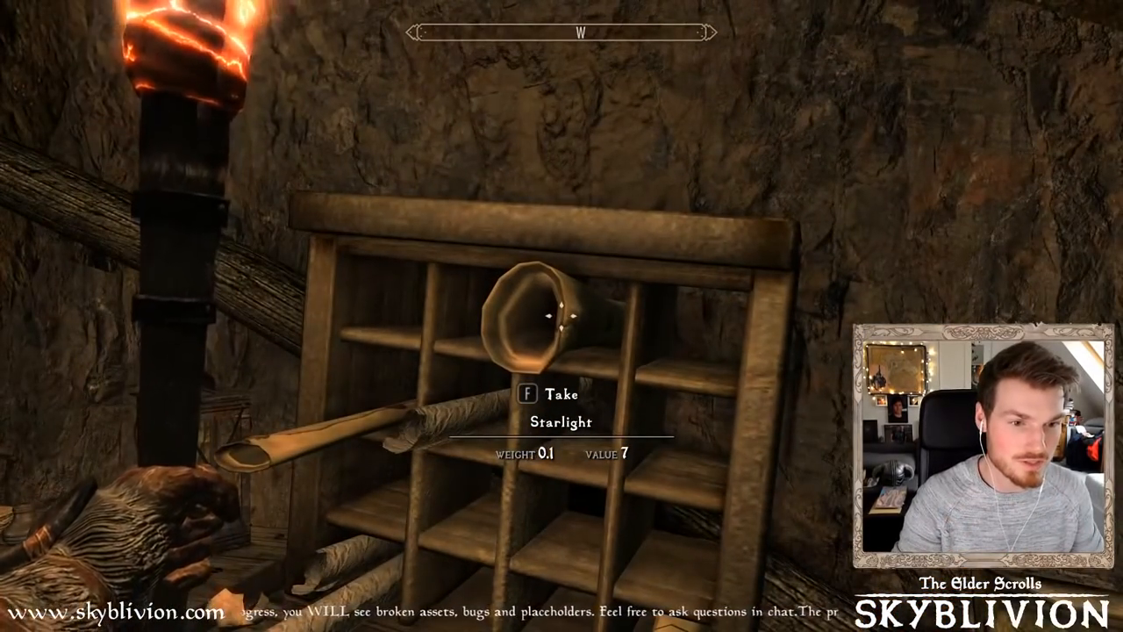
Equip the Starlight scroll from the inventory's scroll category and cast it
key("Tab")
left_click(870, 319)
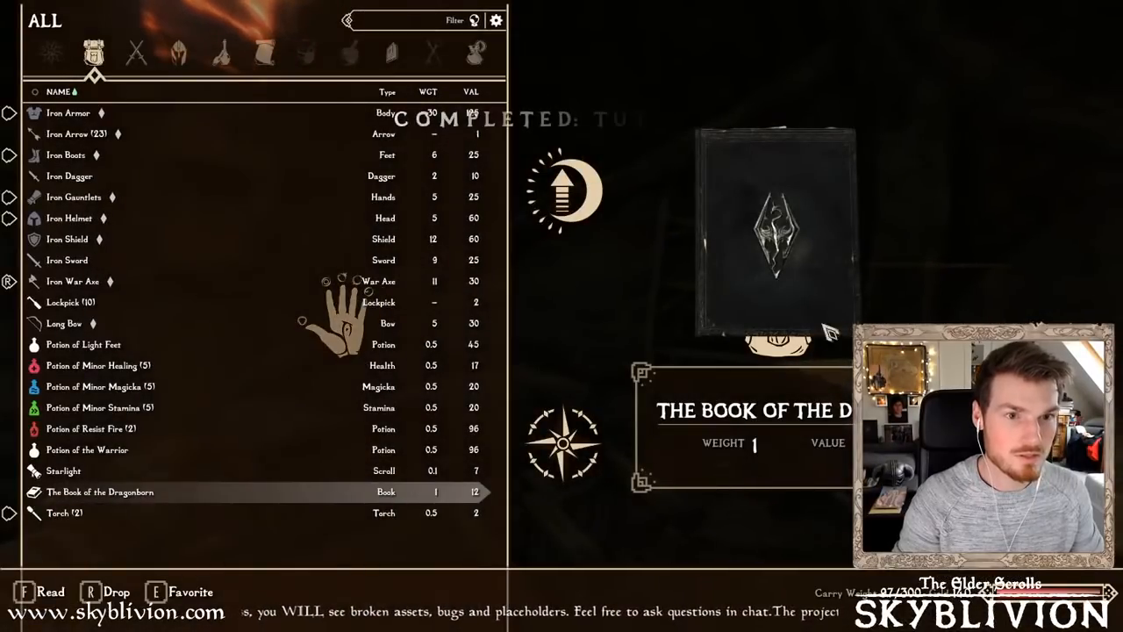
left_click(268, 58)
key("Tab")
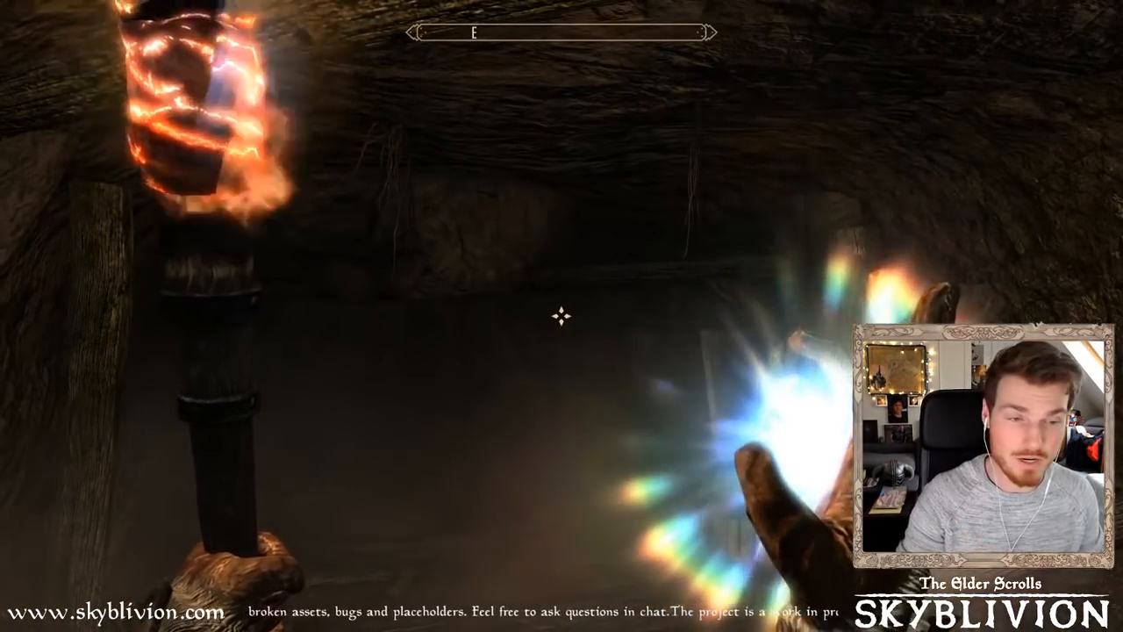
left_click(560, 315)
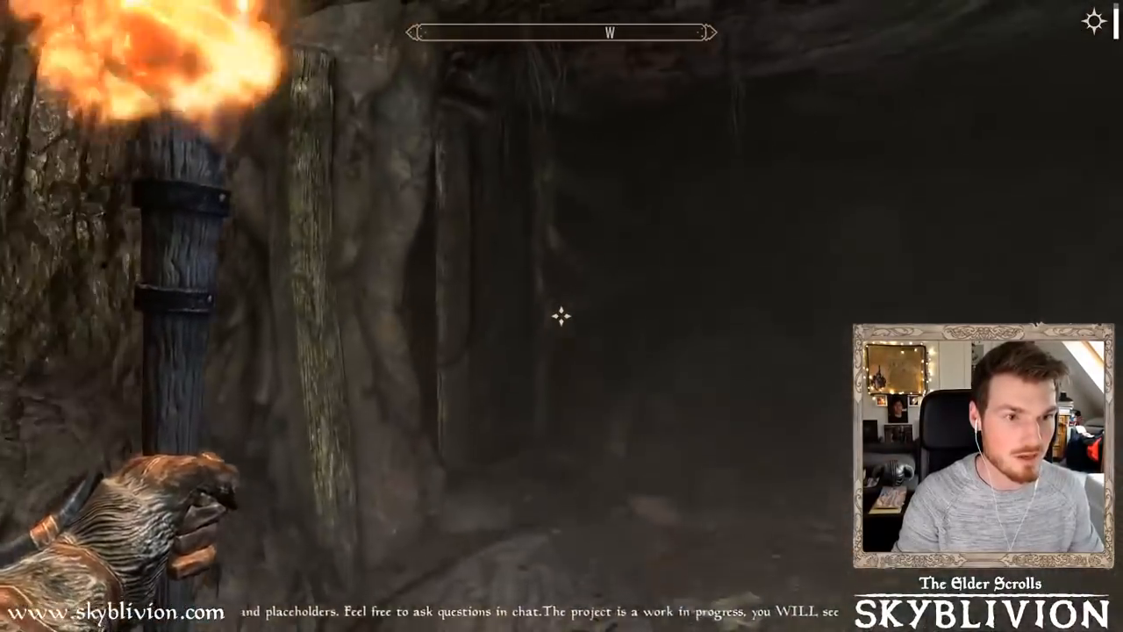
Jump over the broken plank barrier and continue into the cave passage with a blade drawn
key("Tab")
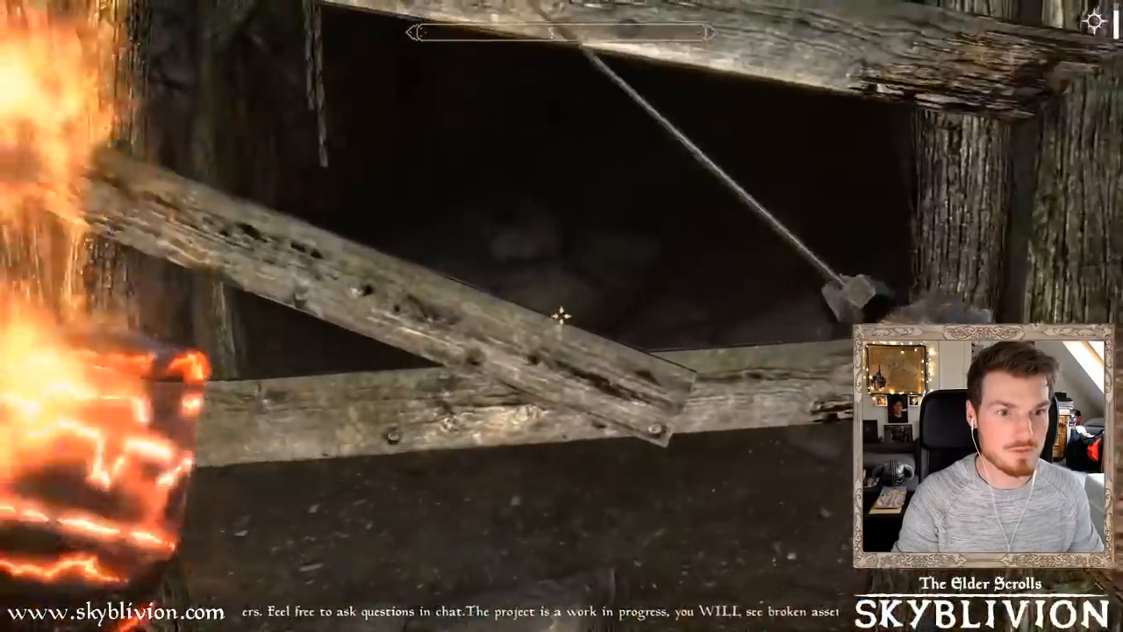
key("w")
key("space")
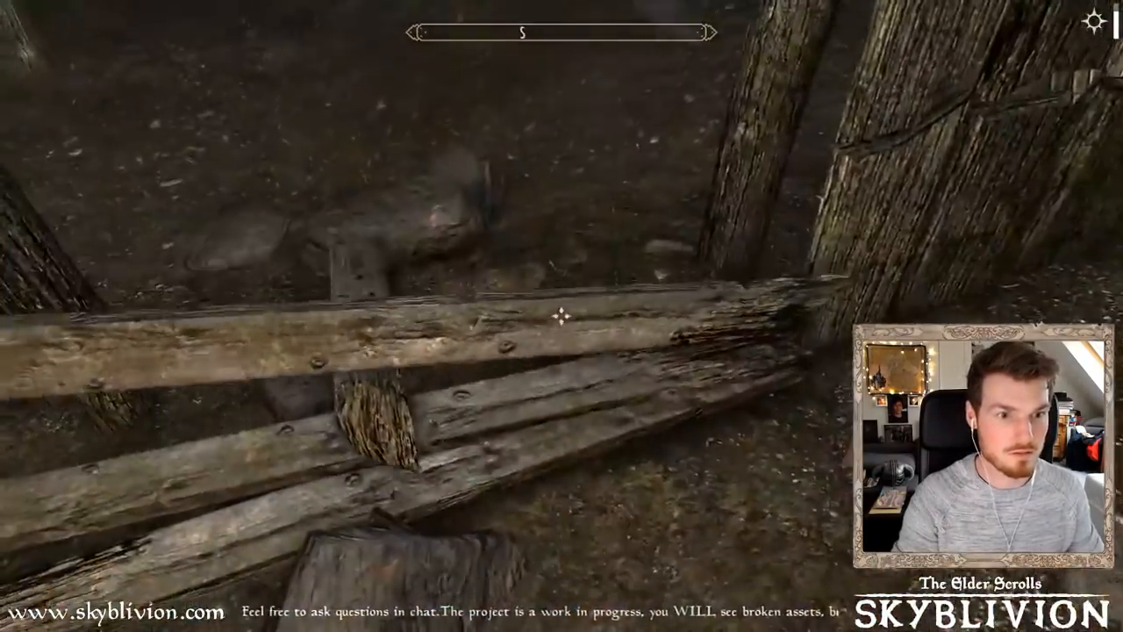
key("w")
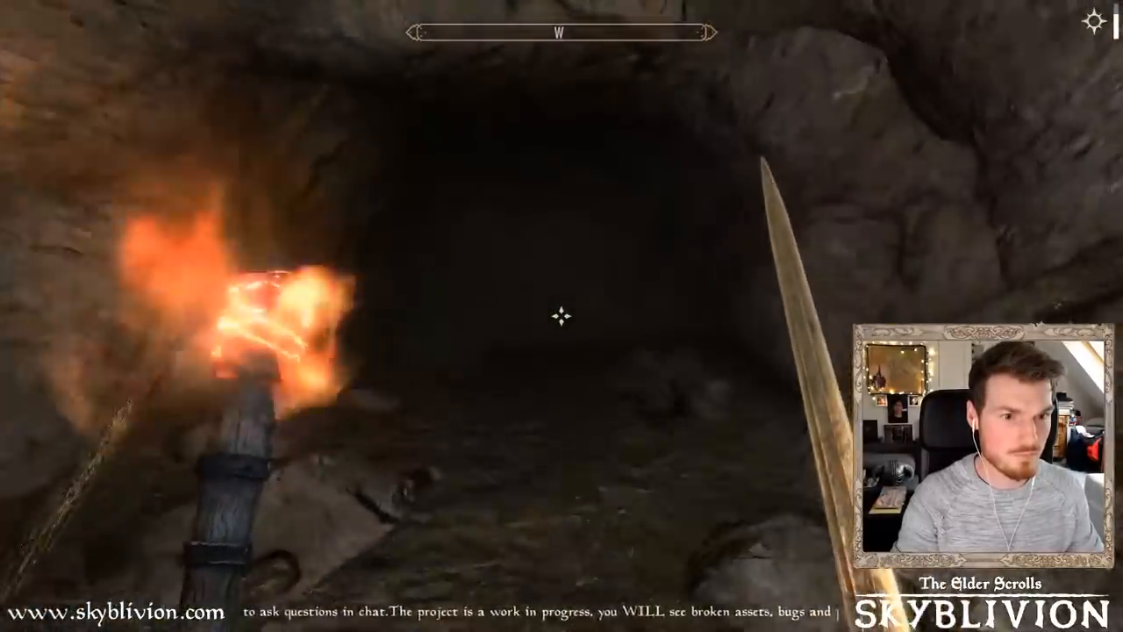
Explore the foggy cavern past the wooden crates and hanging roots, heading for the glowing light to the north
key("w")
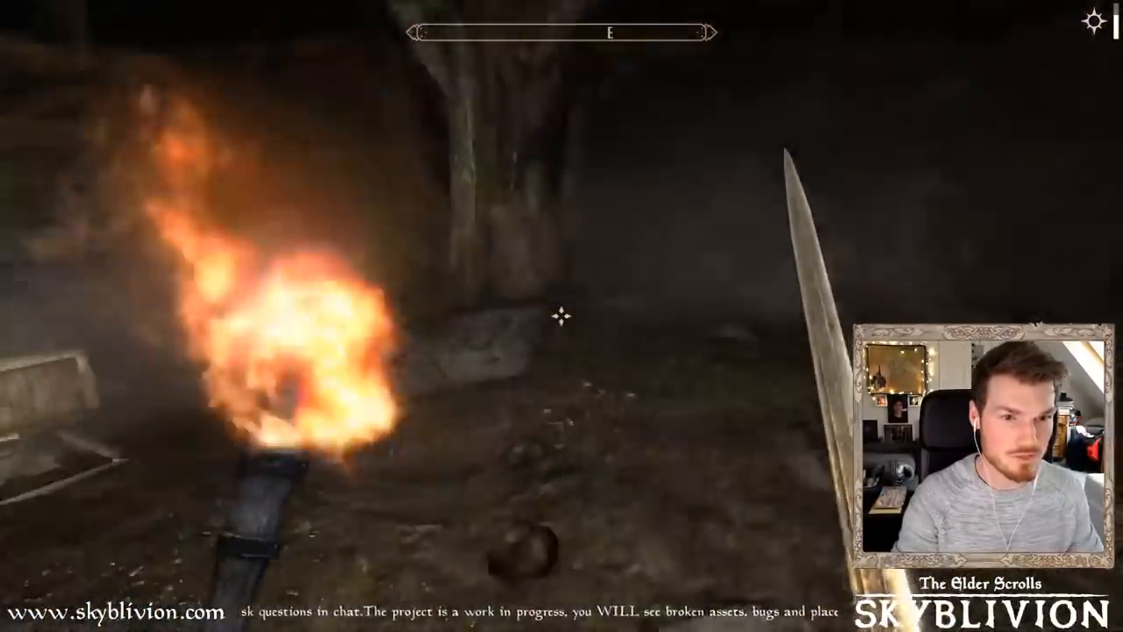
key("w")
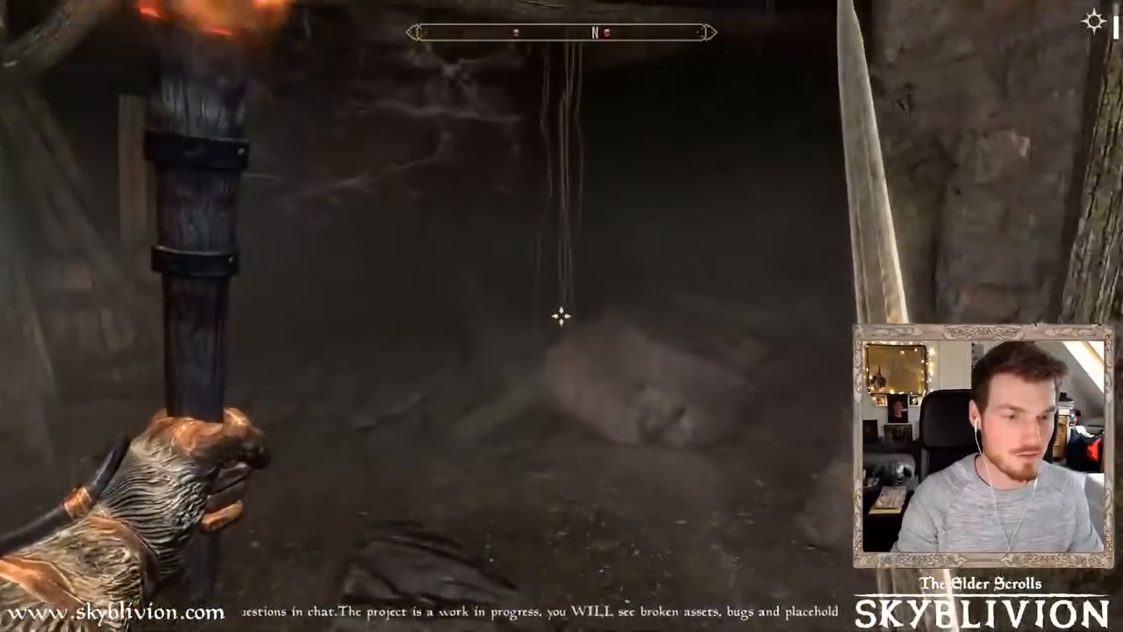
key("w")
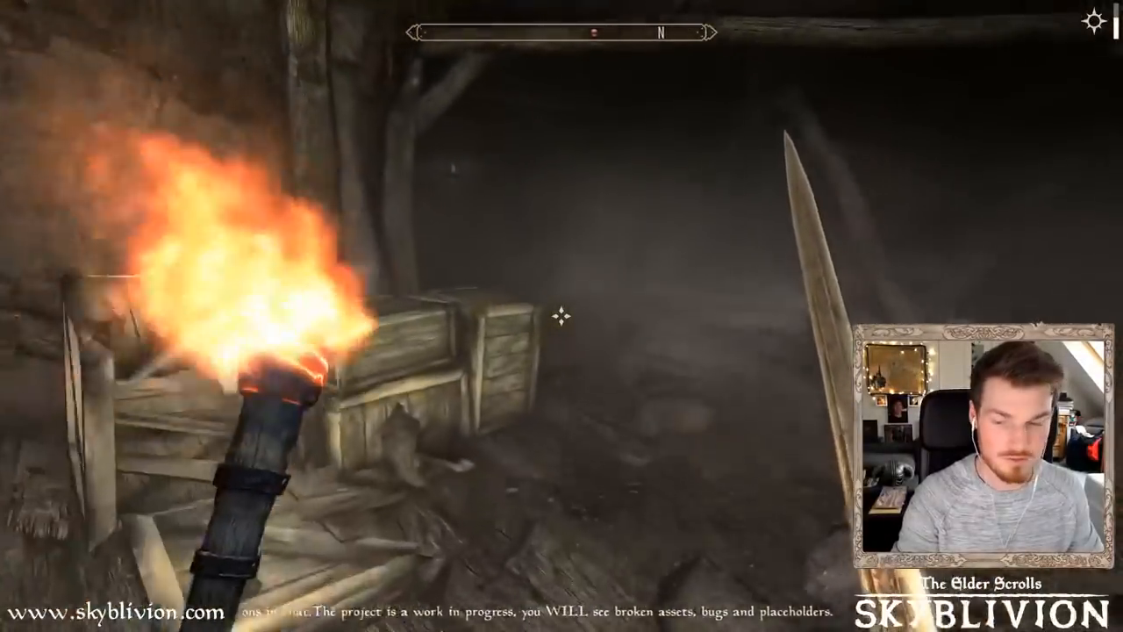
key("w")
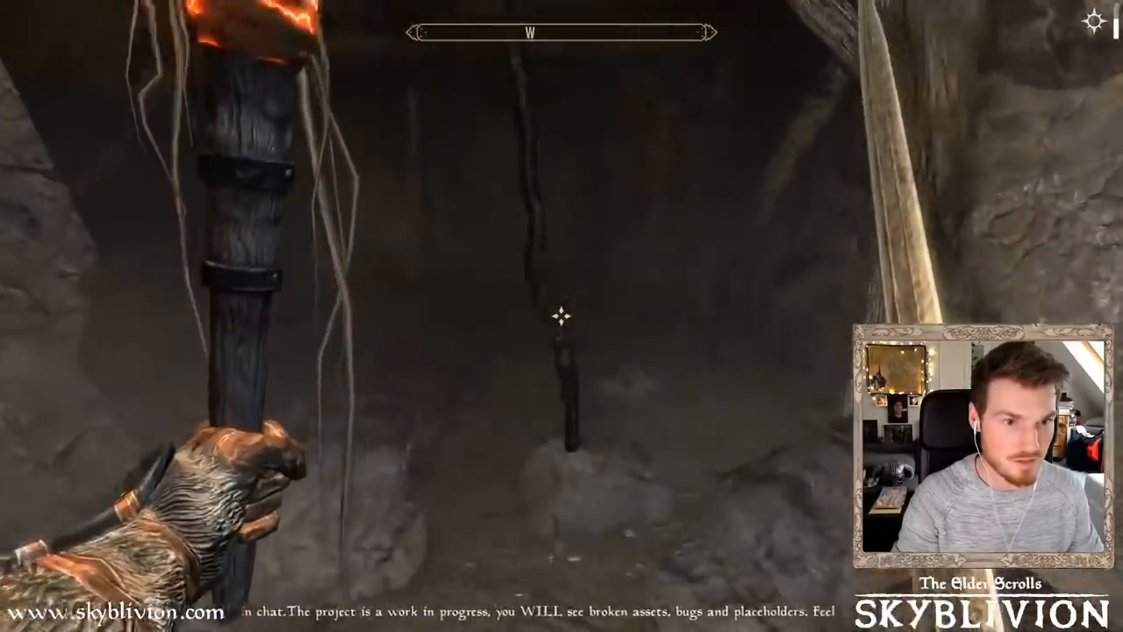
key("w")
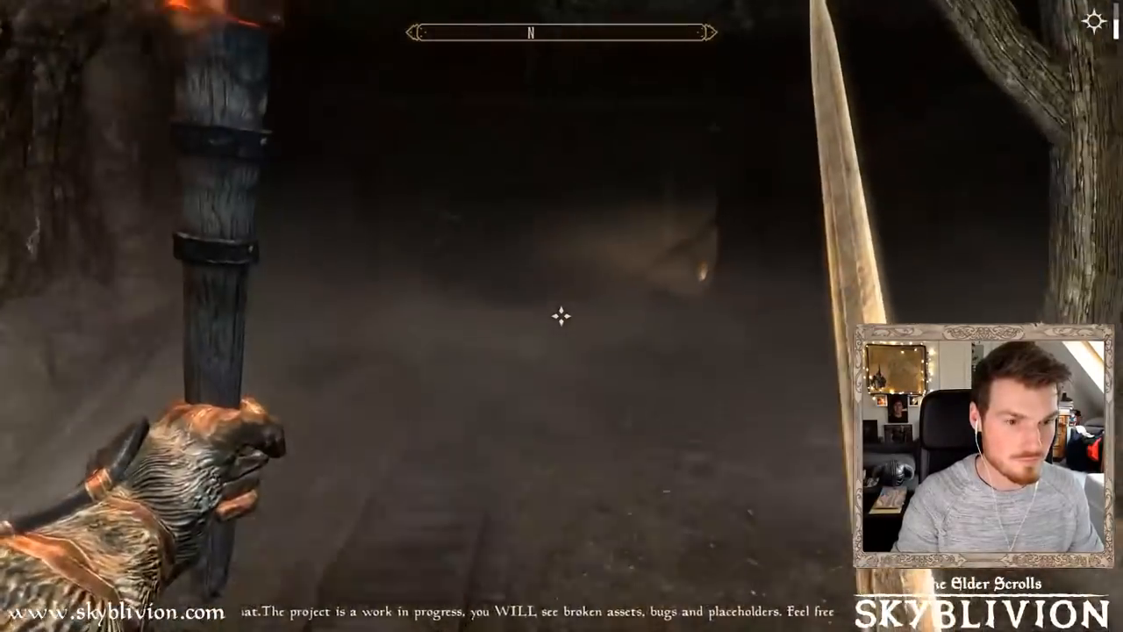
key("w")
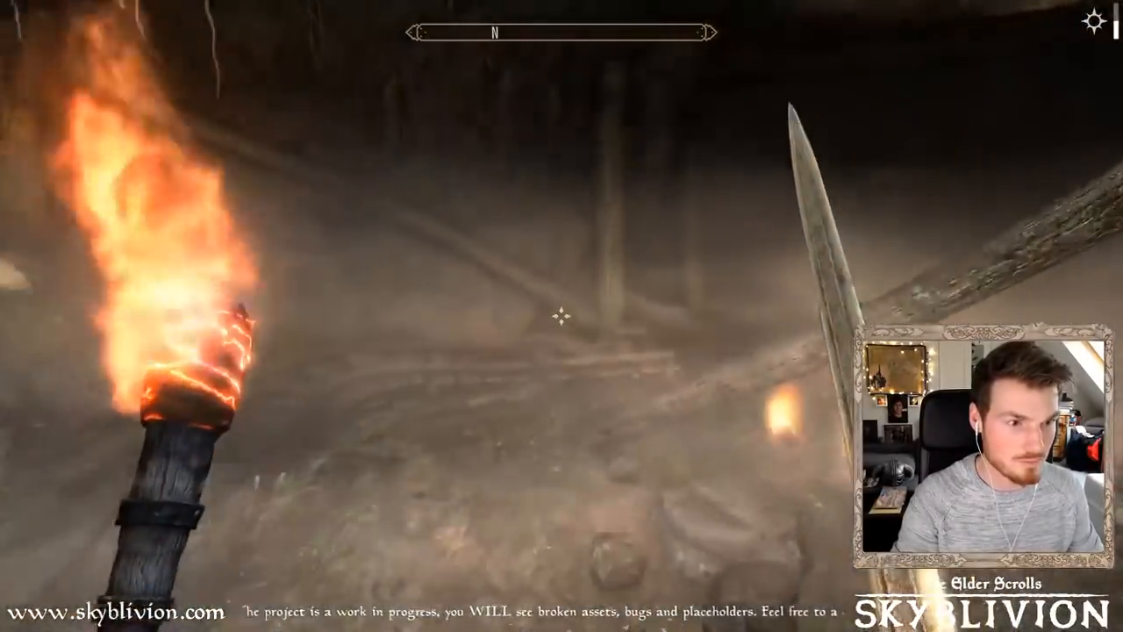
Follow the lantern-lit passage west past the fallen body to the tilted wooden cart
key("w")
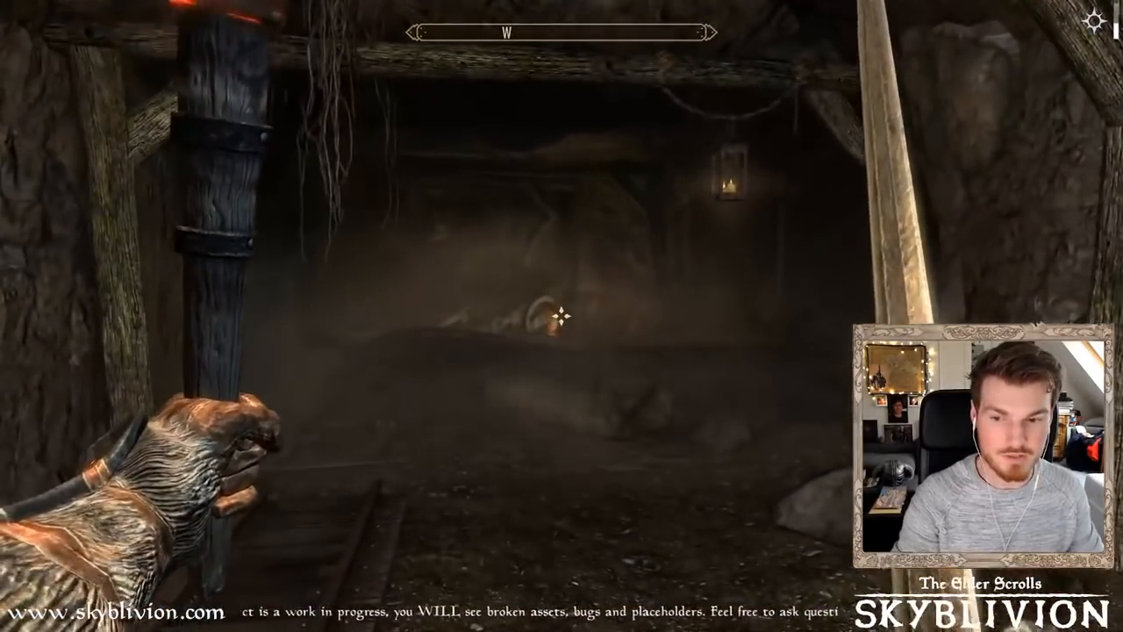
key("w")
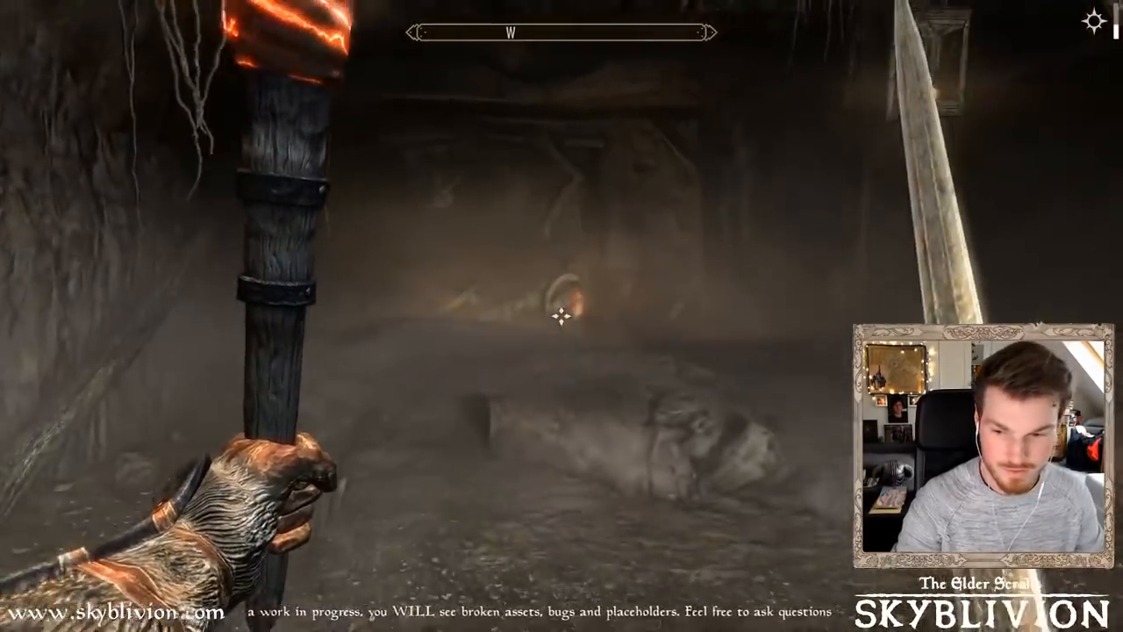
key("w")
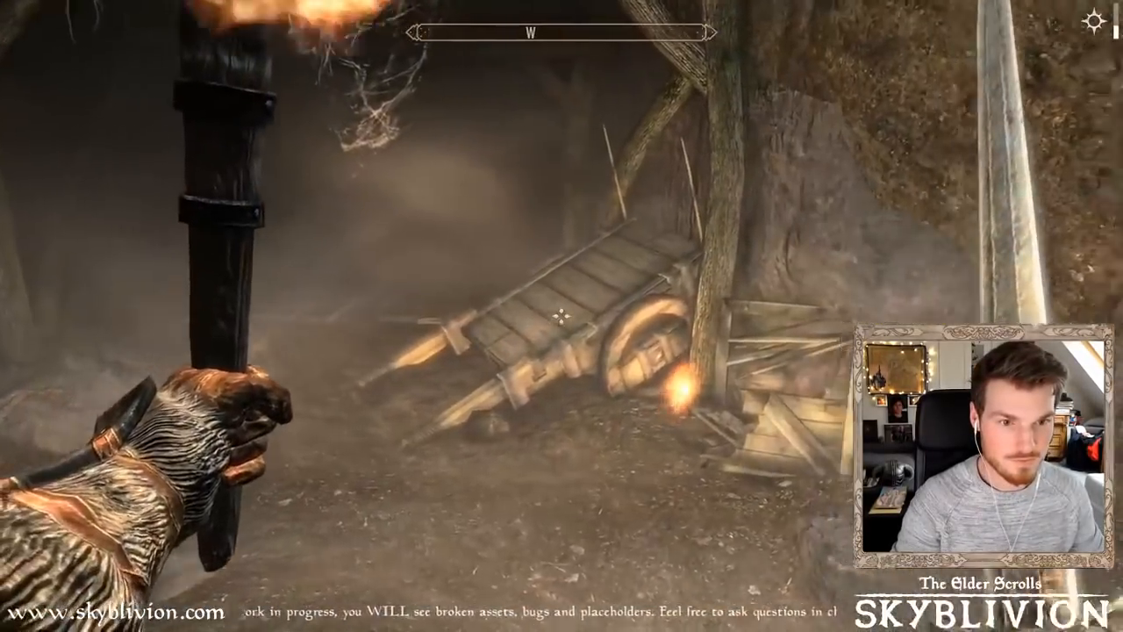
Move on from the tilted cart and follow the foggy, timber-braced mine passage north along the rail track
key("w")
key("w")
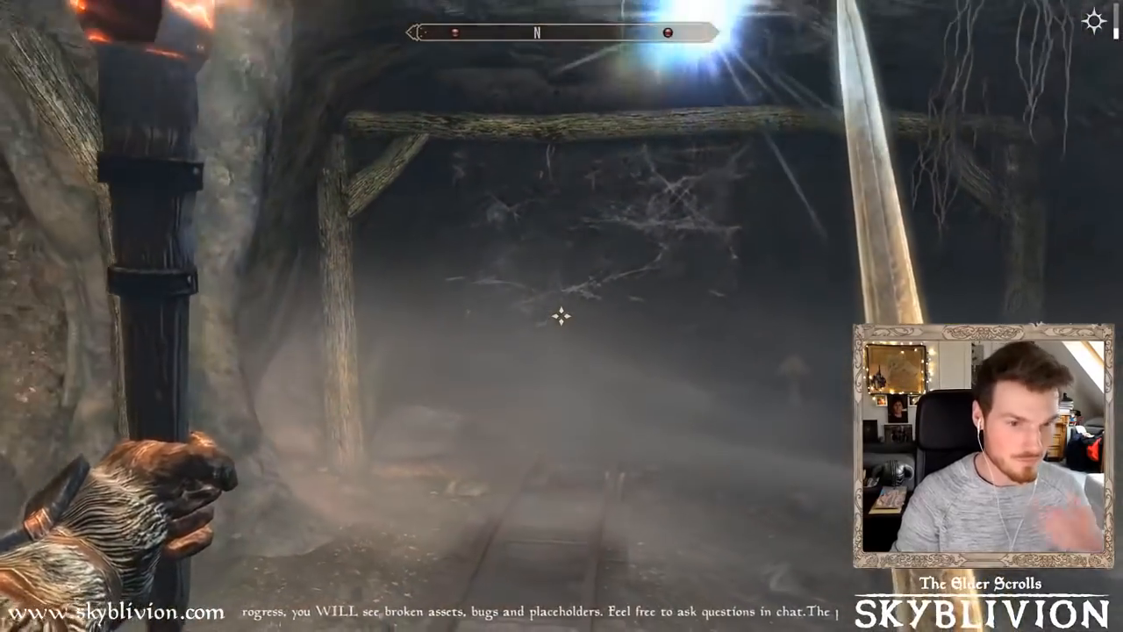
key("w")
key("w")
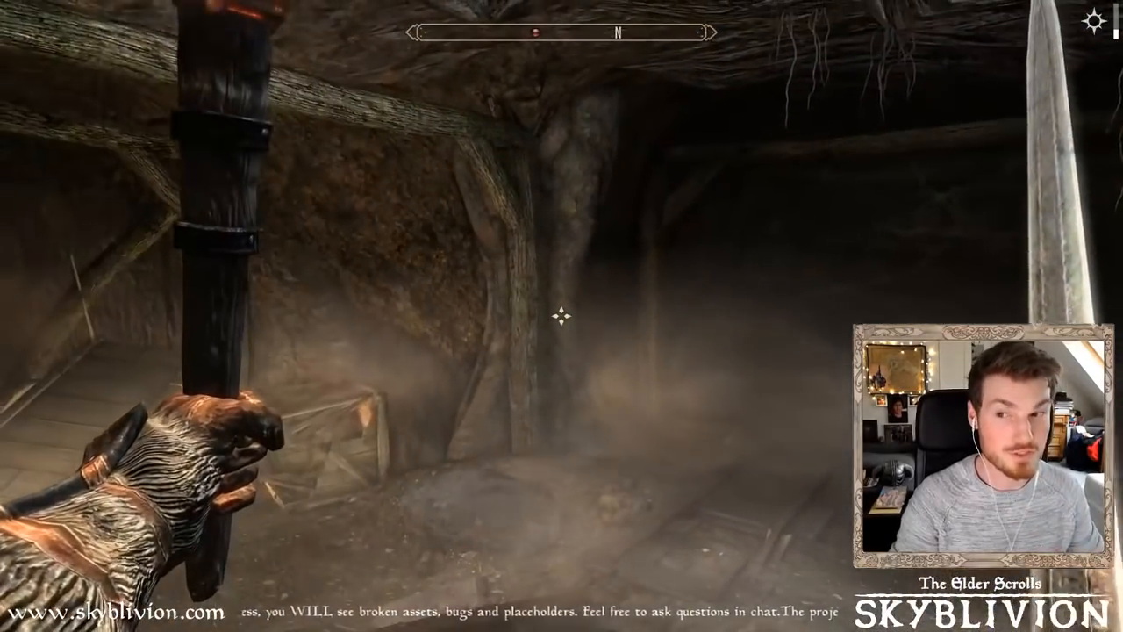
key("w")
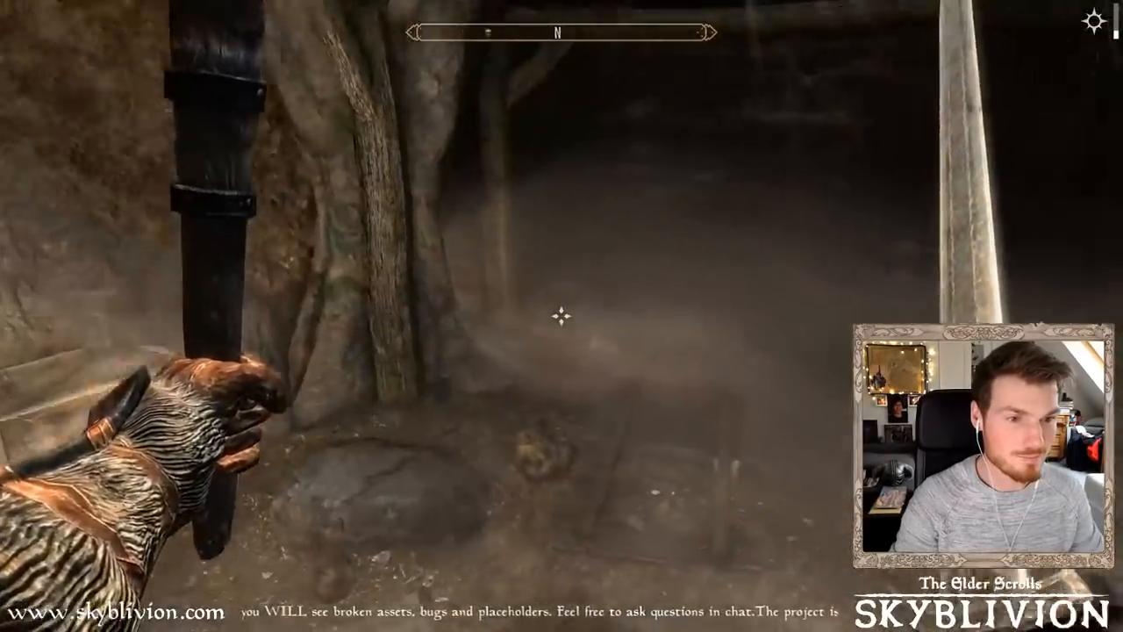
key("w")
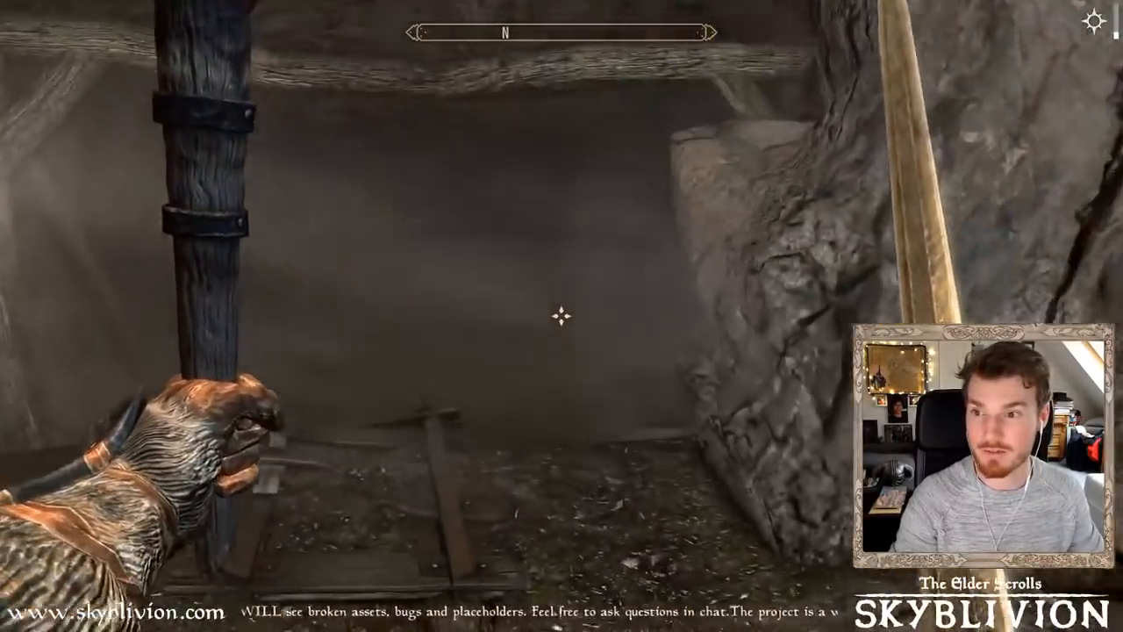
Advance past the goblin area through the narrow timber-framed tunnel north to the chamber with the barrels
key("w")
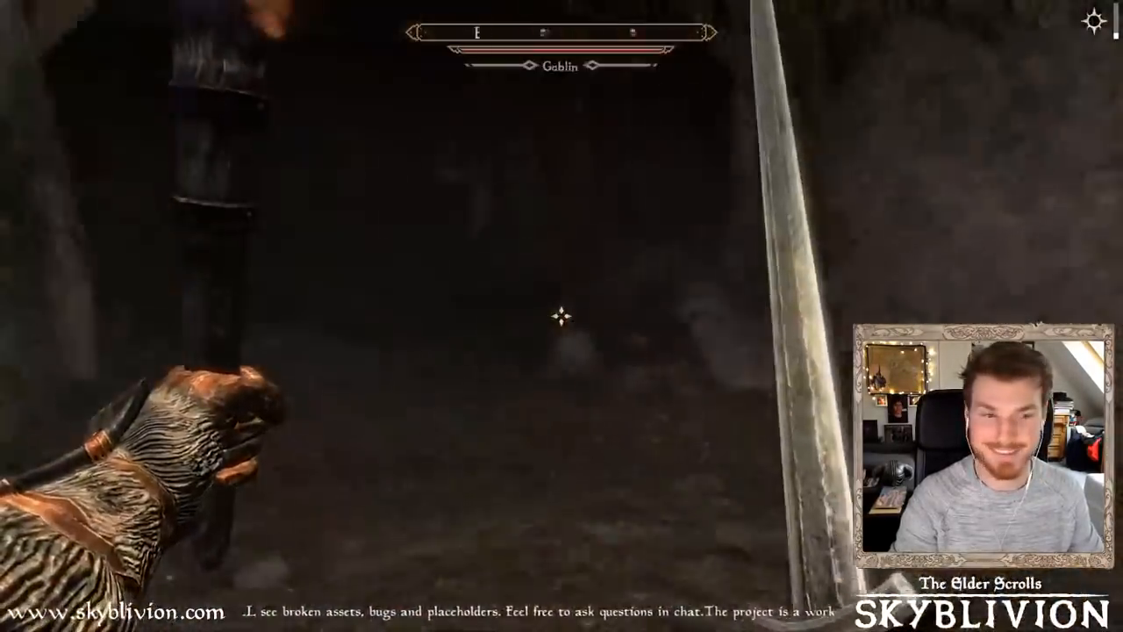
key("w")
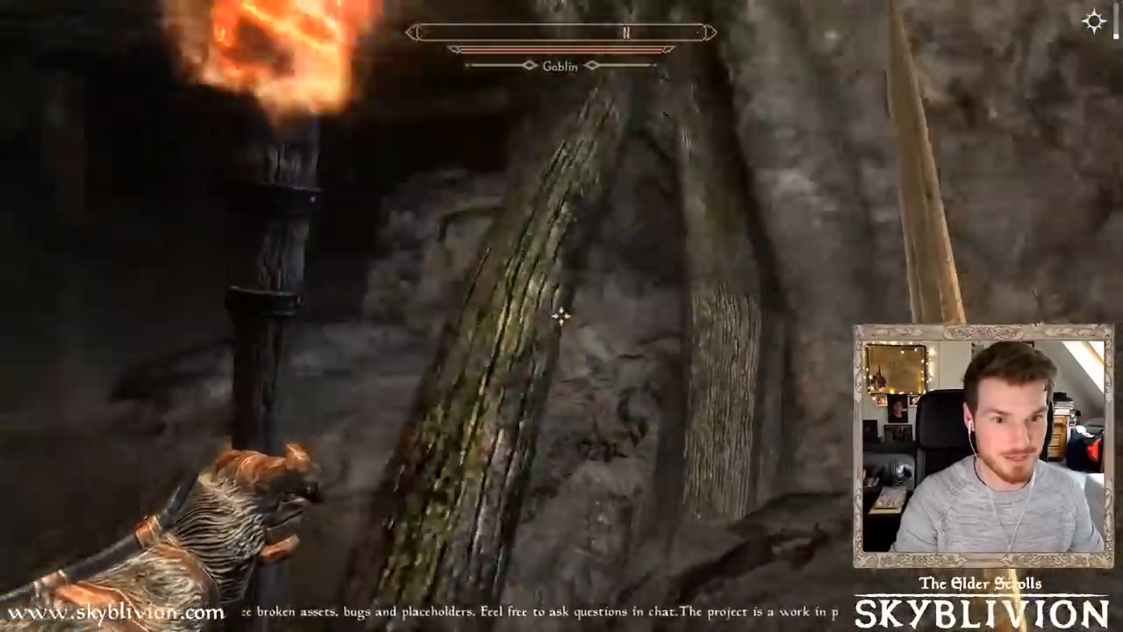
key("w")
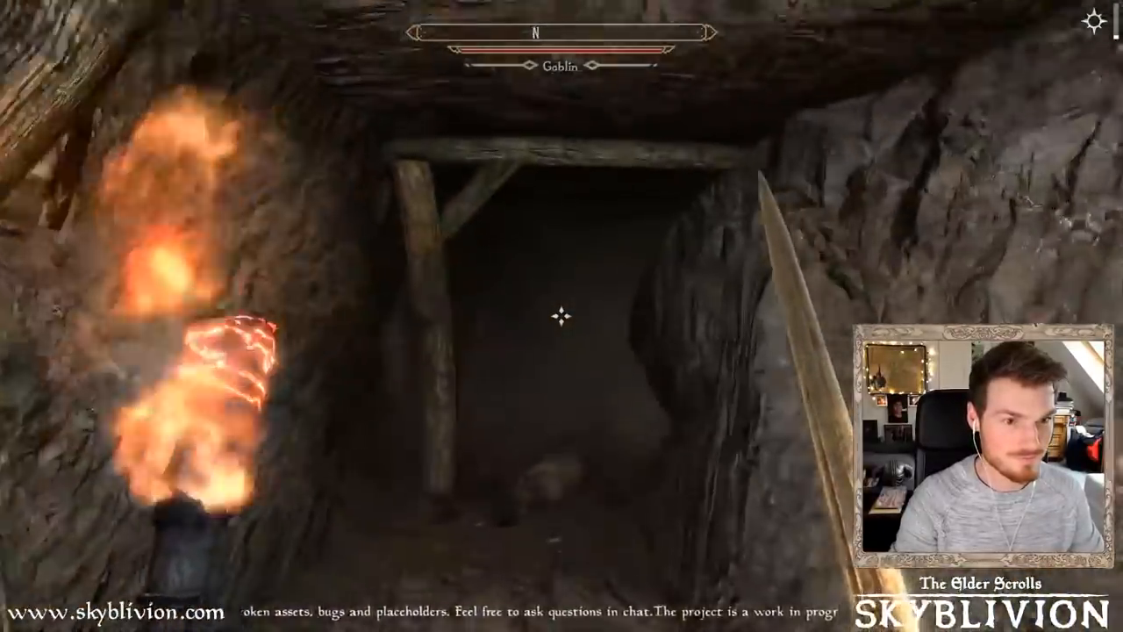
key("w")
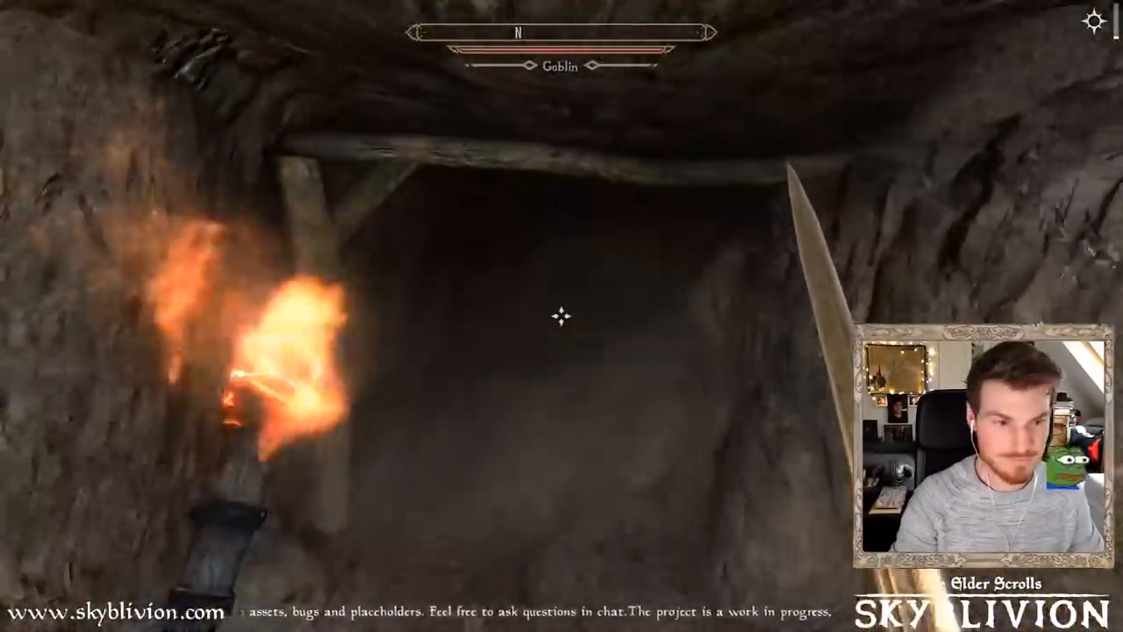
key("w")
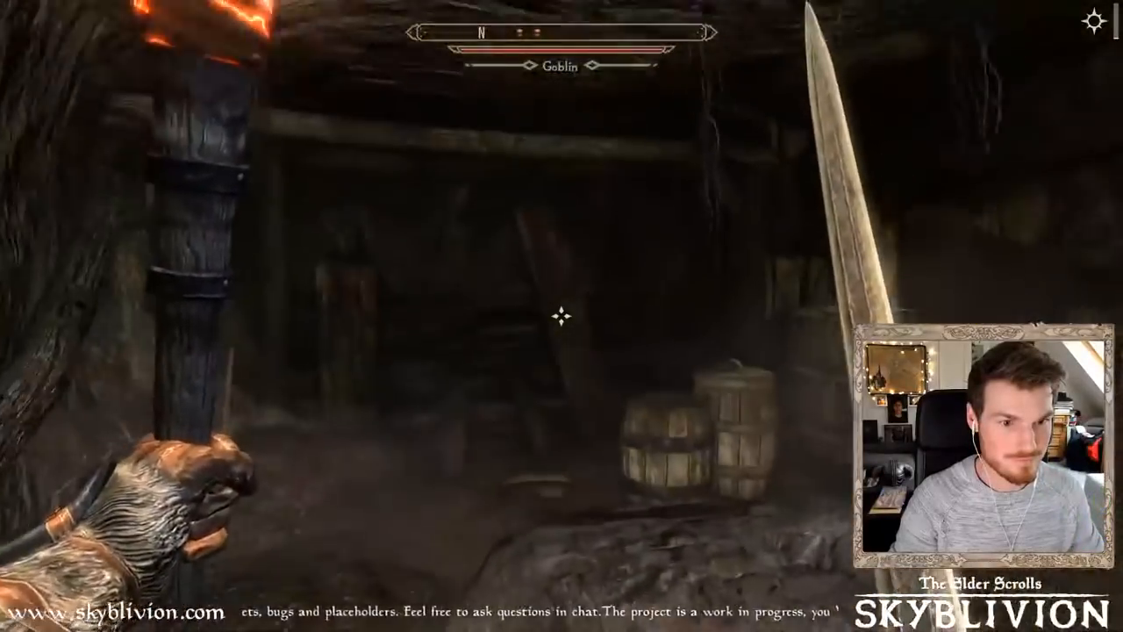
Explore the barrel chamber and approach the chest beside the stacked wooden crates
key("w")
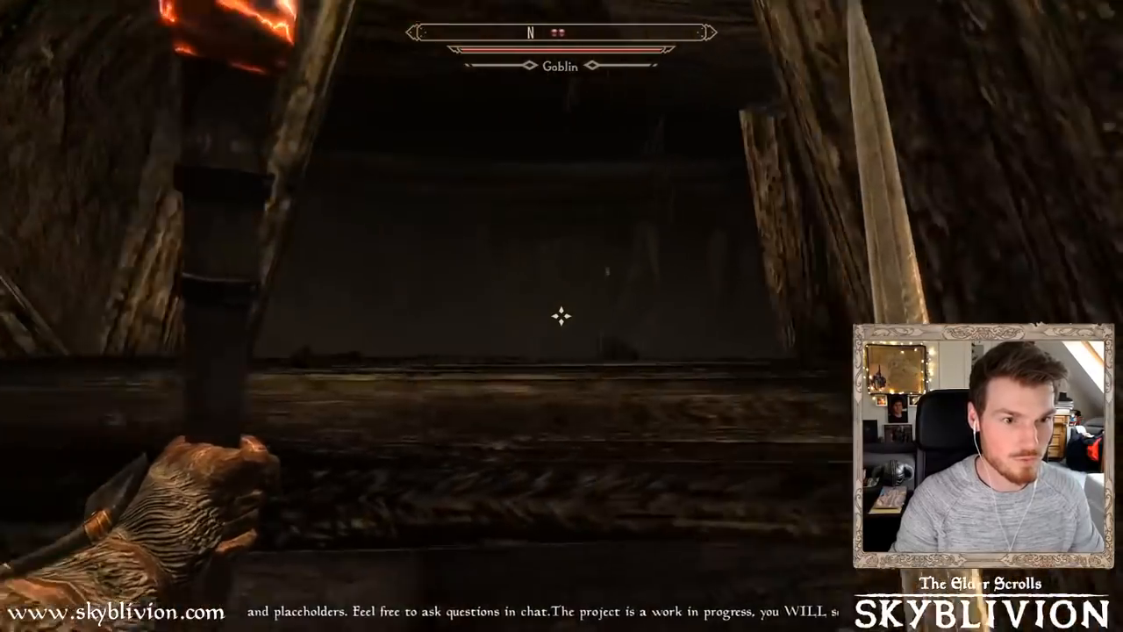
key("w")
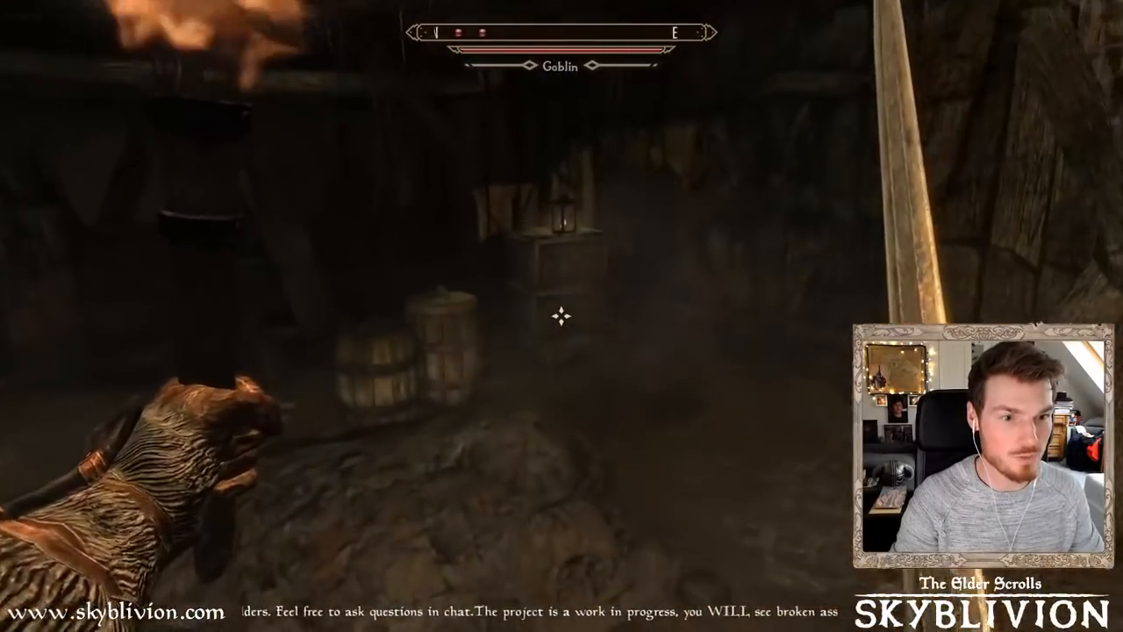
key("w")
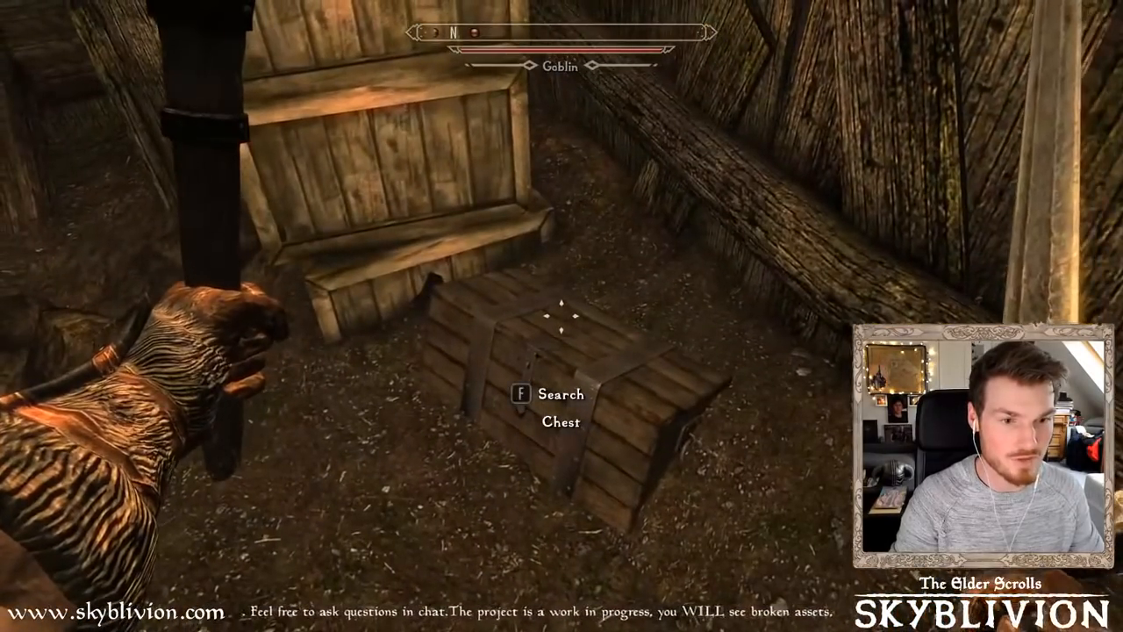
key("s")
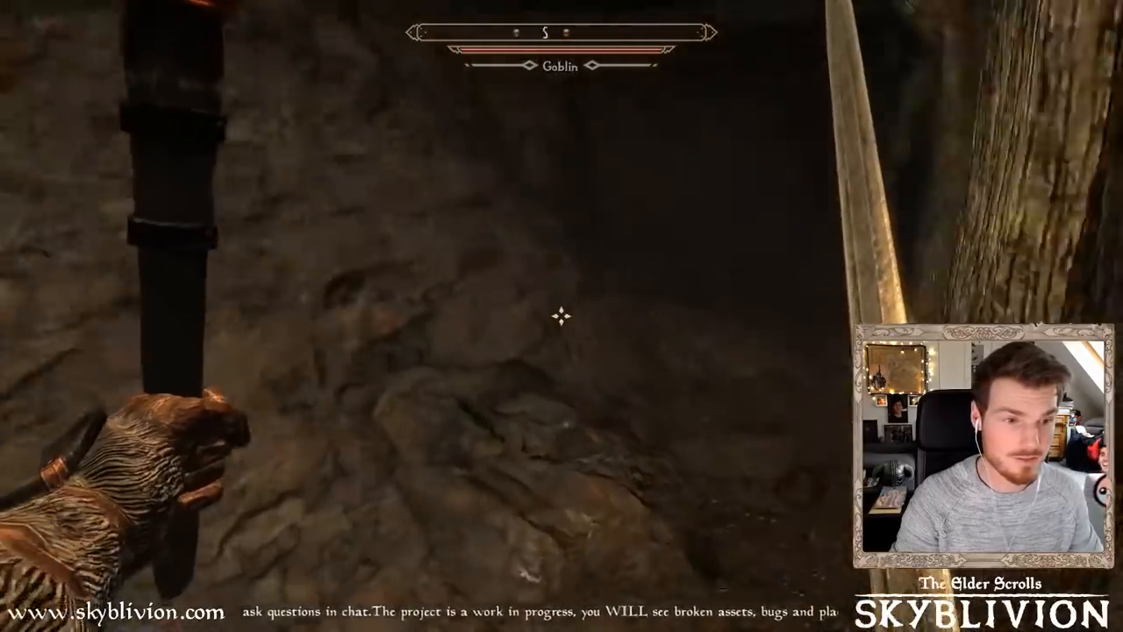
Leave the crate chamber by the dark passage to the south and follow its timber supports around to the east
key("w")
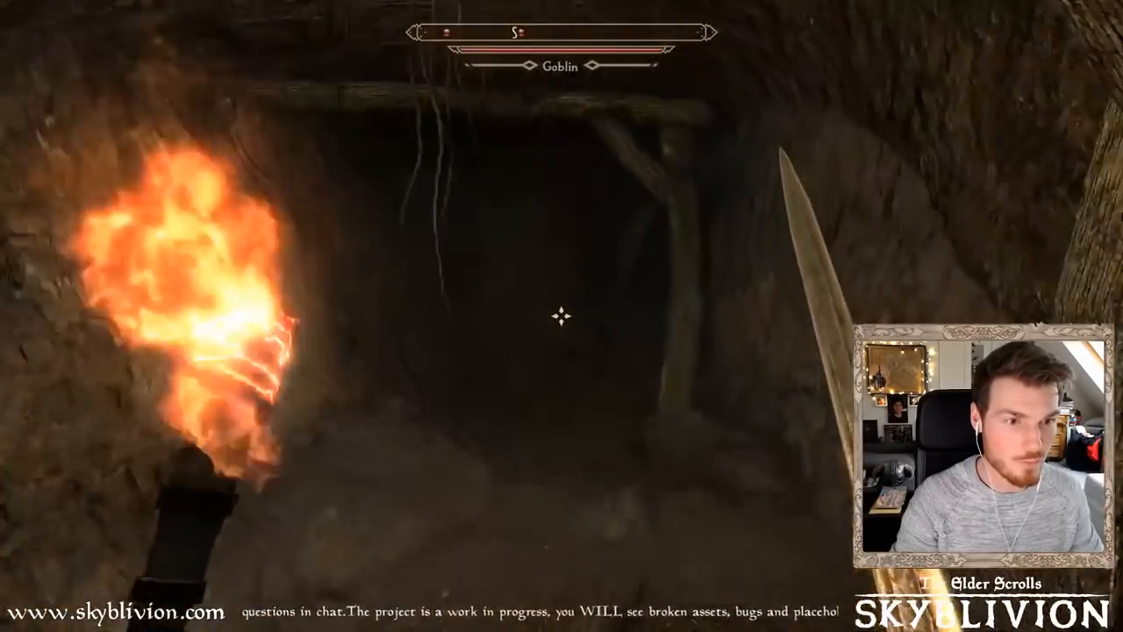
key("w")
key("w")
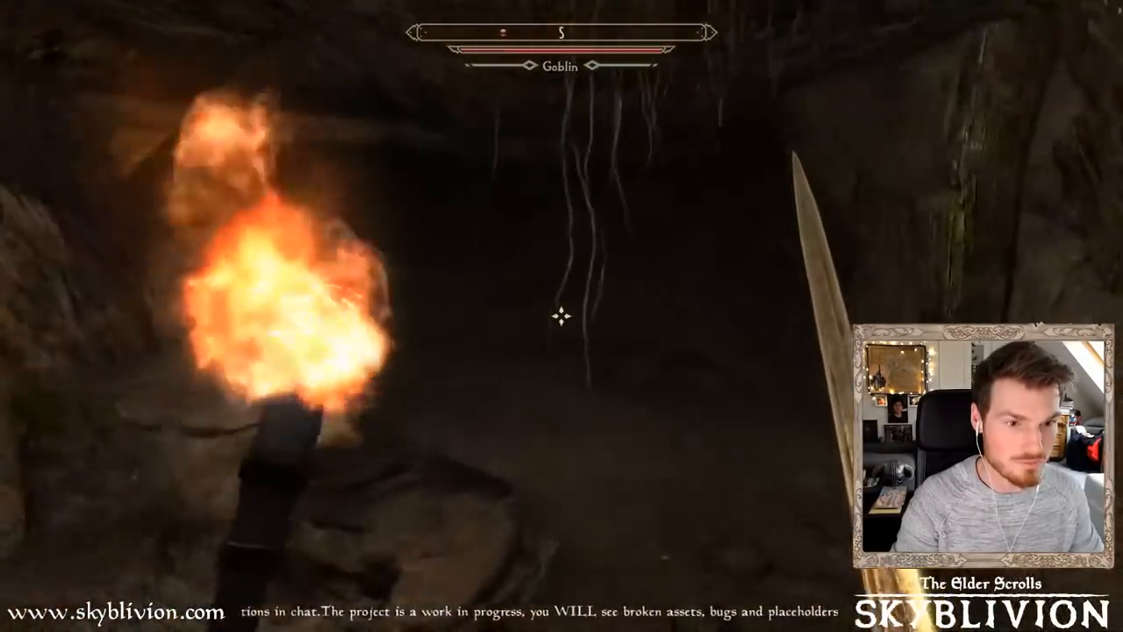
key("w")
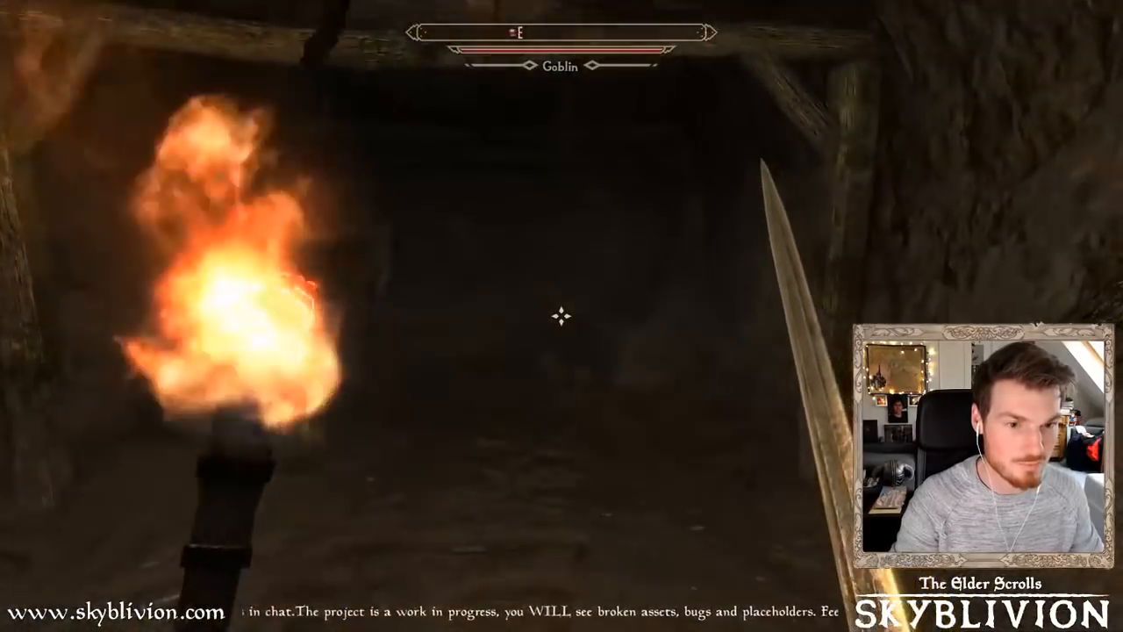
key("w")
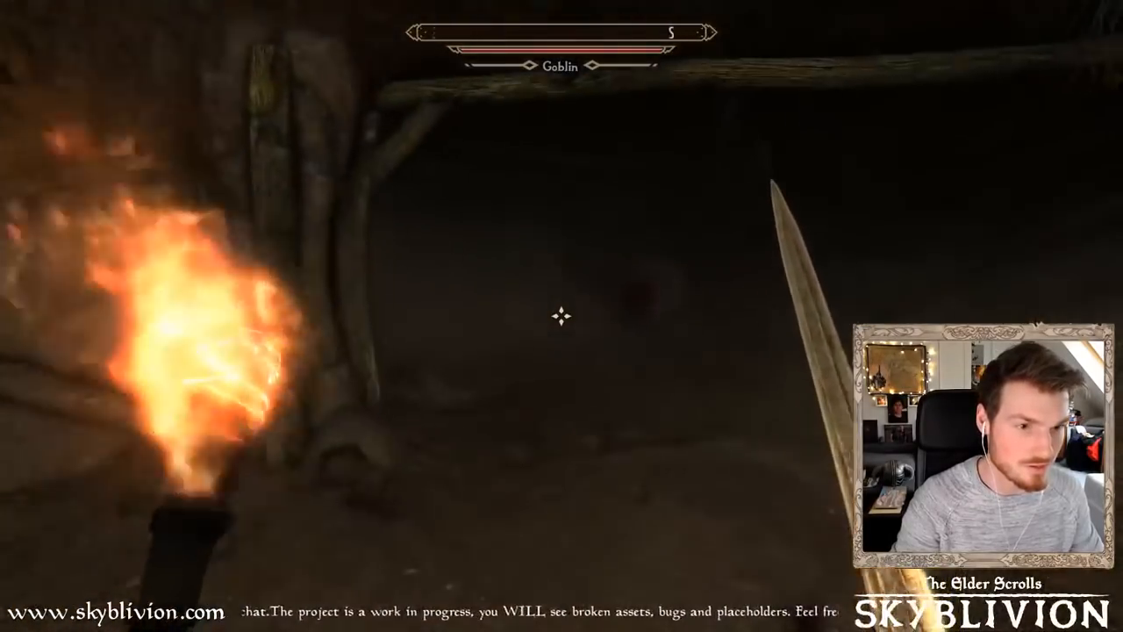
key("w")
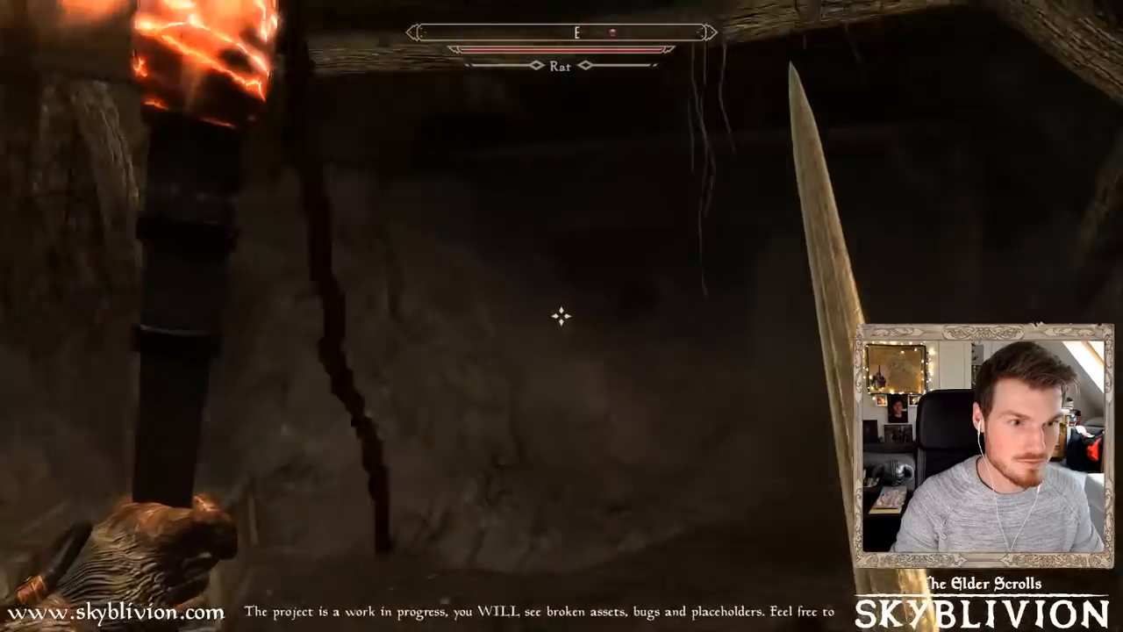
Explore the area around the wooden plank wall, the small crate and the pile of collapsed boards
key("w")
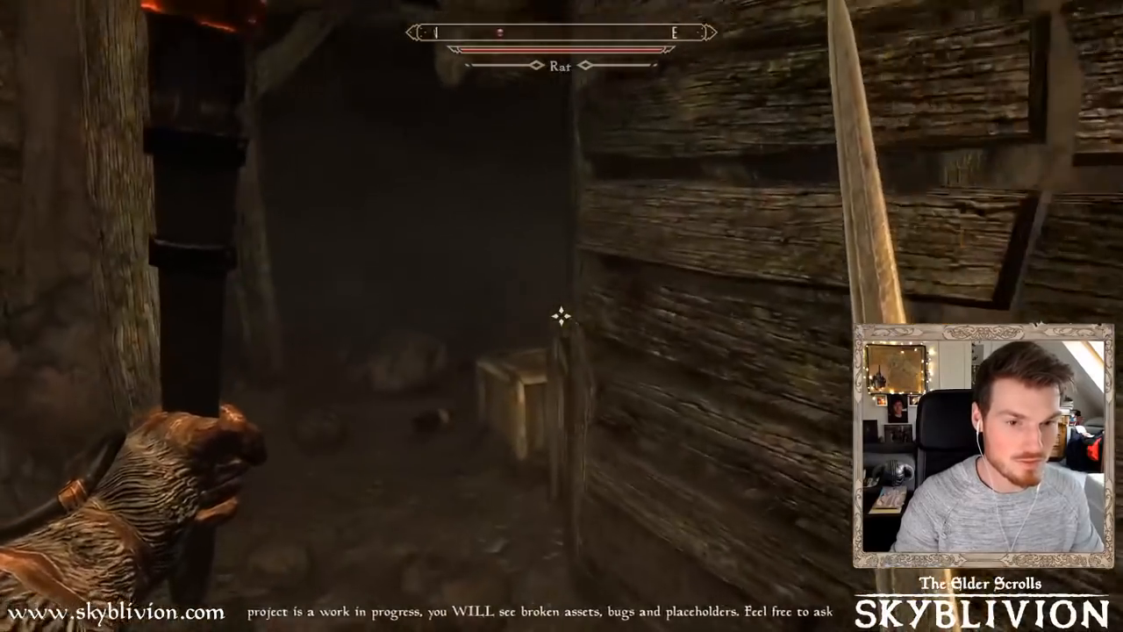
key("w")
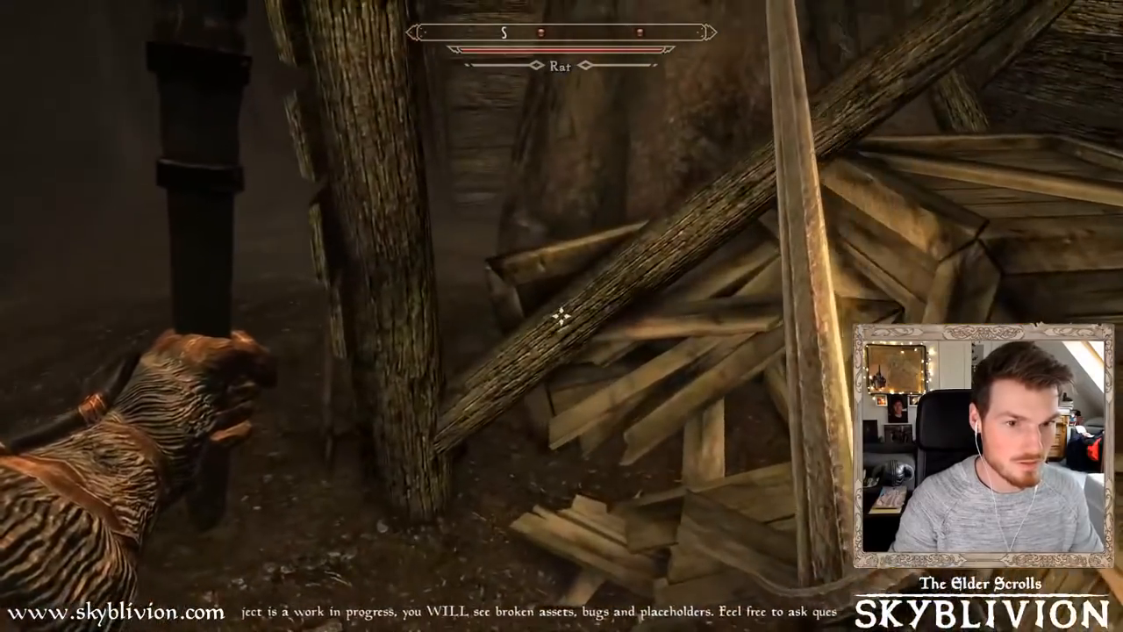
key("w")
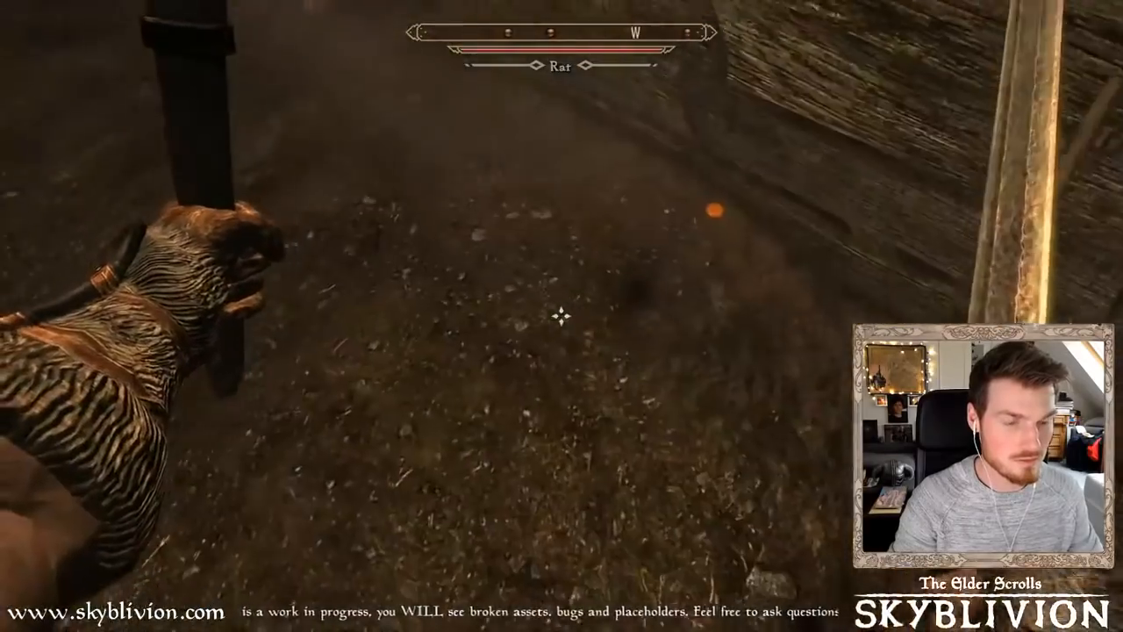
key("e")
key("w")
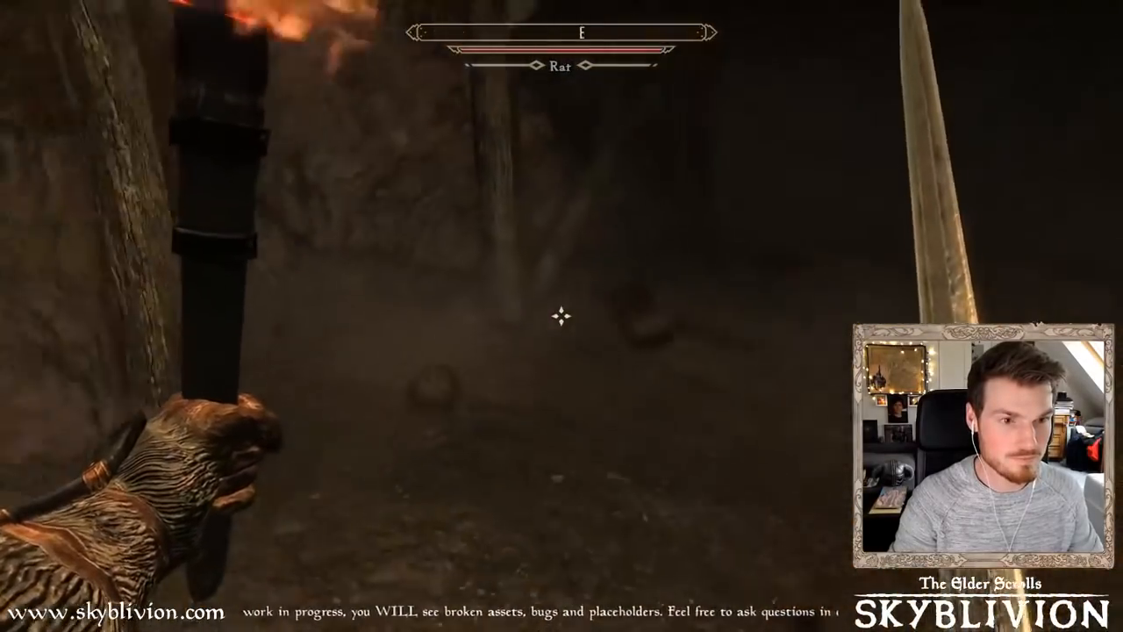
Follow the unlit tunnel by torchlight east, north and west, over the rocks beyond the timber frame
key("w")
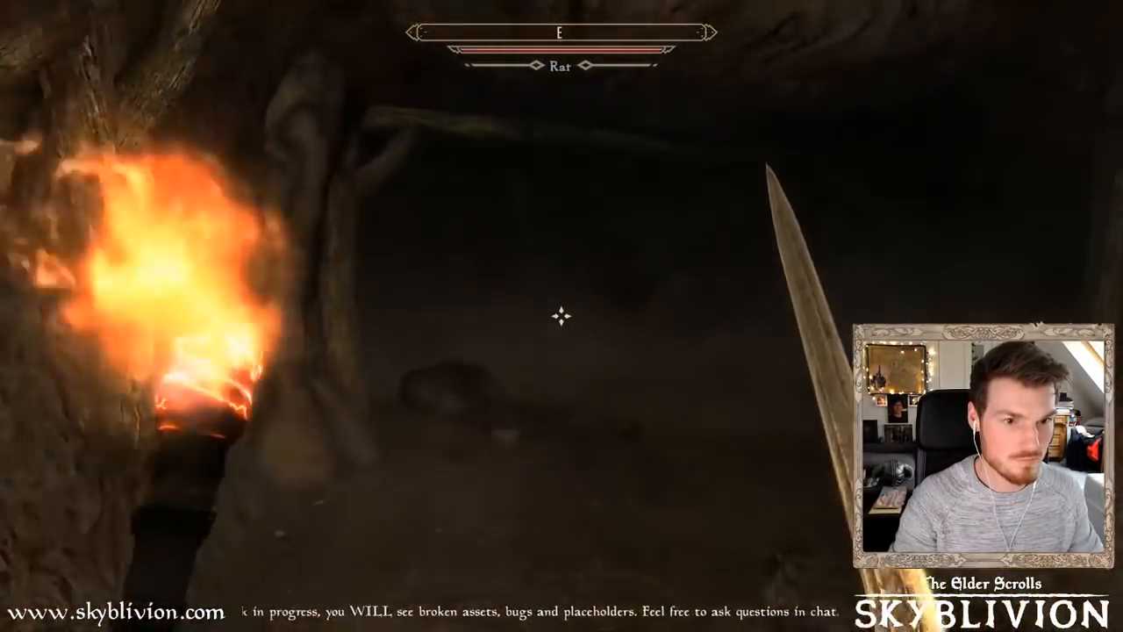
key("w")
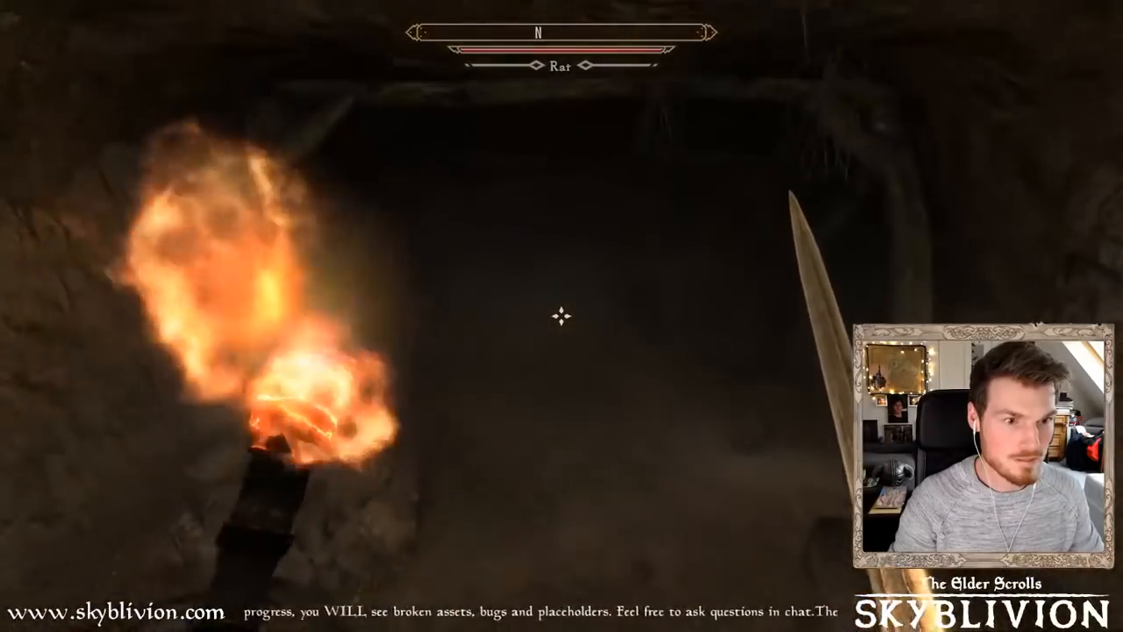
key("w")
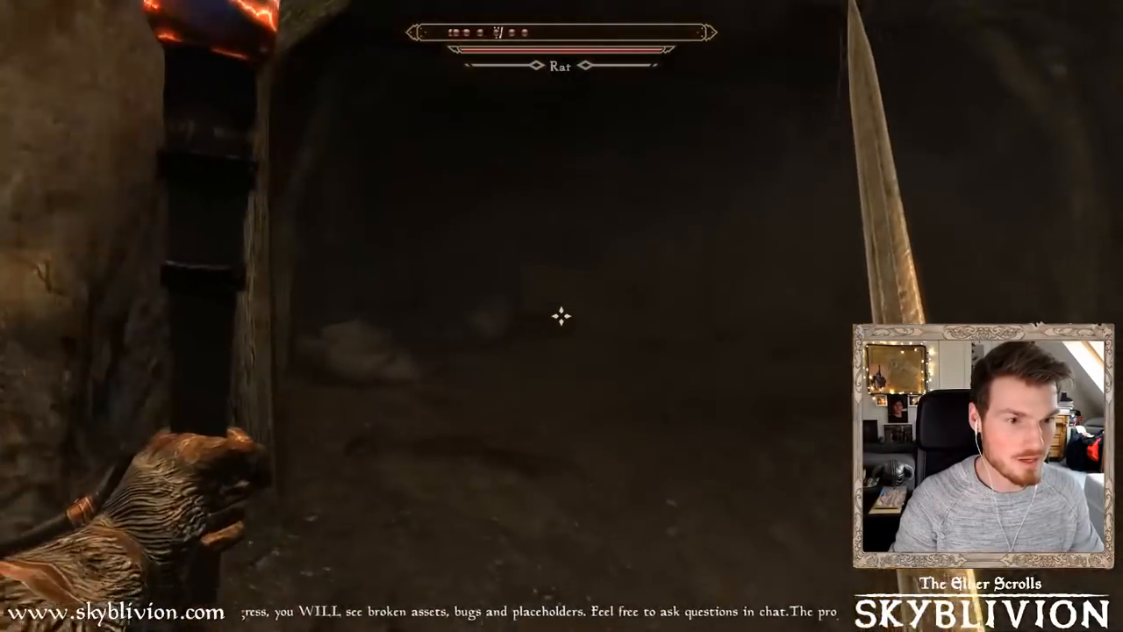
key("w")
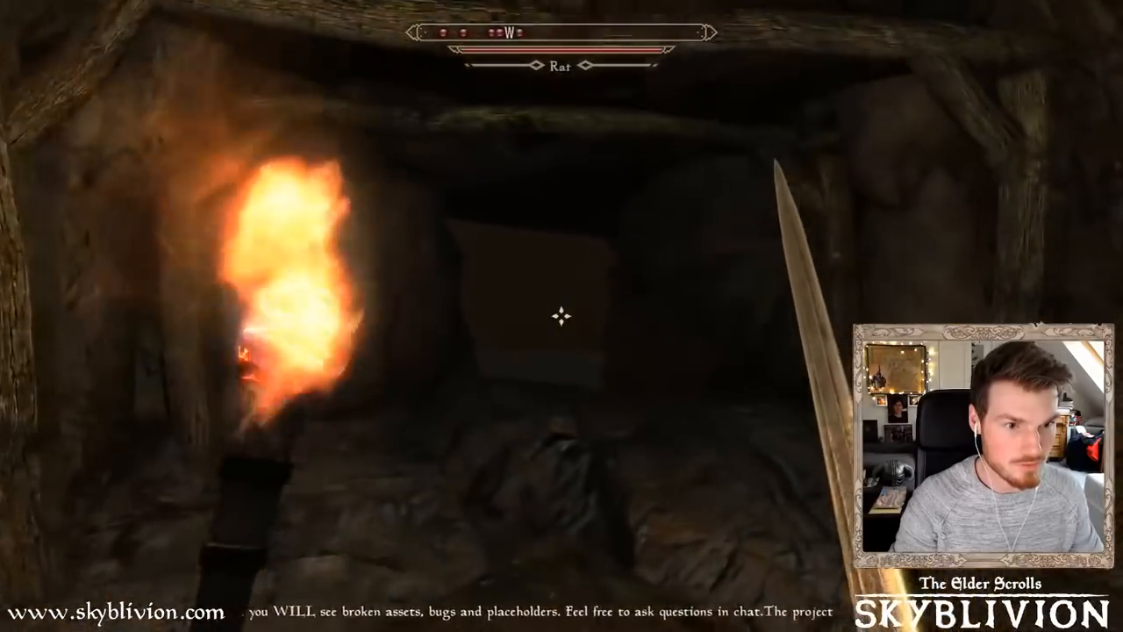
key("w")
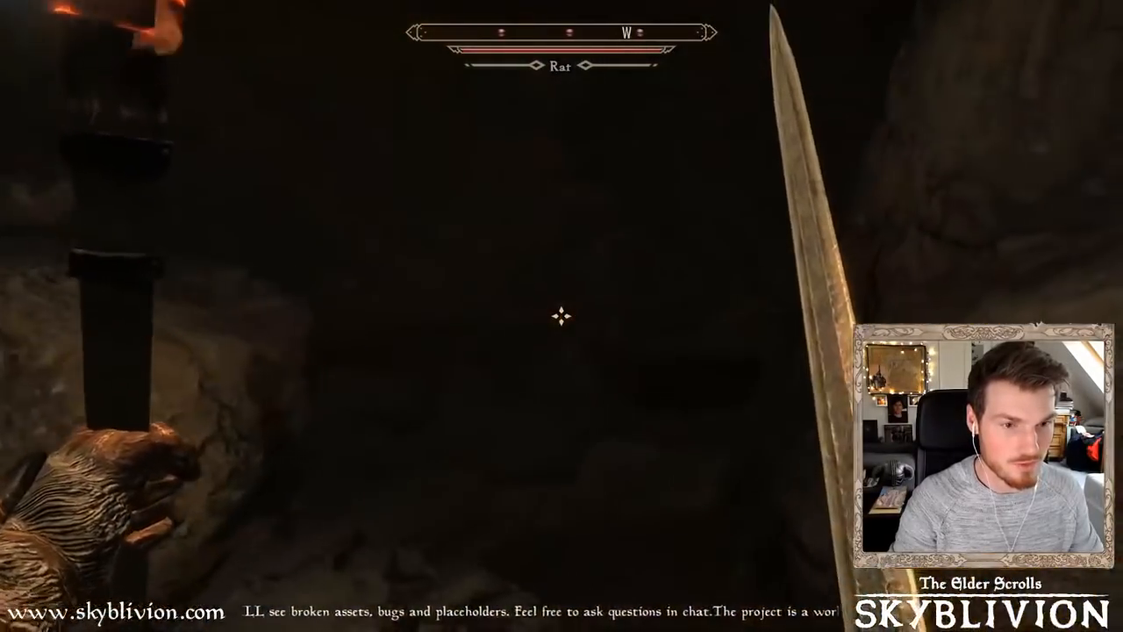
Toggle combat AI with the console command tcai, and resume play facing the rocky cave wall
key("grave")
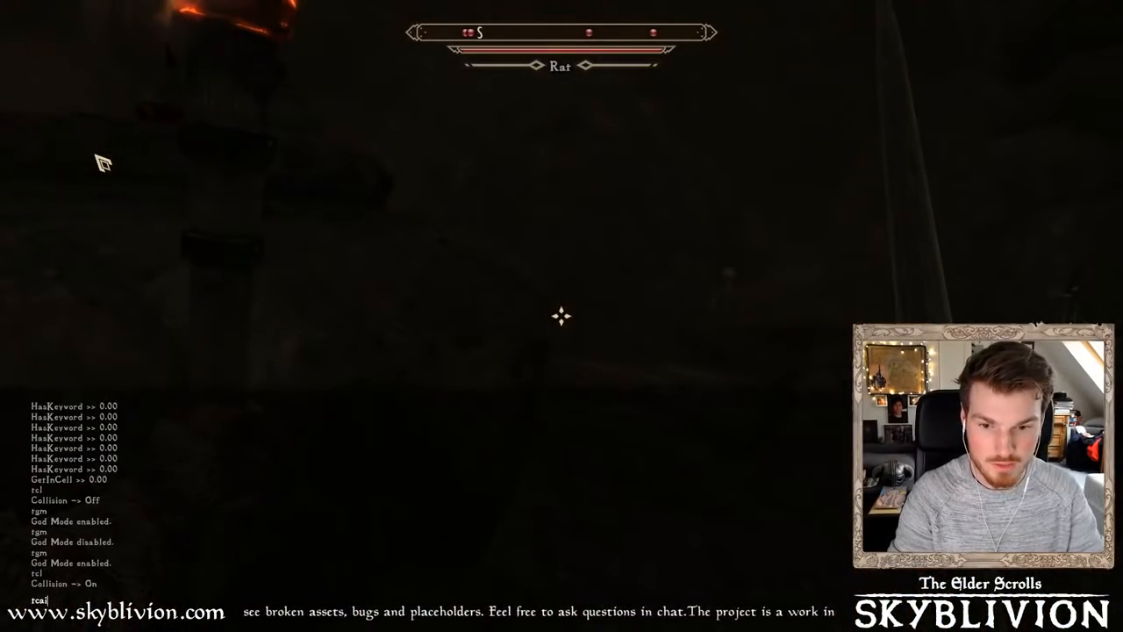
key("grave")
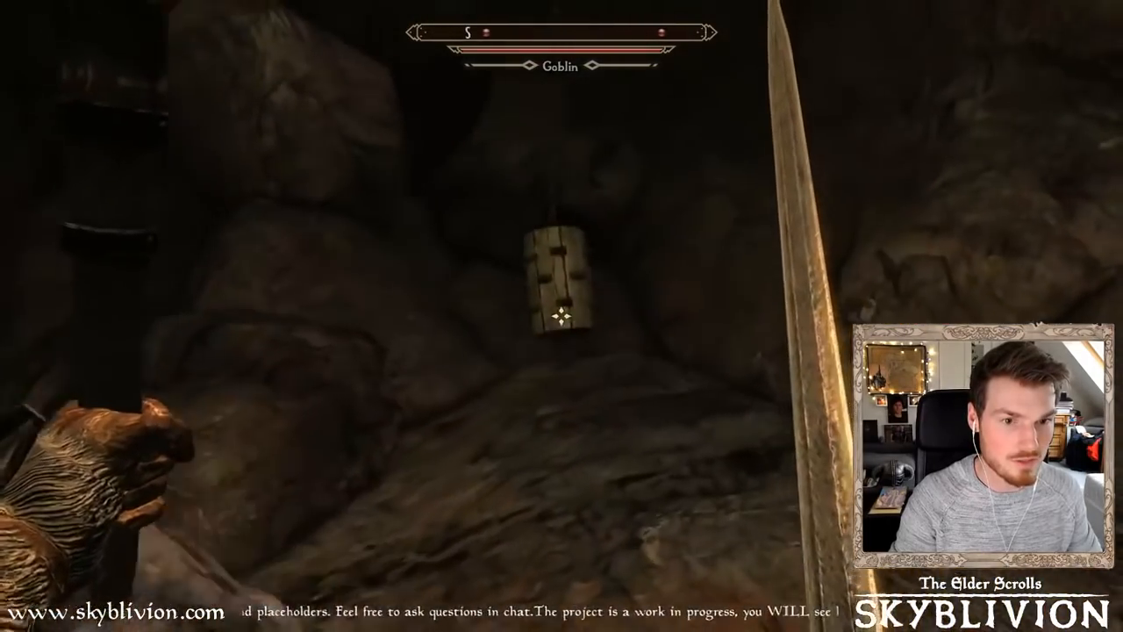
left_click(561, 316)
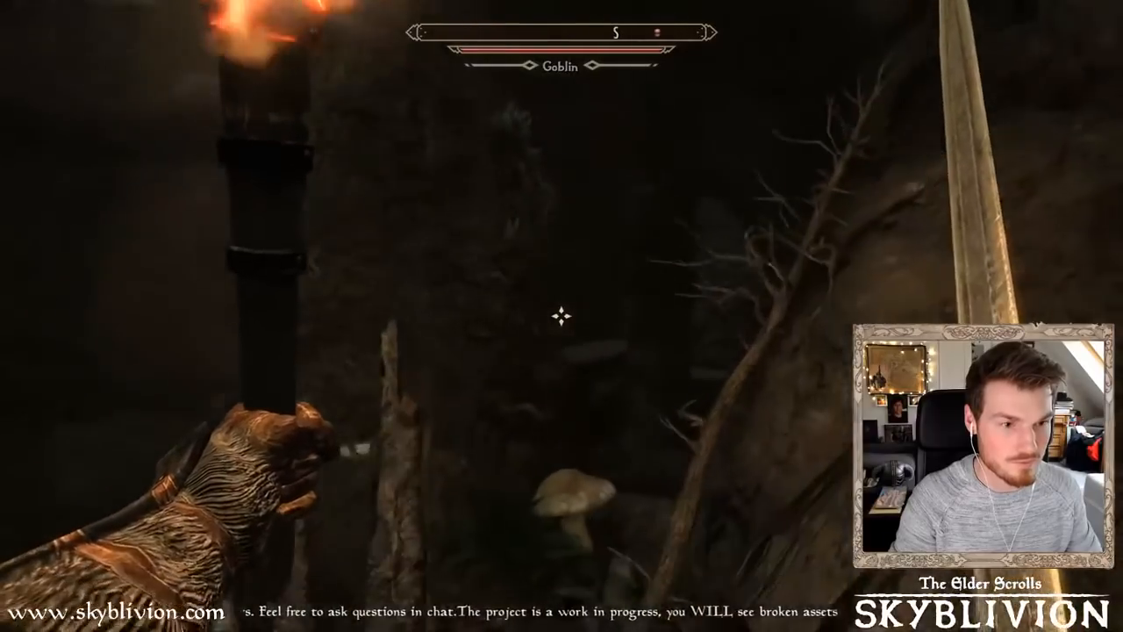
Equip the Torch from the inventory's miscellaneous items and head west toward the opening in the rock
key("grave")
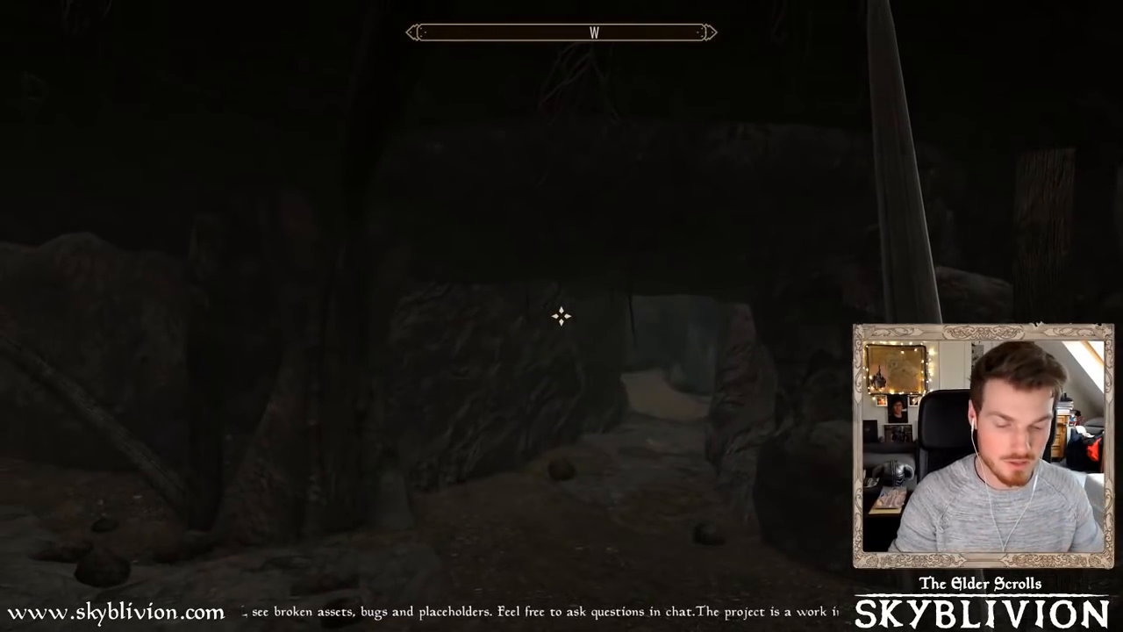
key("Tab")
left_click(811, 315)
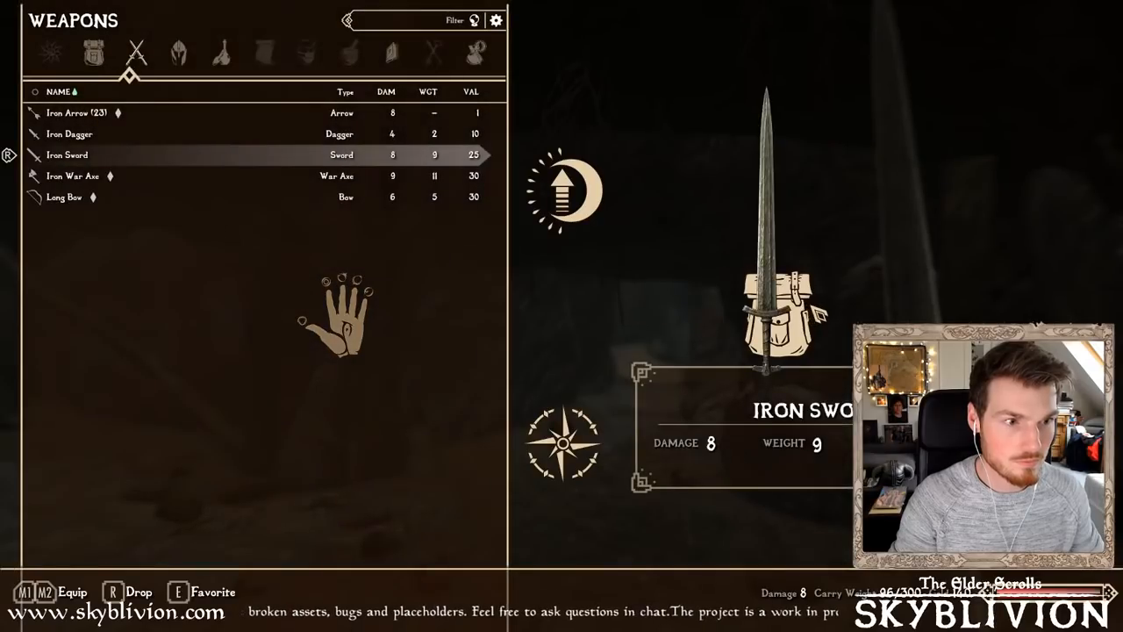
left_click(488, 55)
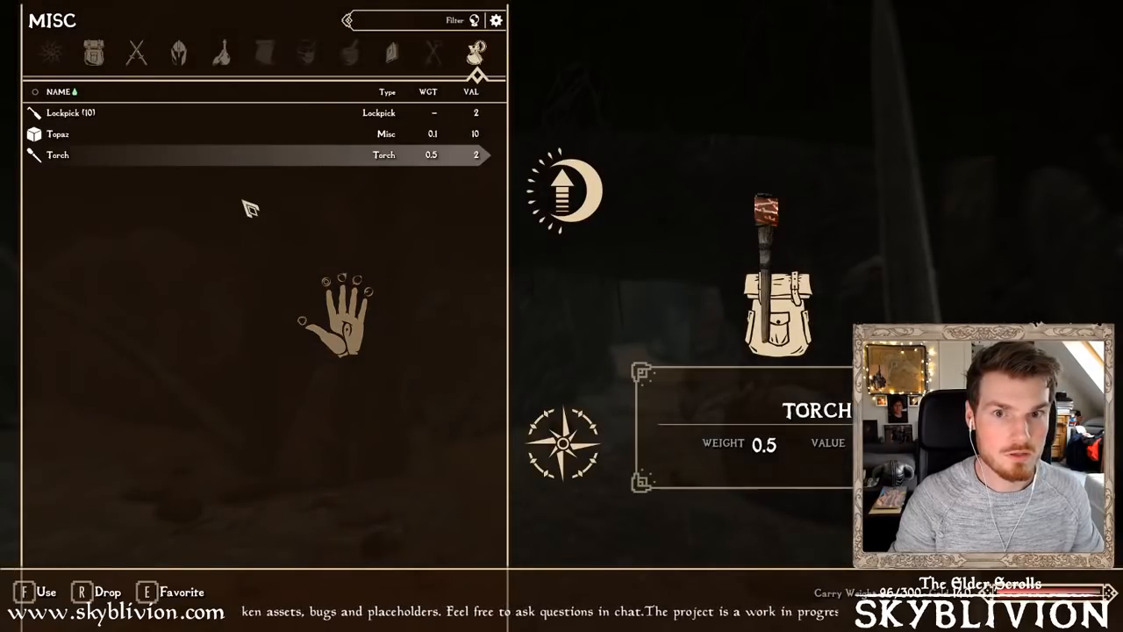
left_click(112, 158)
key("Tab")
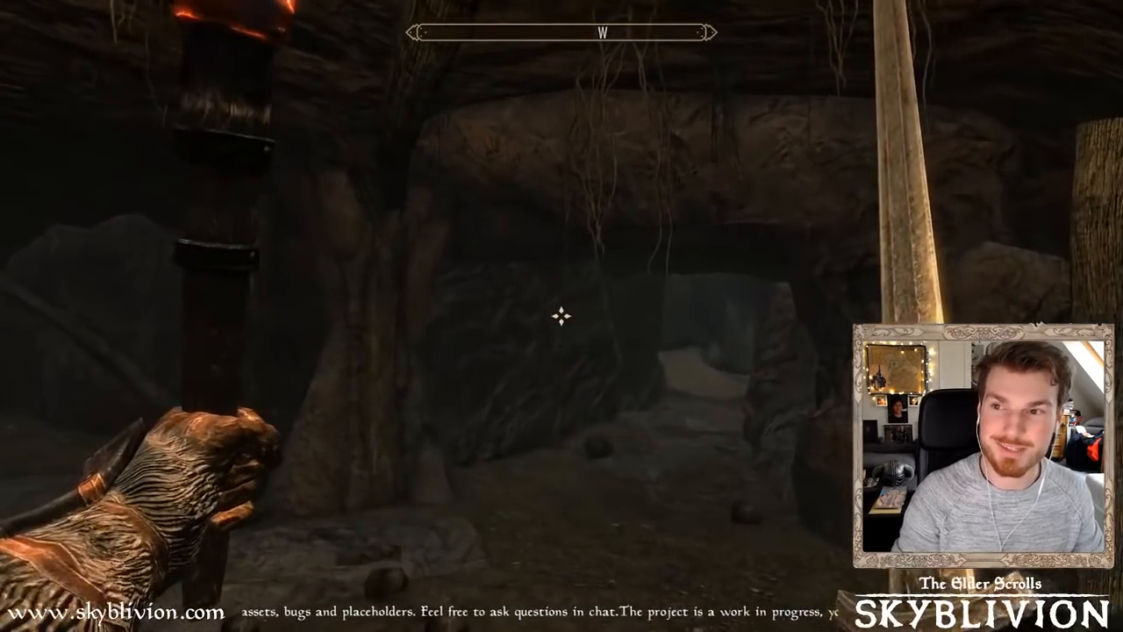
key("w")
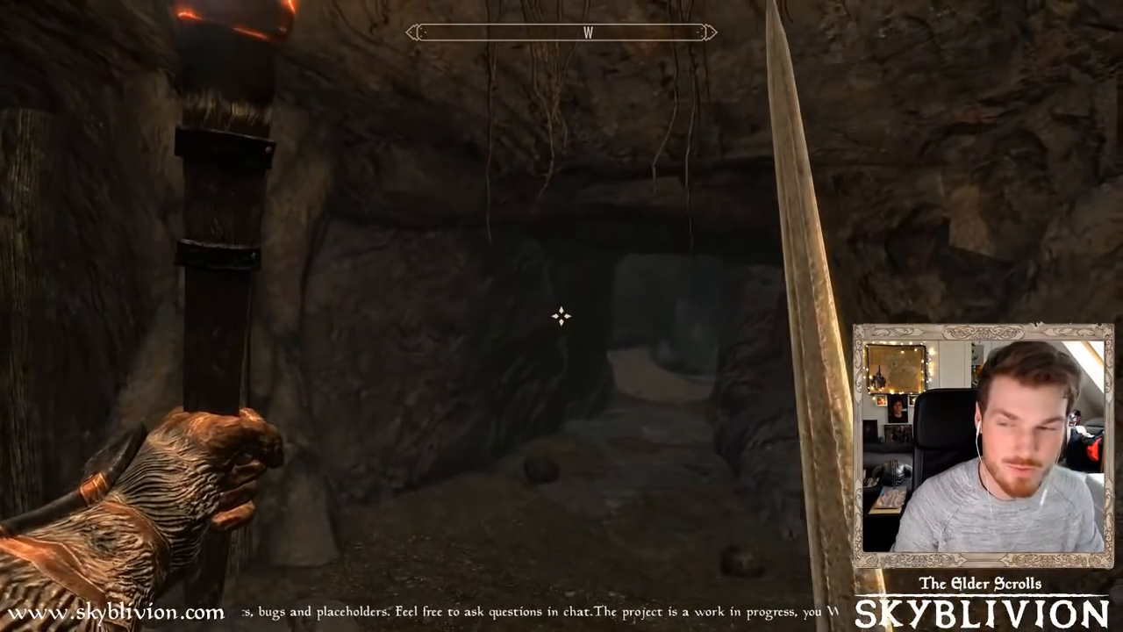
Follow the rocky passage west by torchlight toward the pale opening beyond the hanging roots
key("w")
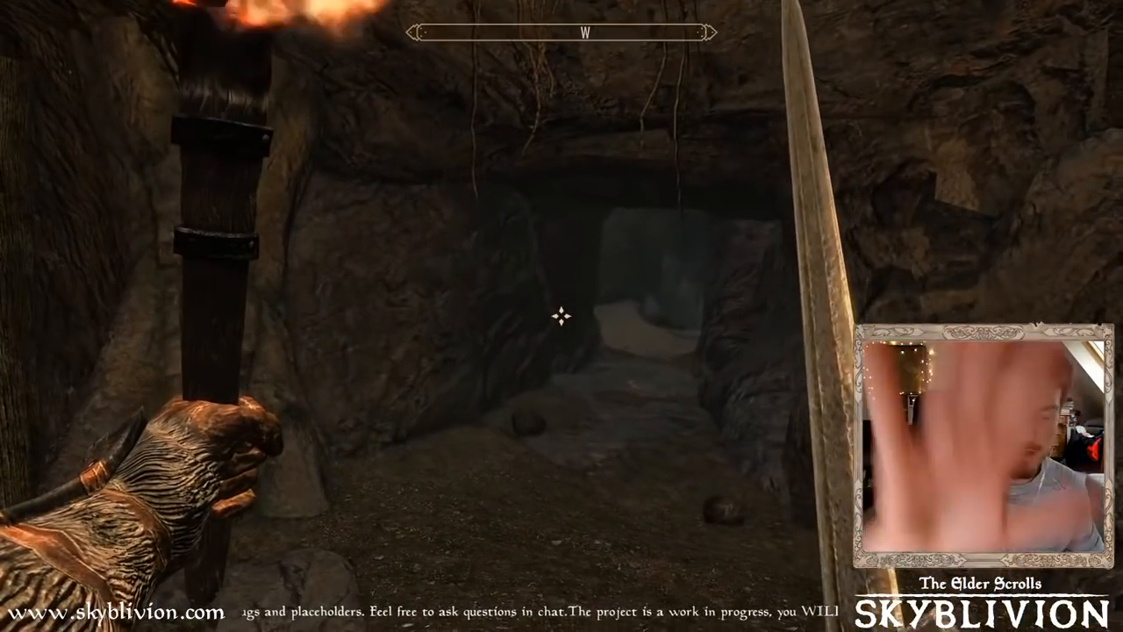
key("w")
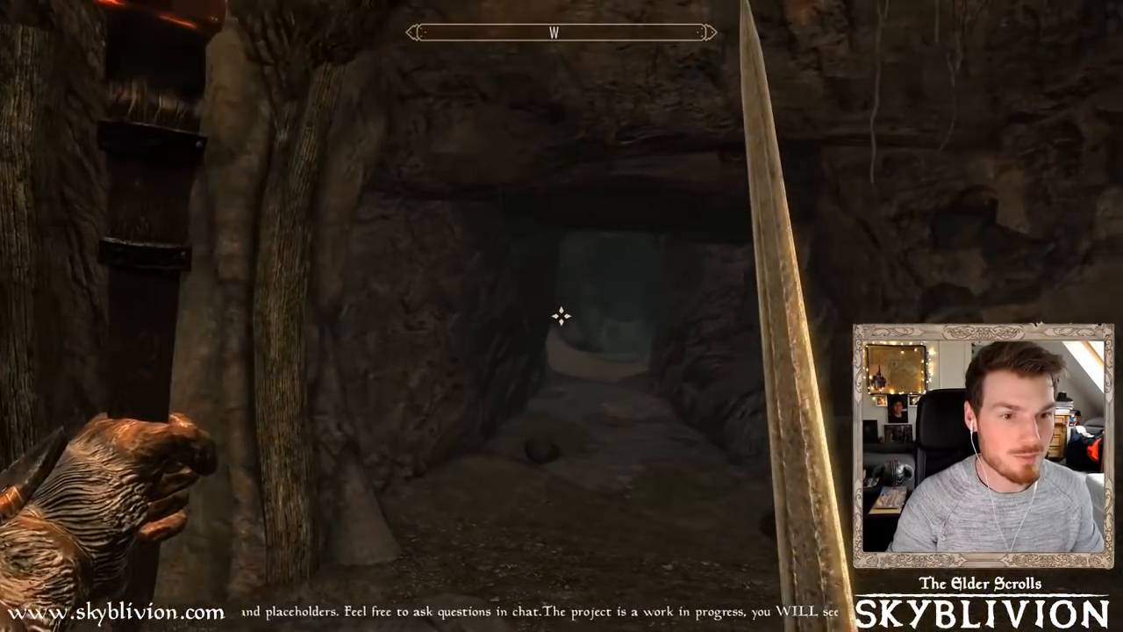
key("w")
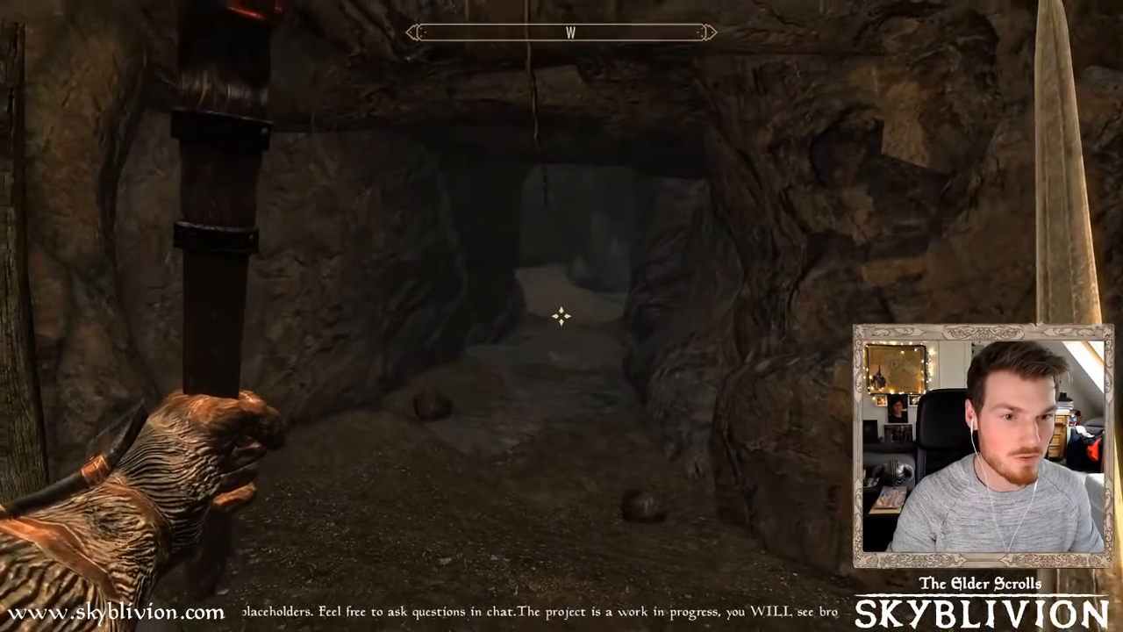
key("w")
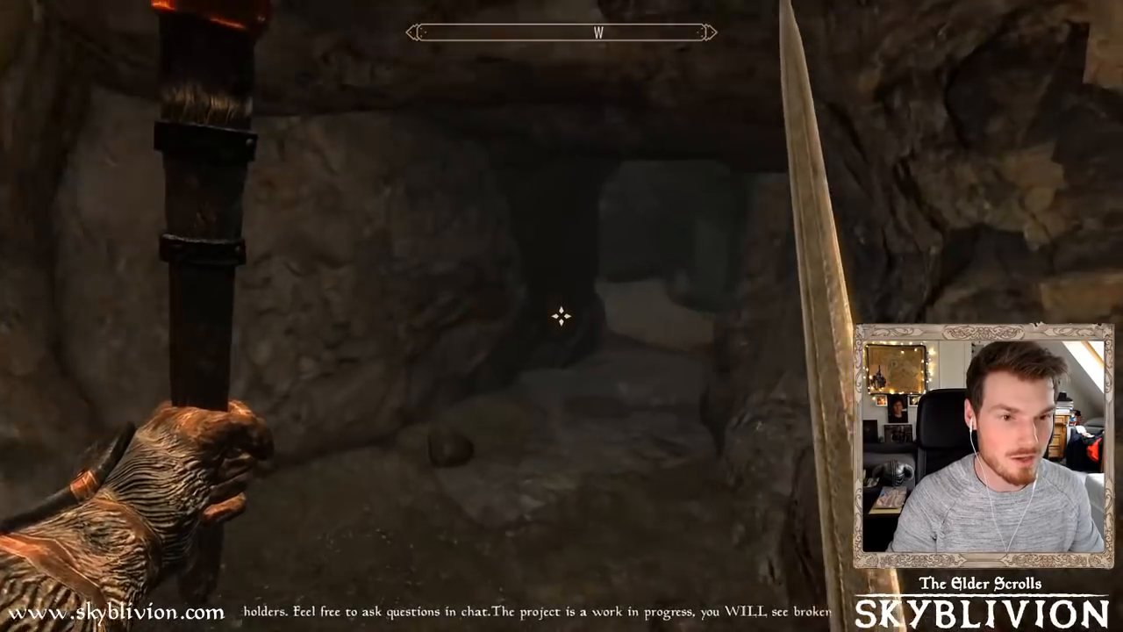
Explore the cavern beyond the timber frame by torchlight, passing the wooden crates and the support beams along the rock walls
key("w")
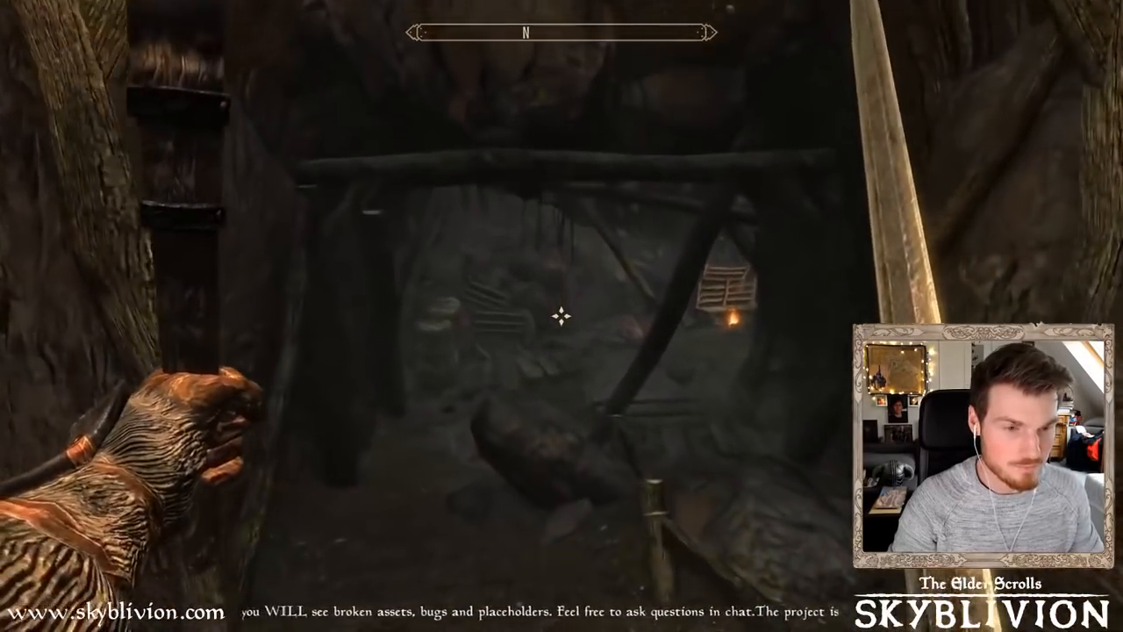
key("w")
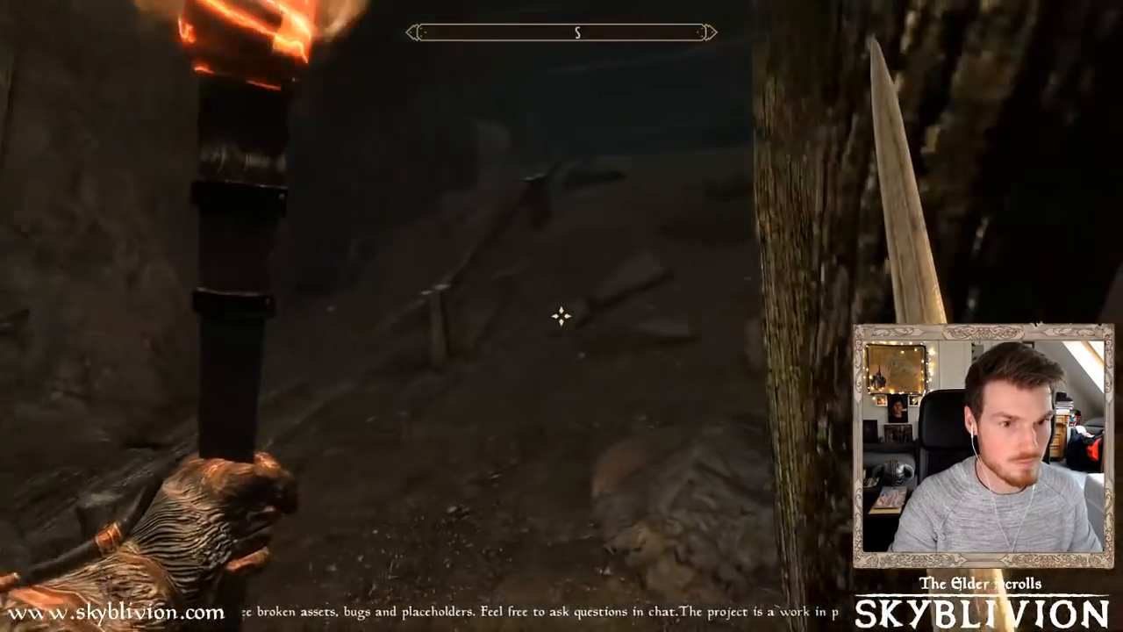
key("w")
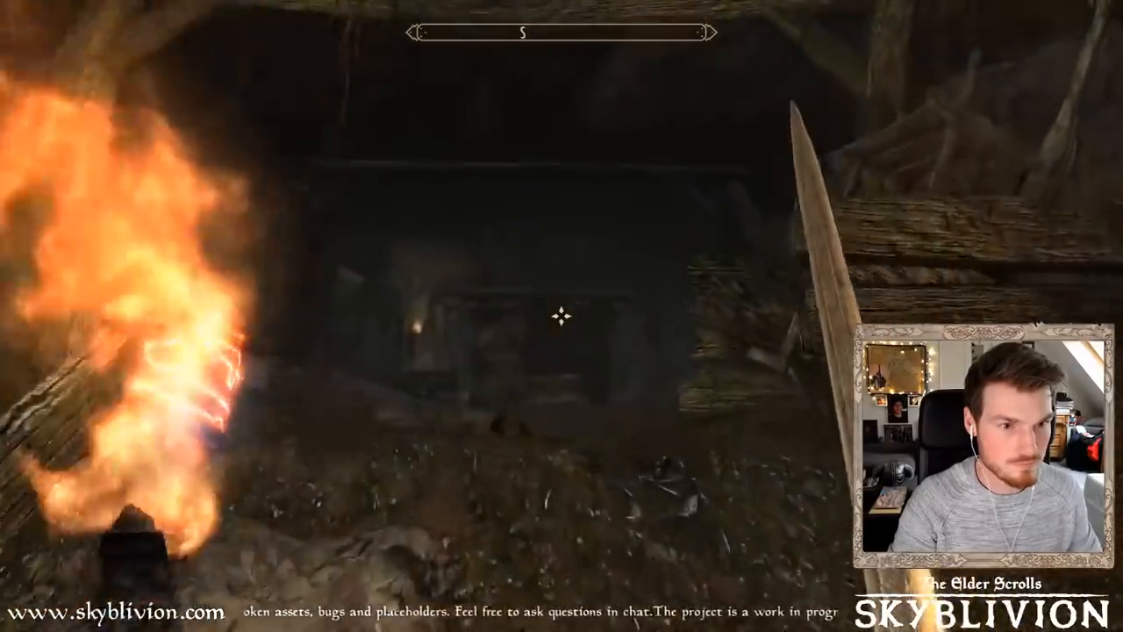
key("w")
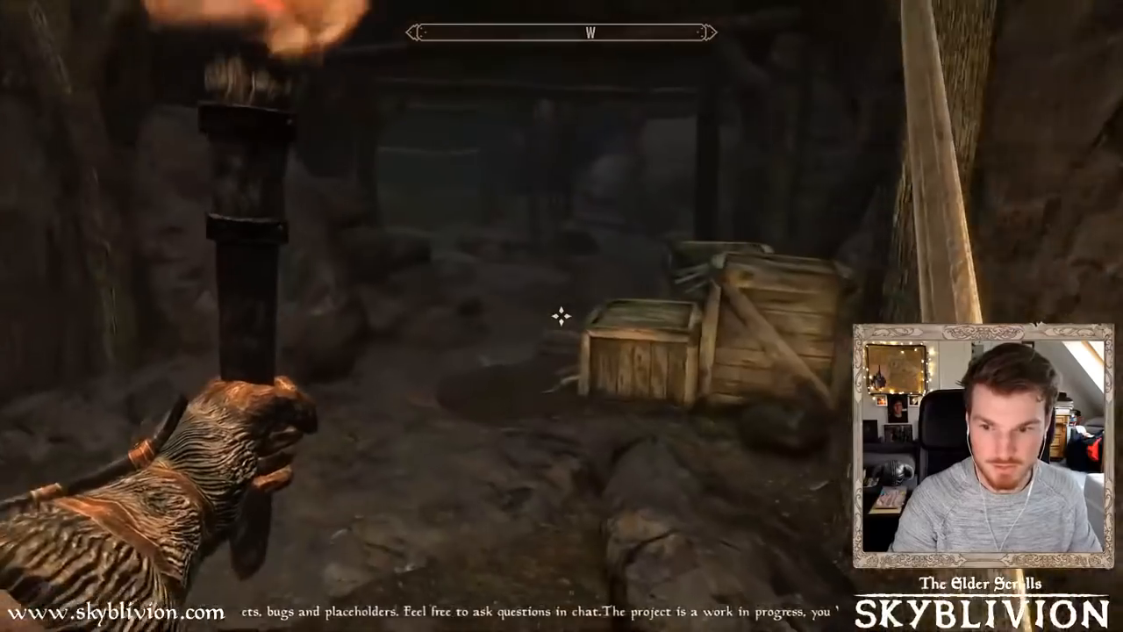
key("w")
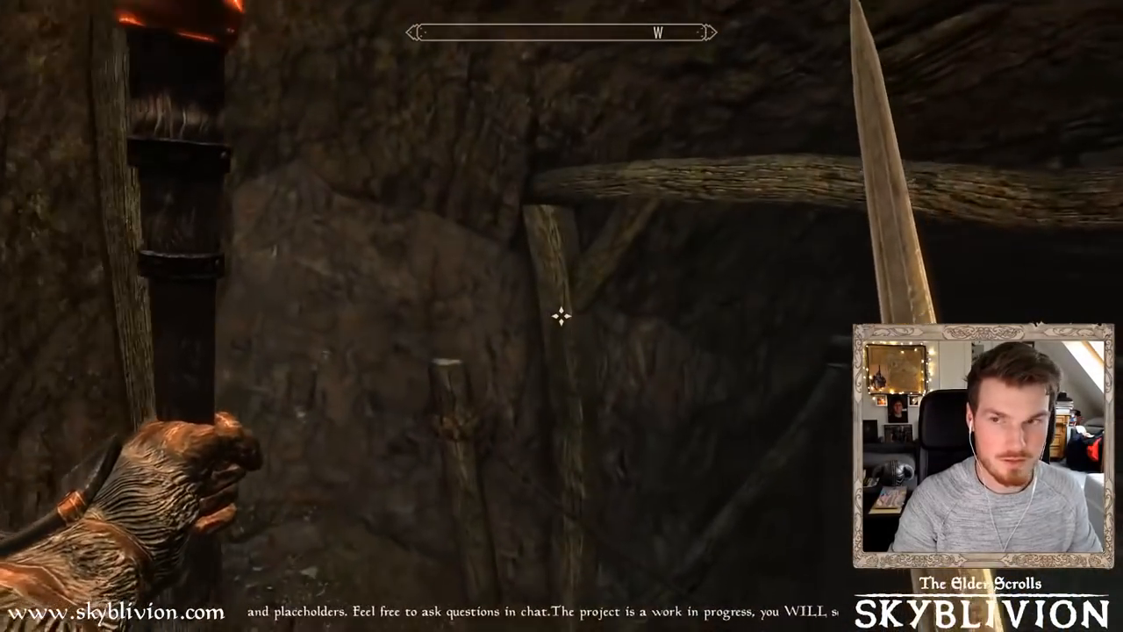
key("w")
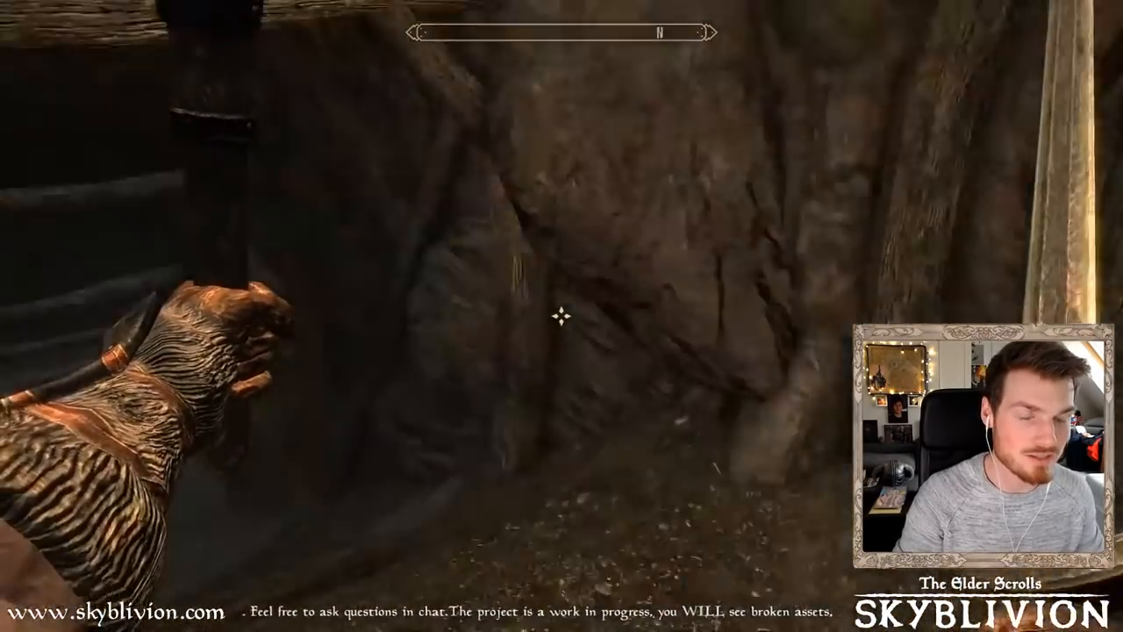
Follow the timber-framed tunnel west through the rock arch and over the planks into the flooded cavern
key("w")
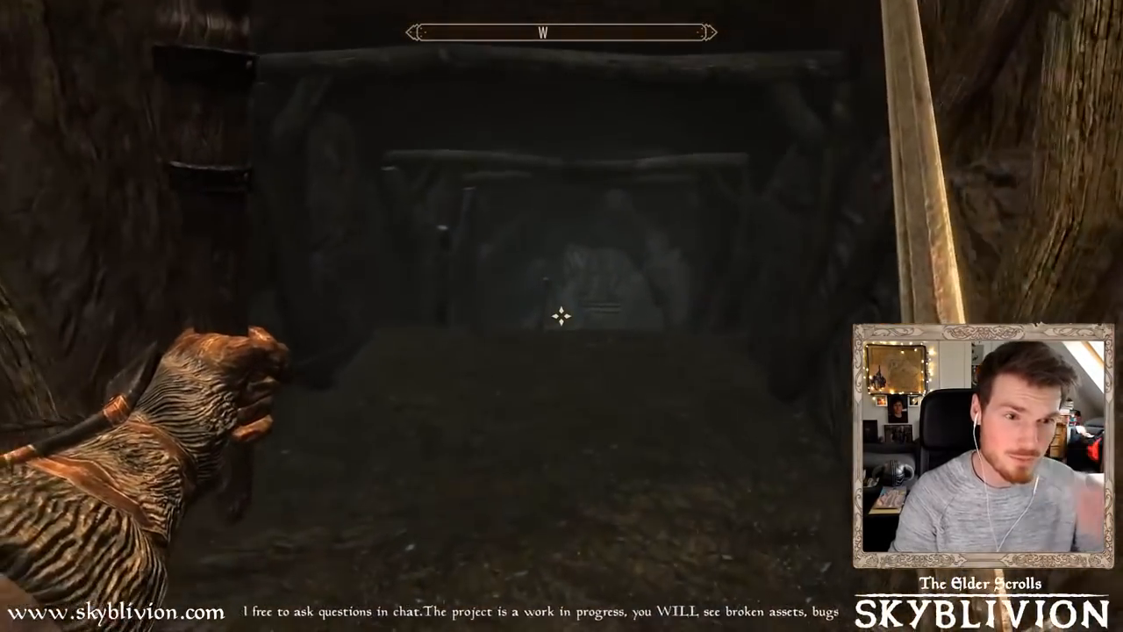
key("w")
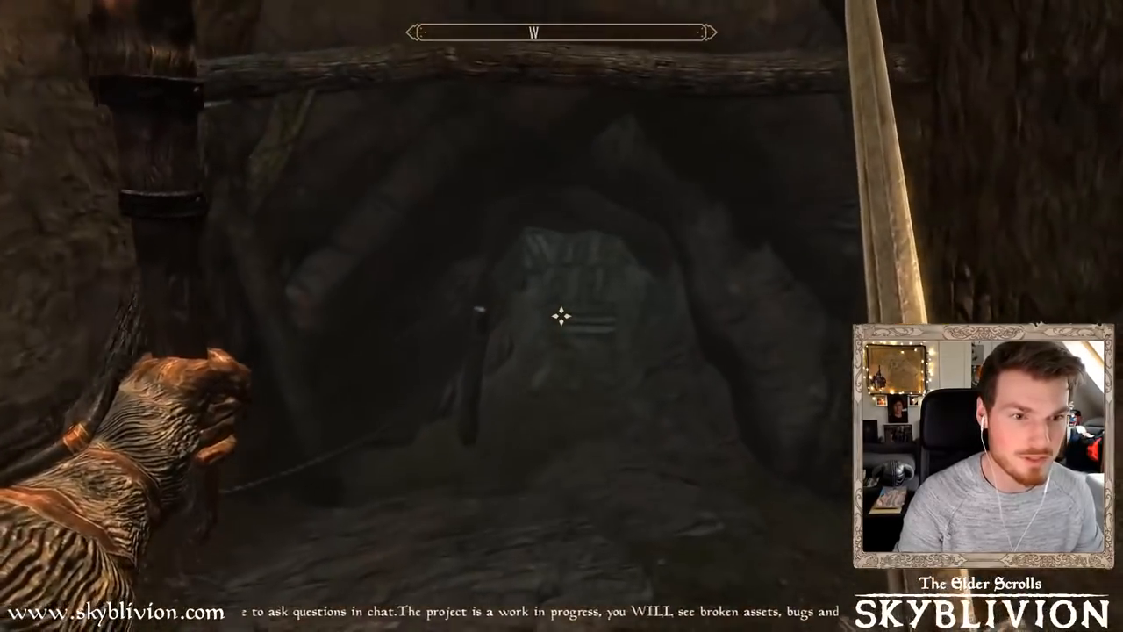
key("w")
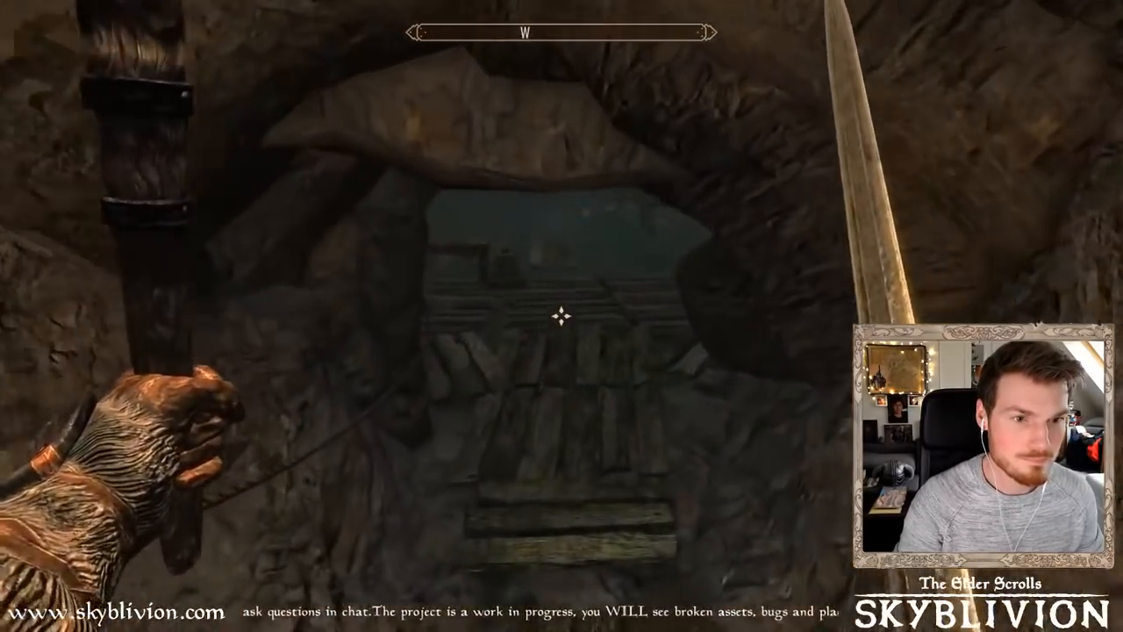
key("w")
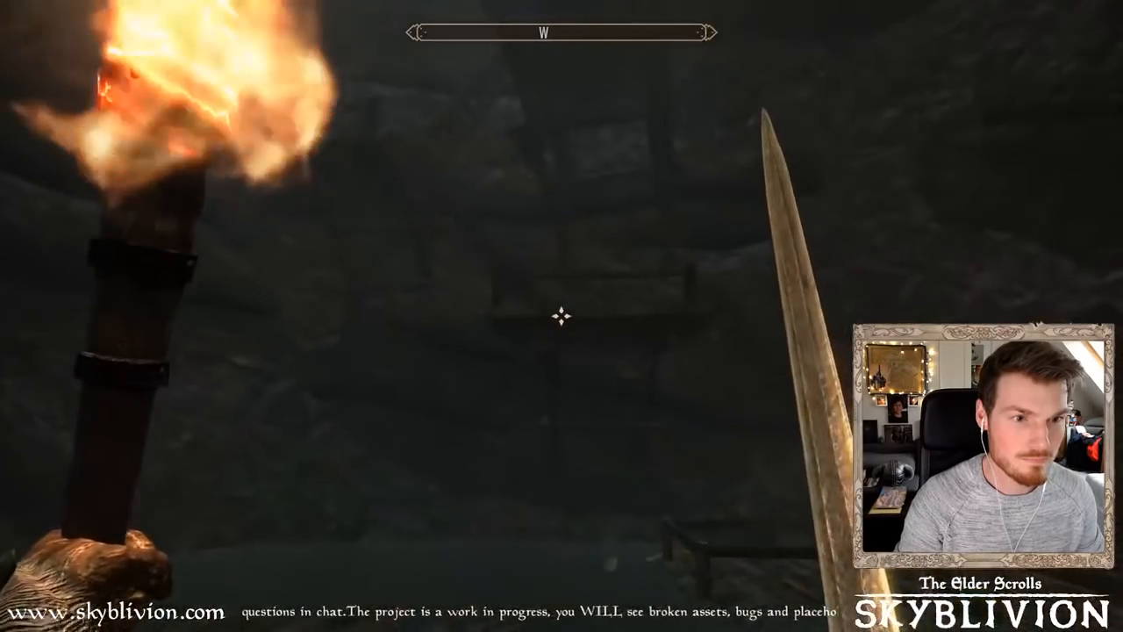
Cross the wooden platforms above the water to the first ladder and start up the scaffolding
key("w")
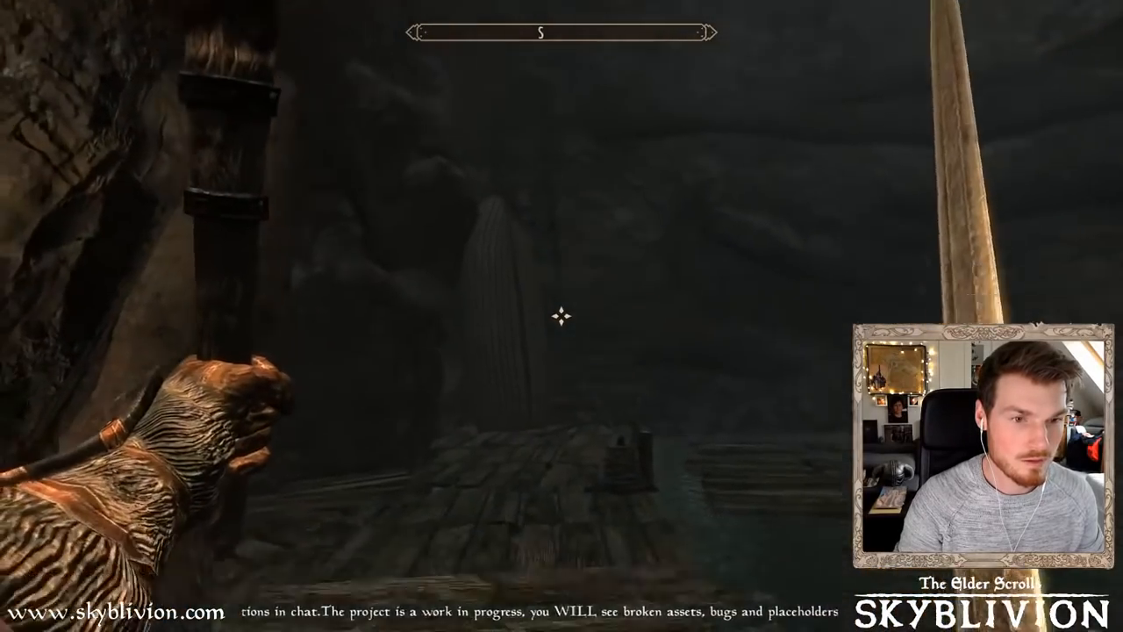
key("w")
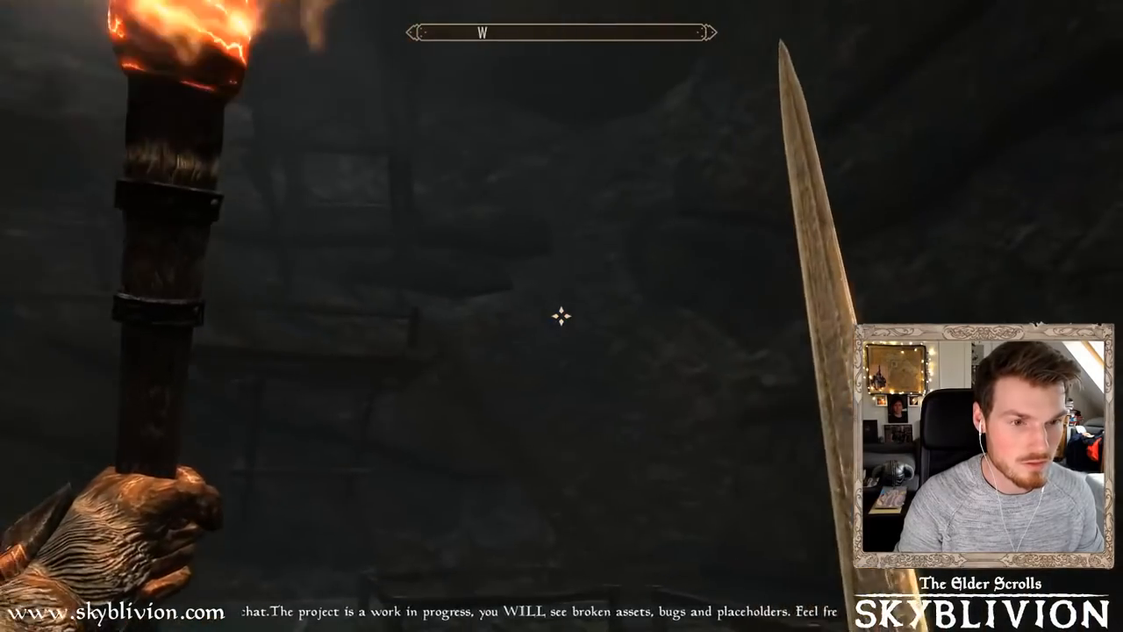
key("w")
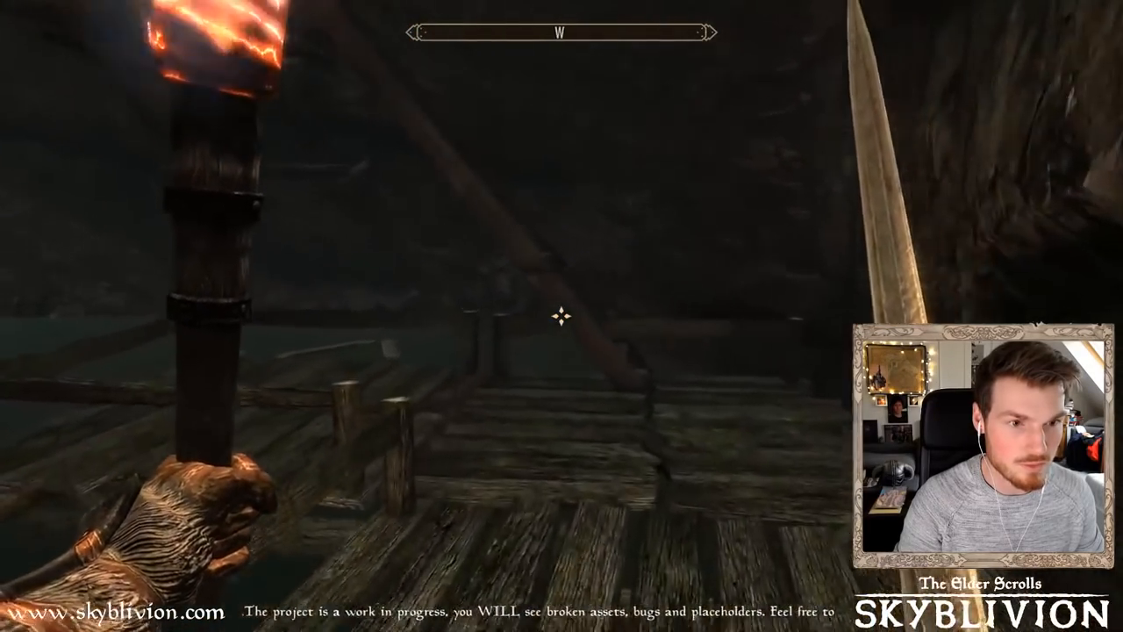
key("w")
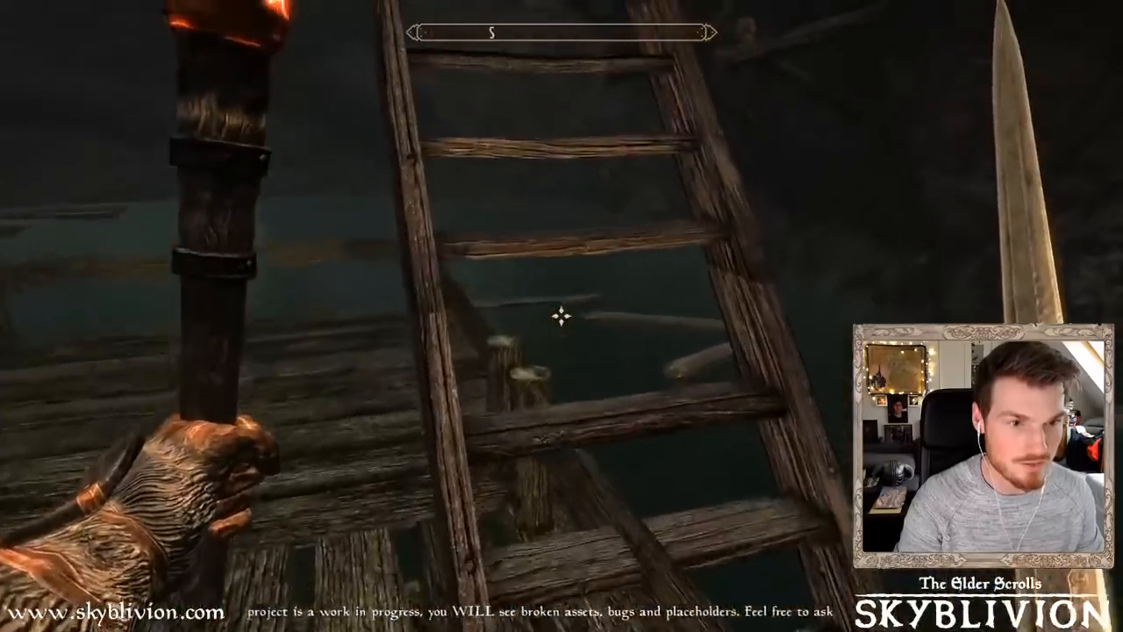
key("w")
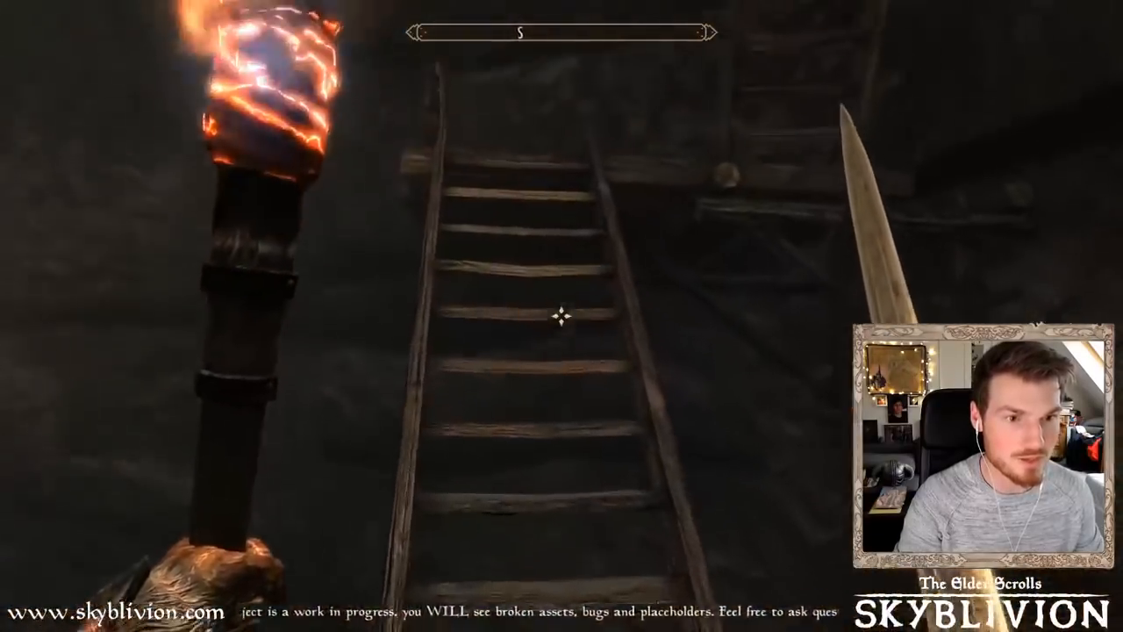
key("w")
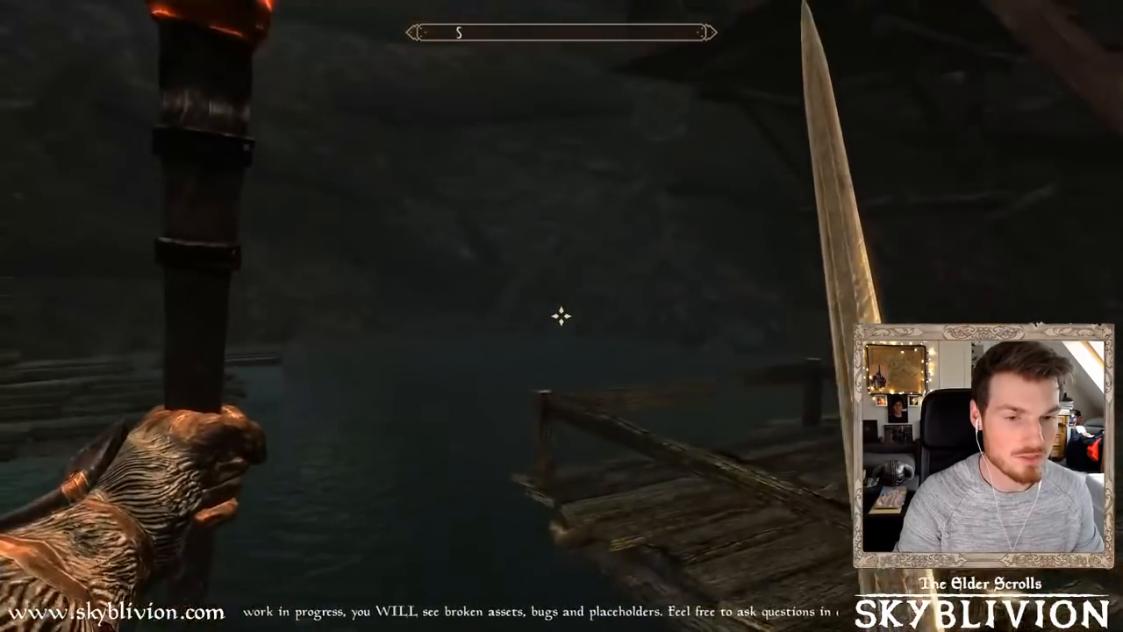
key("w")
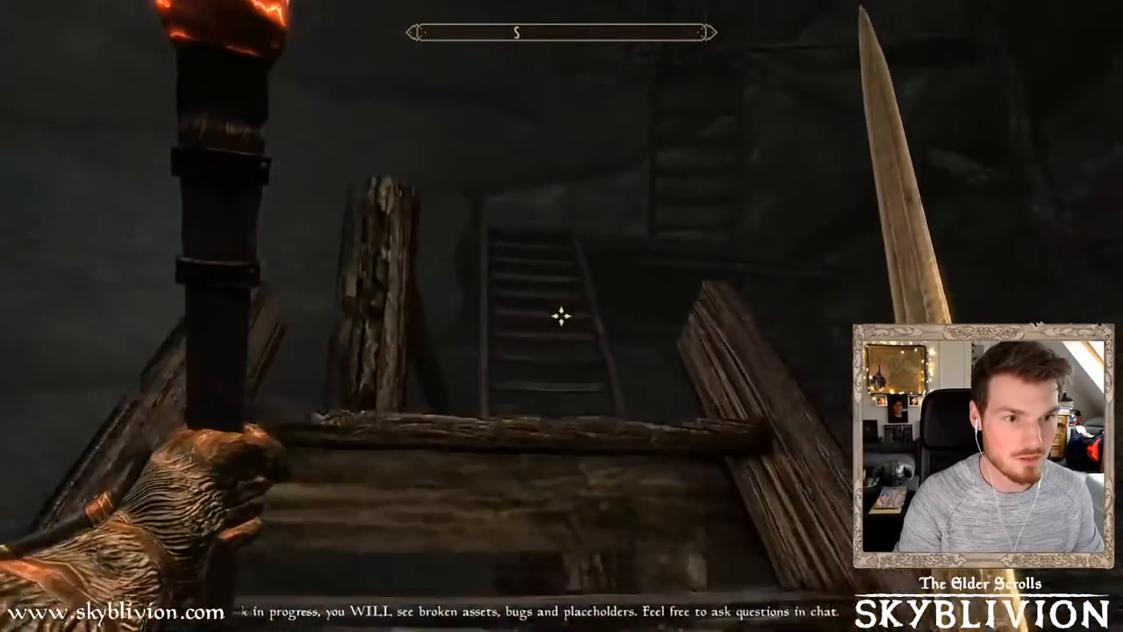
Climb the successive scaffold ladders toward the open sky and the large wooden wheel at the cavern's mouth
key("w")
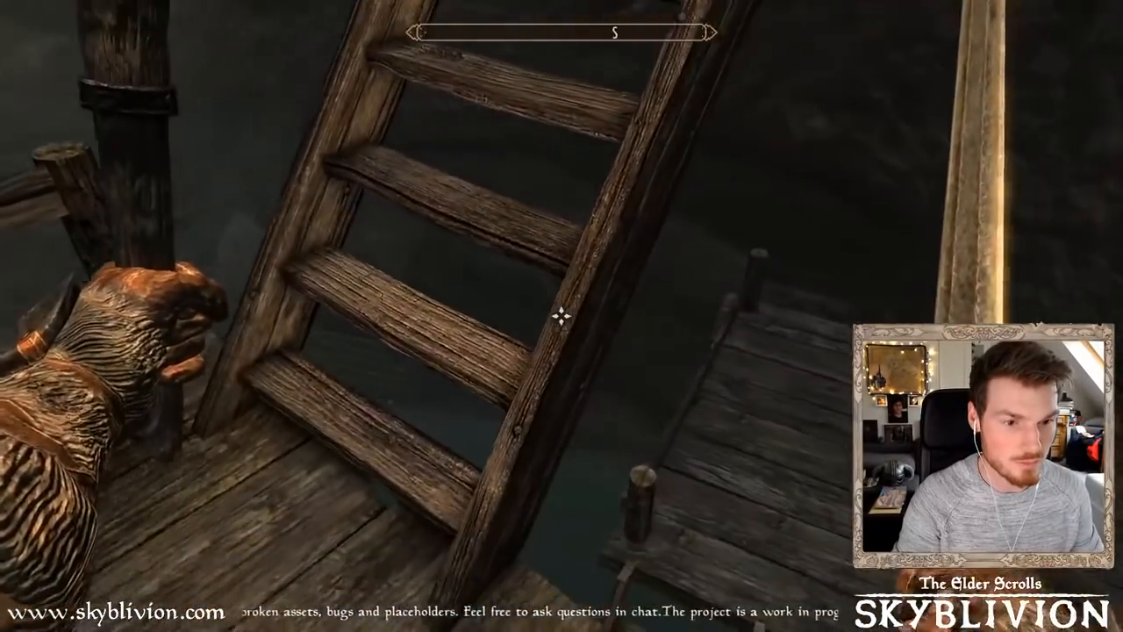
key("e")
key("e")
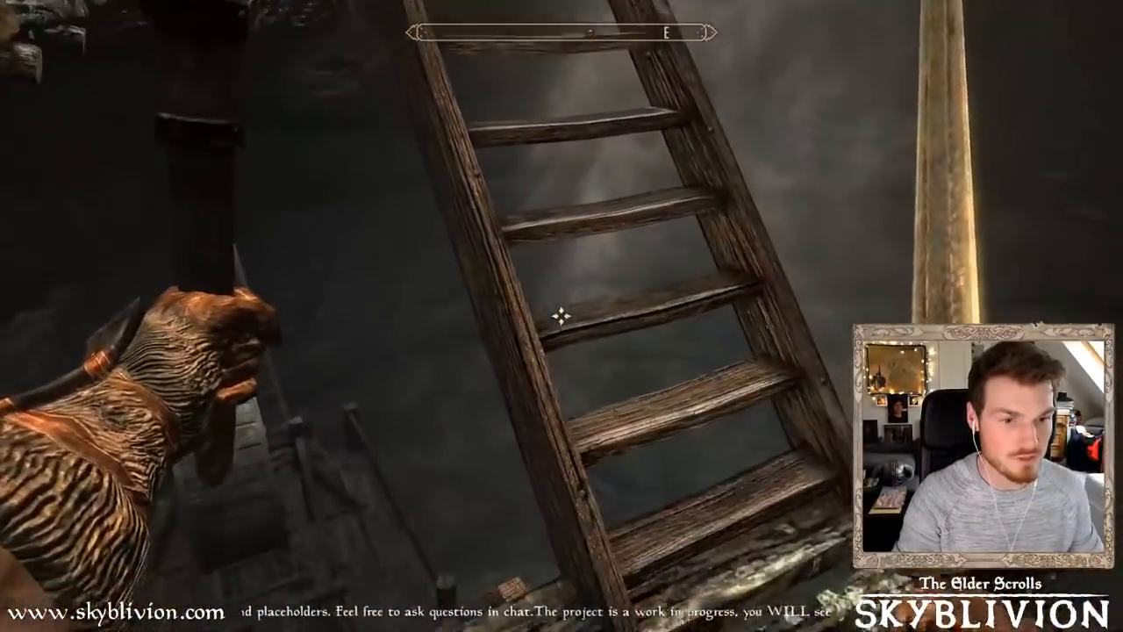
key("s")
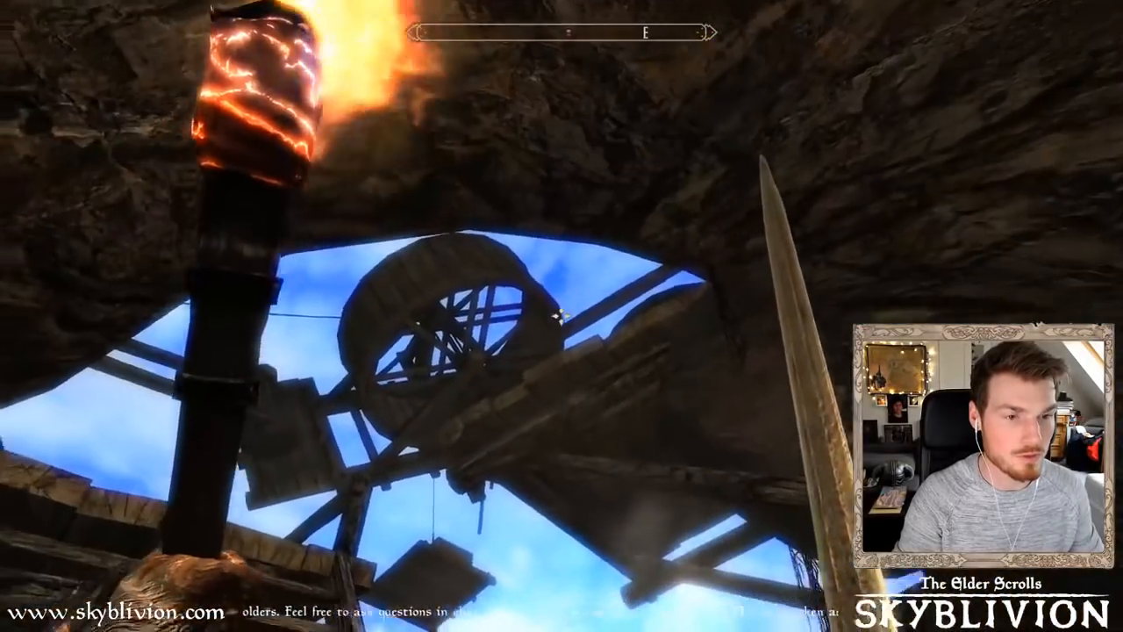
key("w")
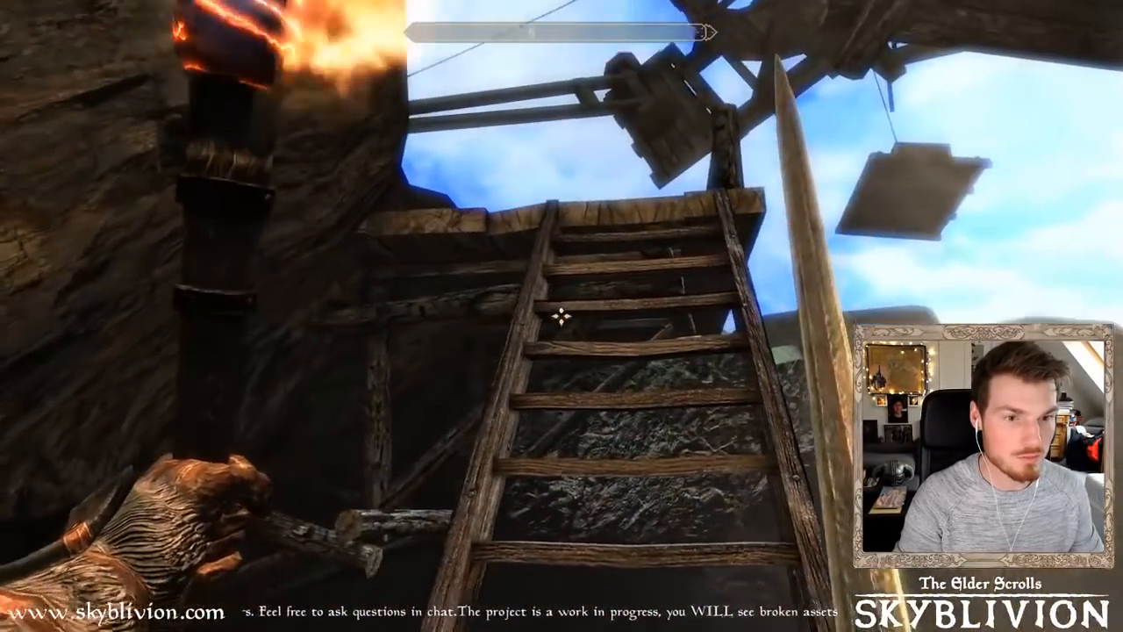
key("e")
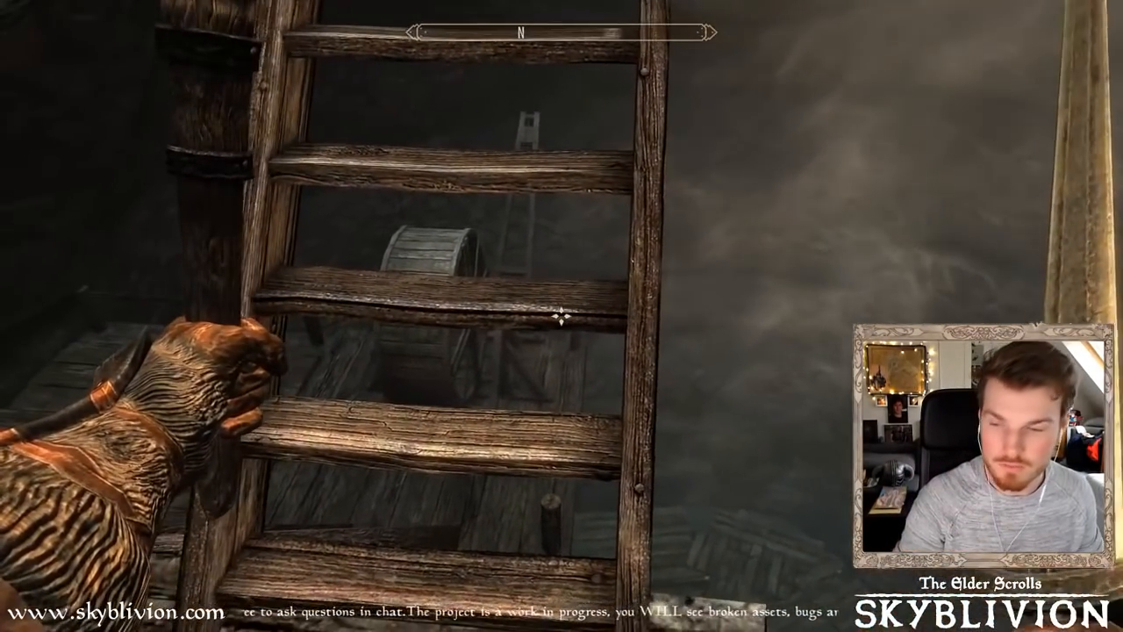
Quit the game with the console command qqq and return to the mine scene in the Creation Kit
key("grave")
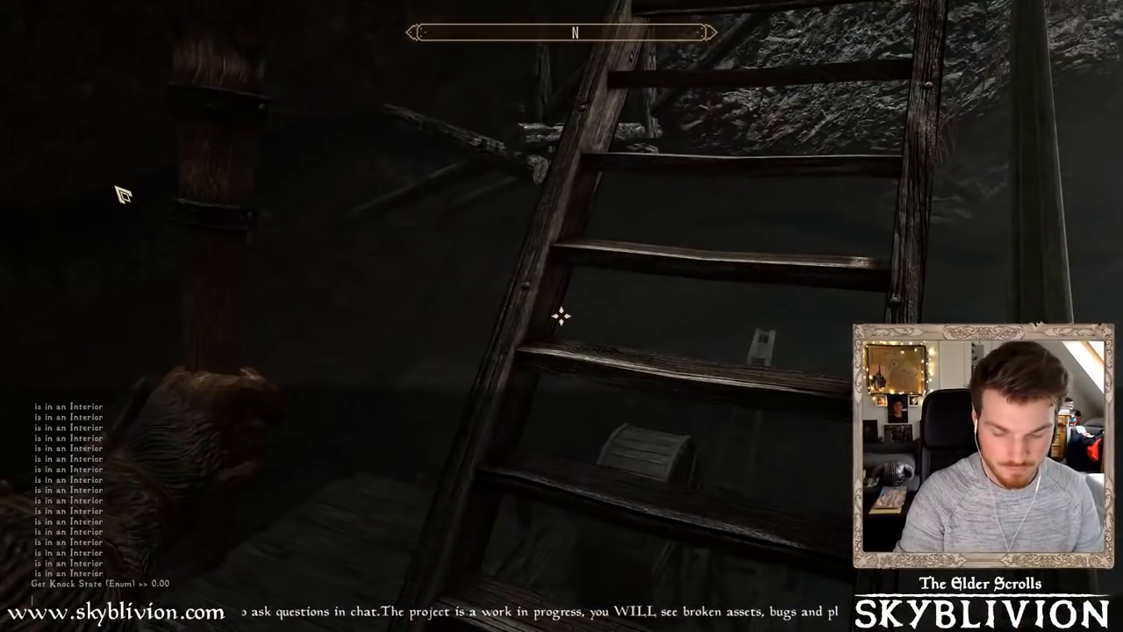
type("qqq")
key("Return")
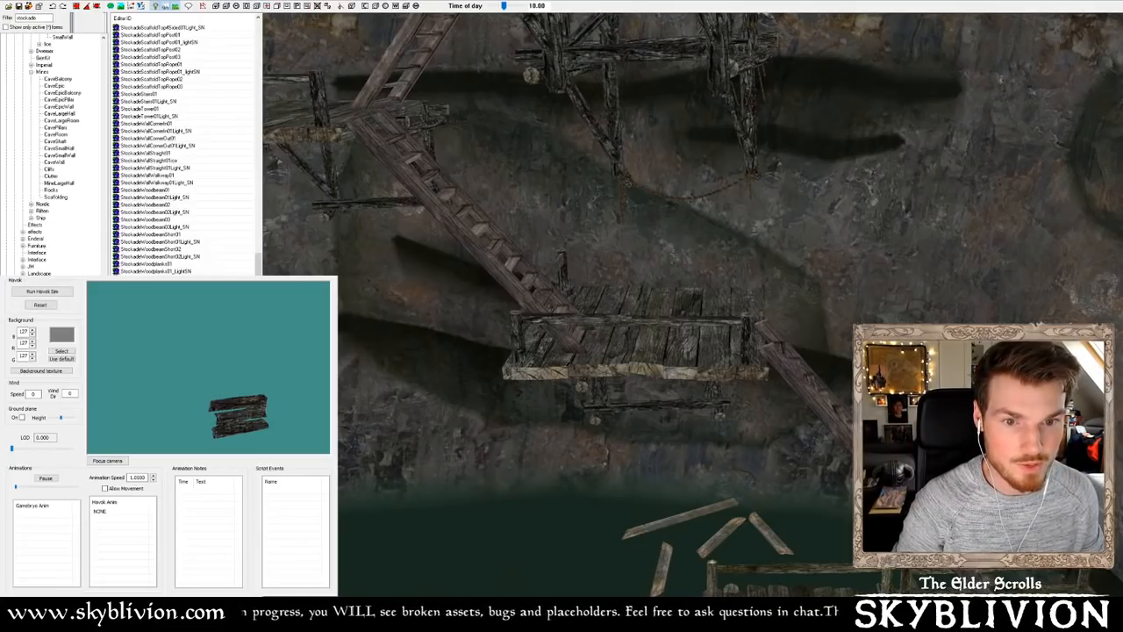
Examine the scaffold platforms and connecting ladders on the cavern wall, from the water level up to the top opening
middle_click_drag(544, 481, 568, 483)
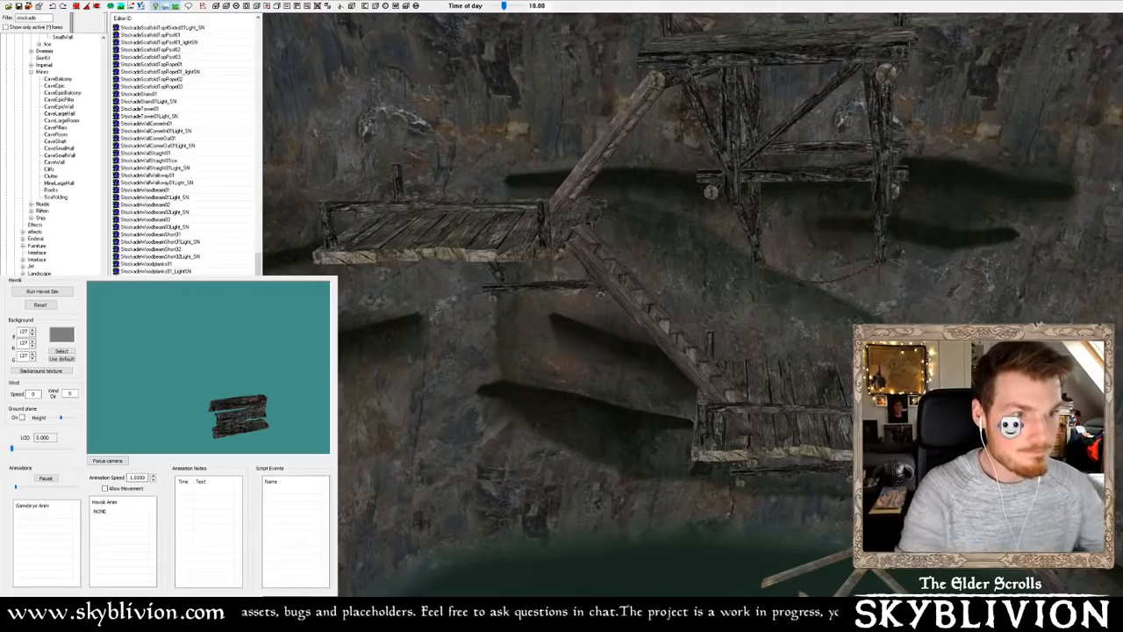
middle_click_drag(750, 98, 759, 123)
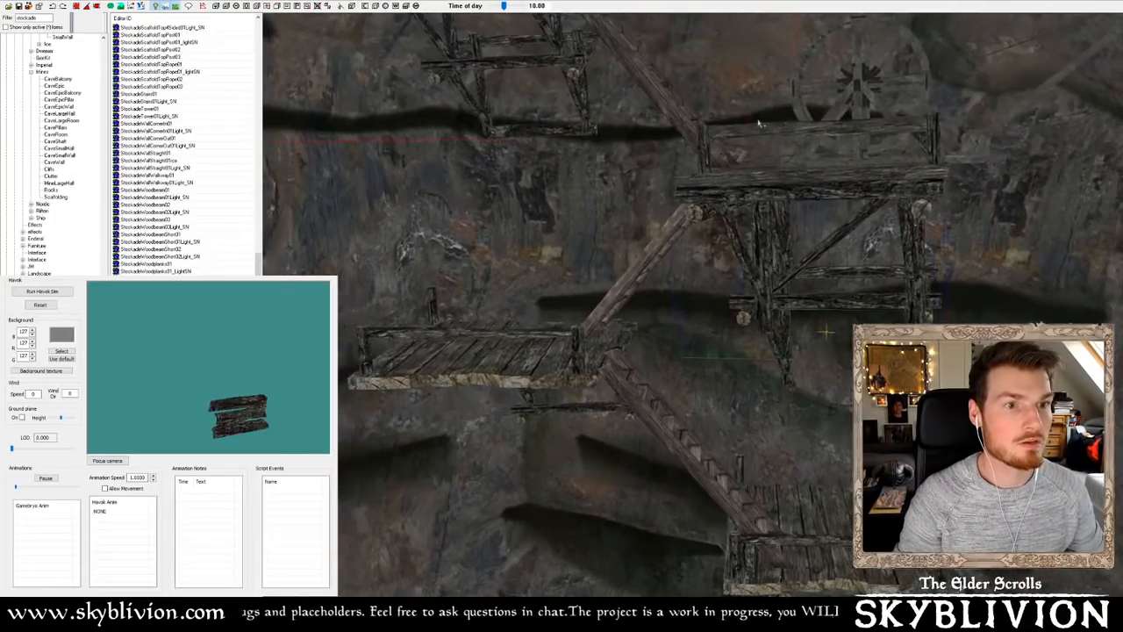
scroll(736, 149, "up", 3)
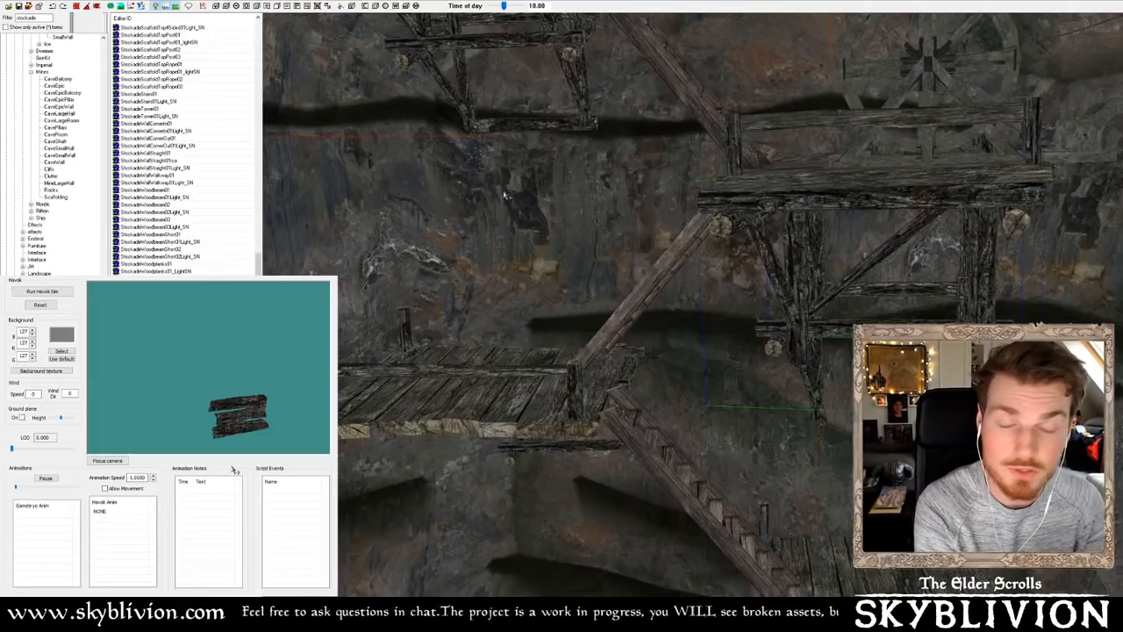
middle_click_drag(504, 195, 731, 238, "shift")
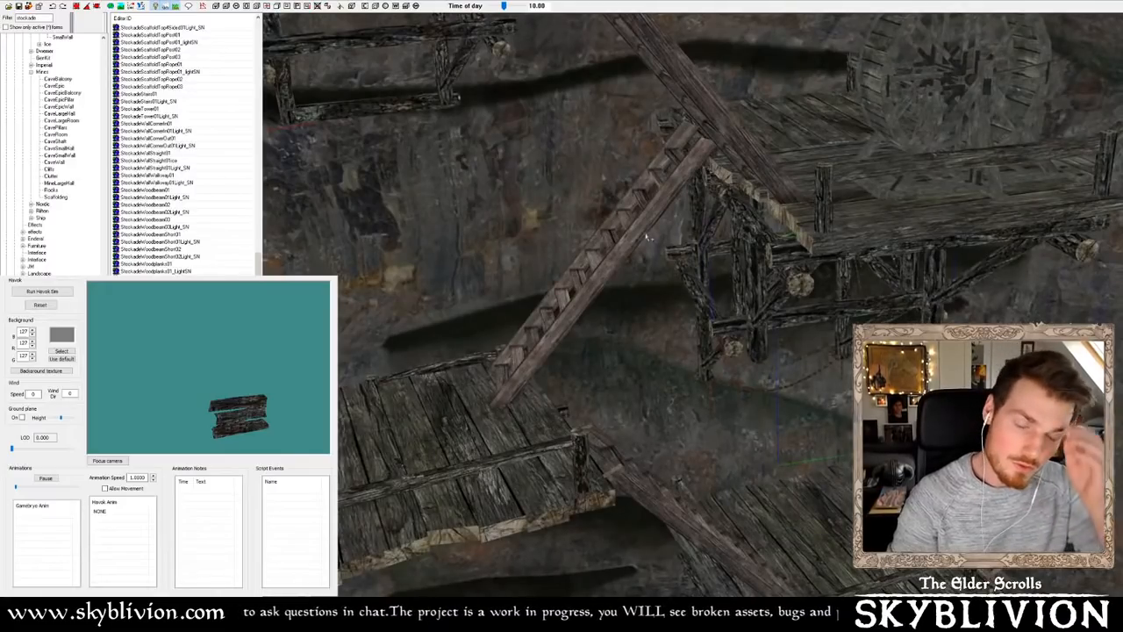
middle_click_drag(627, 235, 653, 255, "shift")
scroll(651, 253, "up", 3)
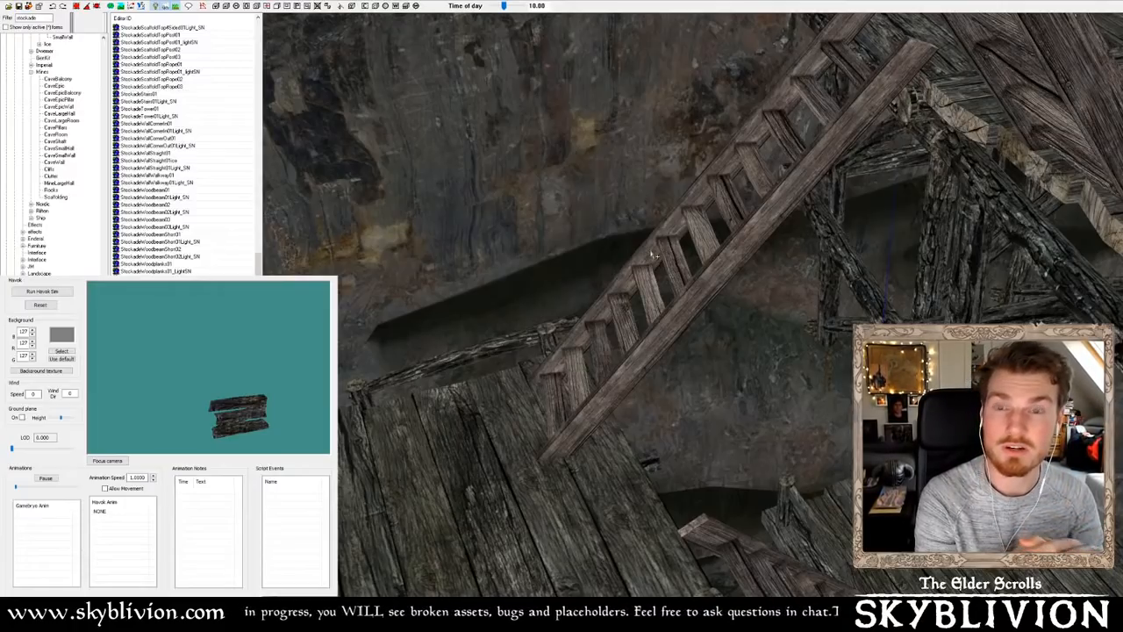
middle_click_drag(740, 249, 777, 252, "shift")
mouse_move(743, 247)
middle_mouse_down("shift")
mouse_move(684, 303)
mouse_move(676, 270)
mouse_move(756, 247)
middle_mouse_up("shift")
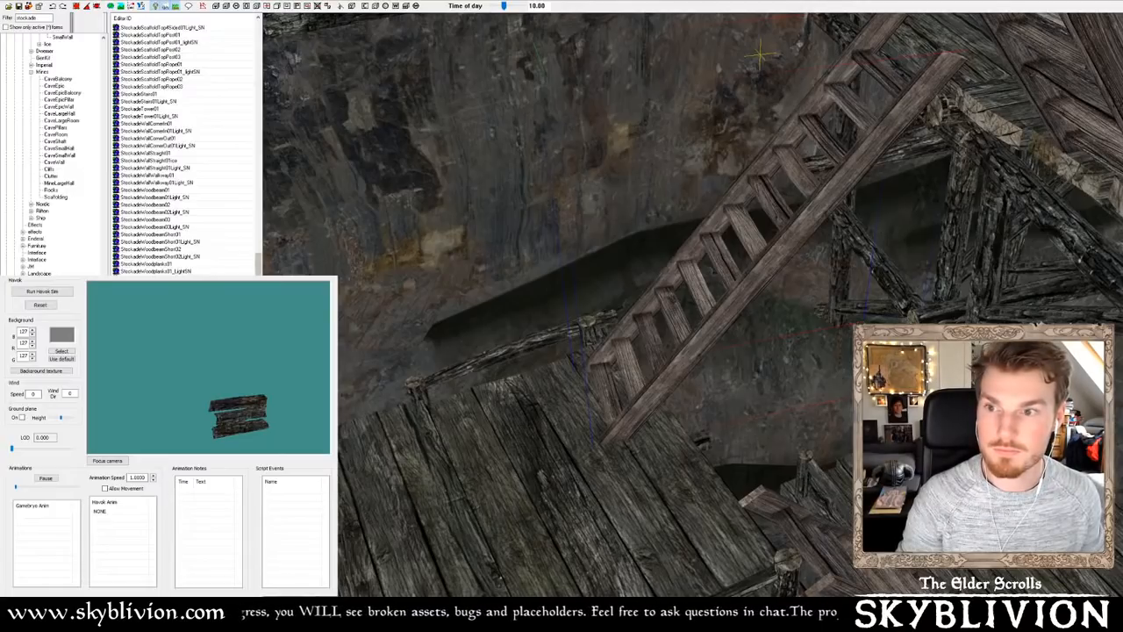
middle_click_drag(765, 272, 653, 260, "shift")
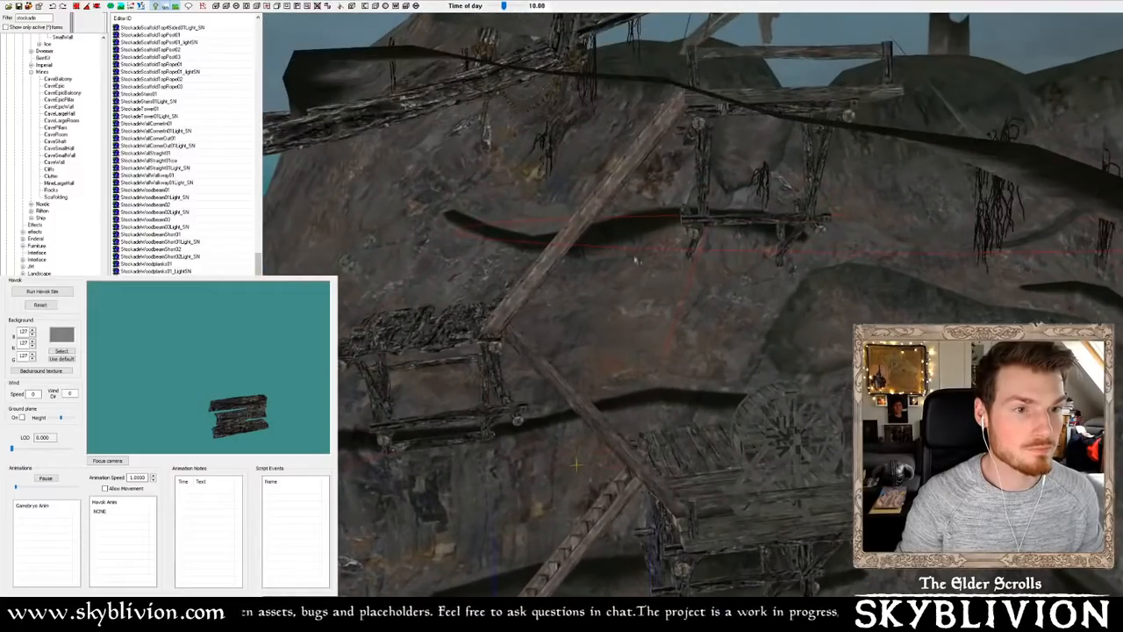
Clear away the slanted ladder between the middle and upper scaffold platforms
key("1")
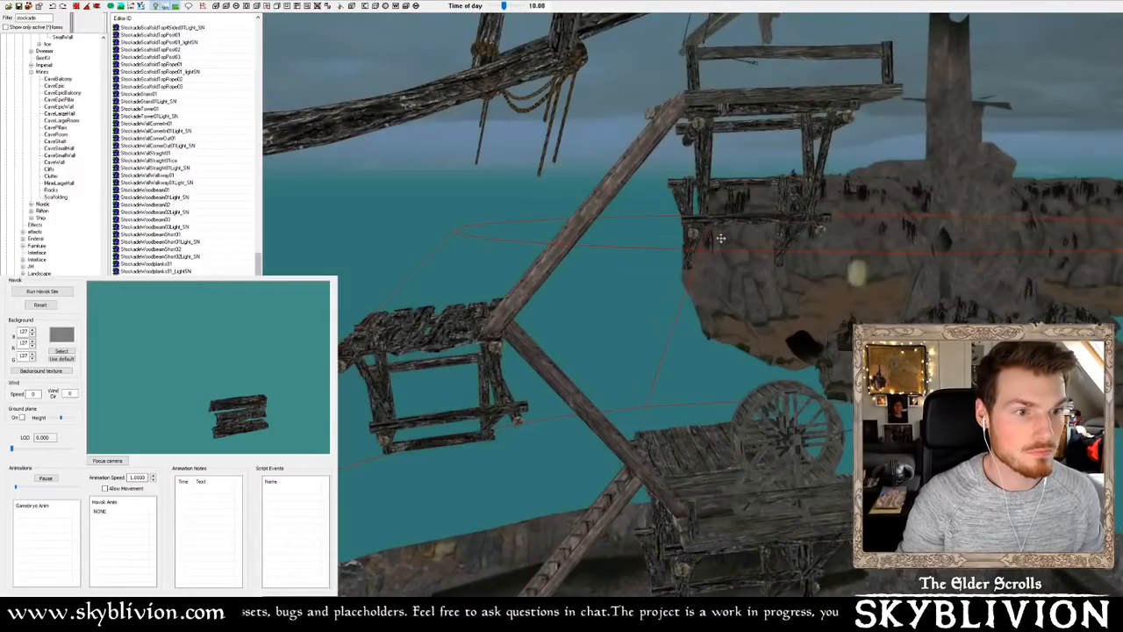
key("1")
scroll(614, 206, "up", 2)
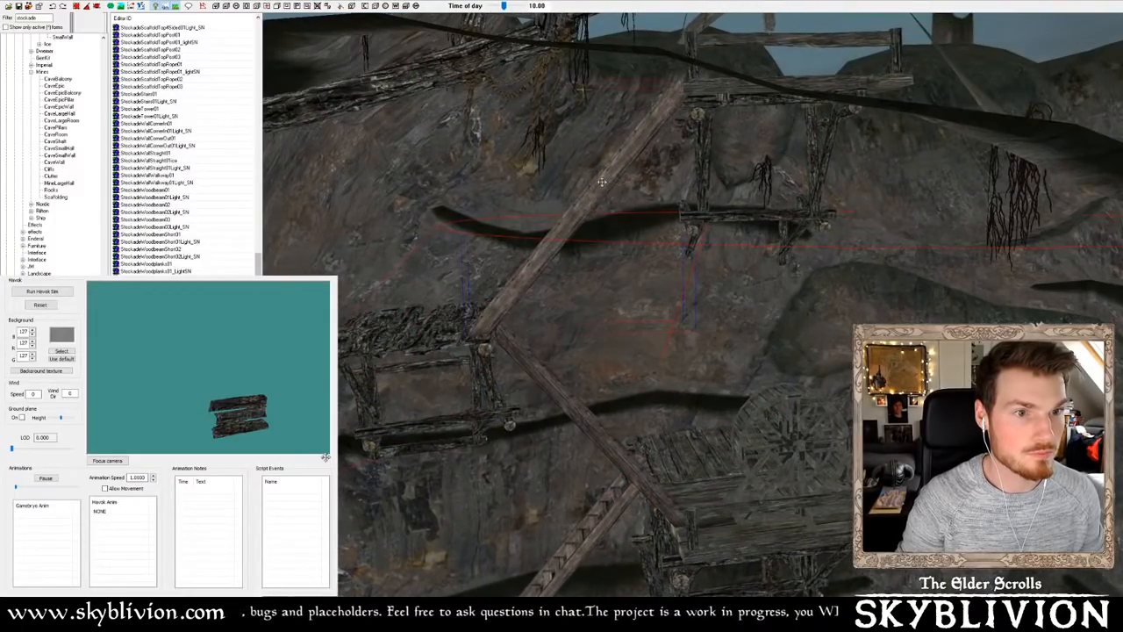
scroll(602, 193, "up", 2)
key("1")
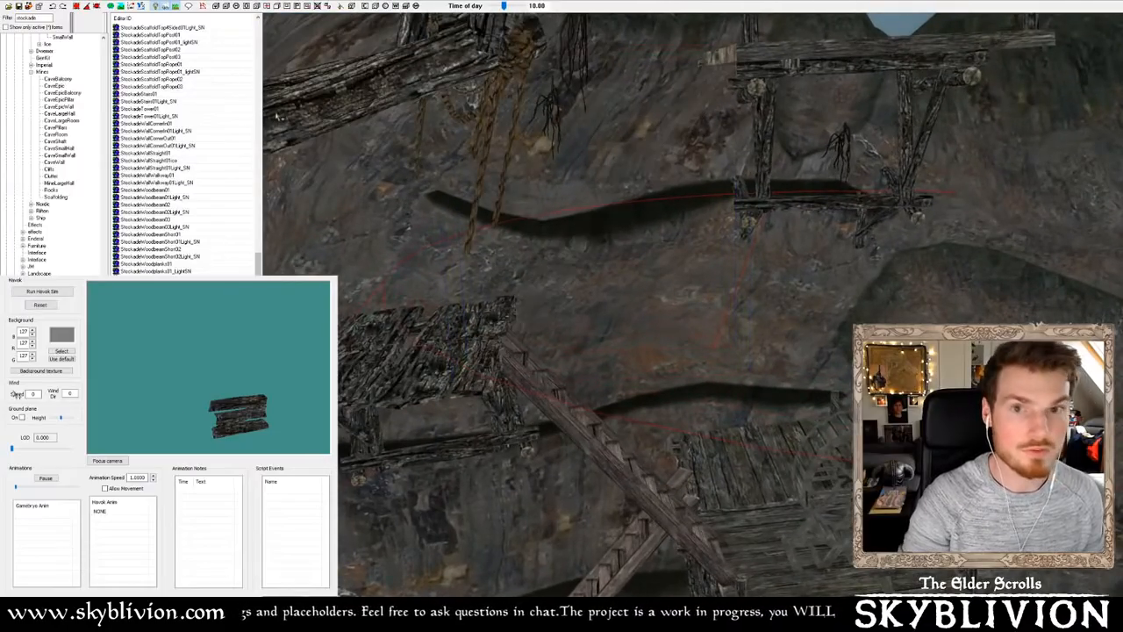
Filter the object list by "ladder" and preview TES4ladder01
double_click(35, 17)
type("ladder")
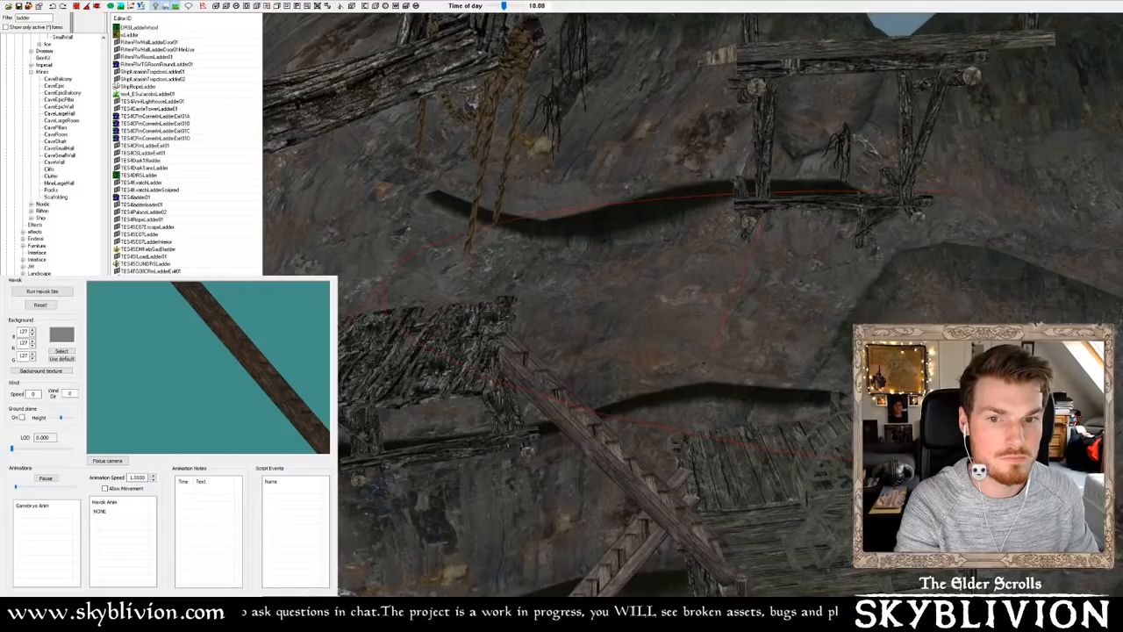
left_click(154, 199)
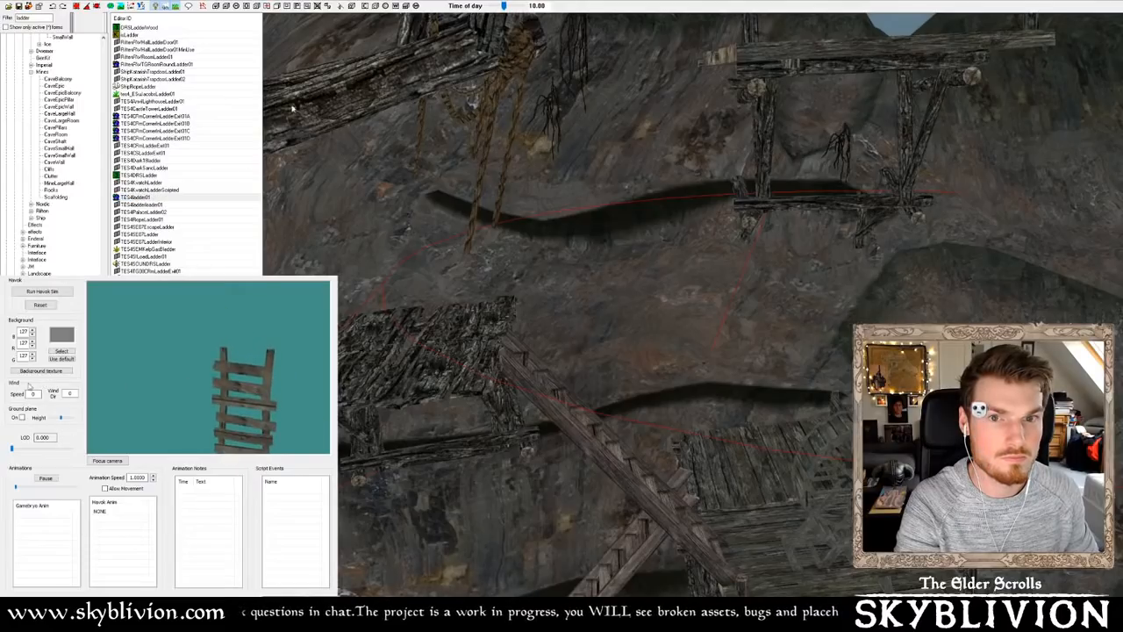
Browse the filtered ladder models from TES4ladder01 up through the lighthouse ladder to the Riften ladders
key("Up")
key("Up")
key("Up")
key("Up")
key("Up")
key("Up")
key("Up")
key("Up")
key("Up")
key("Up")
key("Up")
key("Up")
key("Up")
key("Up")
key("Up")
key("Up")
key("Up")
key("Up")
key("Up")
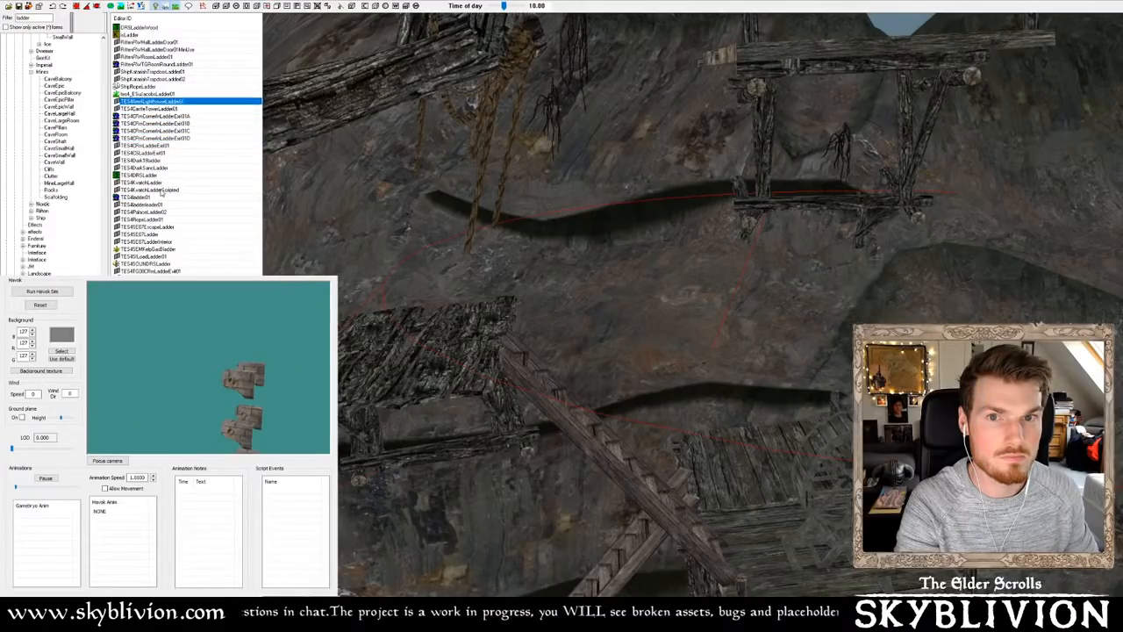
key("Down")
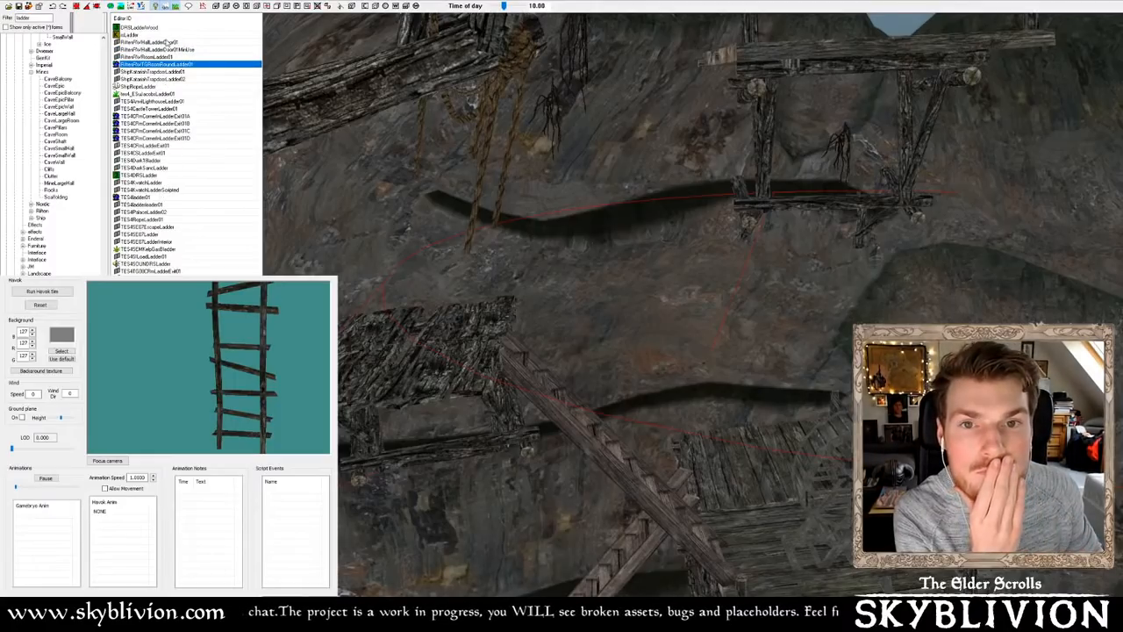
key("Up")
key("Up")
key("Up")
key("Down")
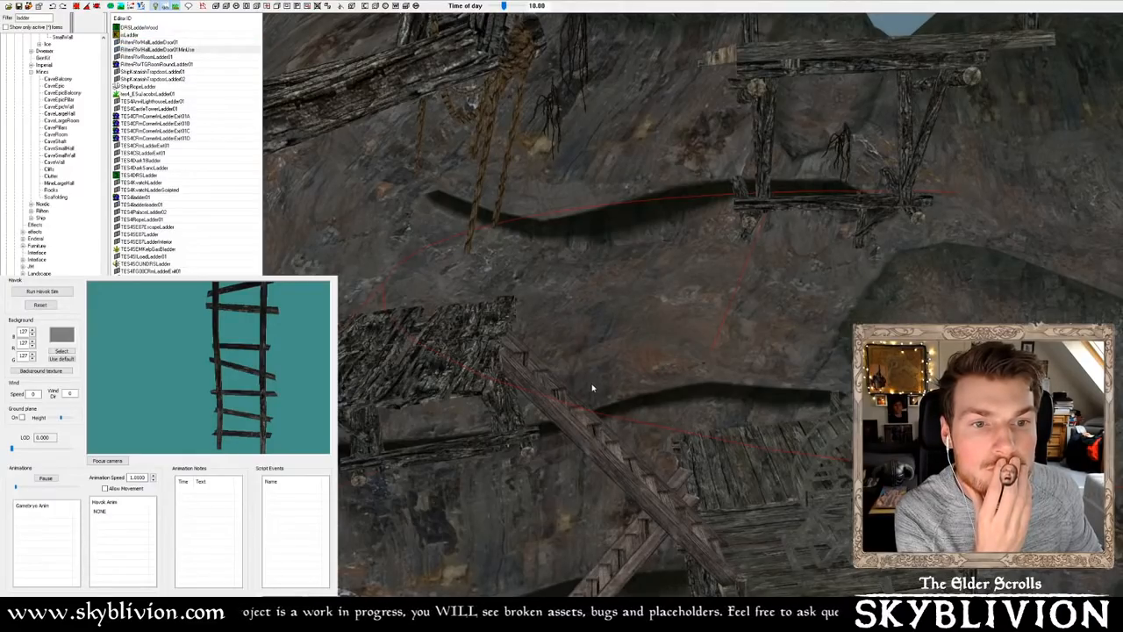
Compare the Riften ladder models with the two ShipKatariah trapdoor ladders in the preview
left_click(171, 42)
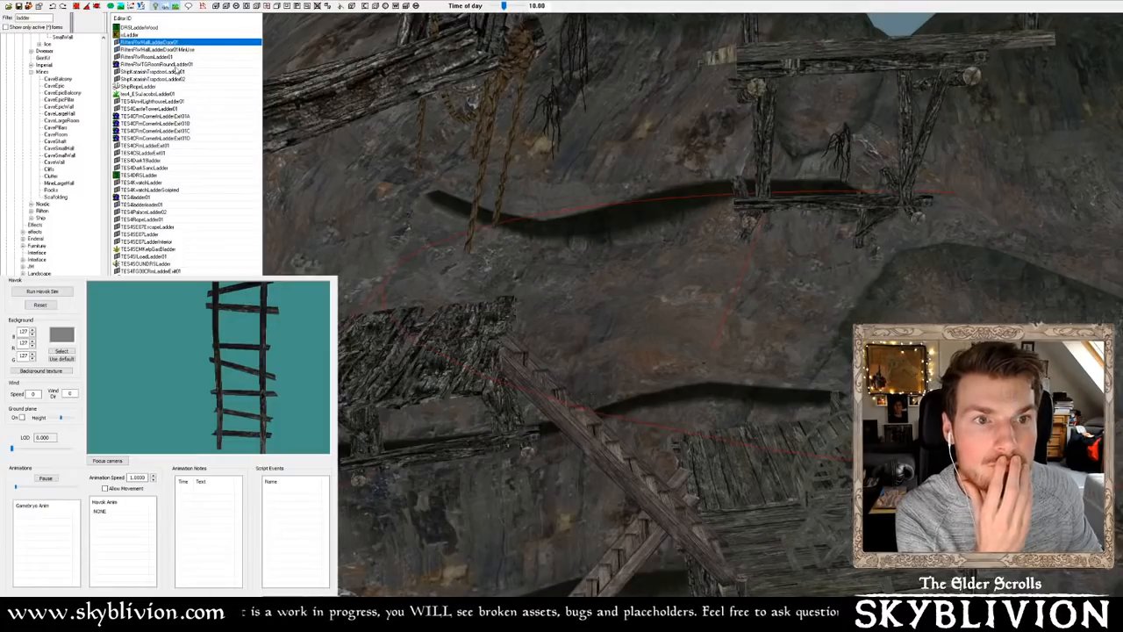
key("Down")
key("Down")
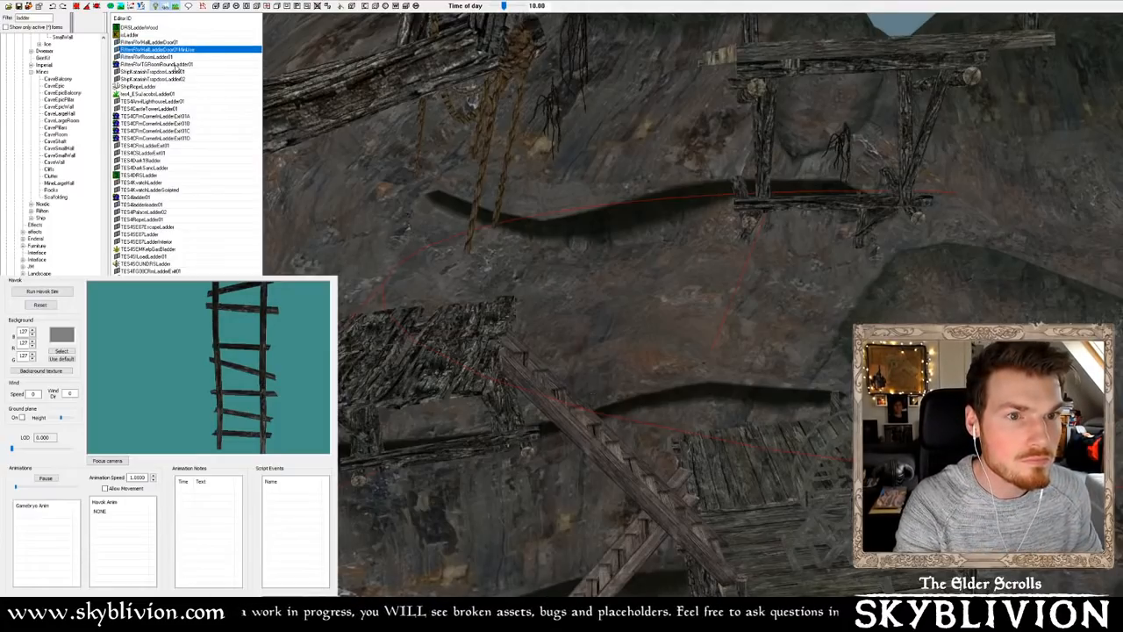
key("Up")
key("Down")
key("Up")
key("Down")
key("Up")
key("Down")
key("Down")
key("Down")
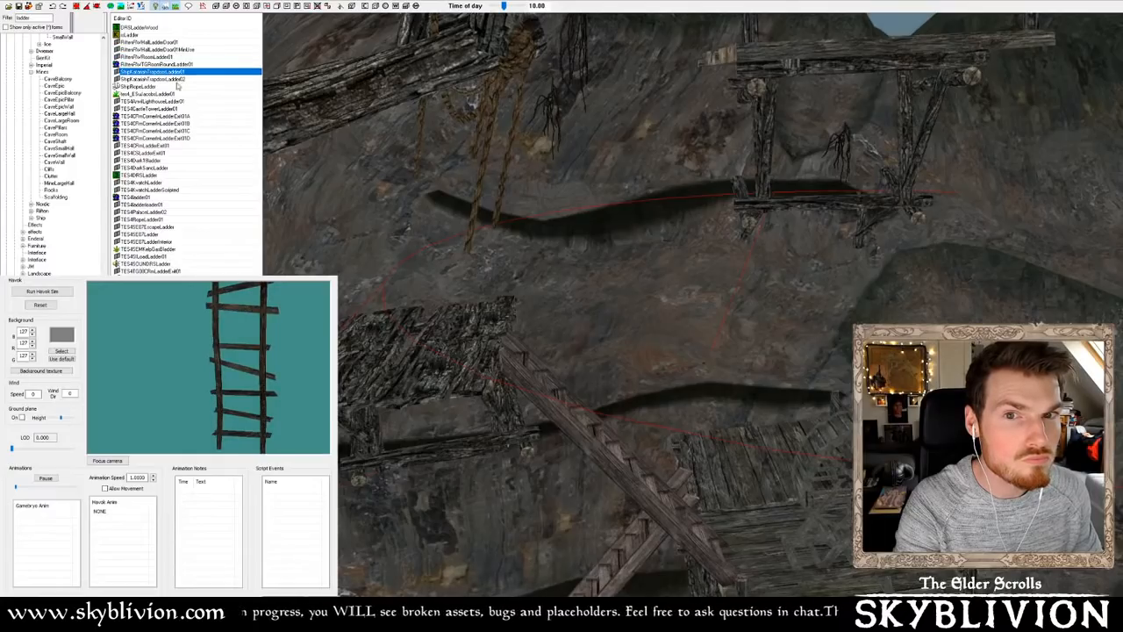
key("Down")
key("Up")
key("Down")
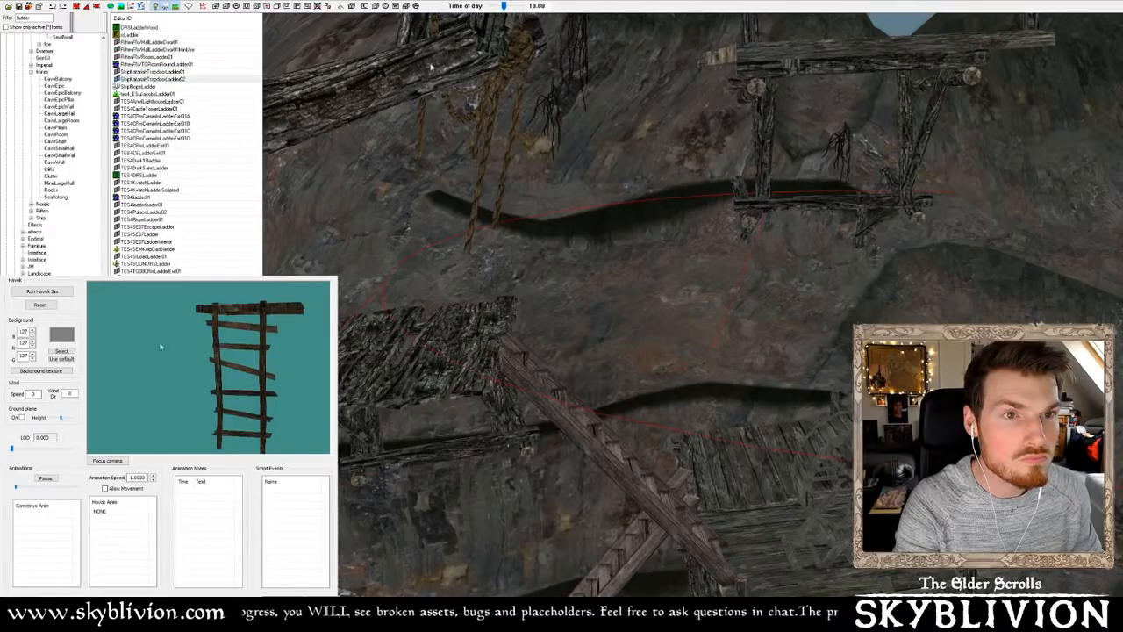
Rotate the previews of ShipKatariahTrapdoorLadder01 and RiftenRWRoomLadder01 to inspect both ladders from another angle
left_click(158, 72)
left_click_drag(15, 362, 74, 366)
left_click(171, 58)
left_click_drag(213, 351, 126, 358)
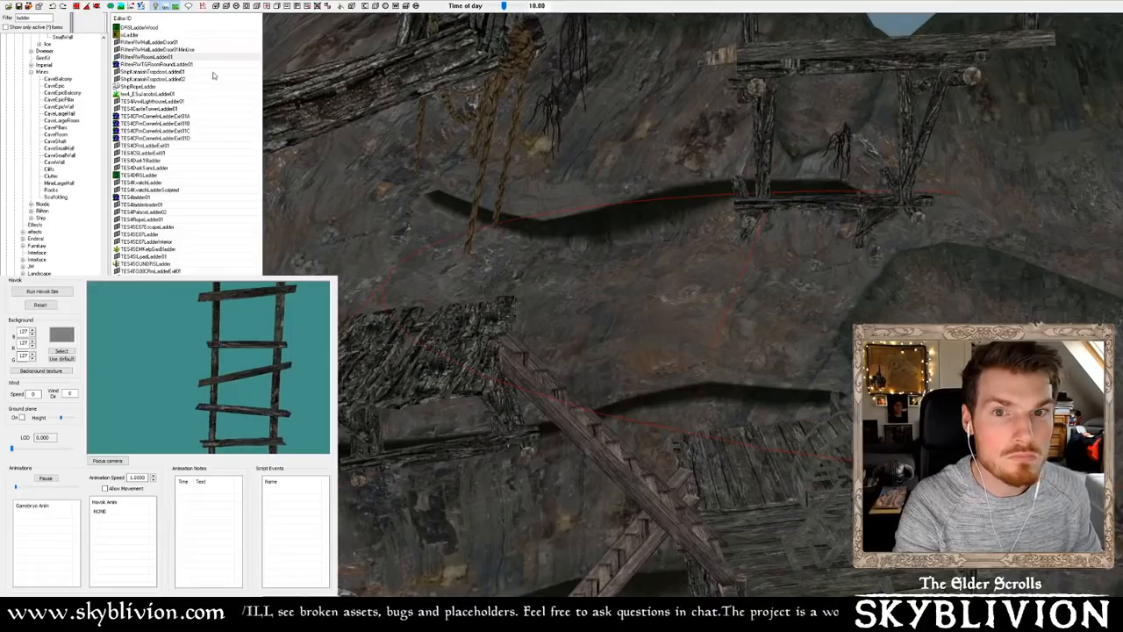
Place a RiftenRWRoomLadder01 ladder upright on the middle scaffold platform, beside the top of the lower ladder
left_click_drag(167, 58, 488, 353)
middle_click_drag(487, 352, 476, 314, "shift")
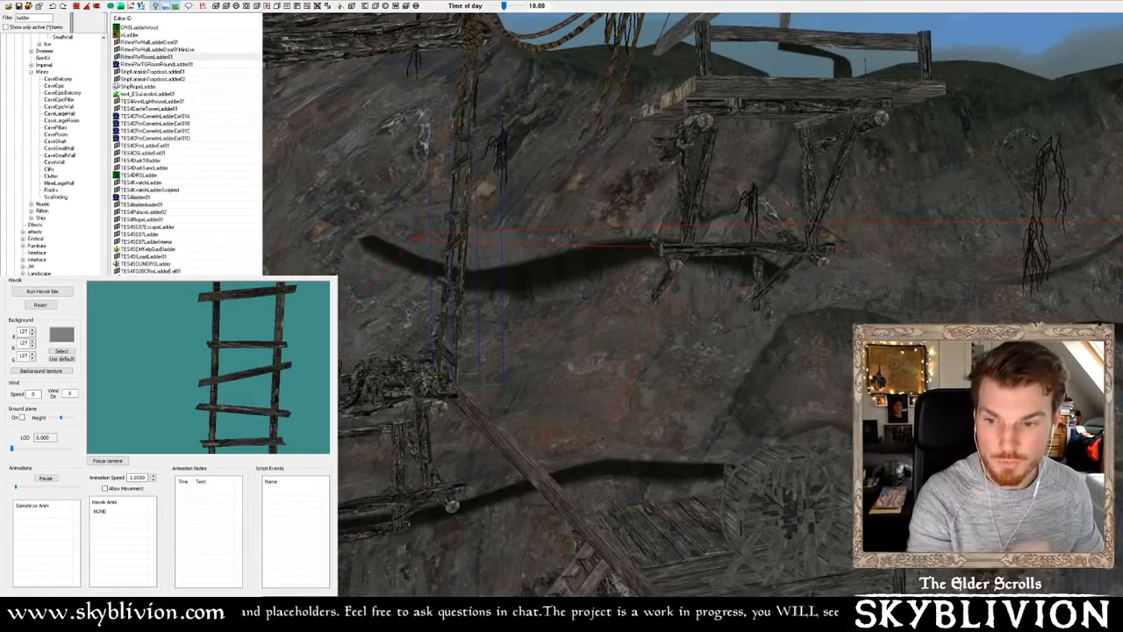
middle_click_drag(351, 377, 354, 376, "shift")
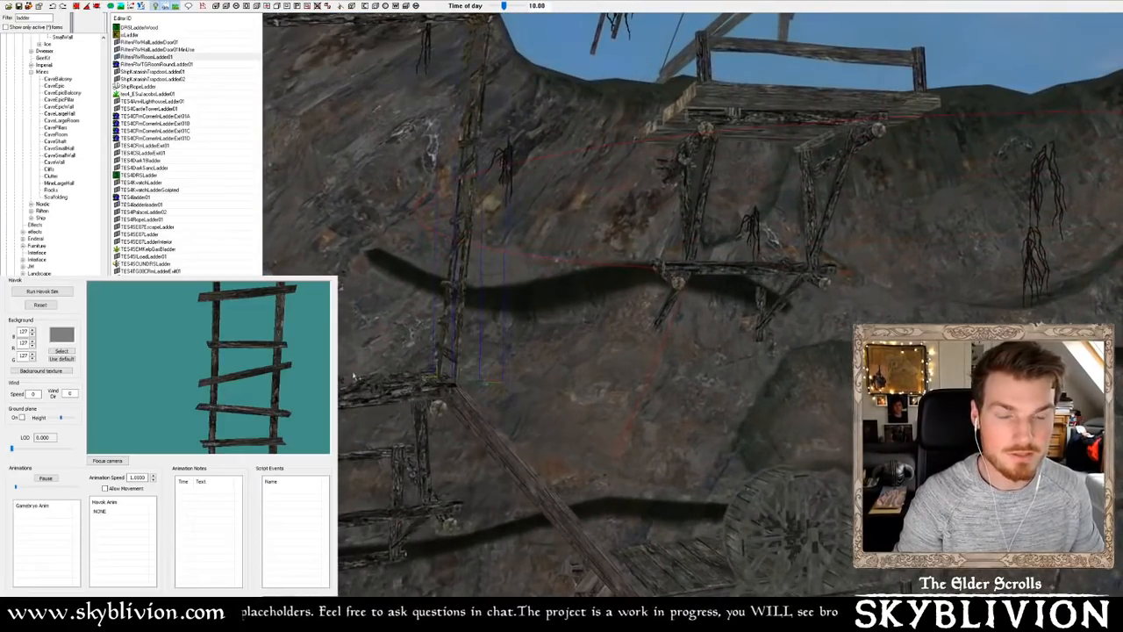
scroll(382, 384, "up", 10)
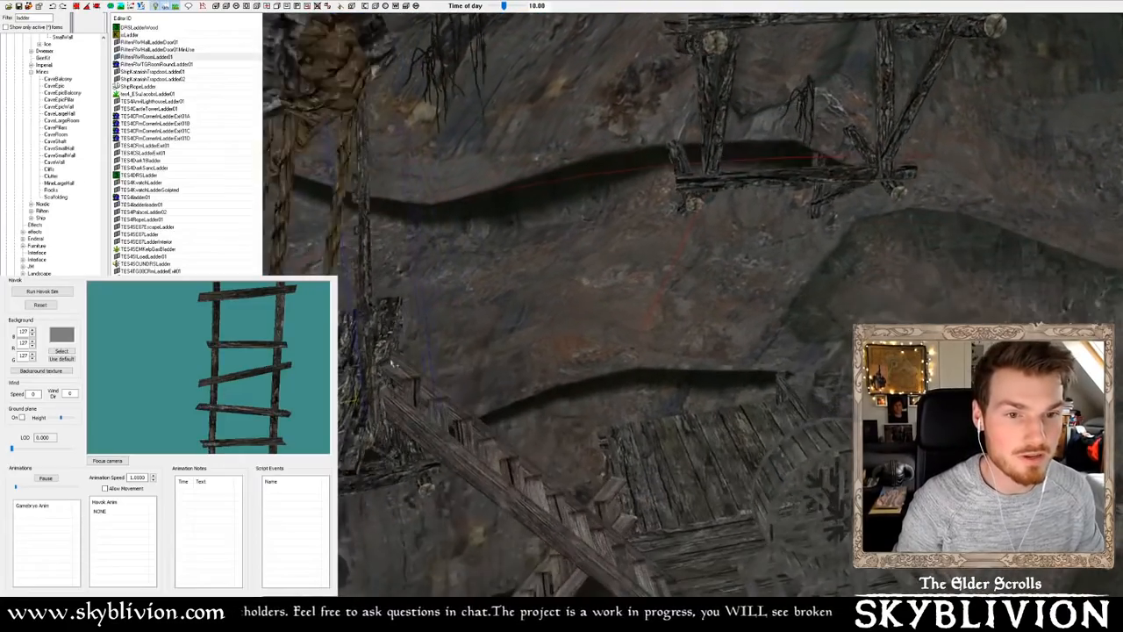
scroll(412, 364, "up", 10)
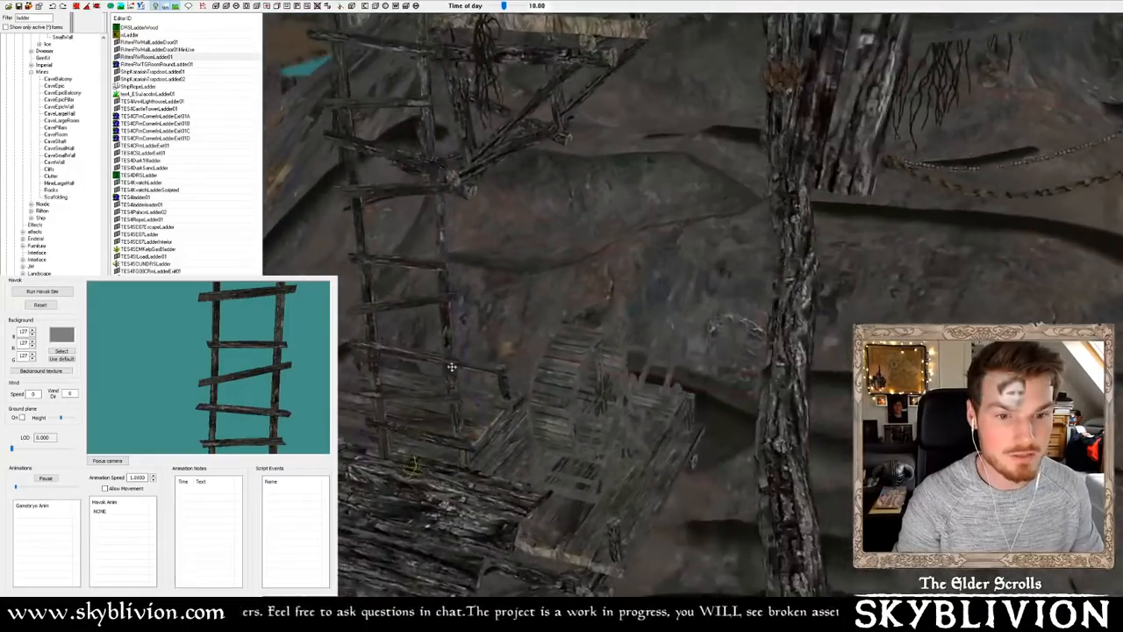
scroll(390, 375, "down", 8)
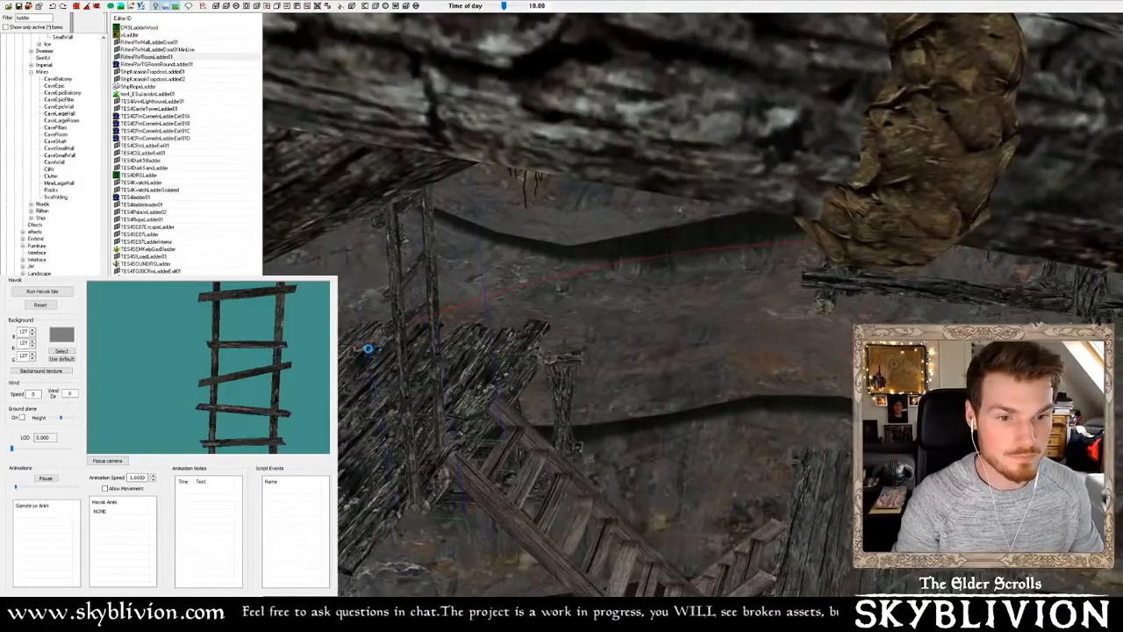
Adjust the new ladder's footing at the edge of the middle scaffold platform
scroll(434, 344, "down", 5)
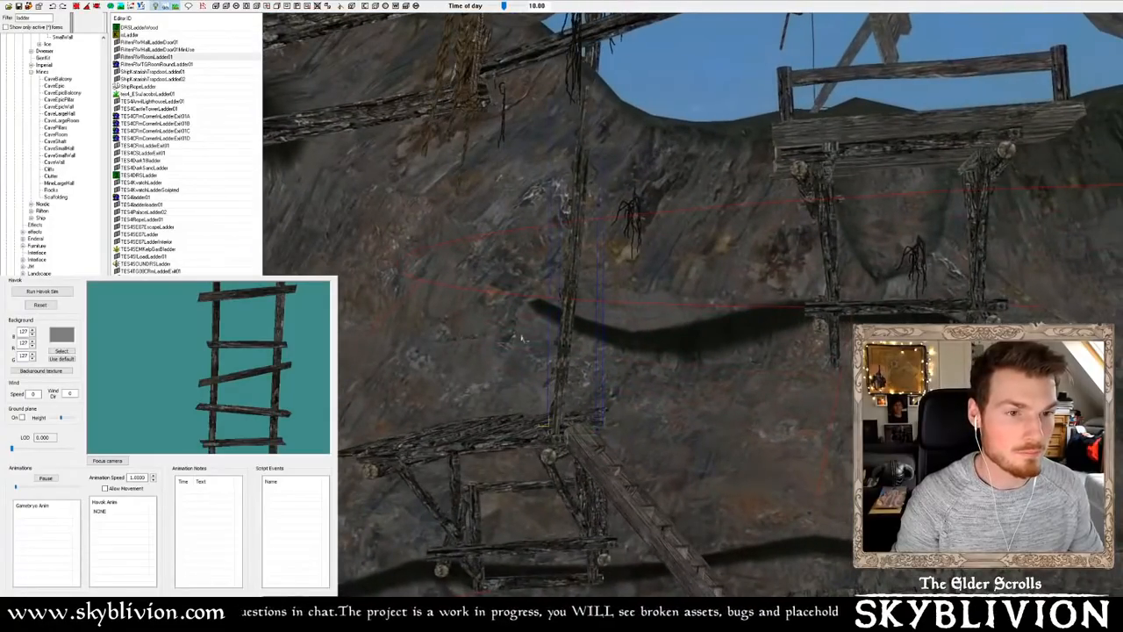
scroll(599, 357, "up", 2)
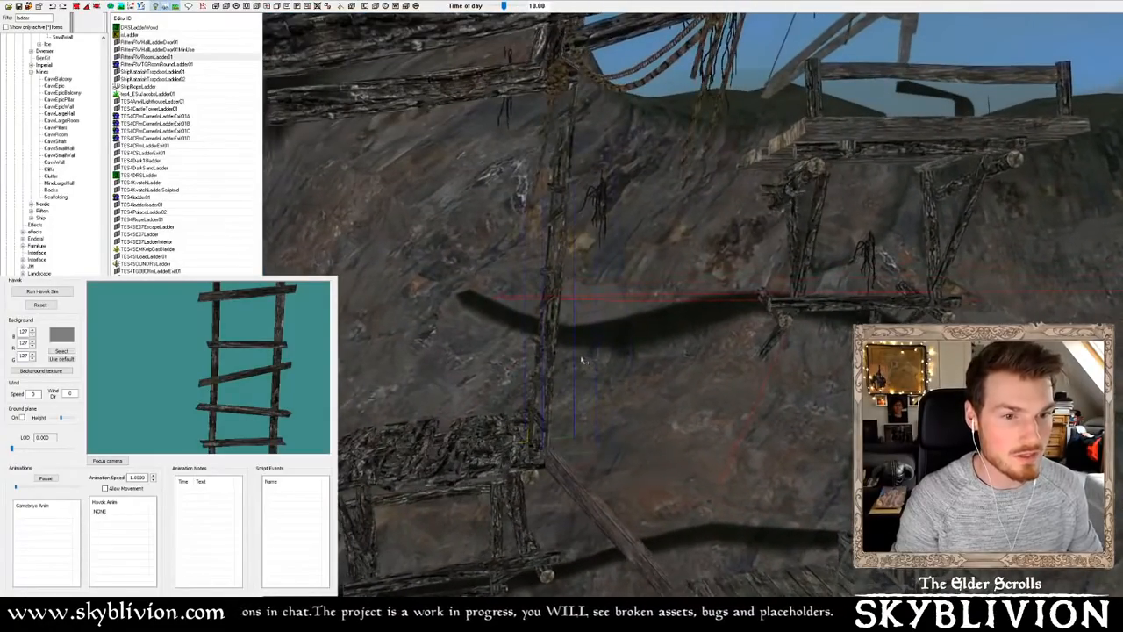
scroll(593, 368, "up", 5)
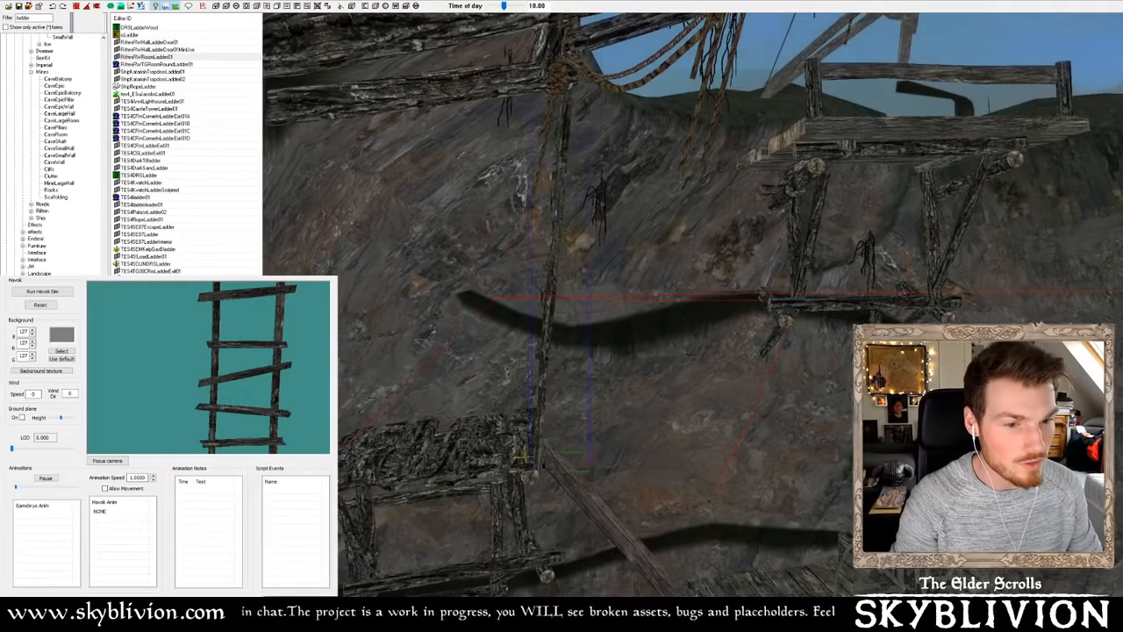
scroll(608, 344, "up", 5)
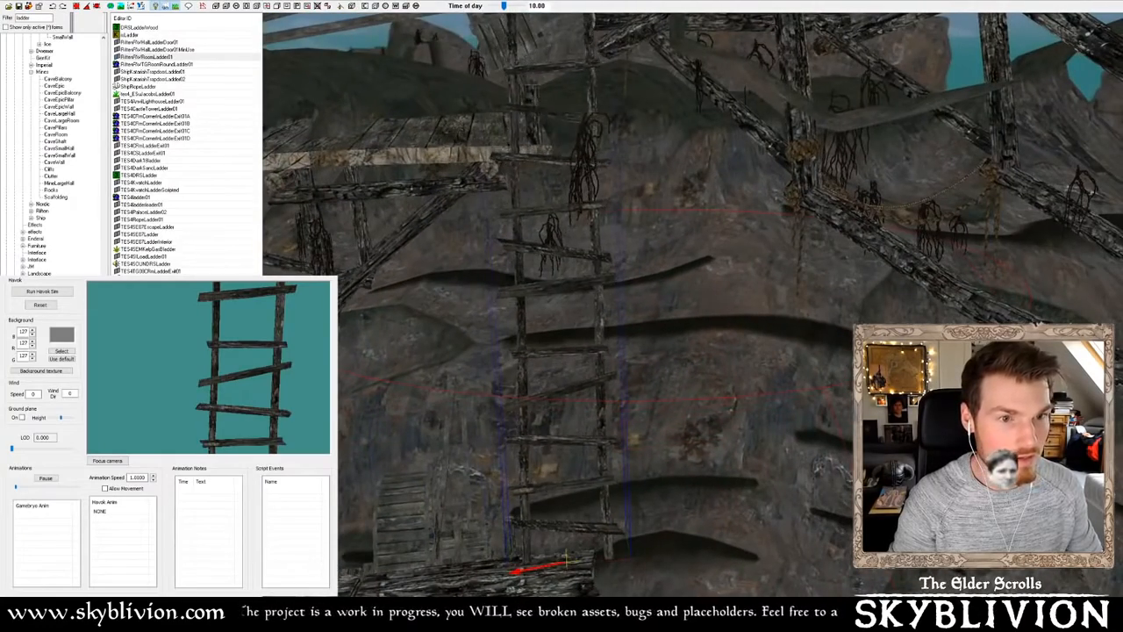
Try leaning the new ladder toward the upper scaffolding, check it from several sides, and undo the lean
scroll(313, 552, "down", 5)
scroll(258, 539, "up", 5)
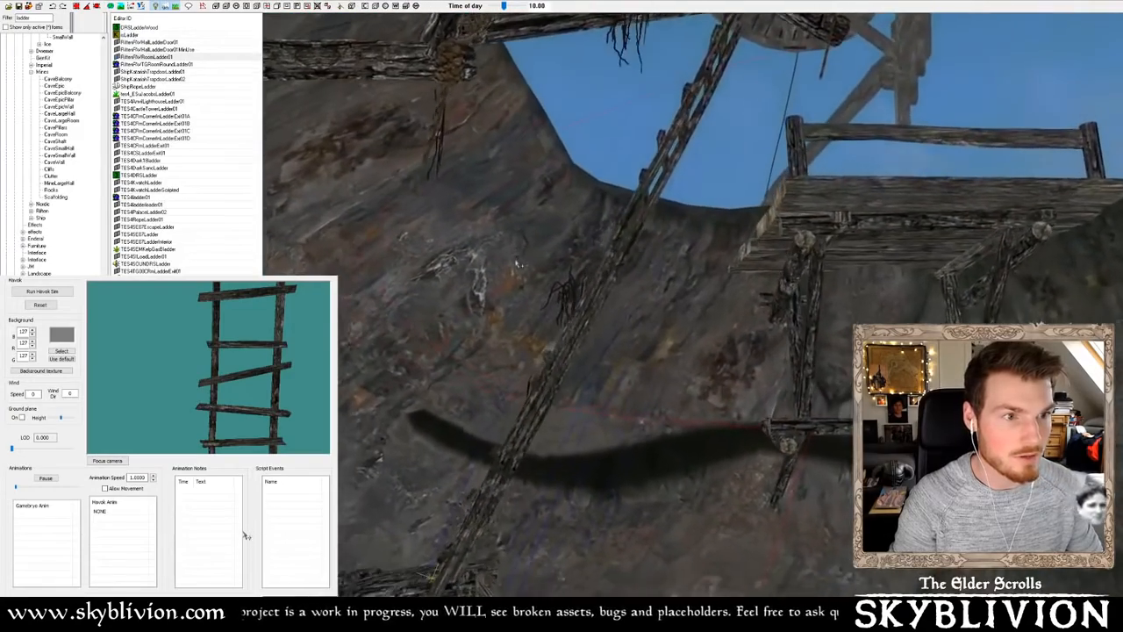
scroll(242, 554, "up", 3)
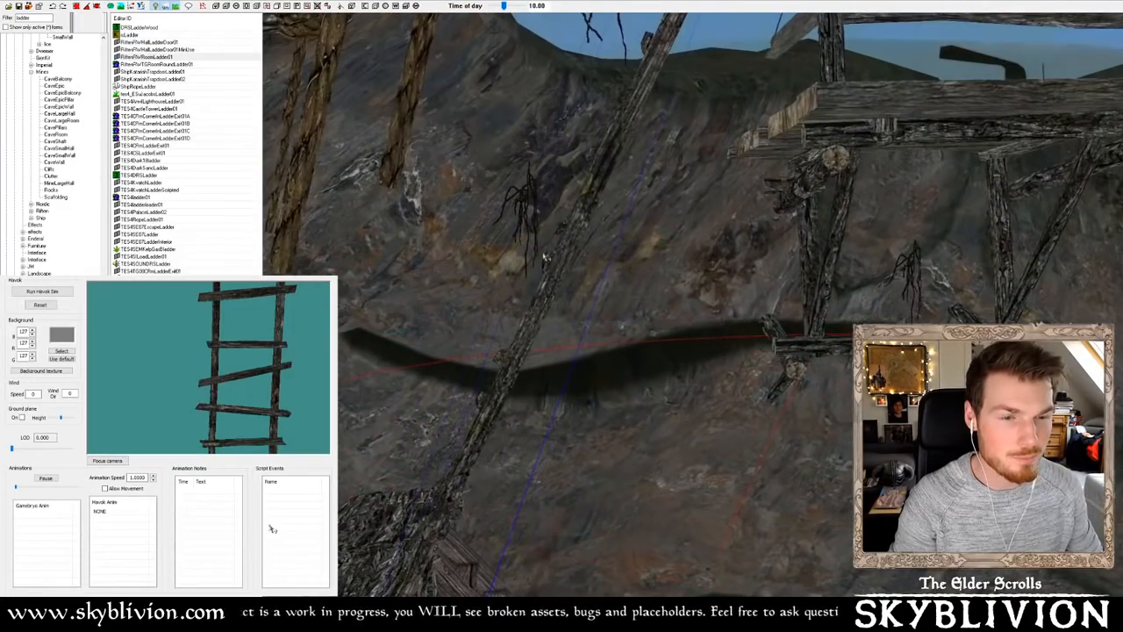
scroll(281, 525, "down", 5)
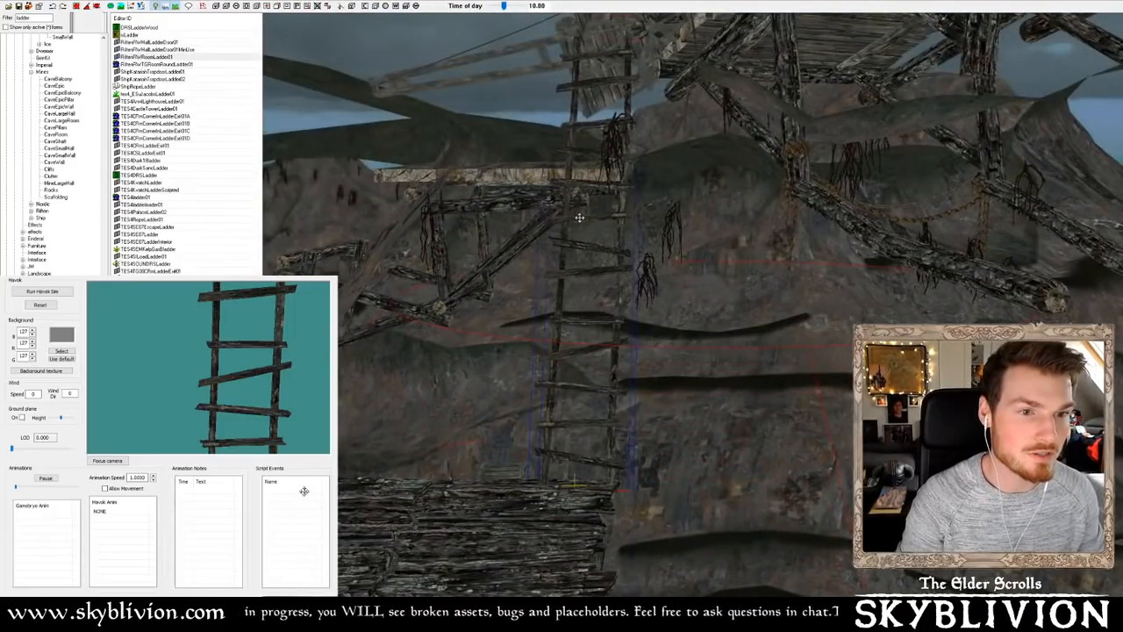
middle_click_drag(583, 248, 697, 239, "shift")
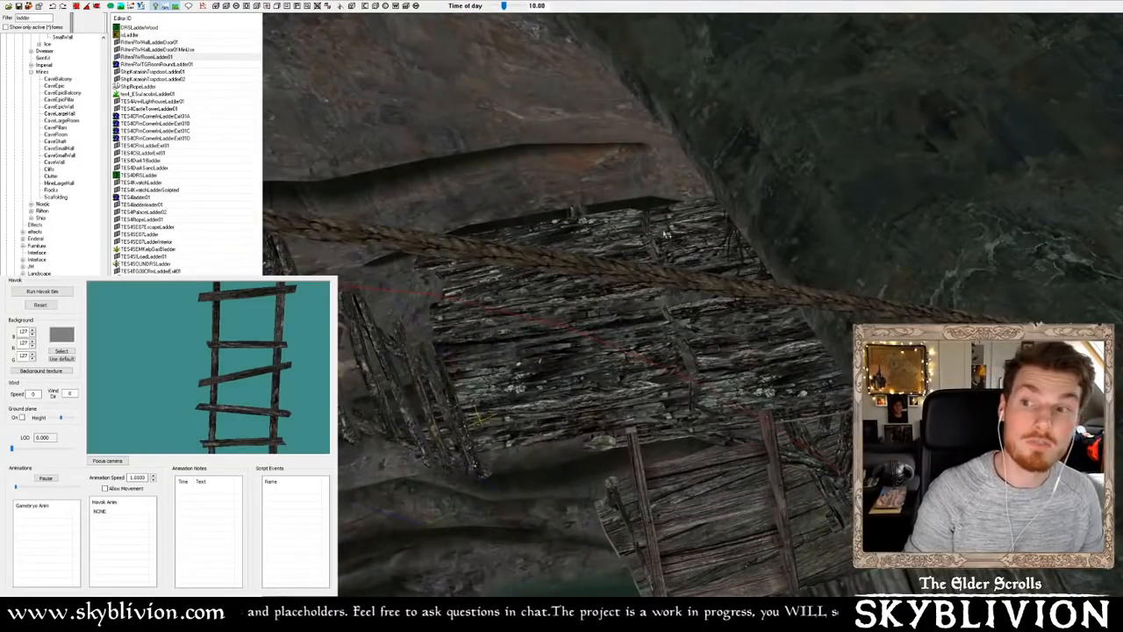
middle_click_drag(666, 235, 549, 207, "shift")
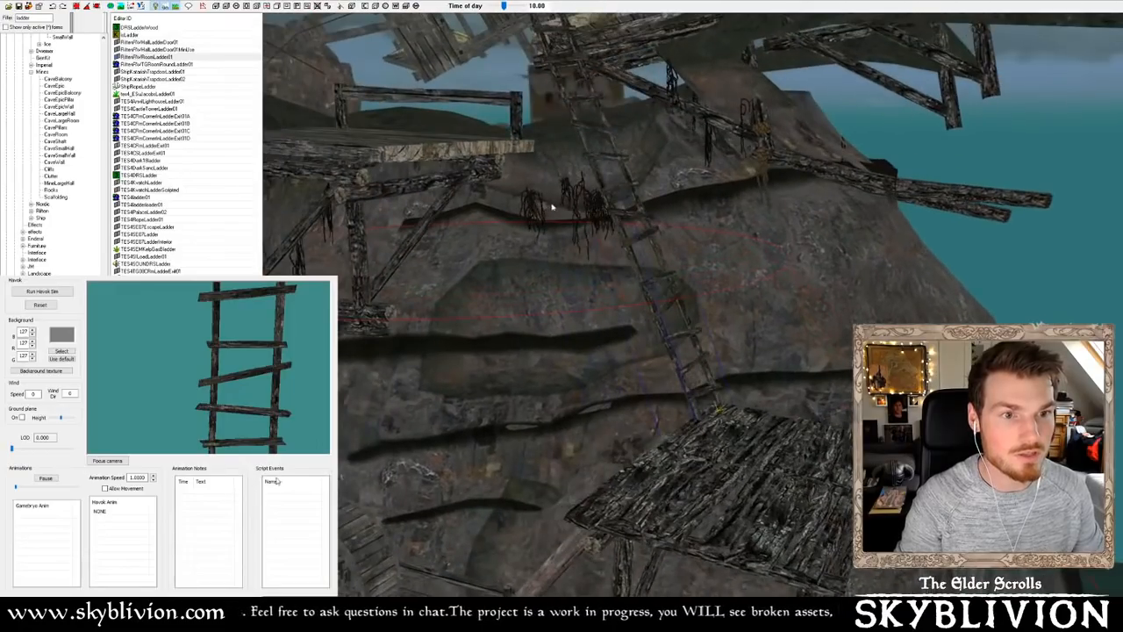
key("ctrl+z")
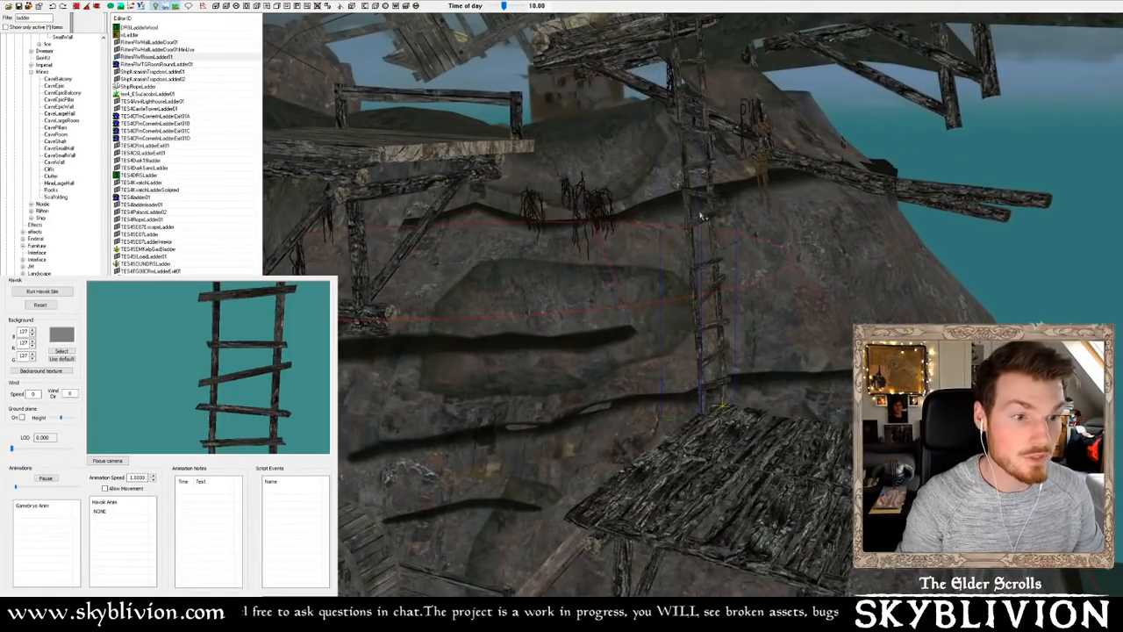
Examine the upright ladder's footing and the planks and supports of the middle scaffold platform from several sides
right_click_drag(701, 216, 714, 215)
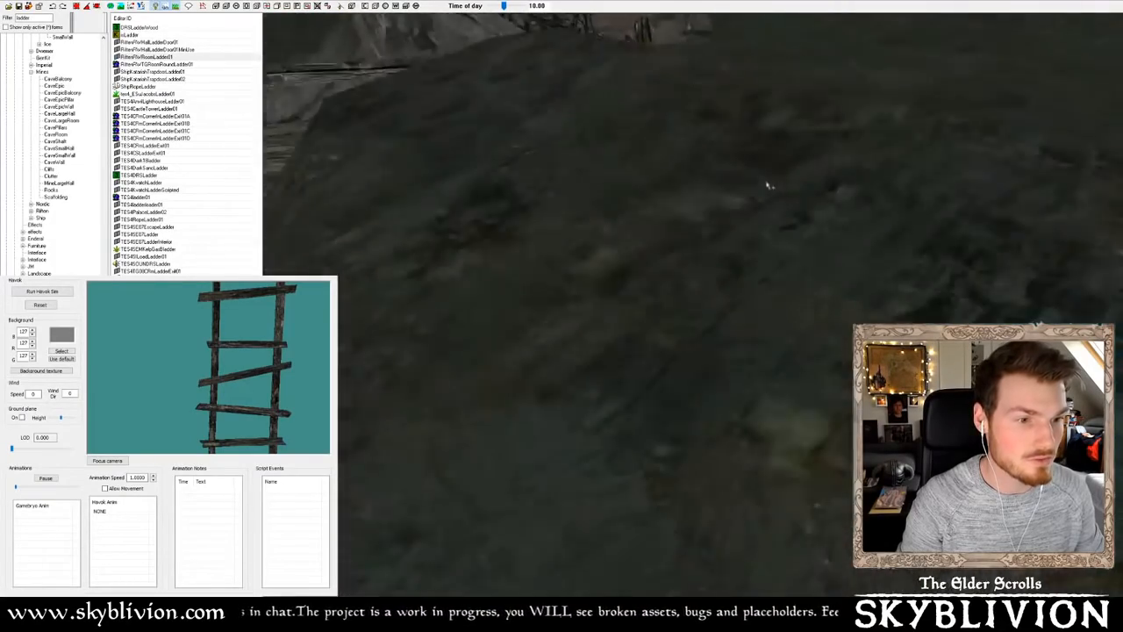
mouse_move(769, 185)
middle_mouse_down()
mouse_move(772, 211)
mouse_move(790, 197)
mouse_move(757, 179)
middle_mouse_up()
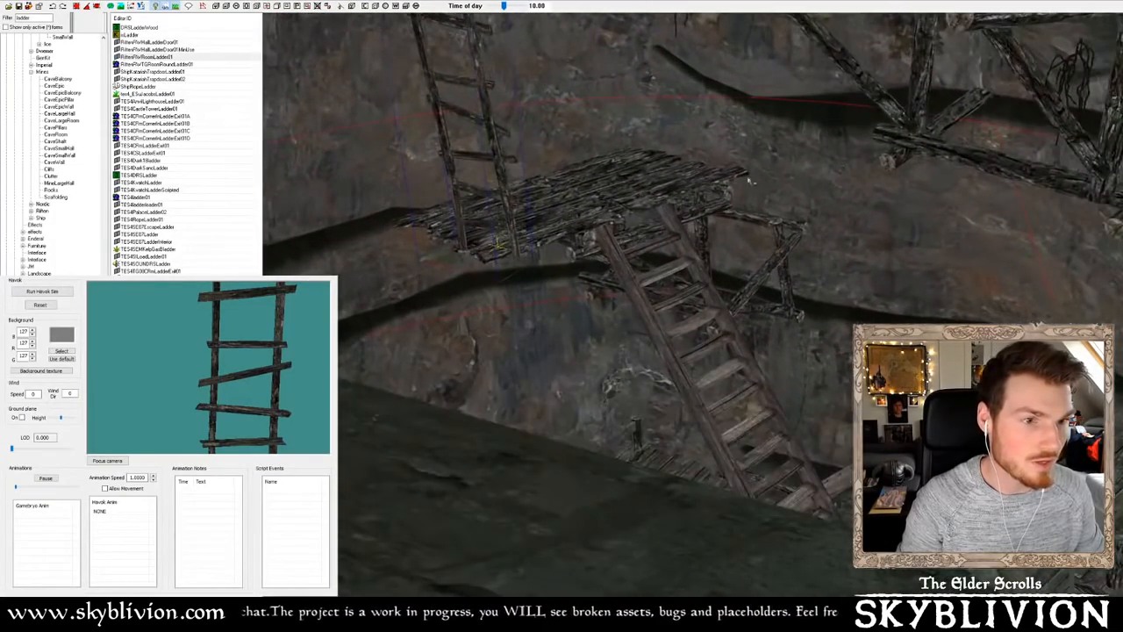
scroll(626, 197, "up", 5)
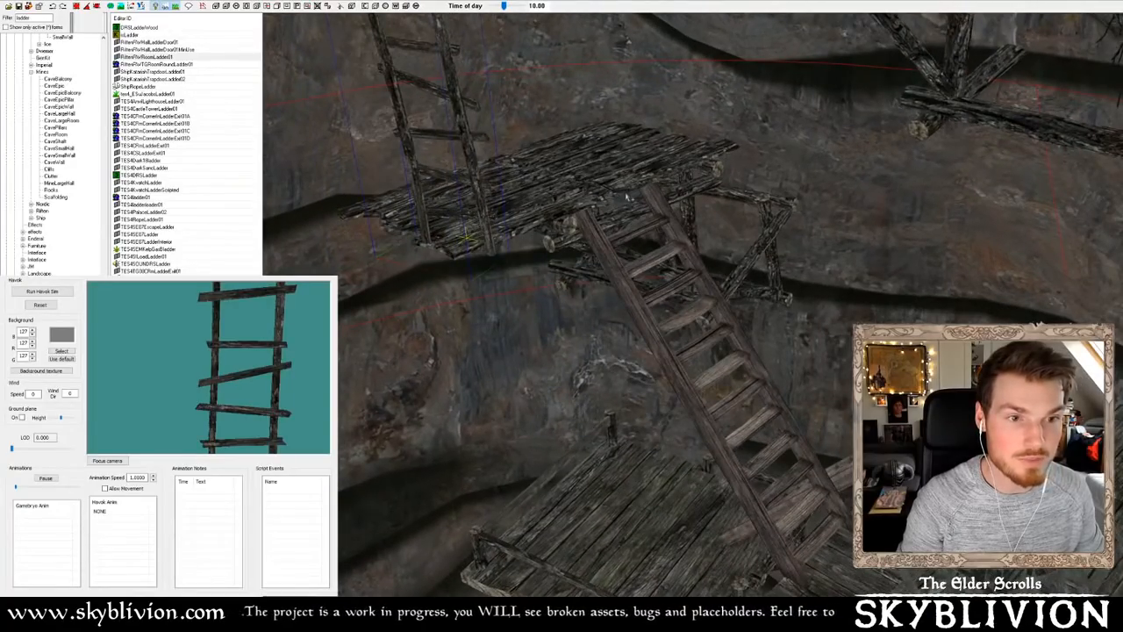
middle_click_drag(598, 195, 700, 232)
scroll(593, 194, "down", 3)
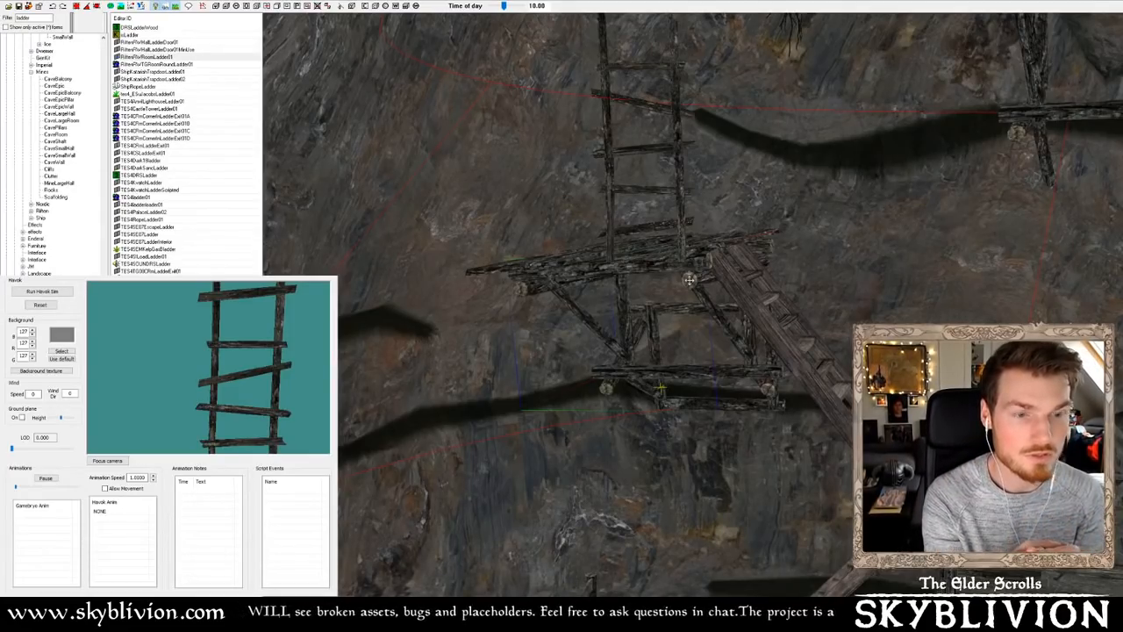
middle_click_drag(689, 280, 633, 301, "shift")
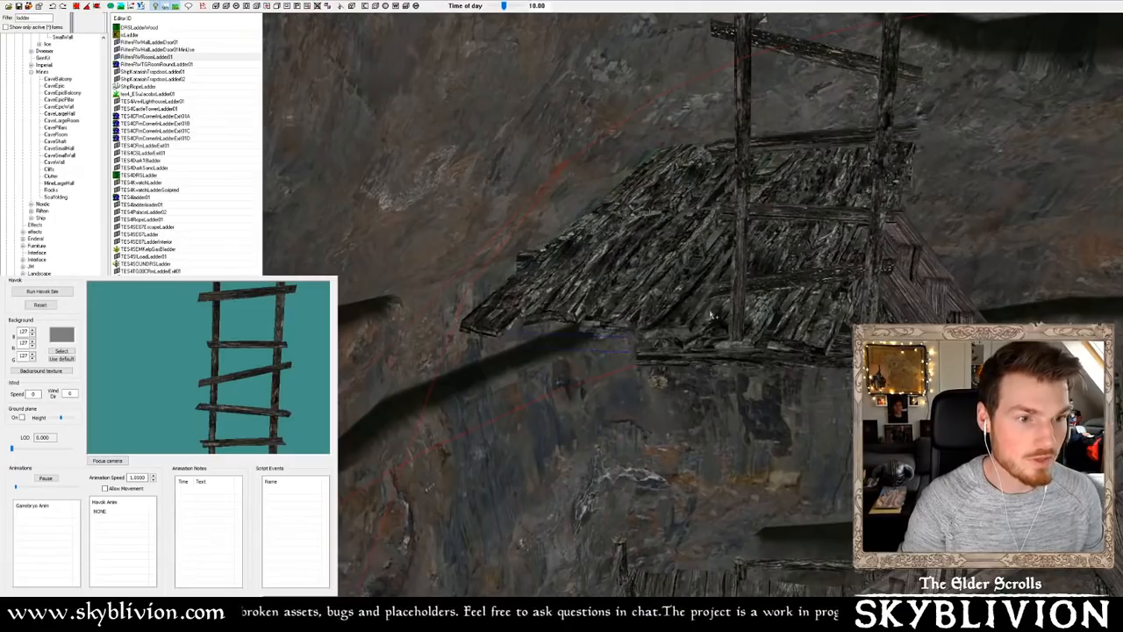
middle_click_drag(709, 312, 701, 302, "shift")
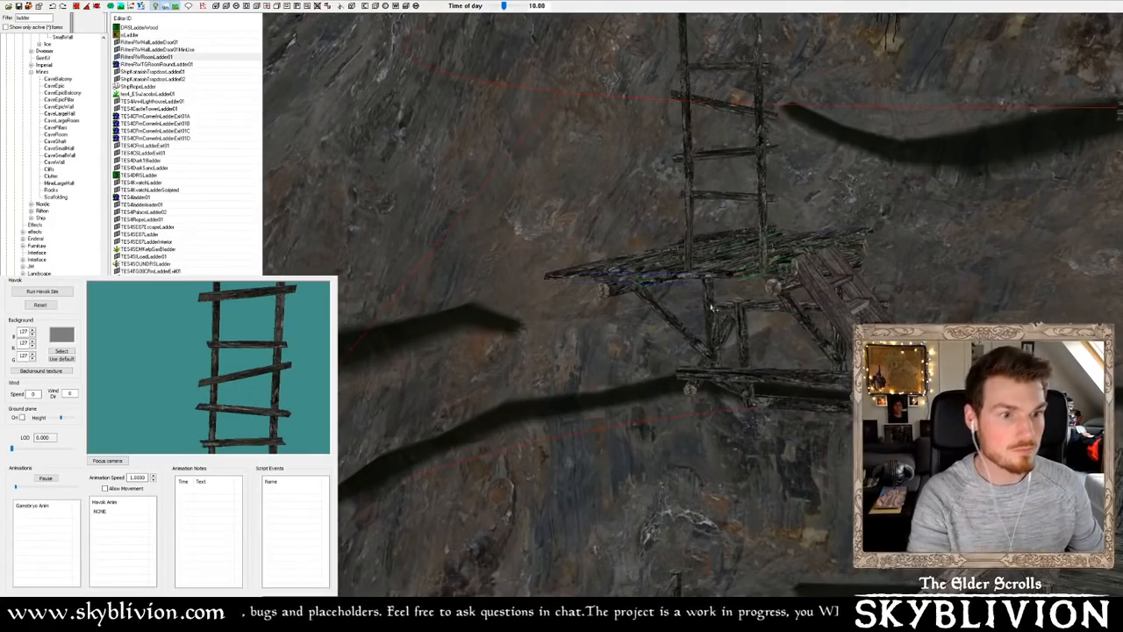
middle_click_drag(772, 309, 798, 285, "shift")
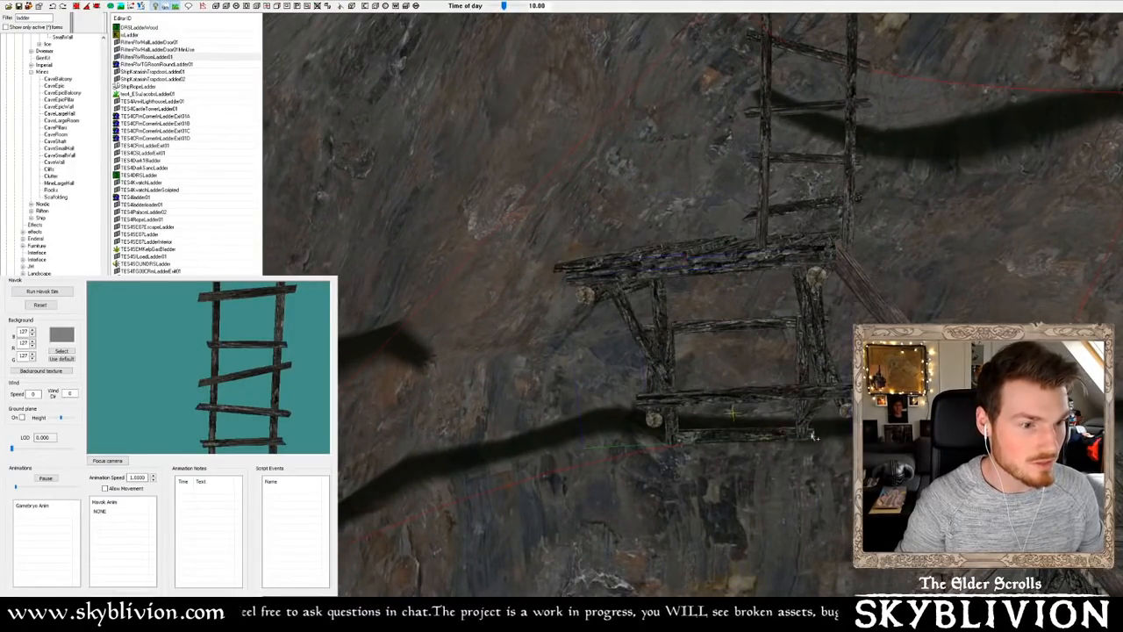
middle_click_drag(793, 431, 783, 453, "shift")
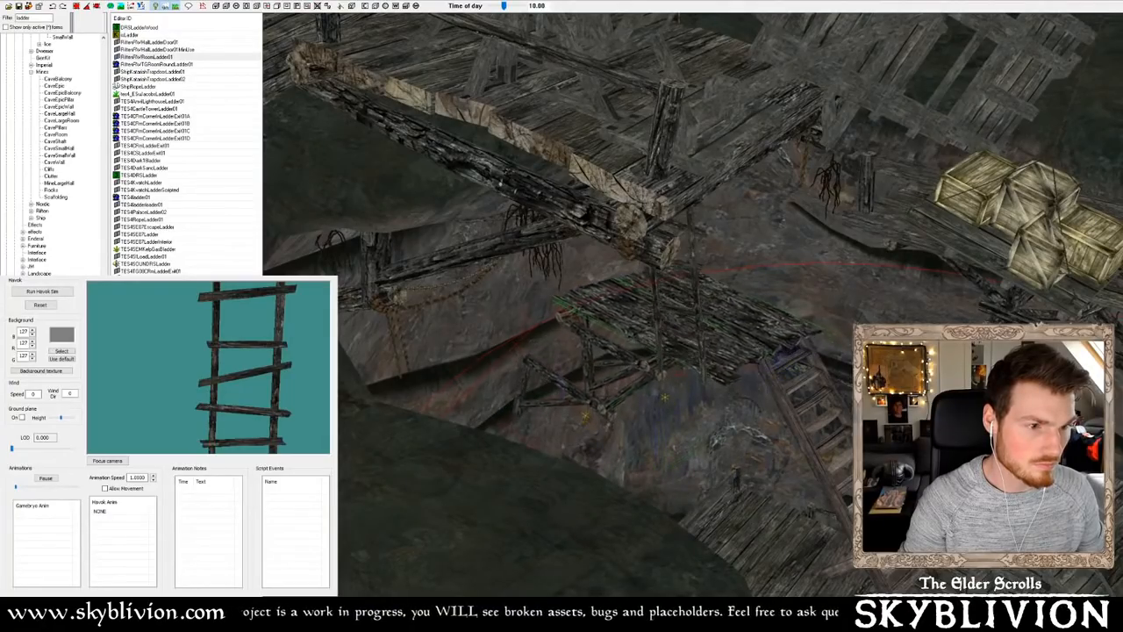
middle_click_drag(783, 452, 721, 338, "shift")
scroll(692, 316, "down", 10)
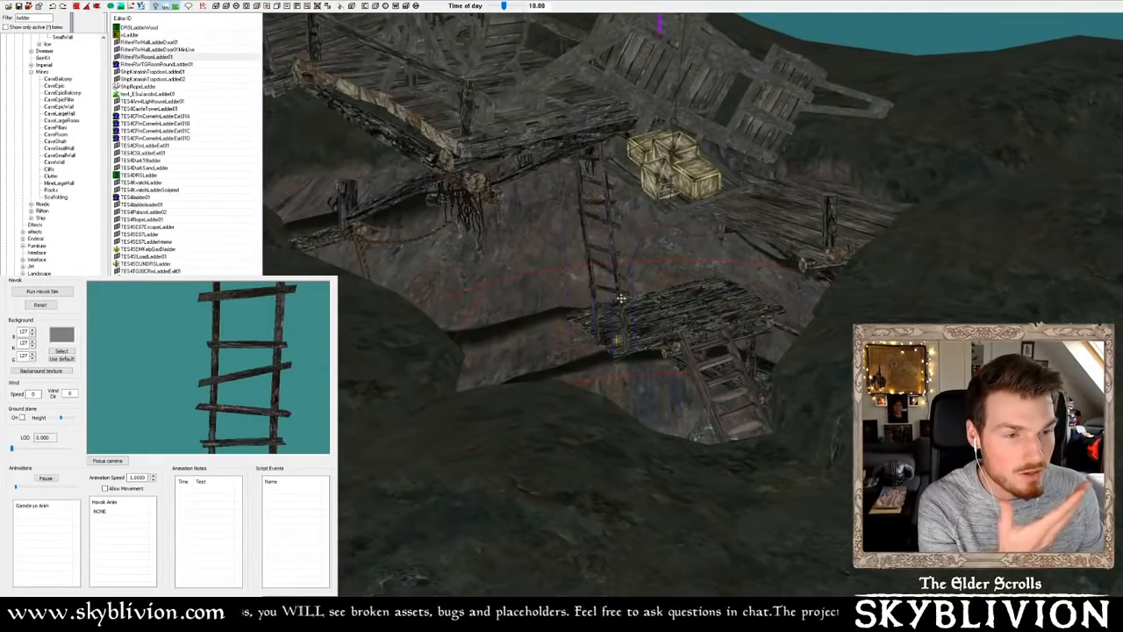
Check how the upright ladder reaches the upper scaffolding, viewing it close up, from a distance and from above
middle_click_drag(621, 298, 548, 343)
middle_click_drag(664, 345, 372, 331, "shift")
middle_click_drag(283, 532, 266, 531, "shift")
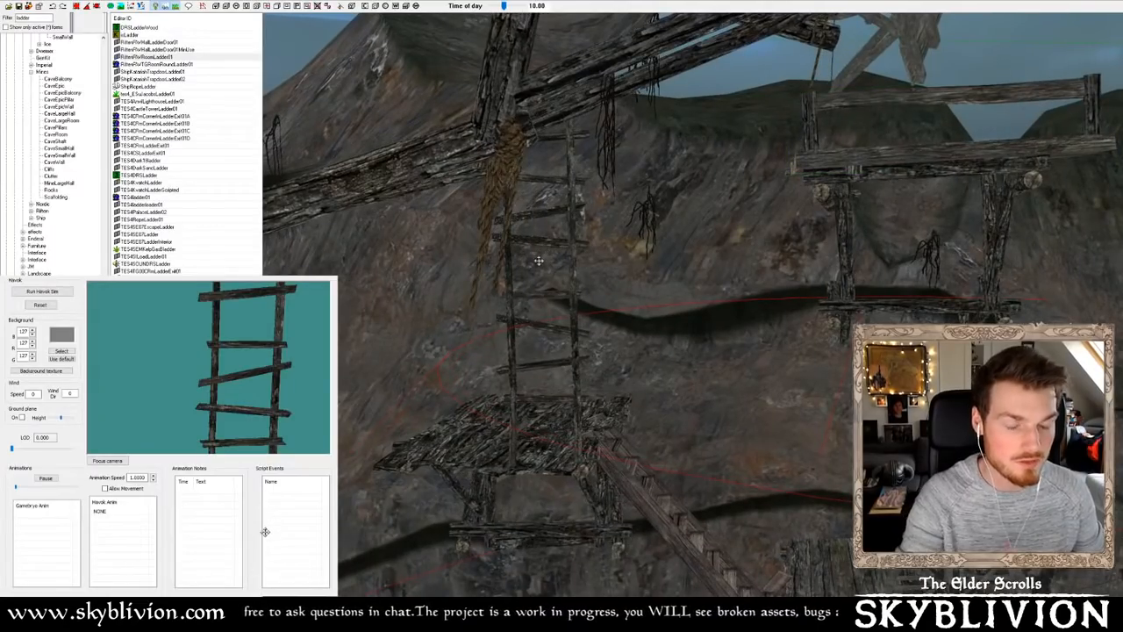
middle_click_drag(289, 488, 257, 490, "shift")
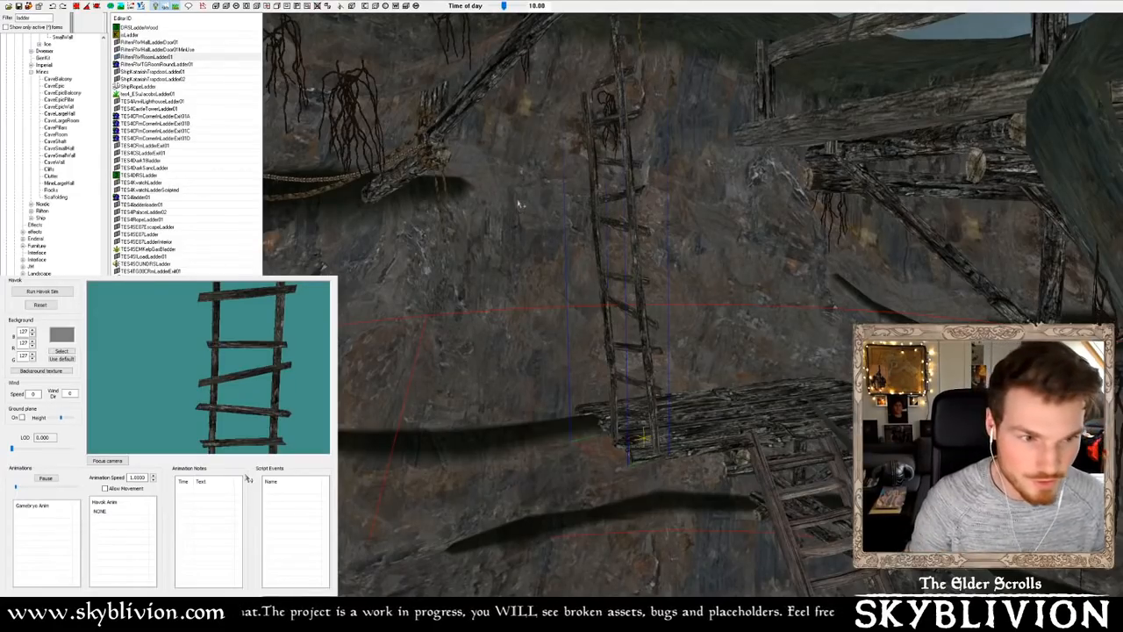
middle_click_drag(576, 196, 549, 207, "shift")
scroll(547, 207, "down", 5)
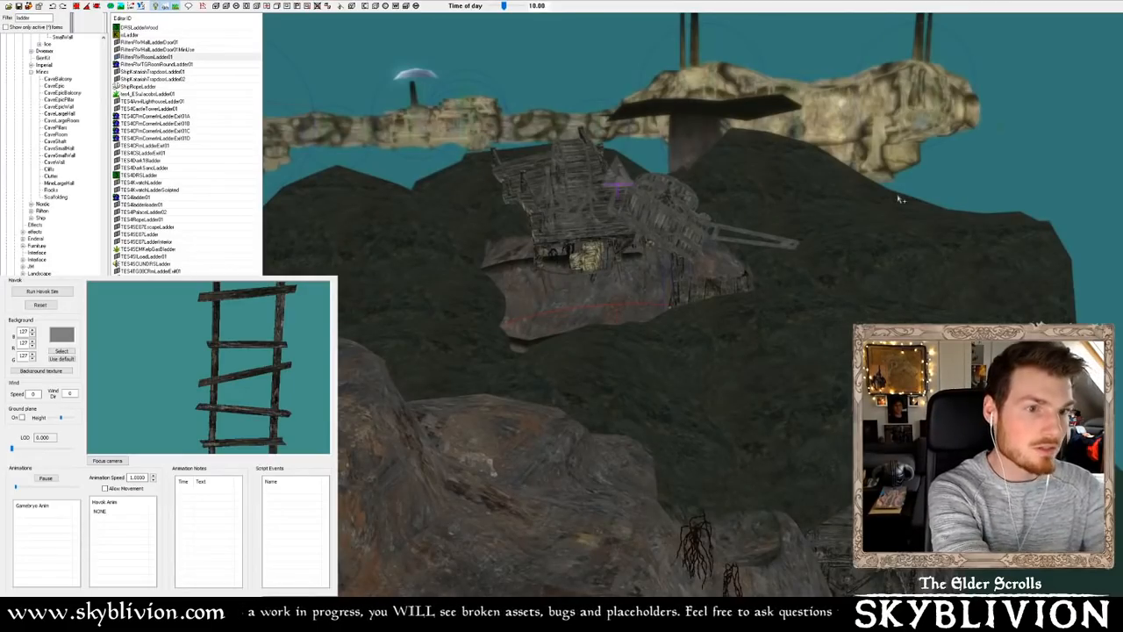
scroll(816, 246, "up", 8)
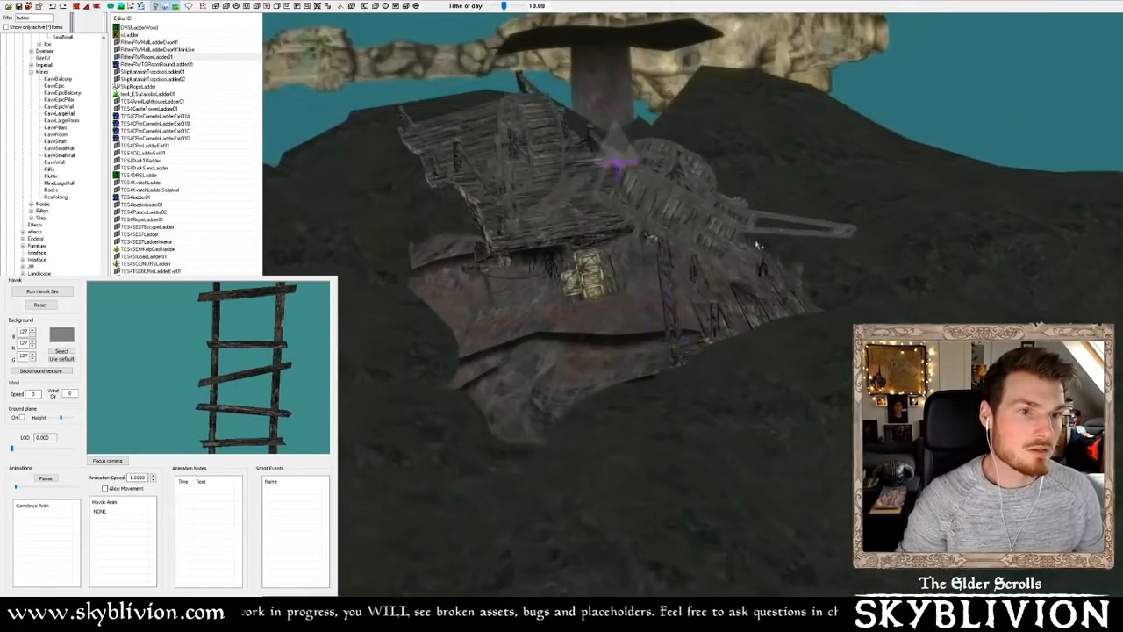
scroll(816, 246, "up", 4)
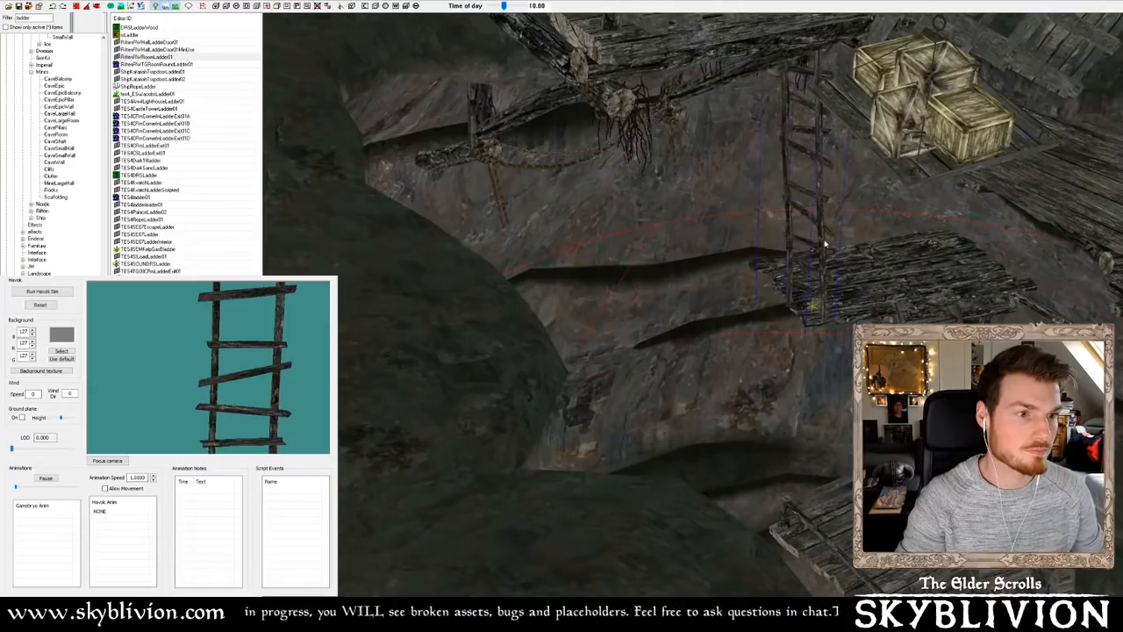
scroll(824, 243, "up", 8)
scroll(771, 272, "up", 2)
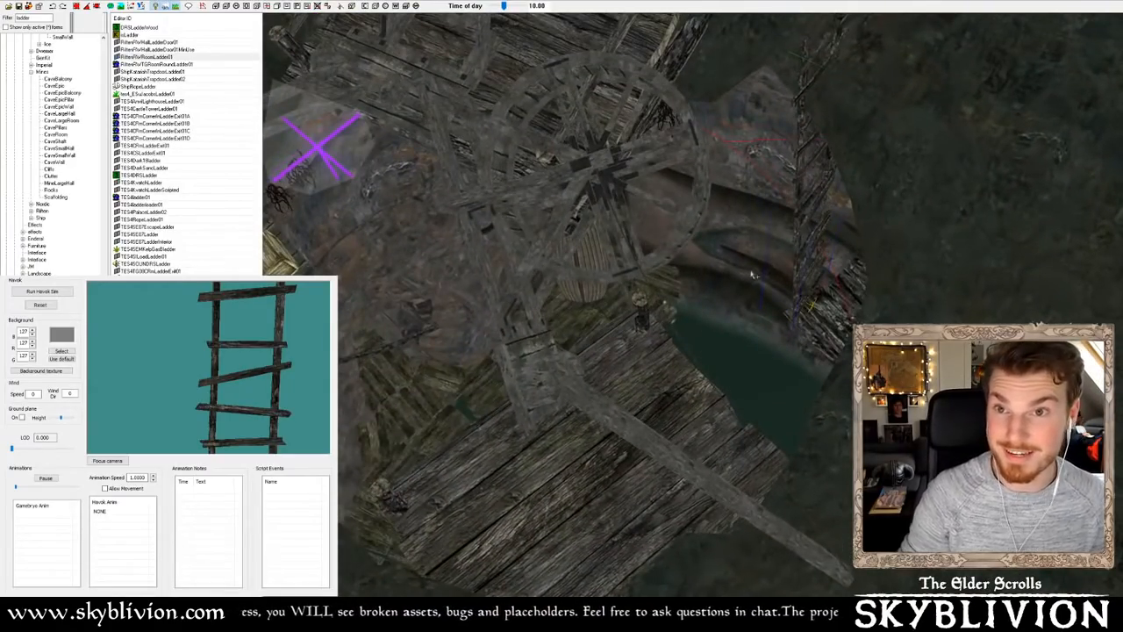
scroll(748, 276, "down", 12)
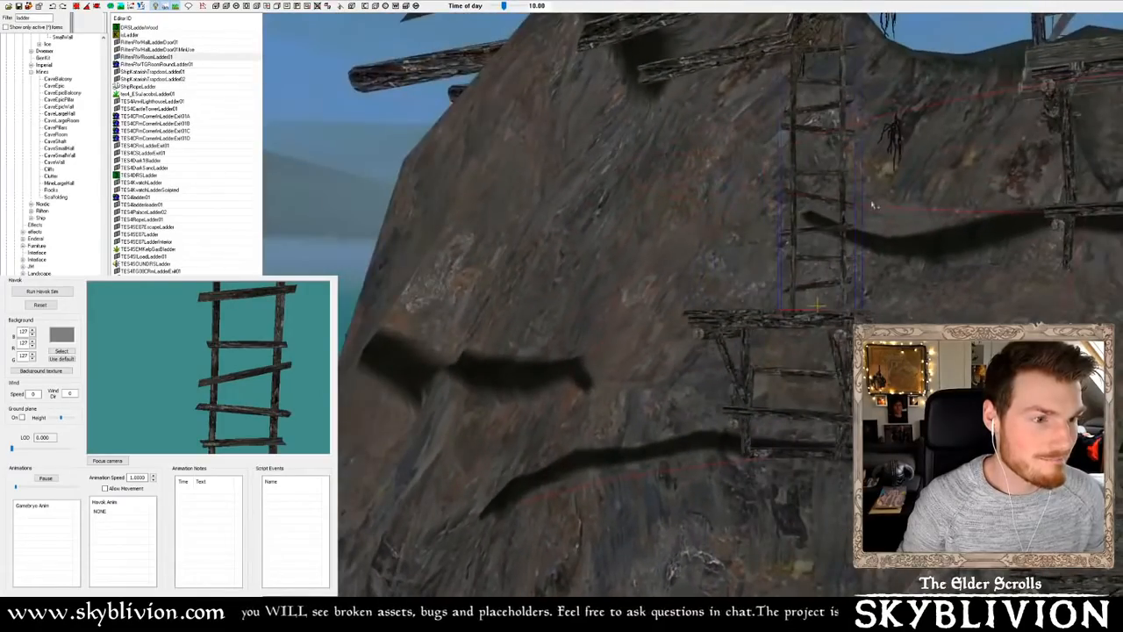
scroll(873, 204, "down", 6)
middle_click_drag(869, 204, 875, 213, "shift")
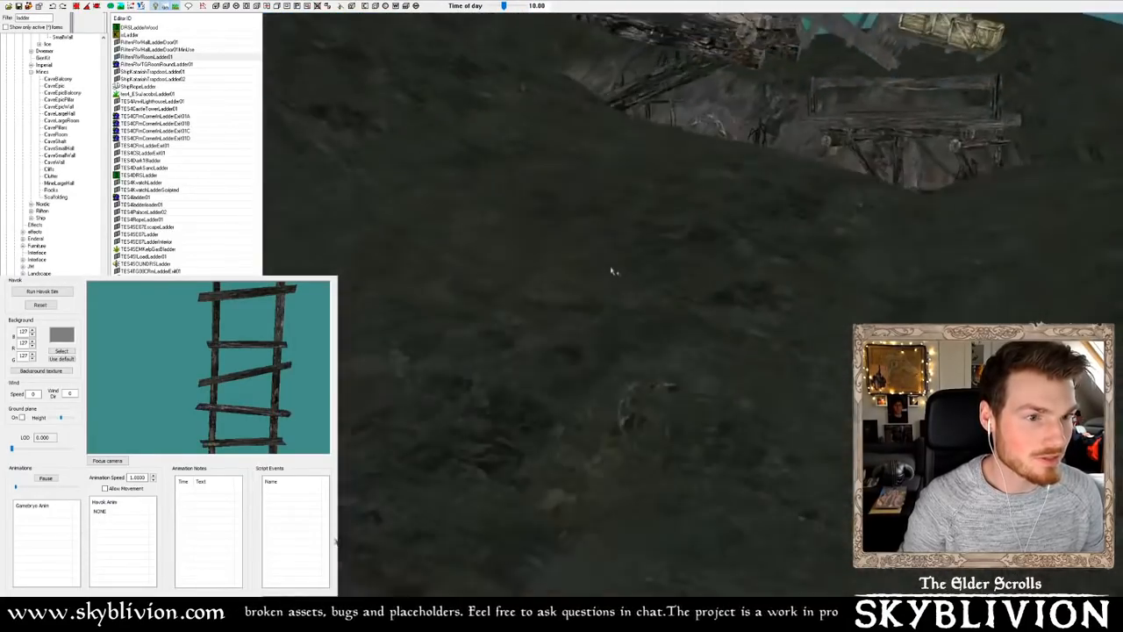
scroll(615, 263, "down", 5)
middle_click_drag(616, 258, 638, 249, "shift")
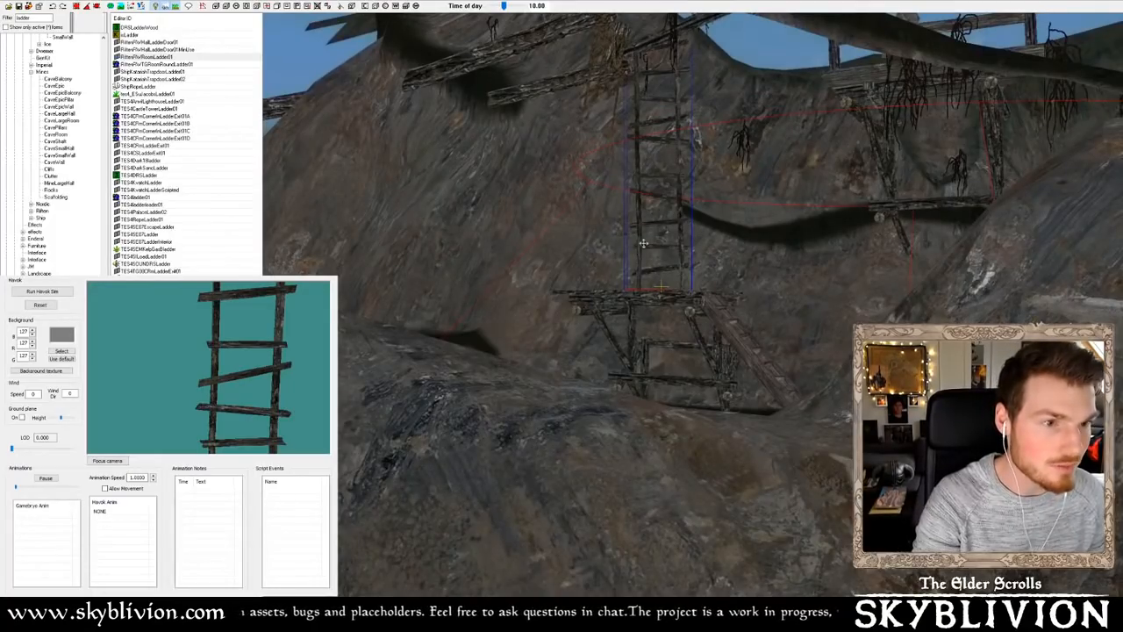
Undo the ladder replacement, bringing back the slanted ladder between the middle platform and the upper scaffolding
mouse_move(702, 298)
middle_mouse_down("shift")
mouse_move(707, 317)
mouse_move(694, 297)
mouse_move(699, 311)
middle_mouse_up("shift")
scroll(693, 298, "up", 3)
key("ctrl+z")
key("ctrl+z")
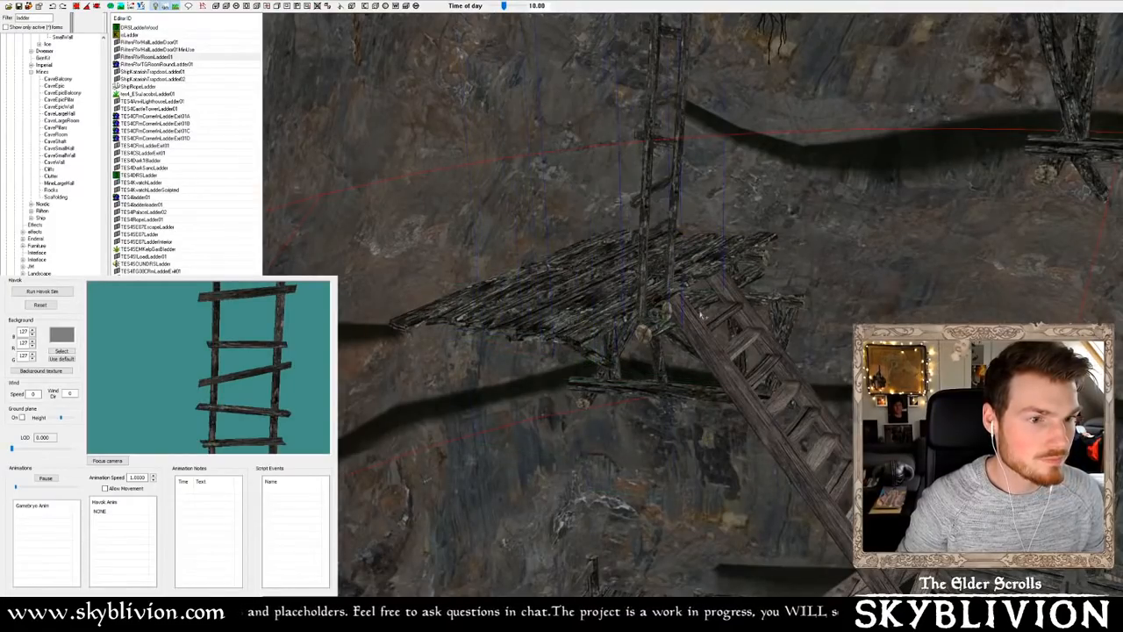
mouse_move(700, 315)
middle_mouse_down("shift")
mouse_move(670, 318)
mouse_move(735, 313)
mouse_move(693, 325)
middle_mouse_up("shift")
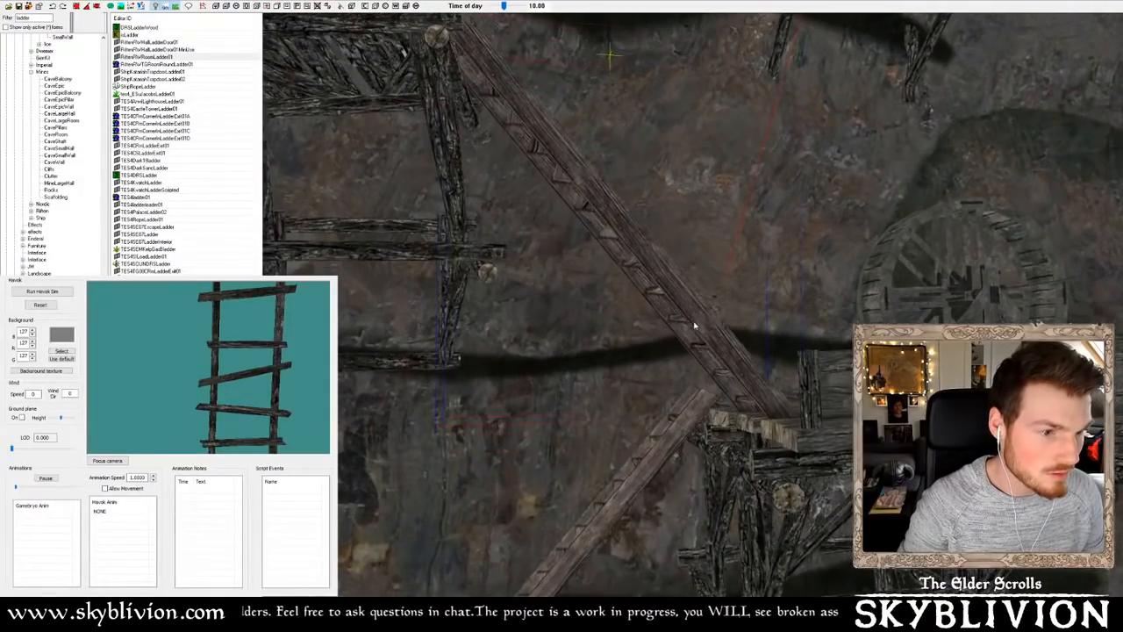
Reposition the planking and supports of the middle scaffold platform where the two slanted ladders meet
left_click_drag(713, 298, 709, 307)
middle_click_drag(709, 307, 544, 218, "shift")
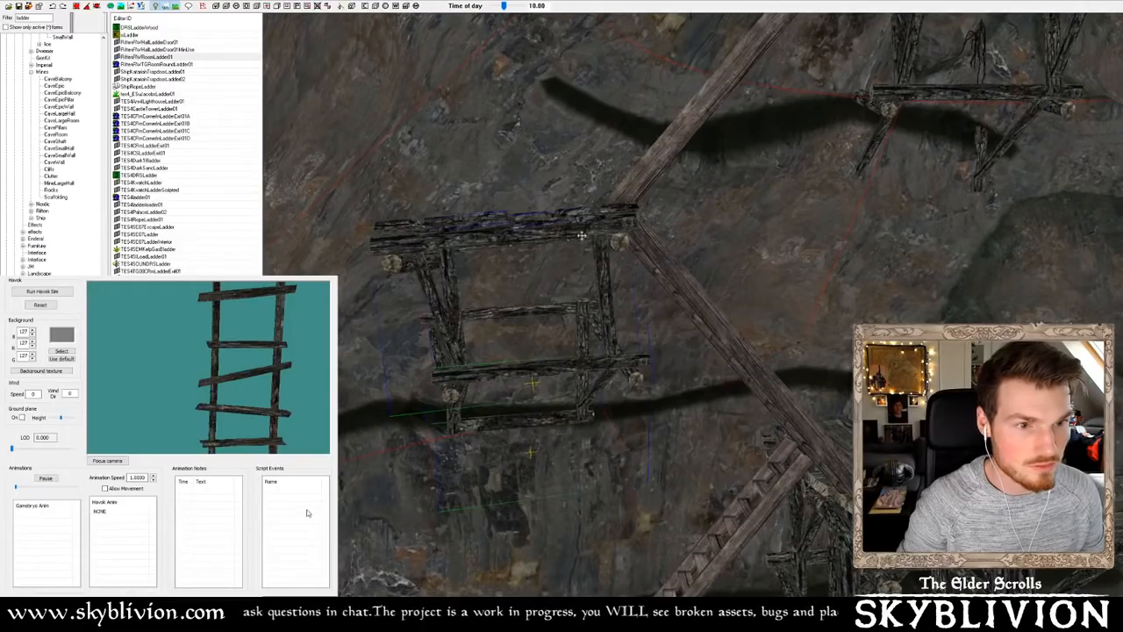
left_click_drag(582, 237, 581, 248)
middle_click_drag(579, 263, 629, 311, "shift")
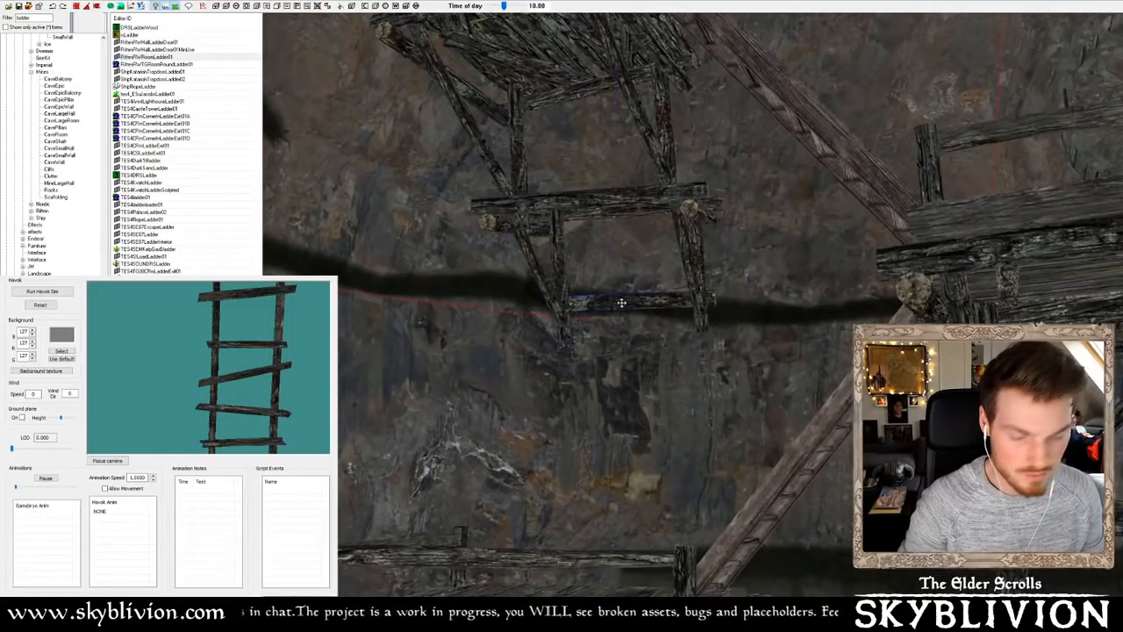
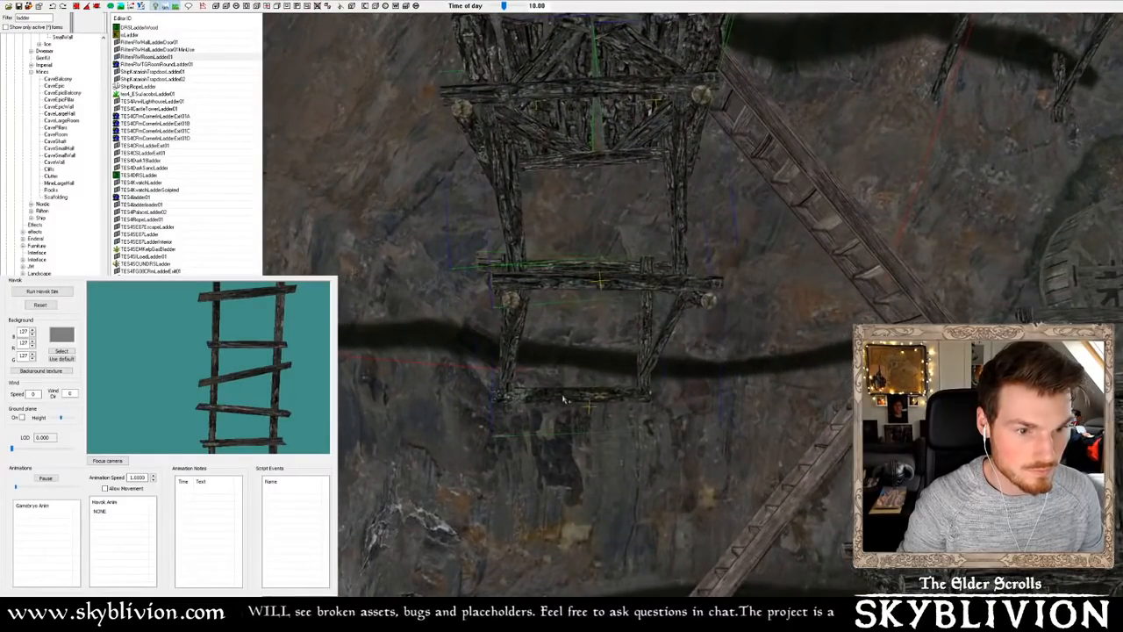
middle_click_drag(564, 394, 599, 293, "shift")
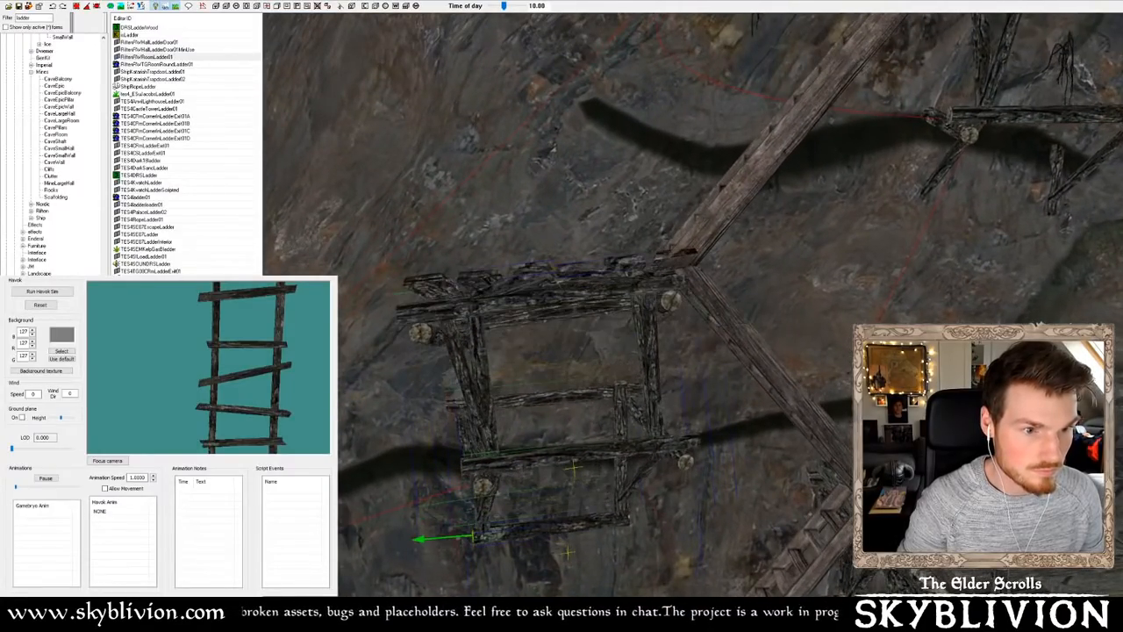
mouse_move(598, 286)
right_mouse_down()
mouse_move(614, 286)
mouse_move(597, 283)
right_mouse_up()
middle_click_drag(597, 283, 566, 294, "shift")
Align the middle platform's plank sections side by side at the foot of the upper slanted ladder
scroll(561, 302, "up", 5)
scroll(566, 296, "up", 3)
right_click_drag(565, 293, 574, 294)
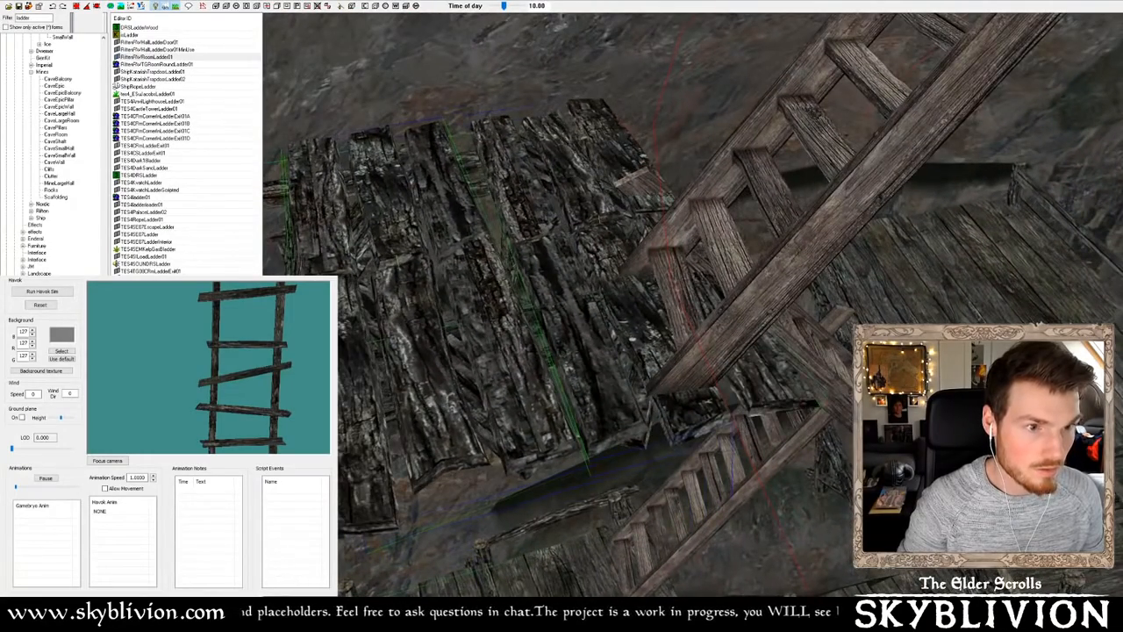
middle_click_drag(568, 290, 637, 241, "shift")
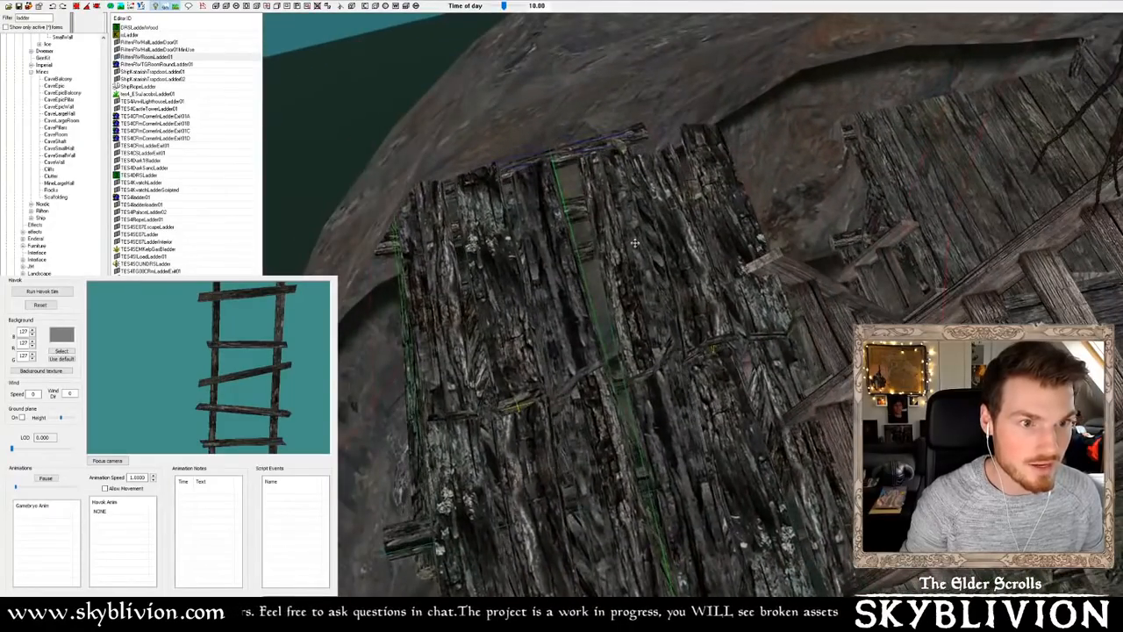
middle_click_drag(291, 533, 318, 532, "shift")
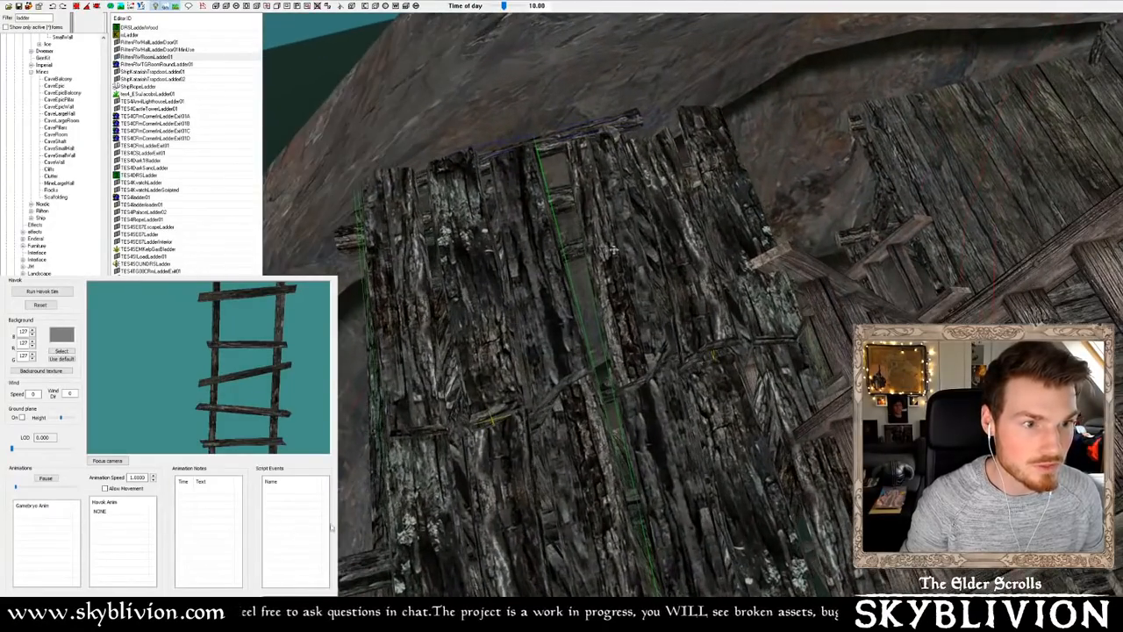
middle_click_drag(596, 350, 570, 340, "shift")
left_click_drag(640, 207, 615, 192)
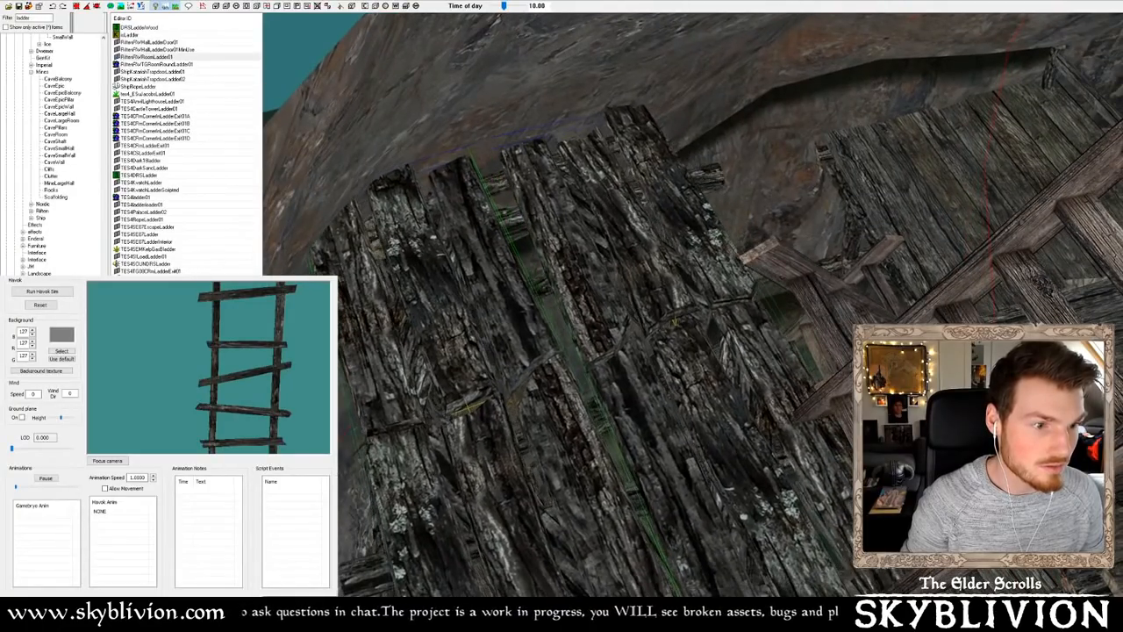
middle_click_drag(615, 191, 631, 226, "shift")
left_click_drag(676, 239, 677, 248)
middle_click_drag(676, 247, 680, 235, "shift")
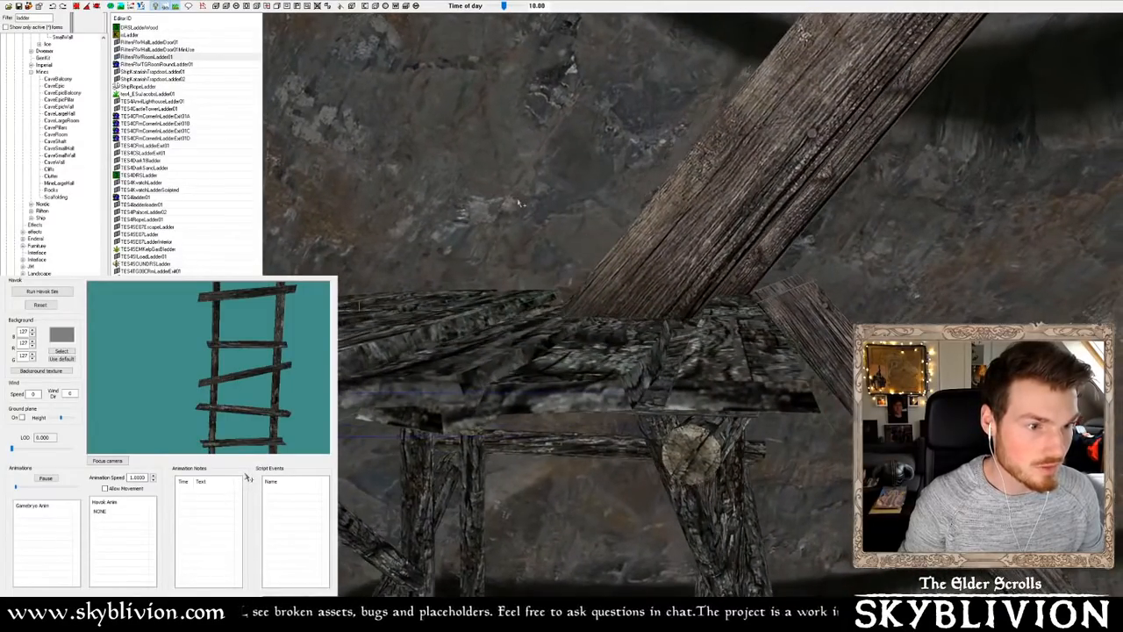
Turn the middle platform's outer plank section so it lies alongside the neighbouring planks, and check the ladder's footing
mouse_move(561, 307)
middle_mouse_down("shift")
mouse_move(566, 338)
mouse_move(596, 355)
mouse_move(585, 342)
mouse_move(554, 42)
mouse_move(260, 580)
mouse_move(529, 373)
mouse_move(276, 554)
mouse_move(468, 384)
mouse_move(550, 283)
mouse_move(520, 347)
middle_mouse_up("shift")
scroll(594, 342, "down", 5)
scroll(585, 342, "up", 4)
mouse_move(276, 548)
middle_mouse_down("shift")
mouse_move(293, 514)
mouse_move(271, 557)
middle_mouse_up("shift")
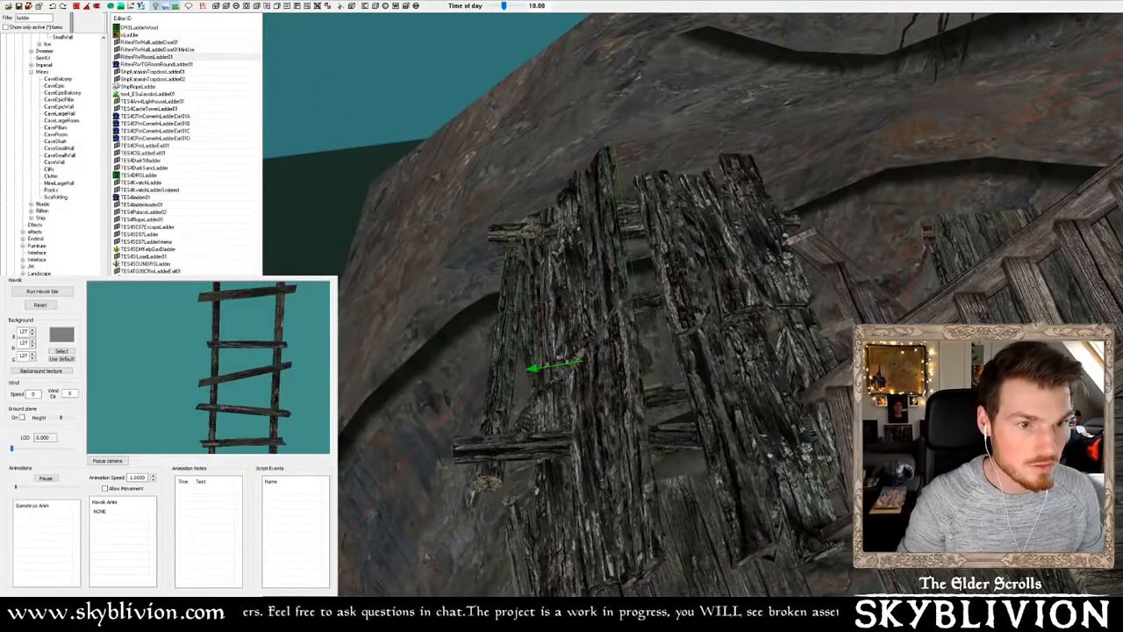
right_click_drag(577, 329, 614, 329)
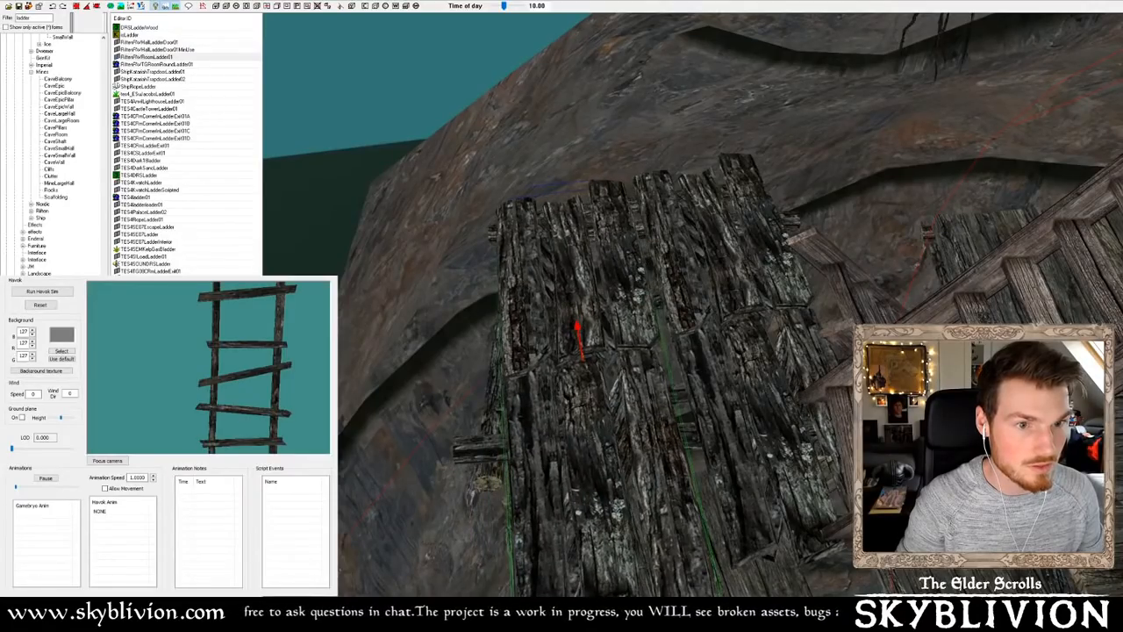
middle_click_drag(272, 539, 323, 494, "shift")
middle_click_drag(681, 197, 629, 239, "shift")
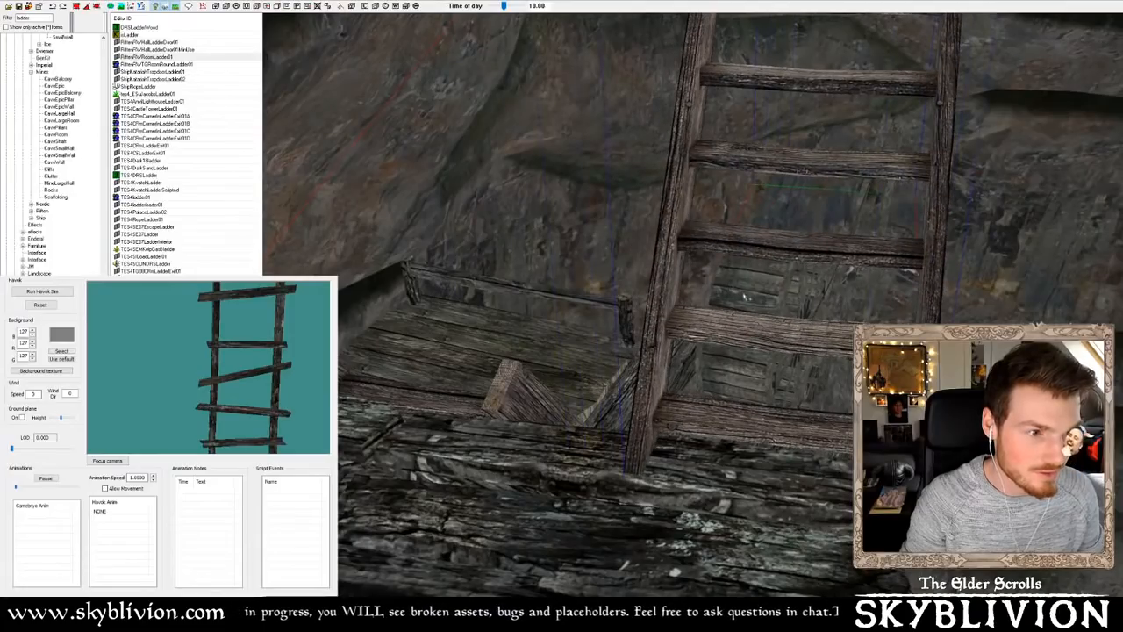
Filter the object list for "tree" and preview the SAM_KvatchTree_01 model
middle_click_drag(752, 321, 658, 292, "shift")
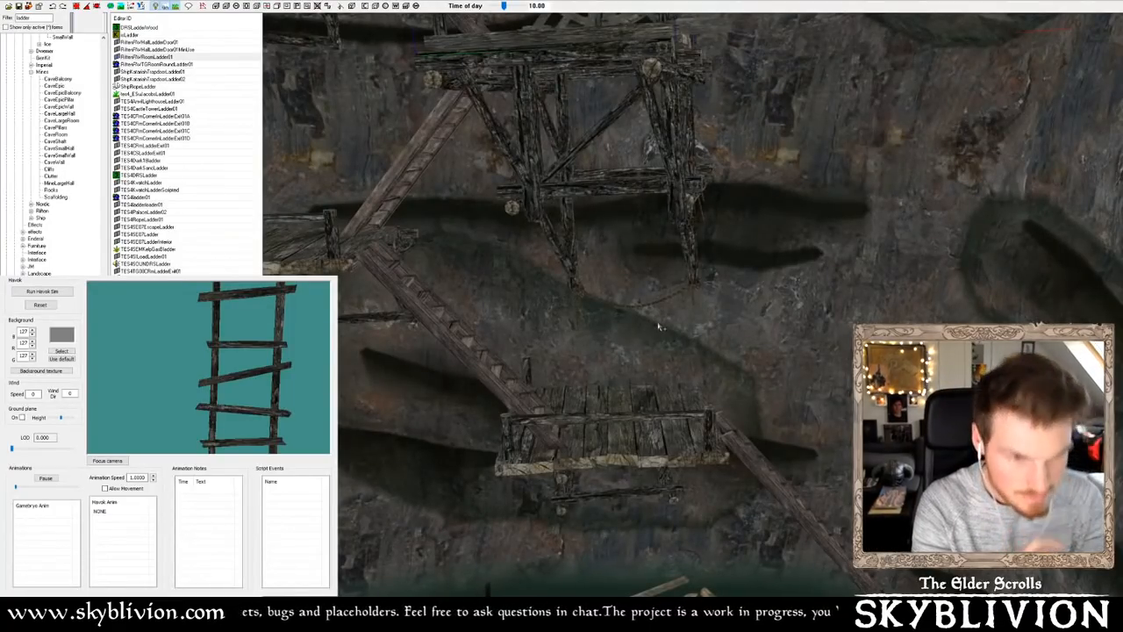
middle_click_drag(660, 326, 628, 237, "shift")
scroll(689, 241, "down", 10)
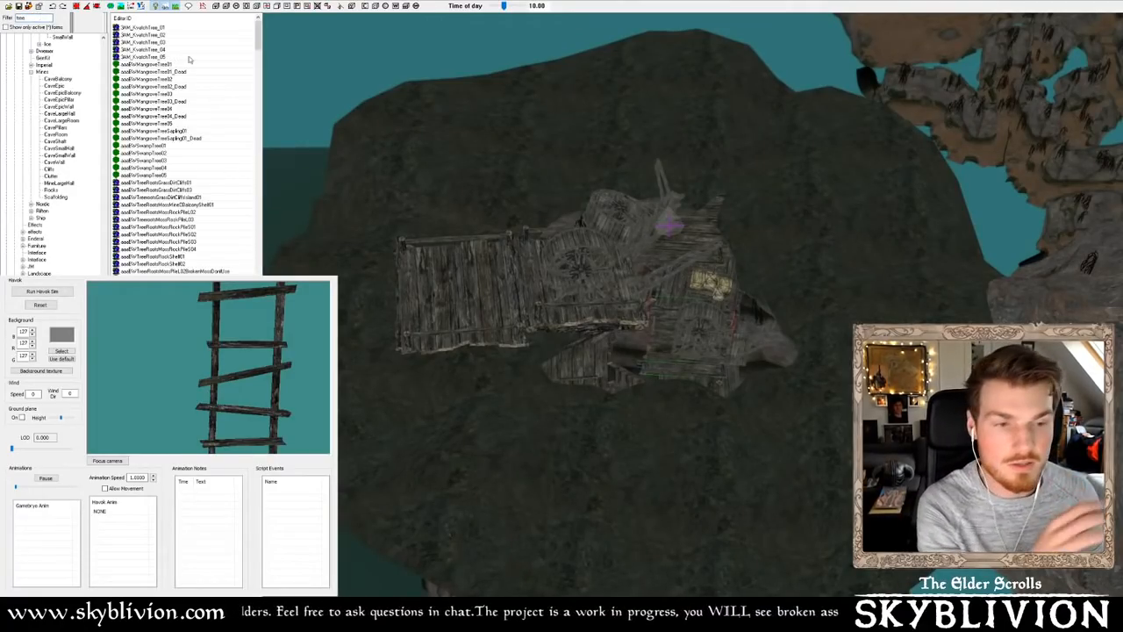
left_click(152, 29)
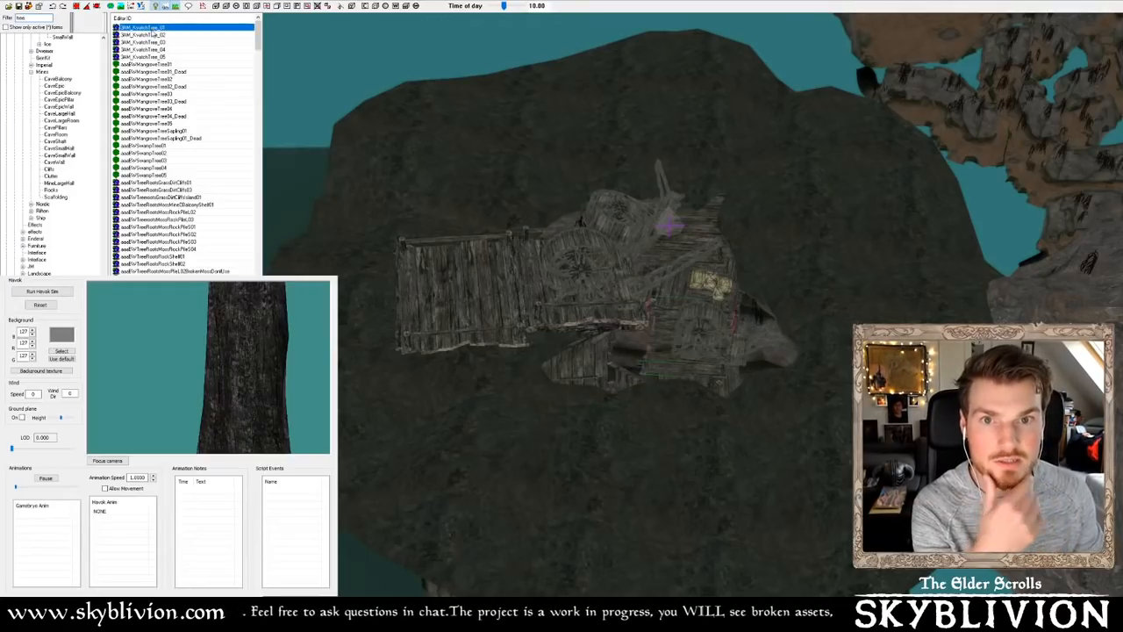
Preview the KvatchTree and mangrove tree models, framing the preview camera on the whole tree
left_click(41, 292)
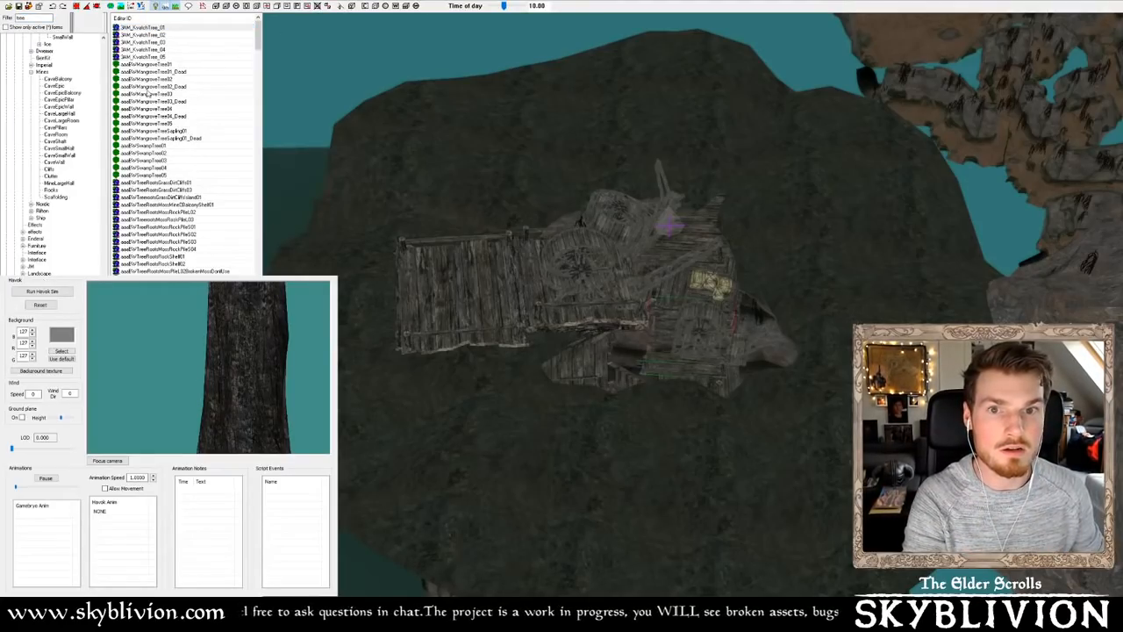
left_click(108, 461)
left_click(169, 42)
key("Down")
key("Down")
key("Down")
key("Down")
key("Down")
key("Down")
key("Down")
key("Down")
key("Down")
key("Down")
key("Down")
key("Down")
key("Down")
key("Down")
key("Down")
key("Down")
key("Down")
key("Down")
key("Down")
key("Down")
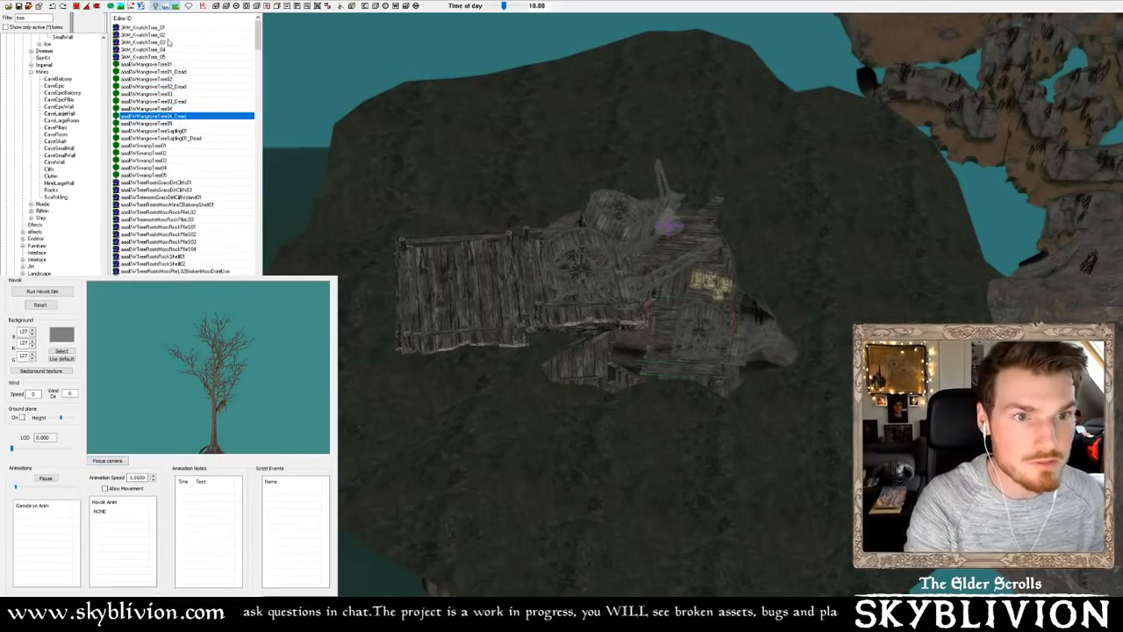
Preview the swamp tree, tree-root and pine forest log models further down the tree-filtered list
key("Down")
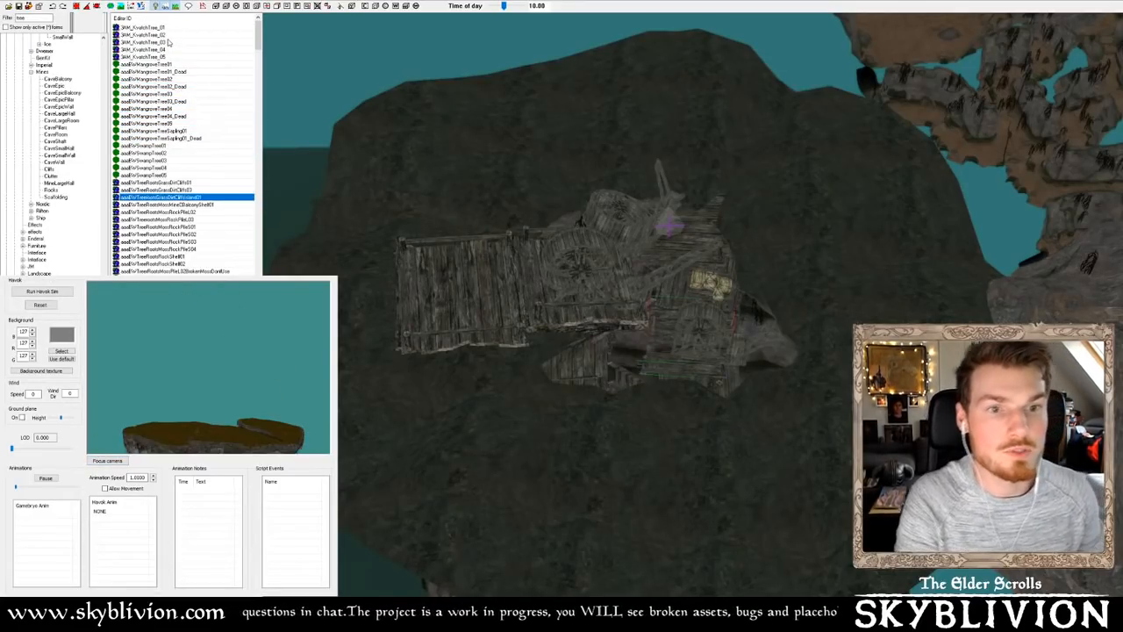
key("Down")
key("Down")
key("Down")
key("Down")
key("Down")
key("Down")
key("Down")
key("Down")
key("Down")
key("Down")
key("Down")
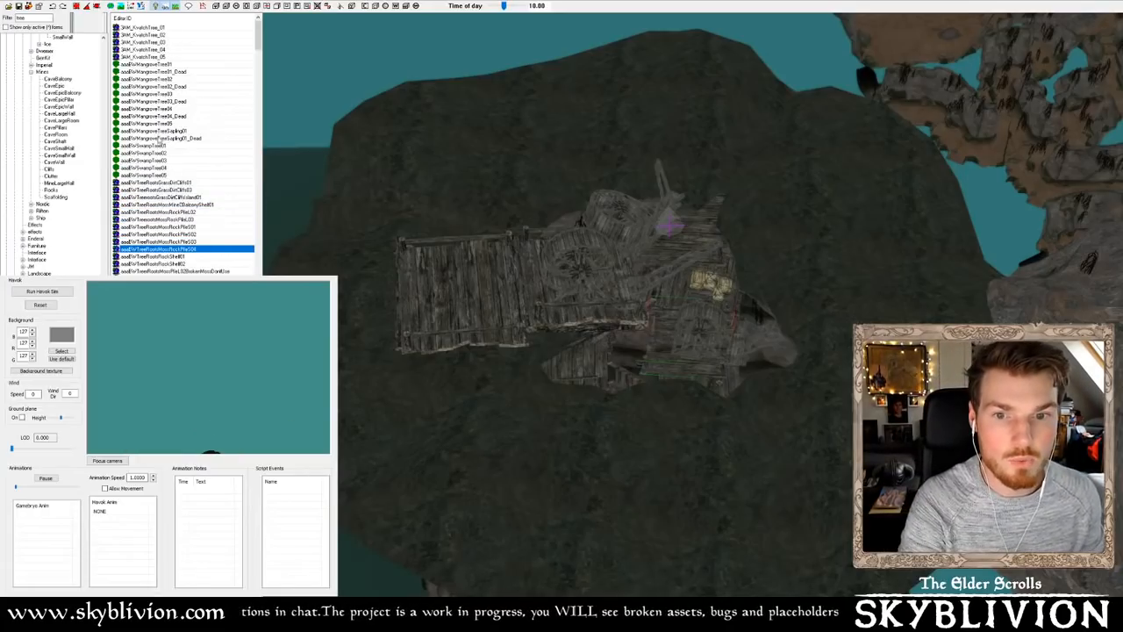
key("Down")
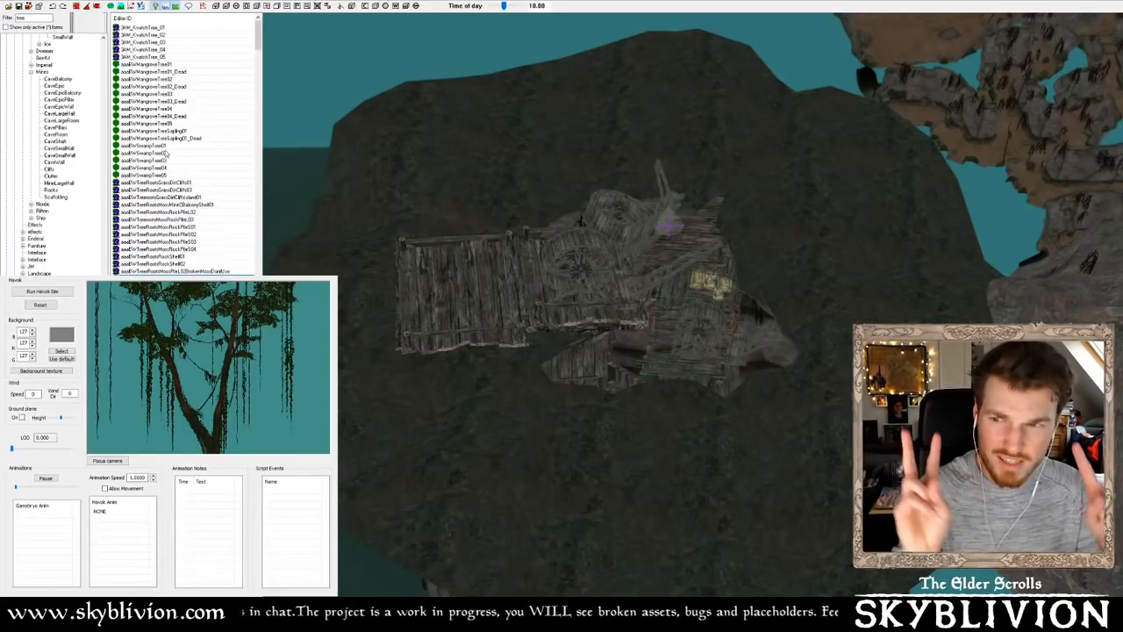
key("Down")
key("Down")
key("Down")
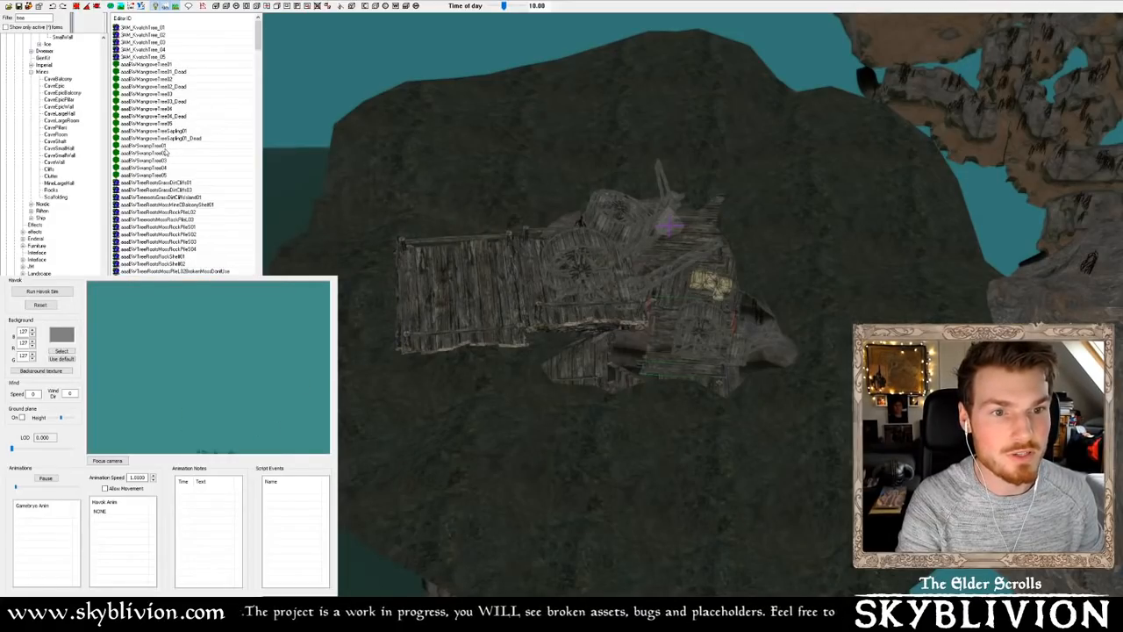
key("Down")
key("Down")
scroll(199, 232, "down", 7)
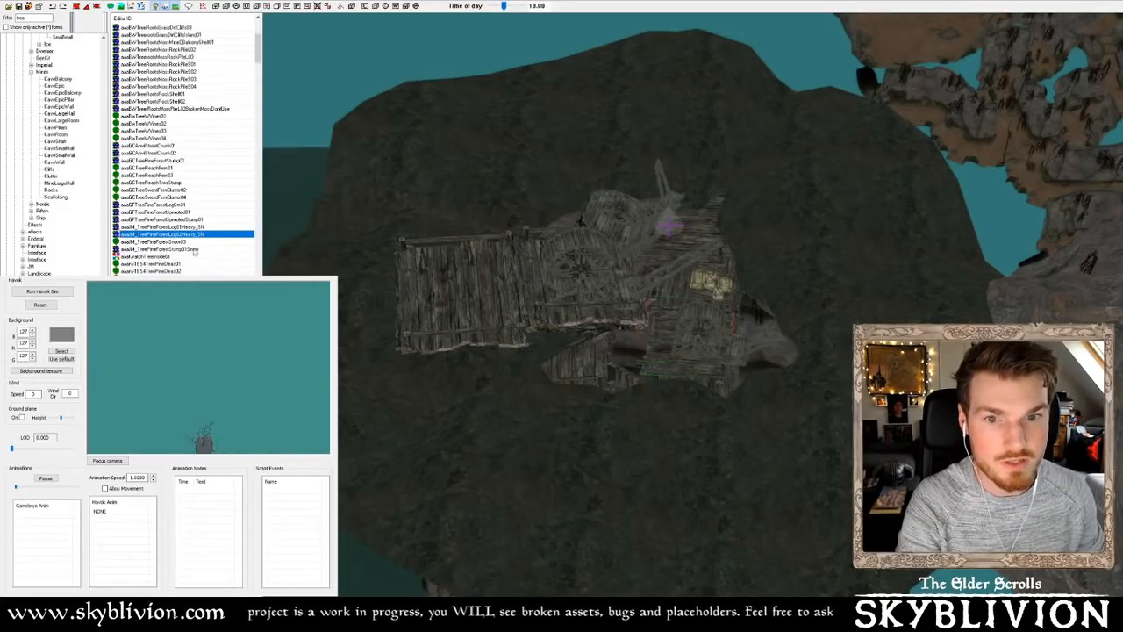
Preview the dead pine, fern cluster, TES4 aspen and BSKTreePine models
left_click(176, 263)
scroll(175, 264, "down", 2)
left_click(170, 257)
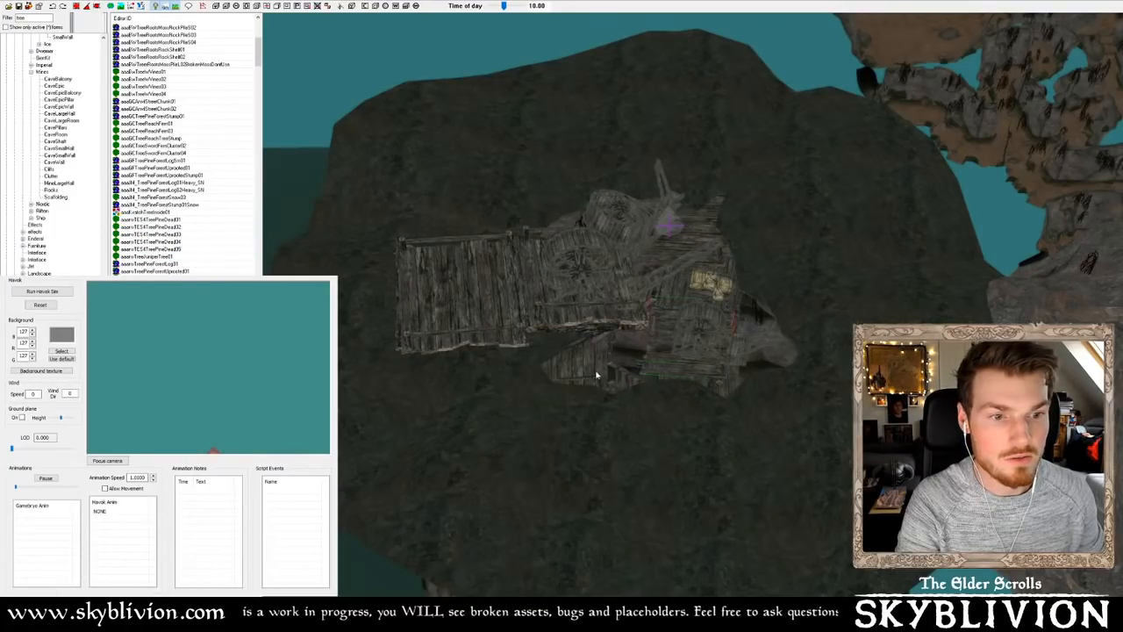
scroll(182, 256, "down", 1)
left_click(182, 256)
scroll(183, 250, "down", 3)
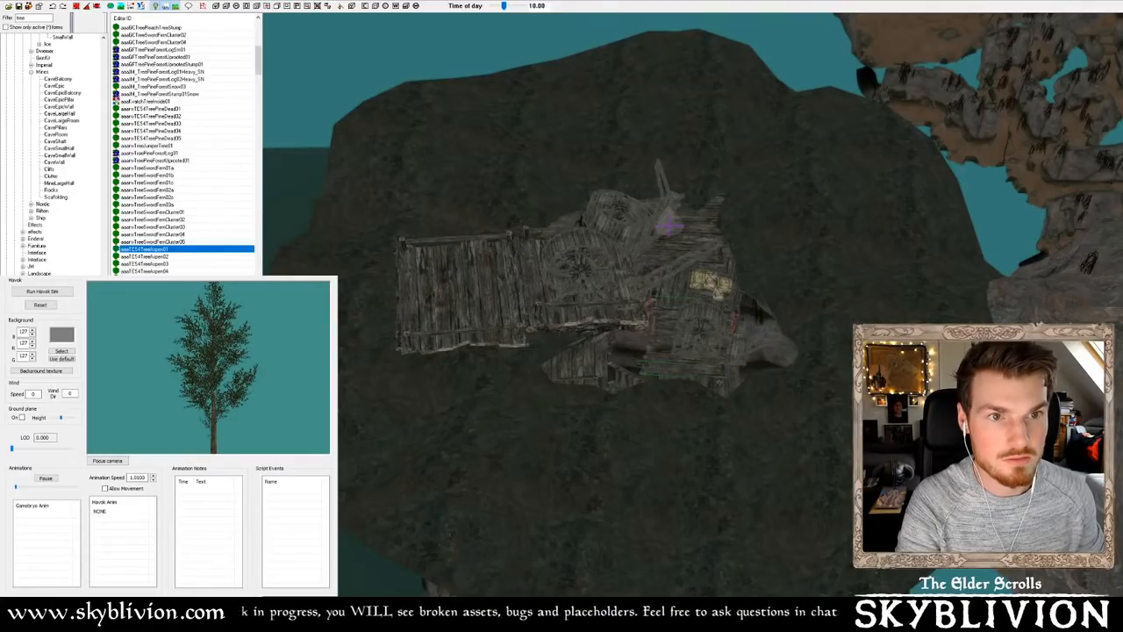
left_click(175, 174)
scroll(151, 253, "down", 4)
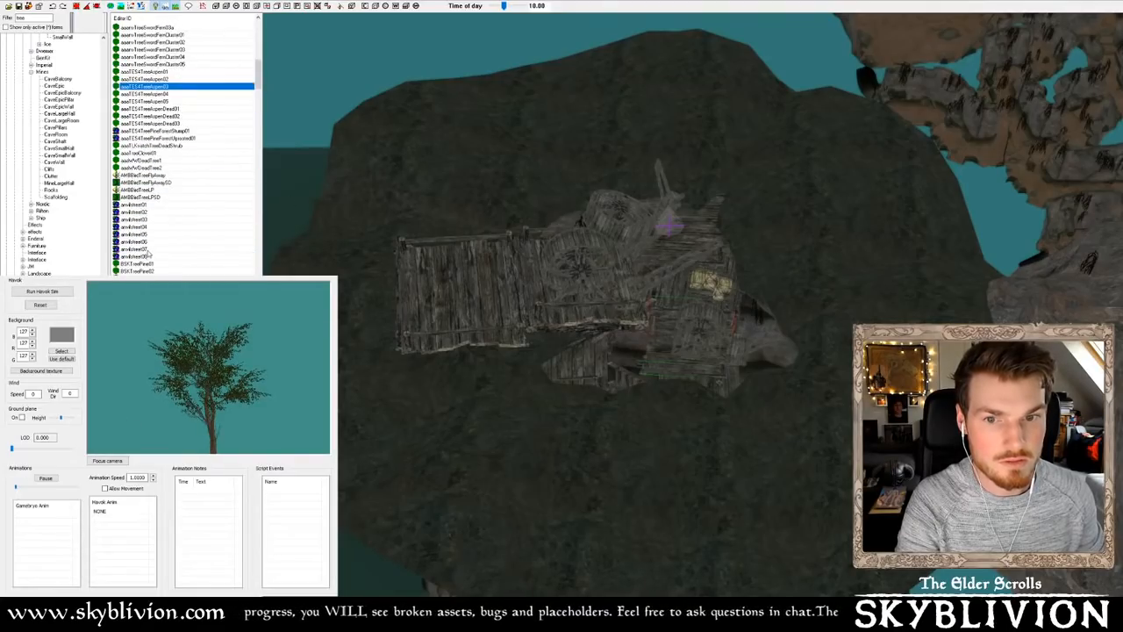
left_click(151, 263)
left_click(151, 270)
scroll(150, 272, "down", 5)
left_click(149, 182)
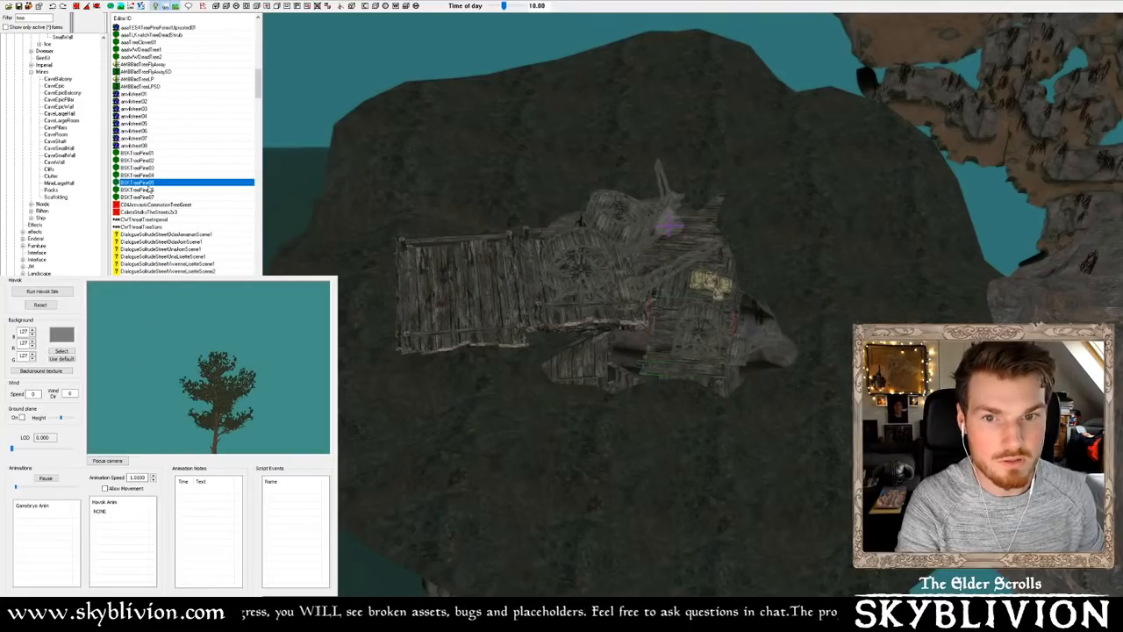
Preview the TES4 tree models, including TES4ManiaTree01, TES4TestToddTree02 and TES4TreeCPSnowGumTree
scroll(154, 237, "down", 10)
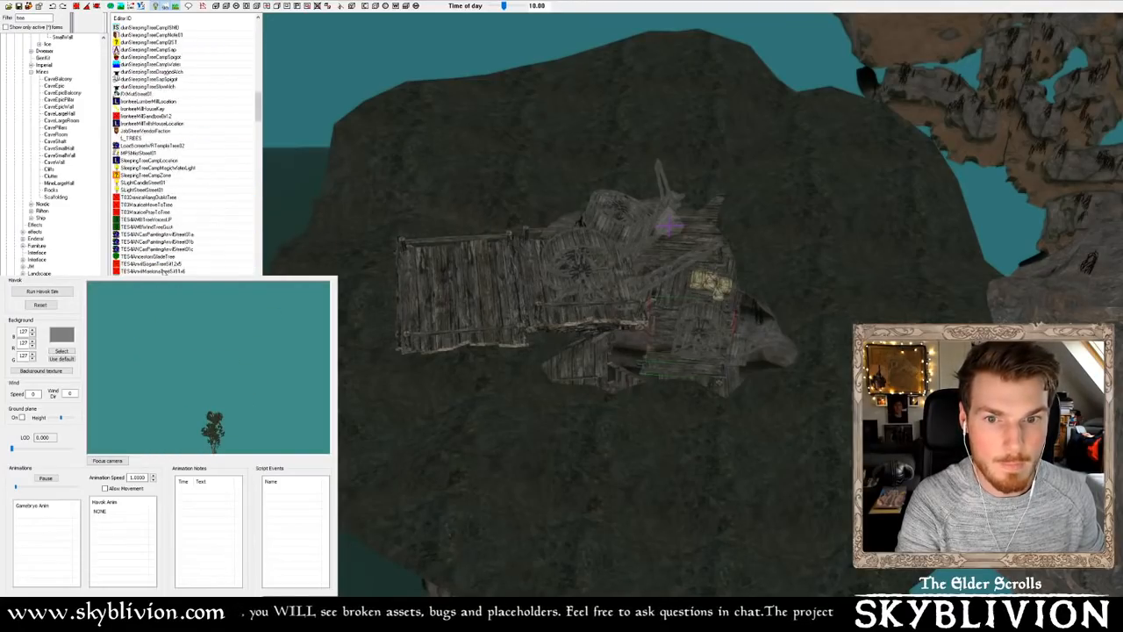
scroll(154, 261, "down", 10)
left_click(151, 214)
scroll(155, 268, "down", 5)
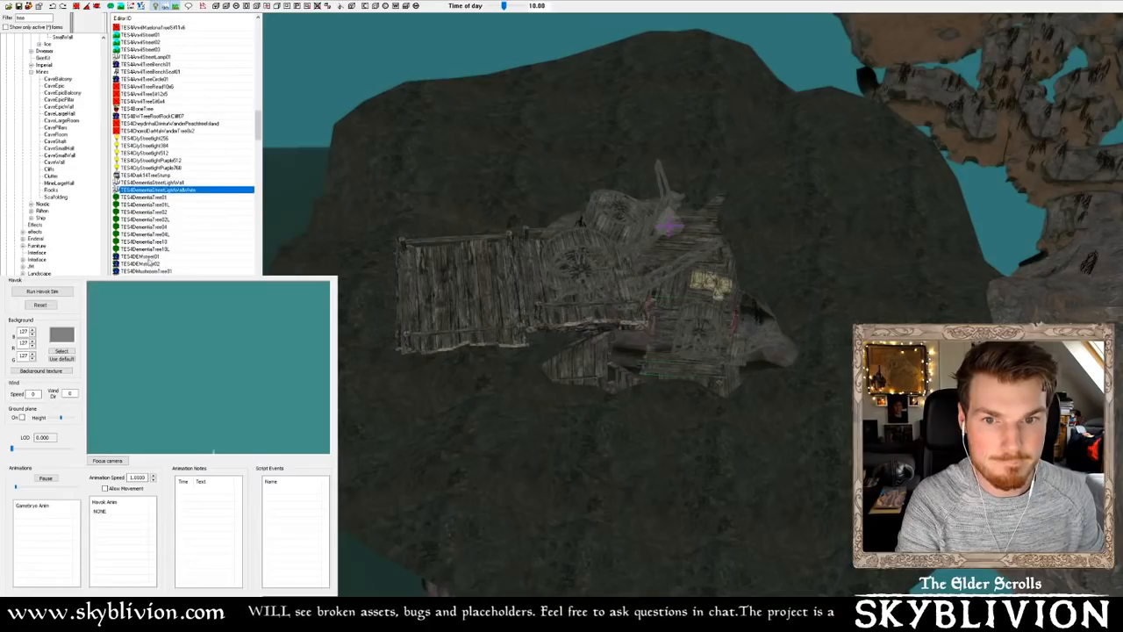
scroll(155, 263, "down", 3)
left_click(149, 212)
scroll(153, 247, "down", 8)
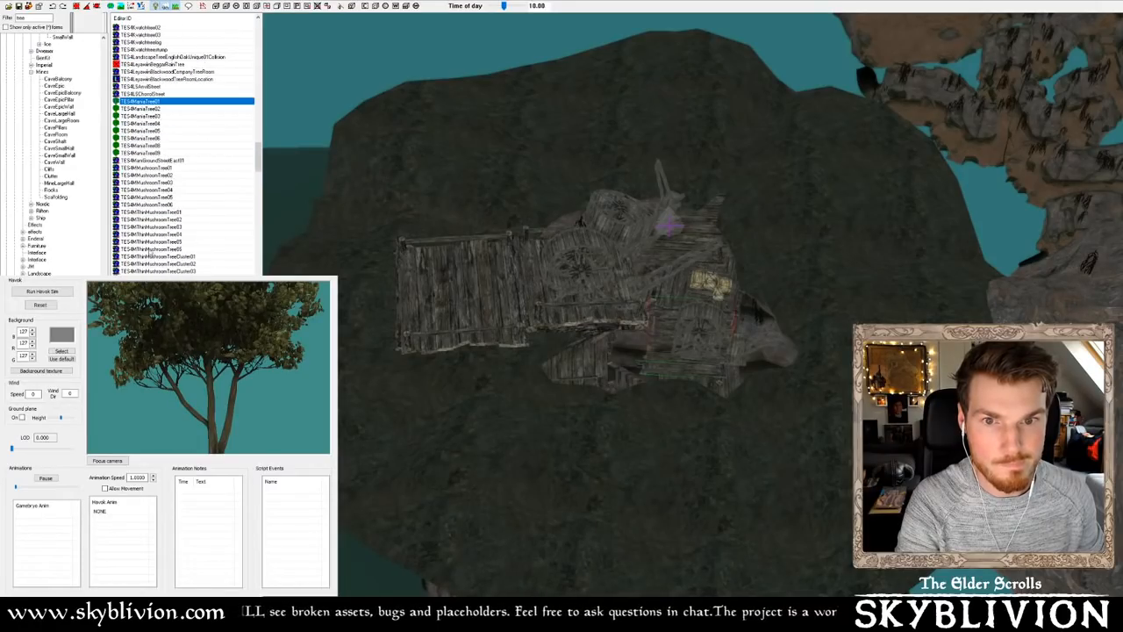
scroll(154, 248, "down", 5)
left_click(147, 176)
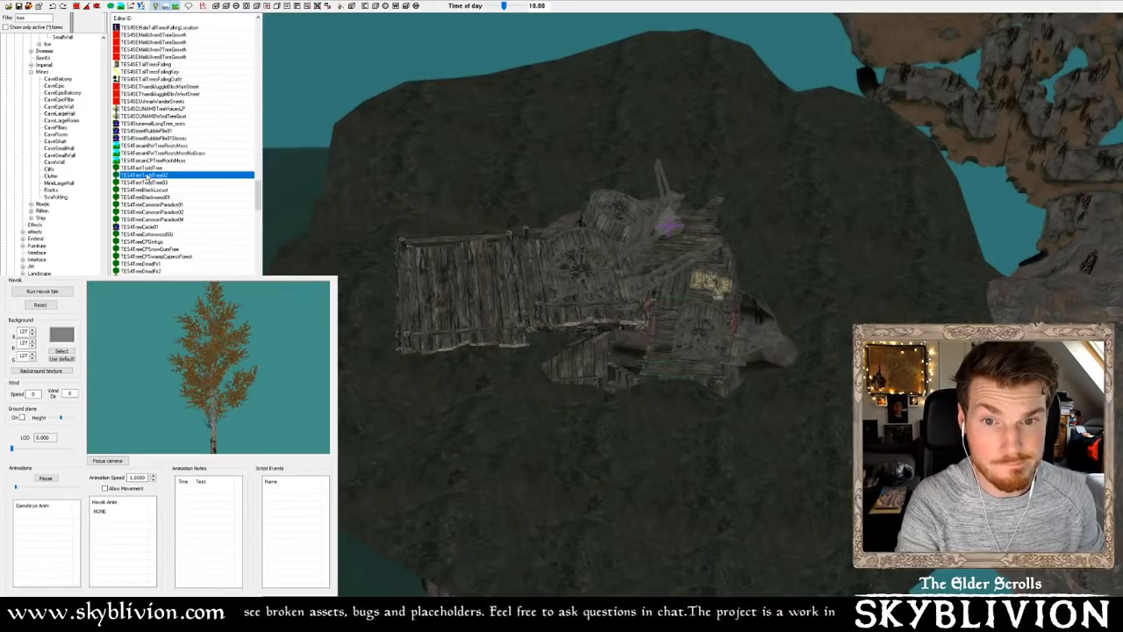
left_click(151, 249)
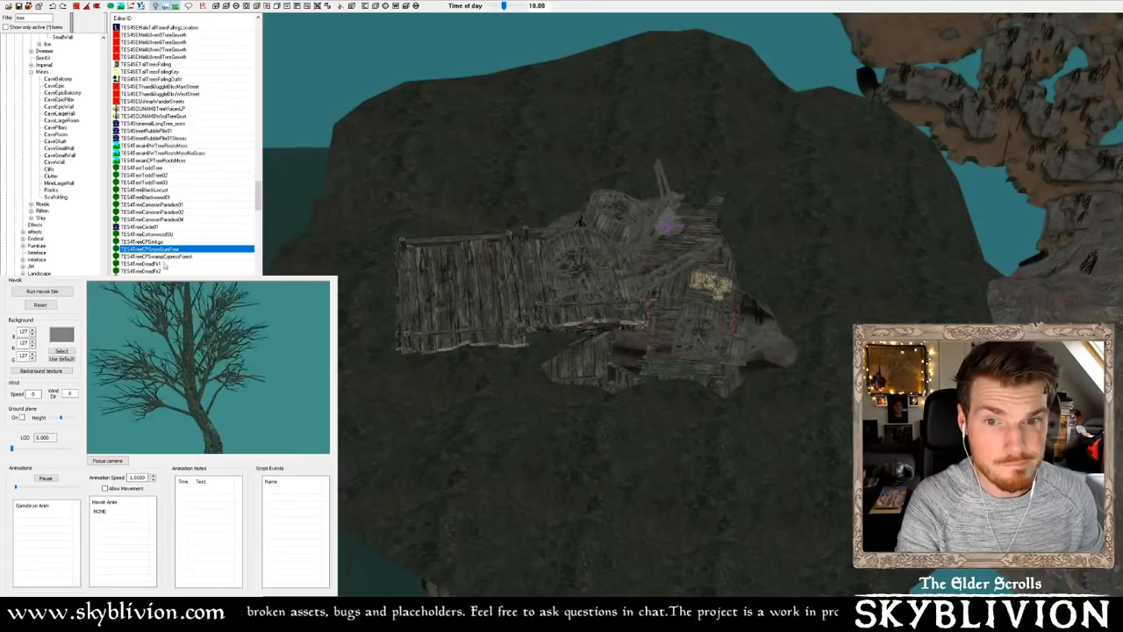
Compare the TES4TestToddTree03, TES4TreeCottonwoodSU and TES4TreeDeadFir1 models
left_click(603, 379)
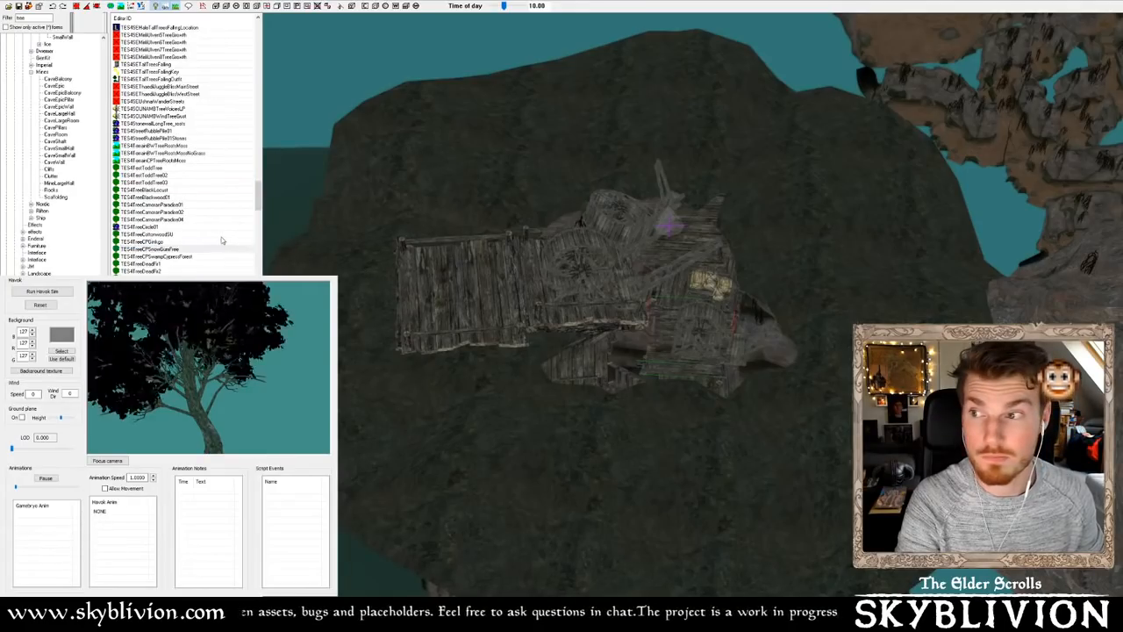
left_click(144, 183)
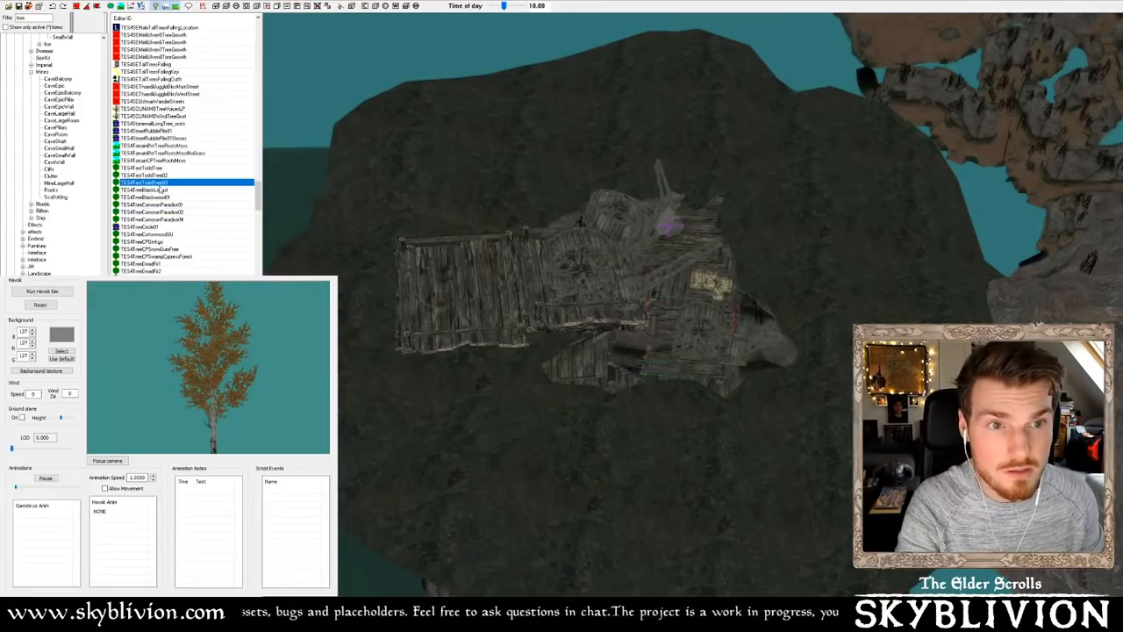
left_click(160, 235)
left_click(161, 267)
scroll(162, 255, "up", 1)
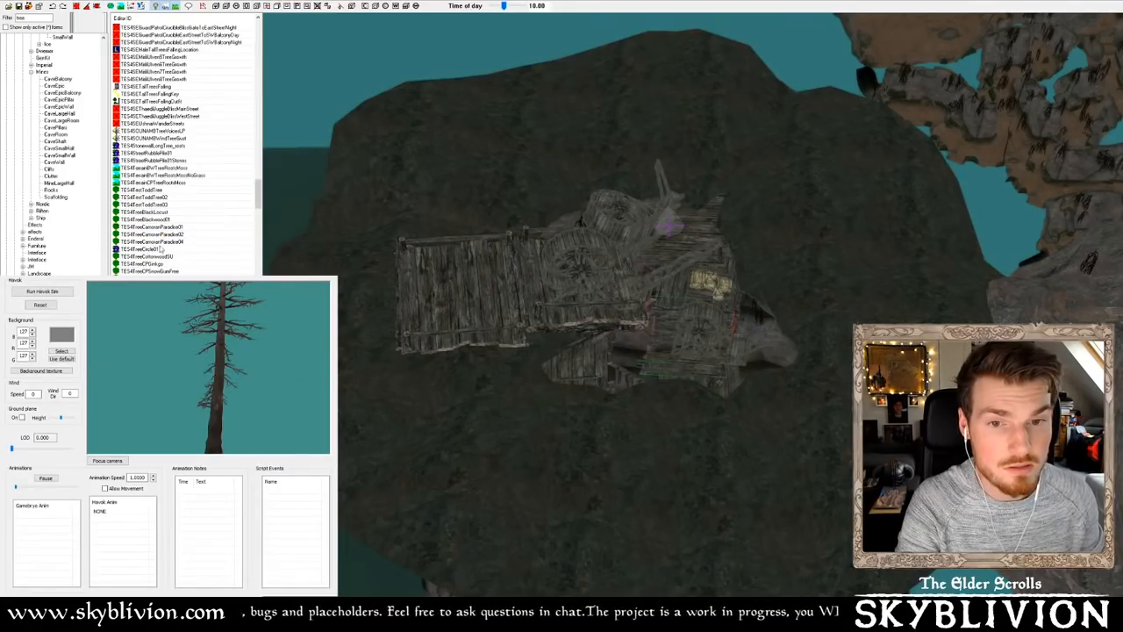
left_click(155, 204)
left_click_drag(154, 207, 230, 245)
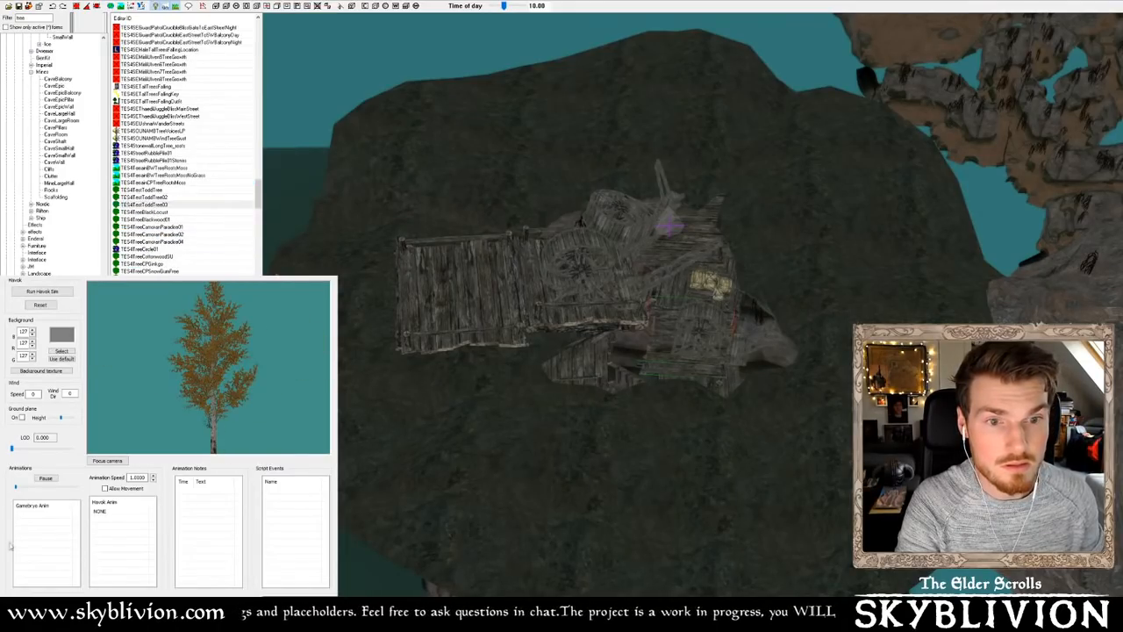
Go through the TES4Tree models one by one from TES4TreeBlackwood01 onwards to find a suitable tree
left_click(167, 220)
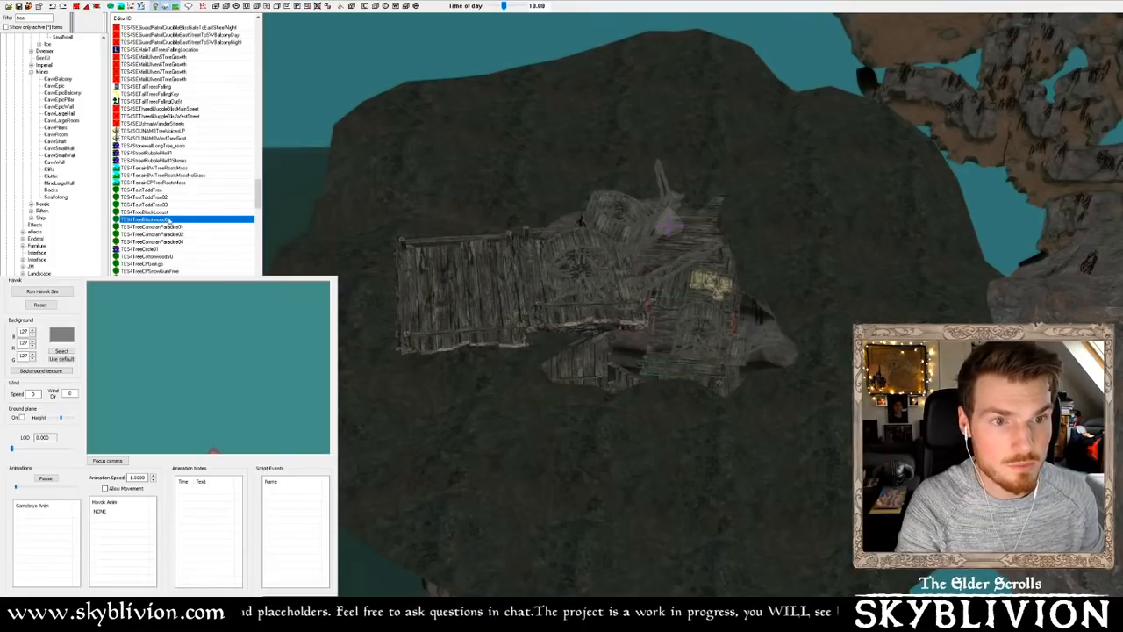
key("Down")
key("Down")
key("Down")
key("Down")
key("Down")
key("Down")
key("Down")
key("Down")
key("Down")
key("Down")
key("Down")
key("Down")
key("Down")
key("Down")
key("Down")
key("Down")
key("Down")
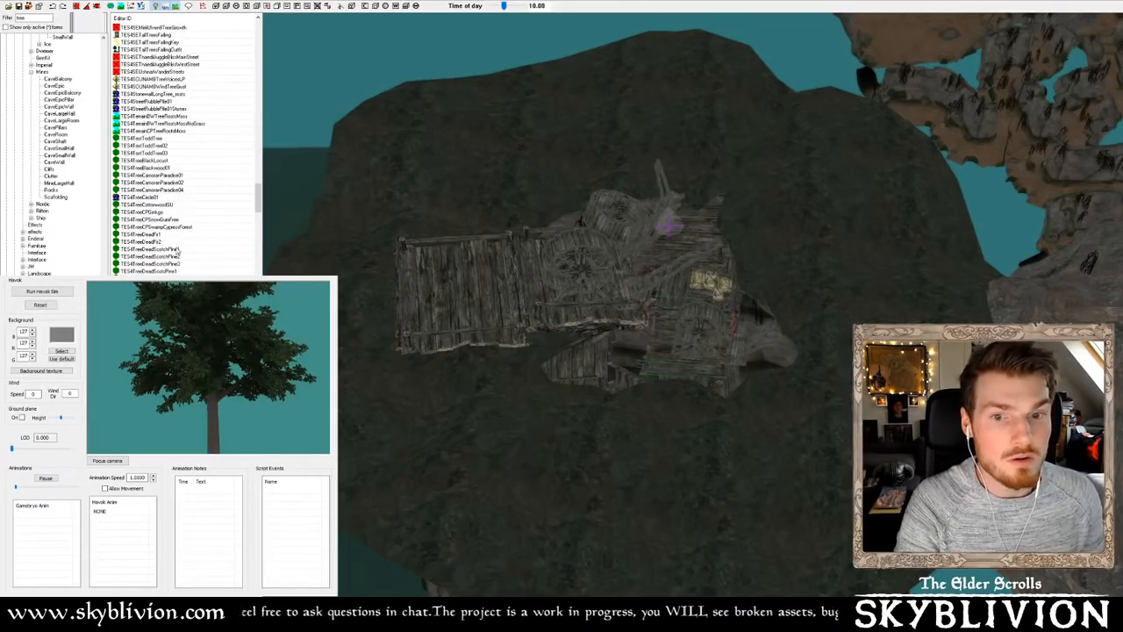
Choose a tall conifer from the TES4Tree models, place it on the ground above the mine and put a copy behind the scaffolding
key("Down")
key("Down")
key("Down")
key("Down")
key("Down")
key("Down")
key("Down")
key("Down")
left_click_drag(136, 397, 288, 298)
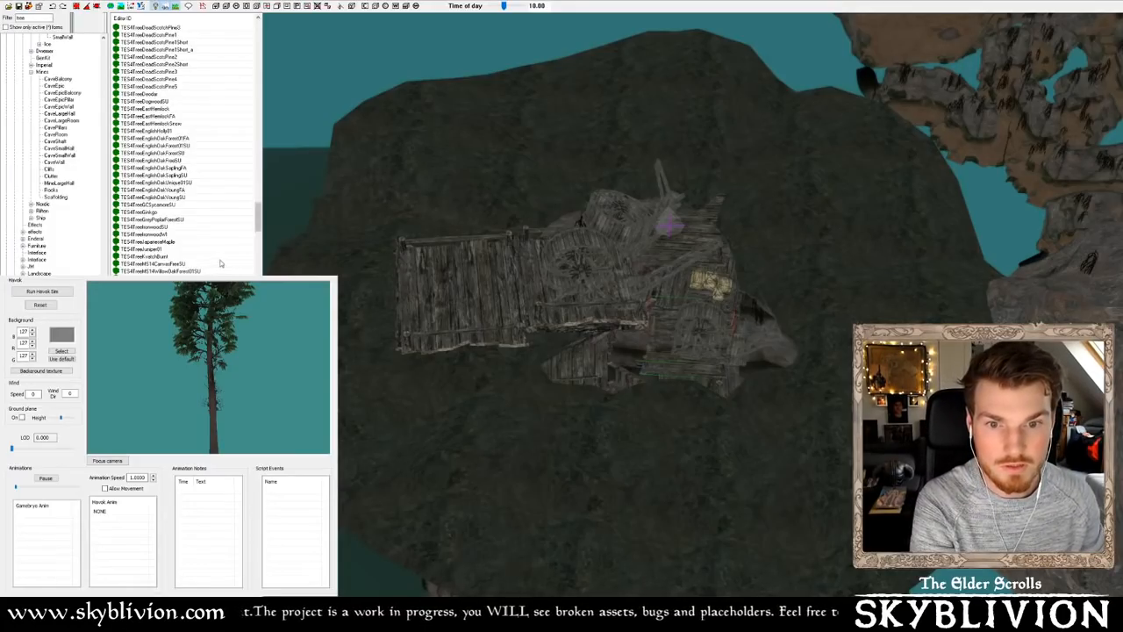
middle_click_drag(791, 245, 779, 211)
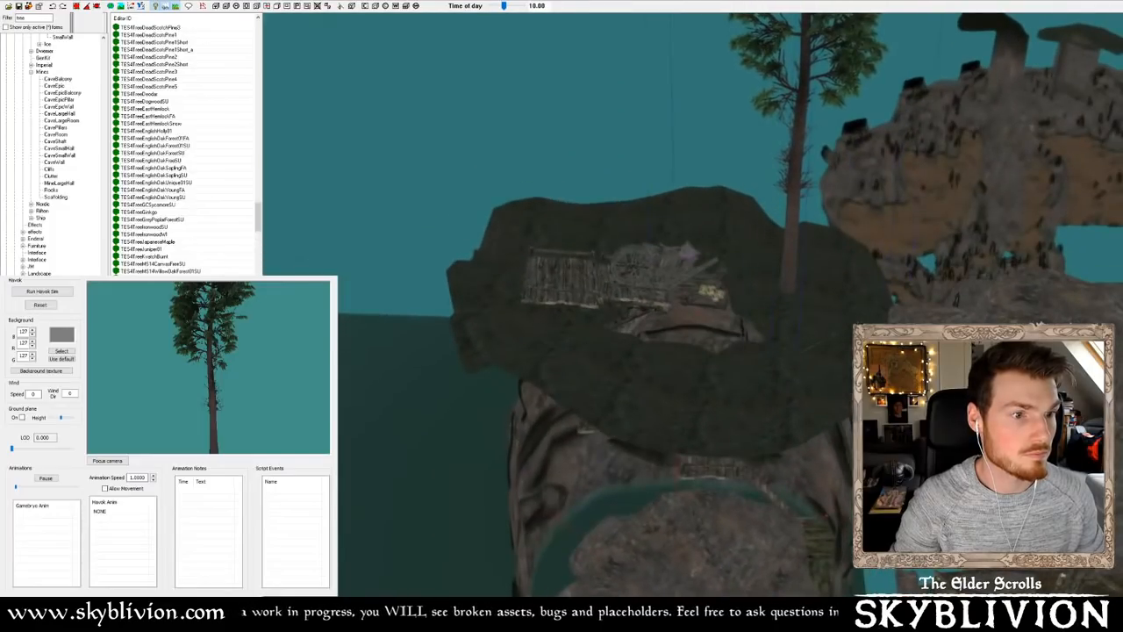
key("ctrl+d")
left_click_drag(781, 198, 590, 141)
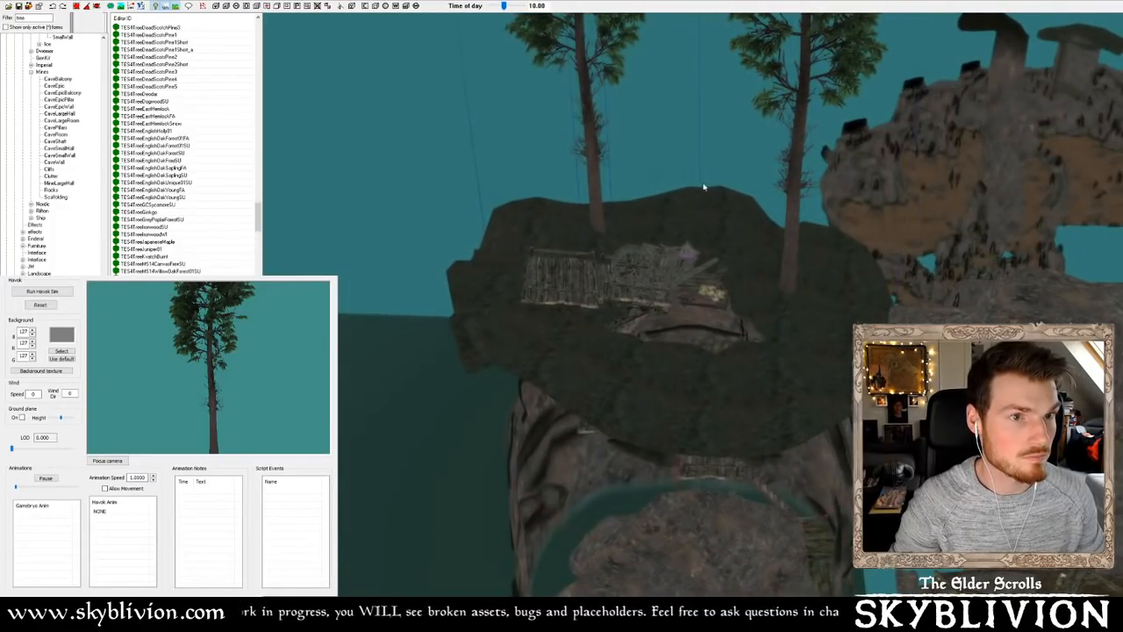
Shift the second tree, then add two more turned copies around the scaffolding opening
middle_click_drag(716, 187, 601, 188)
left_click_drag(597, 202, 549, 176)
key("ctrl+d")
right_click_drag(549, 175, 554, 176)
left_click_drag(554, 176, 566, 235)
right_click_drag(566, 235, 597, 235)
key("ctrl+d")
left_click_drag(563, 230, 728, 252)
right_click_drag(728, 253, 728, 267)
middle_click_drag(728, 267, 727, 311, "shift")
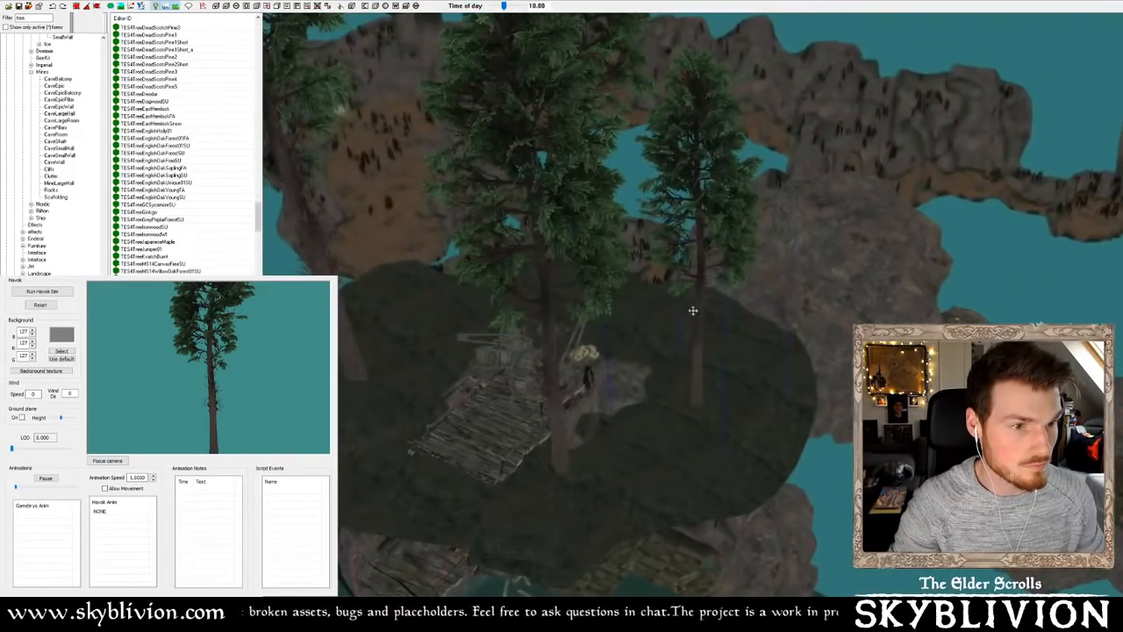
left_click_drag(691, 314, 672, 312)
middle_click_drag(672, 313, 741, 273, "shift")
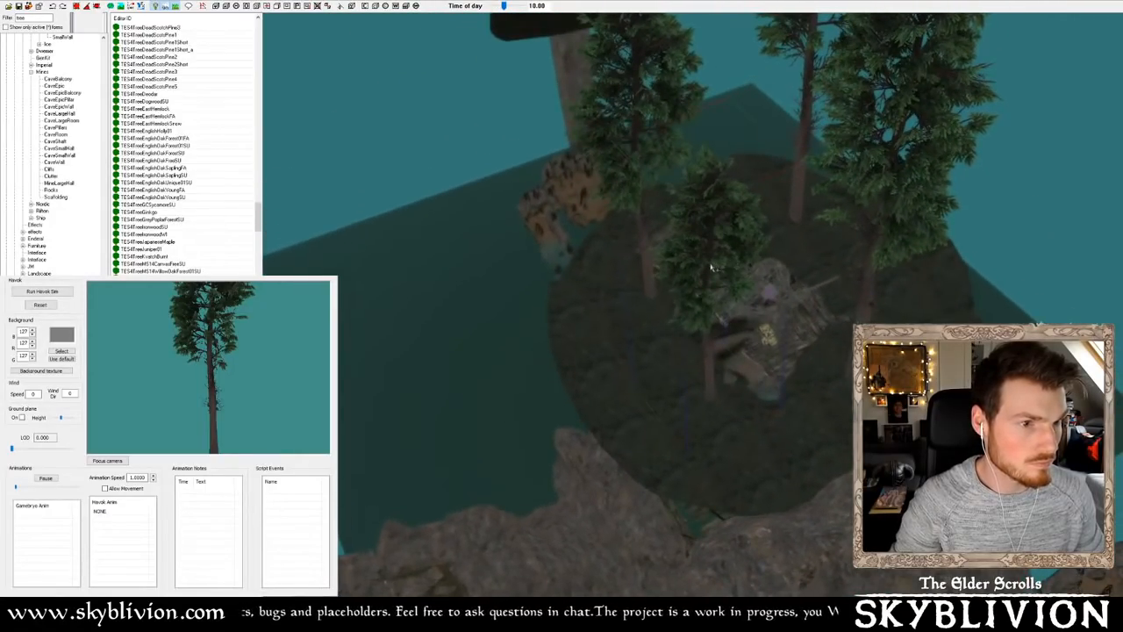
Duplicate further conifers into the gaps between the existing trees and spread them around the opening
key("ctrl+d")
left_click_drag(705, 253, 809, 145)
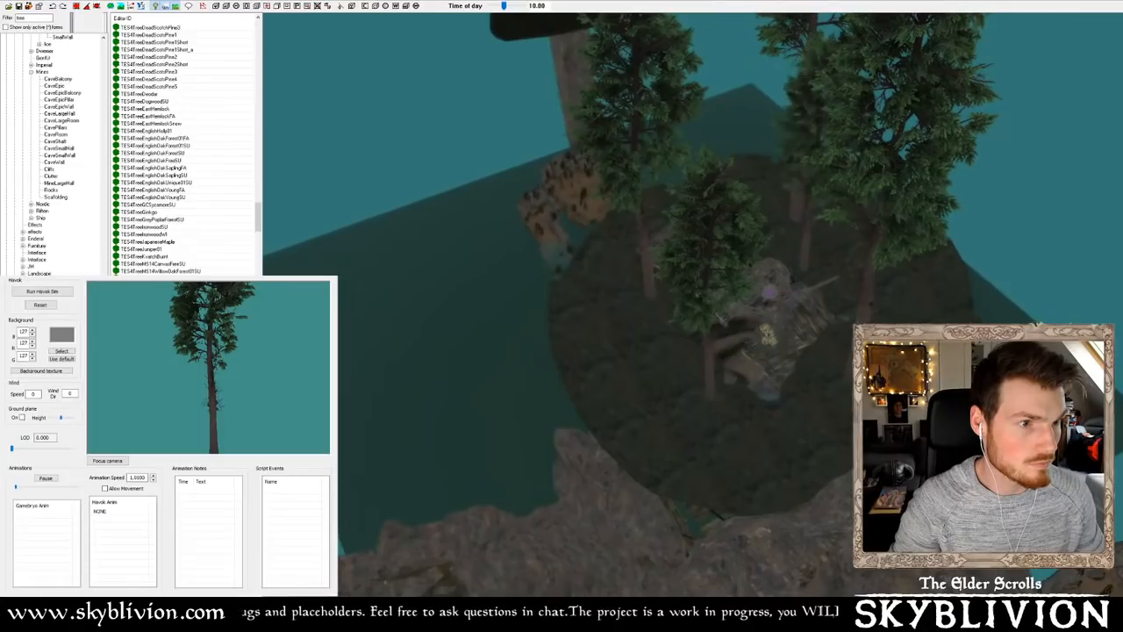
middle_click_drag(814, 109, 685, 162, "shift")
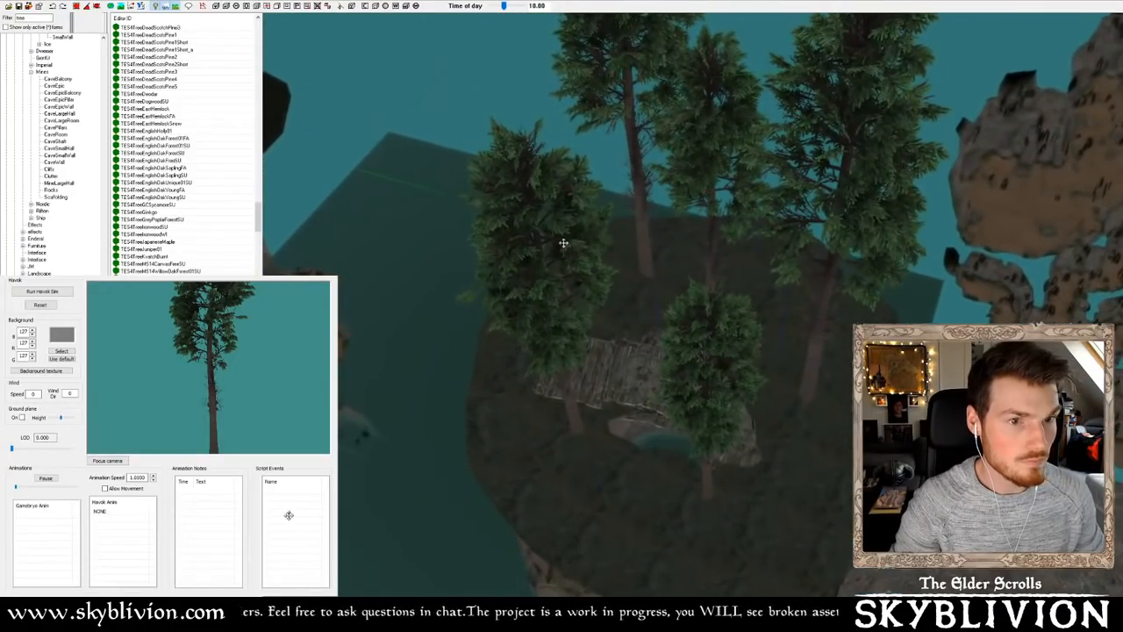
middle_click_drag(574, 237, 613, 248, "shift")
middle_click_drag(633, 147, 652, 173, "shift")
left_click_drag(652, 173, 632, 234)
middle_click_drag(632, 233, 554, 202, "shift")
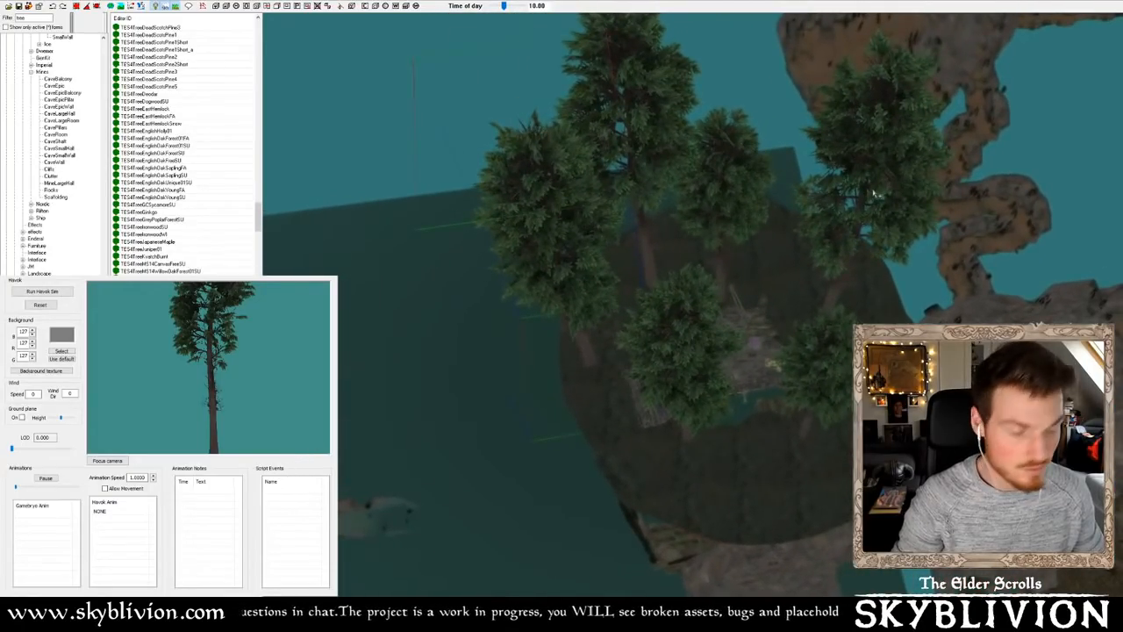
middle_click_drag(872, 188, 688, 160, "shift")
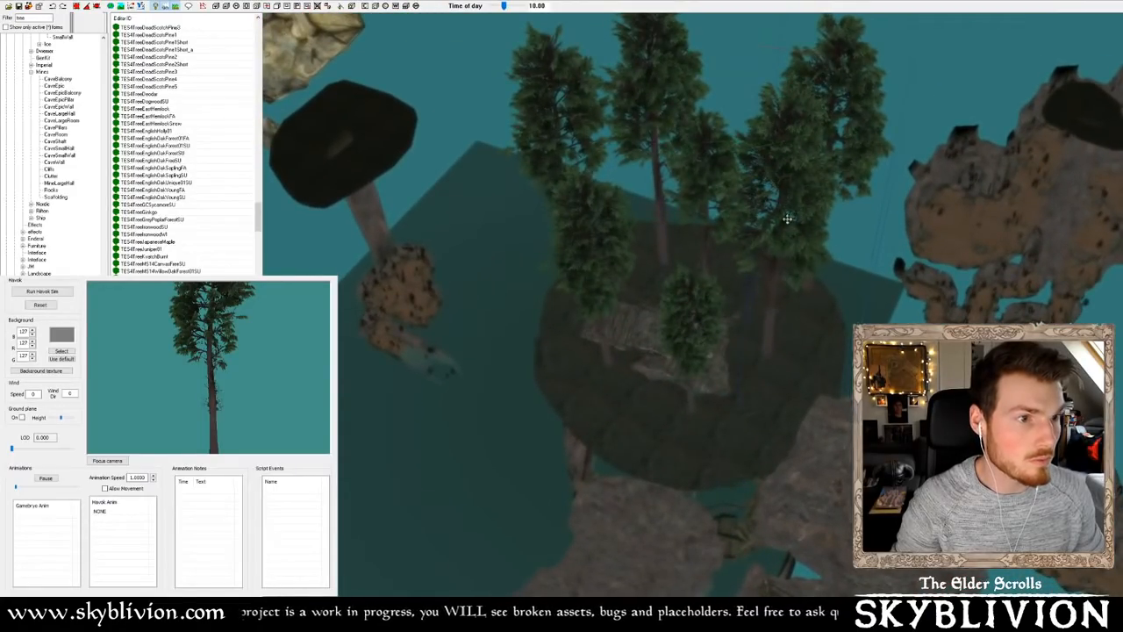
Inspect the tree ring around the scaffolding and filter the object list for "dirtcliff"
middle_click_drag(701, 313, 557, 445, "shift")
middle_click_drag(499, 475, 846, 300, "shift")
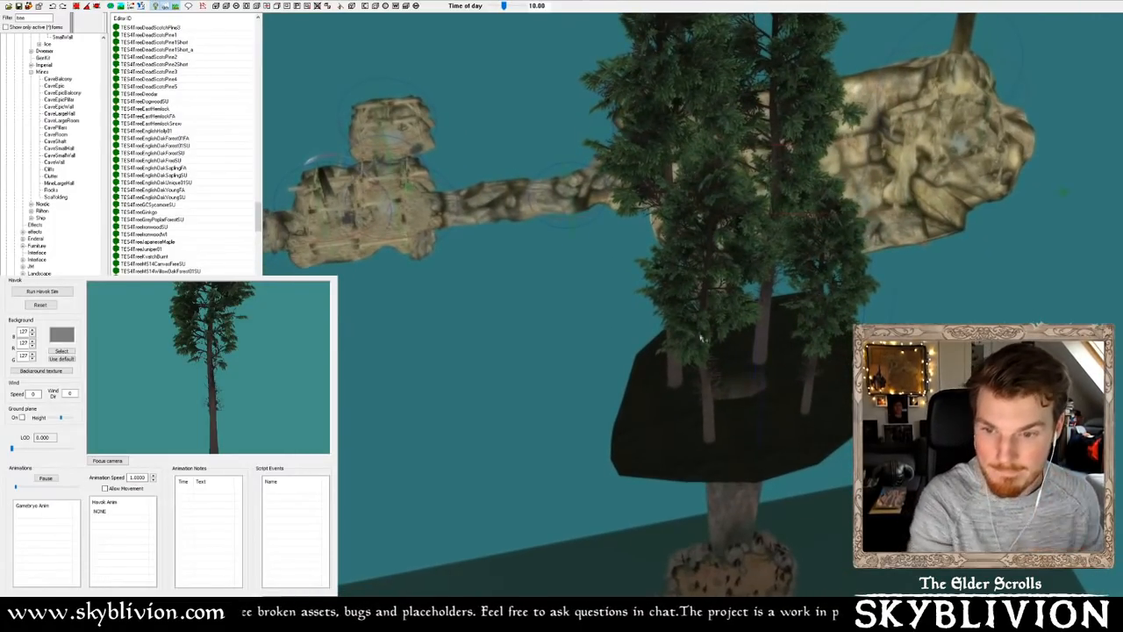
middle_click_drag(684, 340, 593, 307, "shift")
scroll(591, 305, "up", 3)
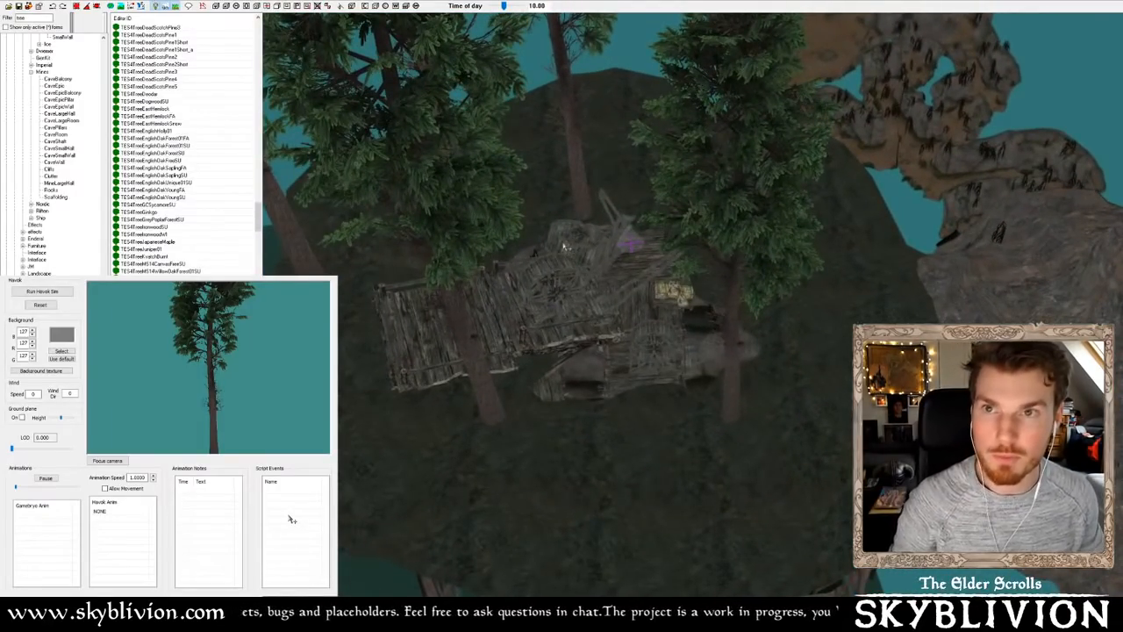
mouse_move(658, 273)
middle_mouse_down("shift")
mouse_move(693, 264)
mouse_move(677, 262)
middle_mouse_up("shift")
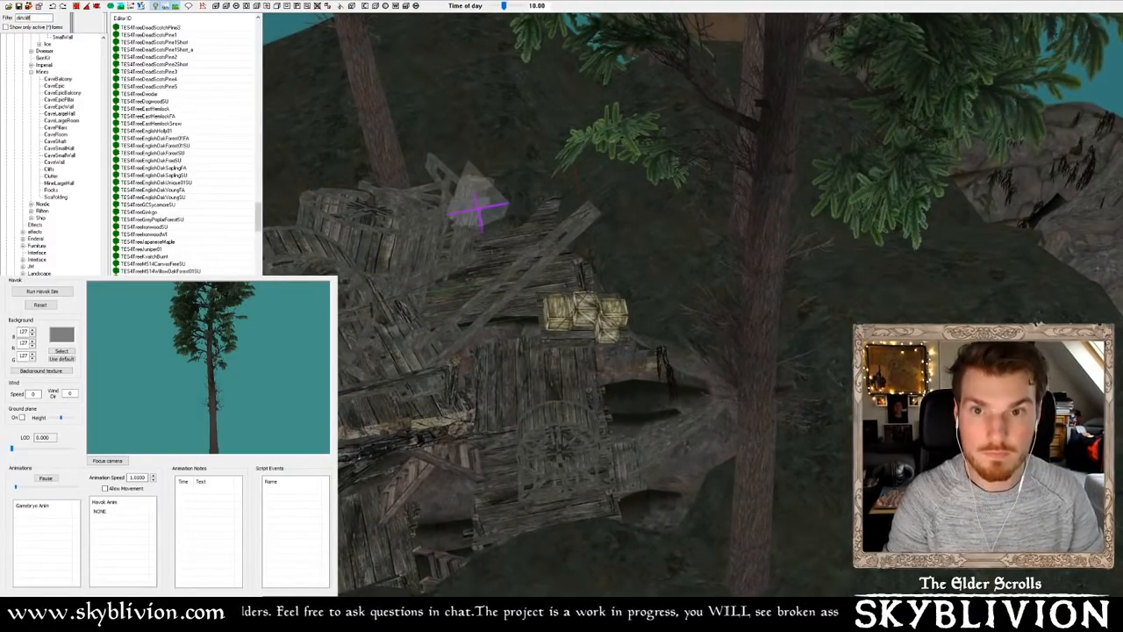
scroll(183, 91, "up", 20)
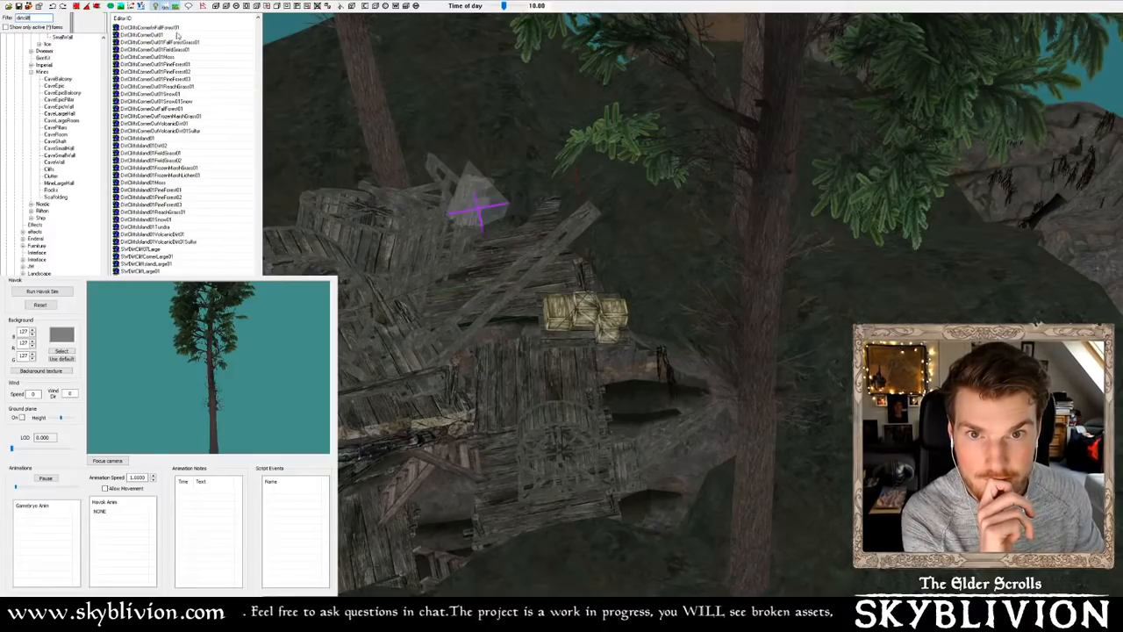
Preview the moss, grass and tree-root dirt cliff models at the start of the filtered object list
scroll(182, 90, "down", 1)
scroll(179, 73, "up", 15)
scroll(154, 105, "up", 15)
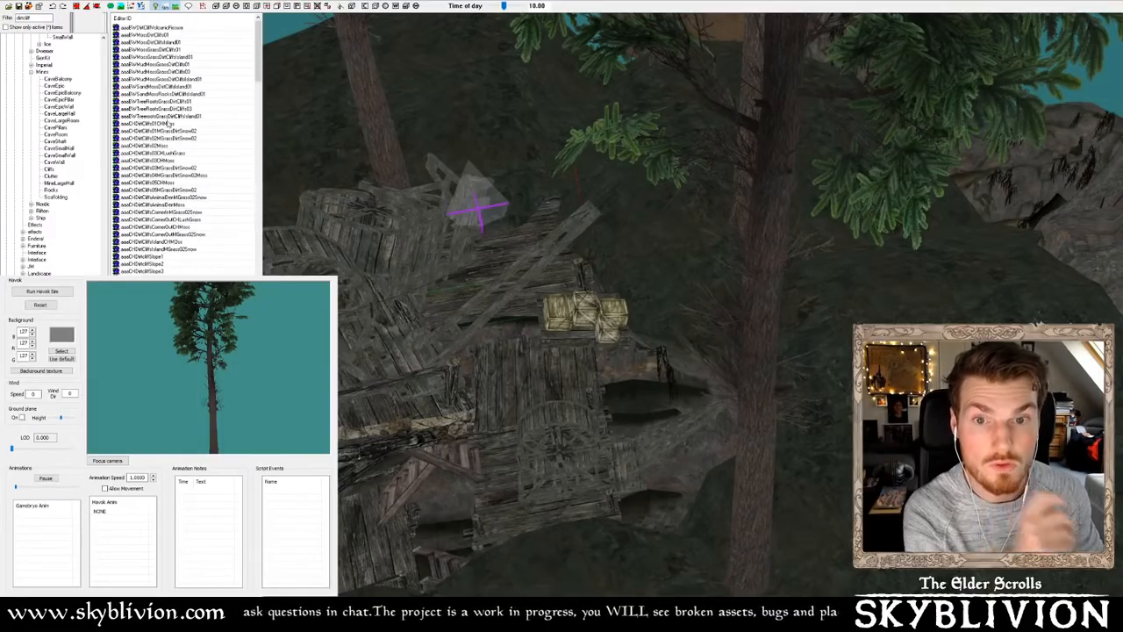
left_click(157, 161)
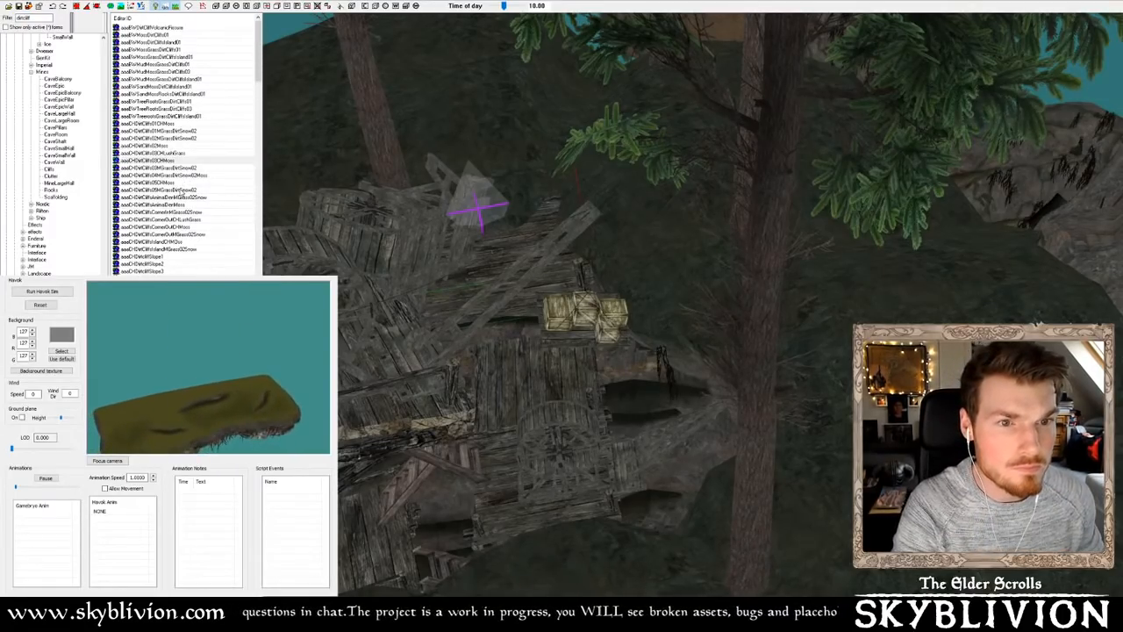
left_click(146, 116)
left_click(158, 155)
left_click(160, 182)
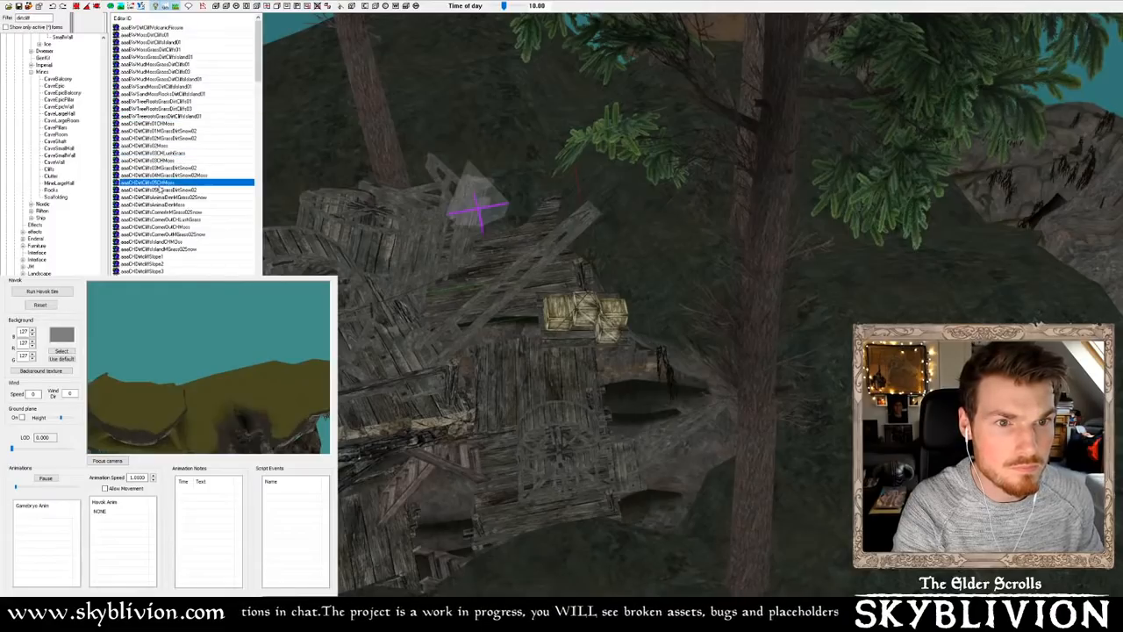
left_click(175, 131)
key("Up")
key("Up")
key("Up")
key("Up")
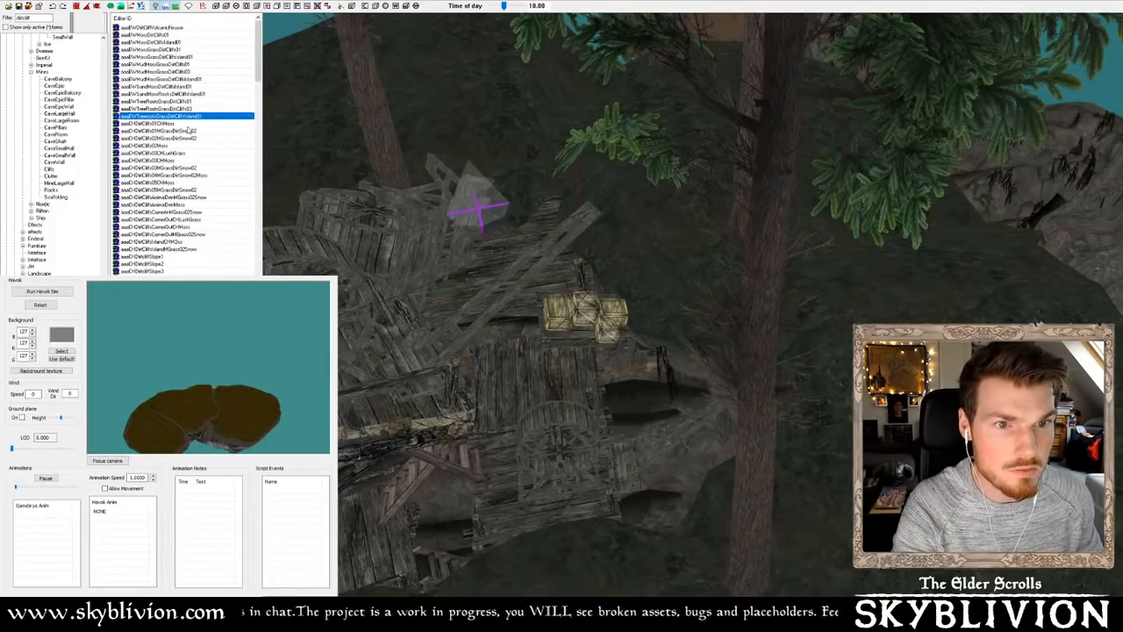
key("Up")
key("Up")
key("Up")
key("Up")
key("Up")
key("Up")
key("Up")
key("Up")
key("Up")
key("Up")
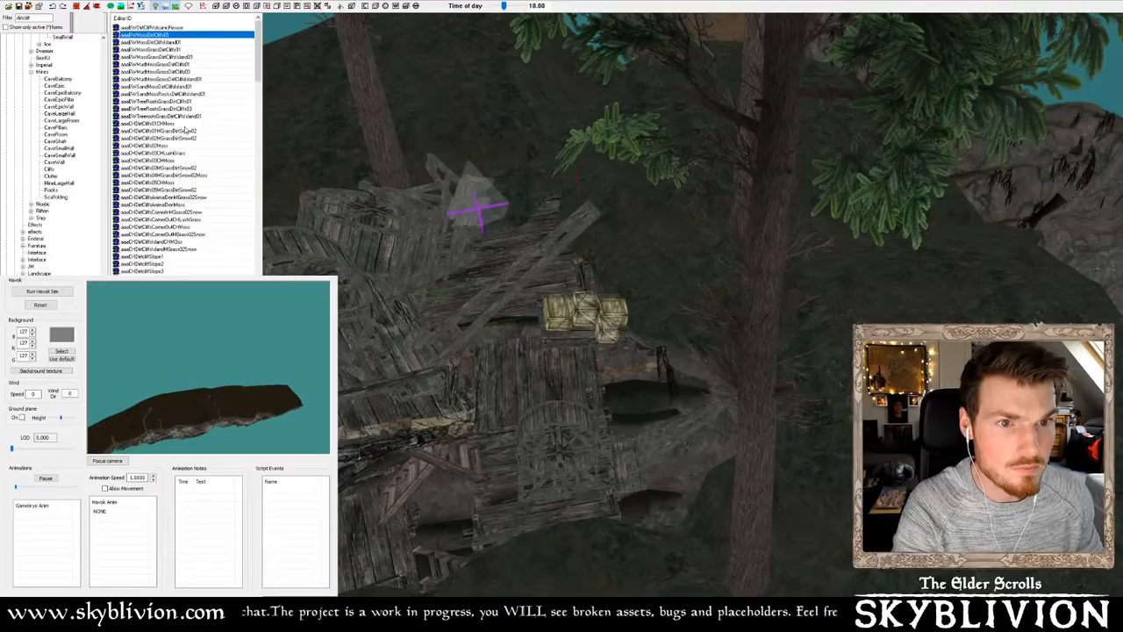
Preview the CH dirt cliff, corner, island and slope variants and focus the preview camera on a grassy cliff island
key("Down")
left_click(185, 129)
key("Down")
key("Down")
key("Down")
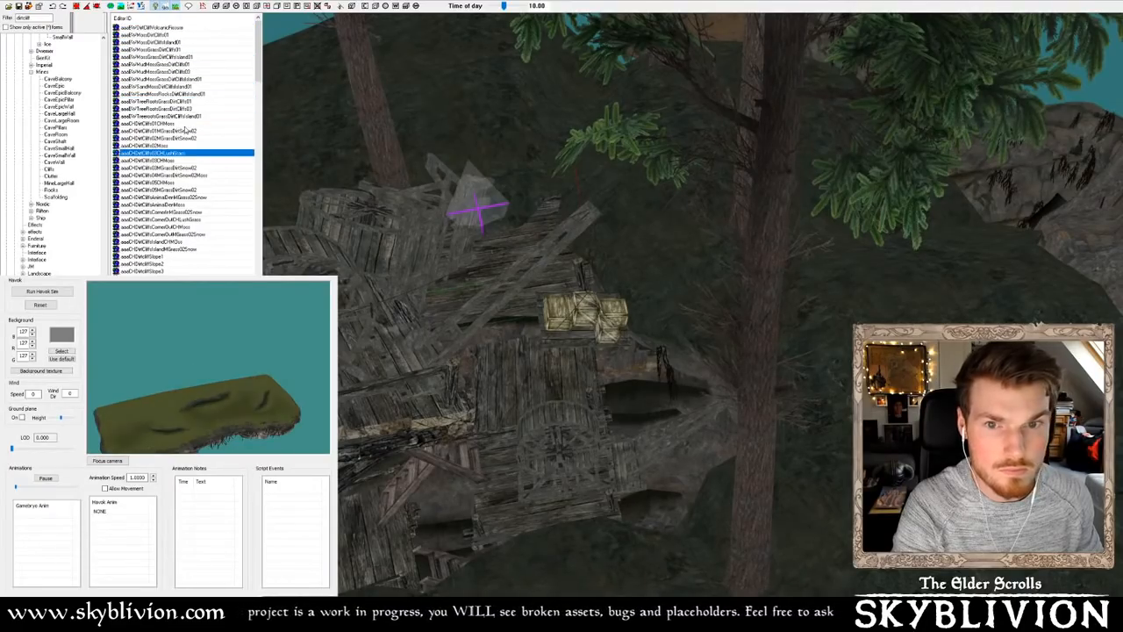
key("Down")
key("Down")
key("Down")
key("Down")
key("Down")
key("Down")
key("Down")
key("Down")
key("Down")
key("Down")
key("Down")
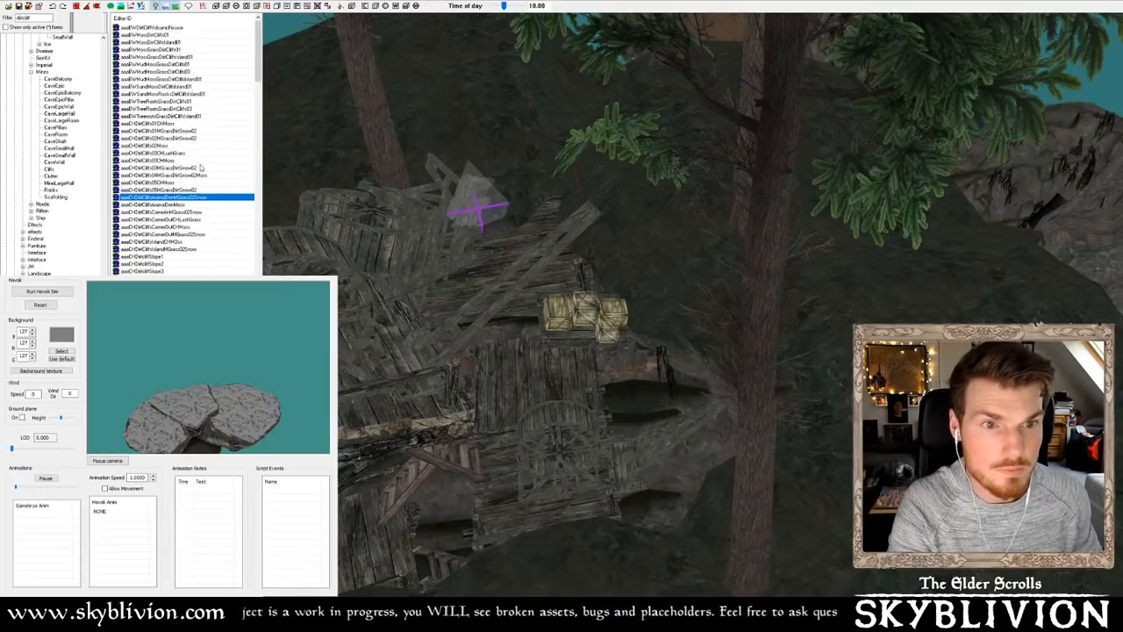
key("Down")
key("Down")
key("Down")
key("Down")
key("Down")
key("Down")
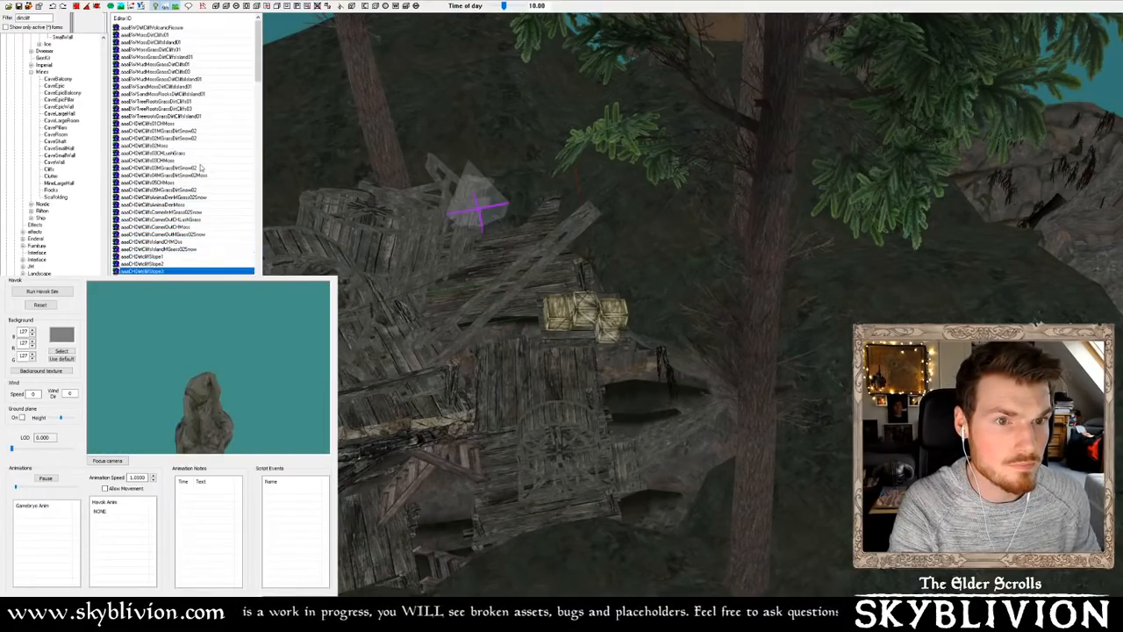
key("Down")
key("Down")
key("Down")
key("Down")
key("Down")
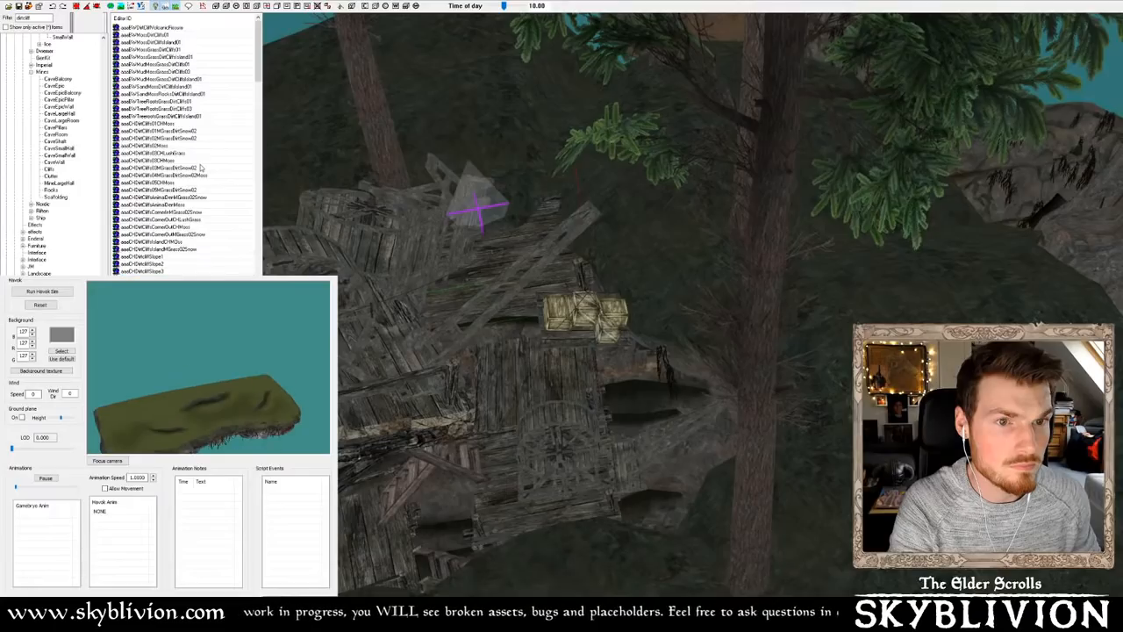
key("Down")
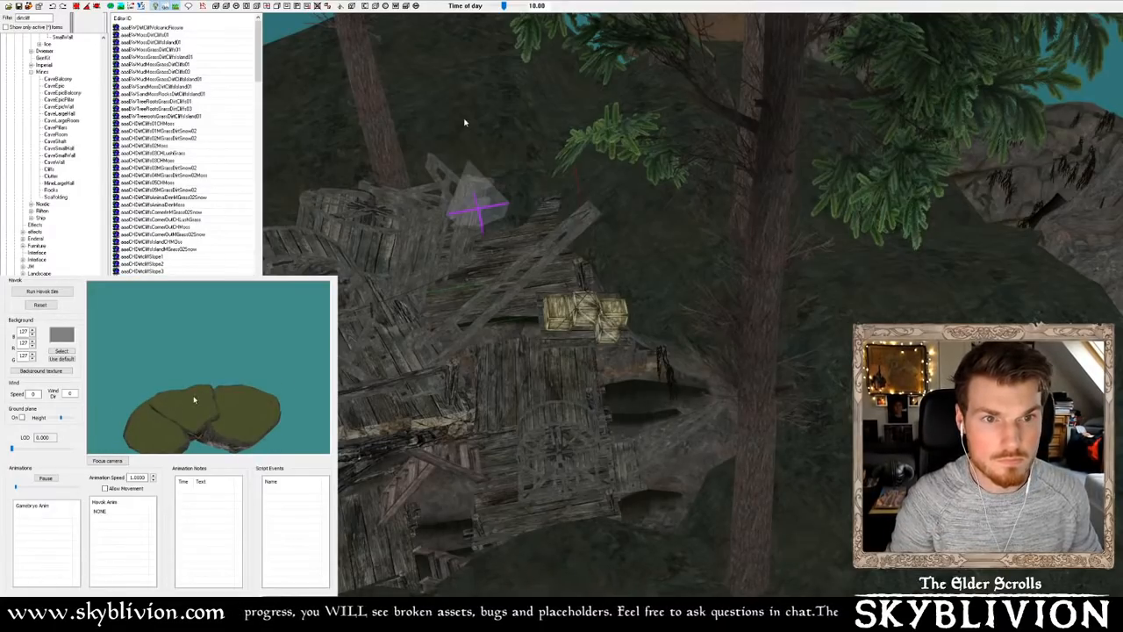
left_click(113, 462)
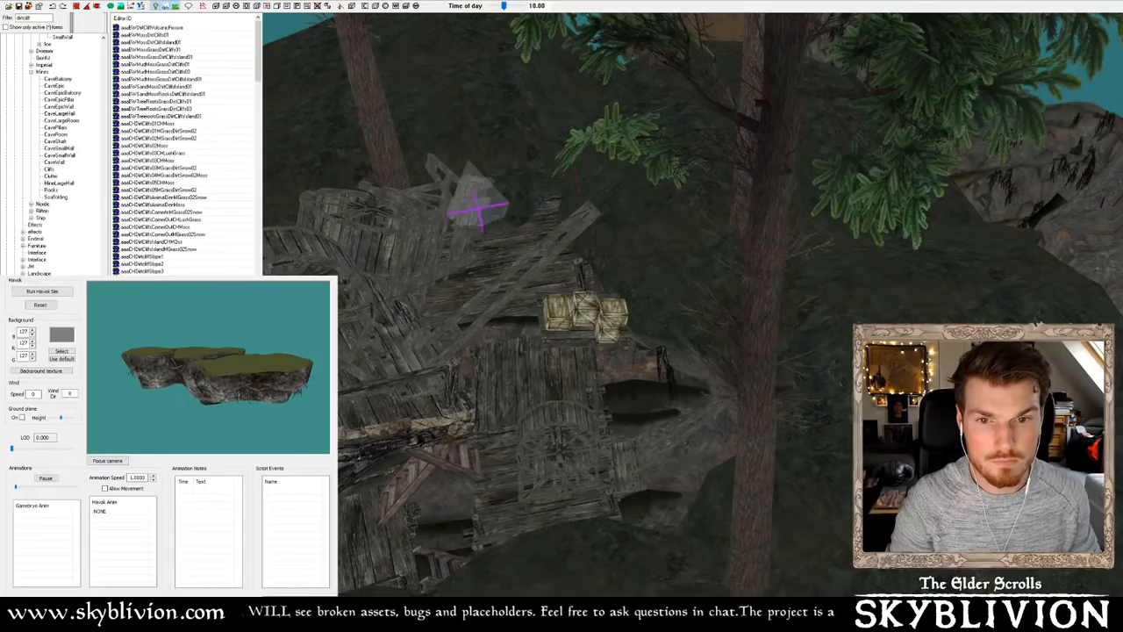
Try the grassy dirt cliff island beside the scaffolding above the mine opening, check it from below, and delete it
scroll(709, 350, "down", 6)
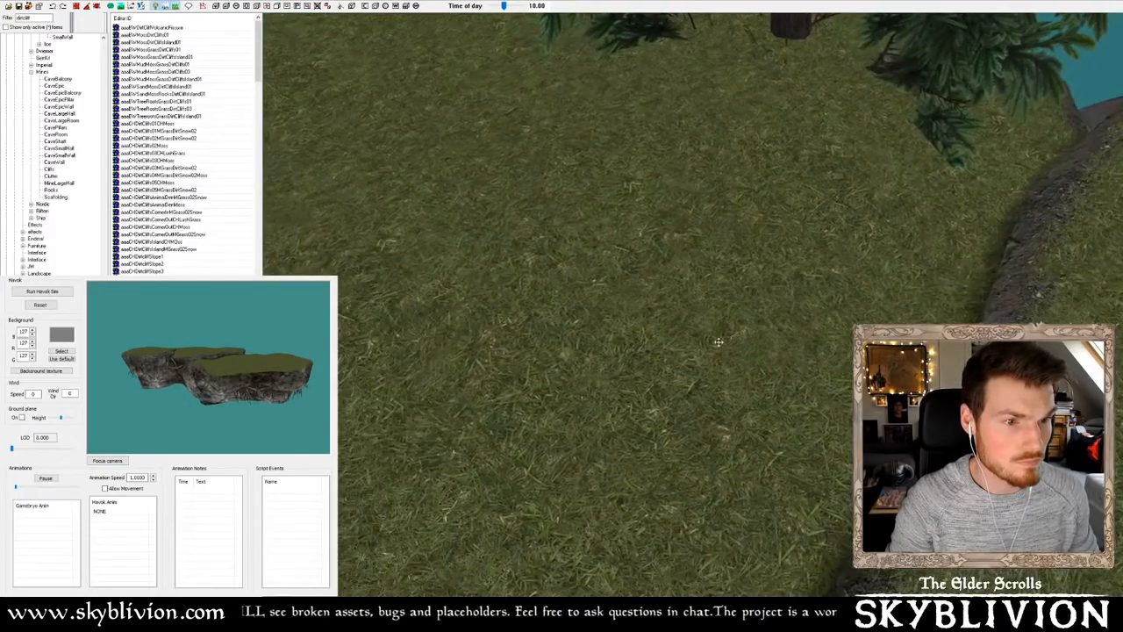
scroll(712, 209, "up", 2)
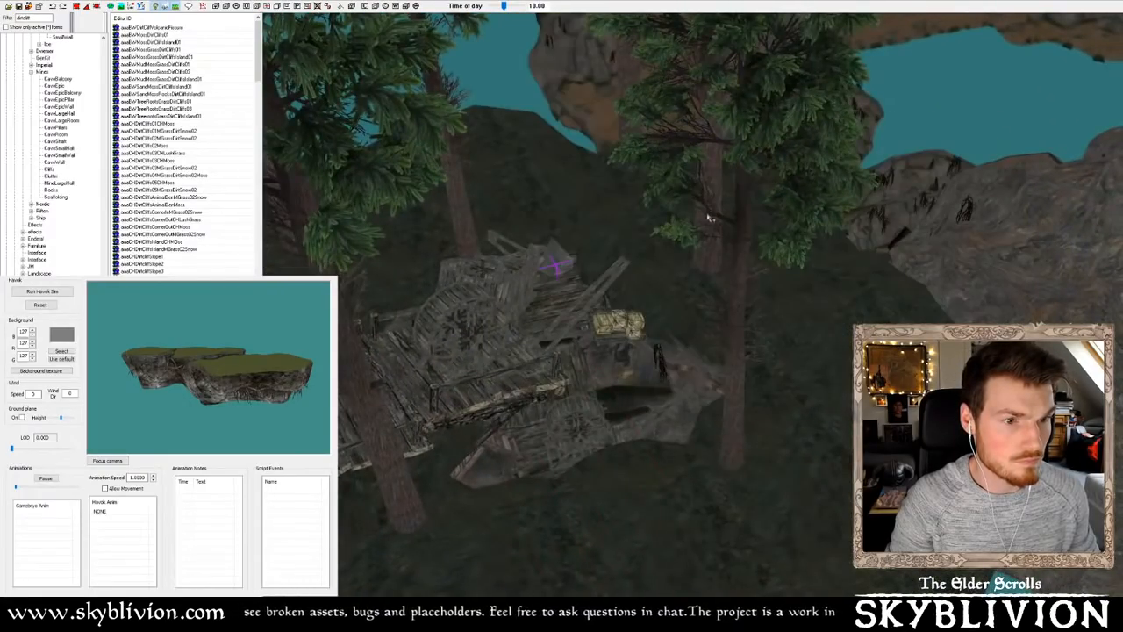
scroll(710, 215, "down", 4)
scroll(706, 224, "up", 3)
scroll(693, 239, "down", 2)
left_click_drag(694, 257, 786, 309)
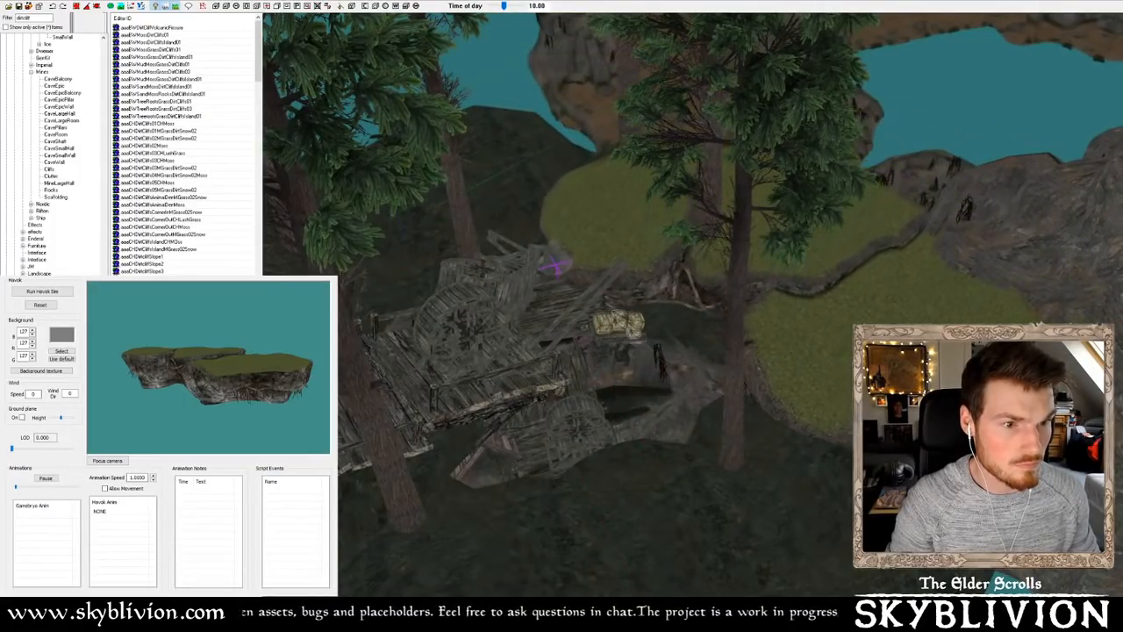
scroll(793, 380, "up", 8)
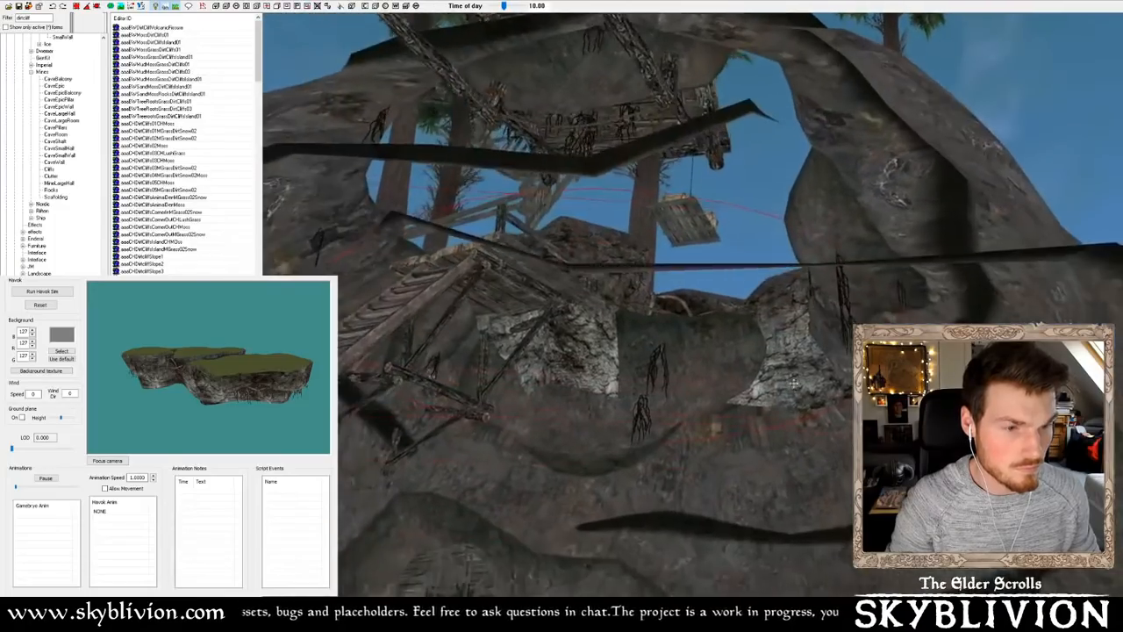
scroll(793, 380, "up", 5)
left_click_drag(793, 381, 808, 412)
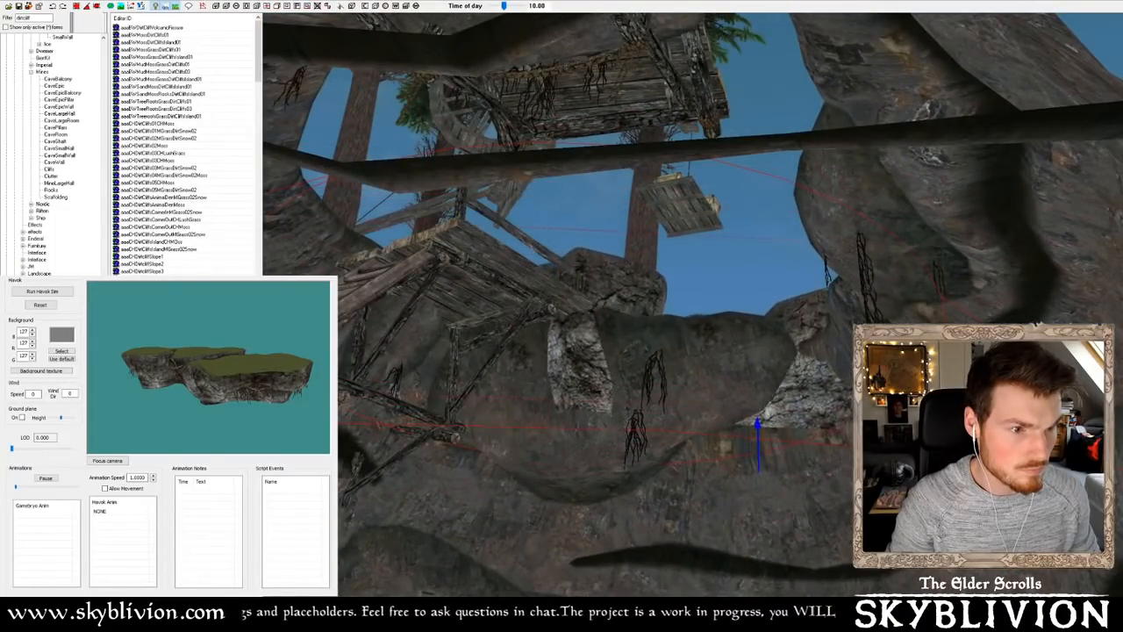
scroll(796, 365, "down", 8)
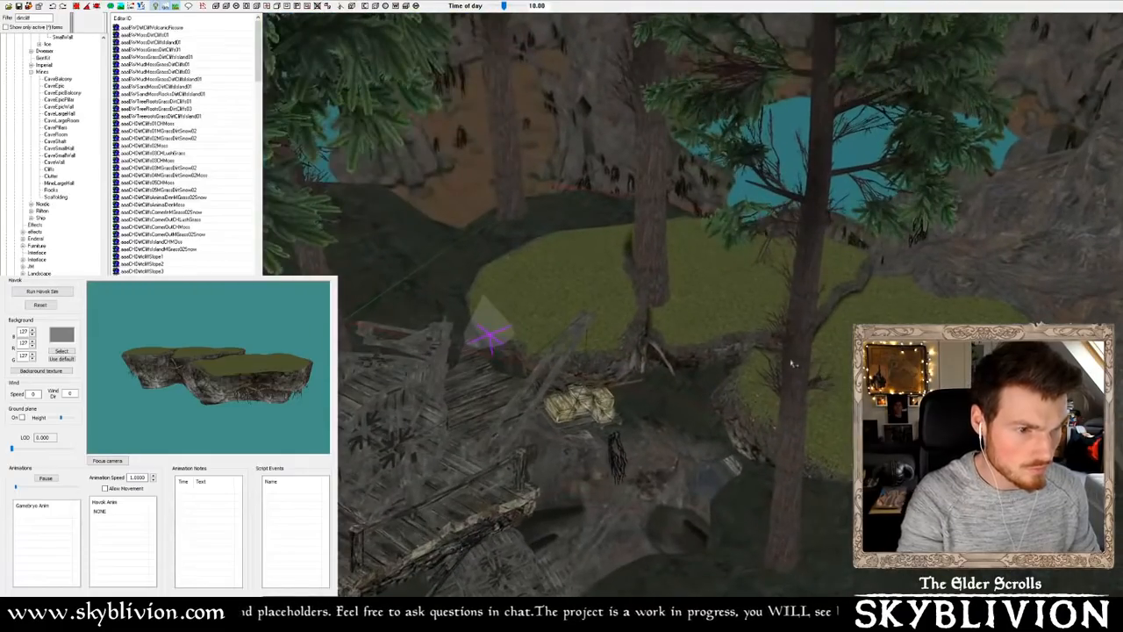
key("Delete")
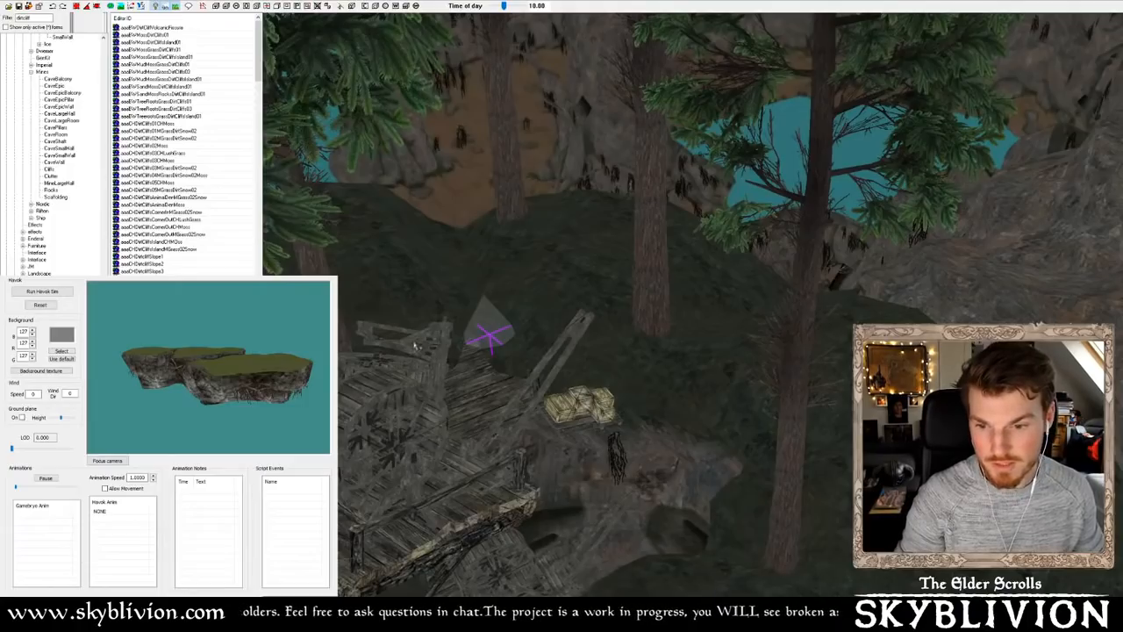
Review the ground around the opening and preview the remaining CH, GC and GF dirt cliff models for a larger piece
middle_click_drag(415, 332, 556, 342)
scroll(592, 342, "up", 4)
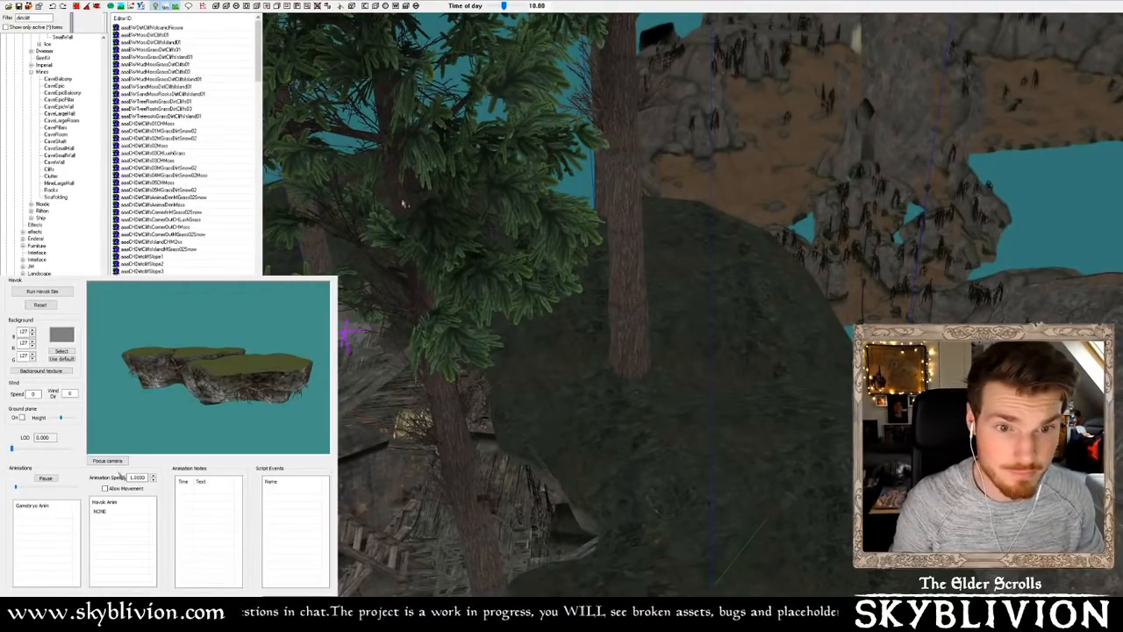
mouse_move(469, 225)
middle_mouse_down()
mouse_move(514, 231)
mouse_move(496, 221)
middle_mouse_up()
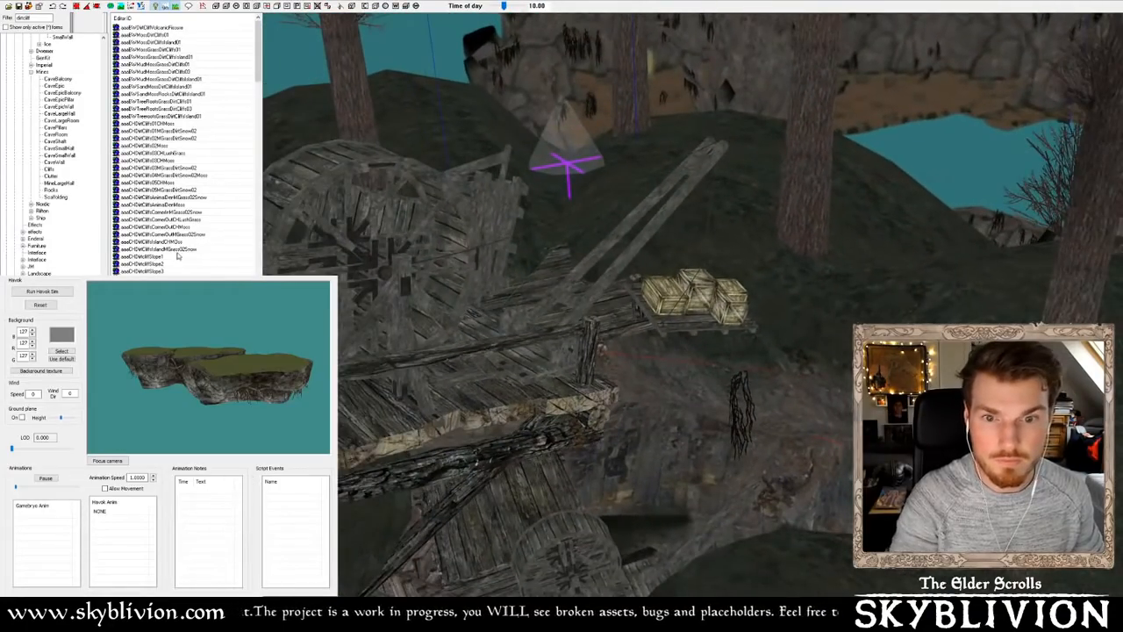
key("Down")
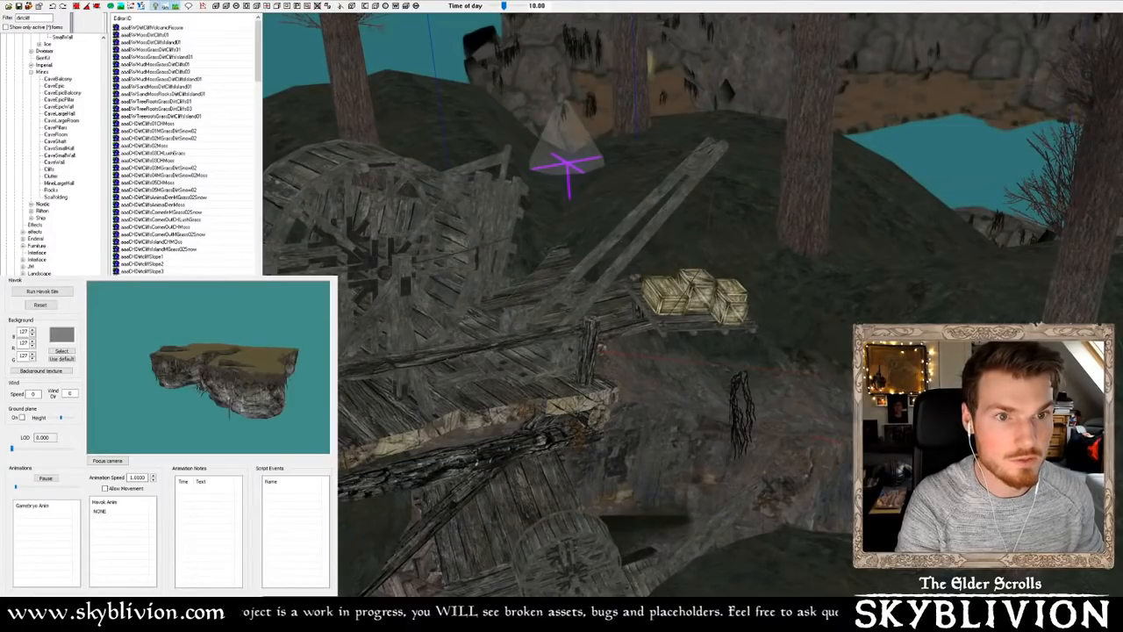
key("Down")
key("Down")
key("Down")
key("Down")
key("Down")
key("Down")
key("Down")
key("Down")
key("Down")
key("Down")
key("Down")
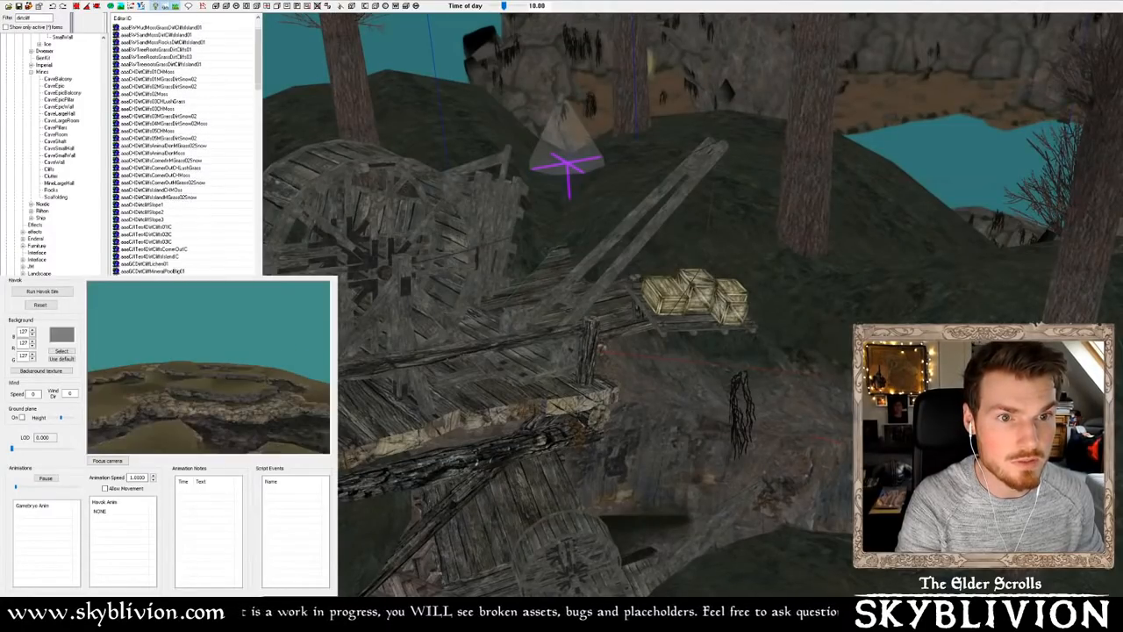
key("Down")
key("Down")
key("Down")
key("Down")
key("Down")
key("Down")
key("Down")
key("Down")
key("Down")
key("Down")
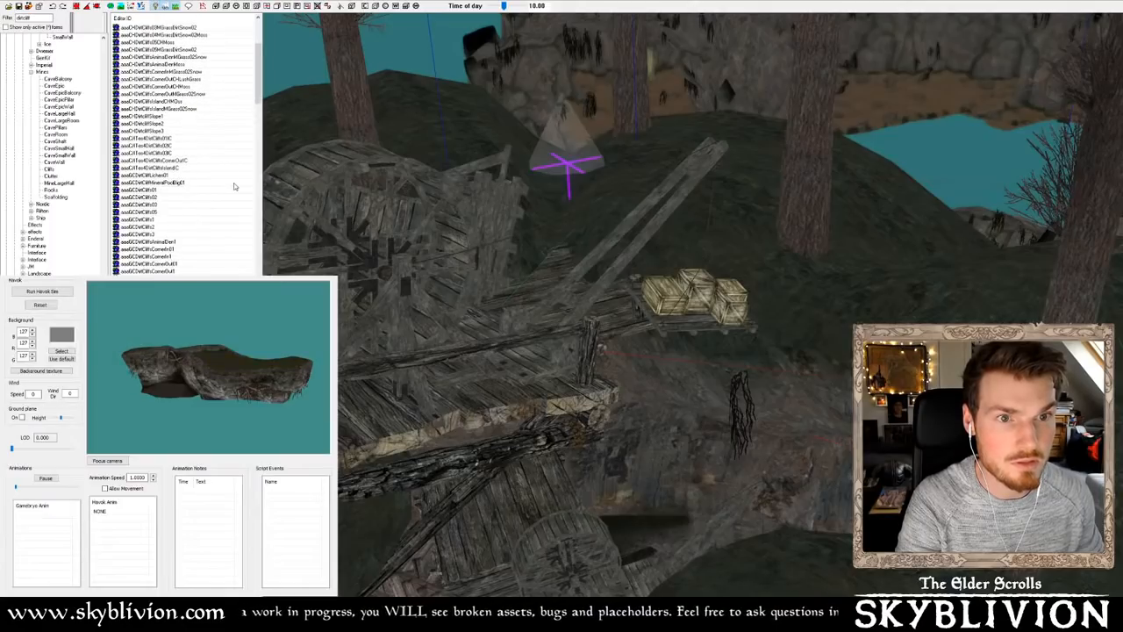
key("Down")
key("Down")
key("Down")
key("Down")
key("Down")
key("Down")
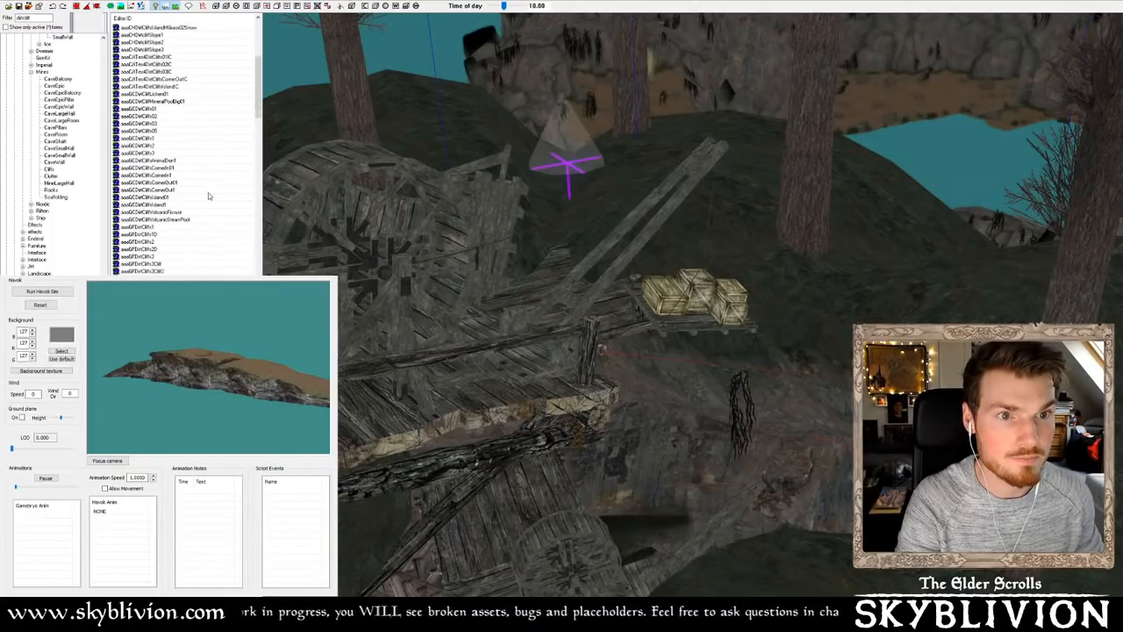
key("Down")
key("Down")
key("Down")
key("Down")
key("Down")
key("Down")
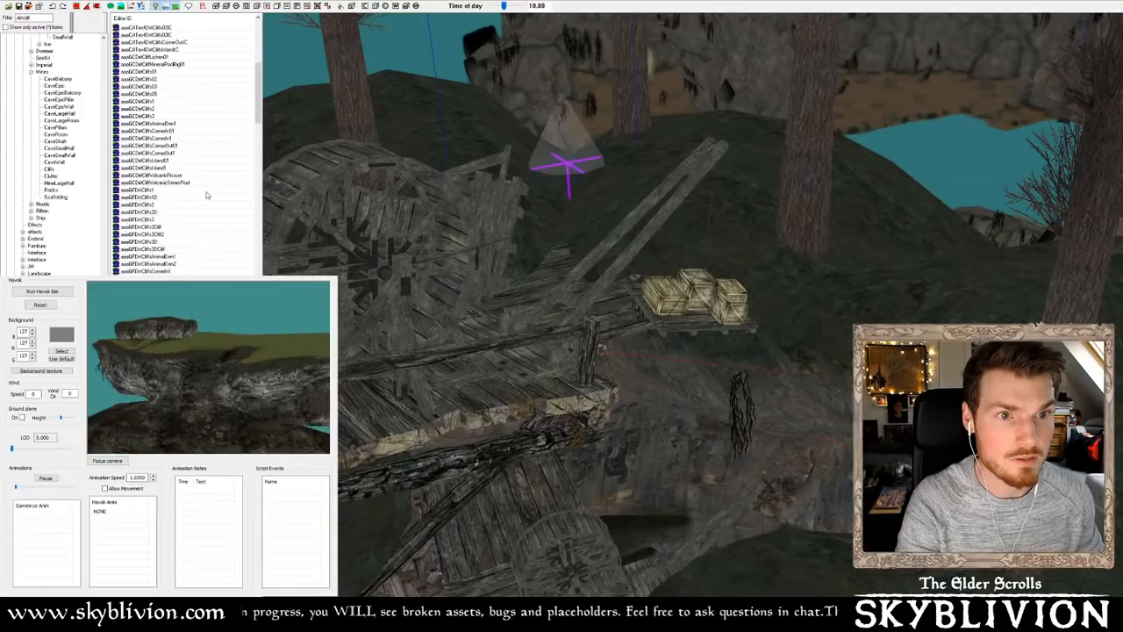
Place a large grass-topped GF dirt cliff around the scaffolding opening and check its fit from above and inside the mine
left_click_drag(230, 391, 178, 472)
left_click_drag(601, 350, 607, 405)
right_click_drag(868, 317, 871, 317)
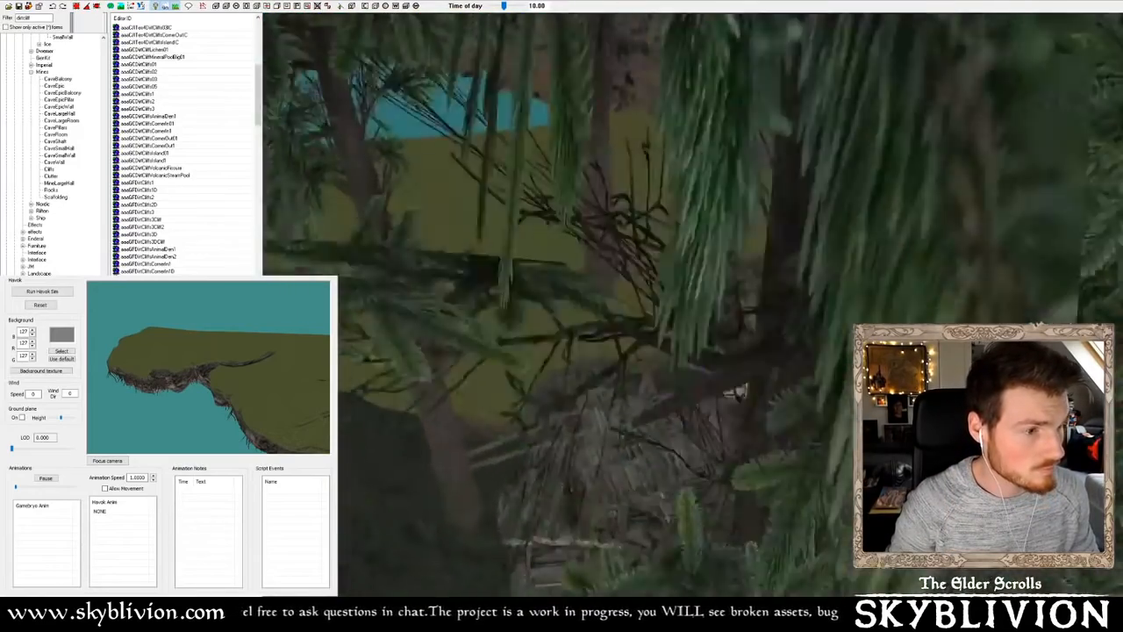
middle_click_drag(741, 307, 614, 303, "shift")
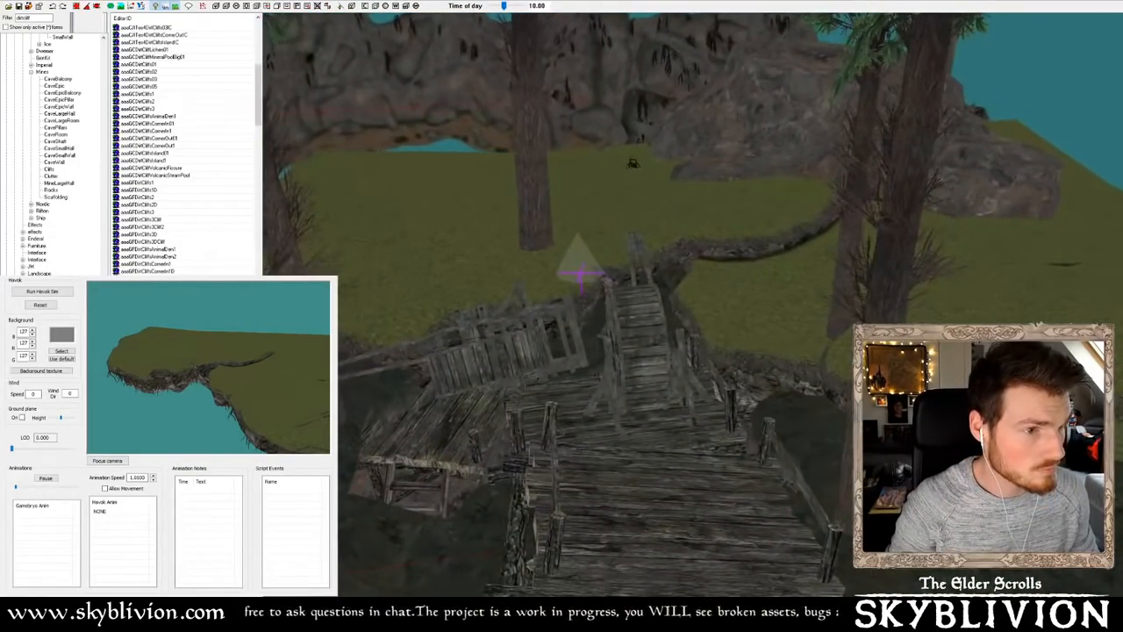
middle_click_drag(633, 163, 586, 291, "shift")
middle_click_drag(880, 266, 839, 287, "shift")
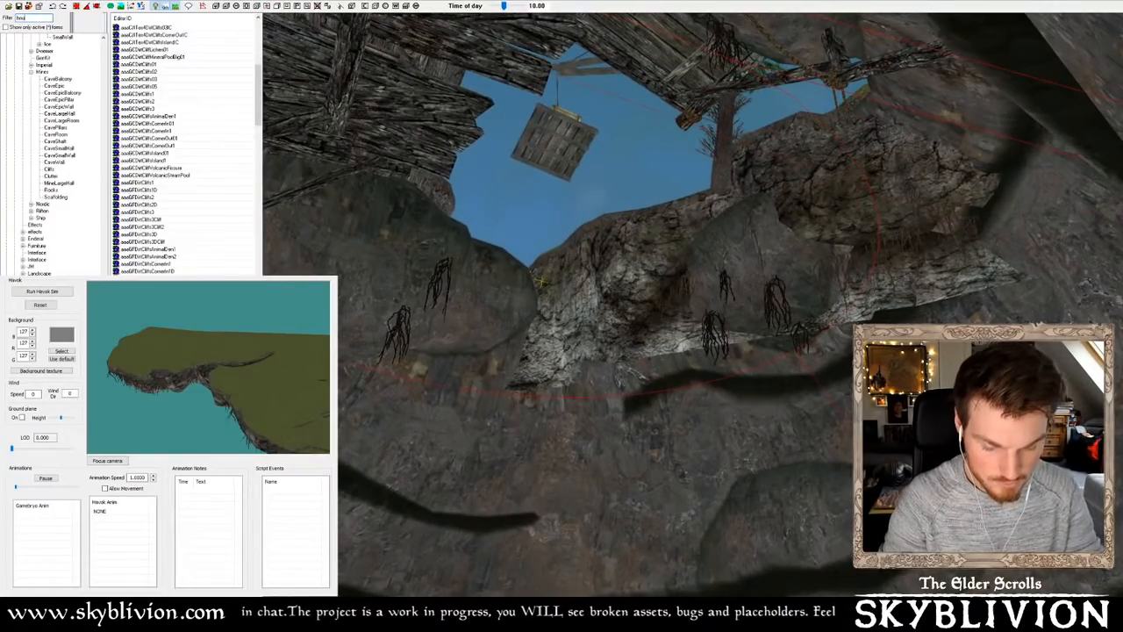
Filter the object list for "boulder" and preview the BW and GC cave boulder models
scroll(167, 49, "up", 8)
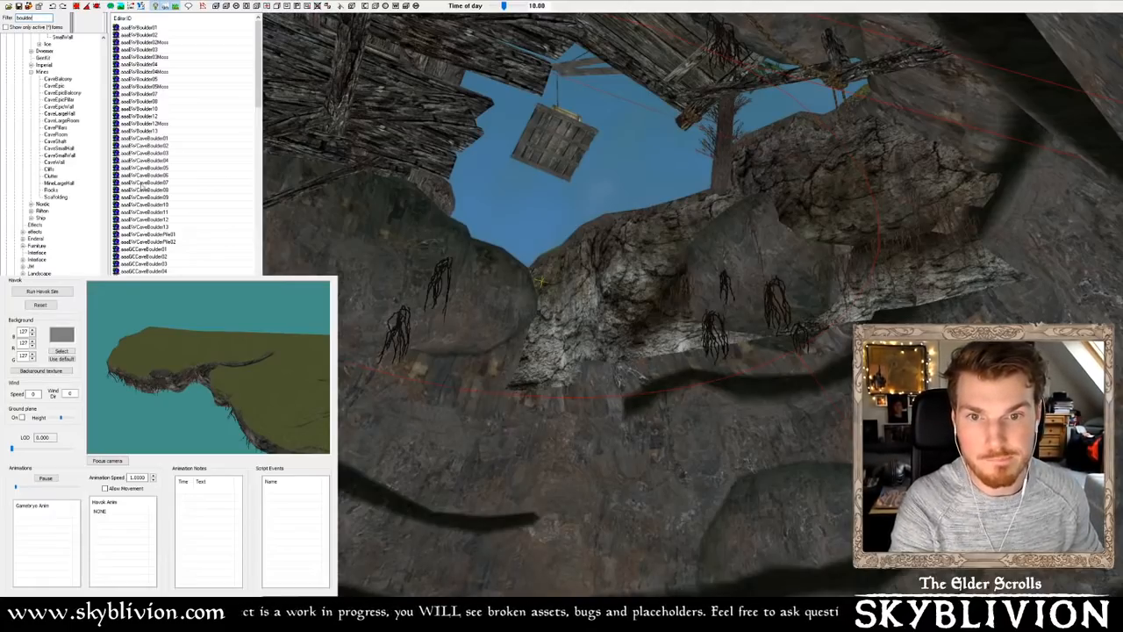
left_click(156, 35)
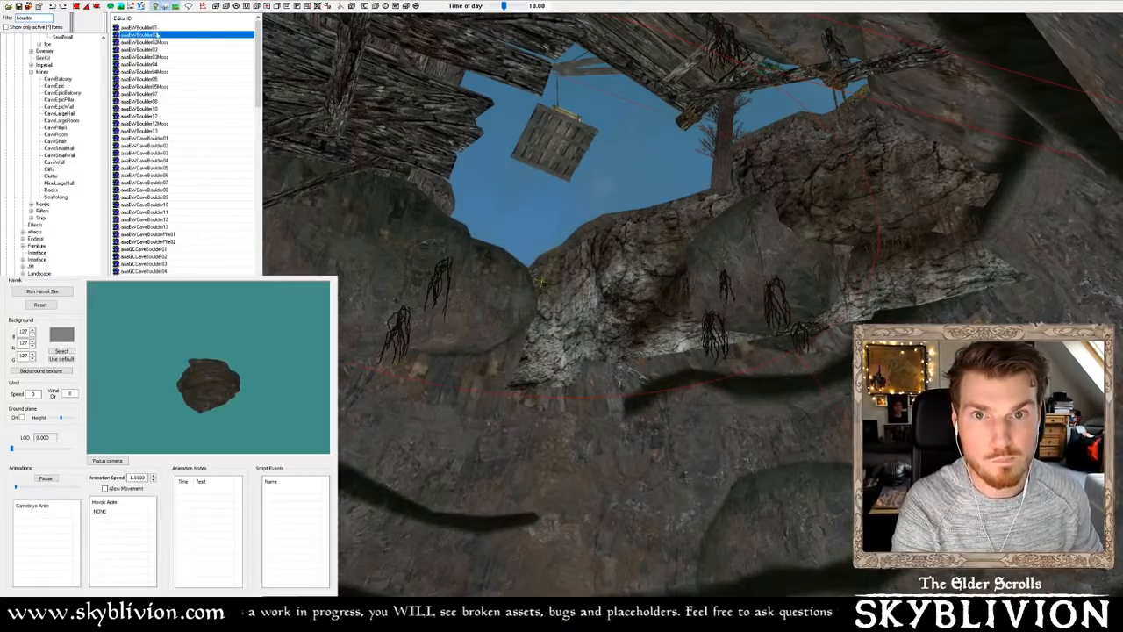
left_click(163, 146)
scroll(167, 158, "down", 5)
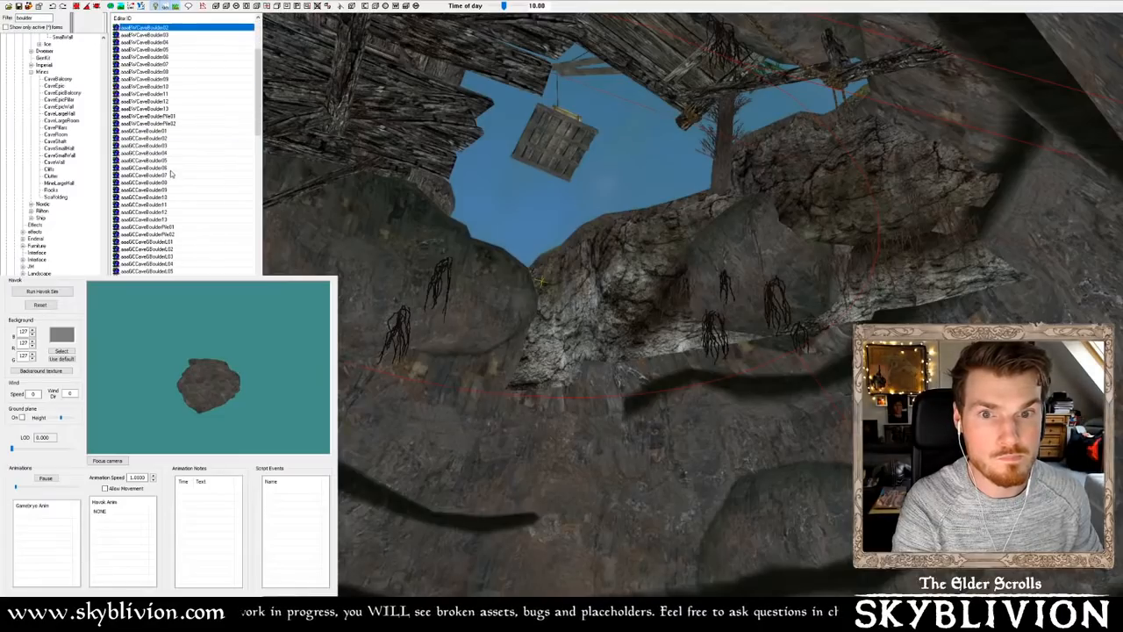
left_click(169, 170)
left_click(165, 194)
scroll(162, 160, "down", 6)
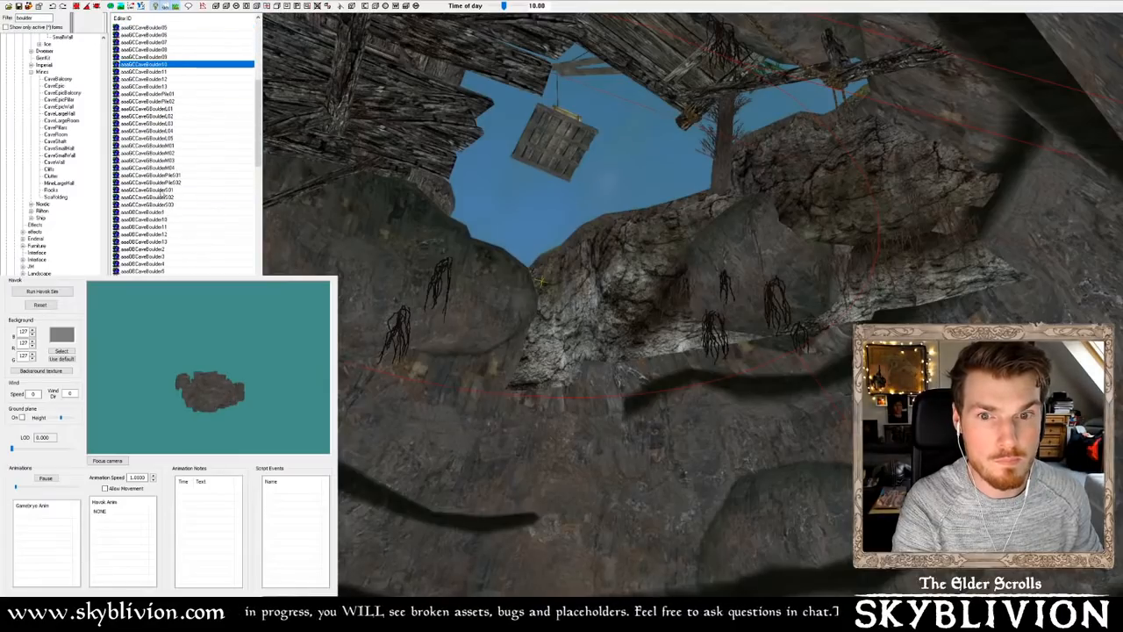
left_click(158, 154)
left_click(160, 117)
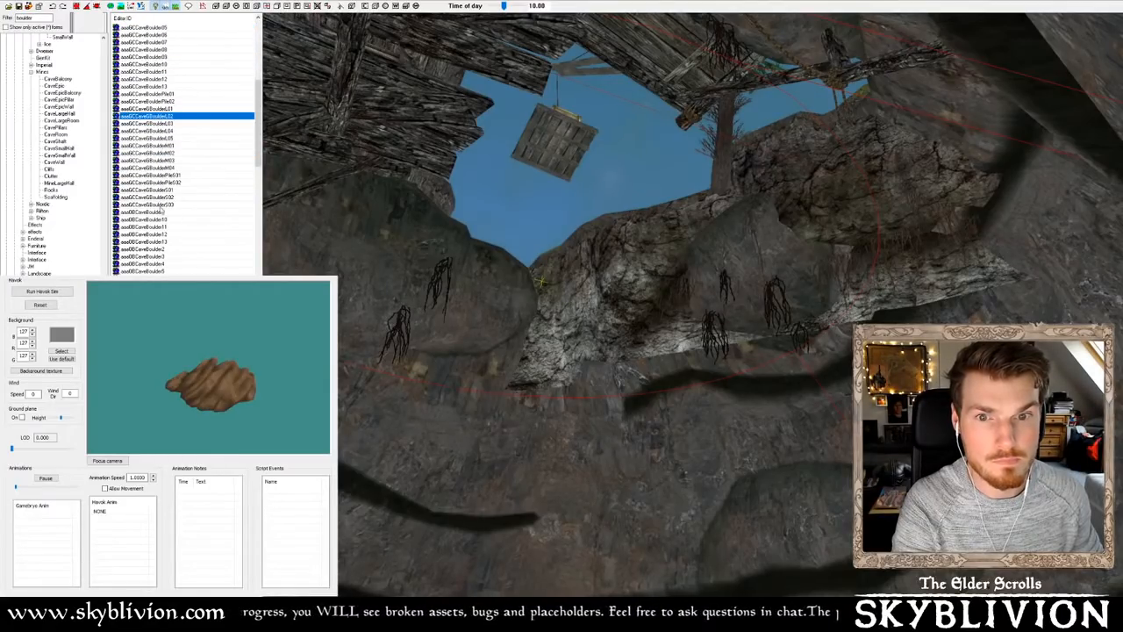
Preview the aaaRegCaveBoulder01 to aaaRegCaveBoulder04 models as candidates for covering the mine wall below the opening
scroll(161, 207, "down", 10)
left_click(157, 93)
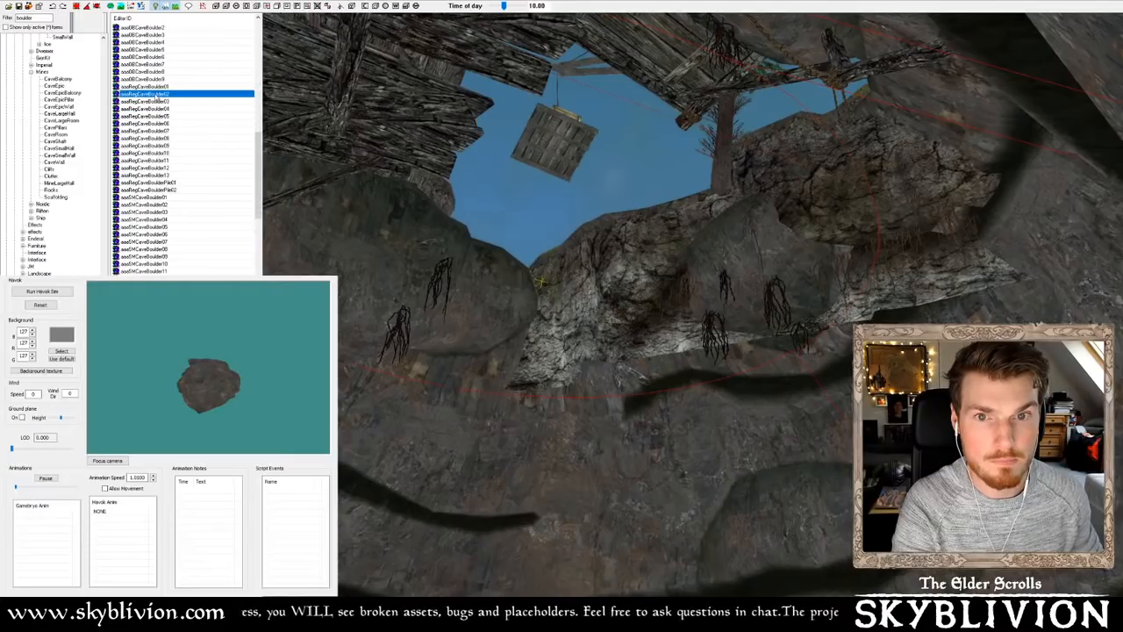
left_click_drag(156, 94, 174, 92)
left_click(605, 439)
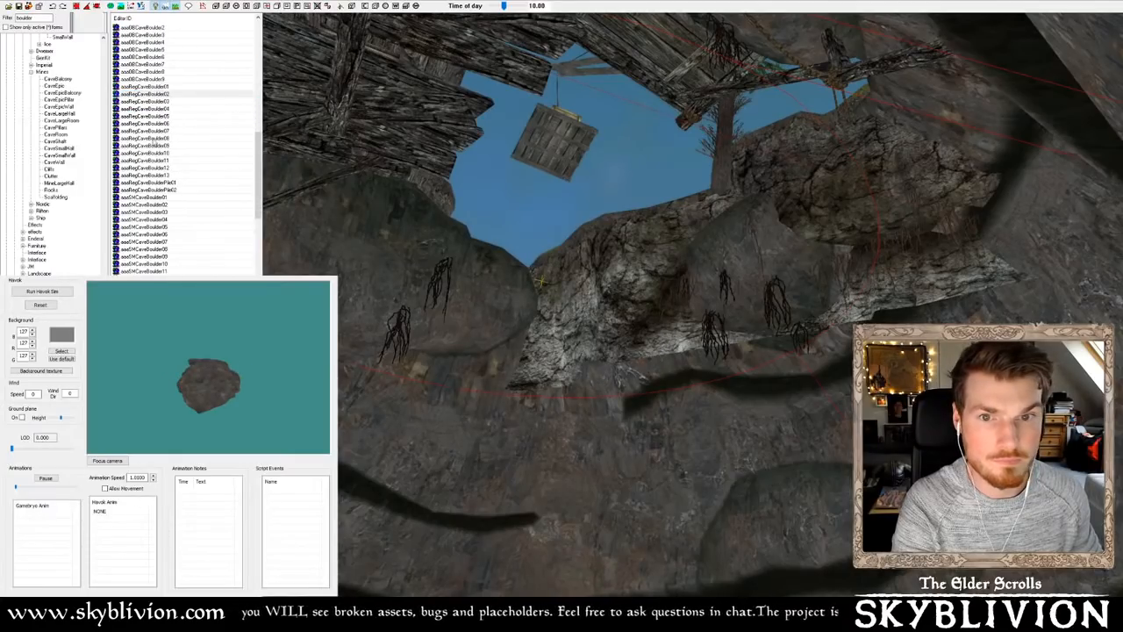
left_click(159, 87)
left_click(107, 461)
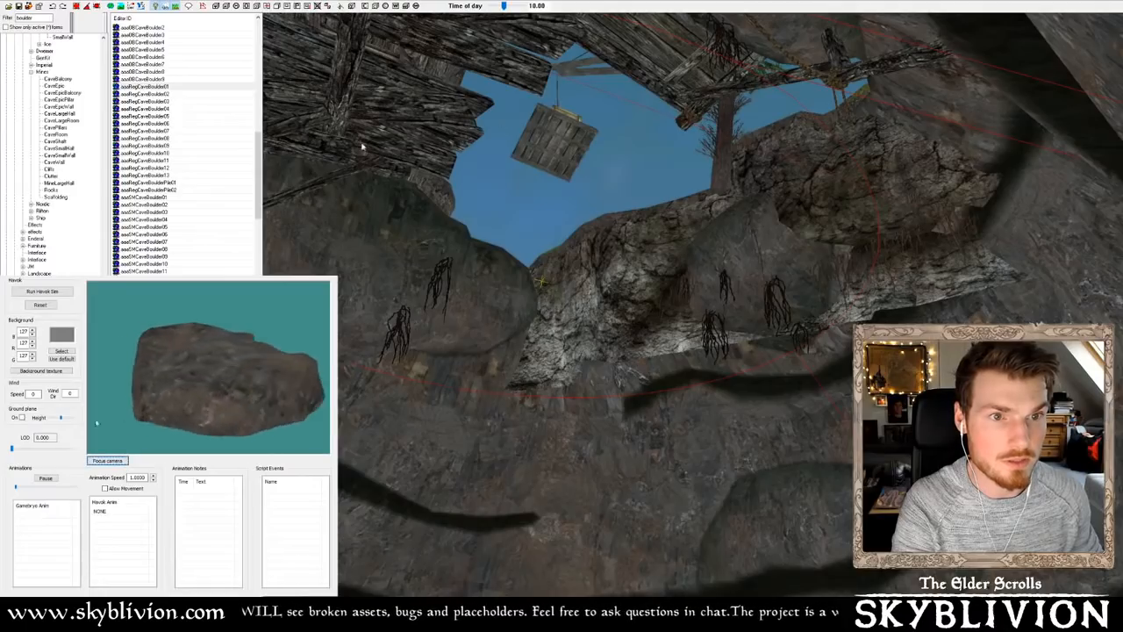
left_click(168, 95)
left_click_drag(105, 412, 153, 433)
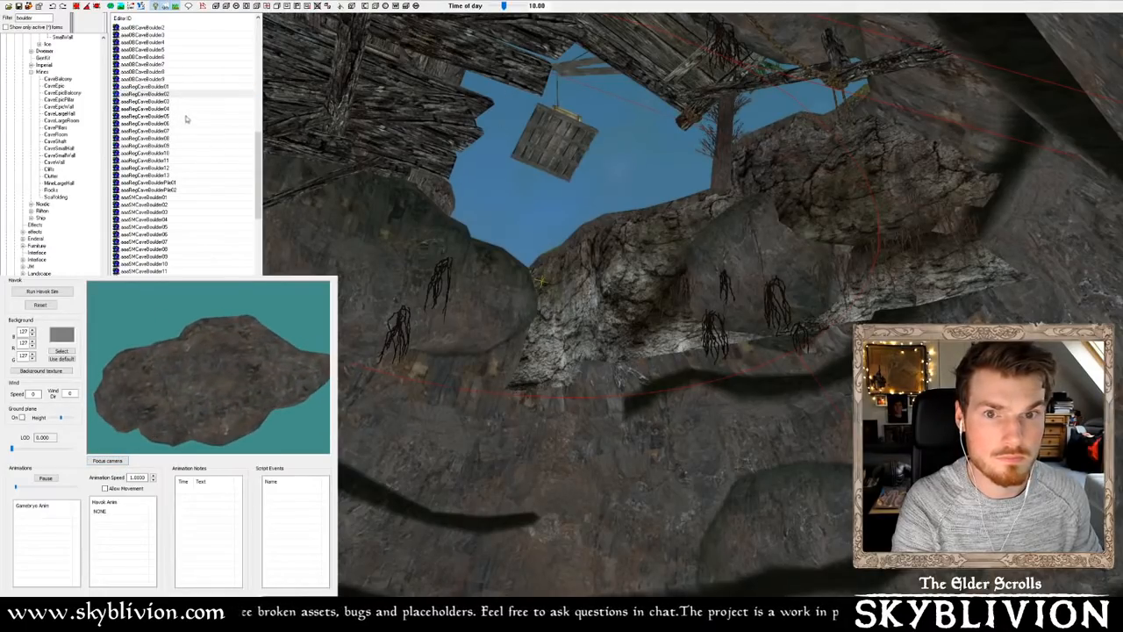
left_click(170, 102)
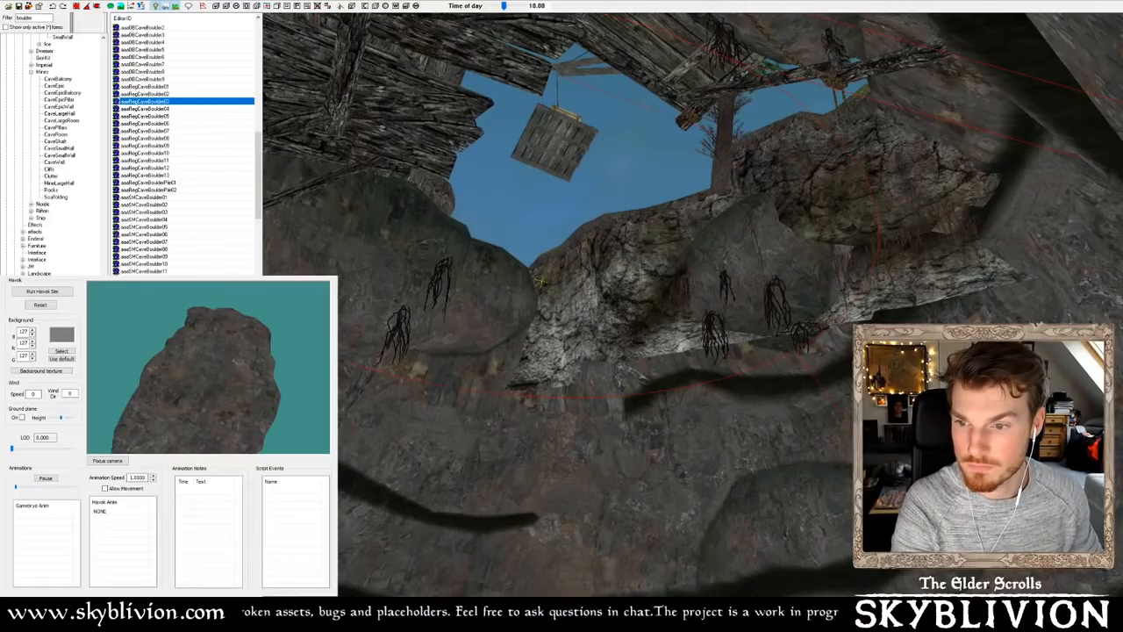
left_click(541, 281)
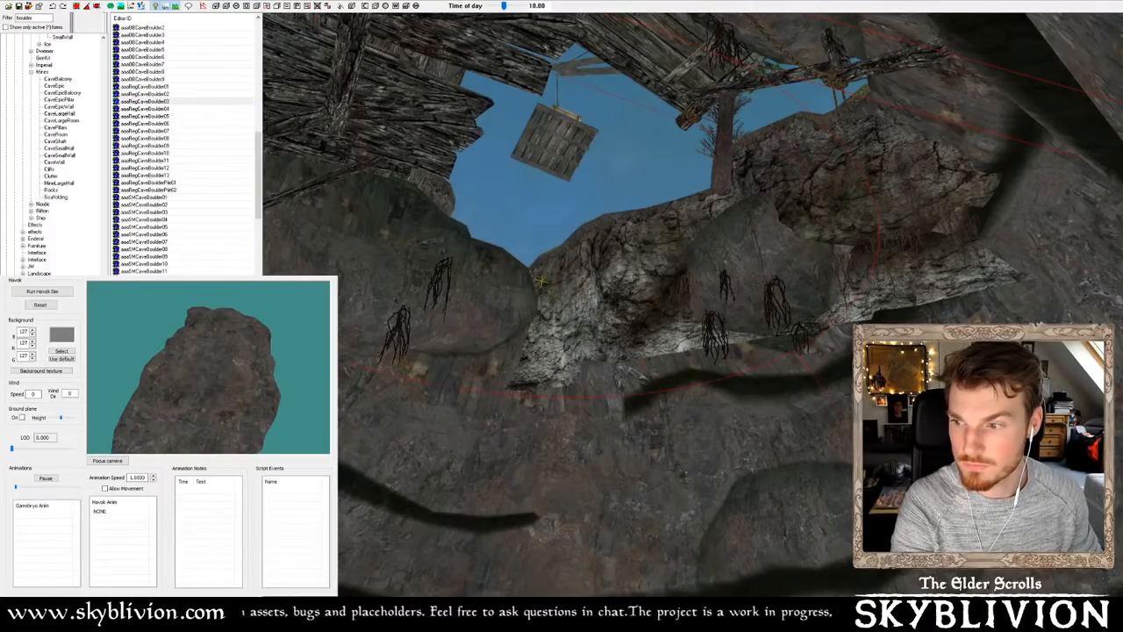
left_click(145, 109)
left_click_drag(202, 369, 200, 412)
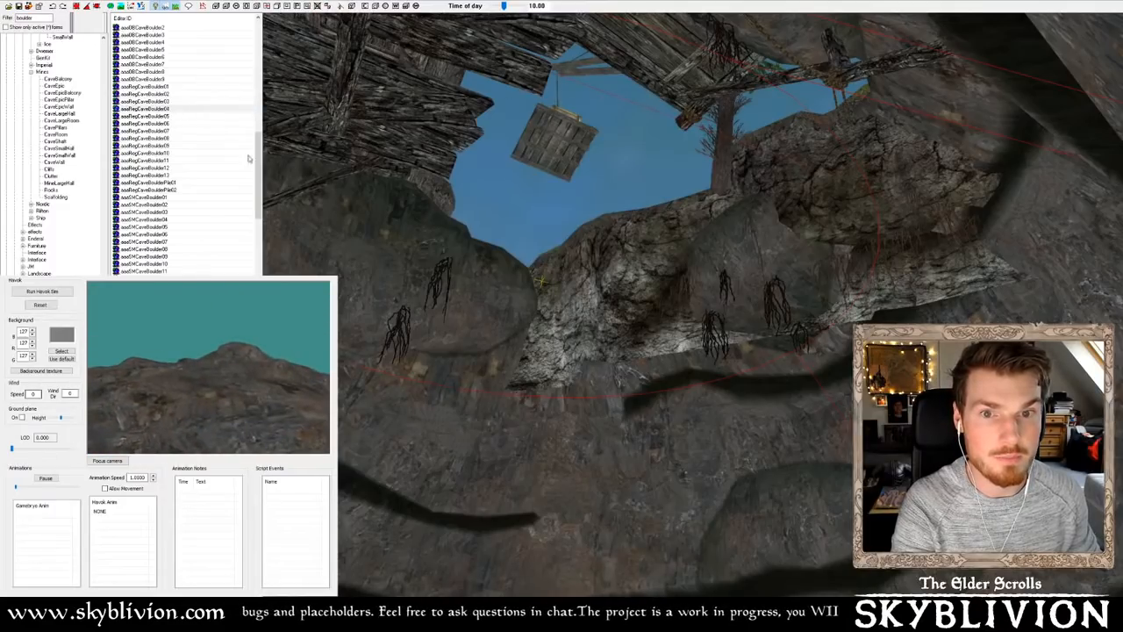
Place aaaRegCaveBoulder04 in the mine wall below the grassy cliff, then rotate and shift it to cover the cliff's underside
left_click_drag(167, 112, 538, 363)
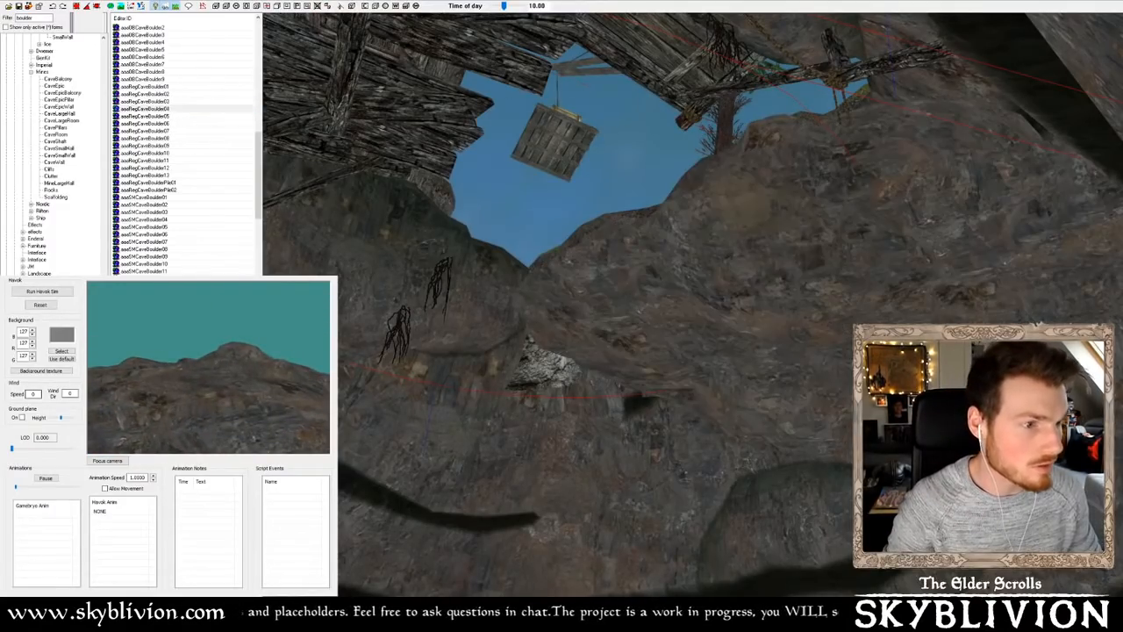
left_click_drag(605, 263, 609, 386)
right_click_drag(610, 386, 701, 386)
middle_click_drag(715, 353, 828, 394, "shift")
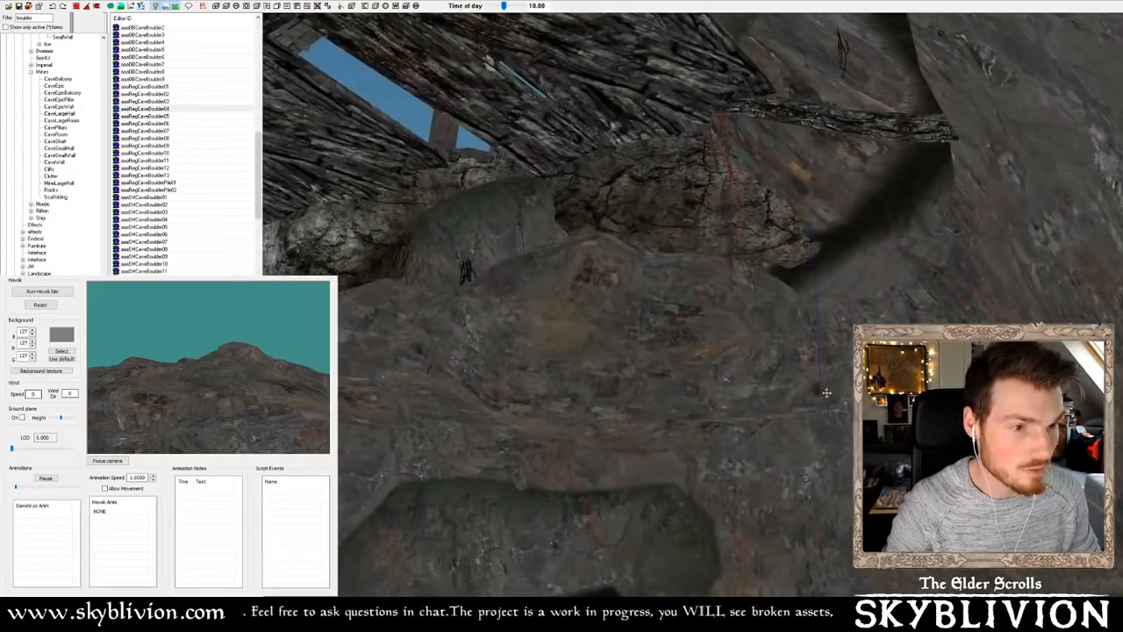
middle_click_drag(744, 384, 672, 417, "shift")
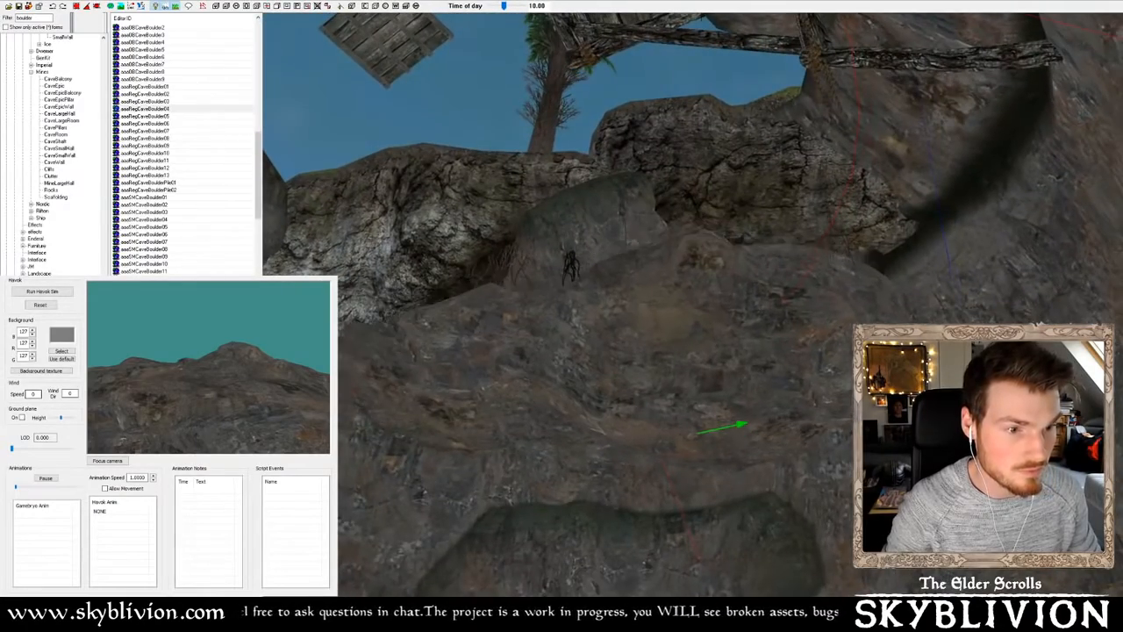
key("c")
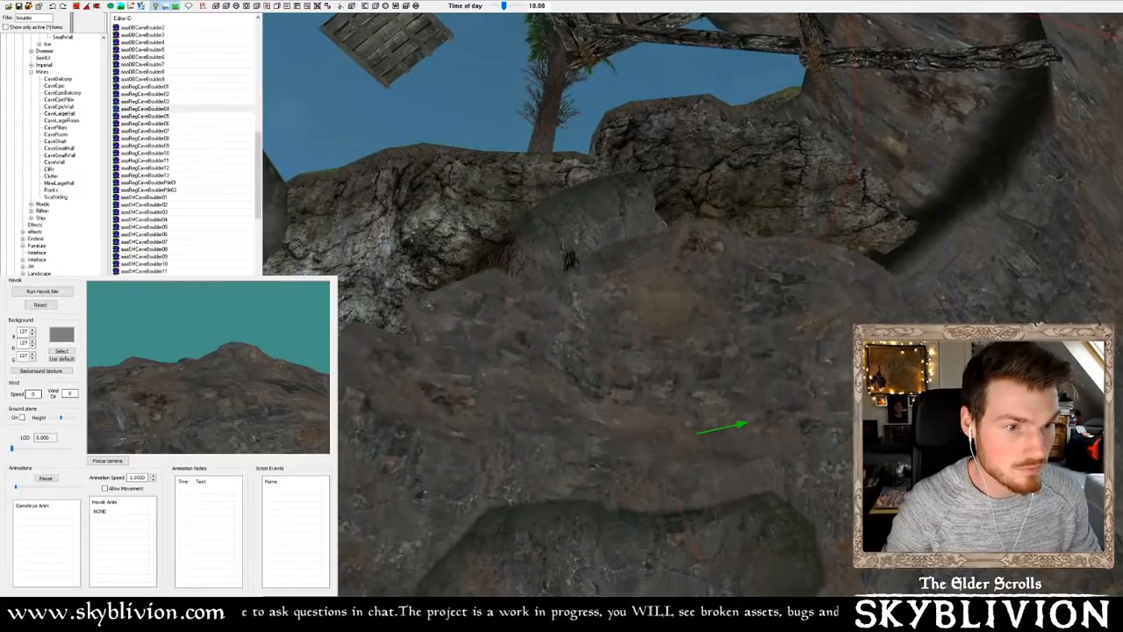
left_click_drag(698, 431, 725, 426)
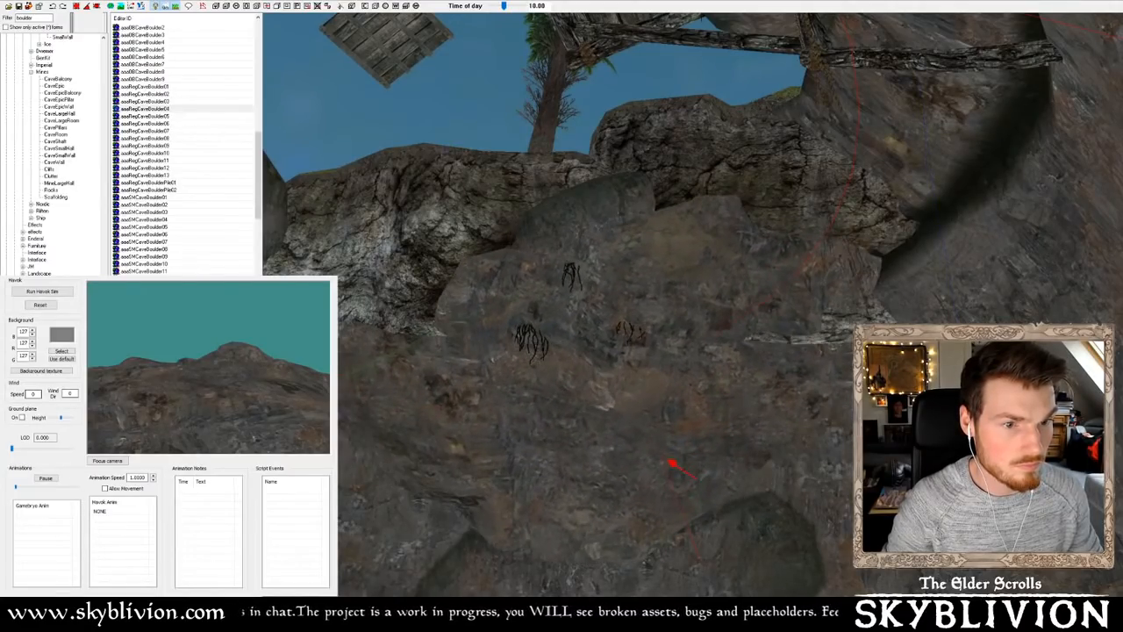
middle_click_drag(667, 289, 668, 265, "shift")
key("z")
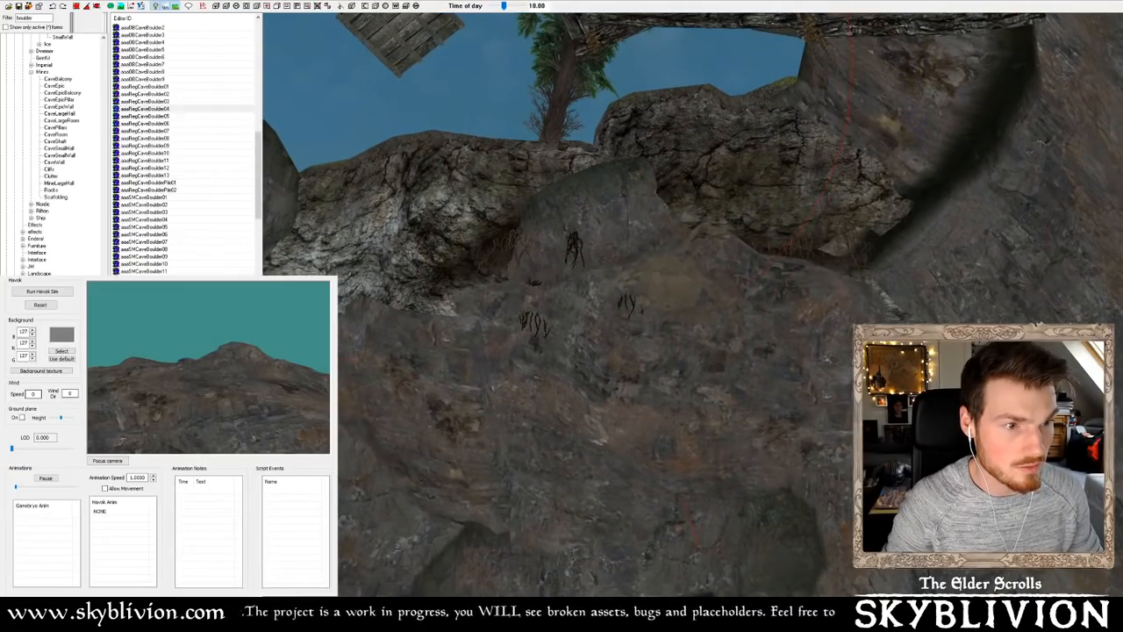
Position another copy of the boulder under the pale hanging cliff rock near the suspended crate and blend it into the wall
middle_click_drag(676, 282, 749, 329, "shift")
middle_click_drag(484, 386, 514, 408, "shift")
mouse_move(513, 408)
left_mouse_down()
mouse_move(530, 417)
mouse_move(512, 416)
left_mouse_up()
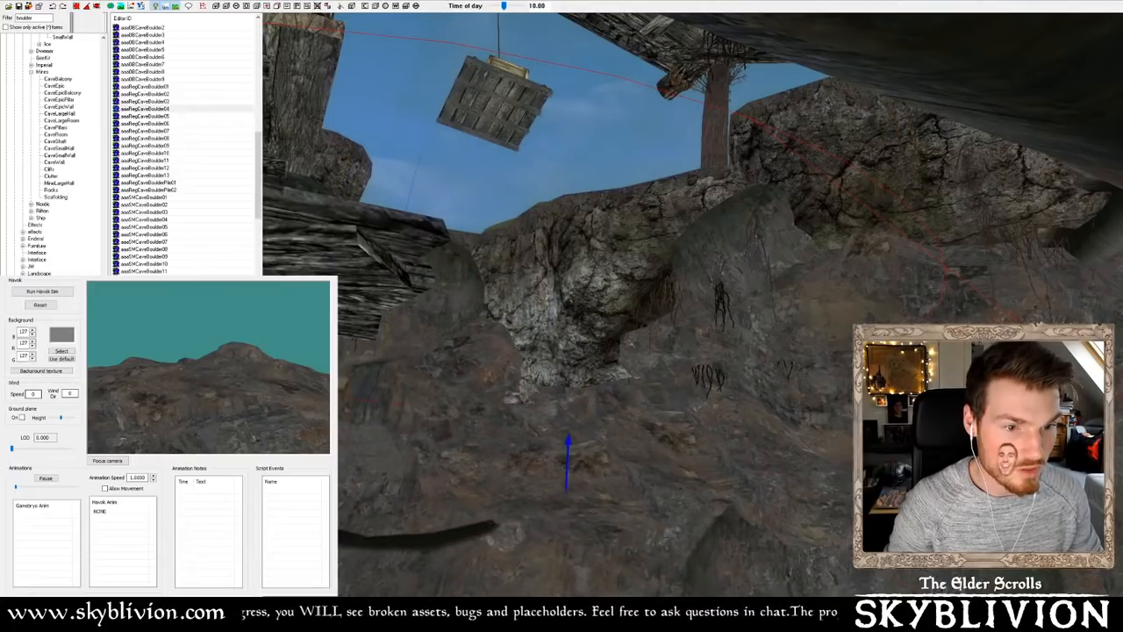
middle_click_drag(512, 416, 549, 361, "shift")
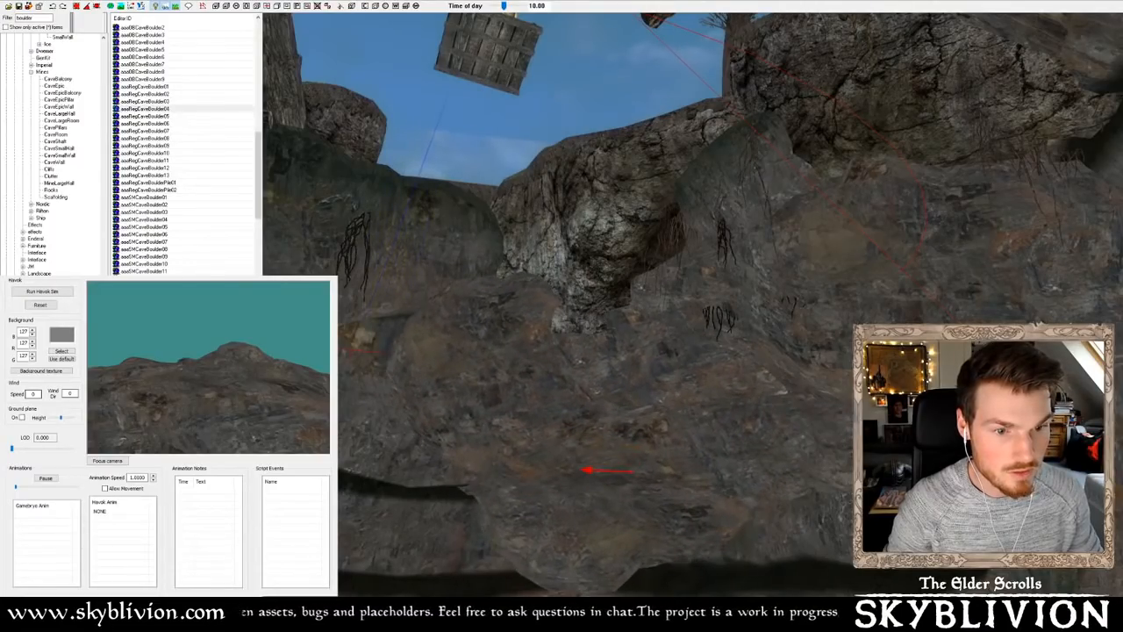
middle_click_drag(565, 350, 570, 340, "shift")
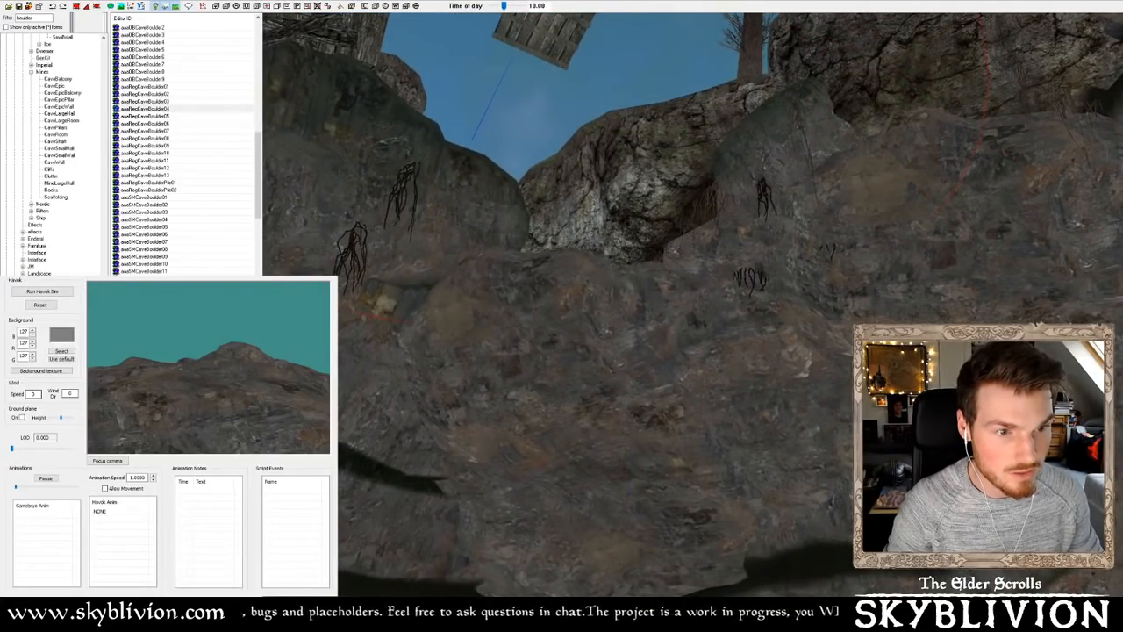
middle_click_drag(575, 355, 583, 420, "shift")
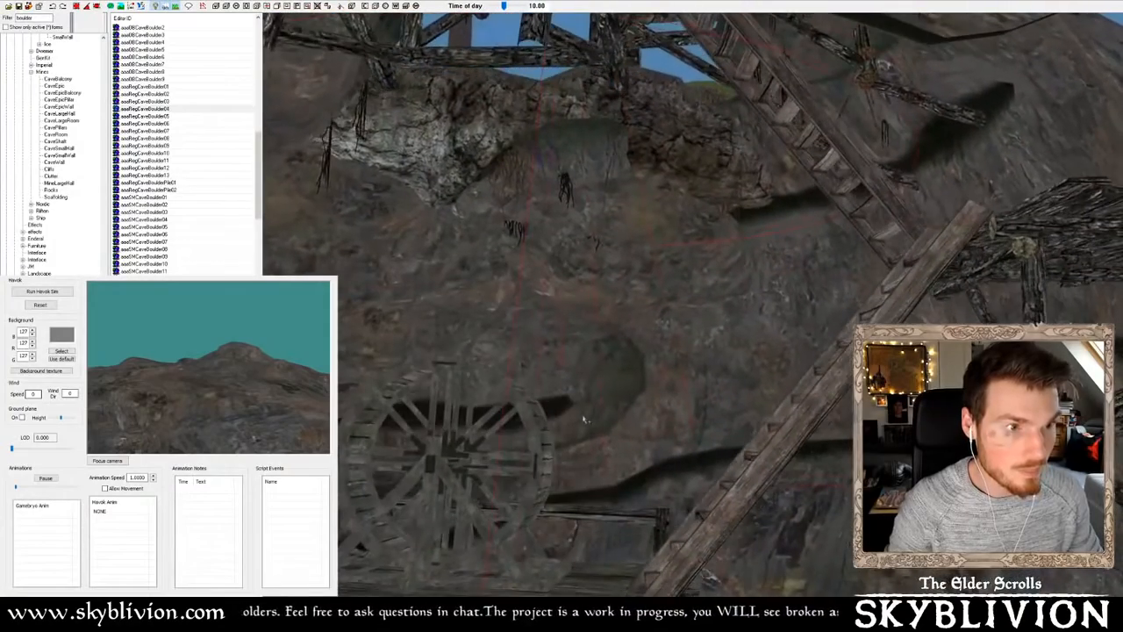
Fit a further boulder copy into the wall below the wooden beam at the cliff's far end, adjusting its rotation and height
scroll(583, 421, "up", 3)
scroll(619, 277, "up", 2)
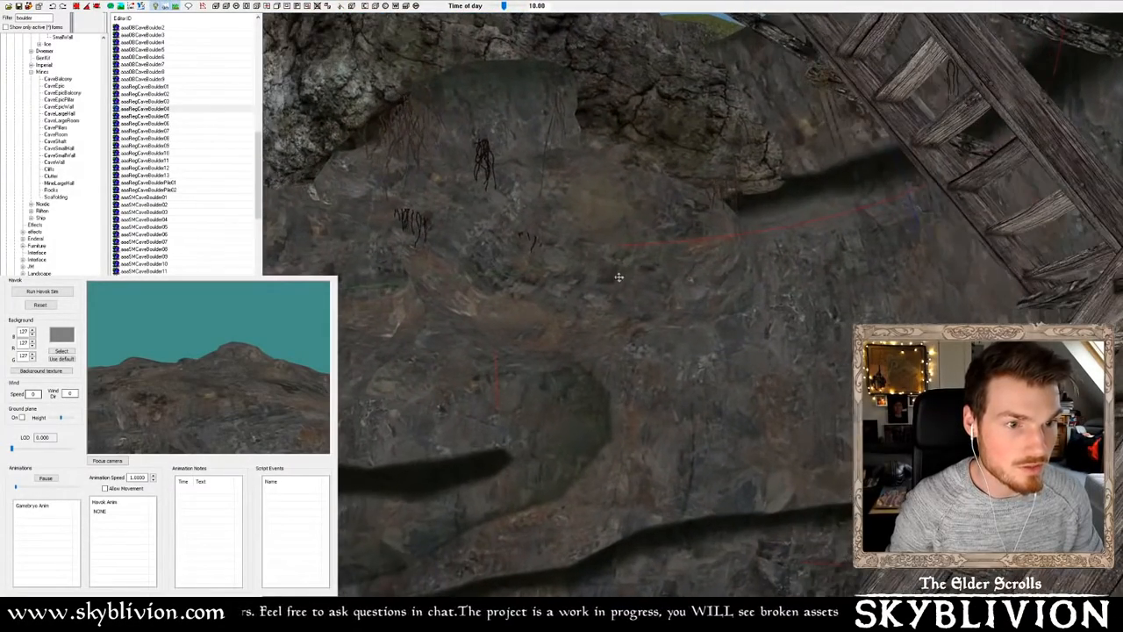
scroll(619, 277, "up", 3)
scroll(616, 259, "up", 1)
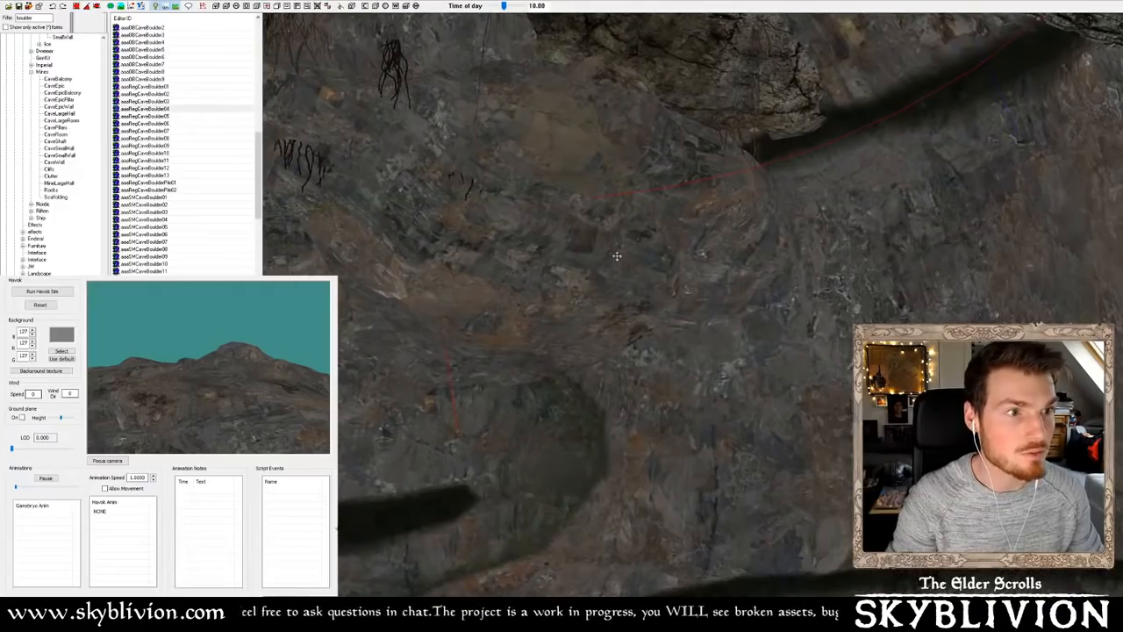
scroll(617, 255, "down", 3)
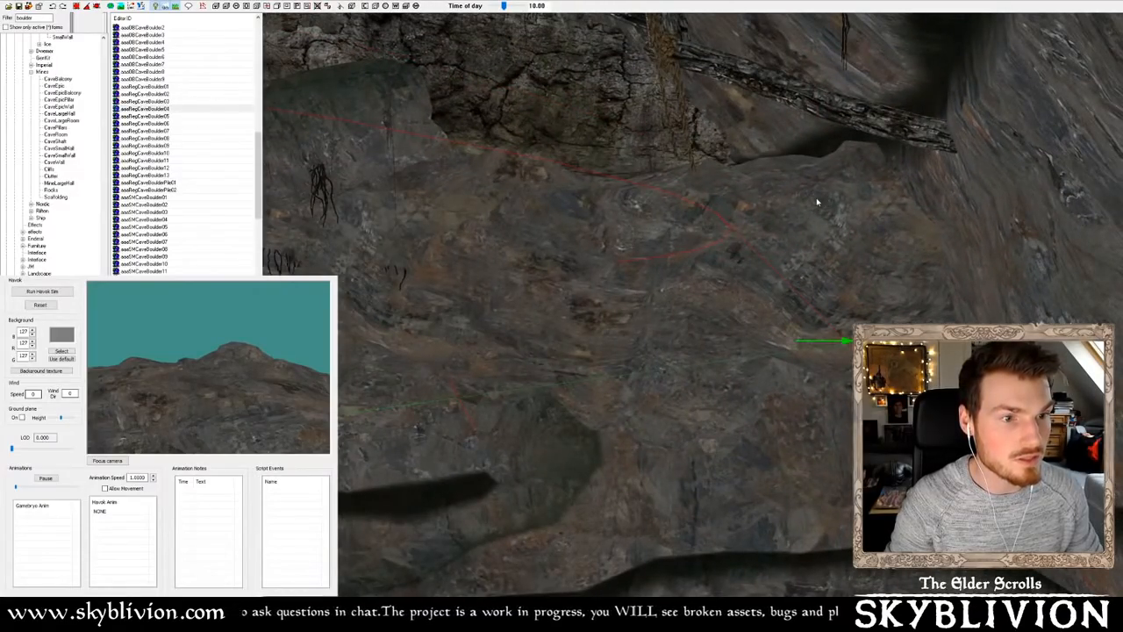
middle_click_drag(816, 202, 821, 207)
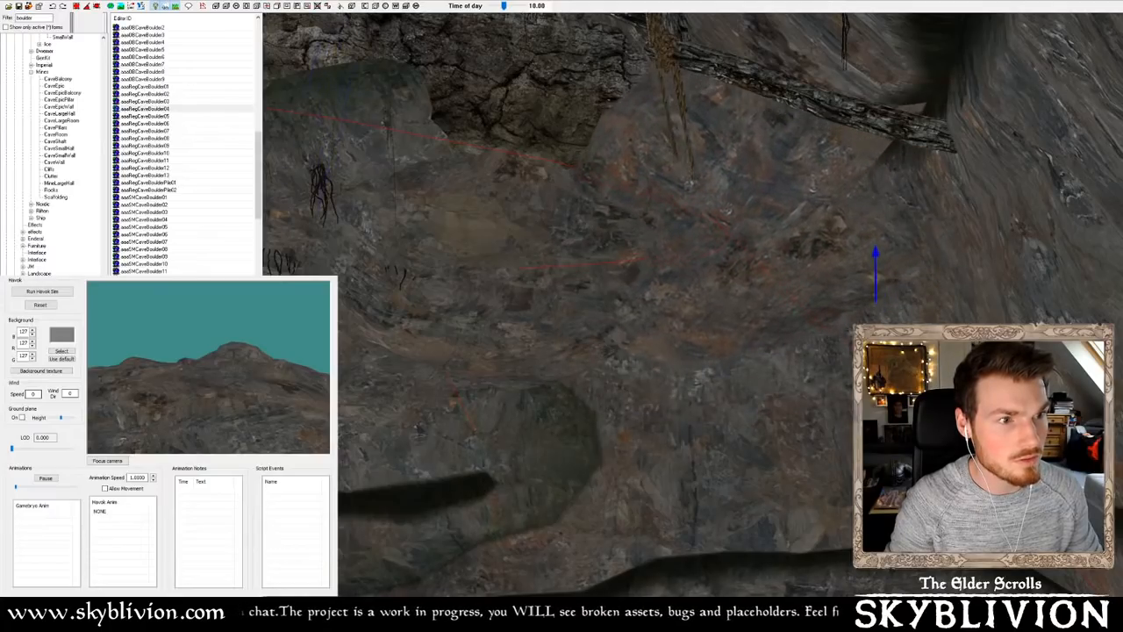
left_click_drag(838, 311, 800, 357)
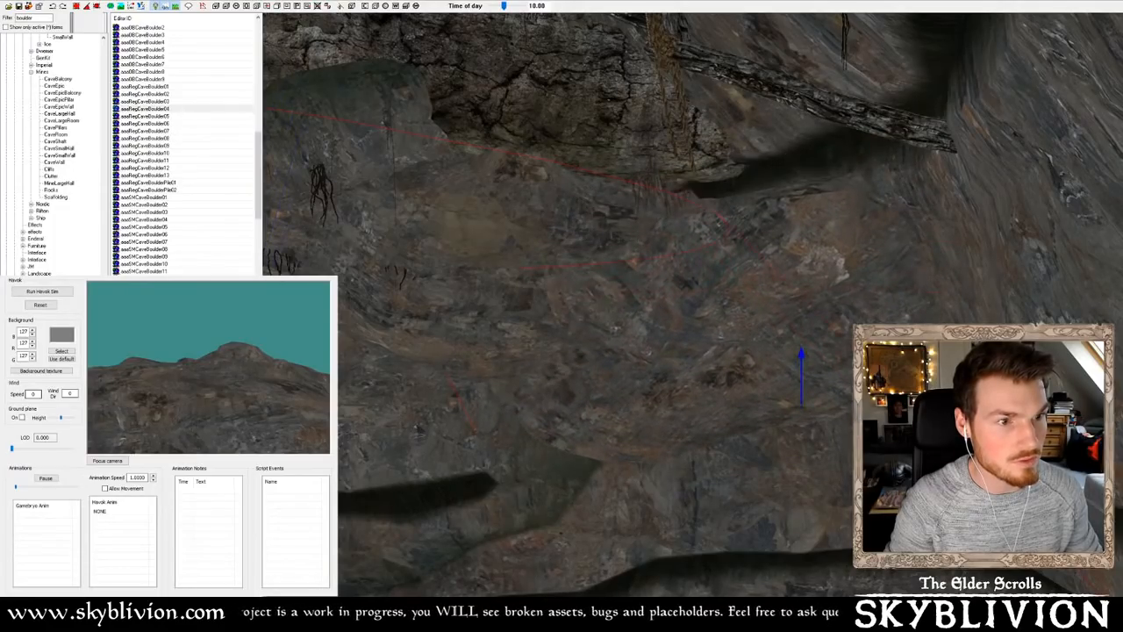
left_click_drag(797, 402, 801, 367)
Place aaaRegCaveBoulder01 in front of the exposed pale cliff rock, rotate it about several axes and raise it into the gap
middle_click_drag(802, 368, 815, 243, "shift")
middle_click_drag(689, 255, 653, 270, "shift")
middle_click_drag(641, 127, 754, 395, "shift")
middle_click_drag(763, 105, 760, 89, "shift")
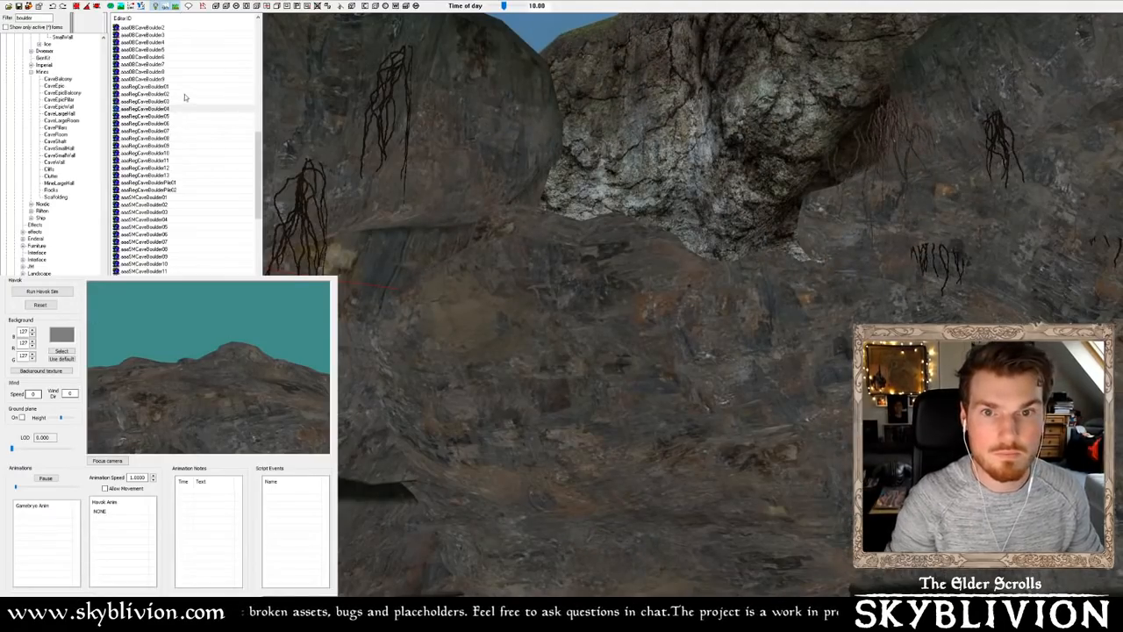
left_click(144, 86)
left_click_drag(144, 86, 618, 325)
right_click_drag(618, 324, 1032, 356)
key("x")
right_click_drag(763, 307, 816, 312)
key("y")
key("z")
left_click_drag(725, 313, 752, 179)
key("z")
Fine-tune the new boulder's rotation and height so it closes the gap between the wall and the cliff rock
scroll(791, 159, "down", 3)
middle_click_drag(791, 159, 781, 254, "shift")
key("z")
right_click_drag(781, 254, 796, 255)
left_click_drag(752, 249, 751, 196)
key("x")
right_click_drag(752, 197, 824, 211)
key("y")
key("z")
middle_click_drag(749, 182, 742, 224, "shift")
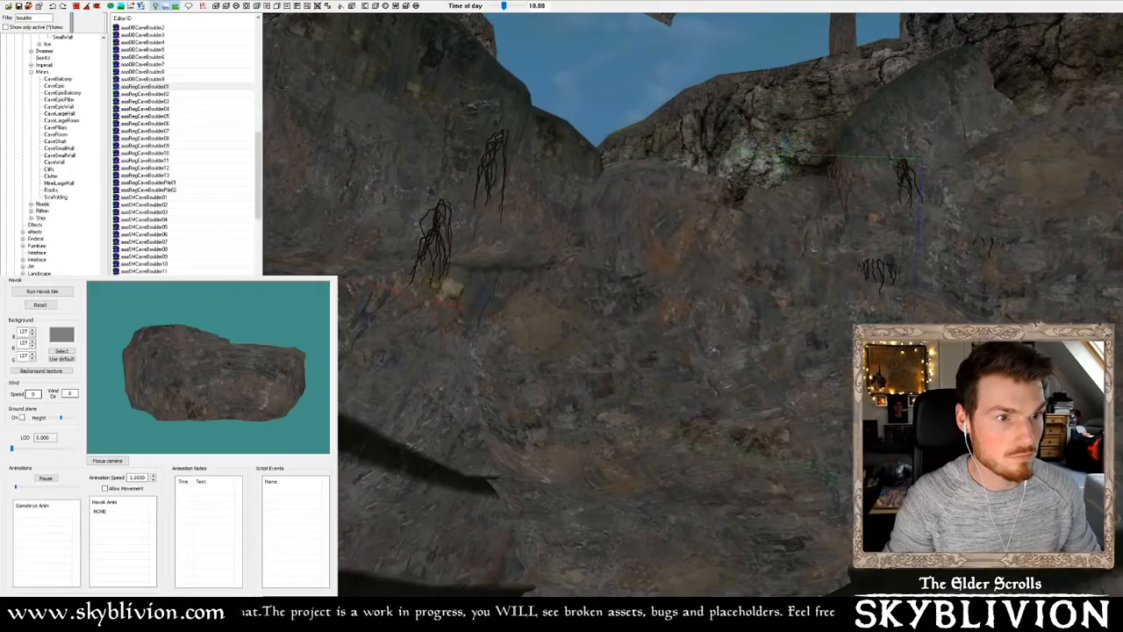
Check the boulders' fit from several angles and adjust the height of the large boulder above the lower wall ledges
scroll(618, 187, "down", 5)
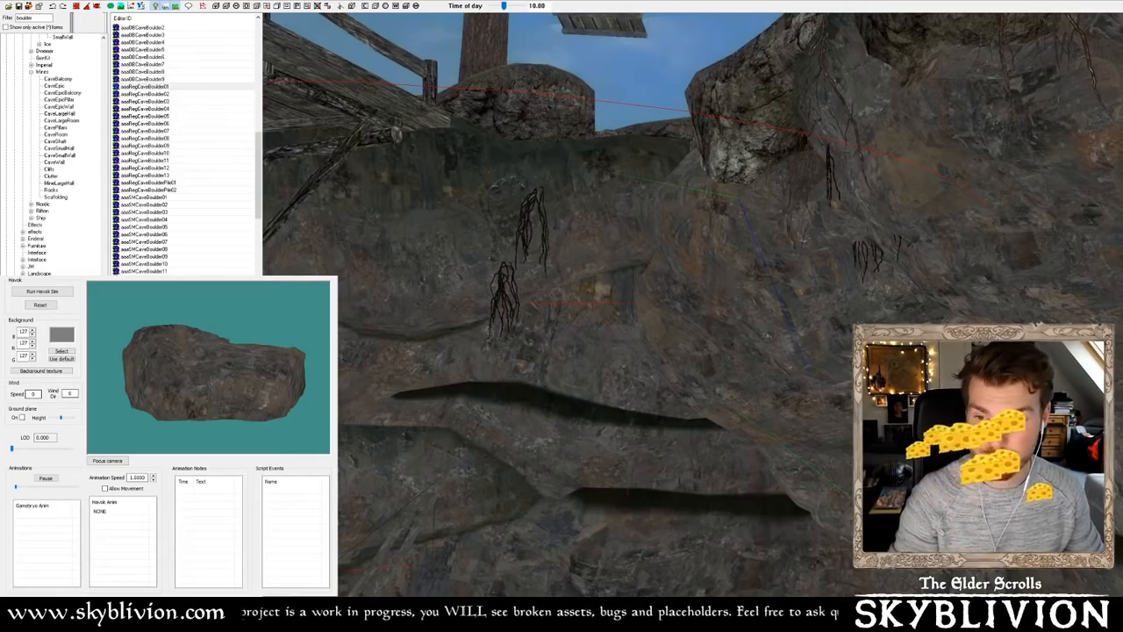
scroll(660, 275, "up", 5)
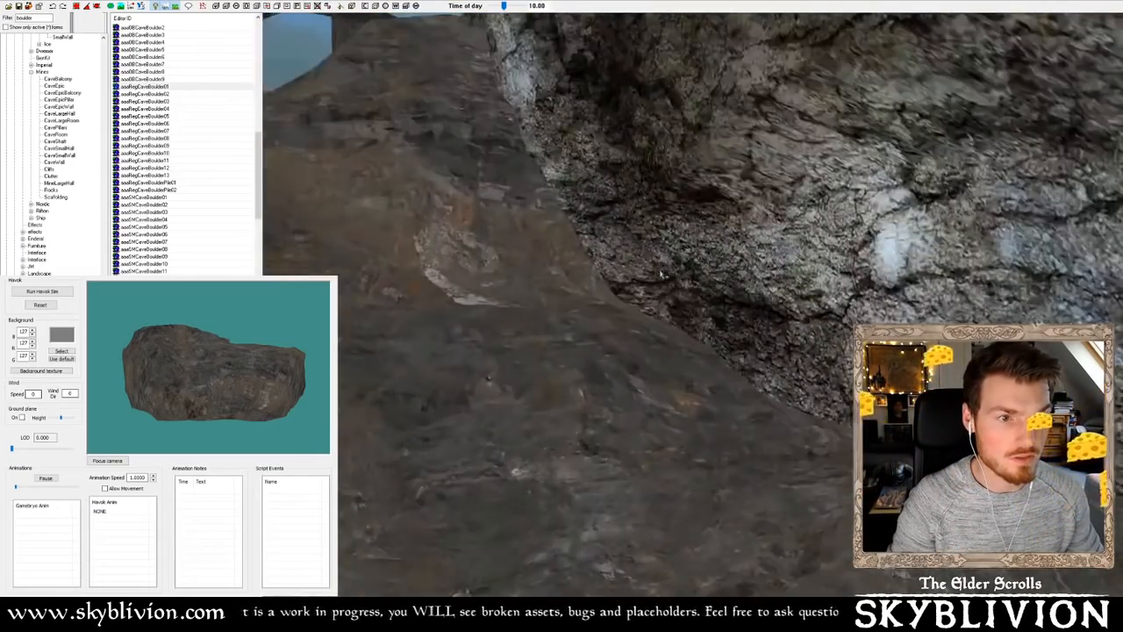
middle_click_drag(660, 275, 518, 252, "shift")
scroll(727, 244, "up", 3)
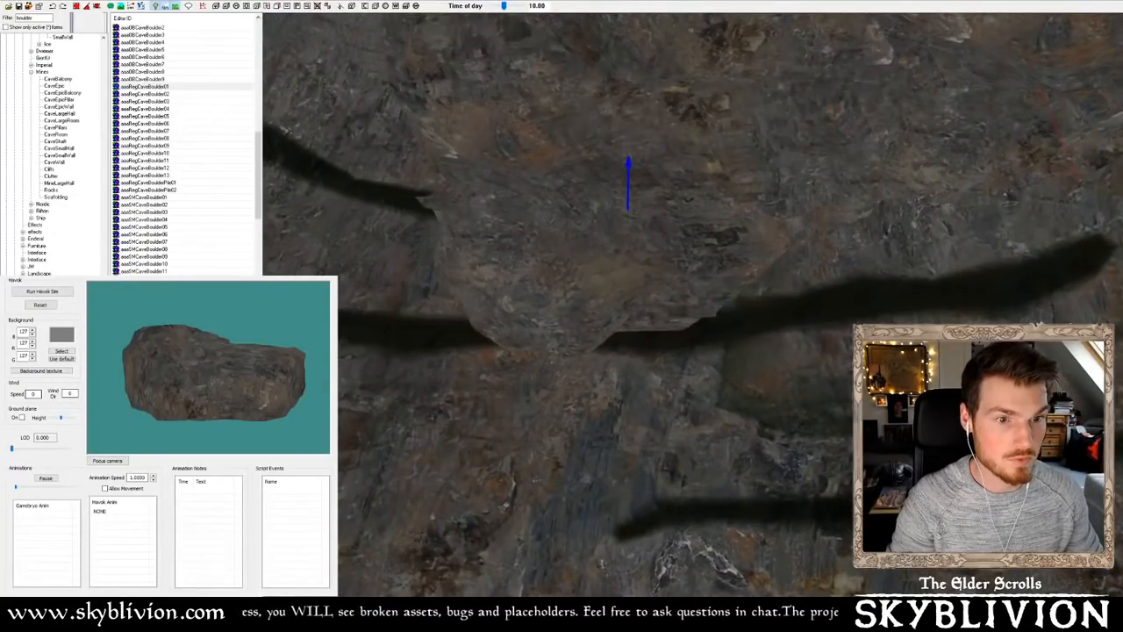
middle_click_drag(543, 278, 529, 310, "shift")
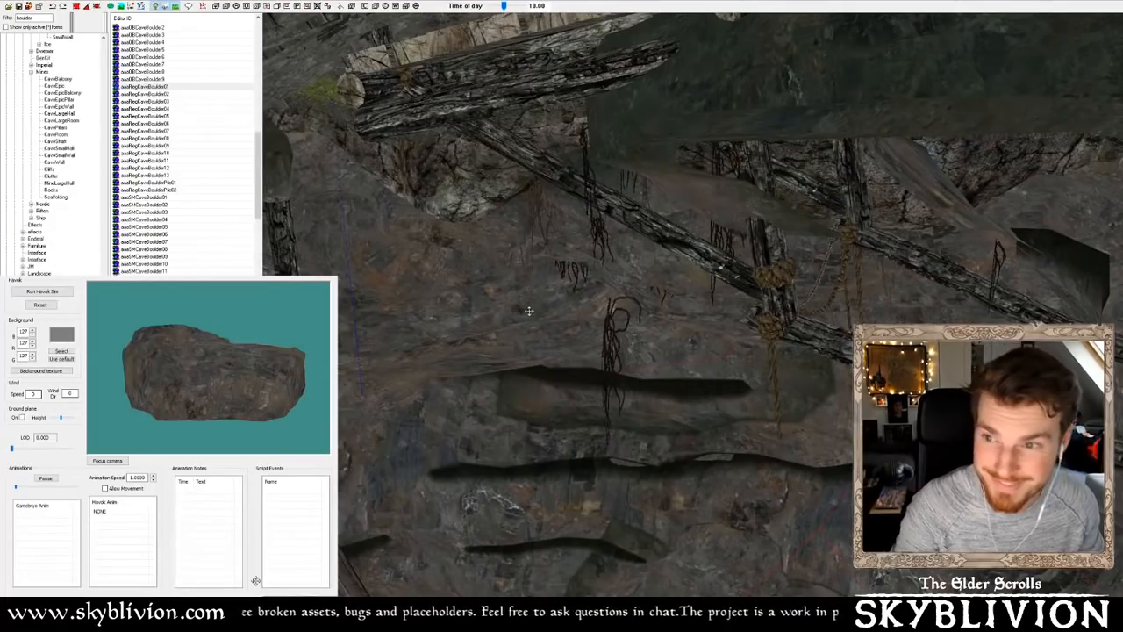
Return to the surface above the scaffolding, filter the object list for "cliff" and preview the first GC cave cliff models
mouse_move(297, 553)
middle_mouse_down("shift")
mouse_move(722, 243)
mouse_move(609, 243)
mouse_move(743, 225)
mouse_move(704, 230)
mouse_move(688, 210)
mouse_move(705, 210)
mouse_move(687, 232)
mouse_move(619, 270)
mouse_move(637, 260)
mouse_move(358, 229)
middle_mouse_up("shift")
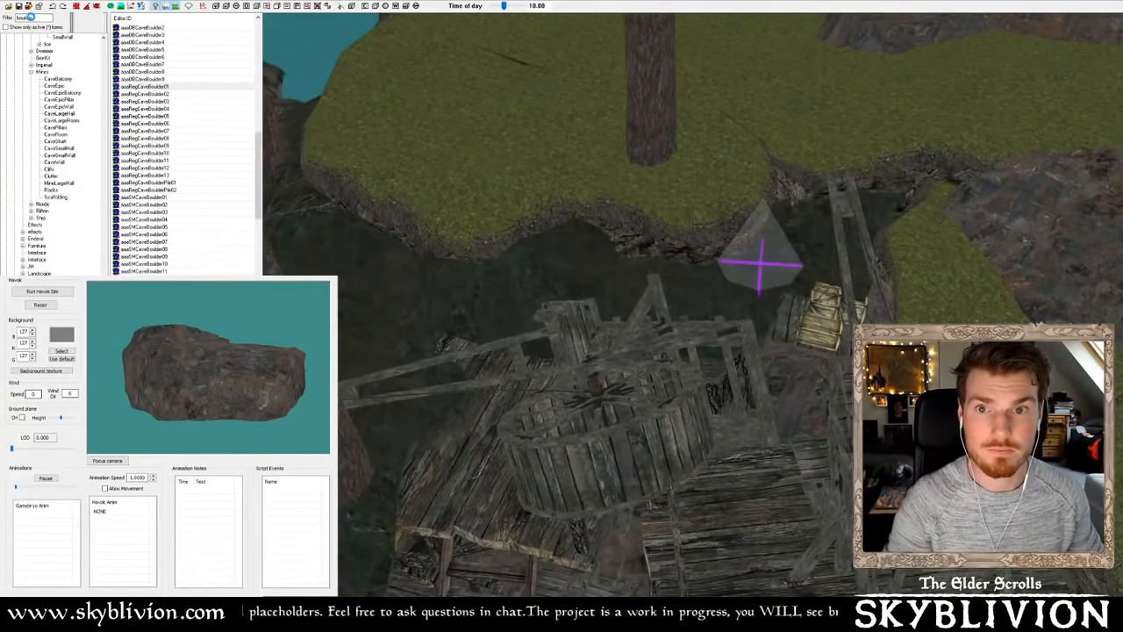
type("cliff")
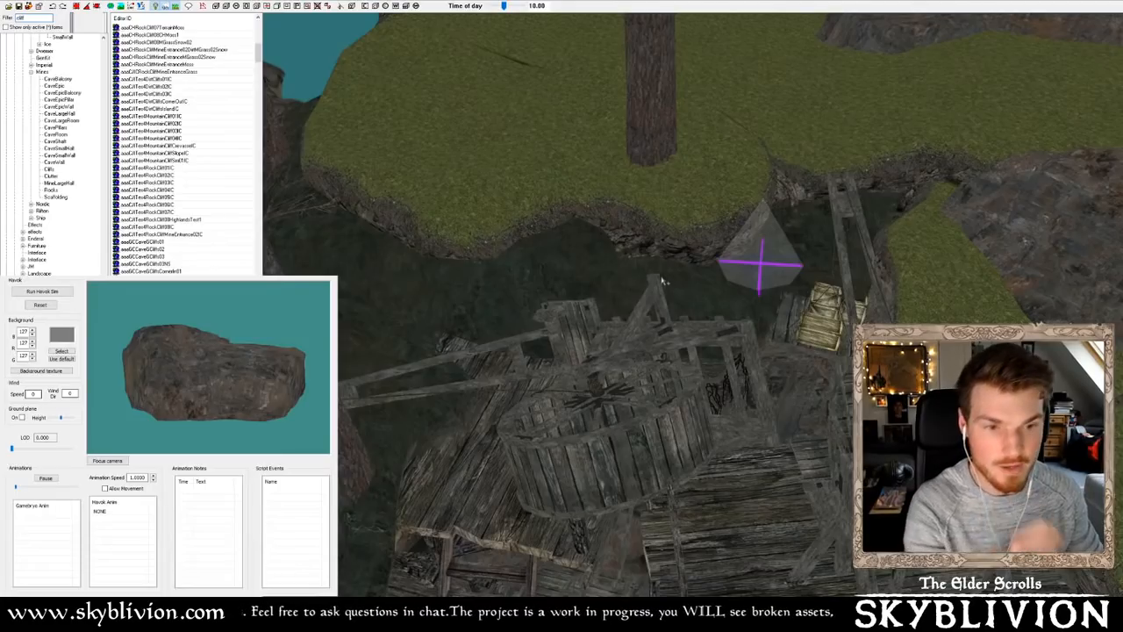
scroll(671, 272, "up", 10)
scroll(672, 272, "up", 10)
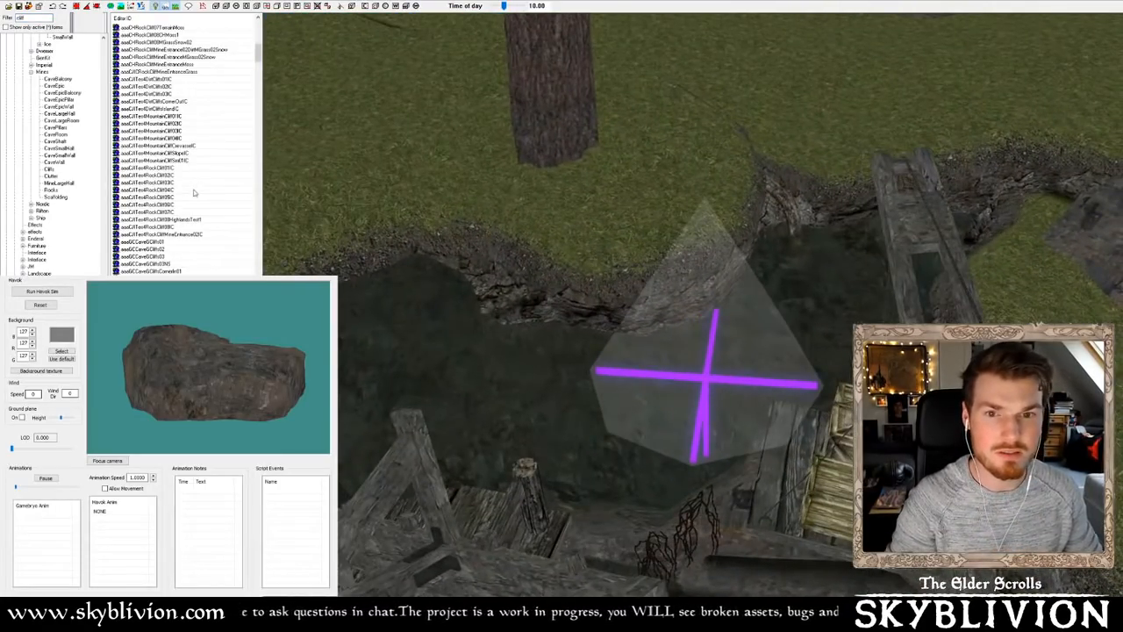
left_click(167, 243)
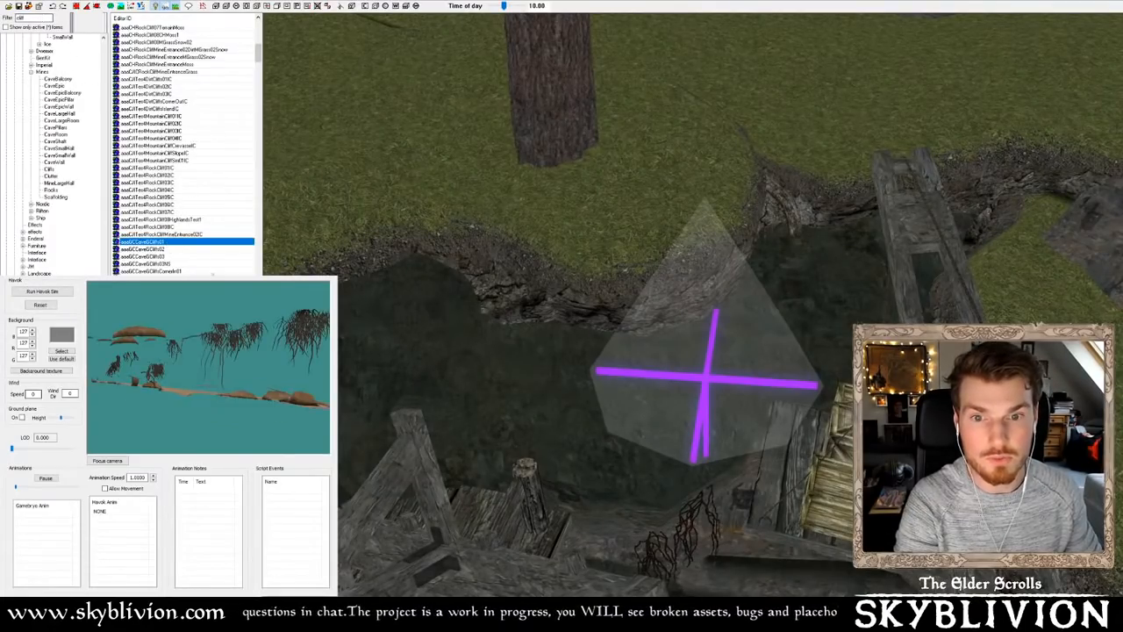
key("Down")
key("Down")
key("Down")
key("Down")
key("Down")
left_click(107, 460)
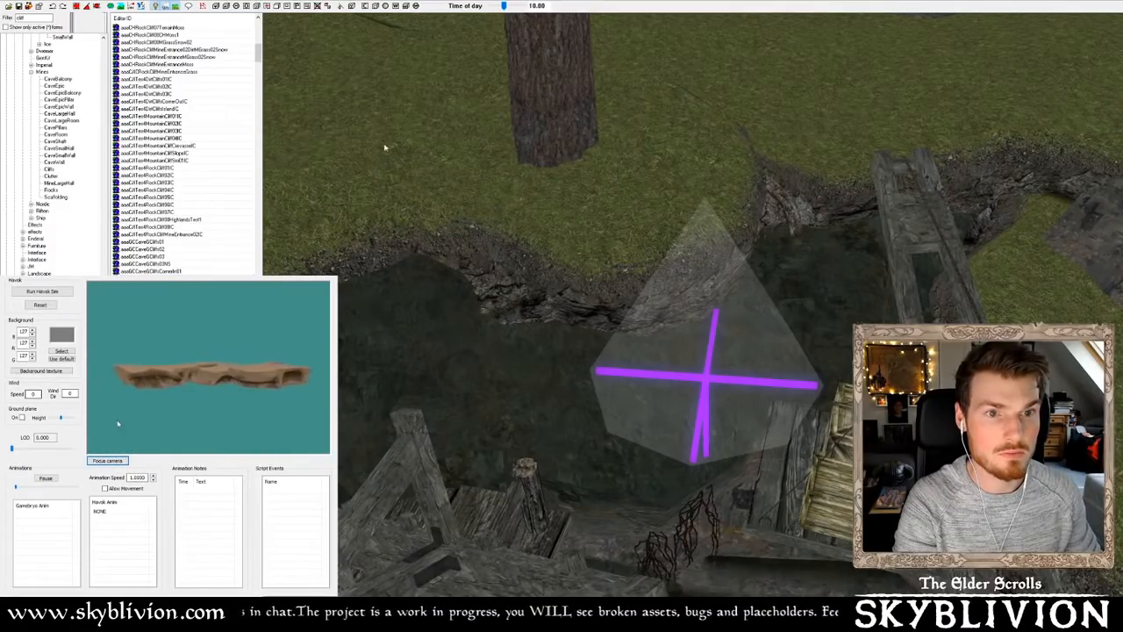
Preview the GC cave cliff outer-corner and island models and the GC dirt cliff models that follow them
key("Down")
key("Down")
key("Down")
key("Down")
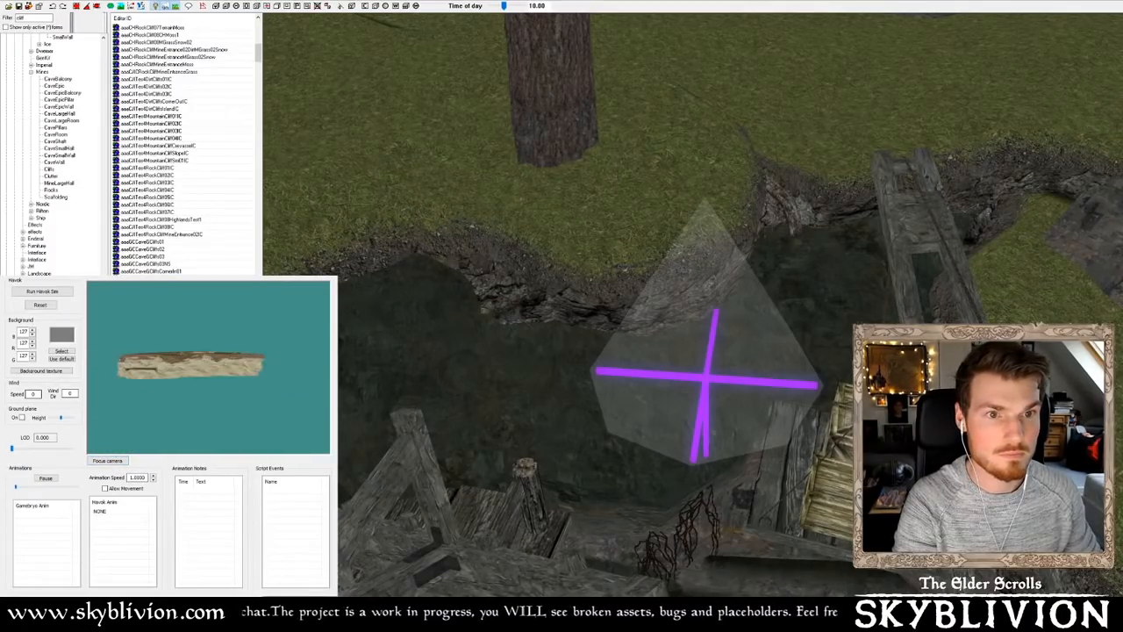
key("Down")
key("Down")
key("Down")
key("Down")
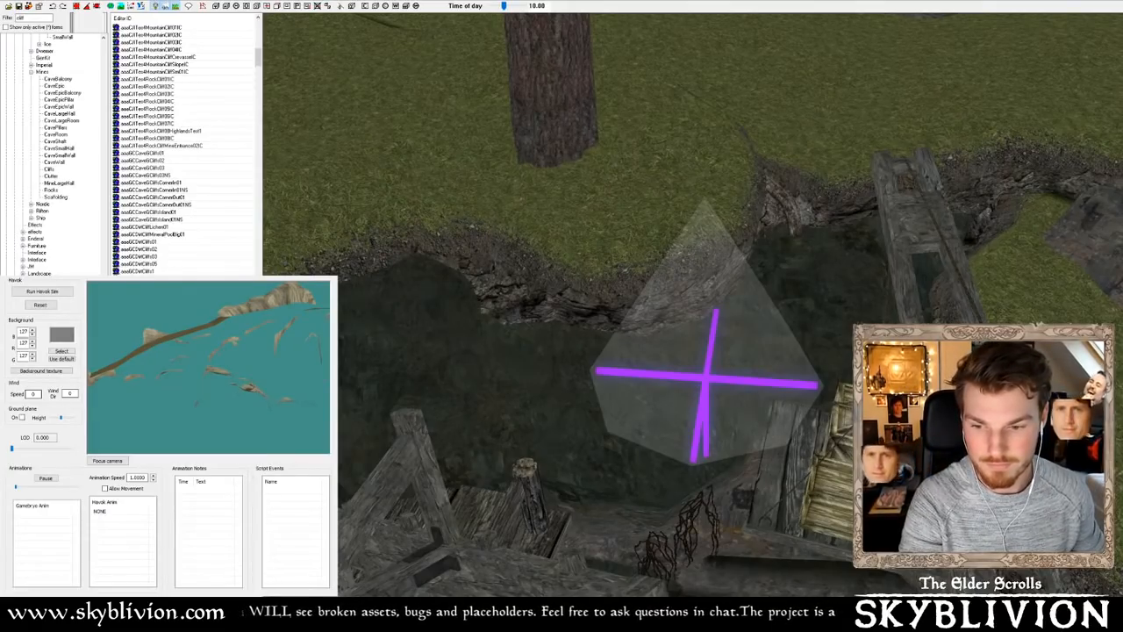
Continue previewing the GC dirt cliff models, including the corner, island and volcanic pieces
key("Down")
key("Down")
key("Down")
key("Down")
key("Down")
key("Down")
key("Down")
key("Down")
key("Down")
key("Down")
key("Down")
key("Down")
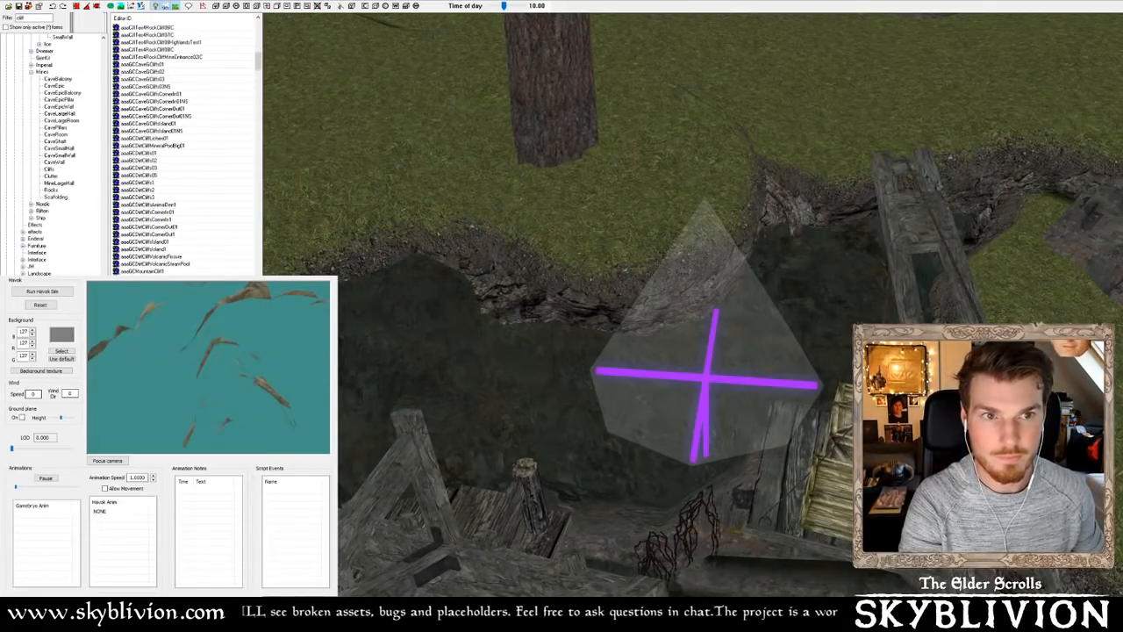
key("Return")
left_click(616, 439)
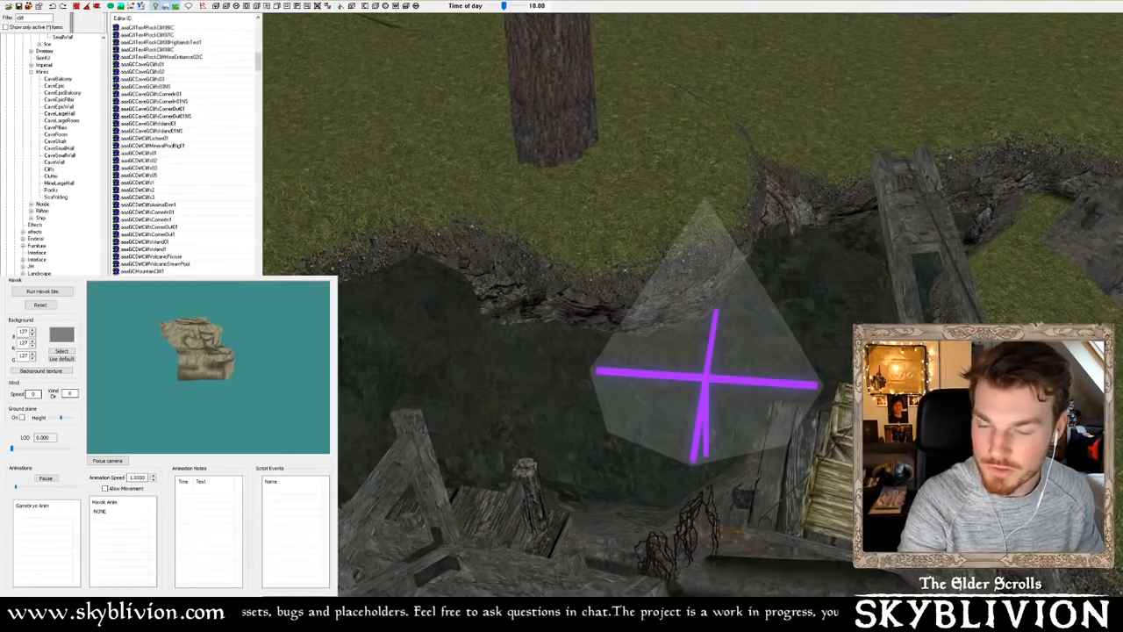
key("Down")
key("Down")
key("Down")
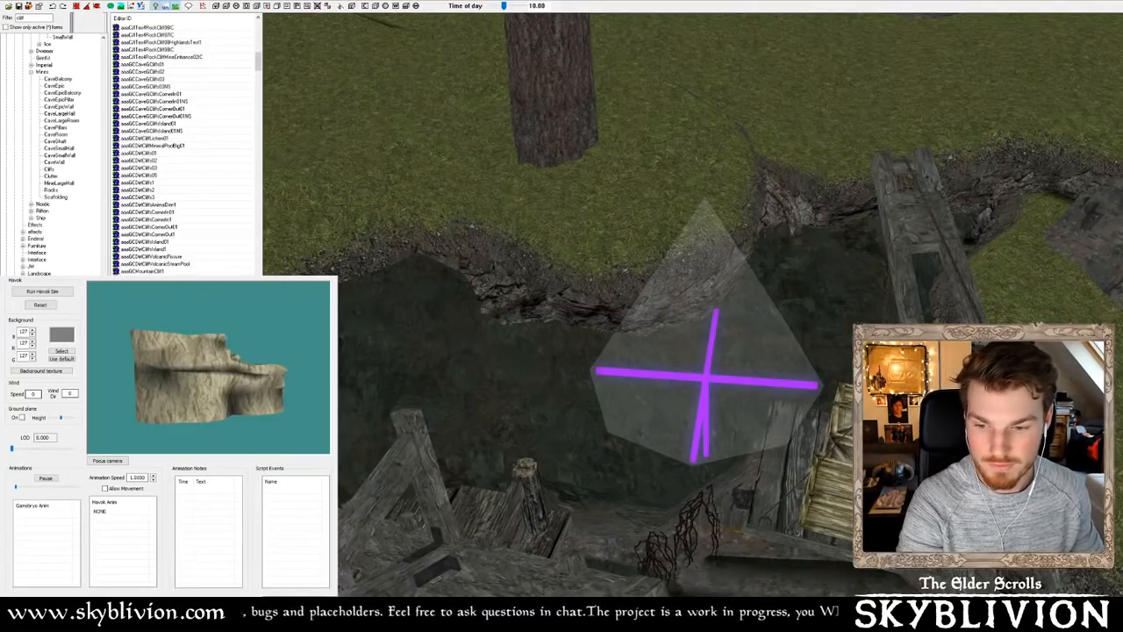
Preview the cliff models further down the list, up to the GF dirt cliffs
key("Down")
key("Down")
key("Down")
key("Down")
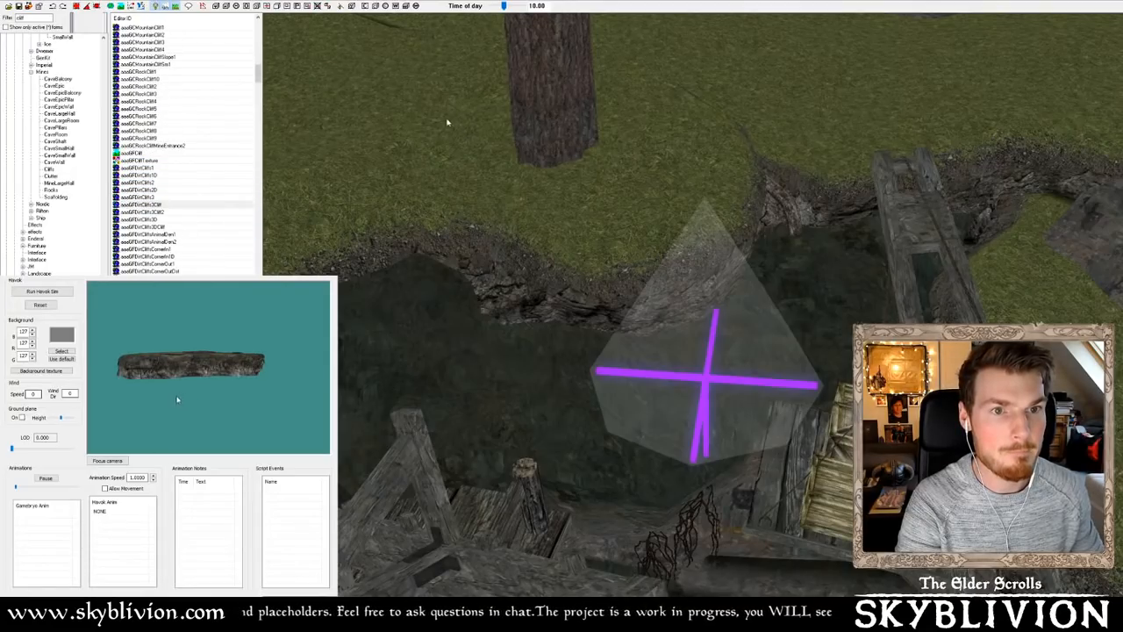
key("Down")
key("Down")
key("Down")
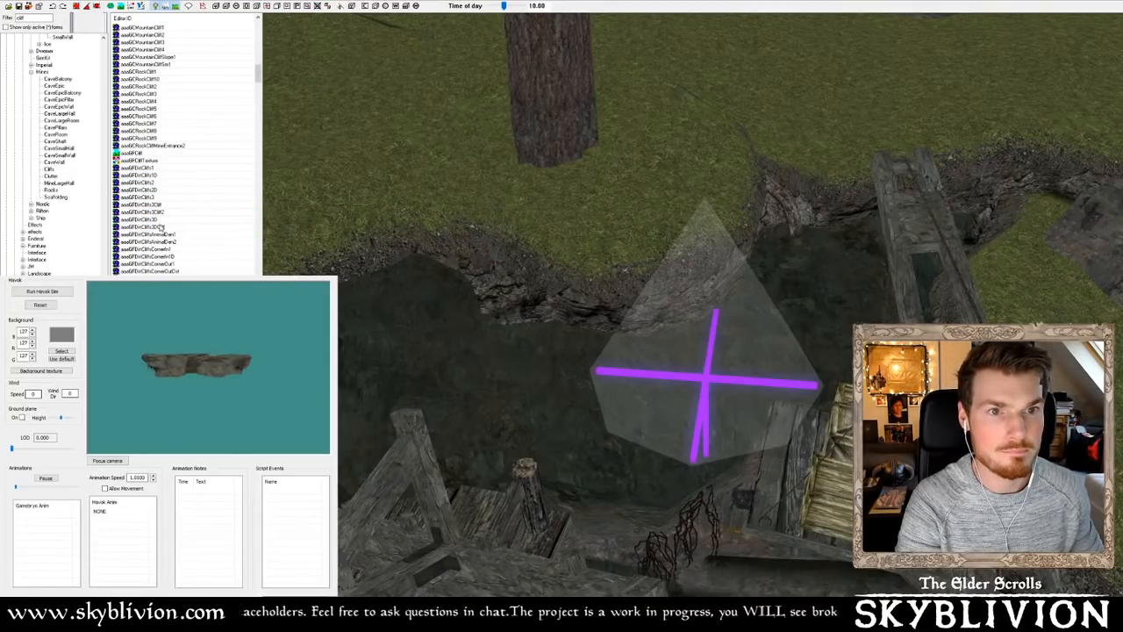
key("Down")
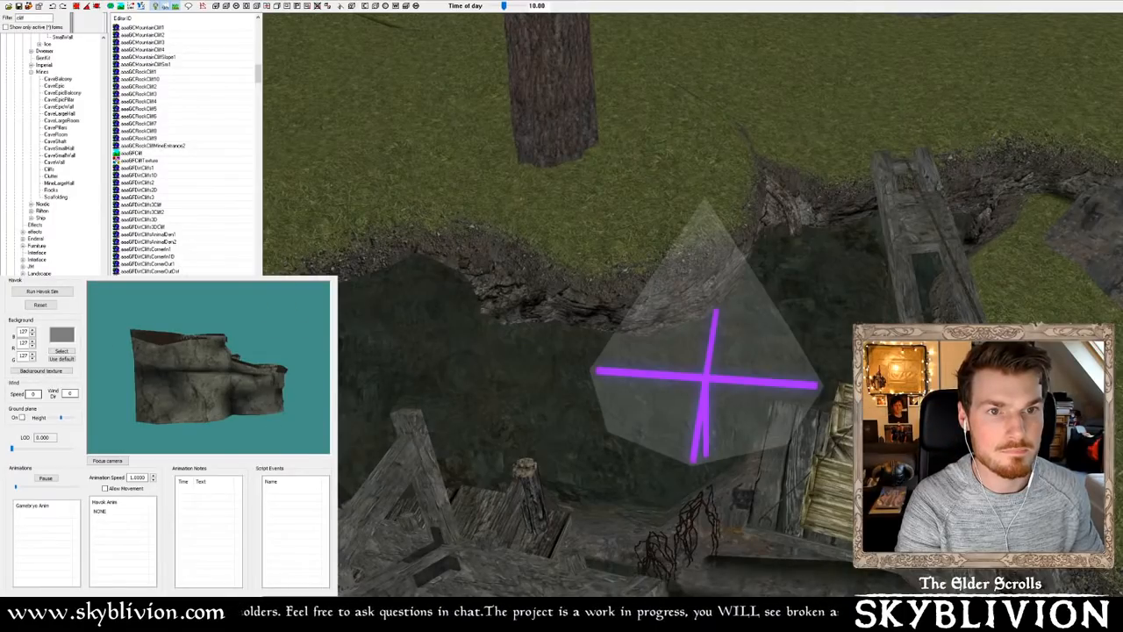
key("Down")
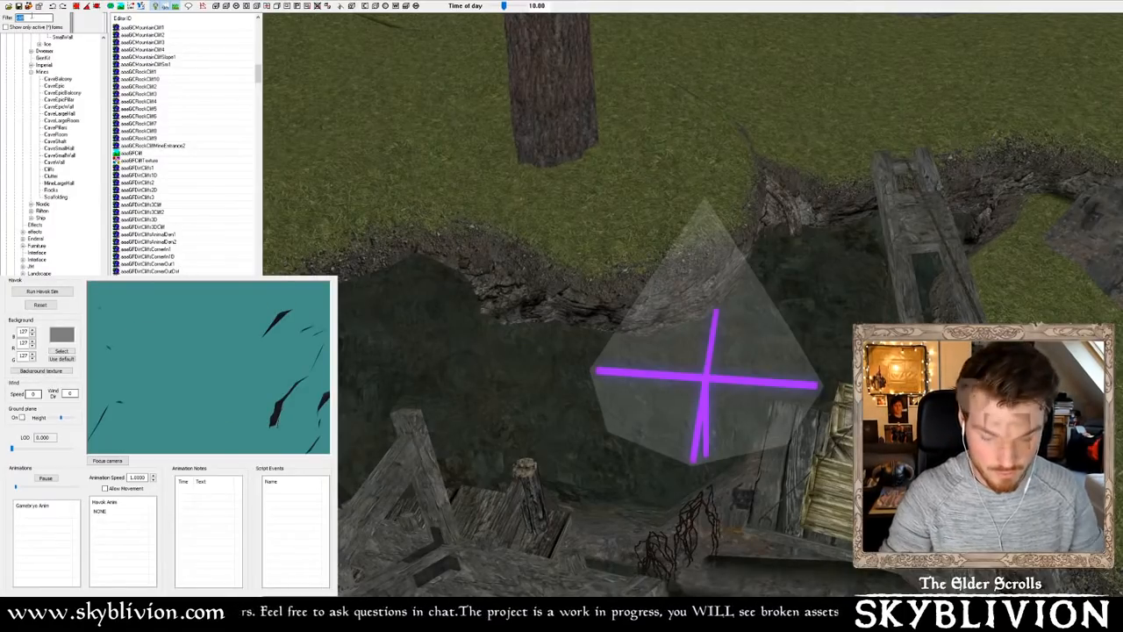
Filter the object list for "dirtcliff" and preview the dirt cliff models far down the list
type("dirt")
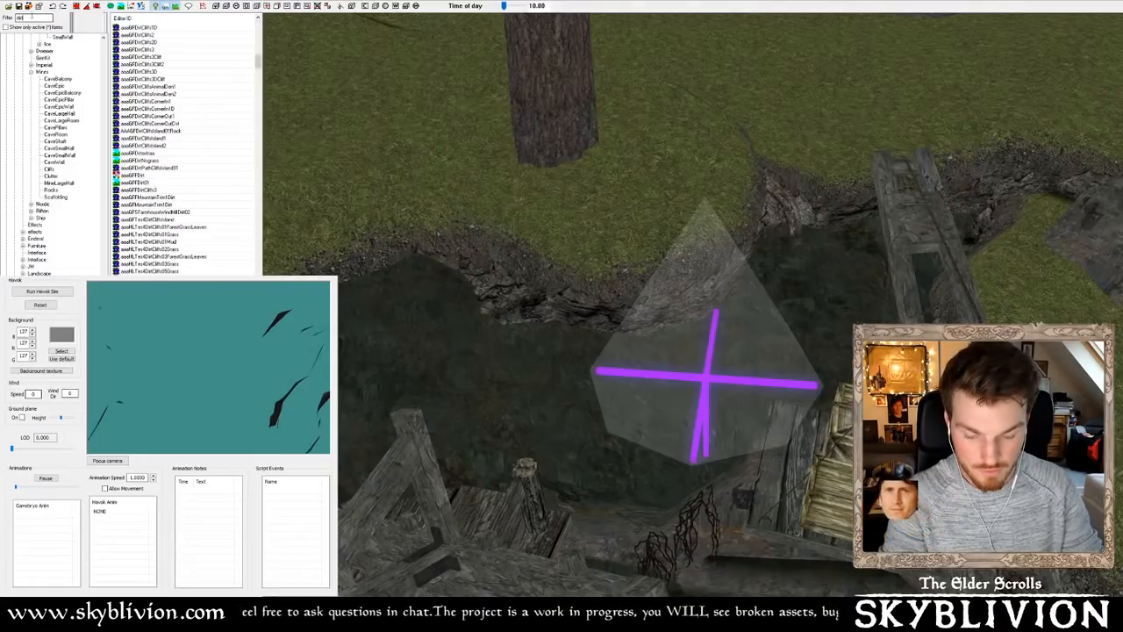
scroll(184, 144, "down", 10)
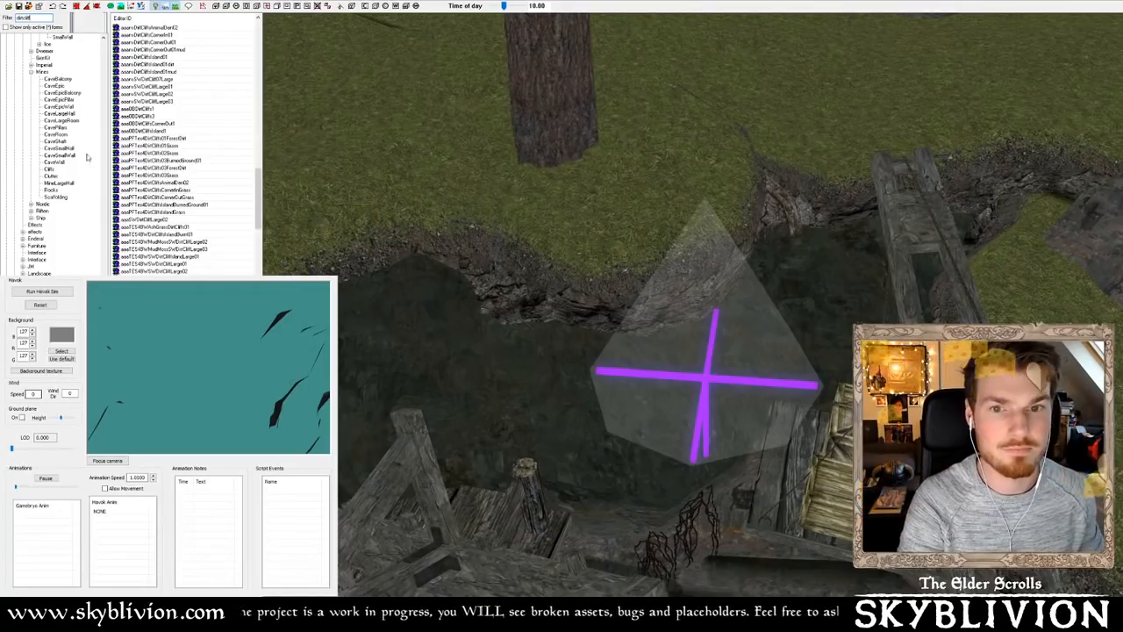
key("Down")
key("Down")
key("Down")
key("Down")
key("Down")
key("Down")
key("Down")
key("Down")
key("Down")
key("Down")
key("Down")
key("Down")
key("Down")
key("Down")
key("Down")
key("Down")
key("Down")
key("Down")
key("Down")
key("Down")
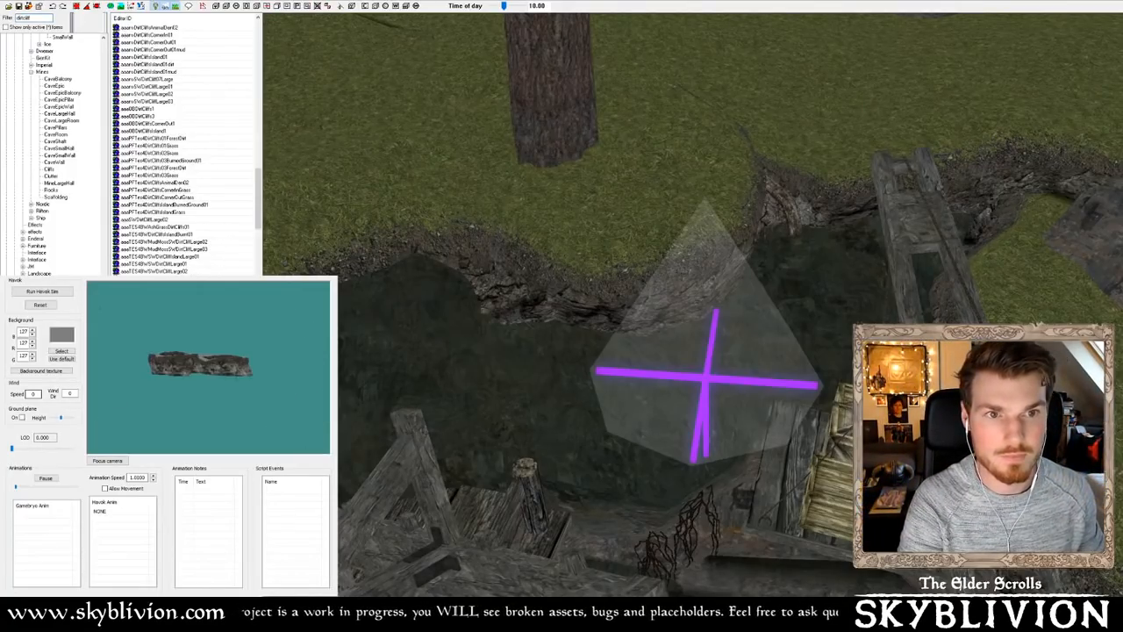
Go back up the filtered list to the GC and GF dirt cliffs and look for grassy variants
key("Up")
key("Up")
key("Up")
key("Up")
key("Up")
key("Up")
key("Up")
key("Up")
key("Up")
key("Up")
key("Up")
key("Up")
key("Up")
key("Up")
key("Up")
key("Up")
key("Up")
key("Up")
key("Up")
key("Up")
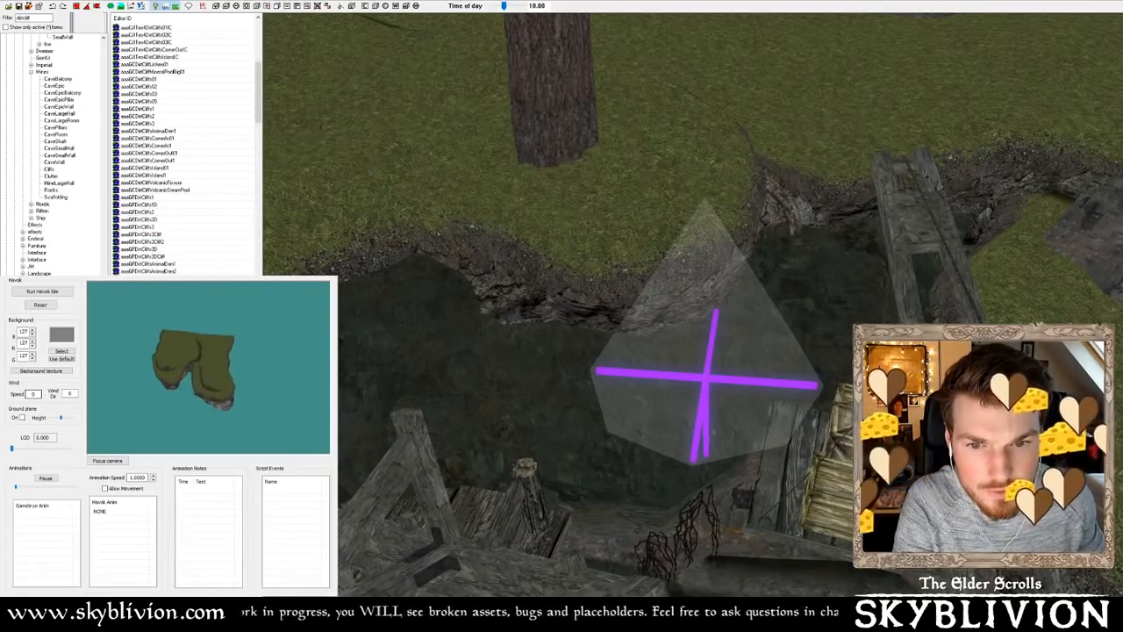
Preview the grassy dirt cliff models one after another and compare them with the scaffolding opening
key("Down")
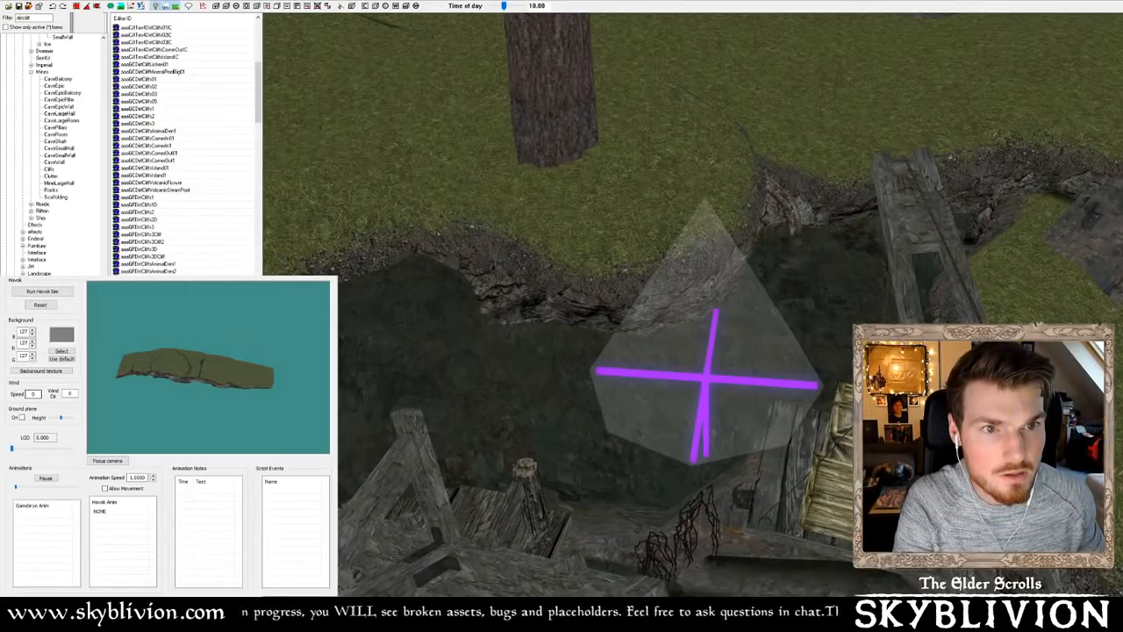
key("Down")
key("Down")
key("Down")
key("Down")
key("Down")
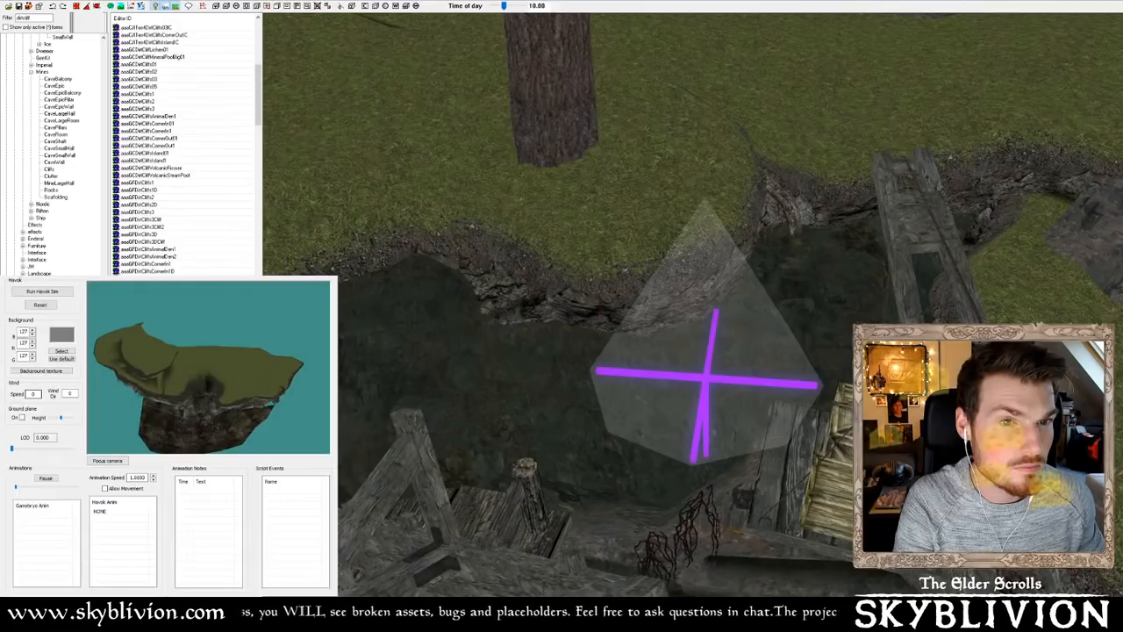
key("Down")
key("Down")
key("Down")
key("Down")
key("Down")
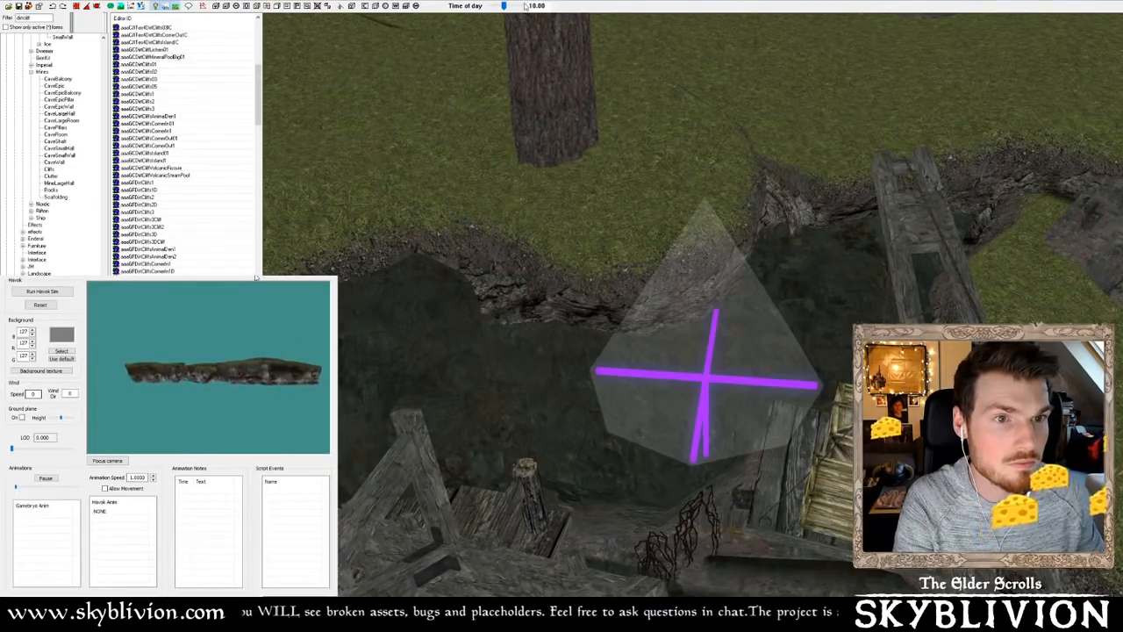
scroll(771, 200, "down", 5)
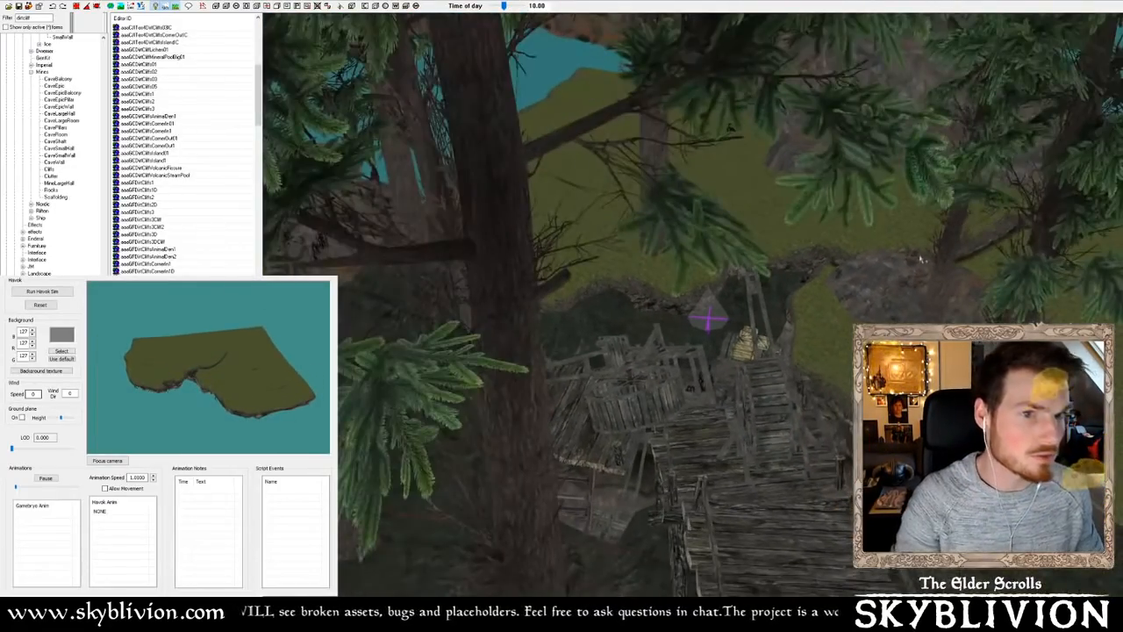
scroll(928, 261, "down", 5)
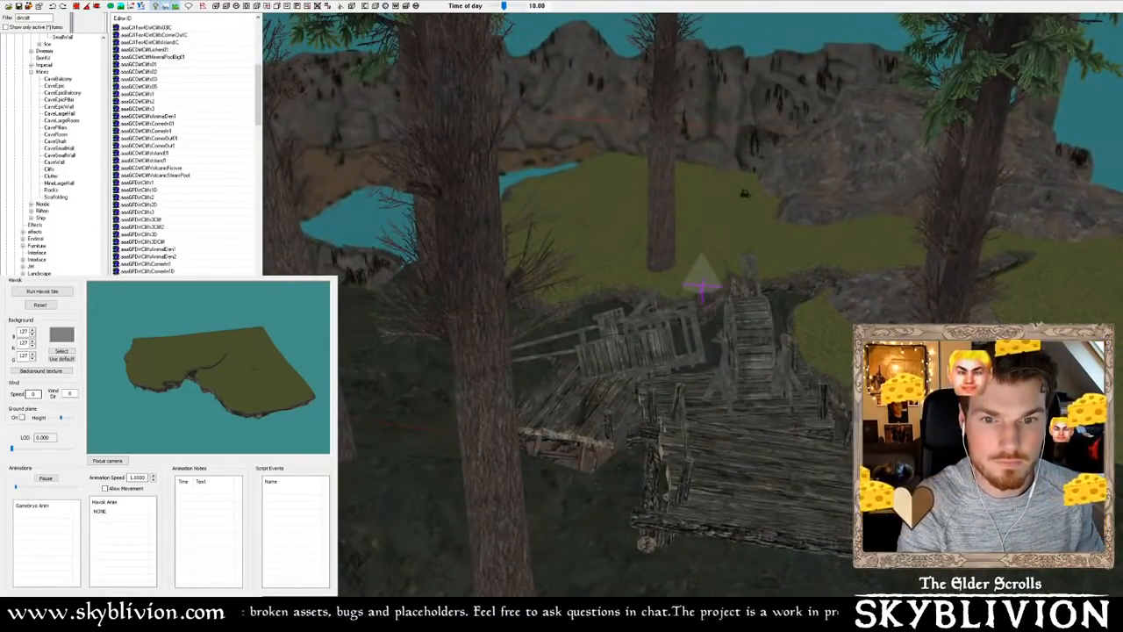
Preview the next grassy dirt cliffs, focus the preview camera on the model and inspect its rocky edge
key("Down")
key("Down")
key("Down")
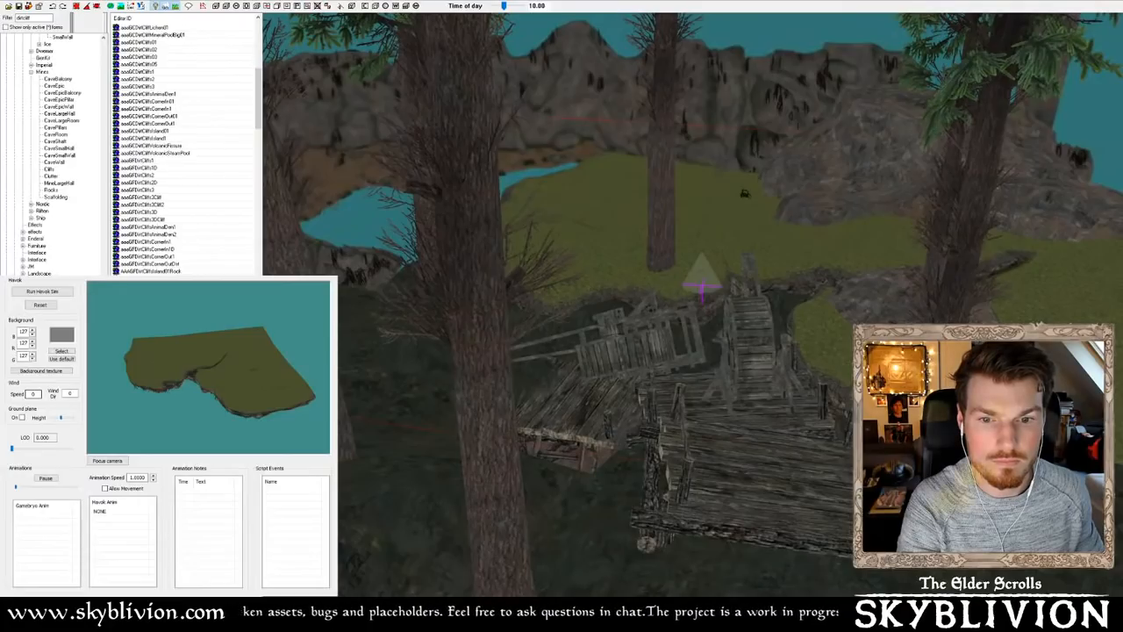
key("Down")
key("Down")
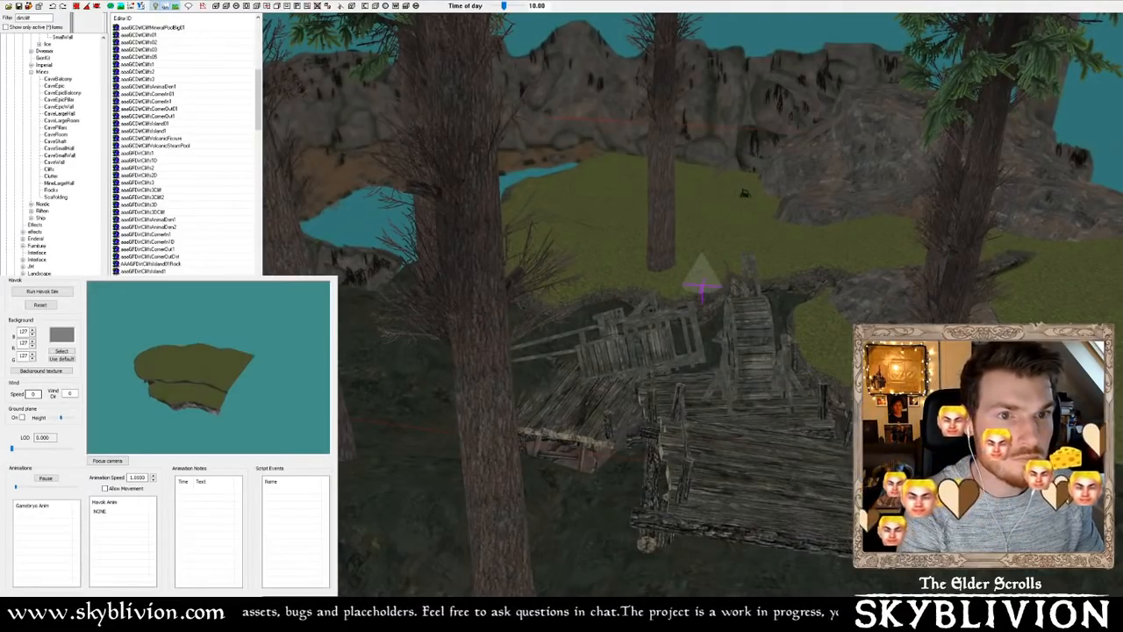
left_click(117, 459)
left_click_drag(164, 393, 260, 351)
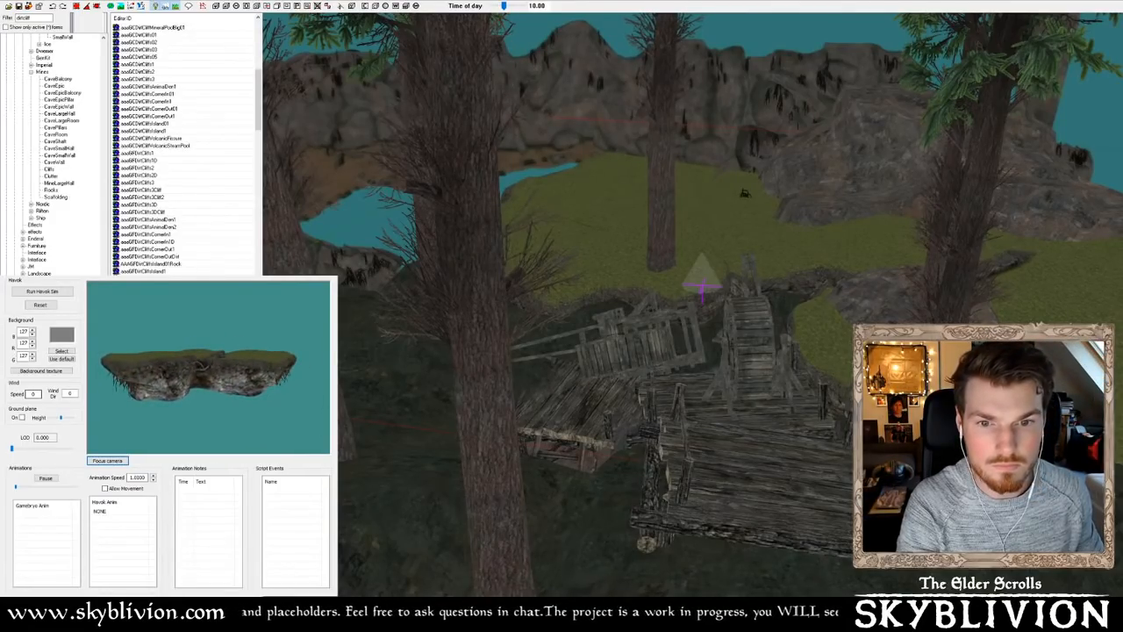
Preview the HLTes4 dirt cliff variants and examine the shape of a large grassy piece from above
scroll(184, 149, "down", 2)
key("Down")
key("Down")
key("Down")
key("Down")
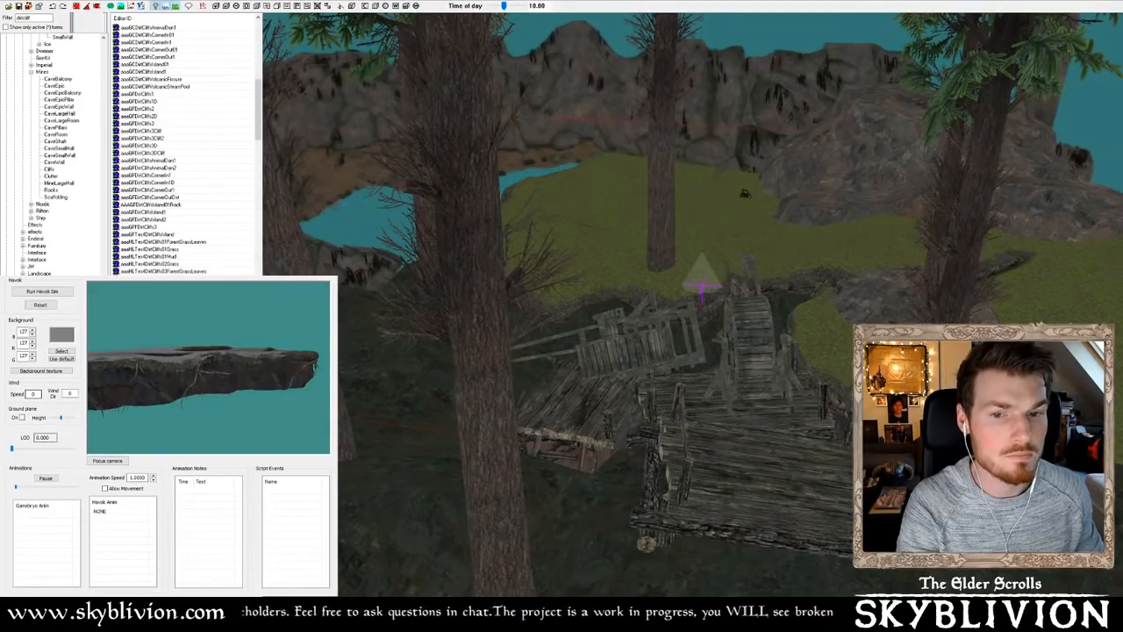
key("Down")
key("Down")
key("Down")
key("Down")
key("Down")
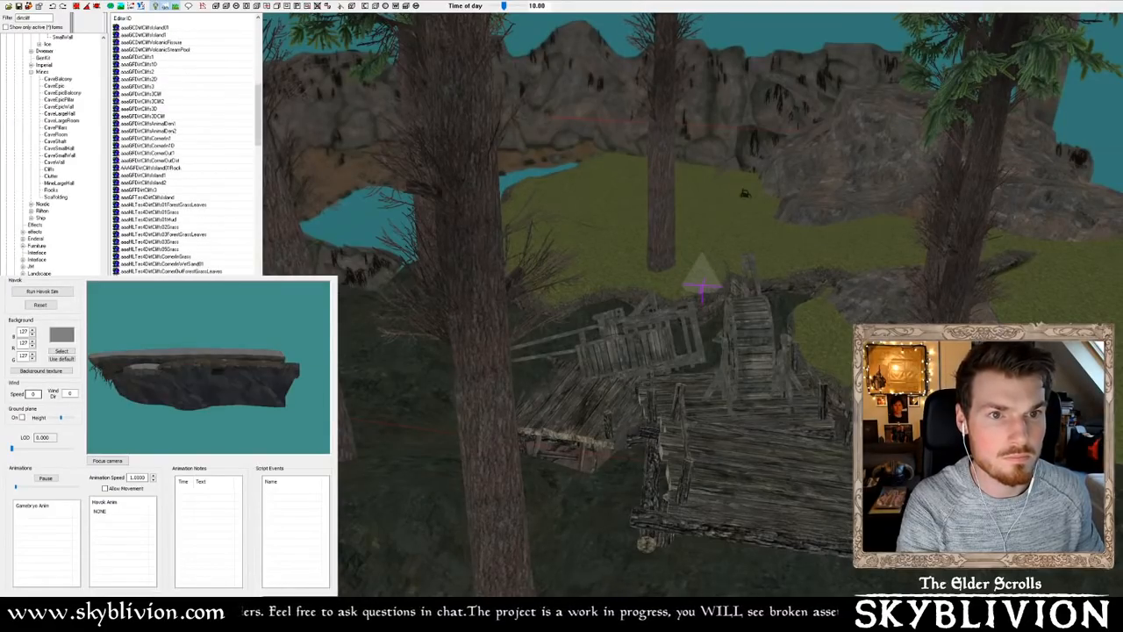
key("Down")
key("Down")
key("Down")
key("Down")
key("Down")
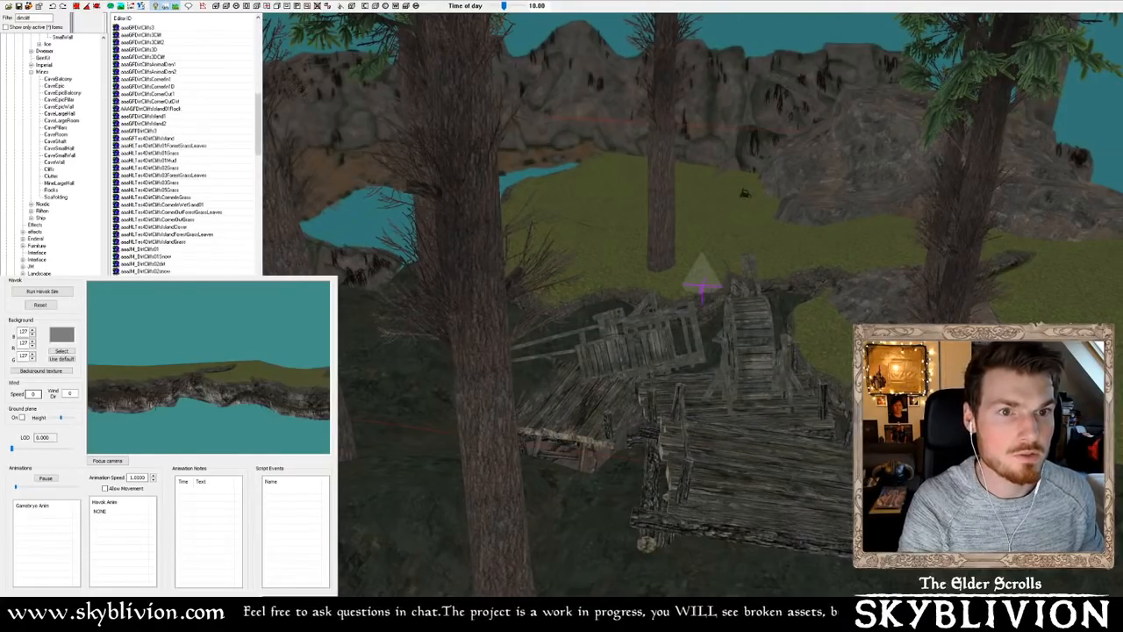
middle_click_drag(225, 379, 276, 471)
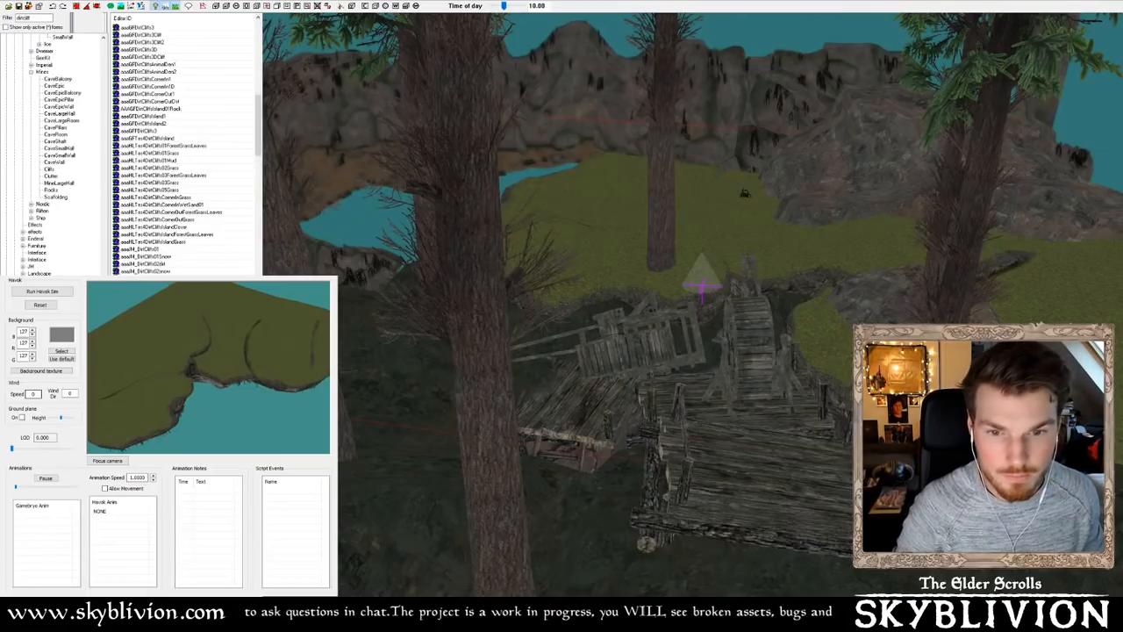
Try a grassy HLTes4 dirt cliff at the opening around the scaffolding and delete it again
left_click_drag(149, 190, 515, 385)
middle_click_drag(515, 385, 592, 316)
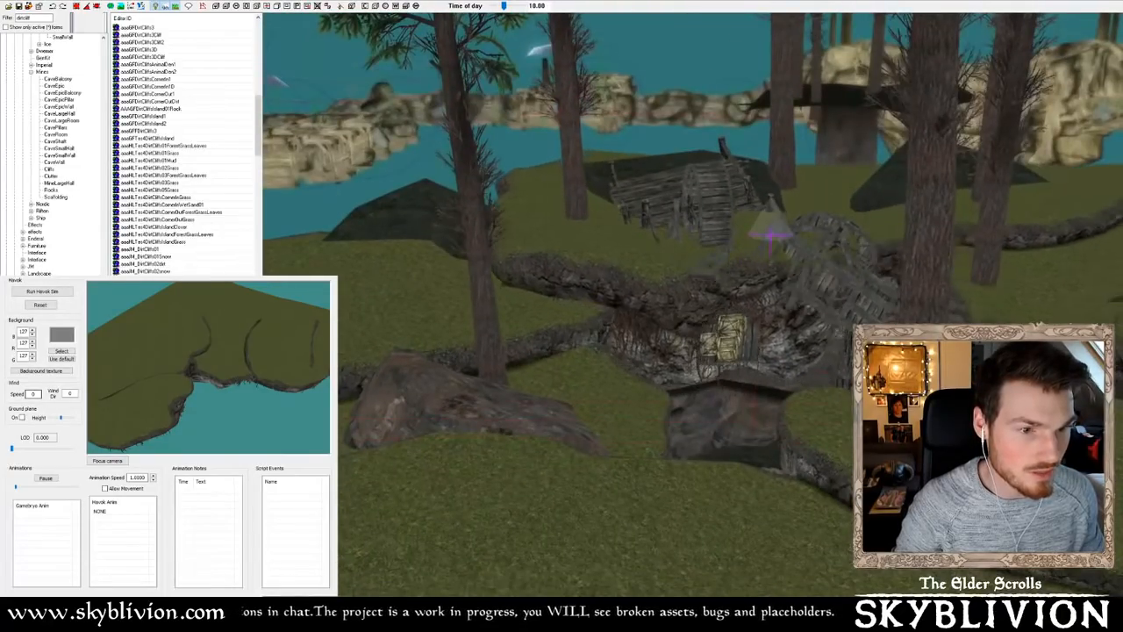
key("Delete")
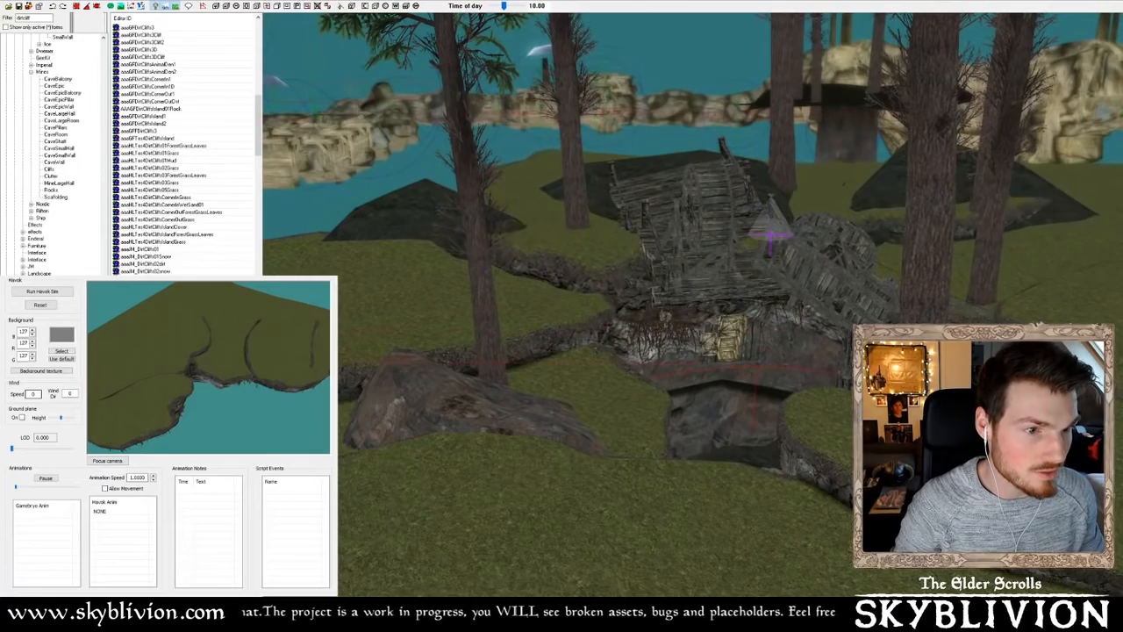
middle_click_drag(533, 254, 561, 279)
middle_click_drag(532, 163, 728, 262)
middle_click_drag(667, 298, 689, 226, "shift")
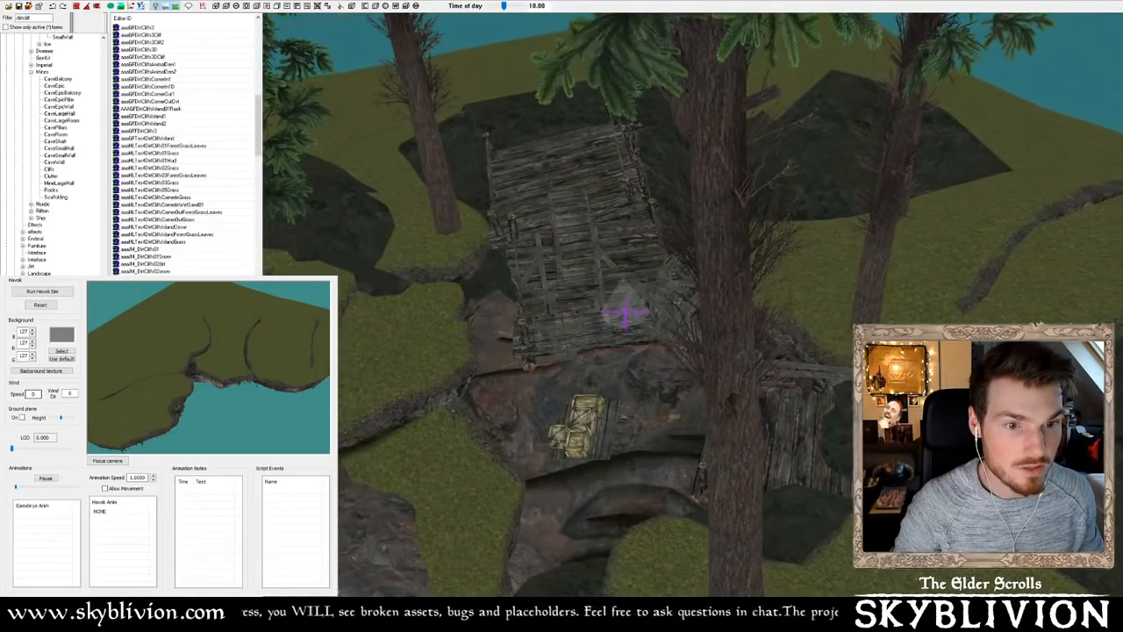
Delete the ill-fitting dirt cliff piece beneath the wooden mine platform
middle_click_drag(446, 105, 463, 31, "shift")
scroll(458, 37, "up", 2)
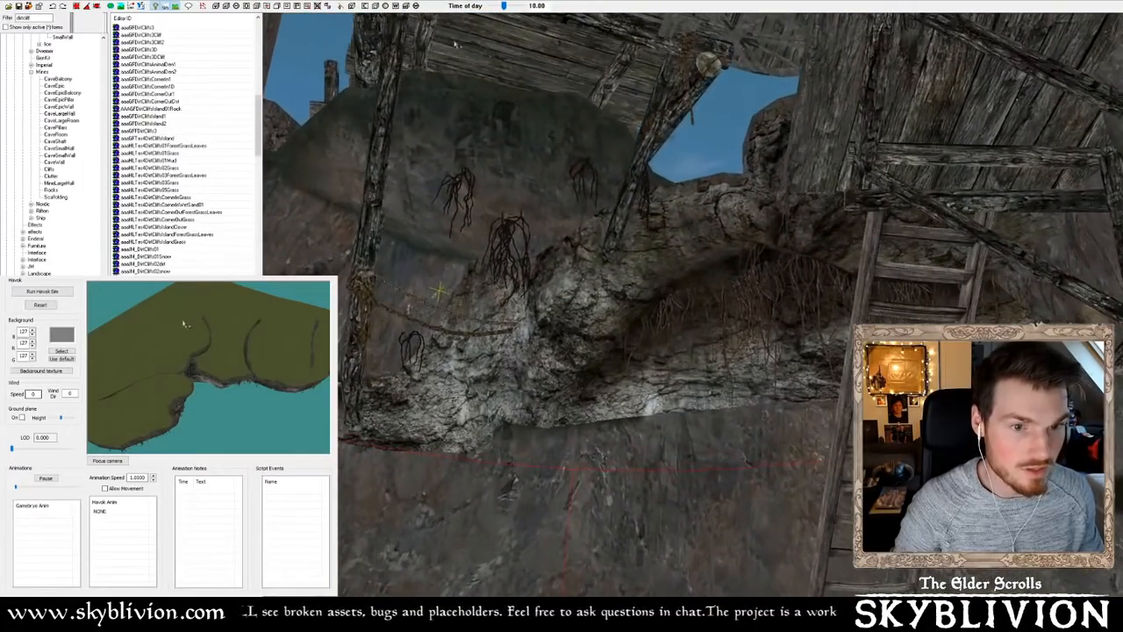
key("Delete")
middle_click_drag(620, 235, 539, 282, "shift")
middle_click_drag(264, 548, 209, 529, "shift")
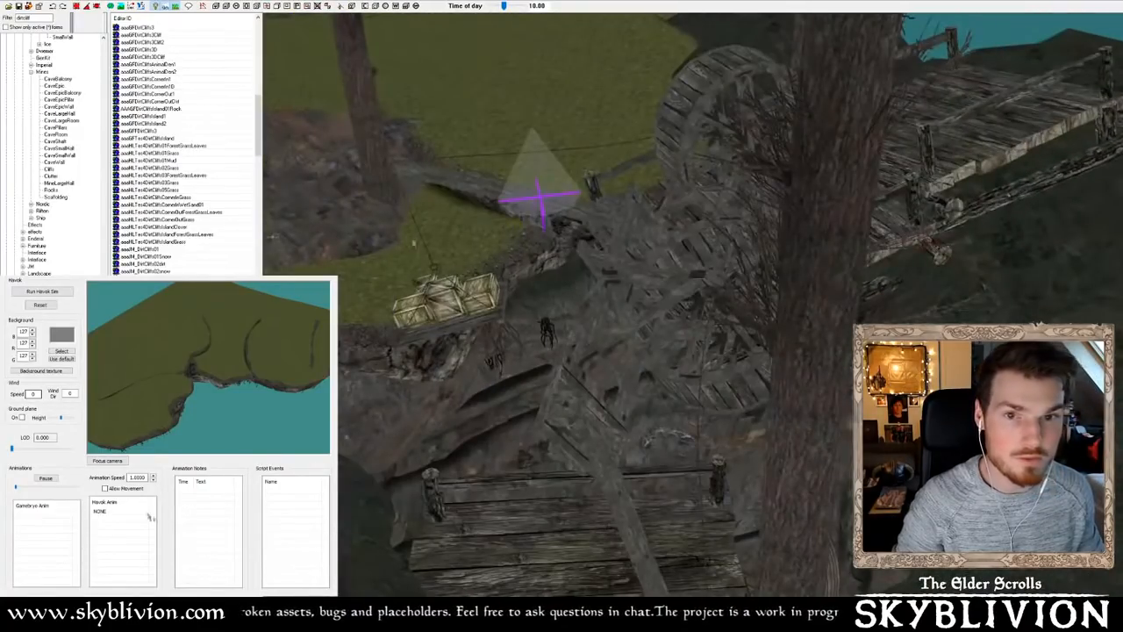
Examine the dirt cliff models one by one in the preview, looking for a piece that suits the mine entrance
key("Down")
key("Down")
key("Down")
key("Down")
key("Down")
key("Down")
key("Down")
key("Down")
key("Down")
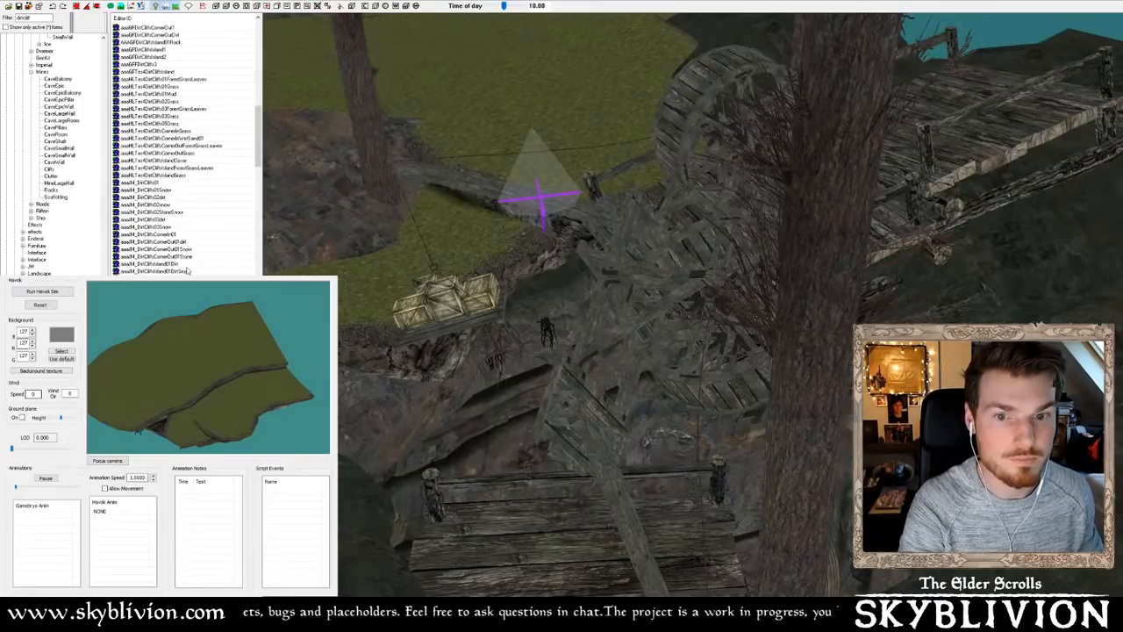
key("Down")
left_click_drag(163, 413, 68, 351)
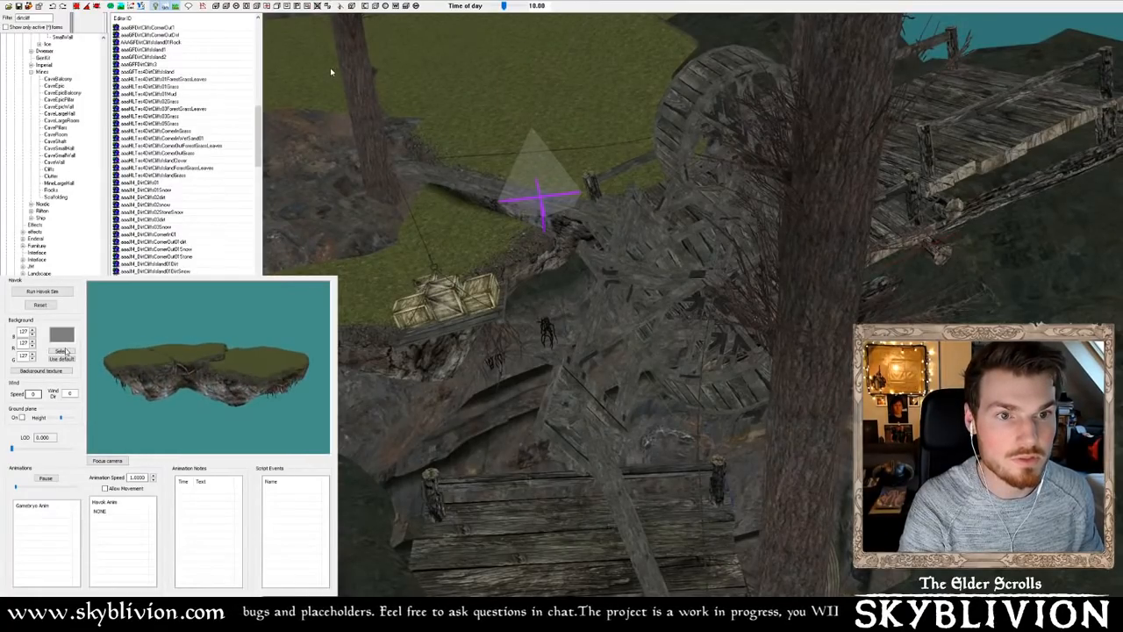
key("Down")
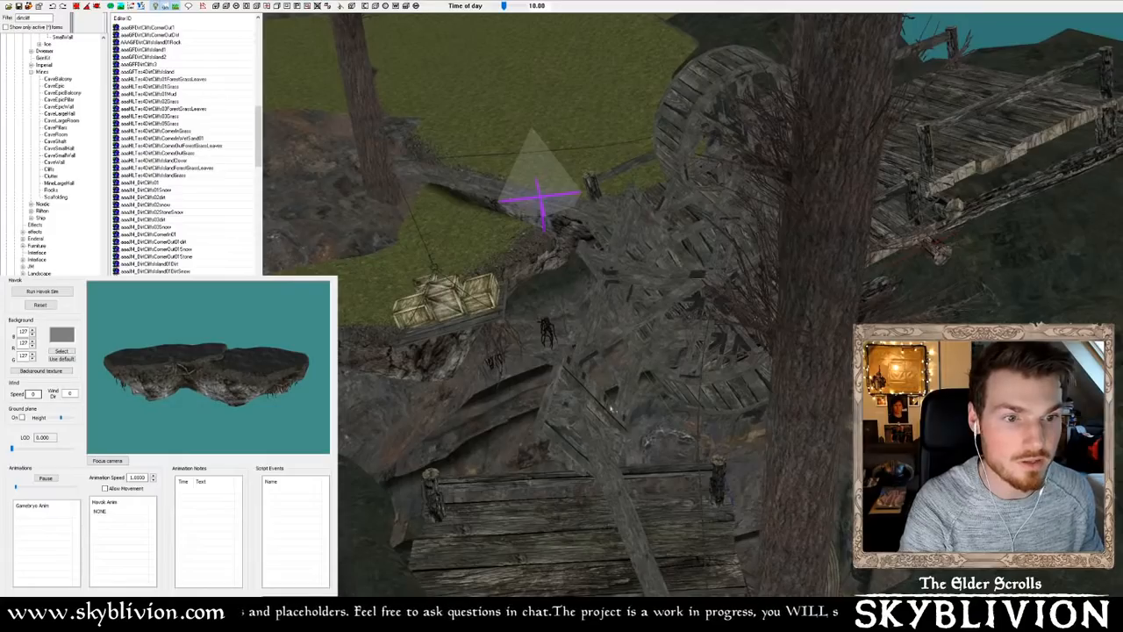
key("Down")
key("Down")
key("Down")
key("Down")
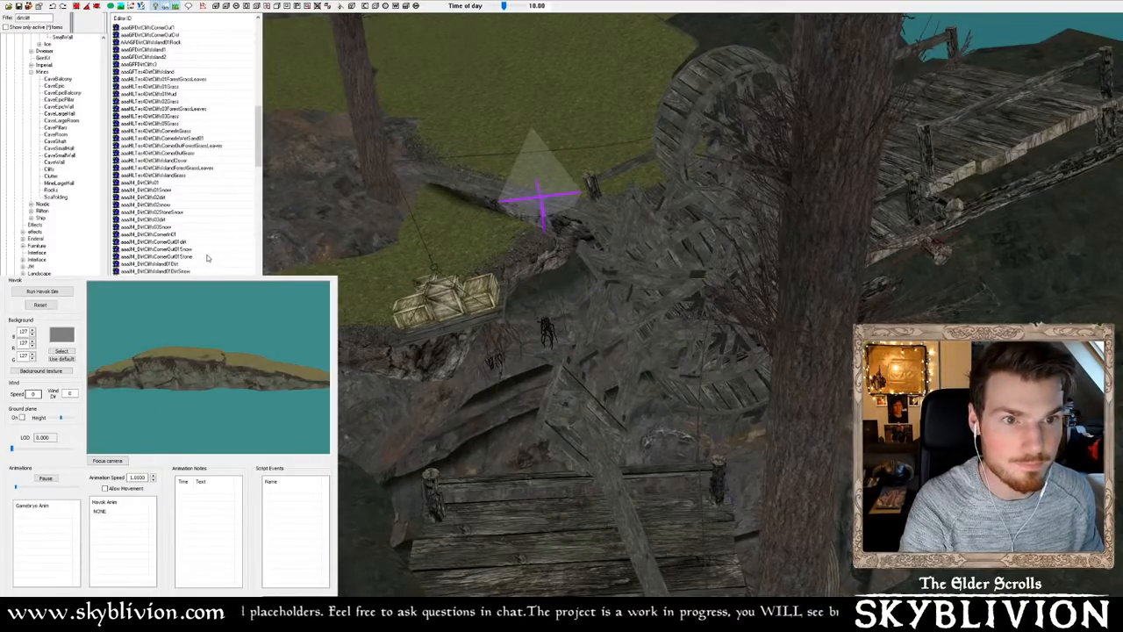
key("Down")
key("Down")
key("Down")
key("Down")
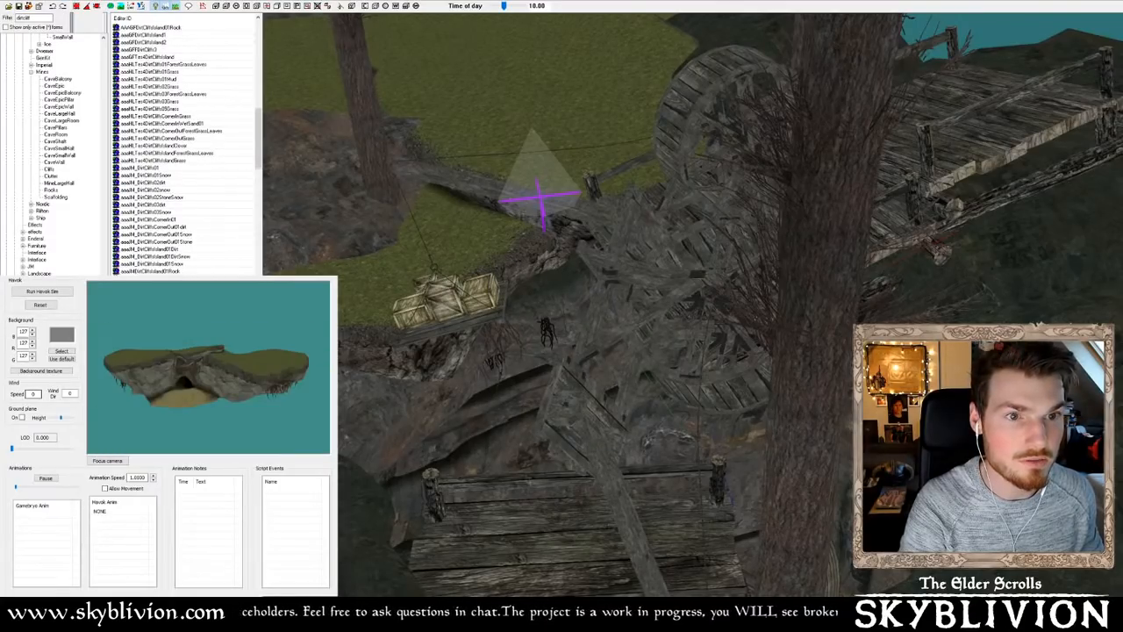
key("Down")
key("Down")
key("Down")
key("Down")
key("Down")
key("Down")
key("Down")
key("Down")
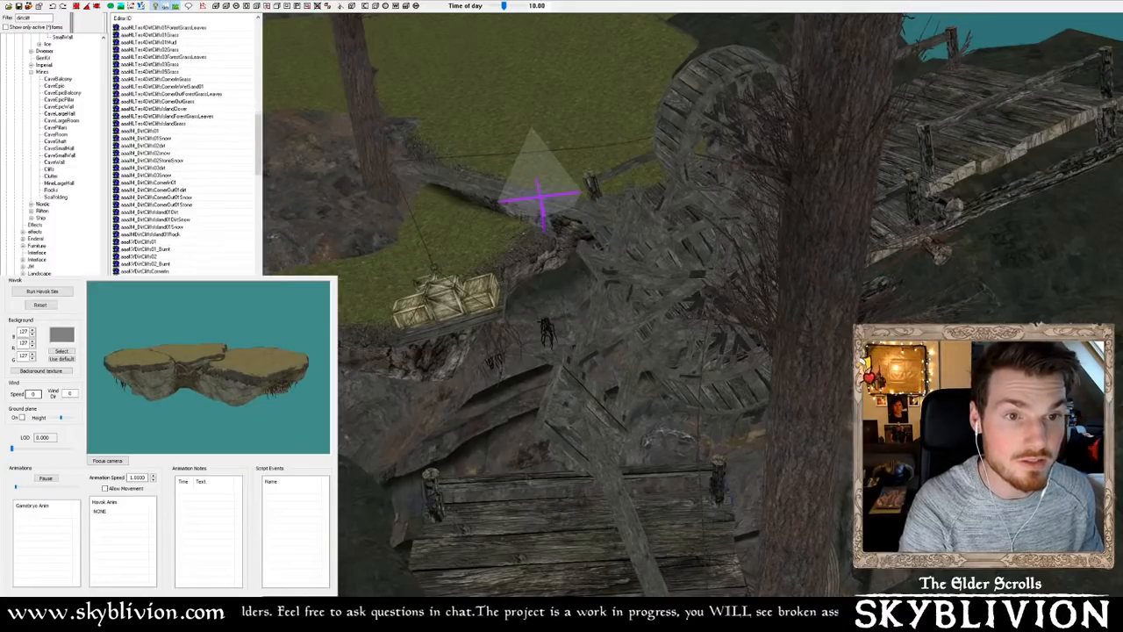
key("Down")
key("Down")
key("Down")
key("Down")
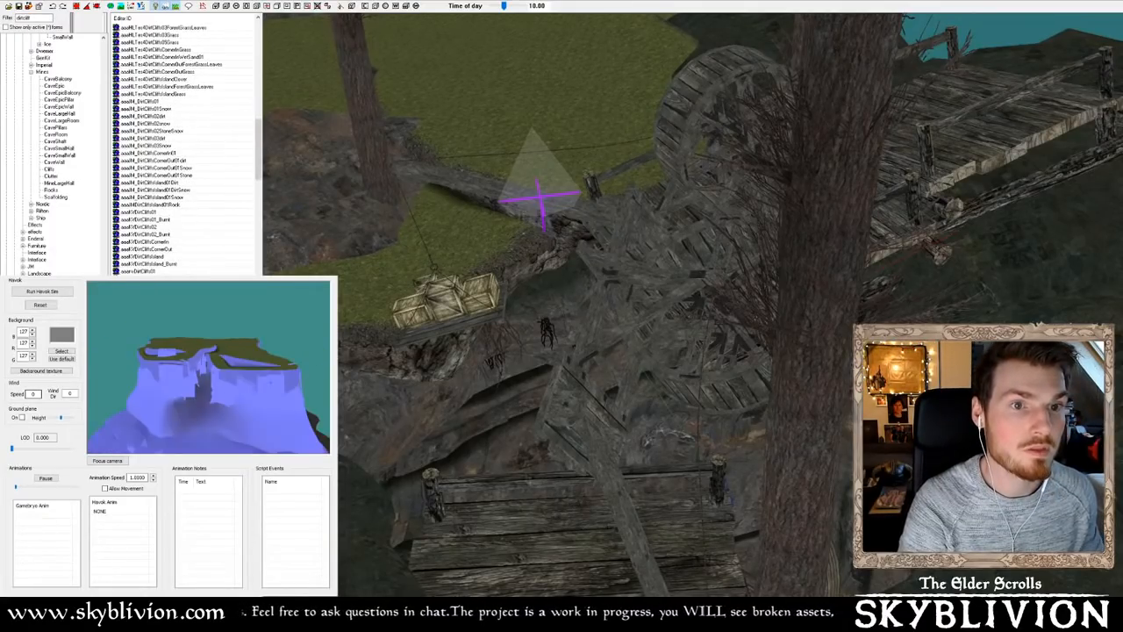
key("Down")
key("Down")
key("Down")
key("Down")
key("Down")
key("Down")
key("Down")
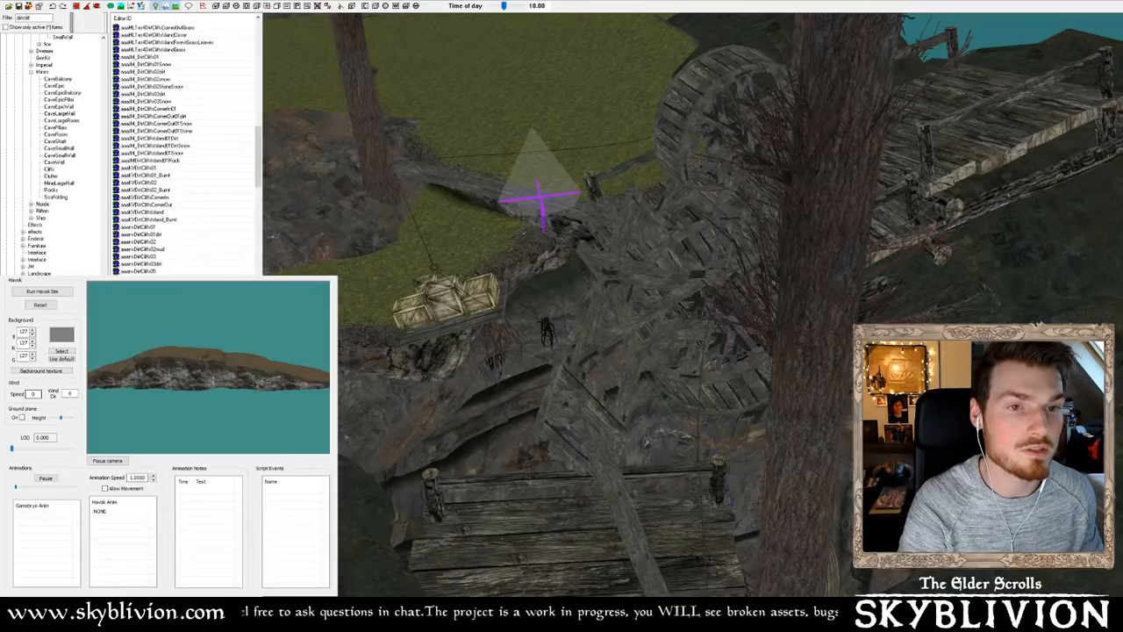
key("Down")
key("Down")
key("Down")
key("Down")
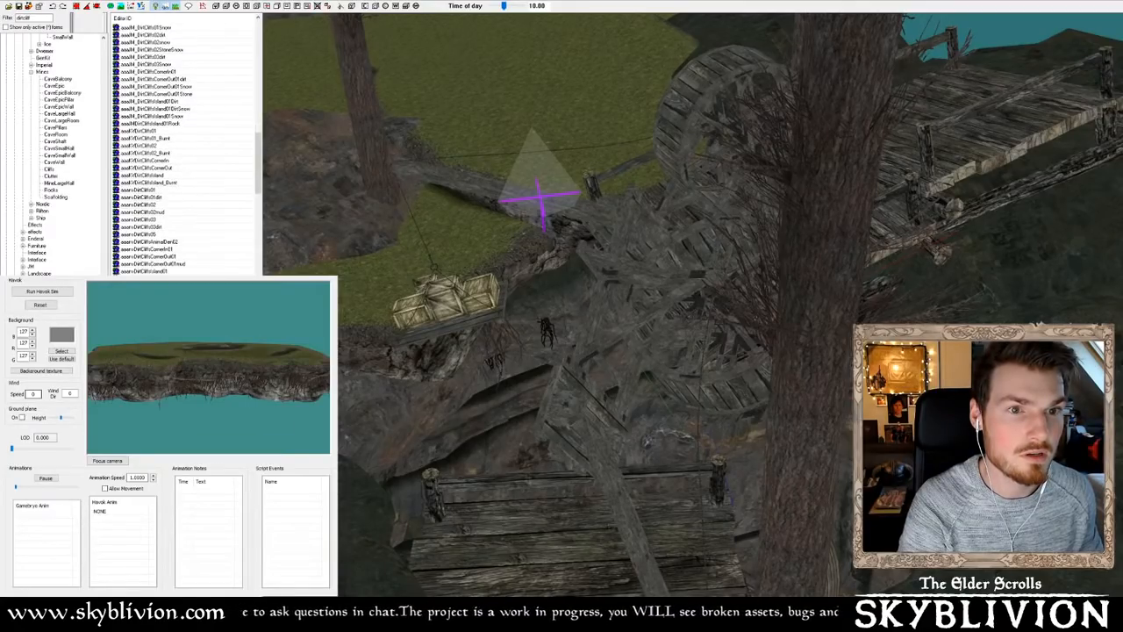
key("Down")
left_click_drag(270, 417, 292, 362)
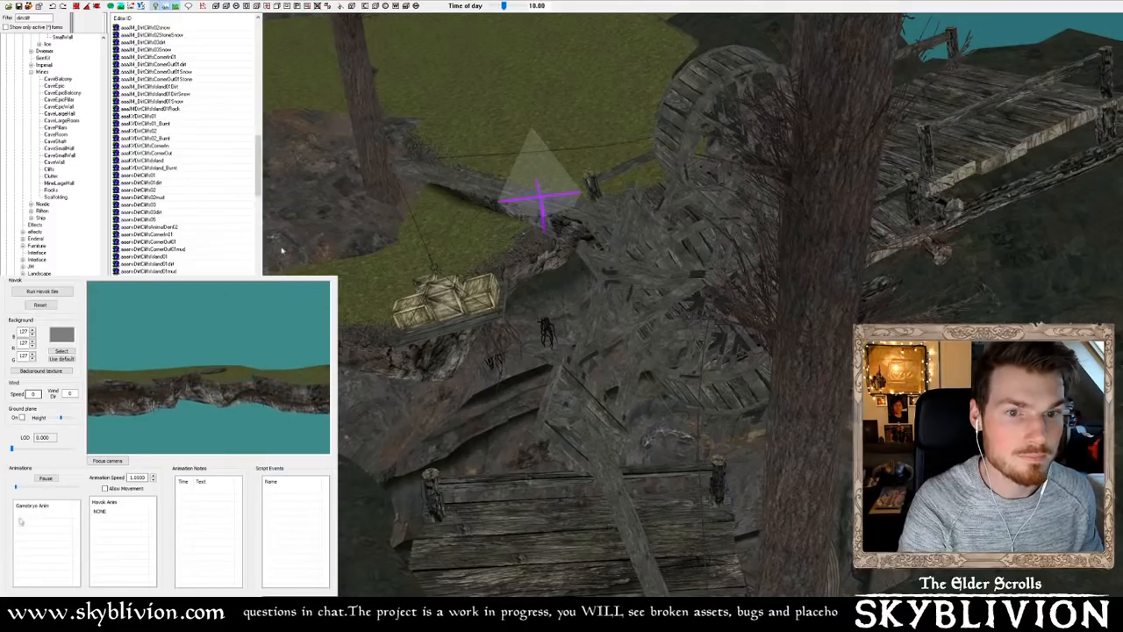
key("Return")
key("Escape")
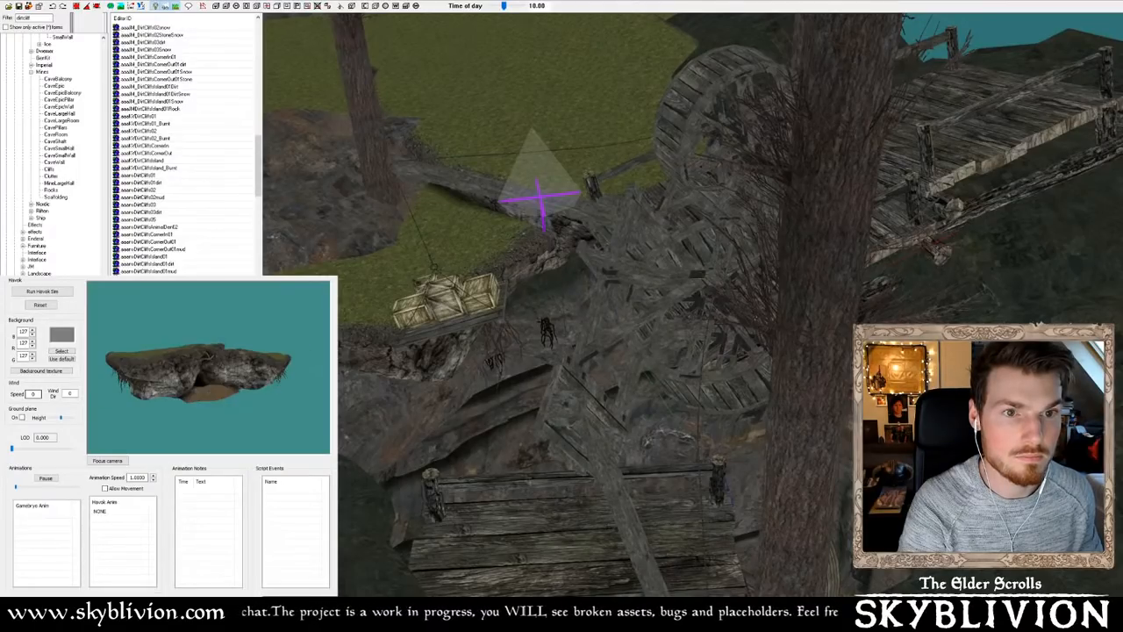
key("Down")
key("Down")
left_click_drag(214, 421, 180, 402)
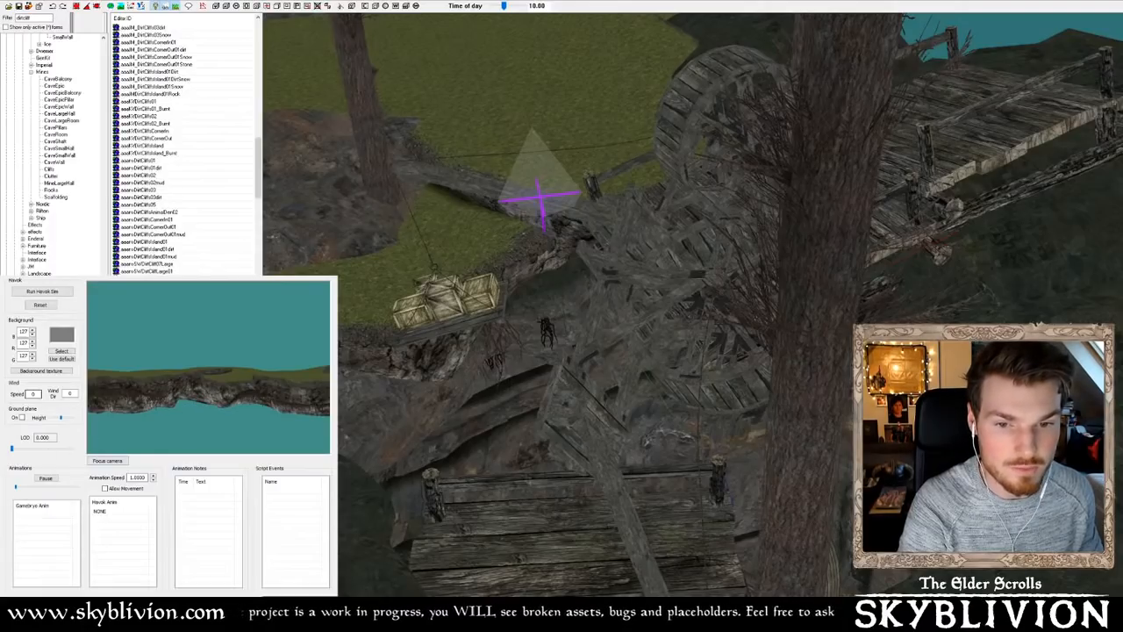
key("Down")
key("Down")
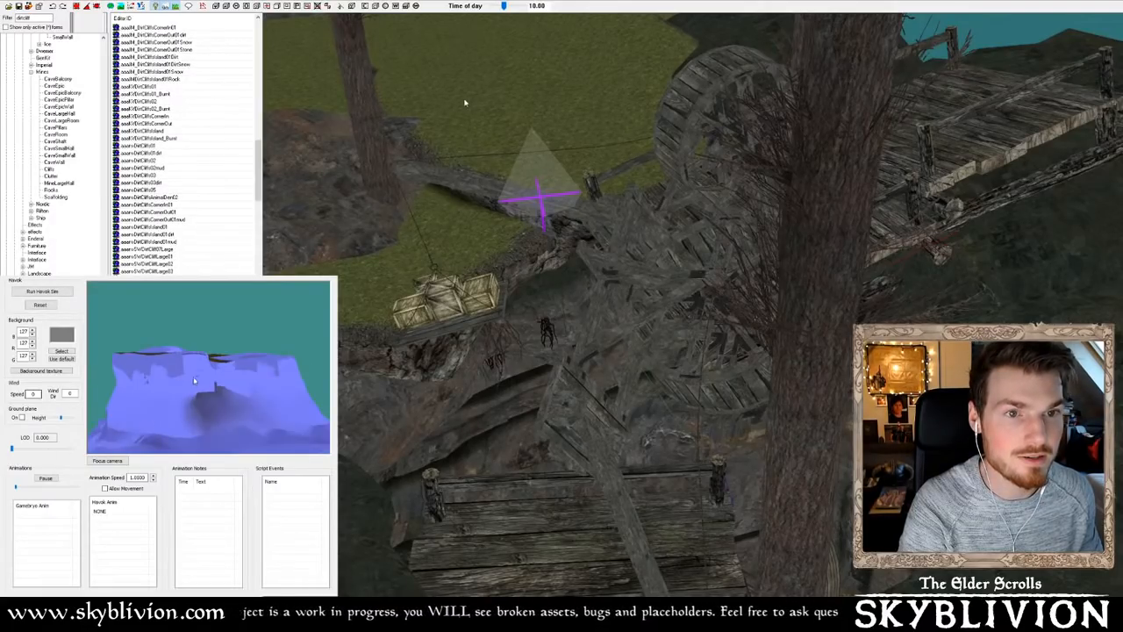
key("Down")
key("Down")
key("Down")
key("Down")
key("Down")
key("Down")
key("Down")
key("Down")
key("Down")
key("Down")
key("Down")
key("Down")
key("Down")
key("Down")
key("Down")
key("Down")
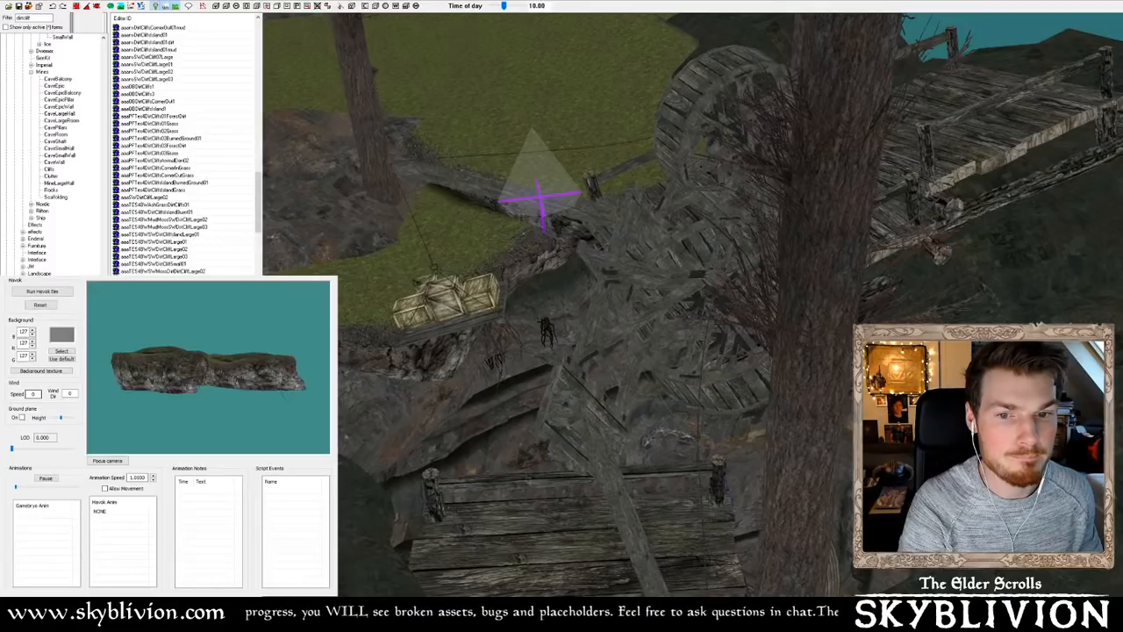
key("Down")
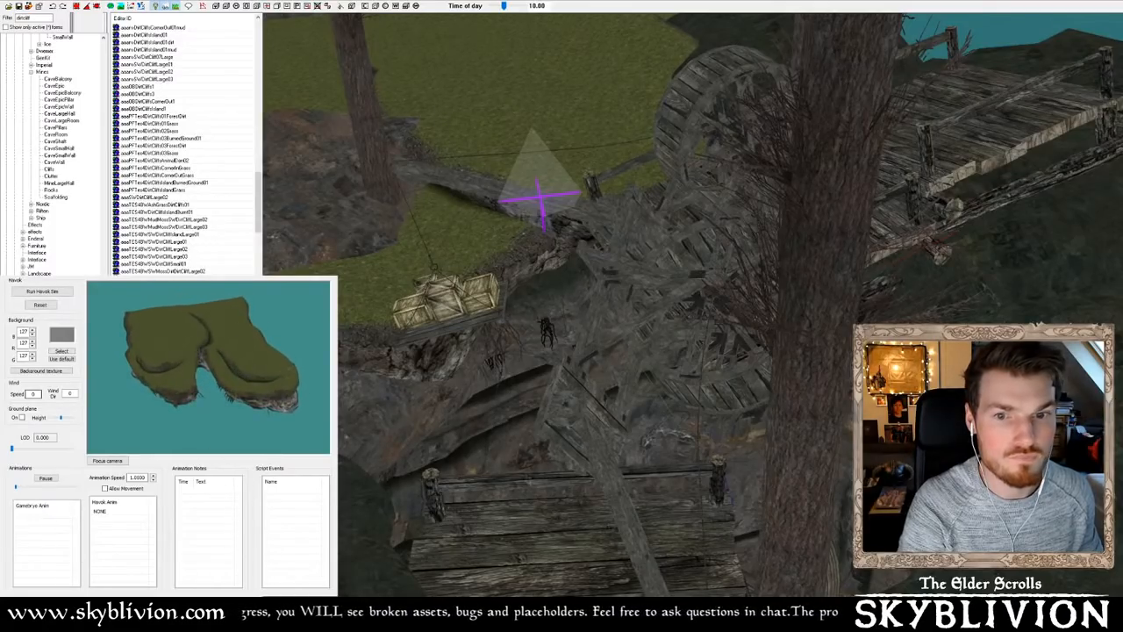
left_click_drag(230, 412, 219, 324)
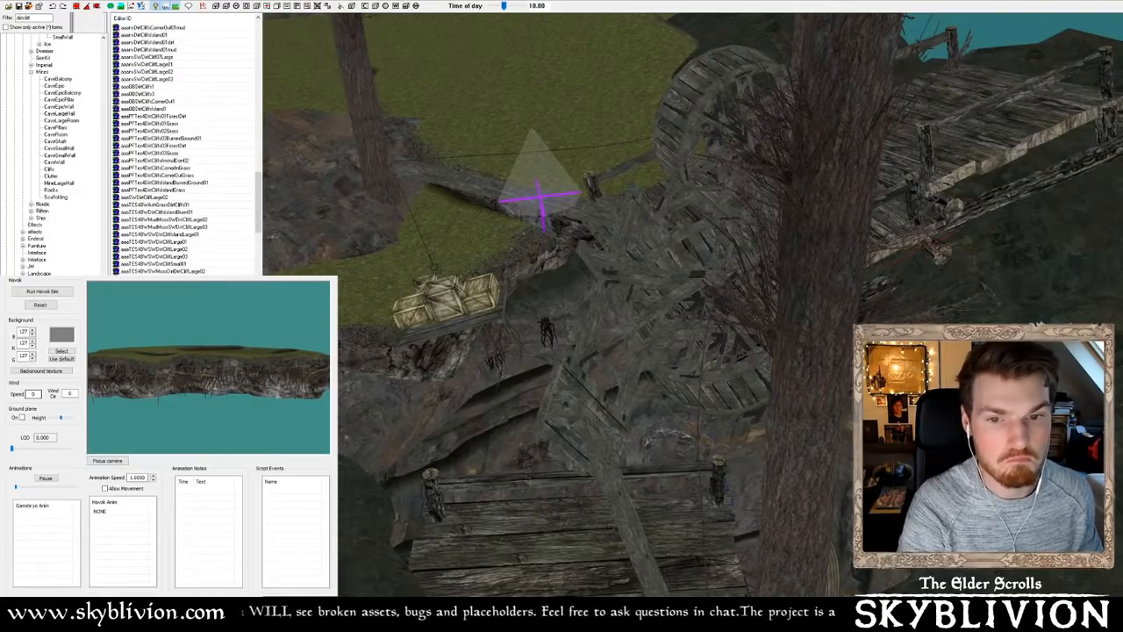
key("Down")
key("Down")
key("Down")
key("Down")
key("Down")
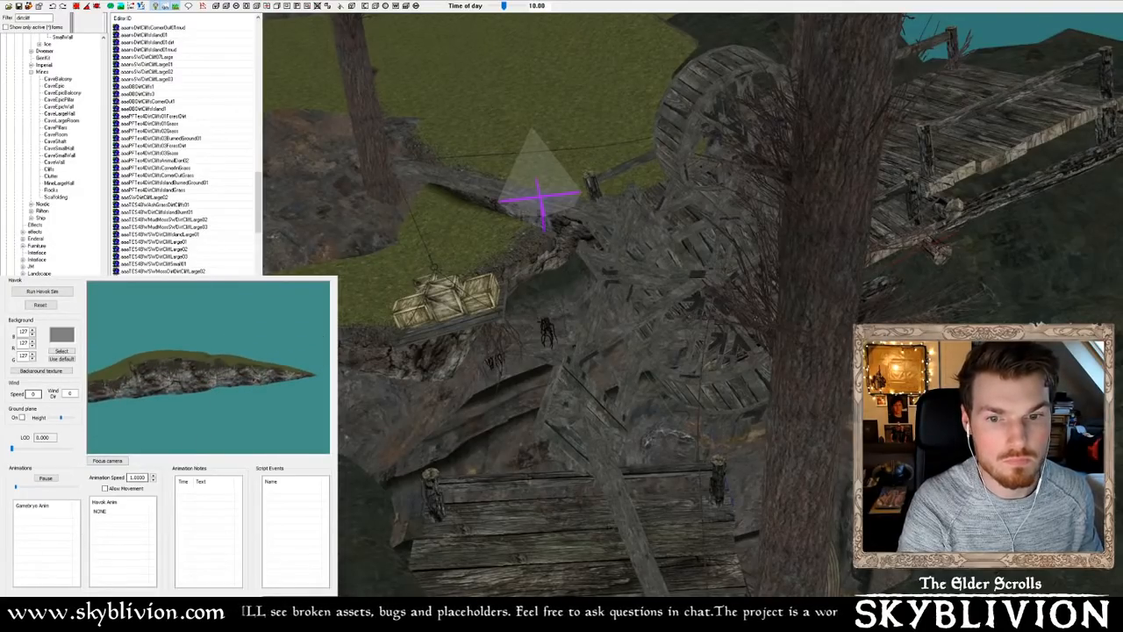
Place a grassy dirt cliff piece beside the mine structure and adjust its position and rotation to fit under the platform
left_click_drag(152, 190, 968, 297)
left_click_drag(795, 188, 714, 306)
middle_click_drag(726, 312, 794, 349, "shift")
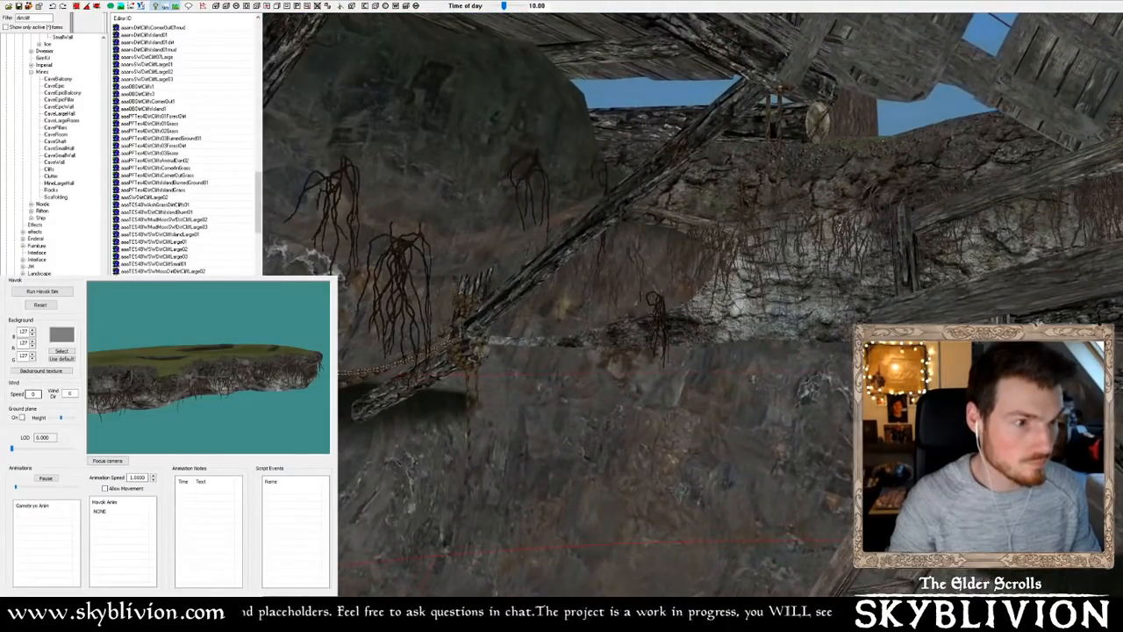
right_click_drag(685, 255, 645, 268)
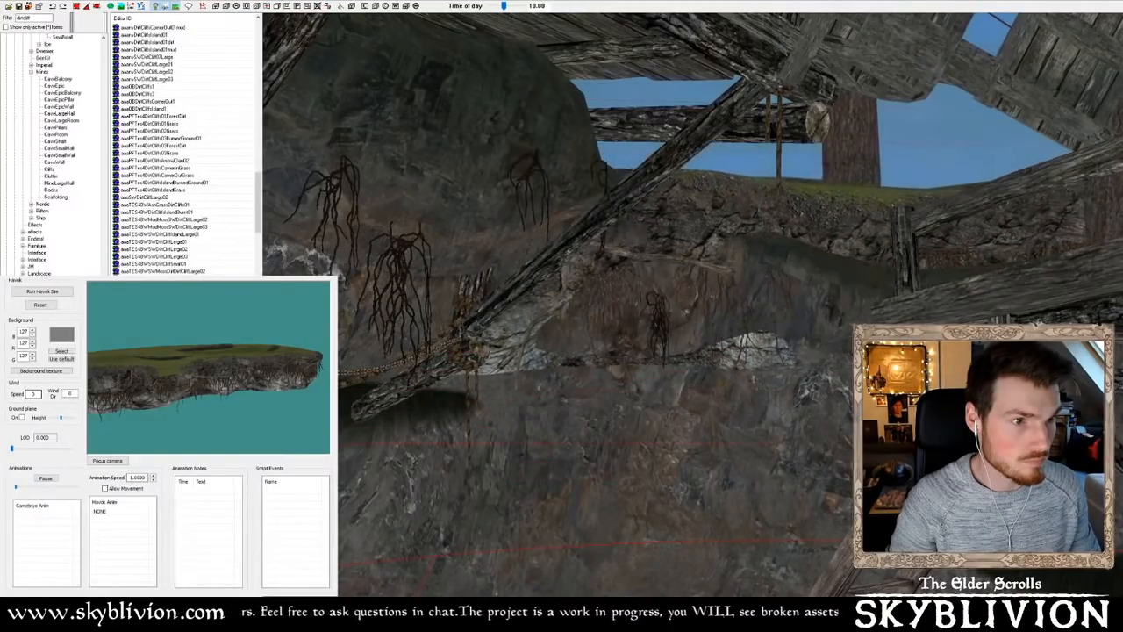
middle_click_drag(701, 315, 716, 289, "shift")
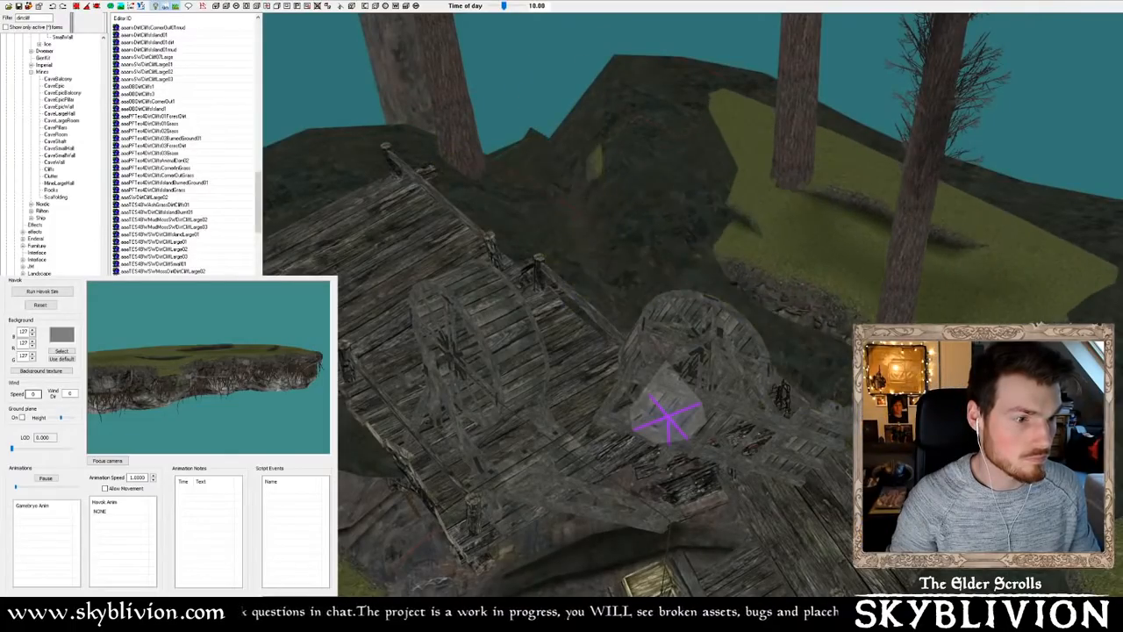
Examine the mine entrance, the surrounding grassy cliffs and the wooden platforms inside the pit from several angles
middle_click_drag(716, 289, 511, 288, "shift")
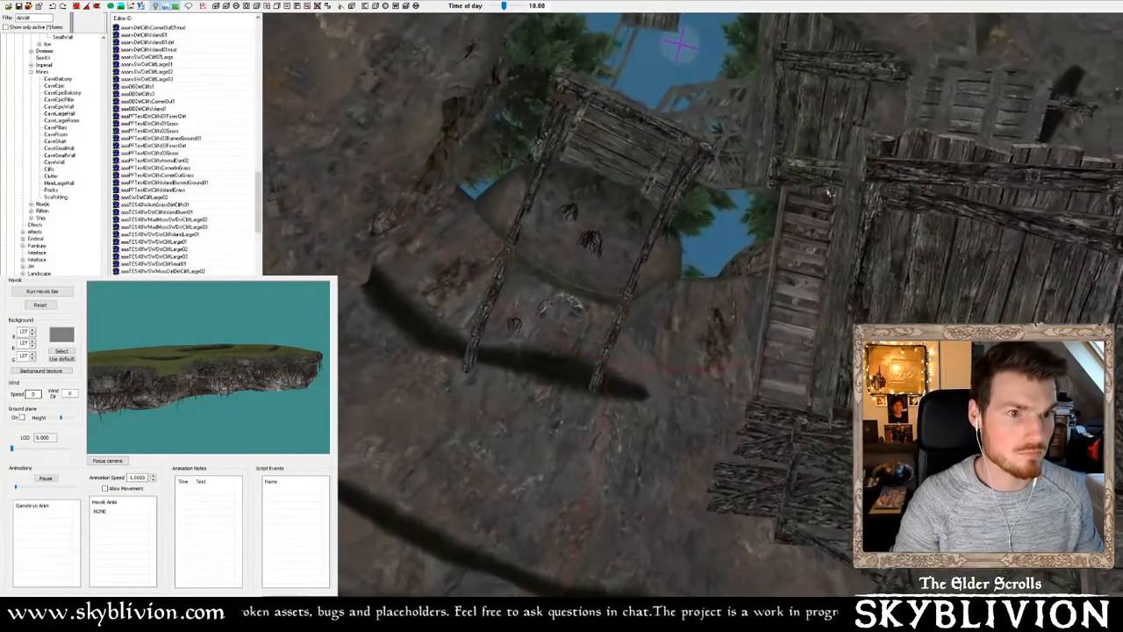
middle_click_drag(829, 193, 785, 259, "shift")
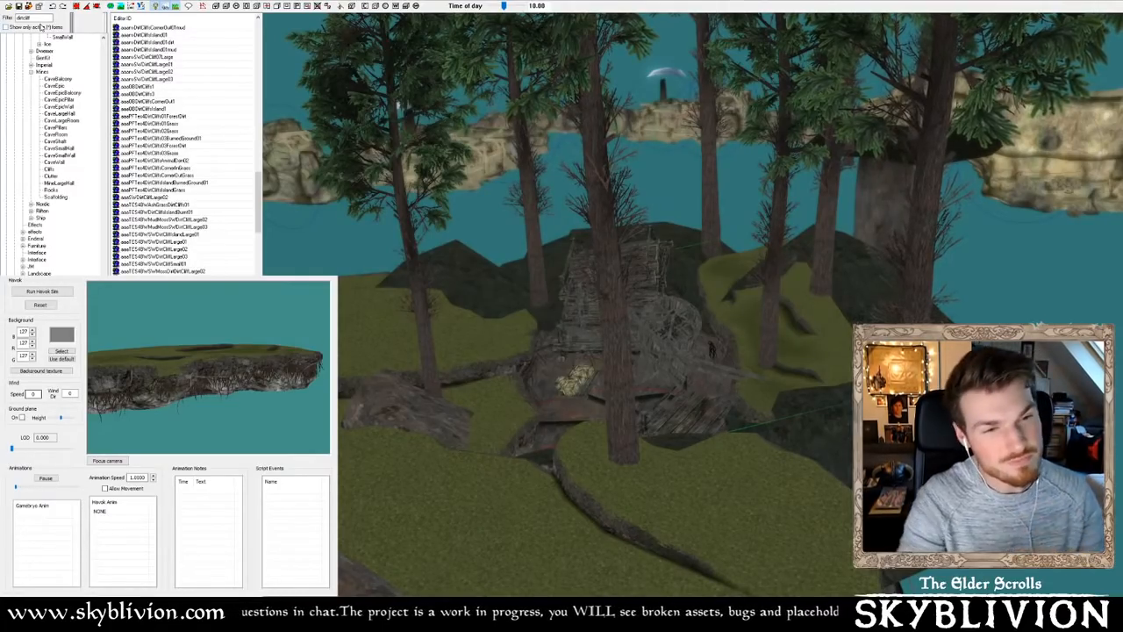
scroll(742, 504, "up", 2)
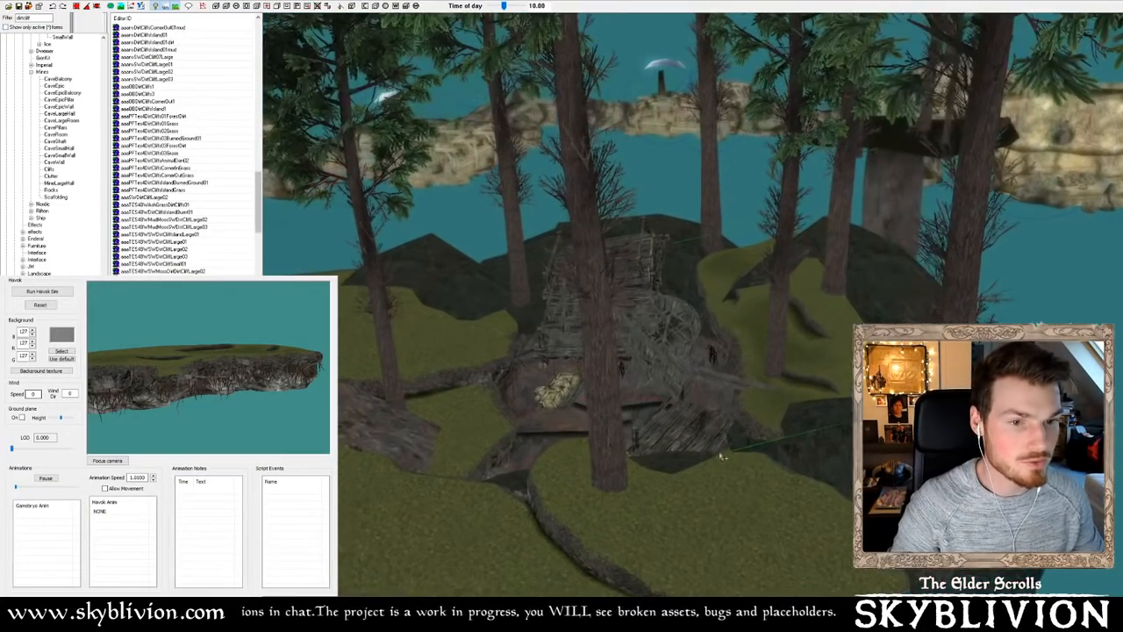
middle_click_drag(722, 454, 672, 430, "shift")
middle_click_drag(615, 381, 331, 502, "shift")
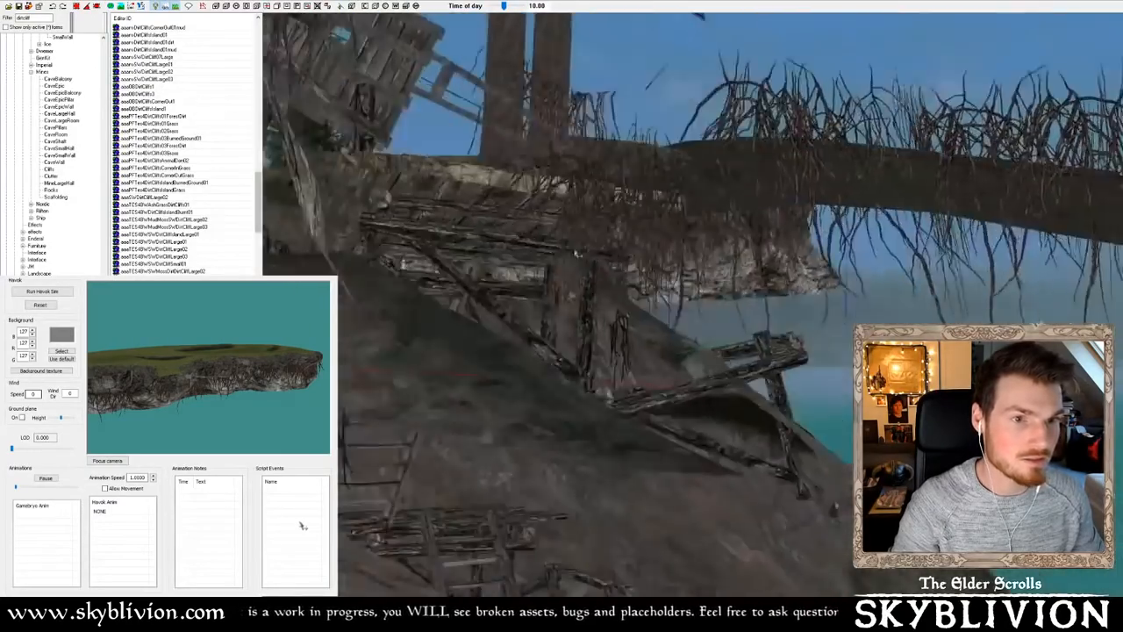
middle_click_drag(303, 526, 630, 255, "shift")
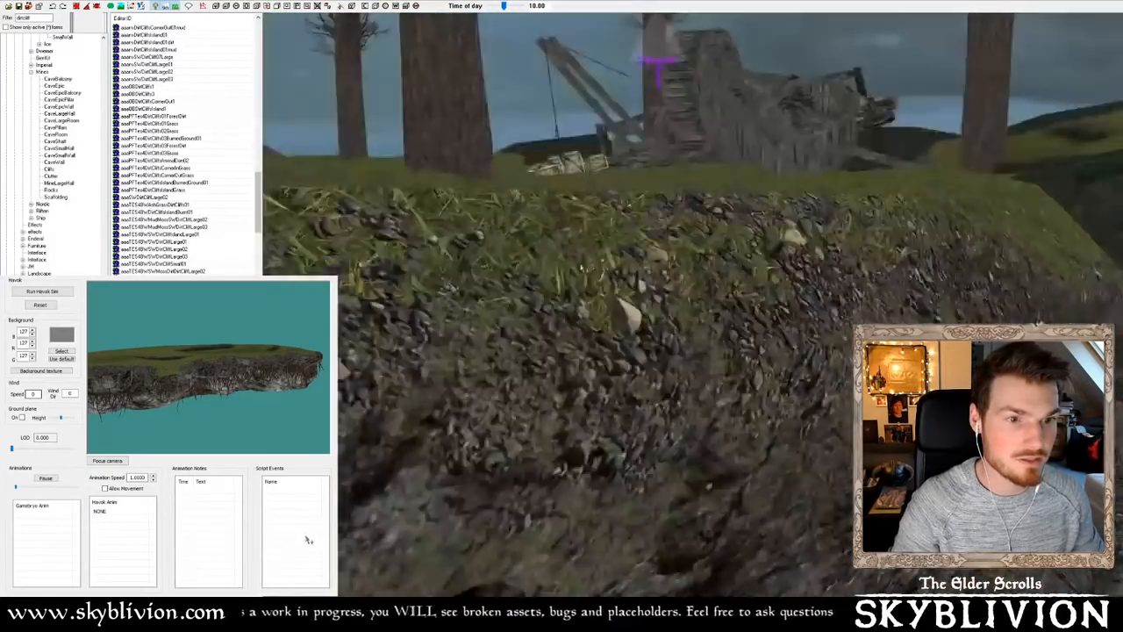
middle_click_drag(308, 539, 288, 555, "shift")
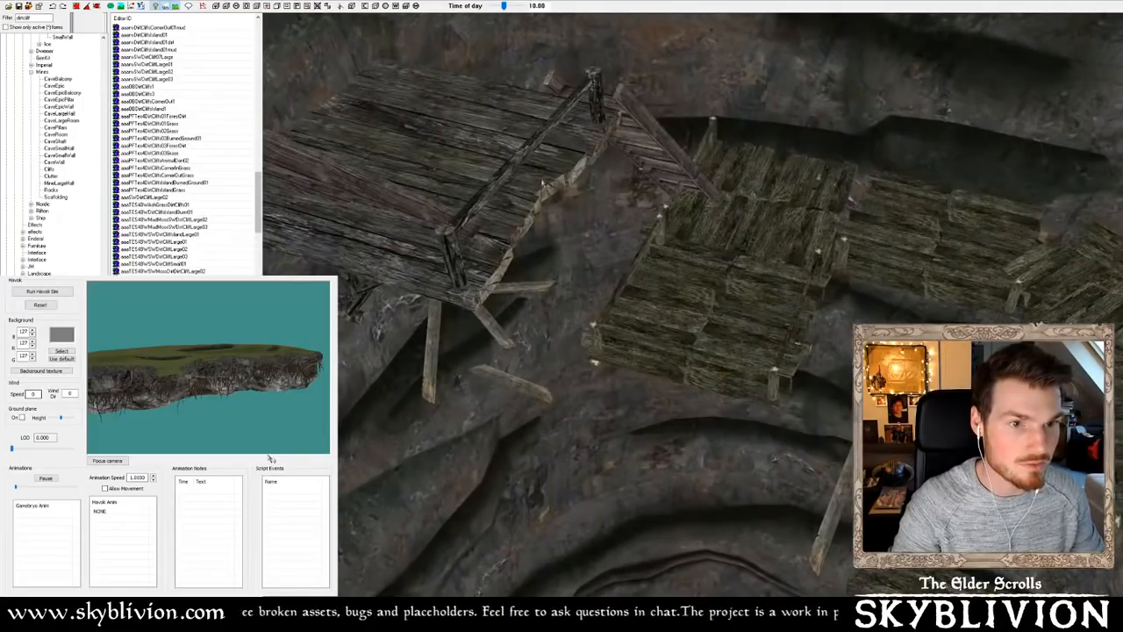
mouse_move(543, 184)
middle_mouse_down("shift")
mouse_move(492, 175)
mouse_move(533, 171)
mouse_move(542, 188)
middle_mouse_up("shift")
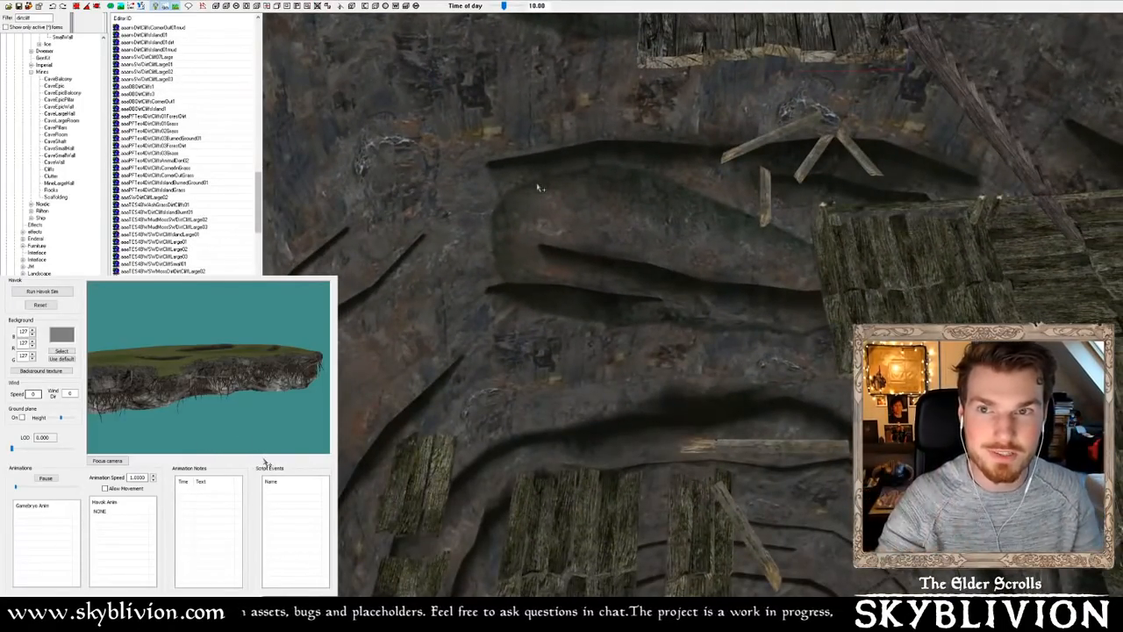
middle_click_drag(851, 305, 683, 253, "shift")
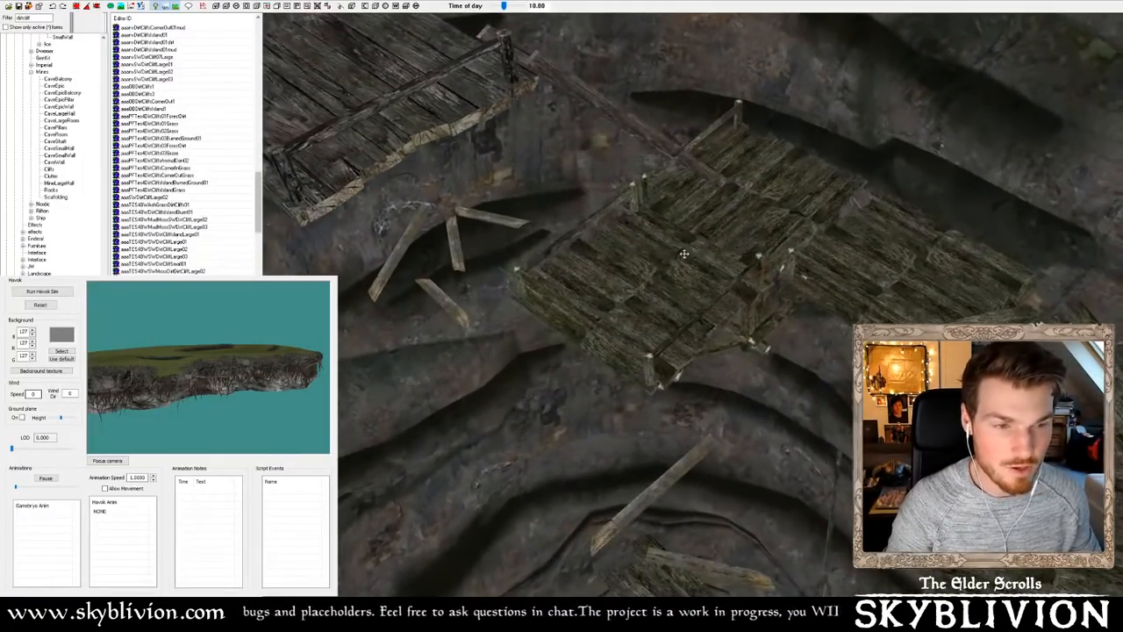
middle_click_drag(614, 247, 639, 257, "shift")
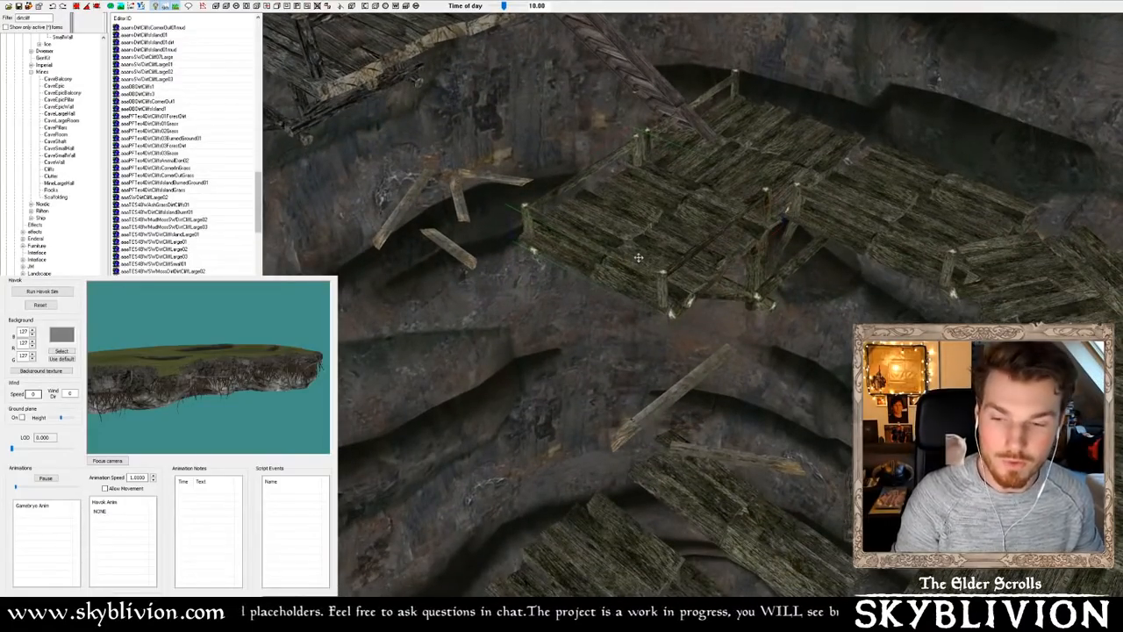
middle_click_drag(633, 249, 667, 234, "shift")
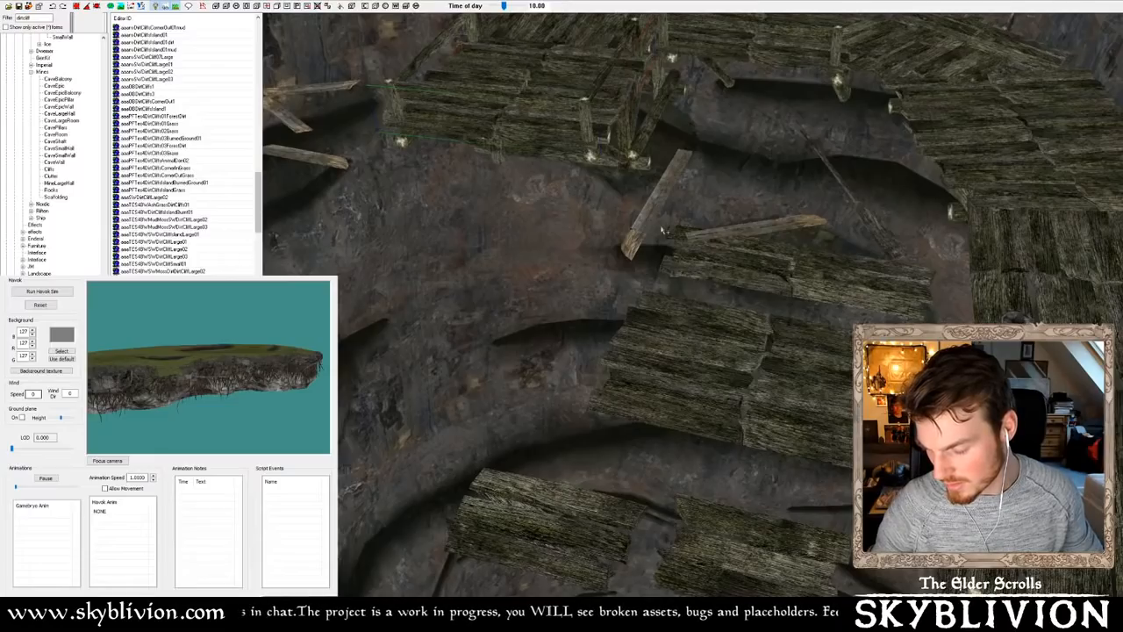
Filter the object list by "water" and preview water pieces, such as the palace court water curve and Great Forest rock waterfall
double_click(50, 18)
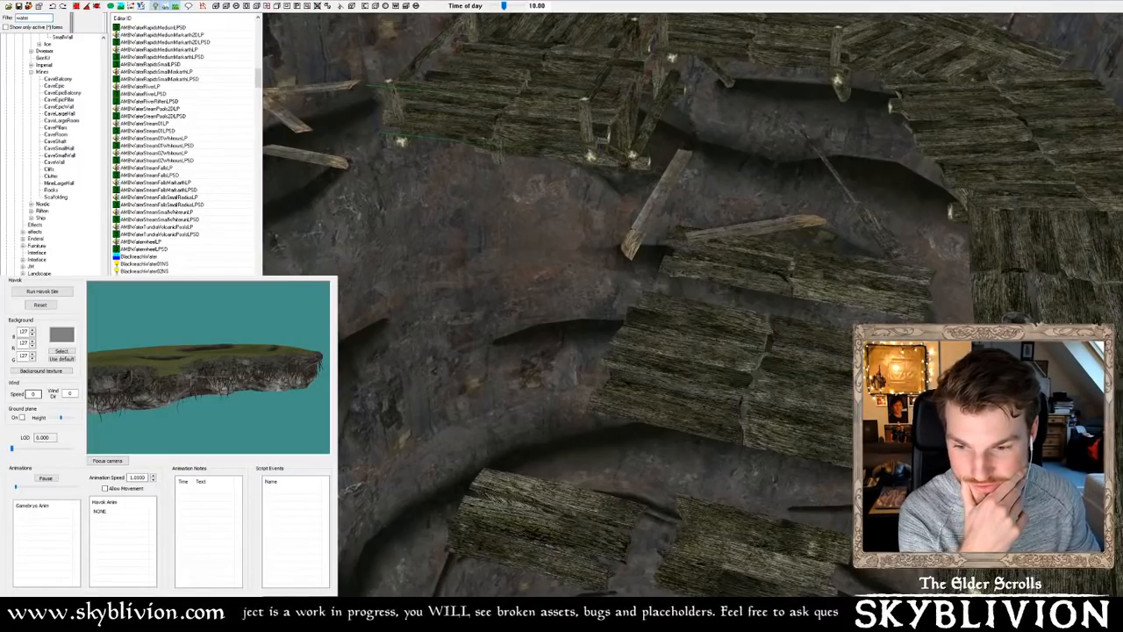
left_click_drag(260, 78, 251, 27)
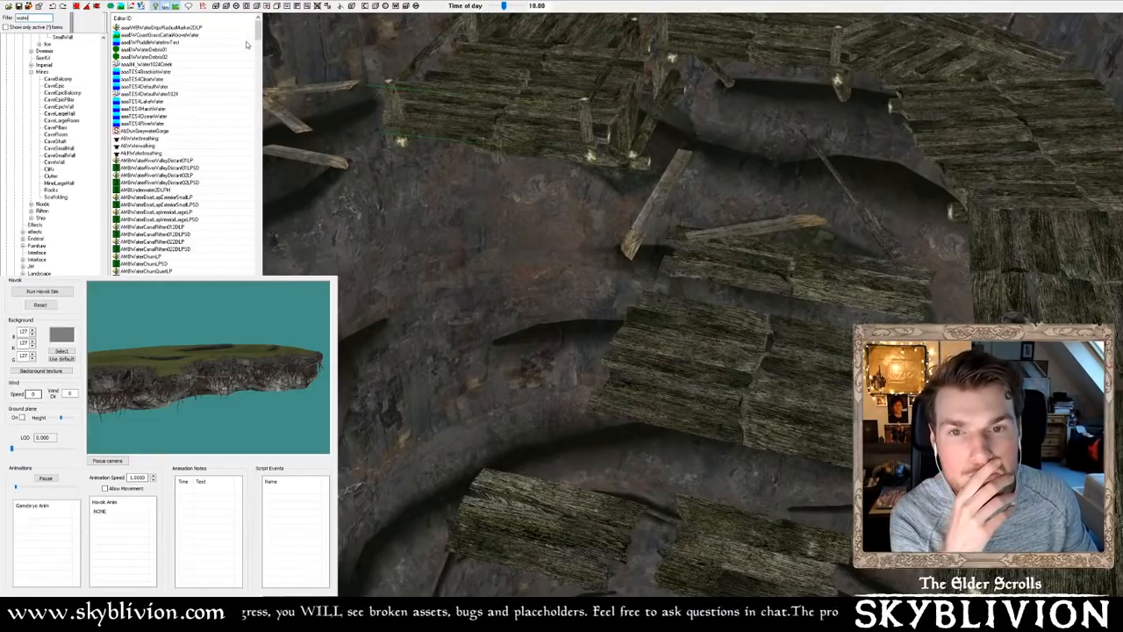
left_click_drag(259, 35, 288, 305)
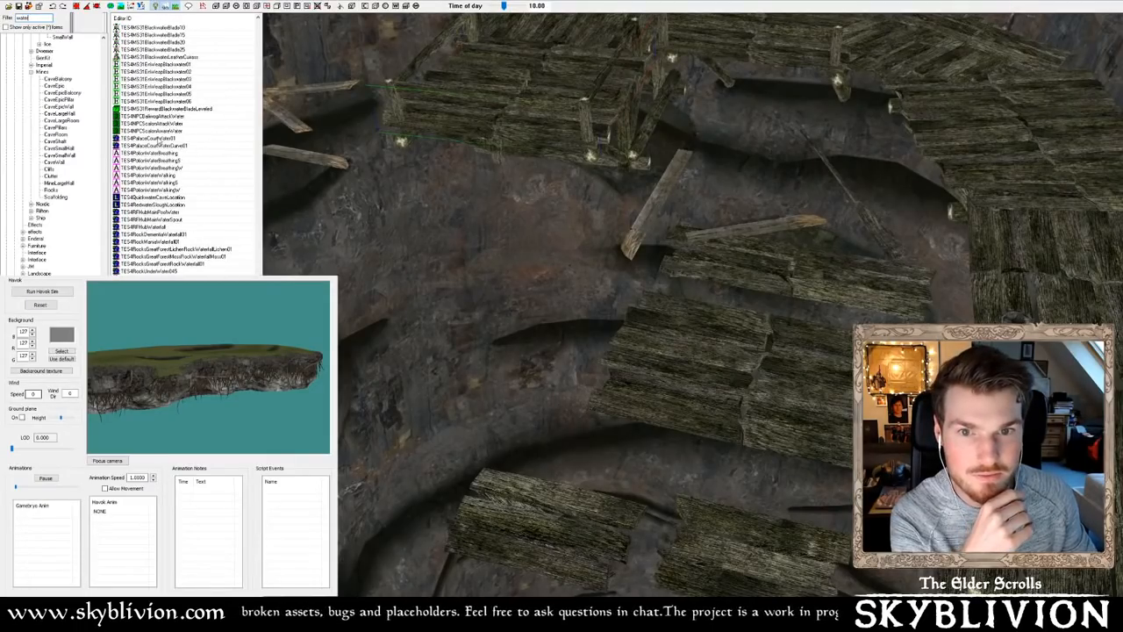
left_click(149, 138)
left_click(174, 146)
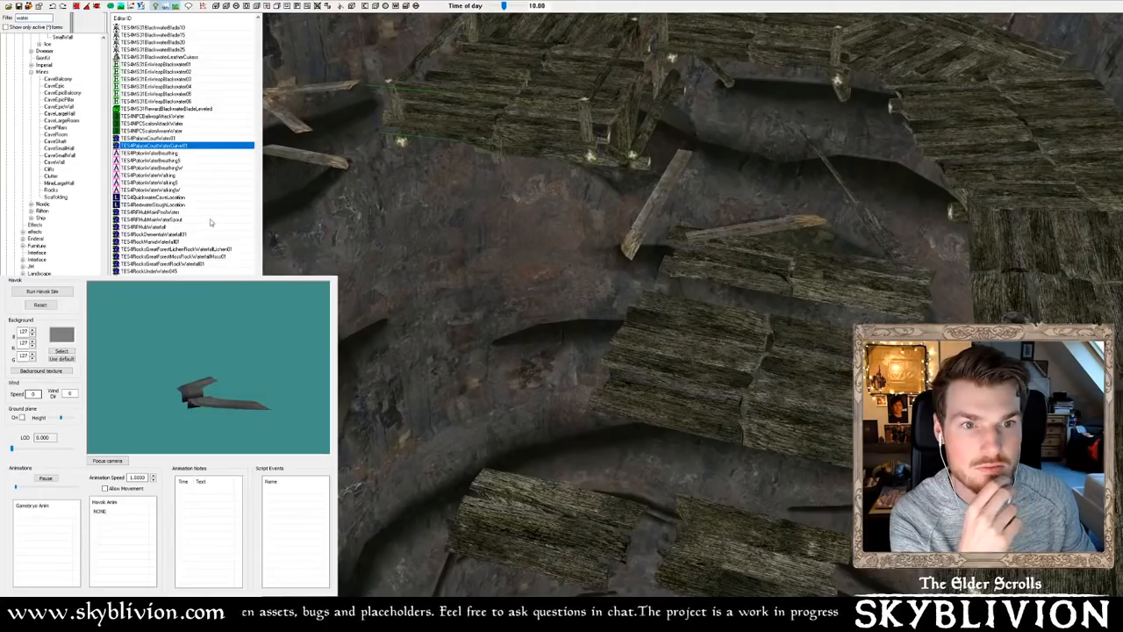
left_click_drag(132, 419, 265, 481)
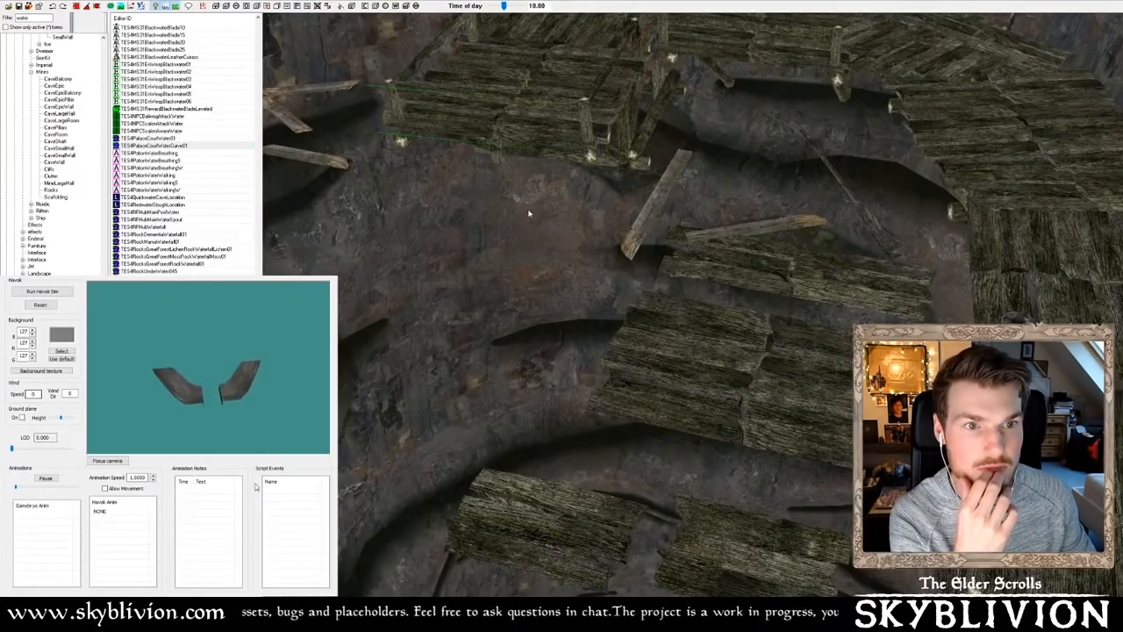
left_click(167, 226)
left_click(184, 263)
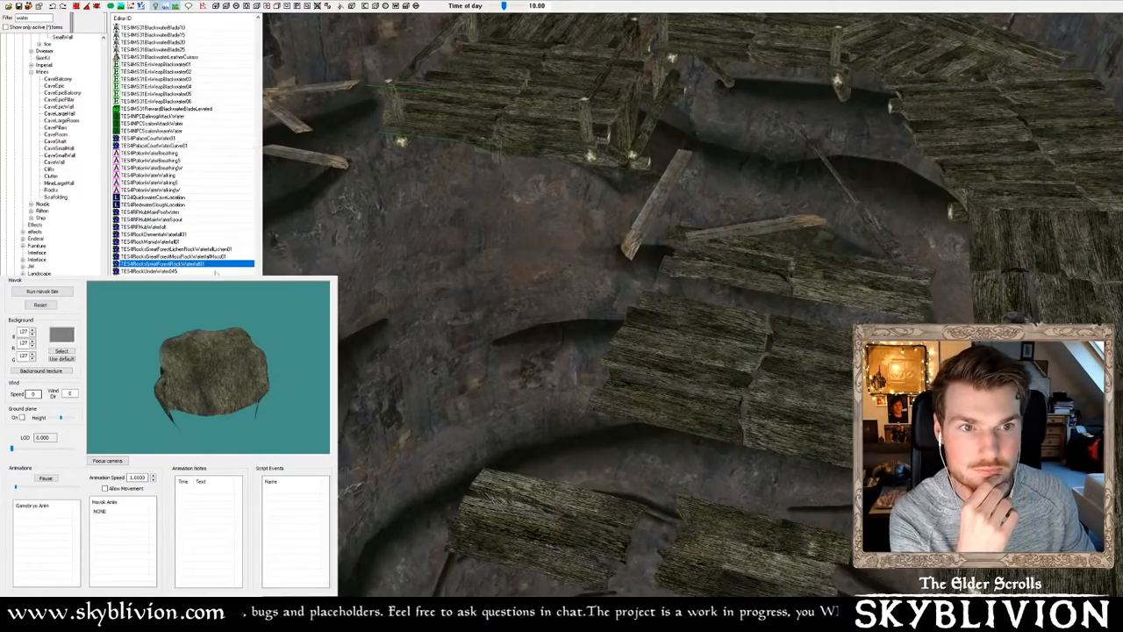
scroll(184, 149, "down", 15)
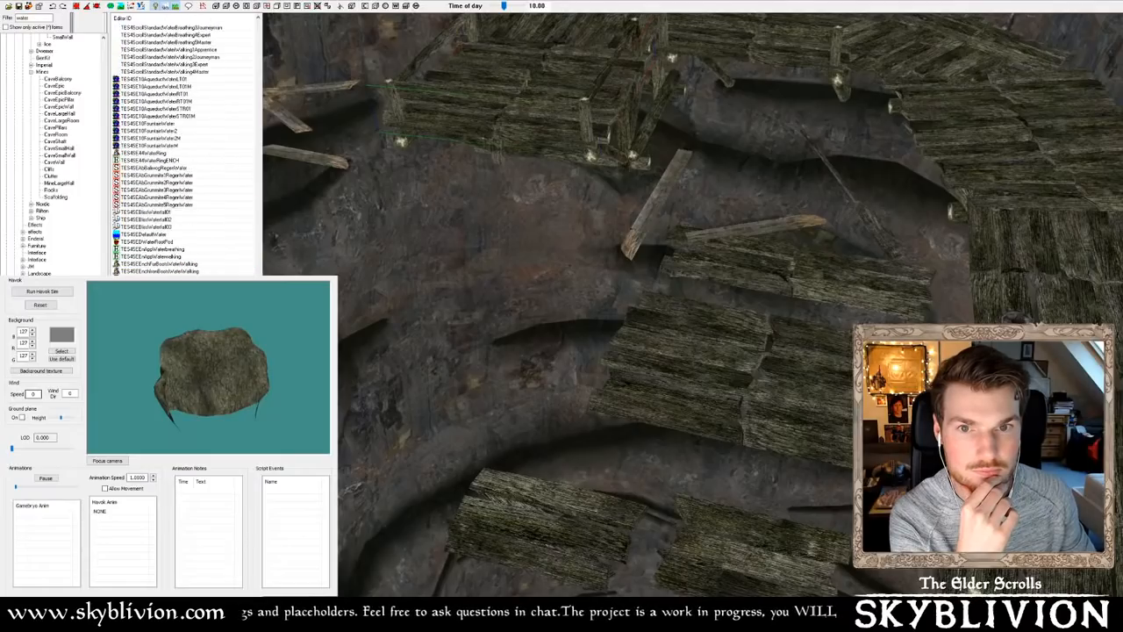
scroll(184, 149, "down", 5)
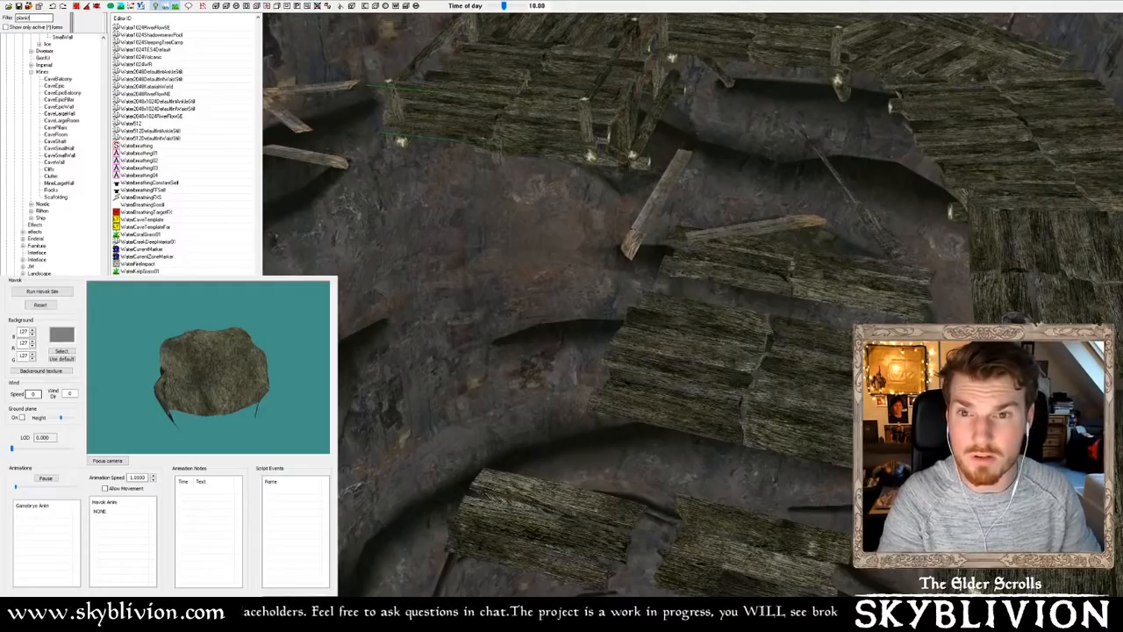
Filter the object list by "plant" and preview the planter models one by one
key("BackSpace")
key("BackSpace")
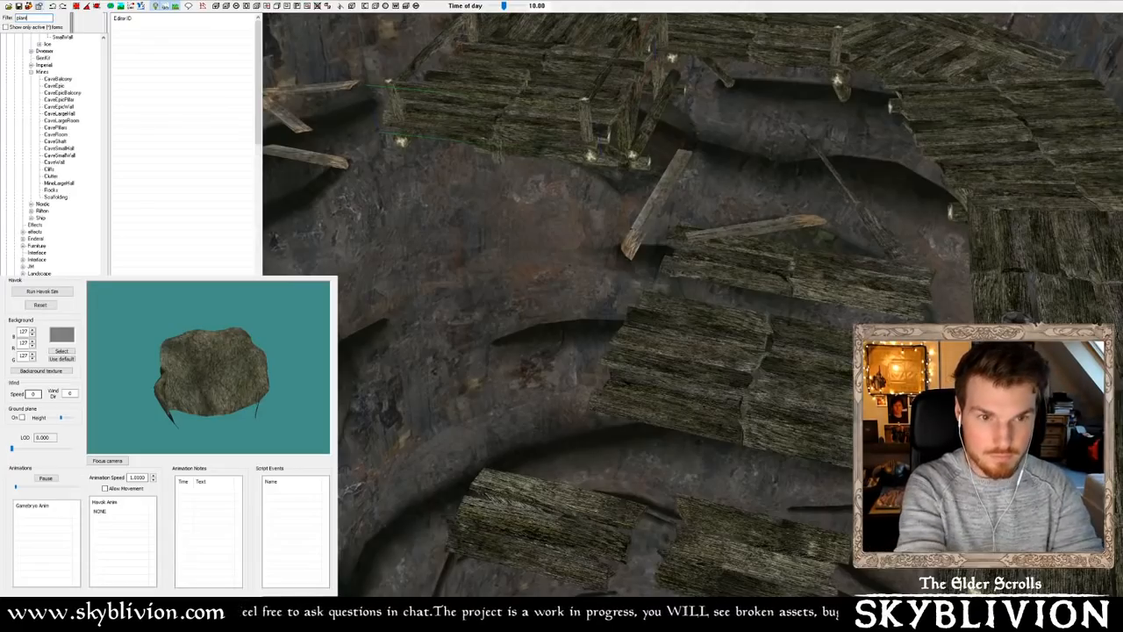
left_click(176, 35)
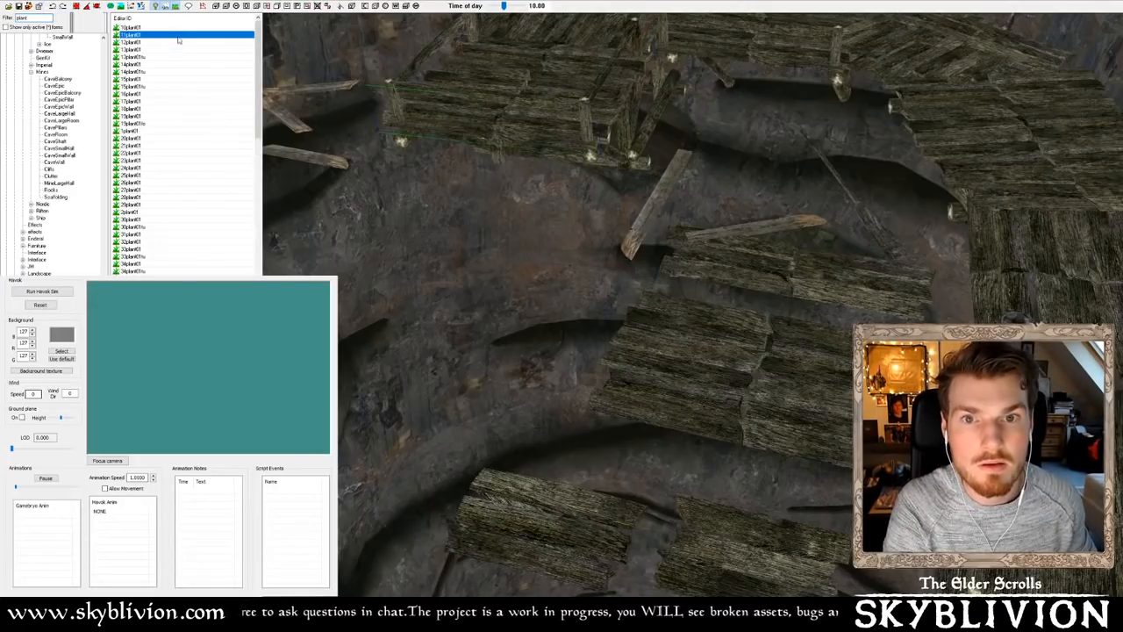
left_click_drag(258, 48, 253, 211)
left_click(144, 102)
left_click(165, 130)
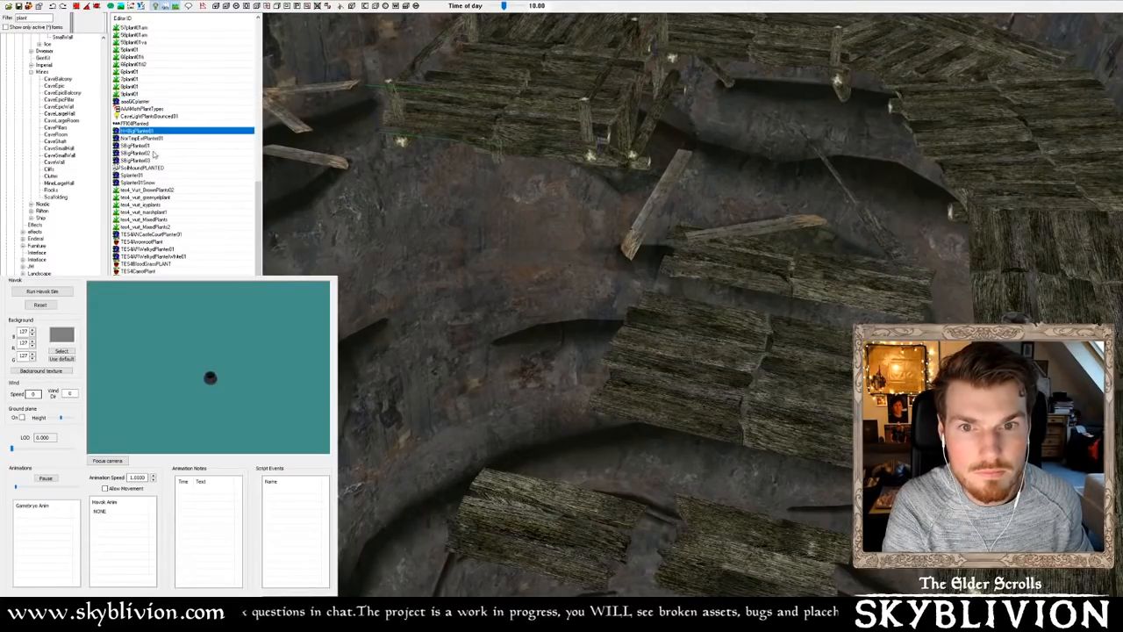
left_click(151, 146)
left_click(161, 175)
left_click(157, 183)
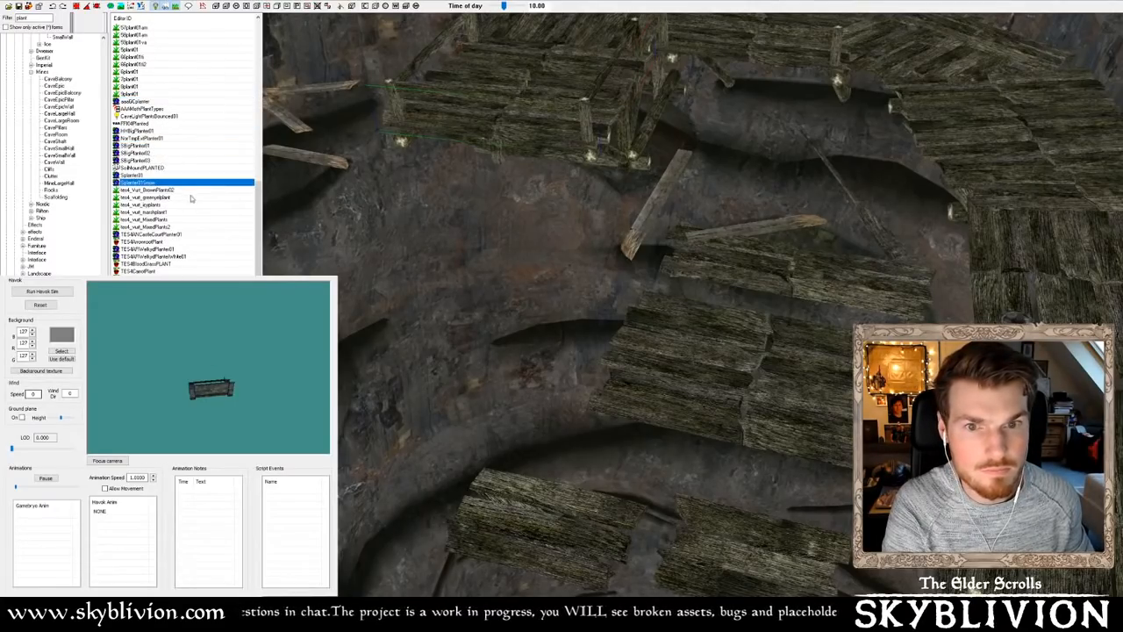
Check the TES4 plant entries in the preview, including the Welkynd planters, blood grass, Harrada and middle-class planter
left_click(162, 196)
left_click(165, 219)
left_click(163, 256)
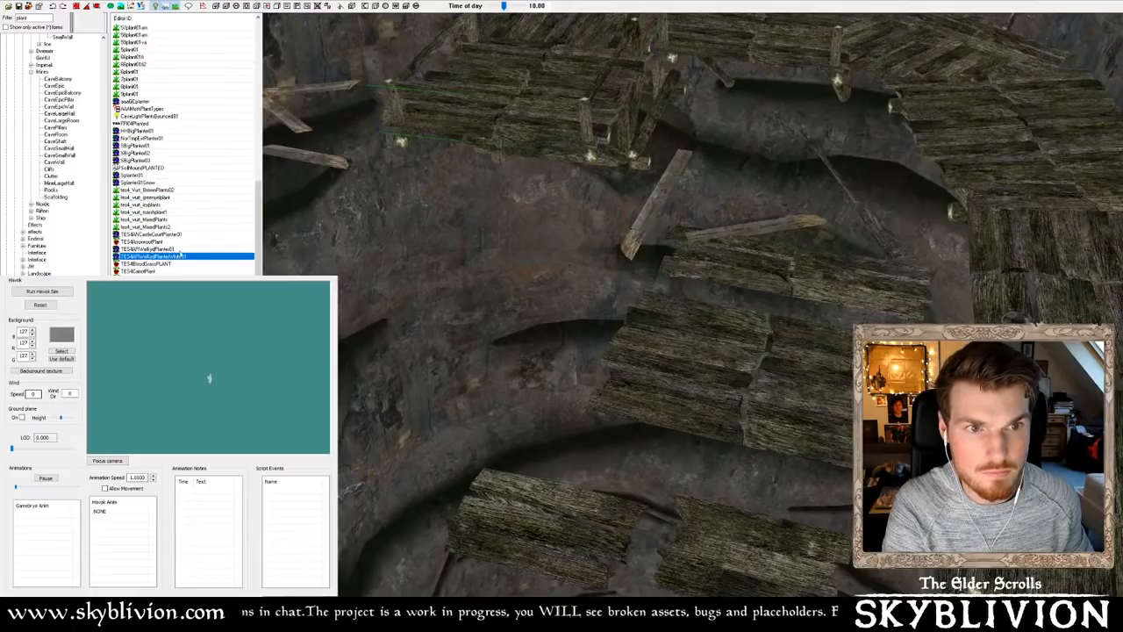
left_click(166, 250)
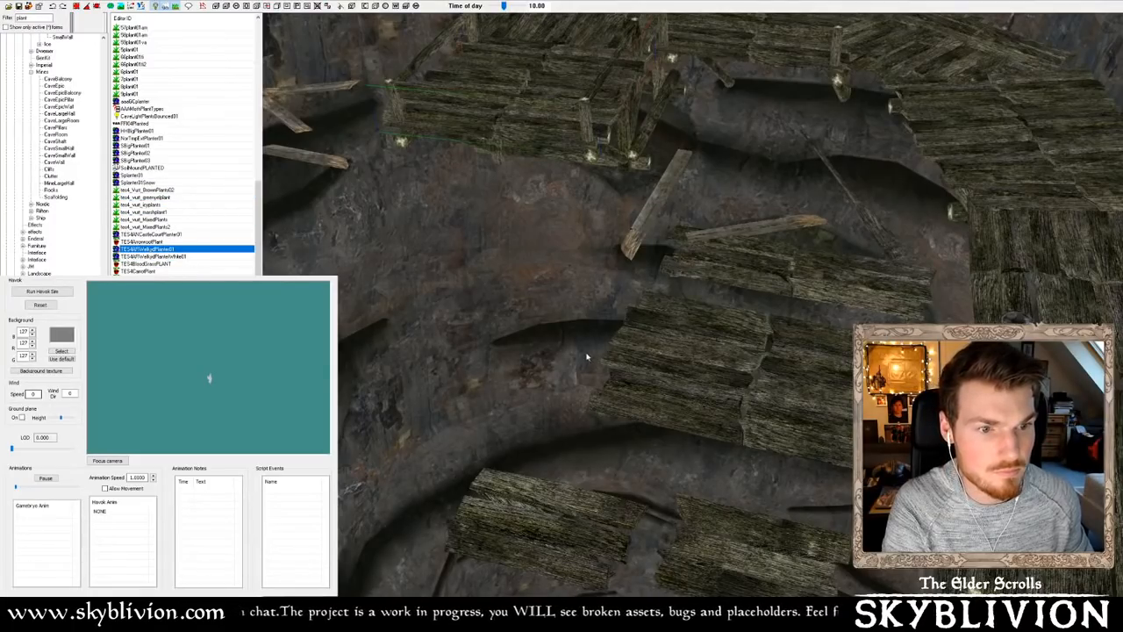
left_click(393, 320)
left_click(146, 264)
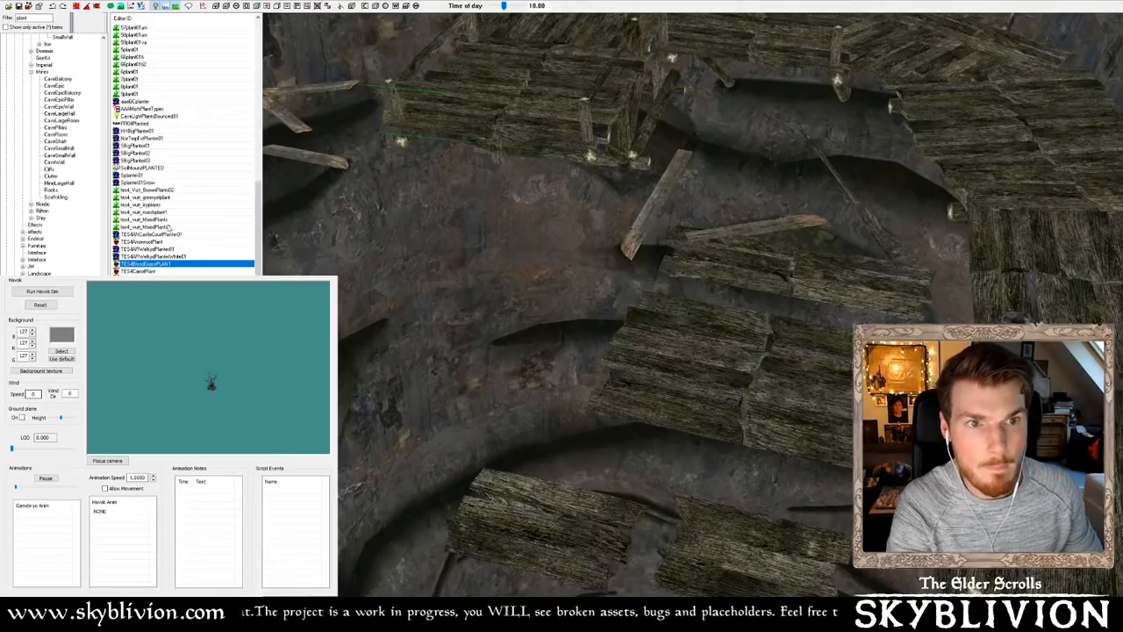
scroll(174, 263, "down", 9)
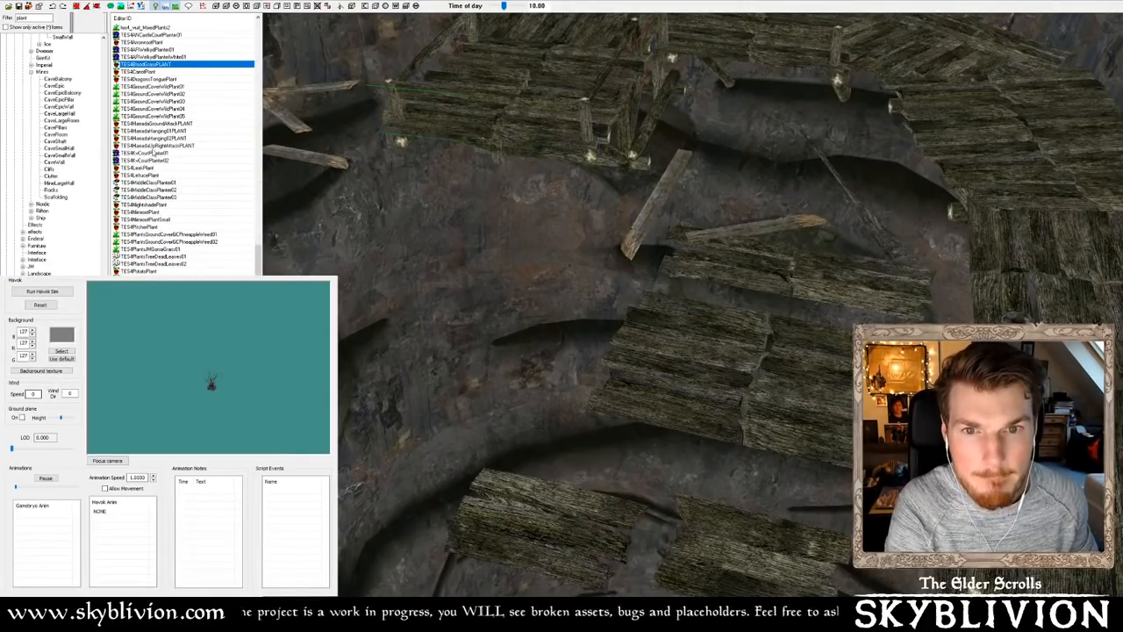
left_click(154, 145)
scroll(165, 226, "down", 1)
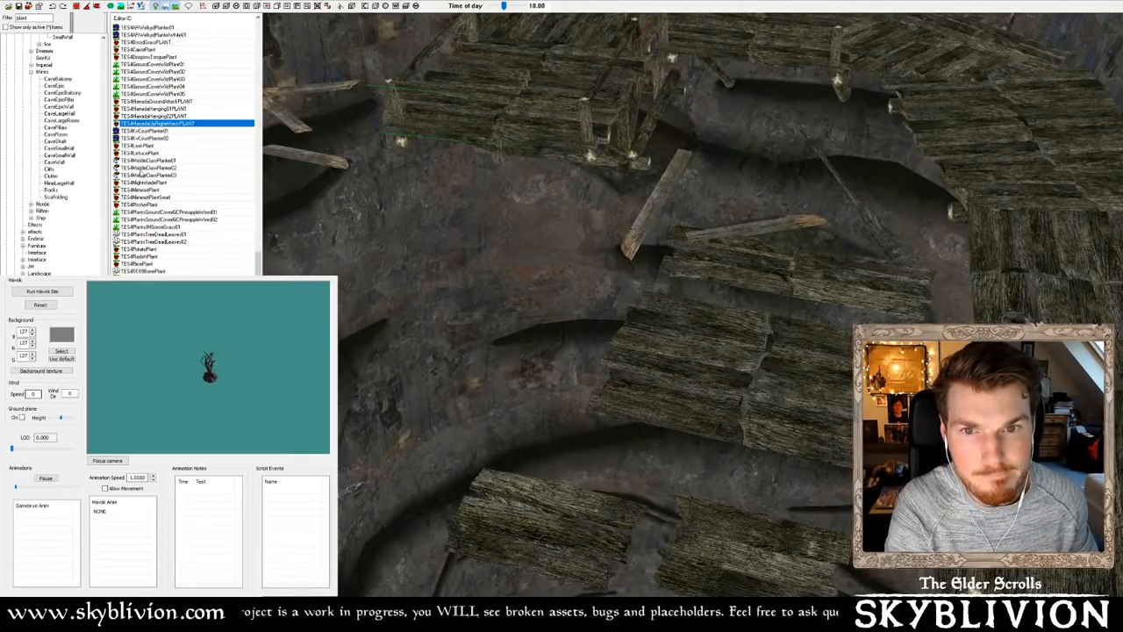
left_click(143, 169)
scroll(254, 263, "down", 2)
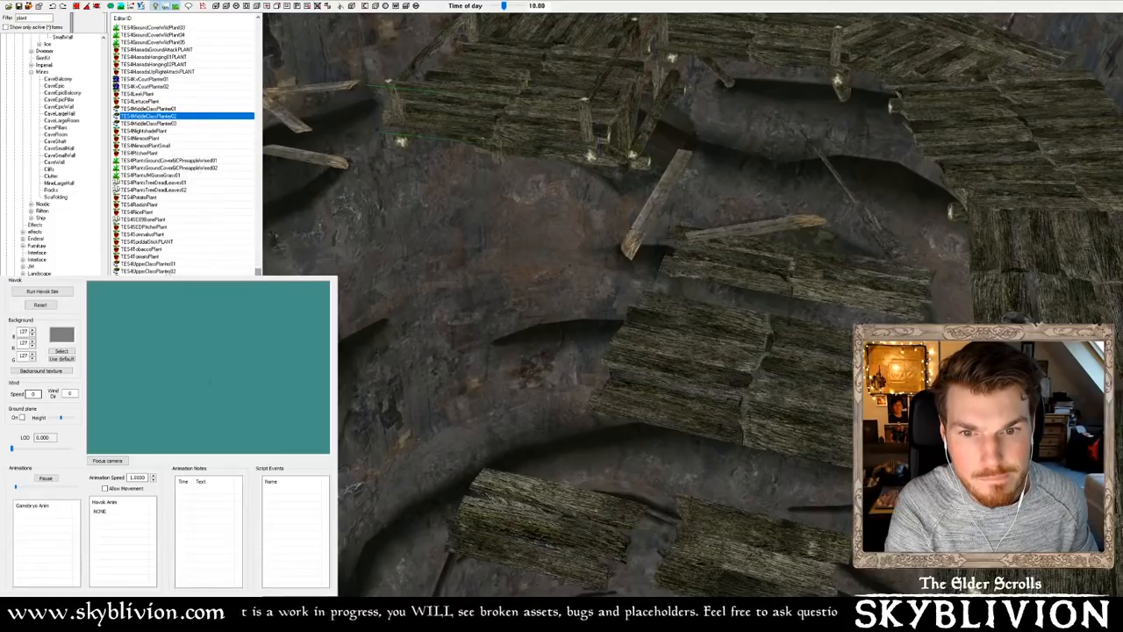
Filter the object list by "vine" and return to the start of the matching entries
left_click(36, 20)
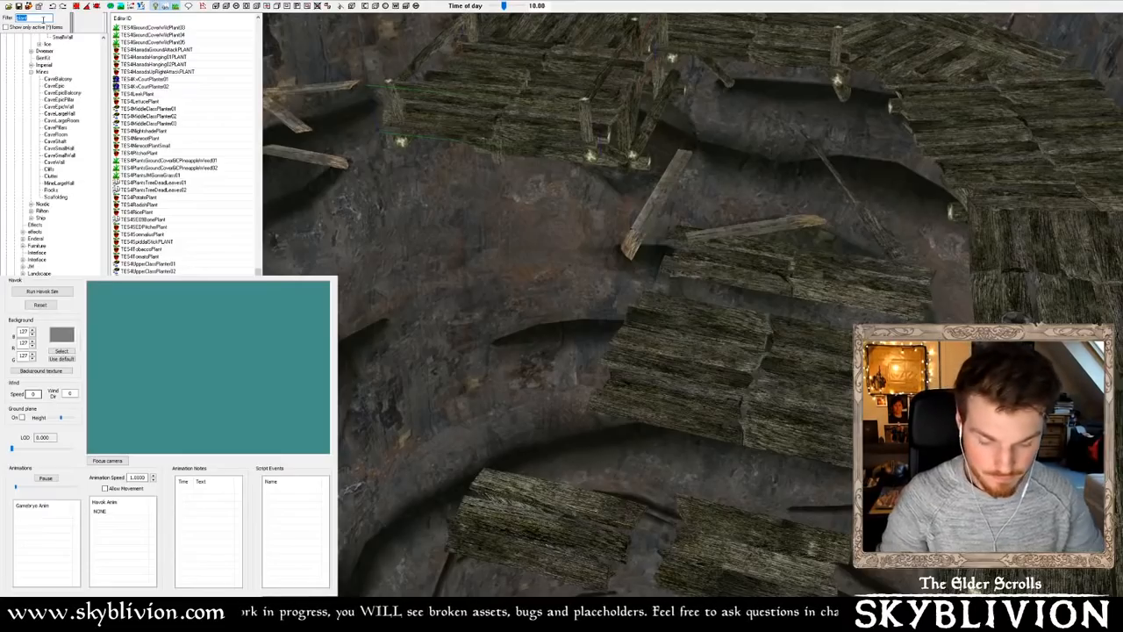
type("vine")
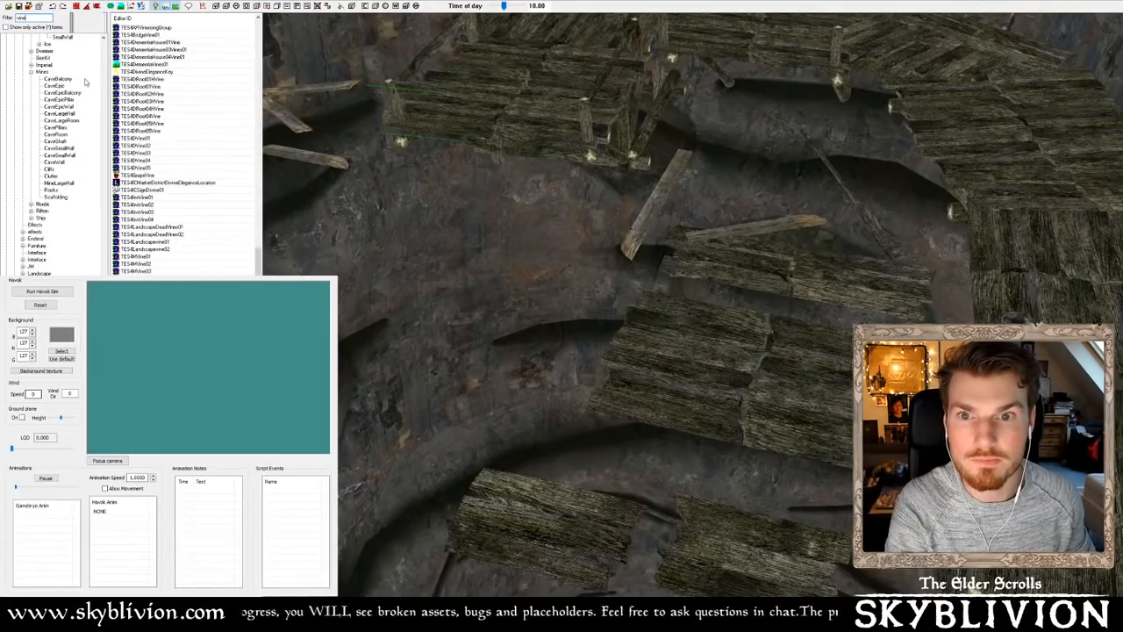
scroll(57, 79, "up", 1)
scroll(197, 75, "up", 10)
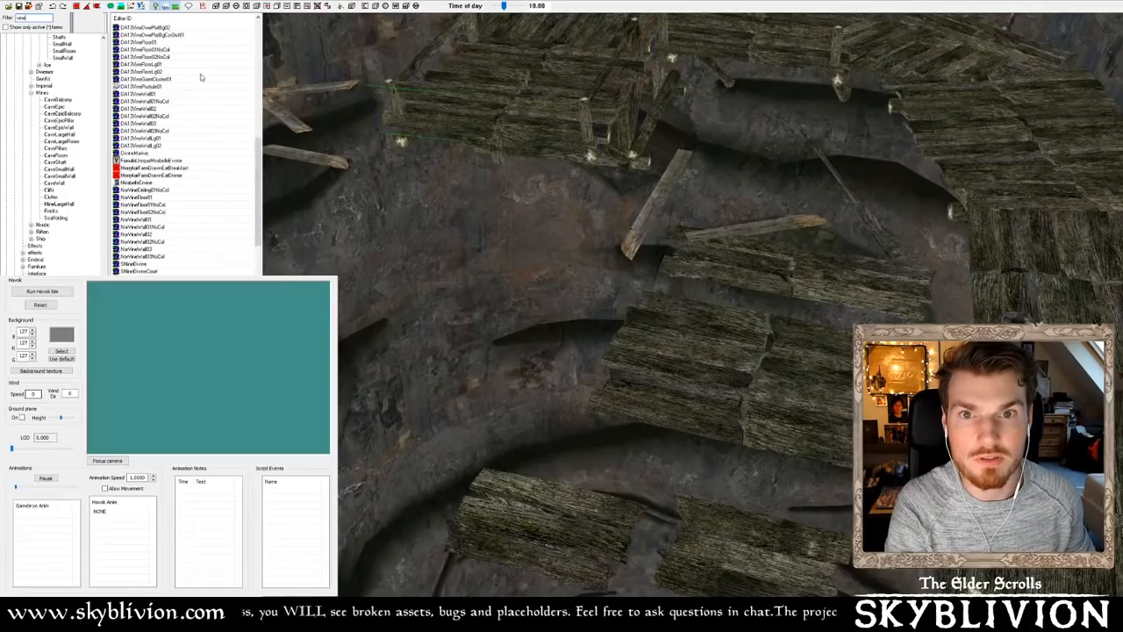
Preview the vine models in sequence, from the floor and tree vines through the dangling and horizontal ones
left_click(151, 29)
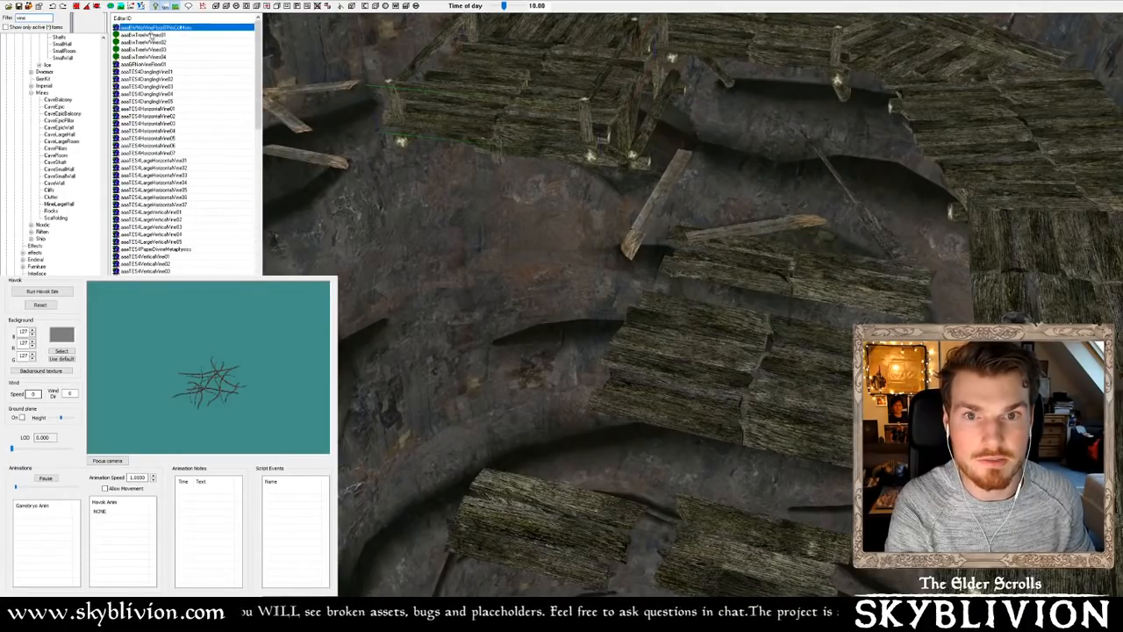
key("Down")
key("Down")
key("Down")
key("Down")
key("Down")
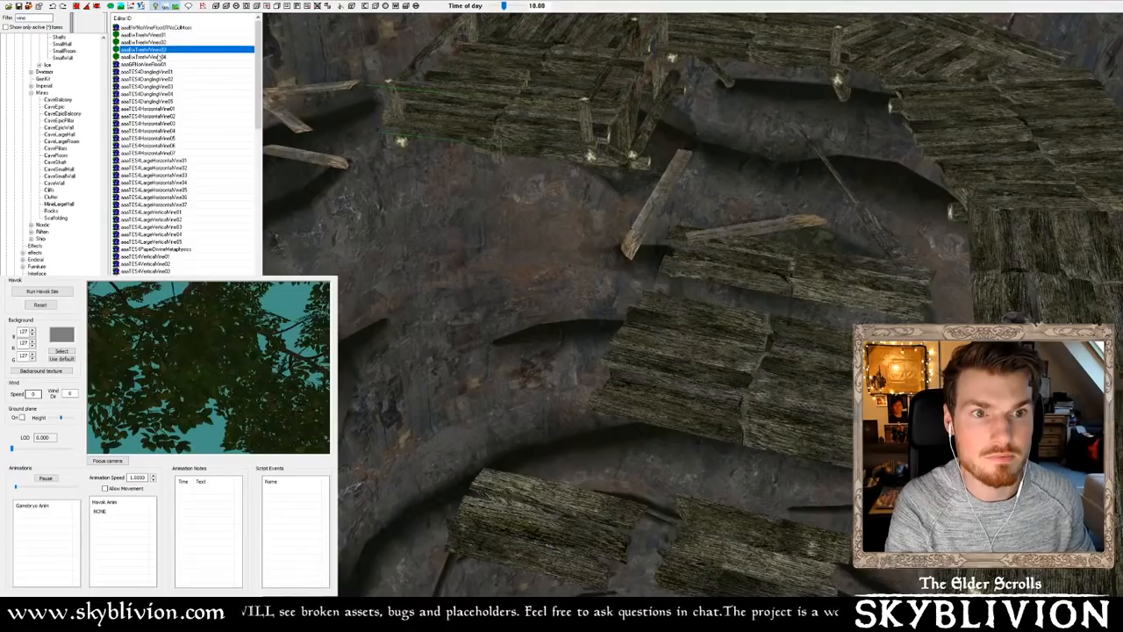
key("Down")
key("Down")
key("Down")
key("Down")
key("Down")
key("Down")
key("Down")
key("Down")
key("Down")
key("Down")
key("Down")
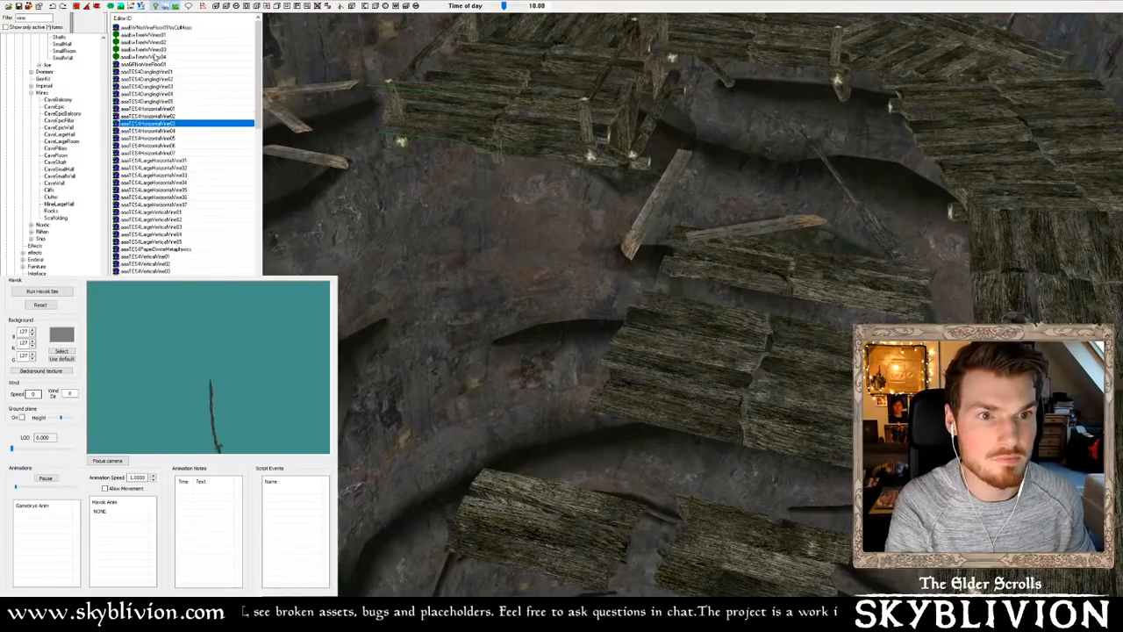
key("Down")
key("Down")
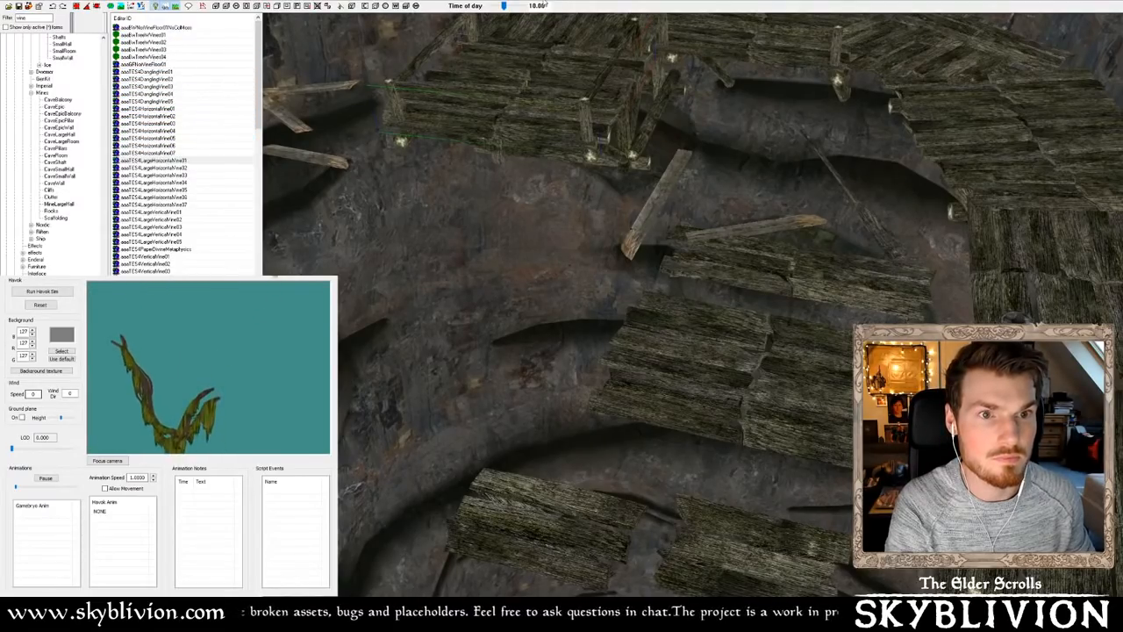
Place the large horizontal vine aaaTES4LargeHorizontalVine01 across the shaft opening beside the rock wall
left_click_drag(171, 165, 838, 99)
key("shift")
key("shift")
scroll(856, 89, "down", 5)
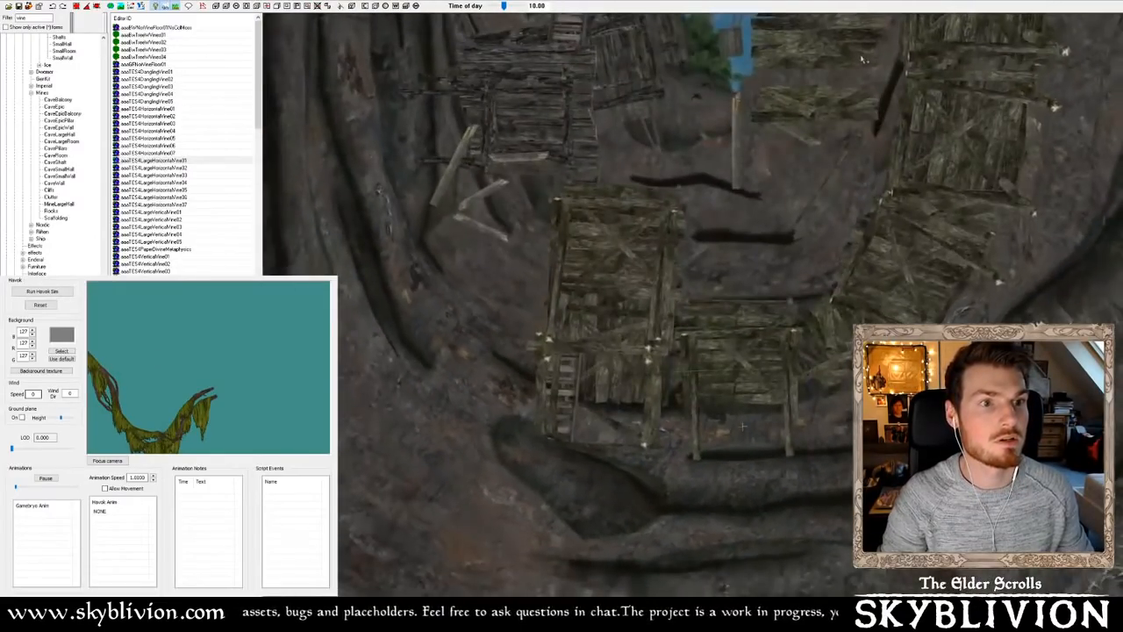
key("shift")
scroll(852, 121, "up", 8)
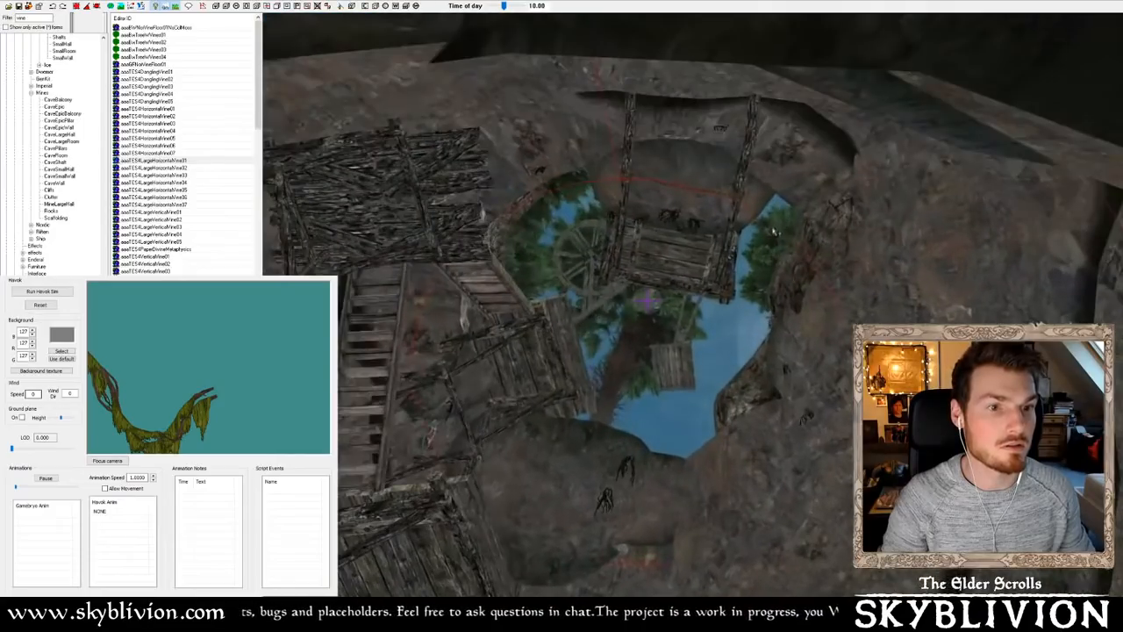
key("shift")
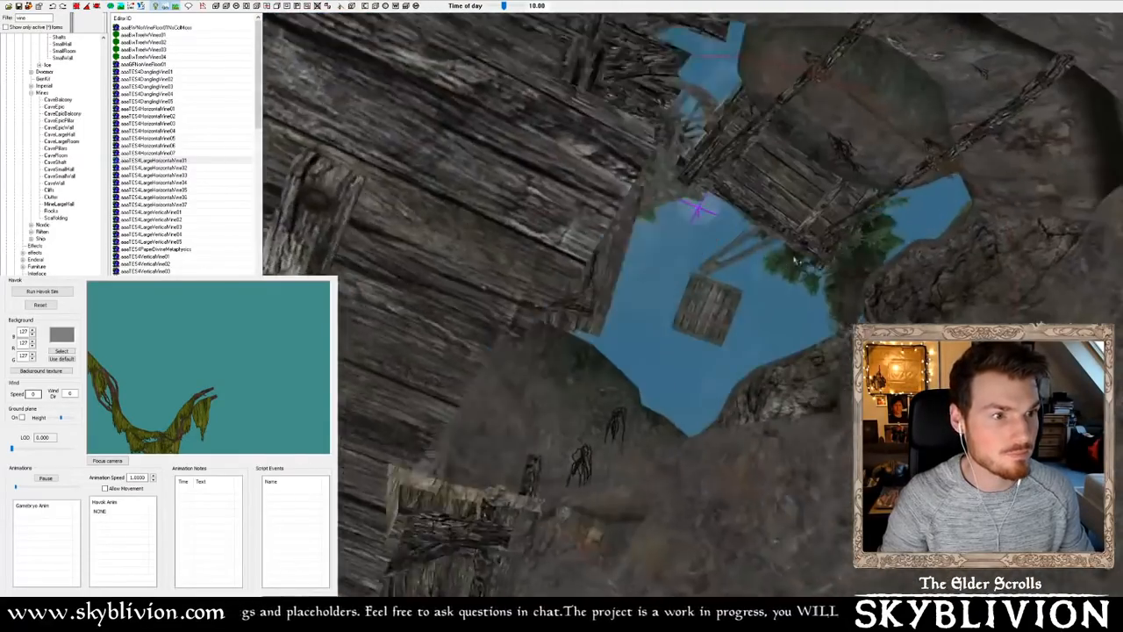
scroll(796, 260, "up", 2)
middle_click_drag(795, 260, 749, 229)
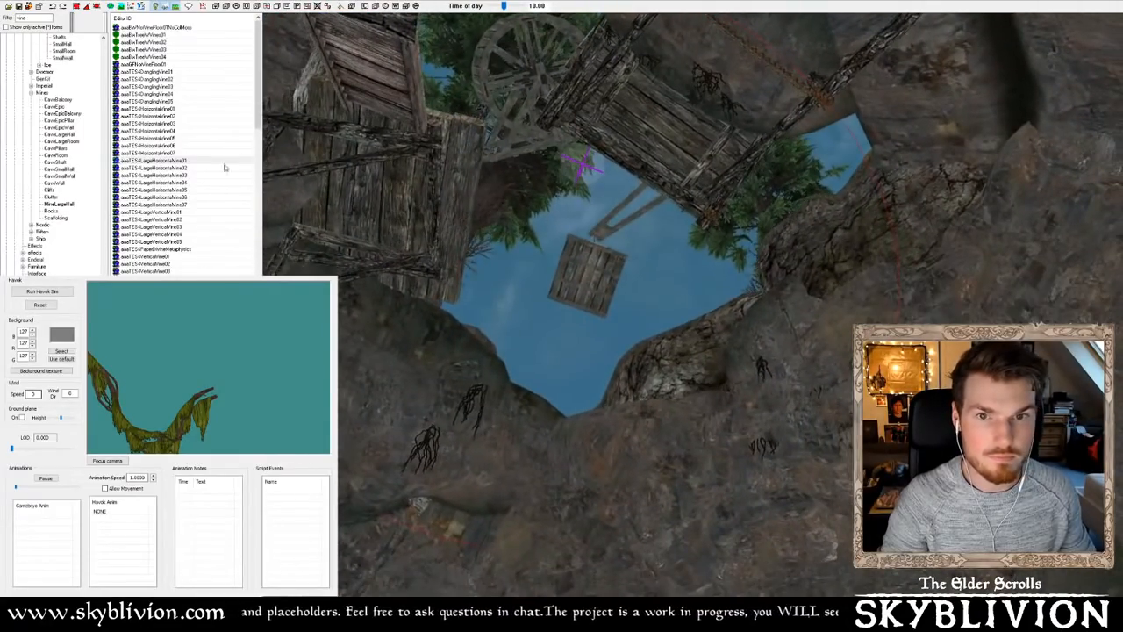
left_click_drag(154, 161, 794, 229)
key("shift")
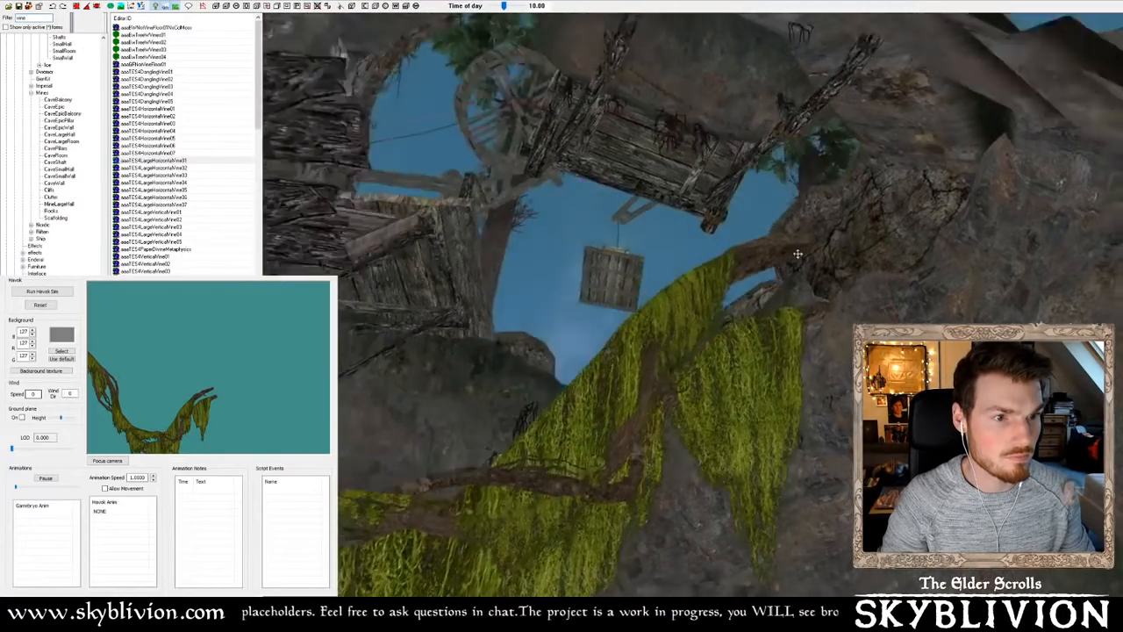
key("shift")
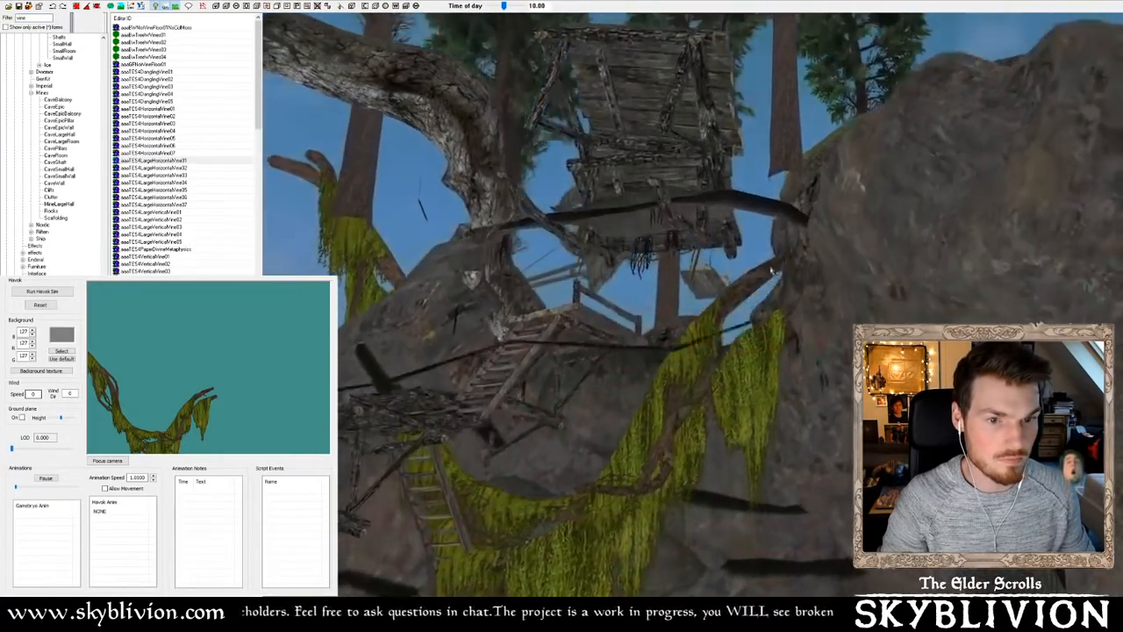
Move and rotate the large horizontal vine so it hangs across the shaft opening near the ladder
key("shift")
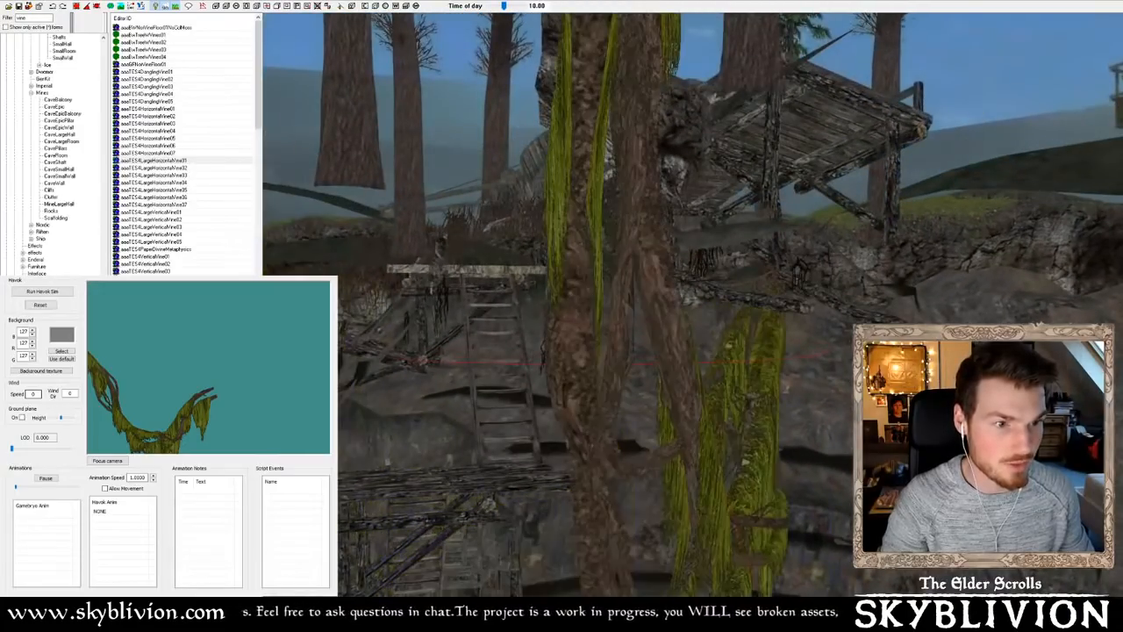
key("shift")
left_click_drag(702, 377, 640, 369)
right_click_drag(669, 345, 701, 346)
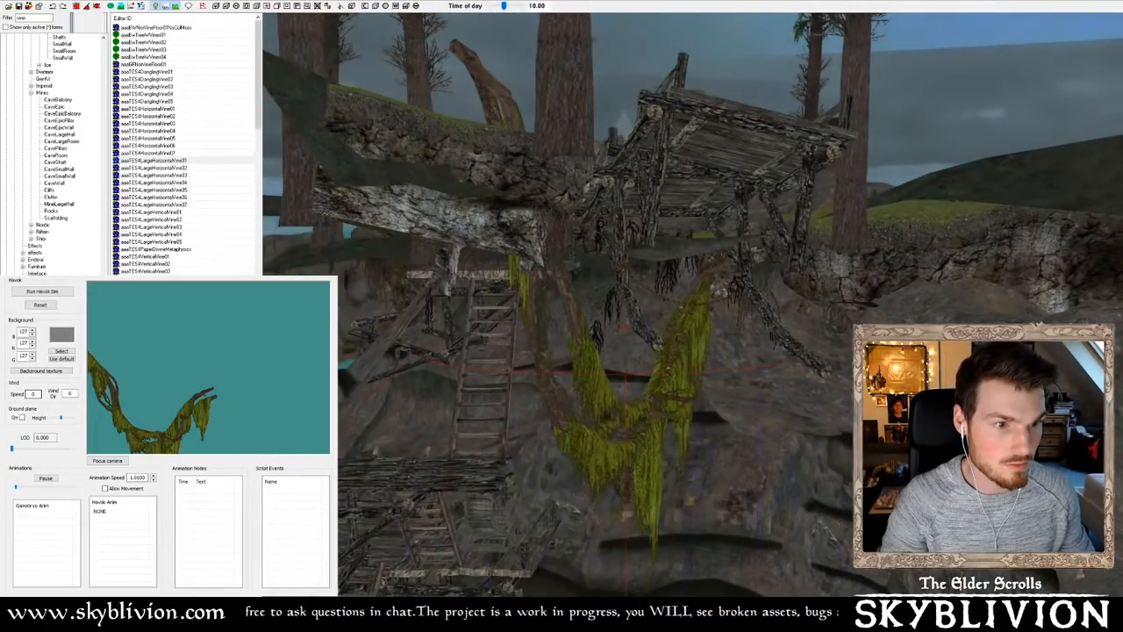
Examine from several angles how both ends of the hanging vine meet the rock walls around the shaft opening
key("shift")
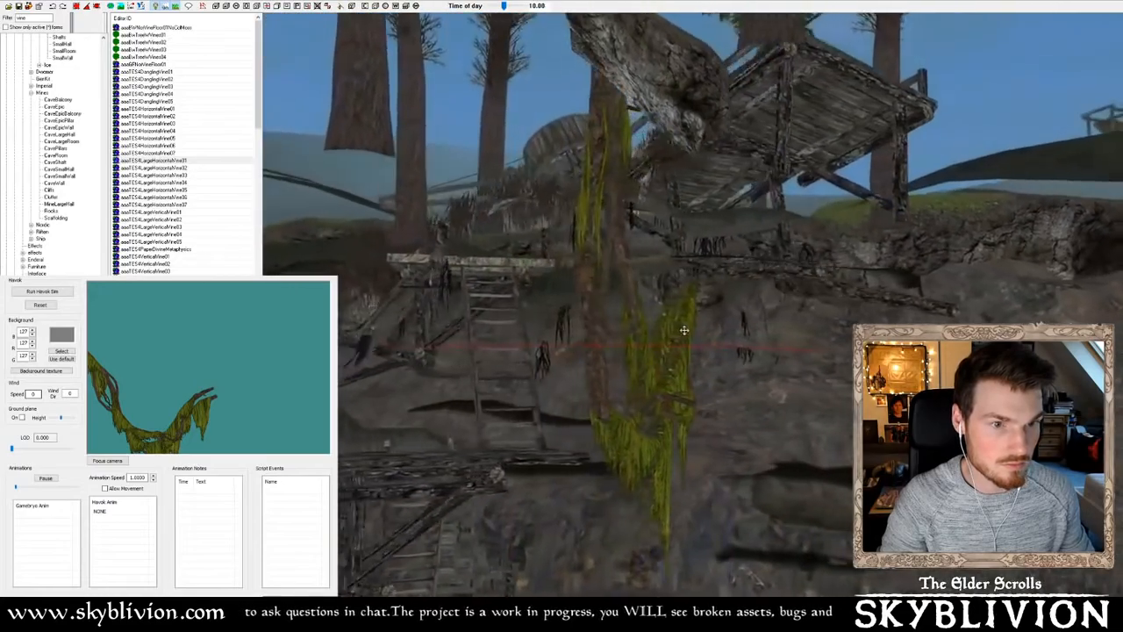
key("shift")
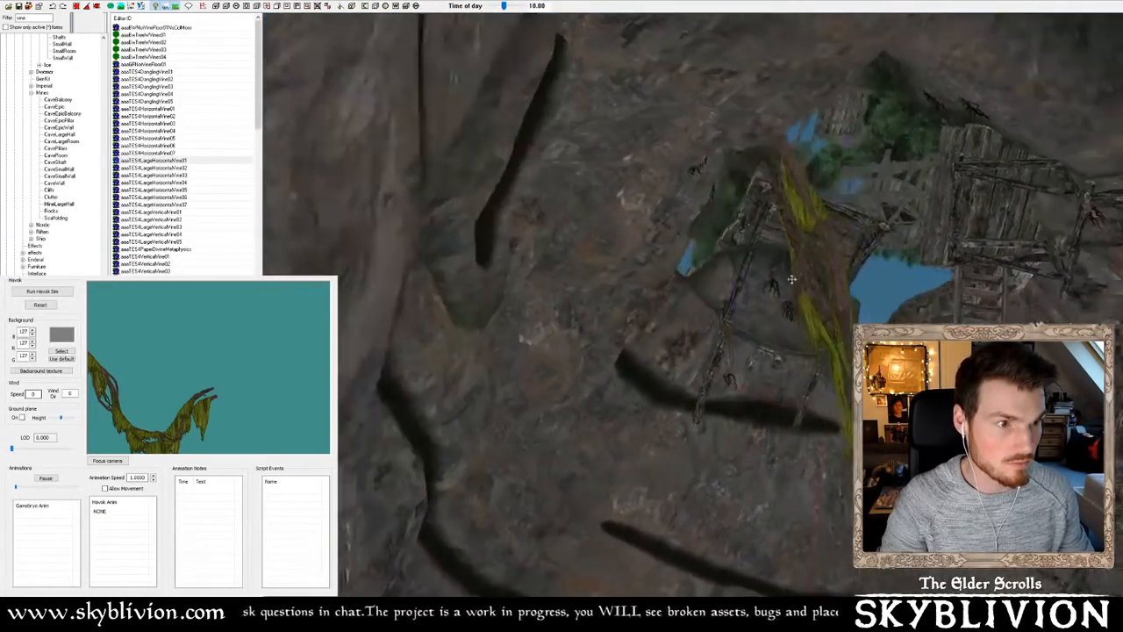
key("shift")
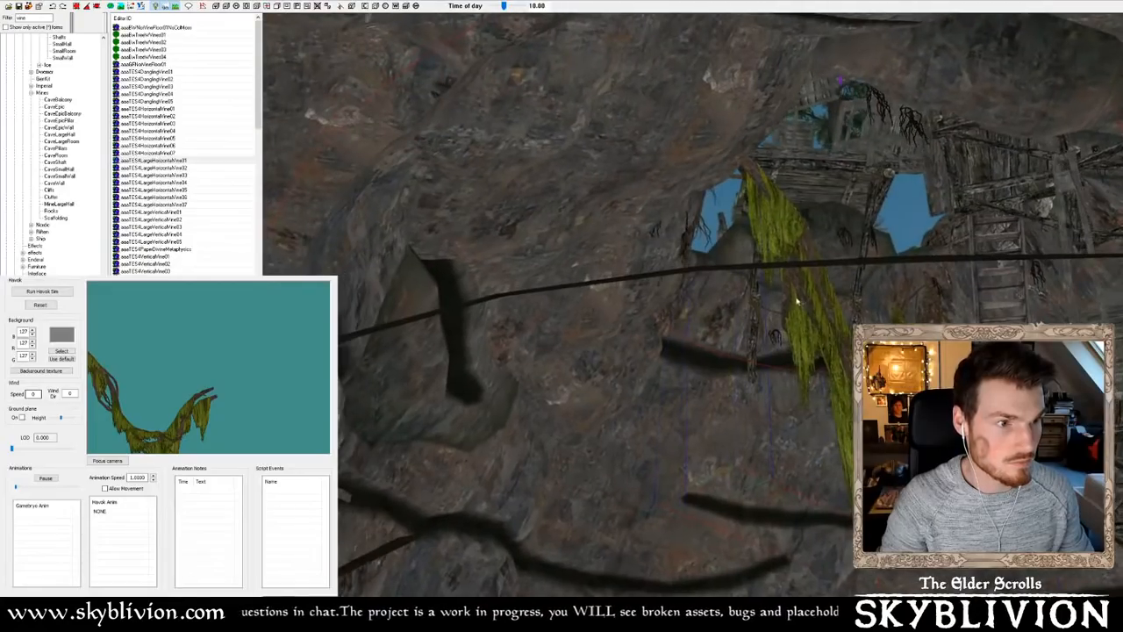
key("shift")
key("shift")
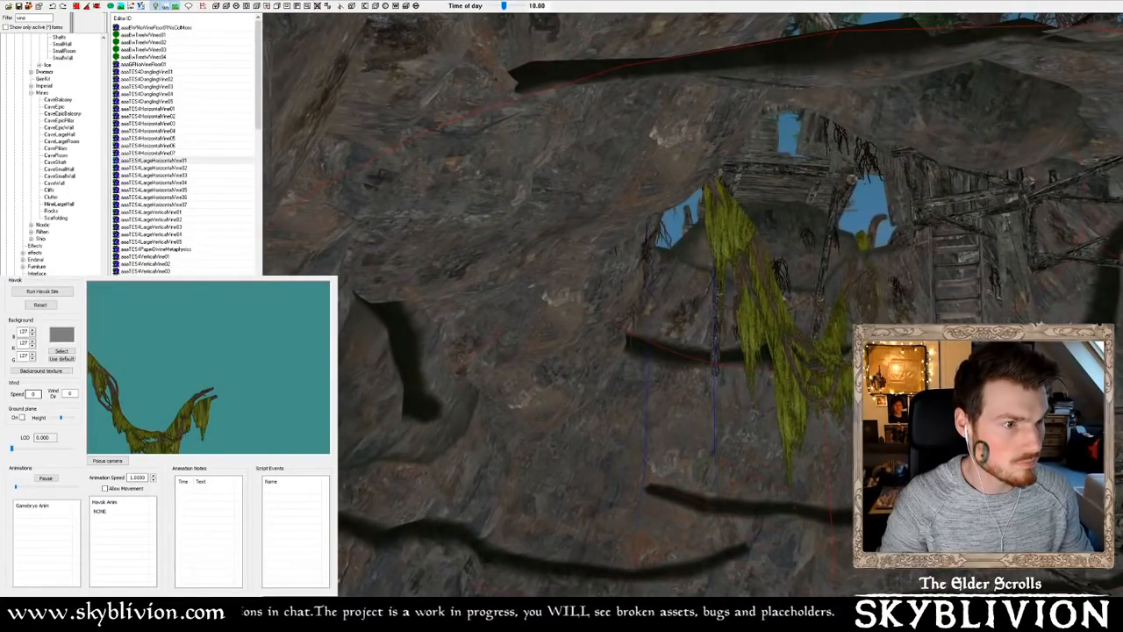
scroll(797, 301, "up", 10)
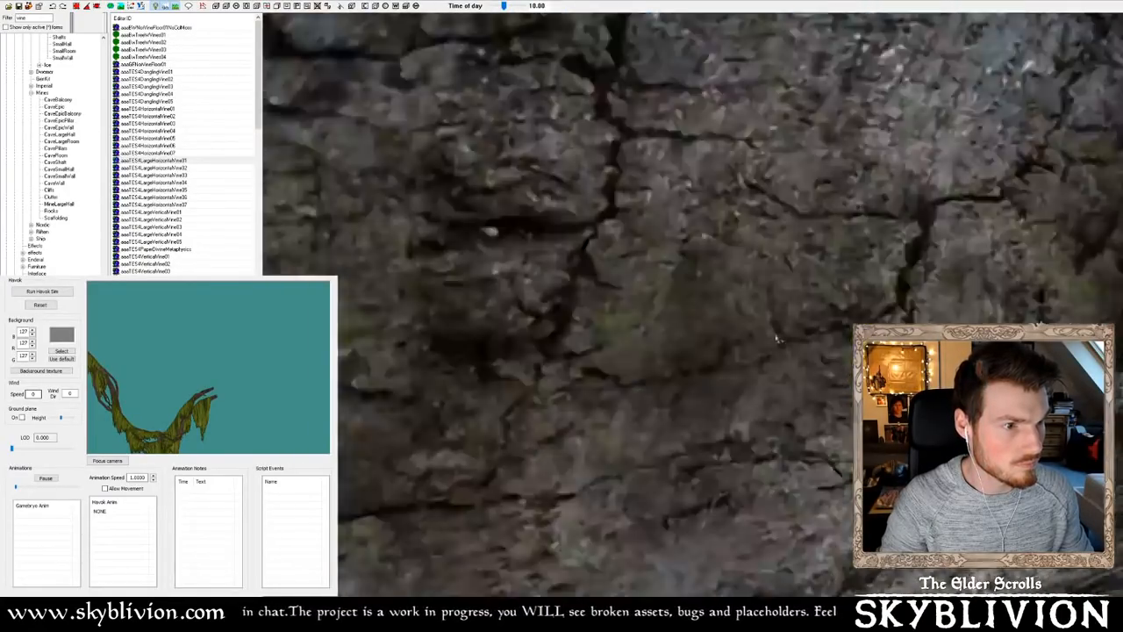
scroll(692, 302, "down", 10)
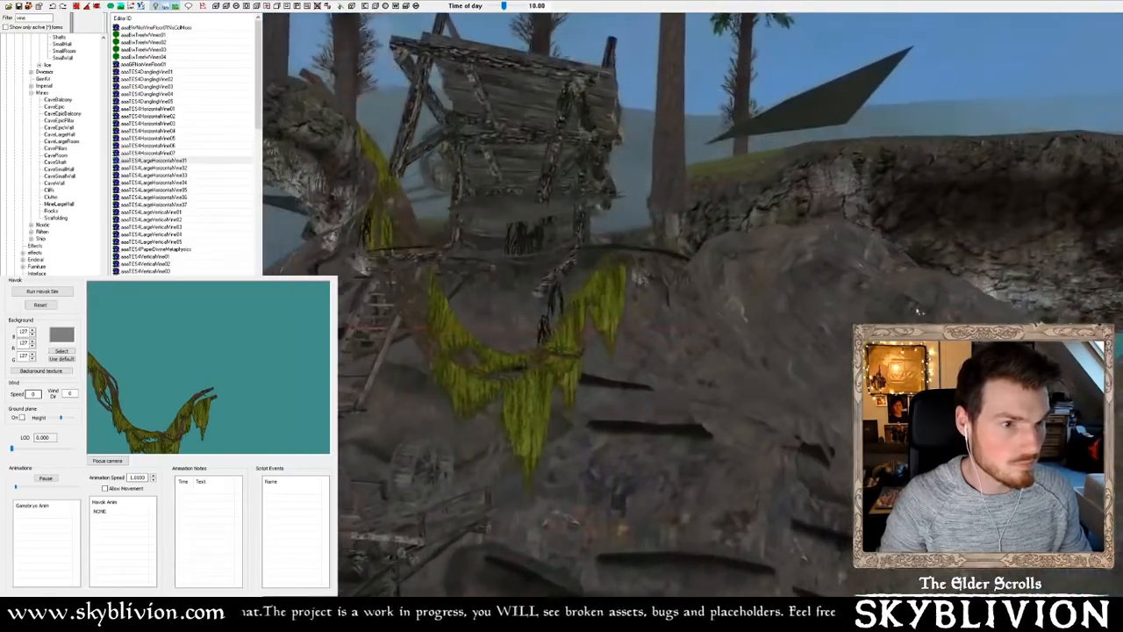
key("shift")
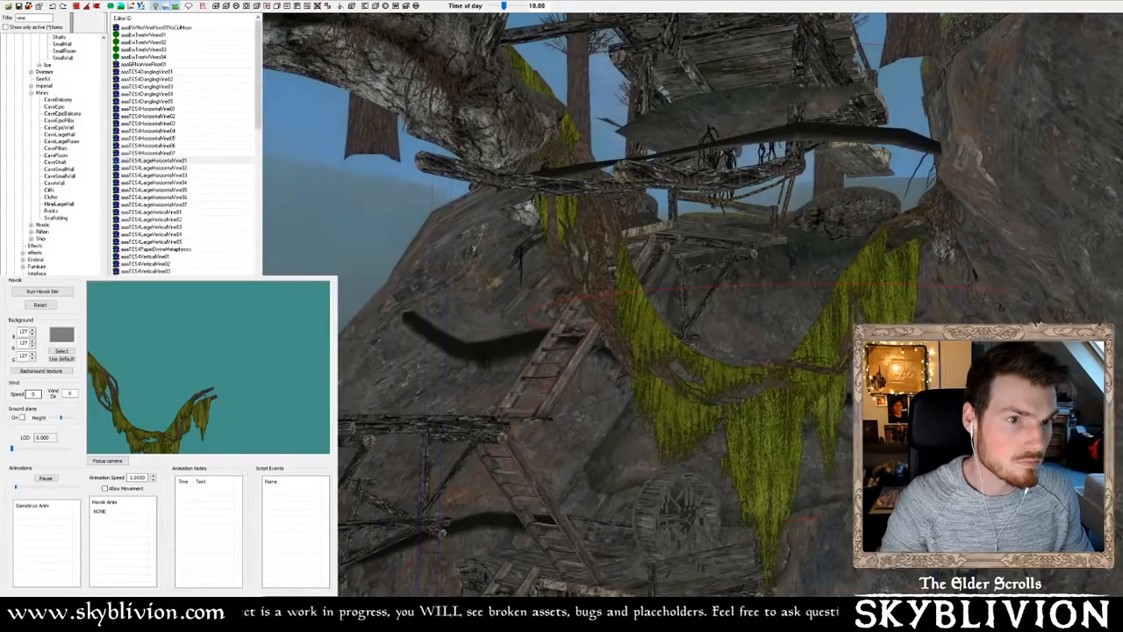
scroll(321, 535, "up", 5)
scroll(306, 534, "down", 5)
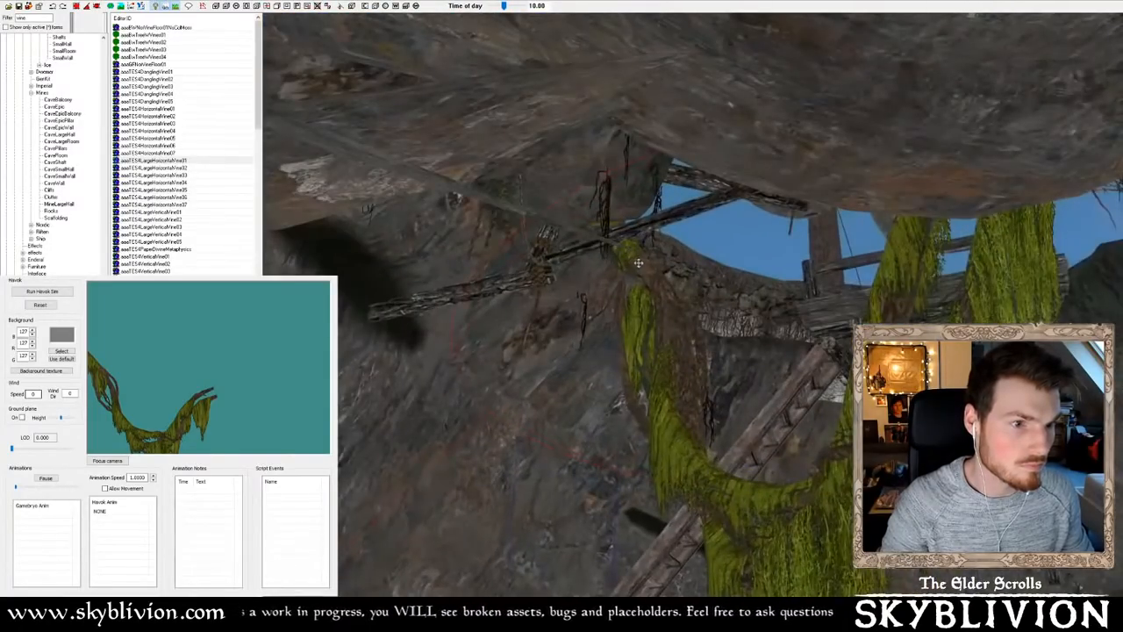
key("shift")
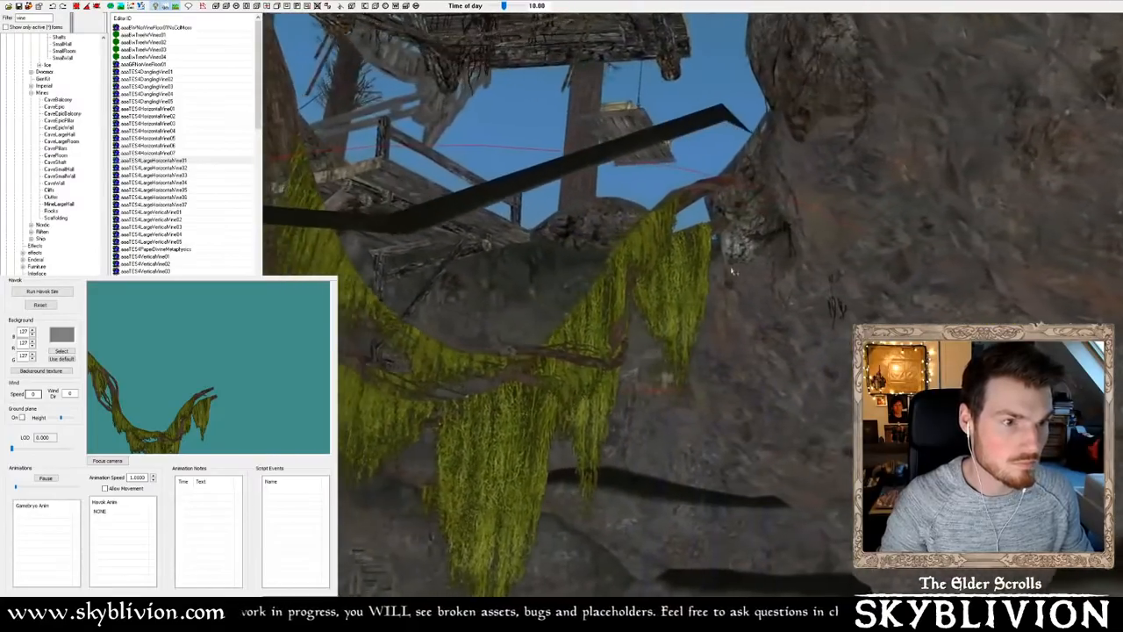
key("shift")
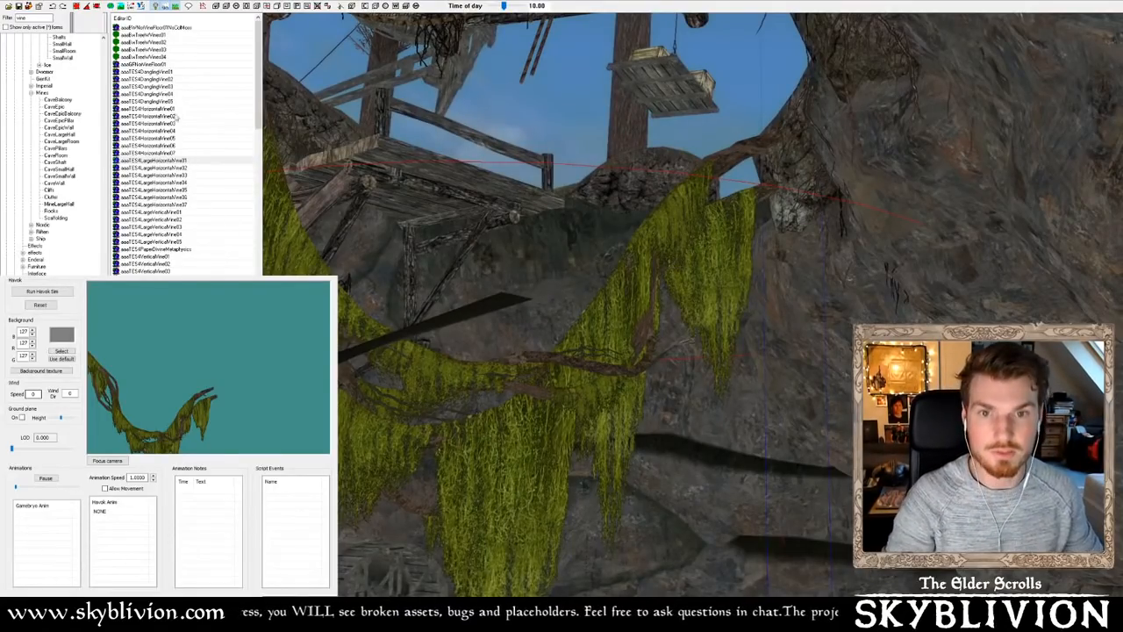
key("shift")
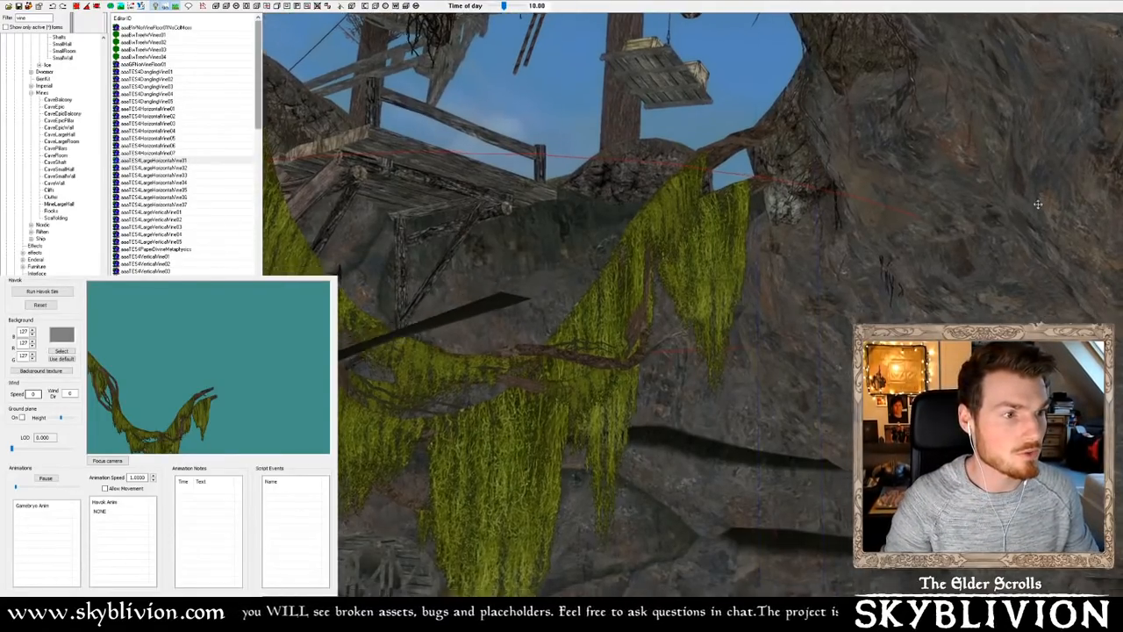
key("shift")
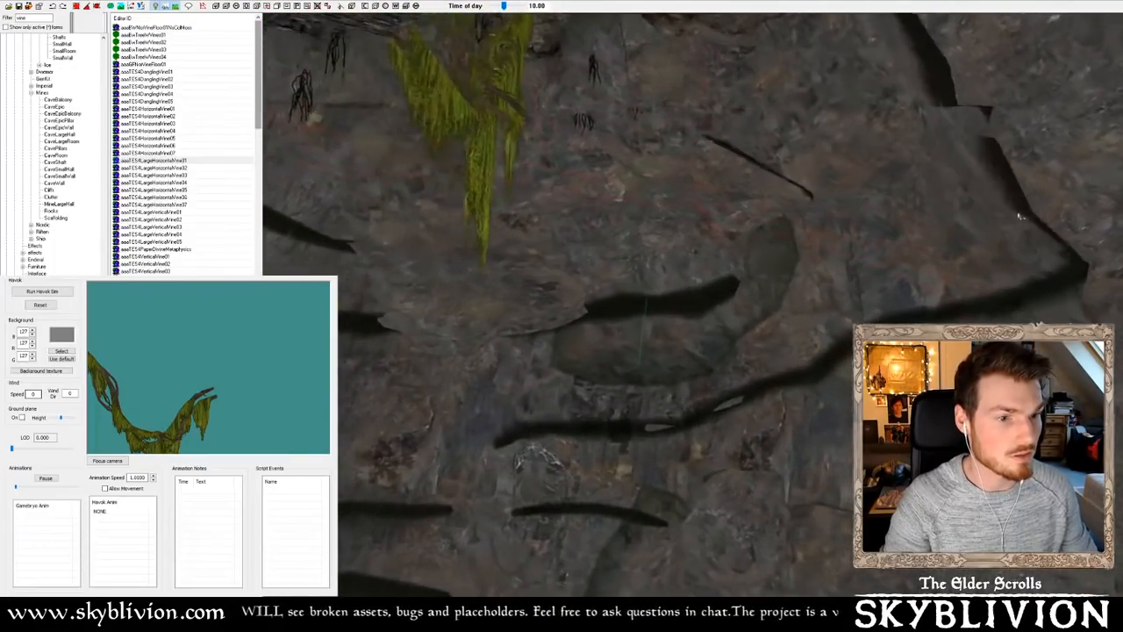
Examine the scaffolding, ladders and mossy wooden platforms further down the shaft
scroll(1000, 191, "down", 5)
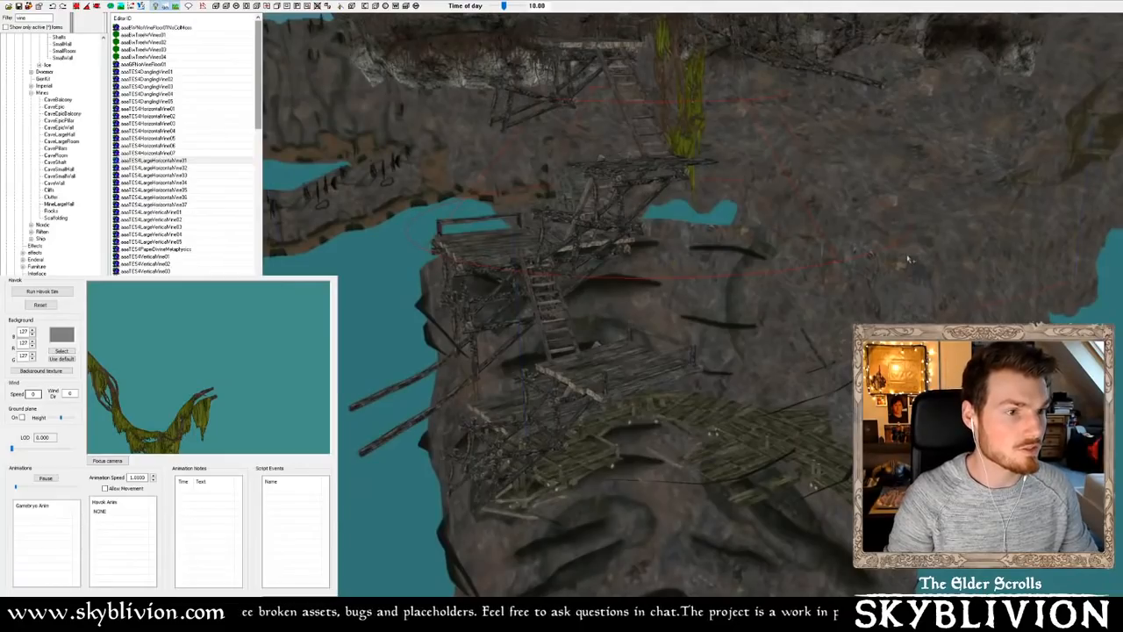
scroll(804, 227, "up", 5)
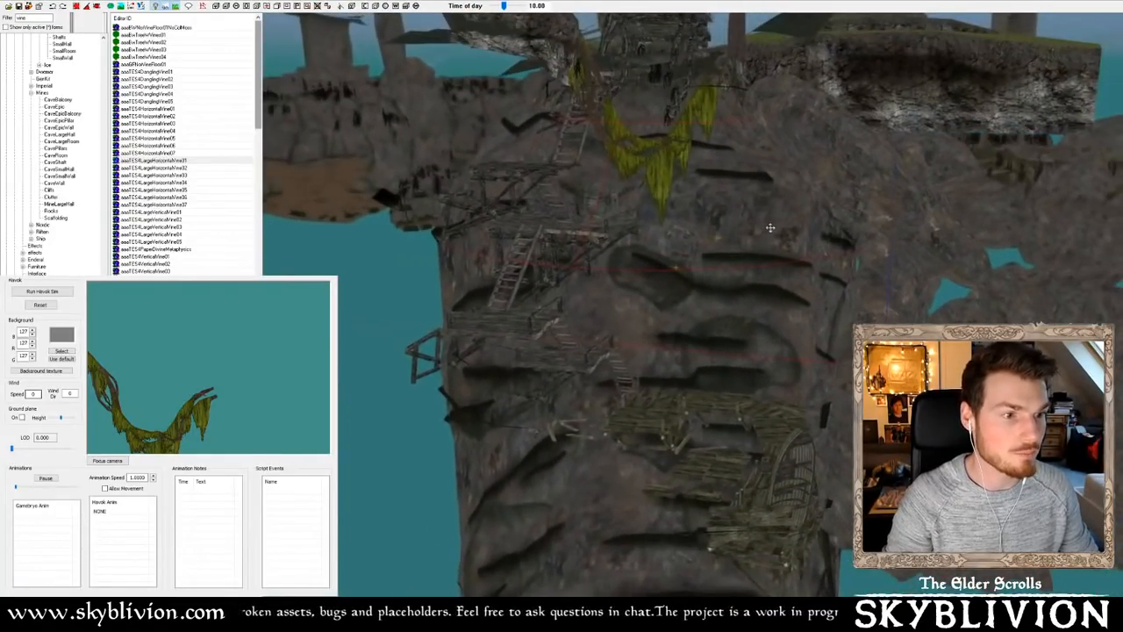
key("shift")
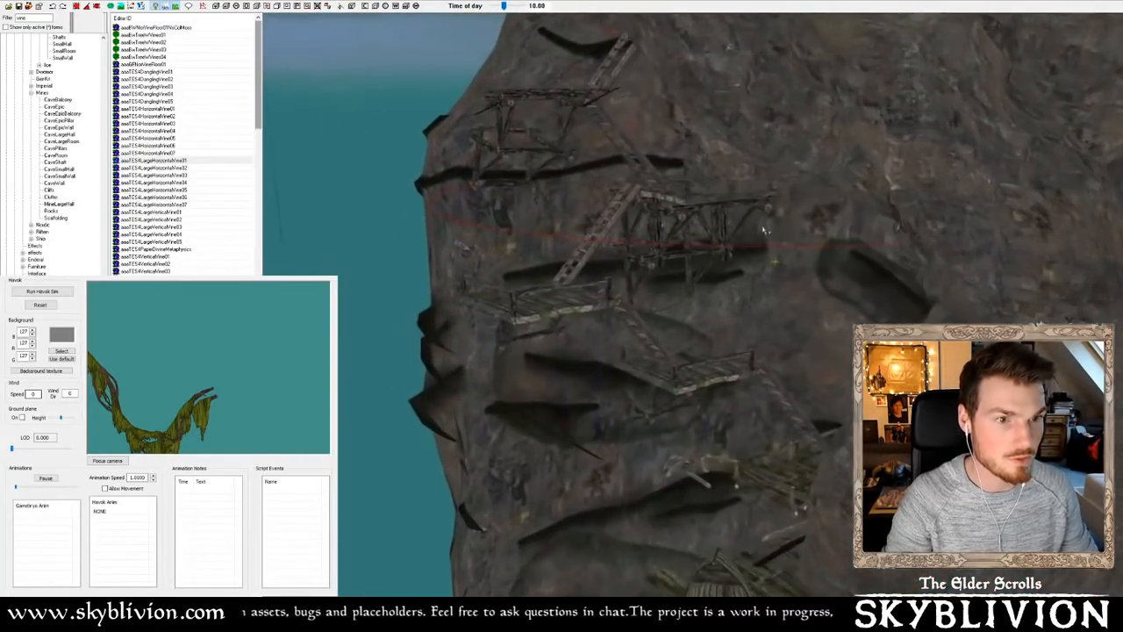
key("shift")
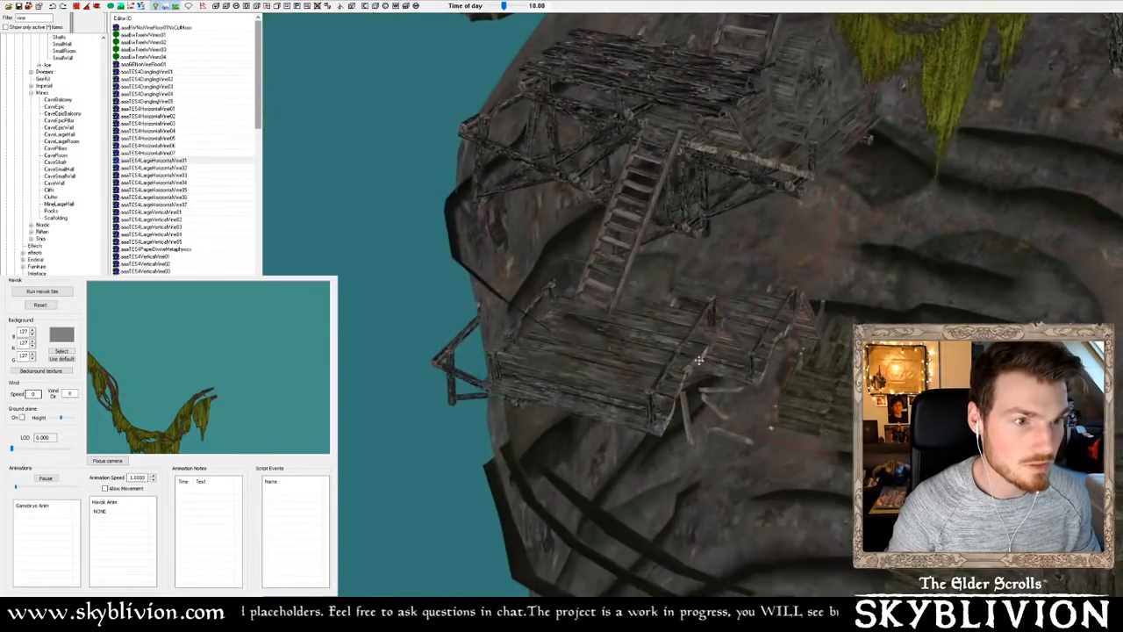
scroll(721, 366, "up", 10)
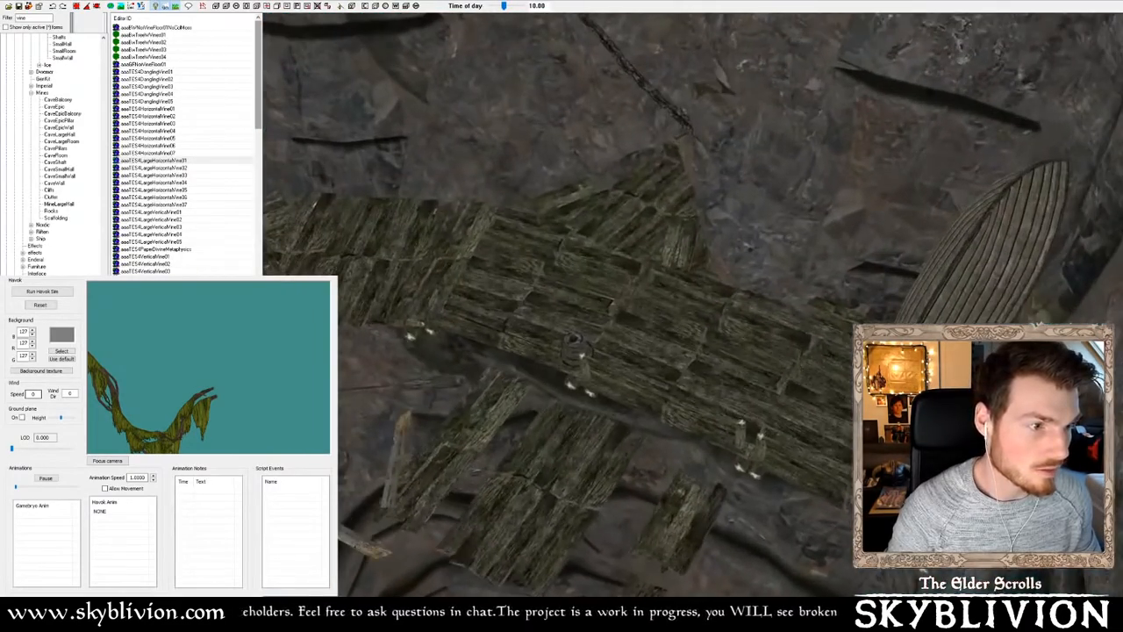
middle_click_drag(614, 333, 535, 241, "shift")
middle_click_drag(690, 240, 798, 246, "shift")
left_click_drag(726, 237, 787, 266)
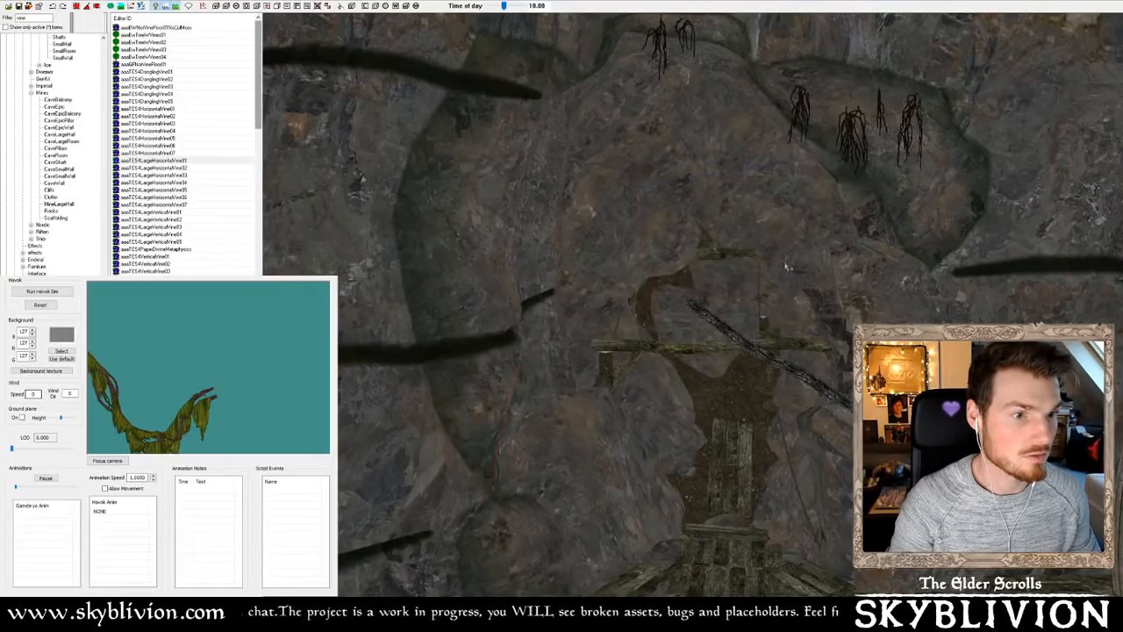
left_click(725, 208)
key("Delete")
left_click_drag(701, 157, 637, 188)
middle_click_drag(637, 187, 669, 238, "shift")
key("ctrl+z")
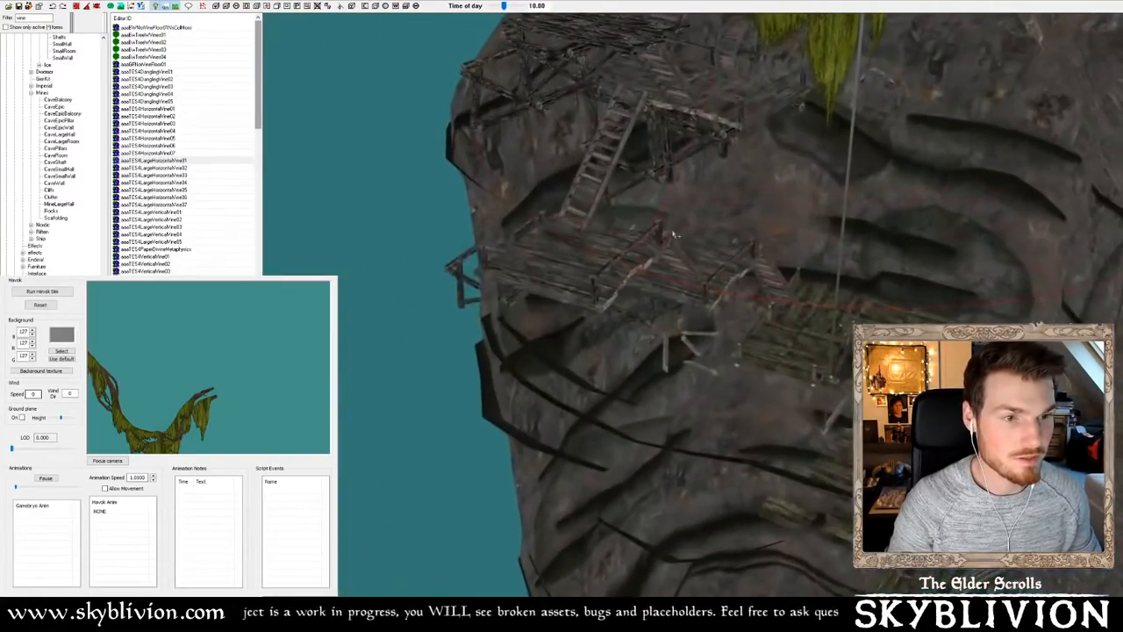
Examine the stairs and platforms on the shaft wall up close, plus the whole shaft from above
scroll(696, 245, "up", 5)
middle_click_drag(709, 272, 660, 260, "shift")
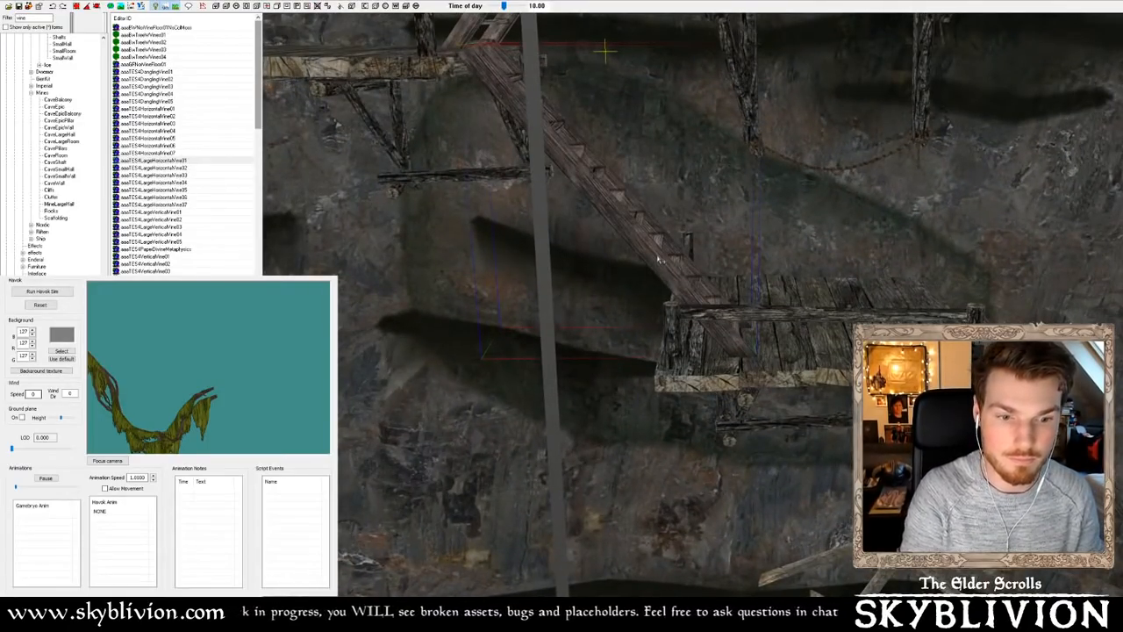
middle_click_drag(660, 259, 813, 271, "shift")
scroll(812, 271, "down", 6)
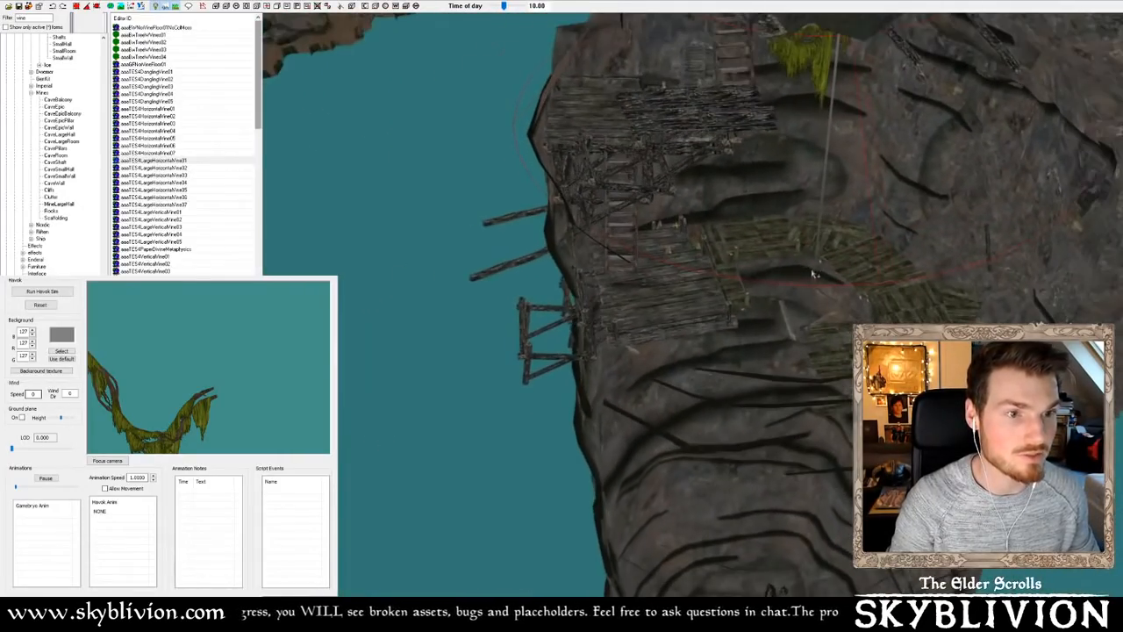
scroll(862, 292, "down", 10)
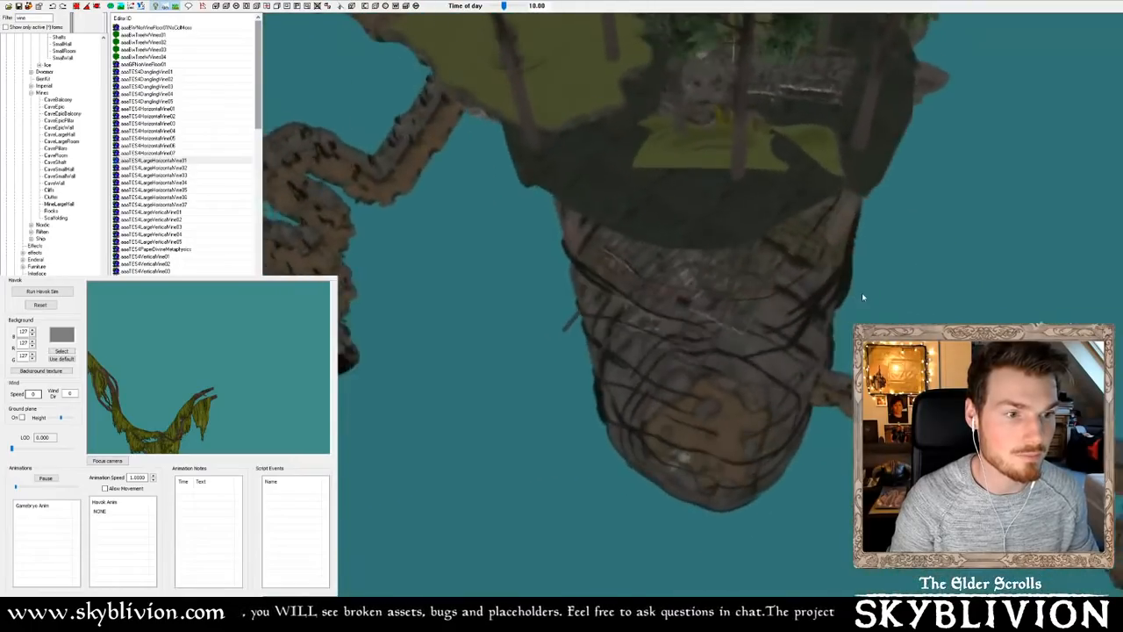
scroll(876, 294, "down", 1)
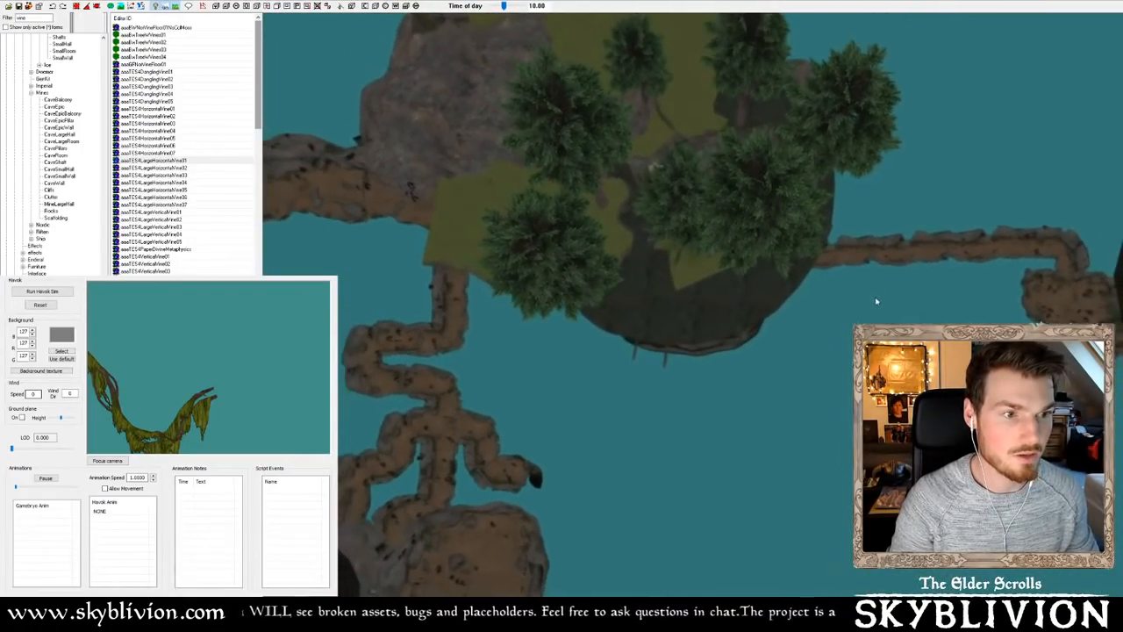
Examine the adjoining mine rooms from above, including the floor, timber supports and hanging roots
middle_click_drag(878, 296, 841, 354)
middle_click_drag(816, 307, 469, 459)
middle_click_drag(656, 233, 656, 342)
middle_click_drag(643, 285, 701, 304)
scroll(700, 305, "up", 8)
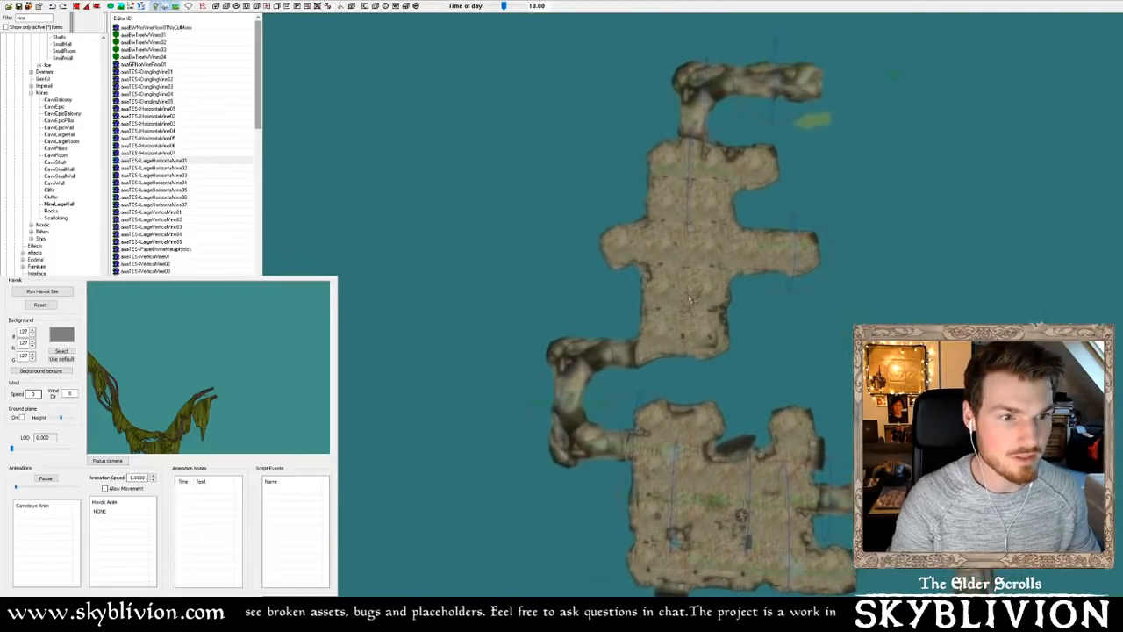
scroll(677, 295, "up", 10)
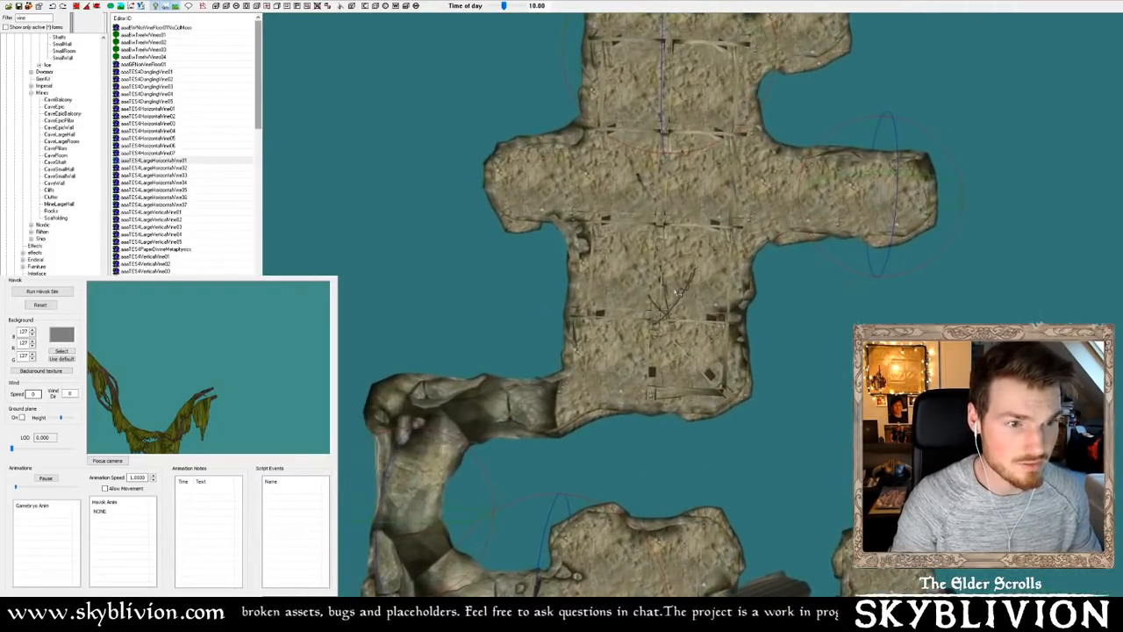
scroll(684, 300, "up", 8)
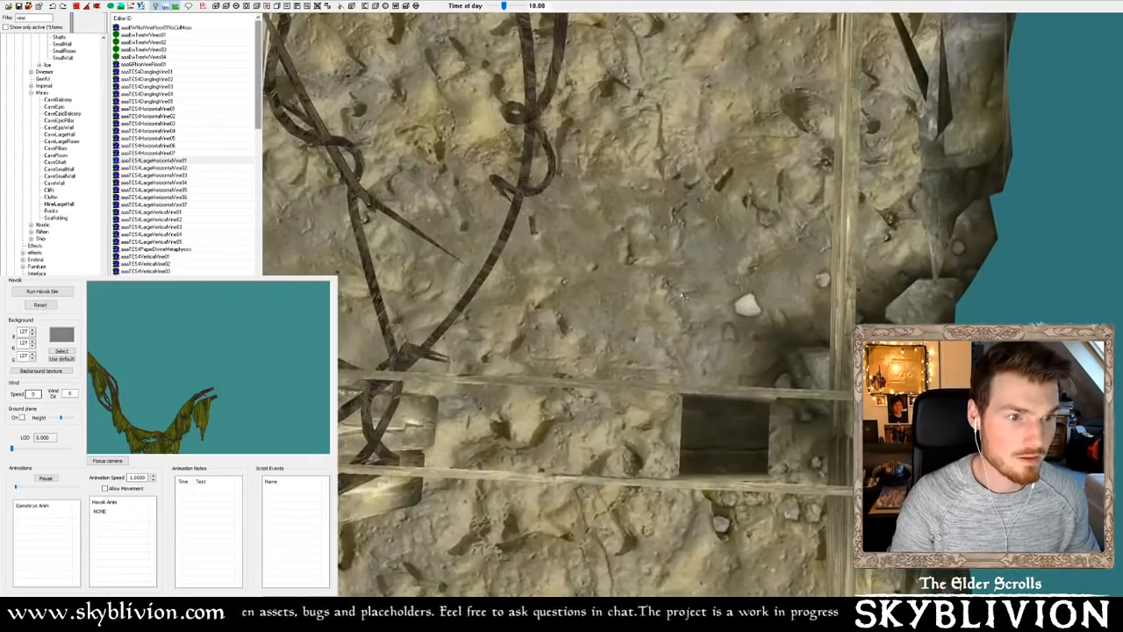
scroll(685, 300, "down", 3)
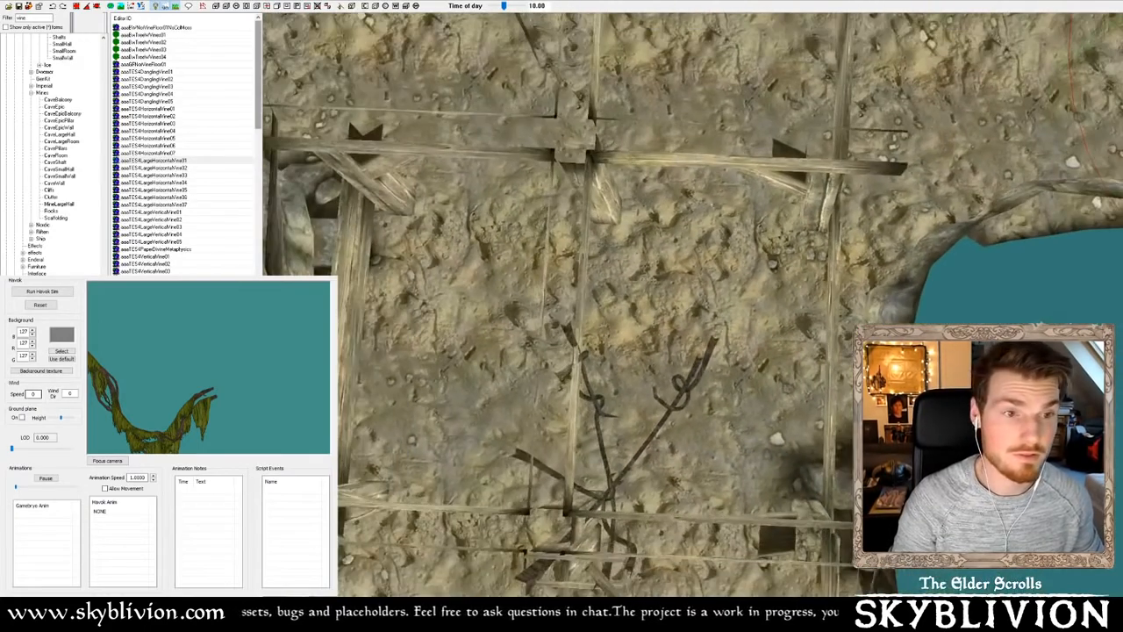
Examine the timbered mine rooms and connecting rock tunnels from the side
middle_click_drag(625, 147, 336, 381, "shift")
scroll(336, 381, "up", 1)
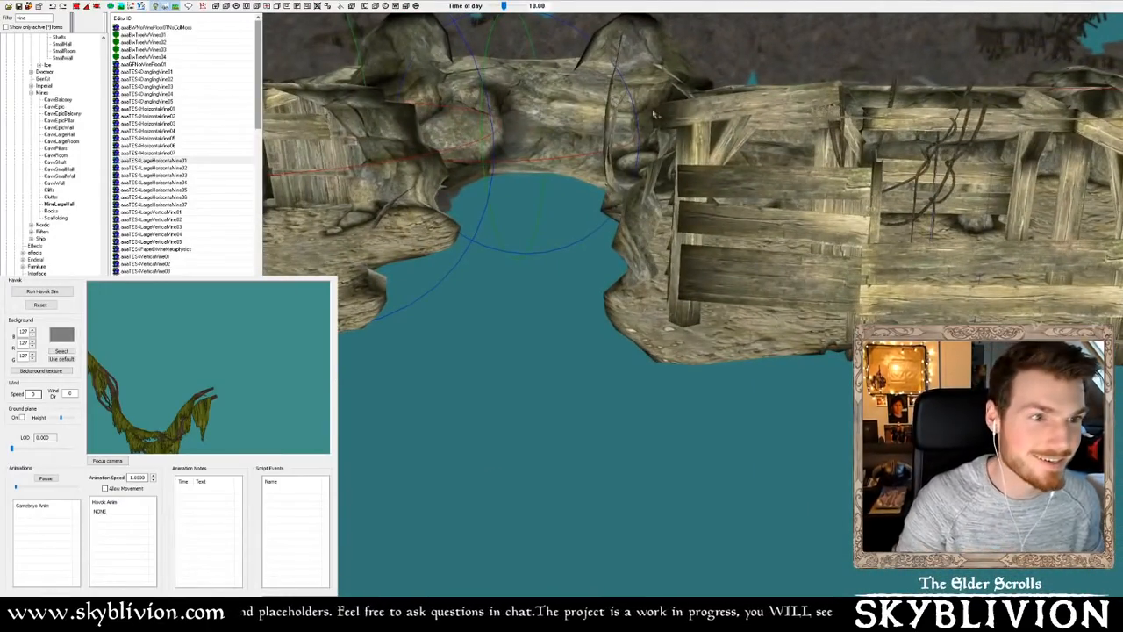
scroll(741, 172, "down", 1)
middle_click_drag(741, 172, 762, 159, "shift")
middle_click_drag(474, 217, 507, 220, "shift")
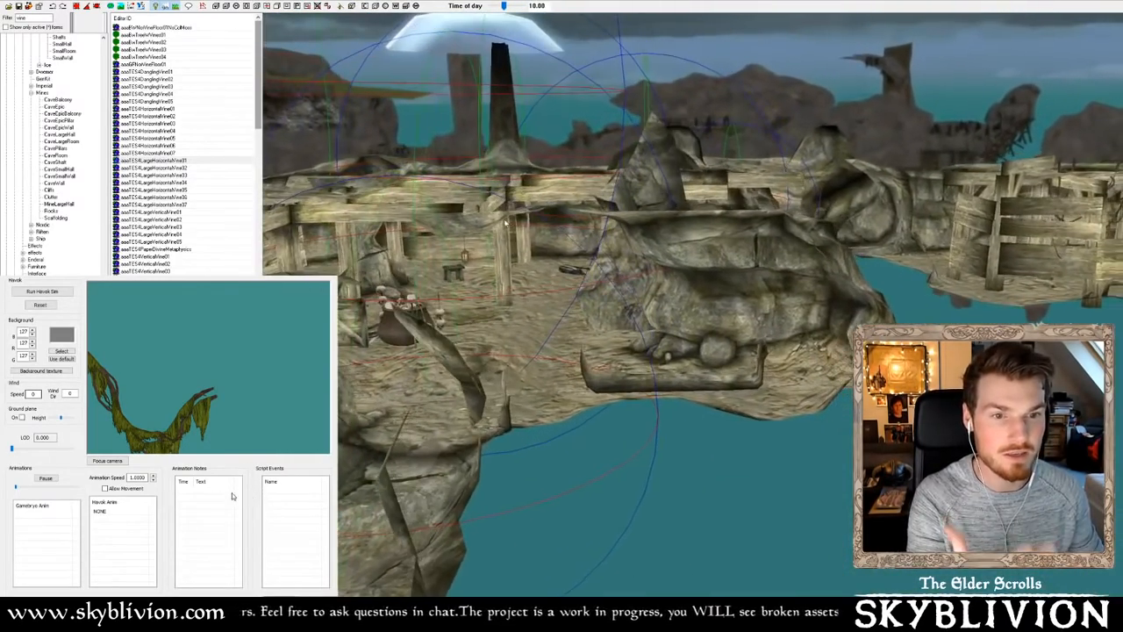
scroll(507, 219, "up", 1)
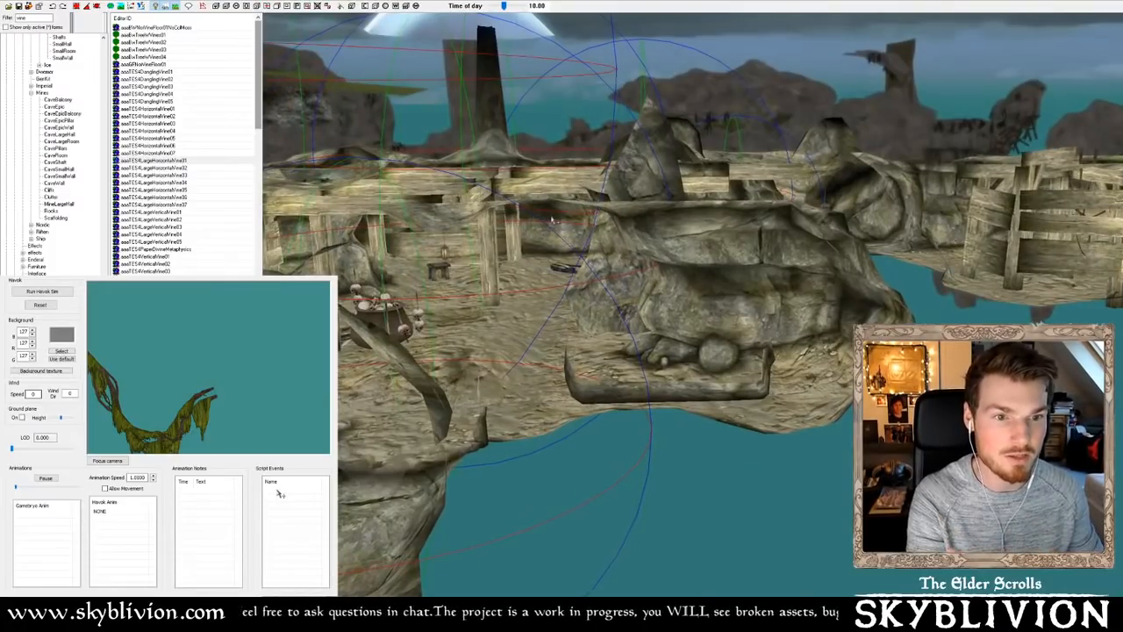
middle_click_drag(664, 220, 680, 260, "shift")
key("Delete")
key("ctrl+z")
Examine the mossy vine's upper end where it meets the rock beside the wooden platform
scroll(747, 278, "down", 4)
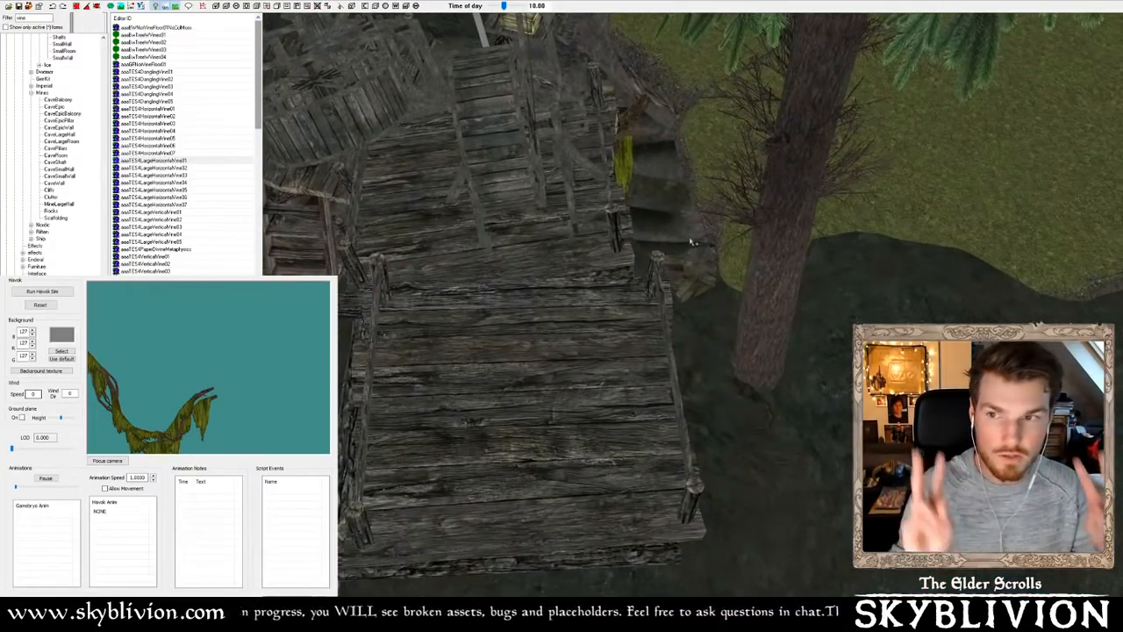
middle_click_drag(739, 186, 748, 137, "shift")
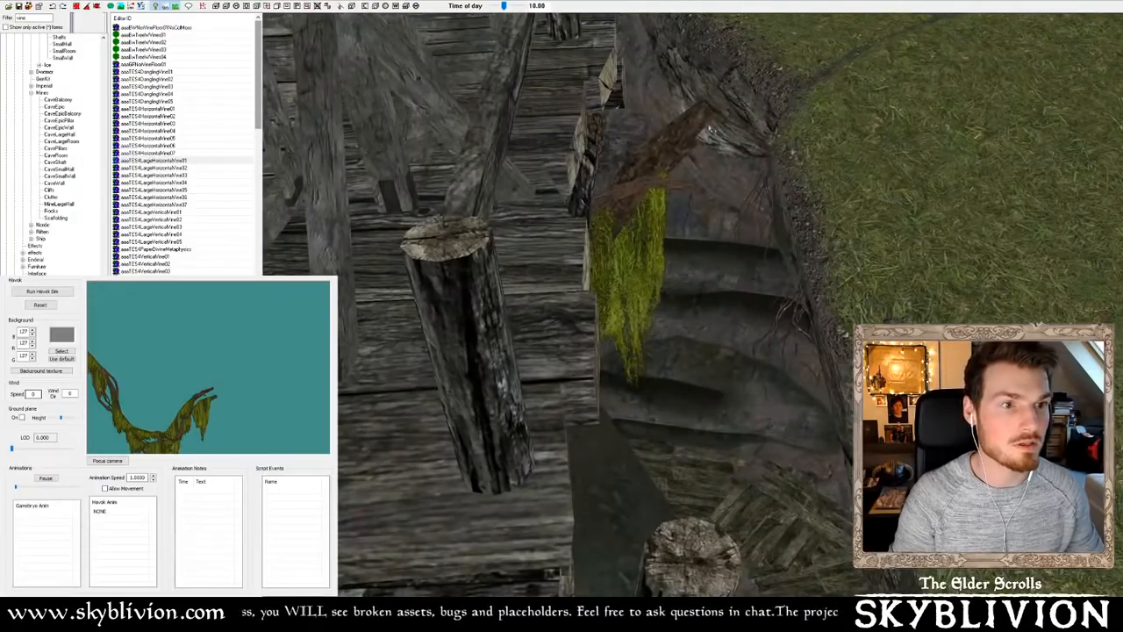
left_click_drag(709, 131, 712, 130, "shift")
scroll(699, 109, "up", 4)
middle_click_drag(712, 130, 795, 156, "shift")
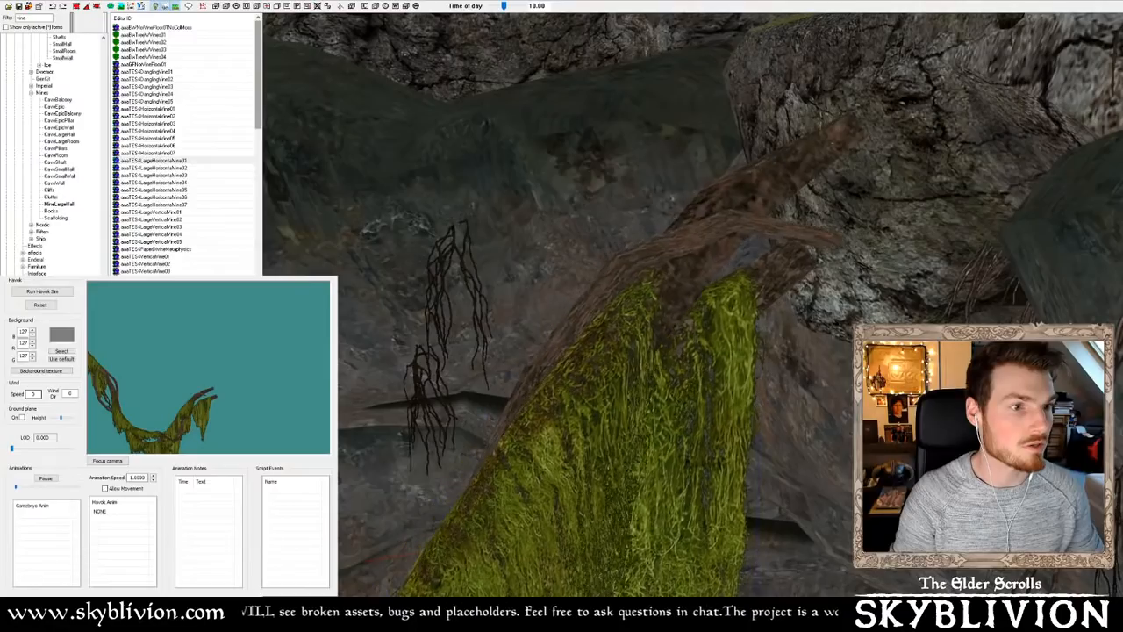
Examine the mossy vine against the ladders and platforms from below and the shaft opening from above
middle_click_drag(777, 177, 780, 229, "shift")
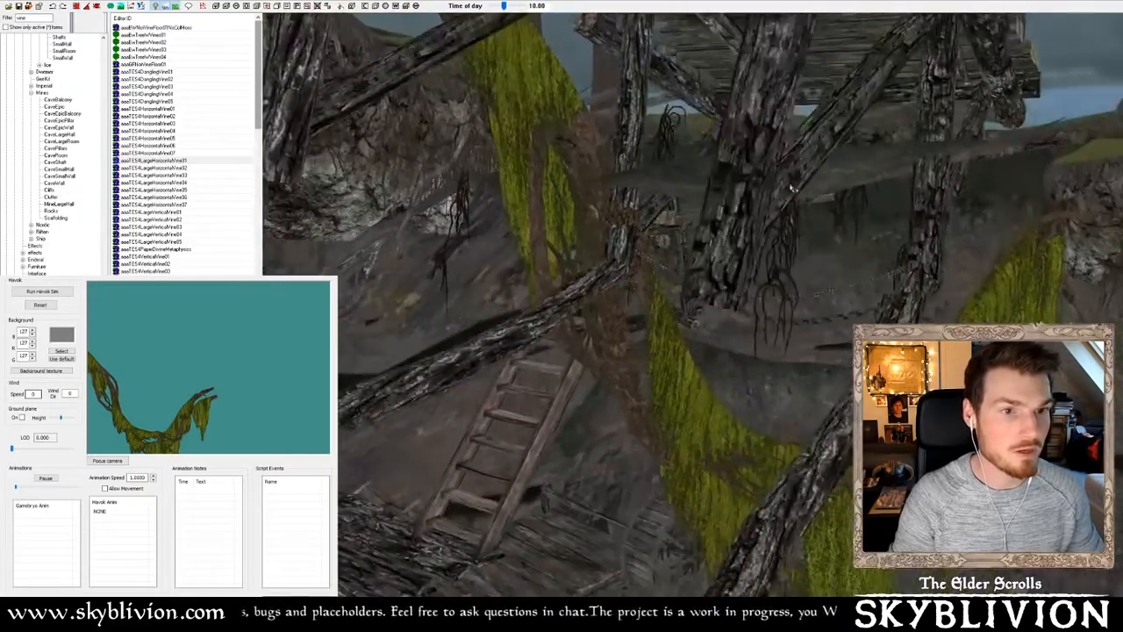
middle_click_drag(793, 187, 785, 182, "shift")
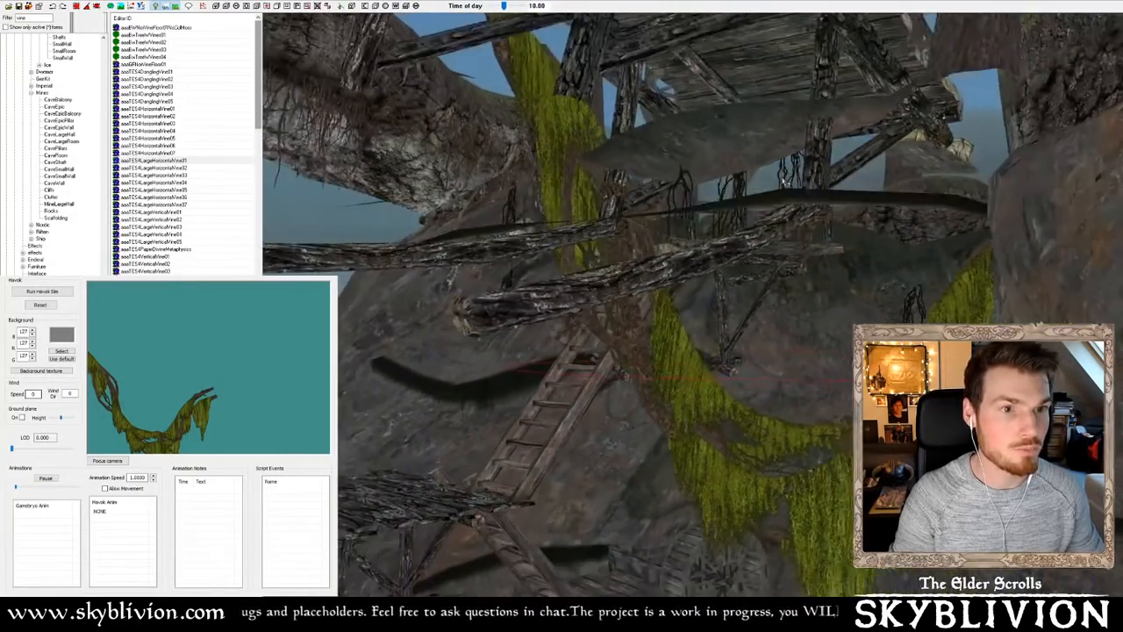
middle_click_drag(695, 282, 686, 279, "shift")
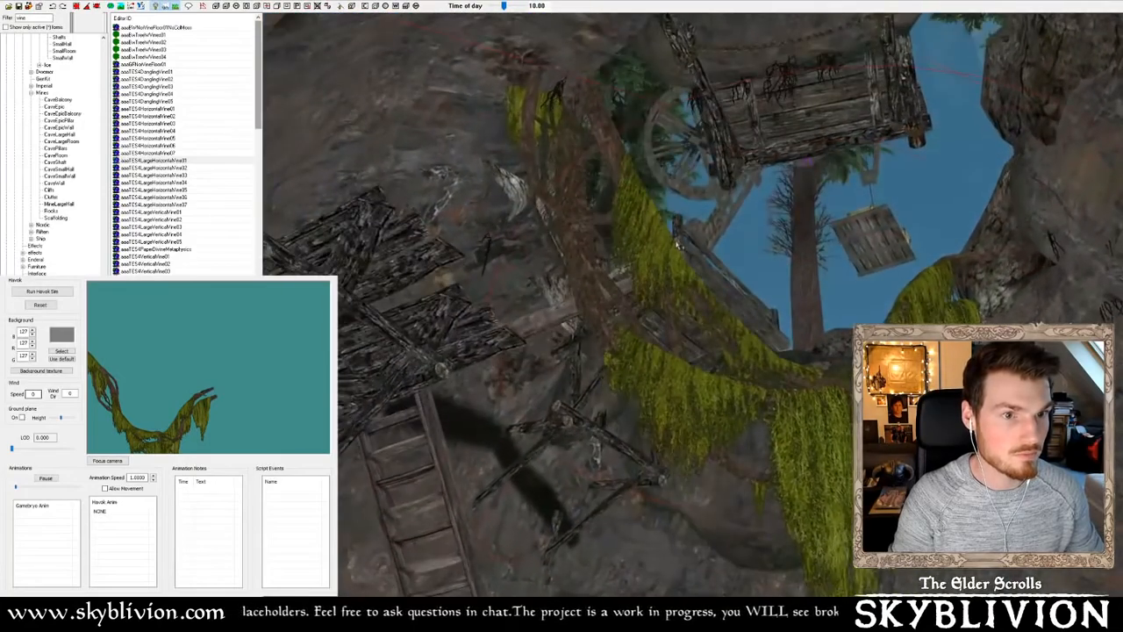
middle_click_drag(667, 263, 532, 310, "shift")
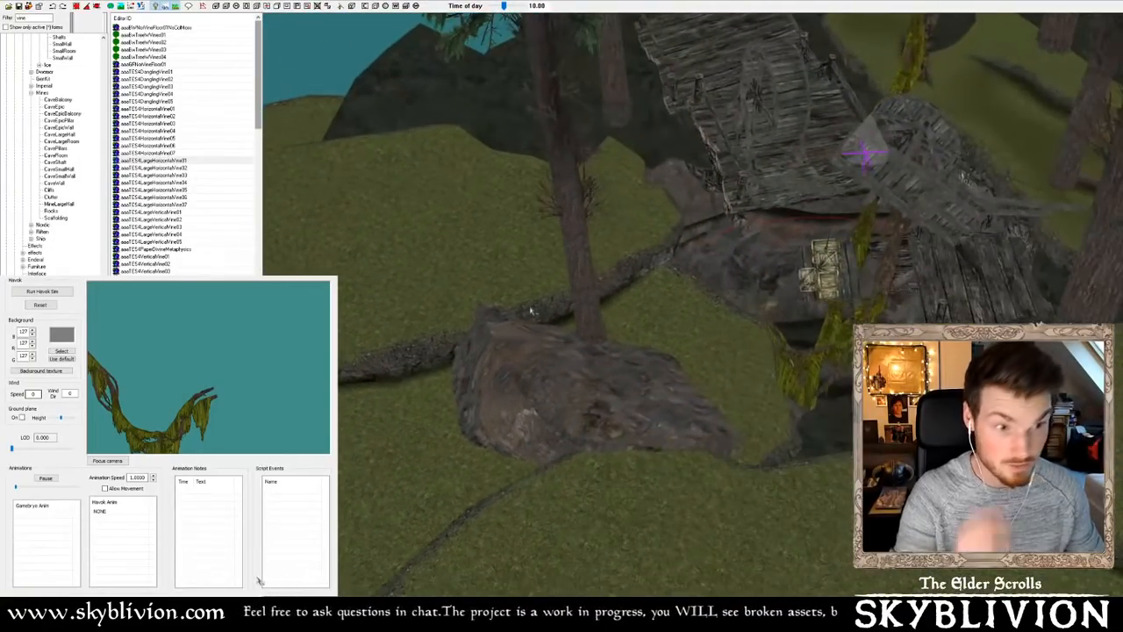
middle_click_drag(508, 372, 494, 356, "shift")
middle_click_drag(599, 261, 623, 182, "shift")
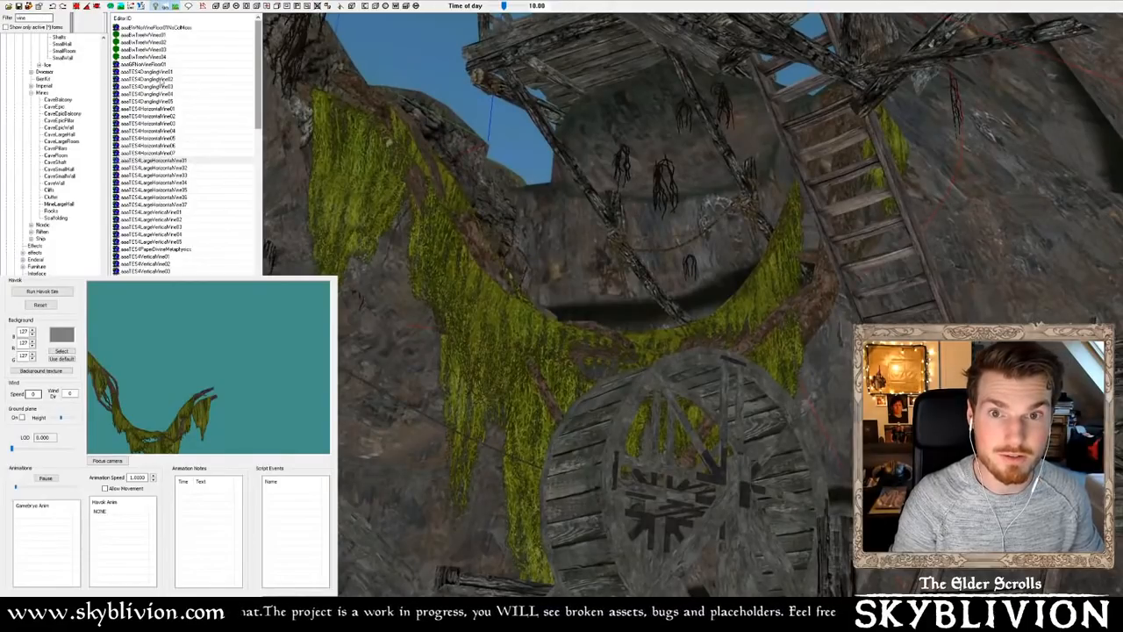
Preview the smaller horizontal vine models in the object list one after another
left_click(172, 104)
left_click(171, 124)
left_click(171, 131)
left_click(172, 138)
left_click(171, 131)
left_click_drag(178, 425, 224, 418)
left_click(181, 152)
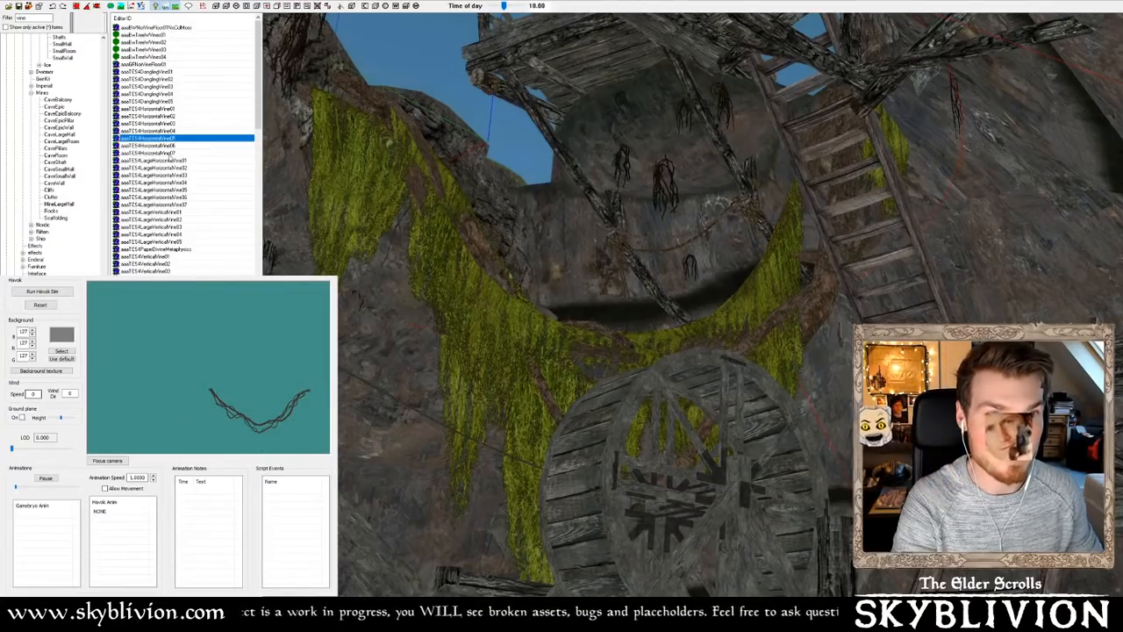
Preview the large horizontal vine models up to aaaTES4LargeHorizontalVine03, inspecting its shape from several angles
left_click(179, 162)
left_click_drag(171, 415, 366, 356)
left_click_drag(639, 81, 242, 263)
left_click(176, 175)
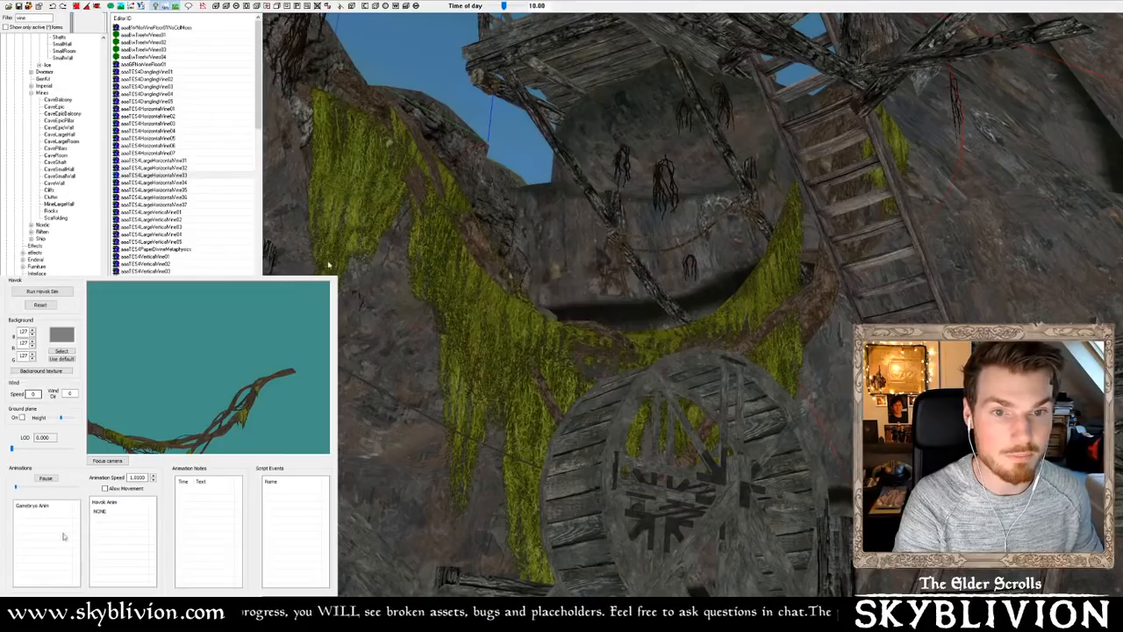
left_click(182, 175)
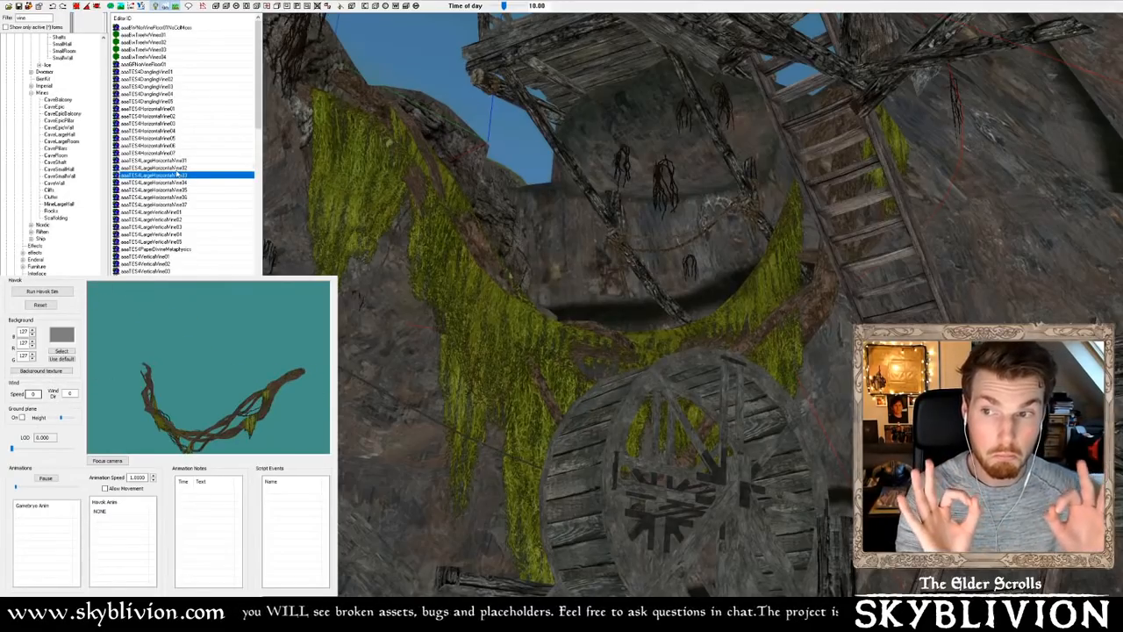
mouse_move(281, 403)
left_mouse_down()
mouse_move(254, 425)
mouse_move(302, 400)
mouse_move(286, 395)
left_mouse_up()
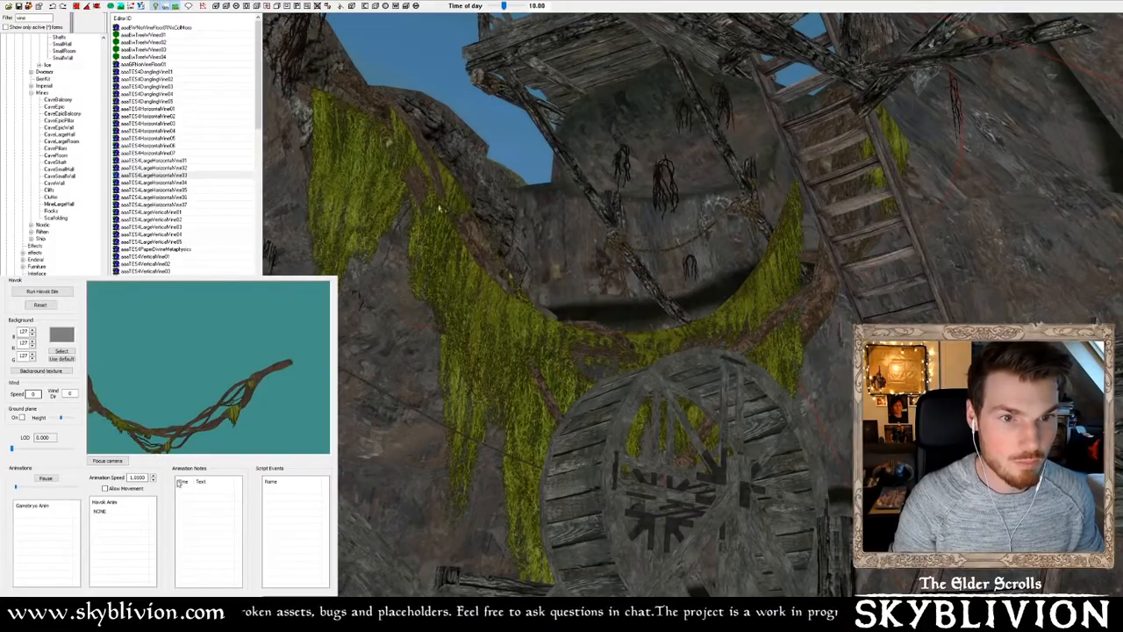
Examine the mossy vine and its surroundings from above the shaft and from the opposite rock wall
scroll(426, 251, "down", 10)
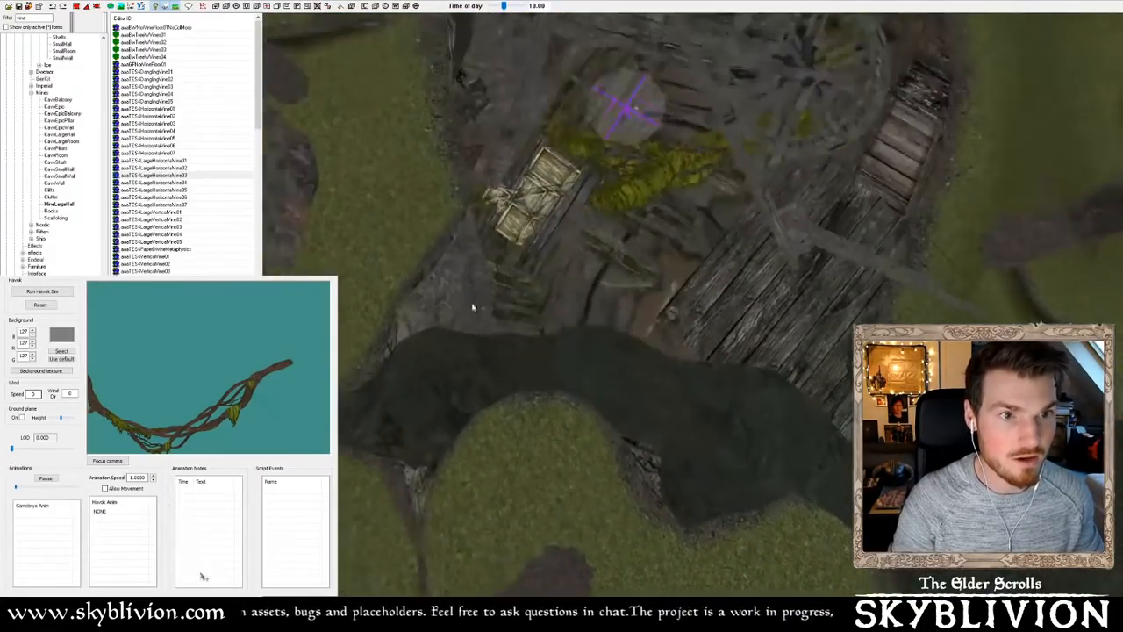
scroll(561, 298, "up", 5)
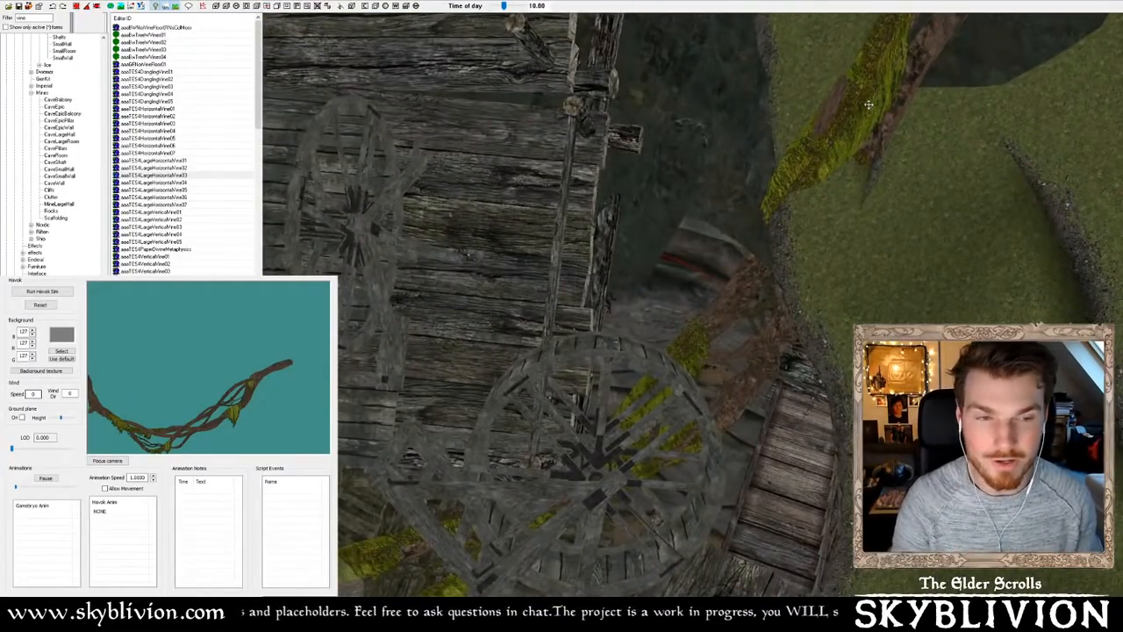
scroll(869, 107, "down", 3)
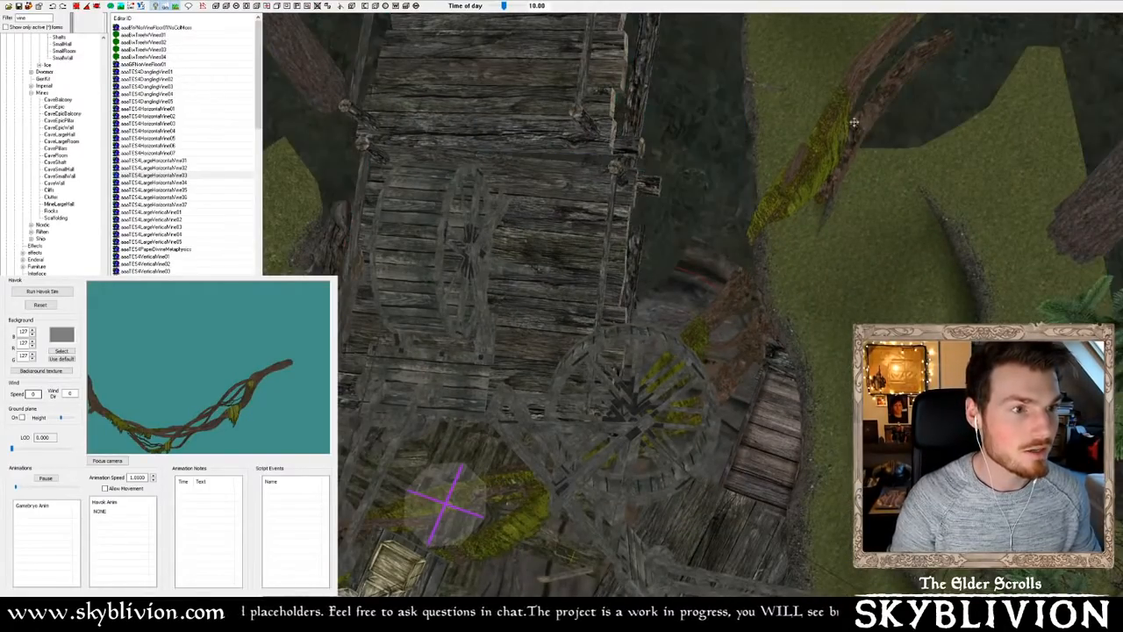
middle_click_drag(747, 295, 754, 290)
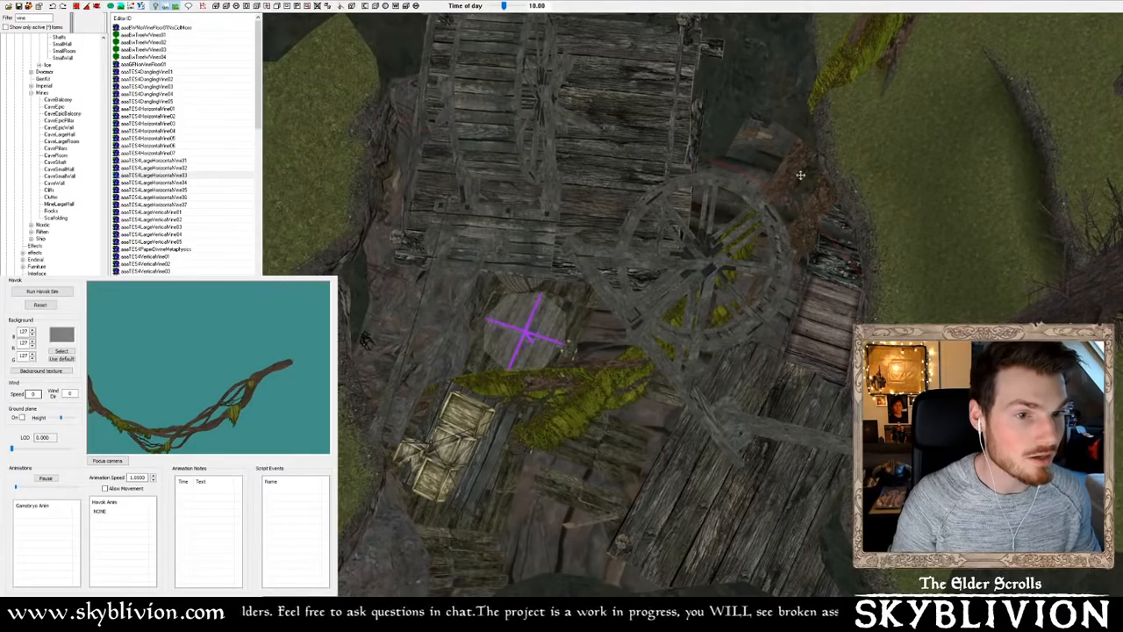
middle_click_drag(606, 368, 697, 267)
scroll(696, 266, "up", 3)
scroll(693, 276, "up", 3)
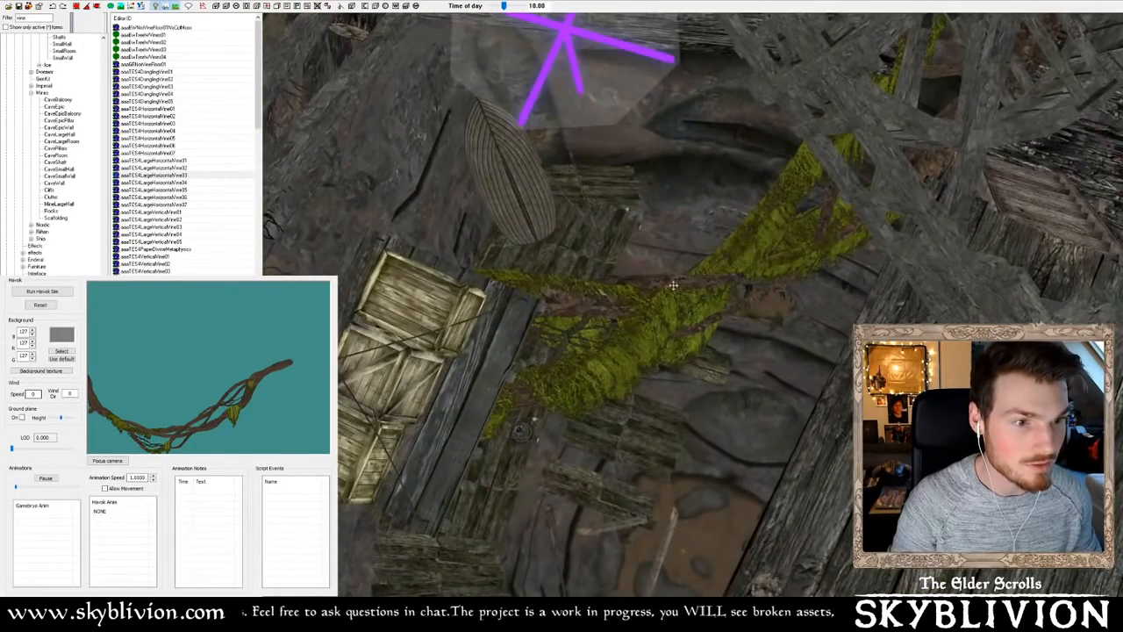
scroll(676, 286, "down", 10)
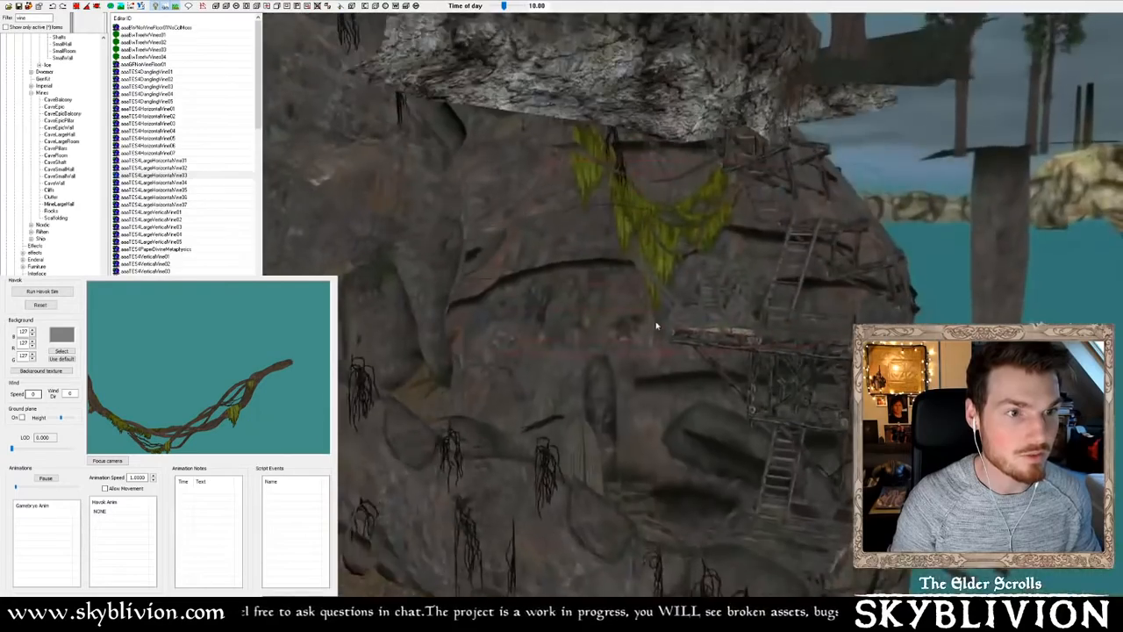
scroll(661, 294, "down", 5)
scroll(655, 303, "up", 6)
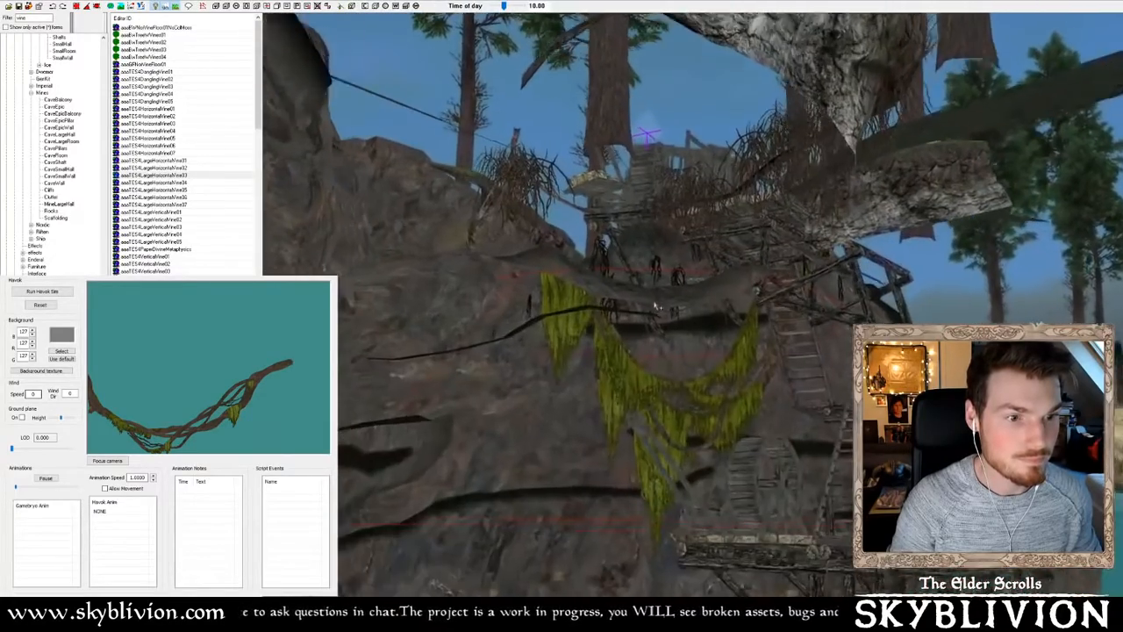
scroll(653, 305, "up", 5)
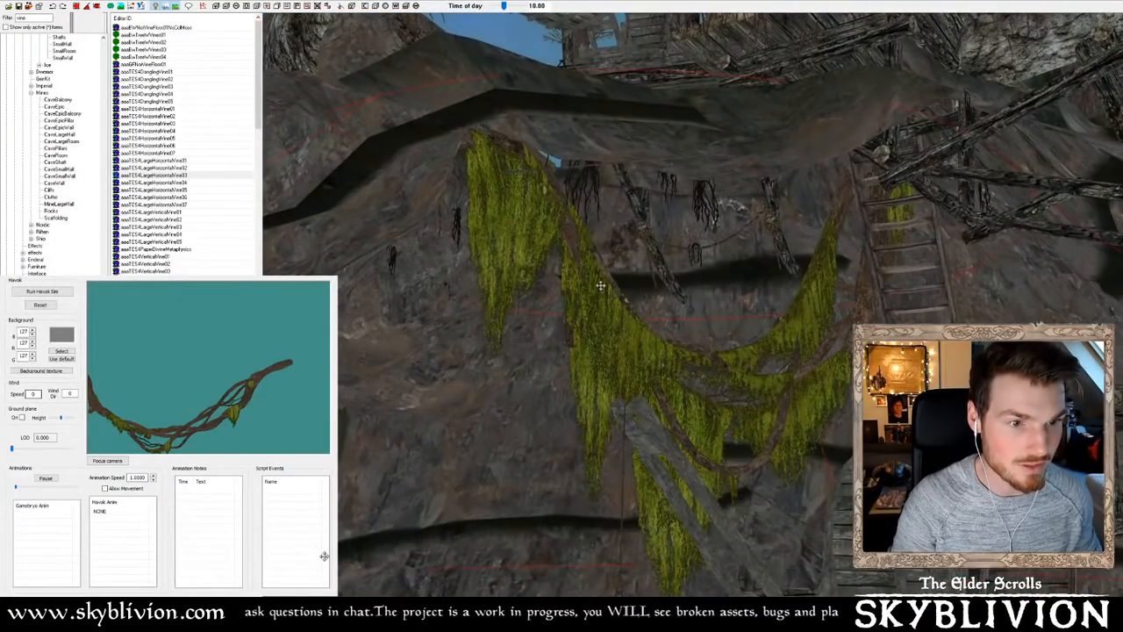
Delete the large mossy vine hanging across the shaft wall above the wooden wheel
scroll(600, 286, "down", 5)
scroll(560, 211, "up", 5)
mouse_move(534, 184)
middle_mouse_down()
mouse_move(595, 210)
mouse_move(523, 184)
middle_mouse_up()
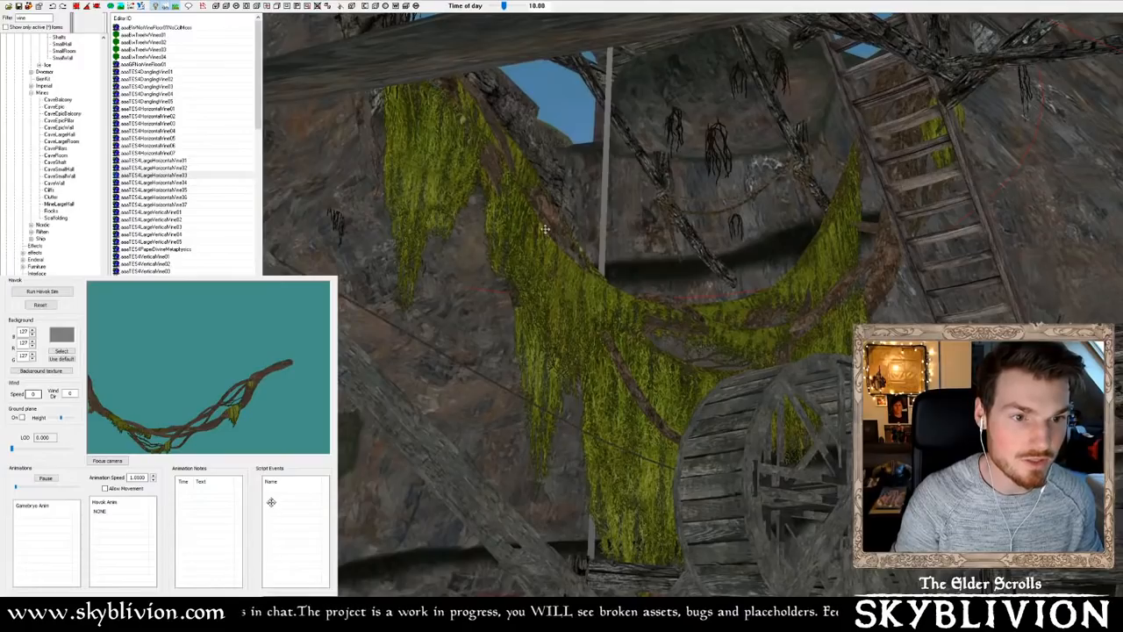
key("Delete")
mouse_move(550, 231)
middle_mouse_down("shift")
mouse_move(563, 235)
mouse_move(555, 243)
middle_mouse_up("shift")
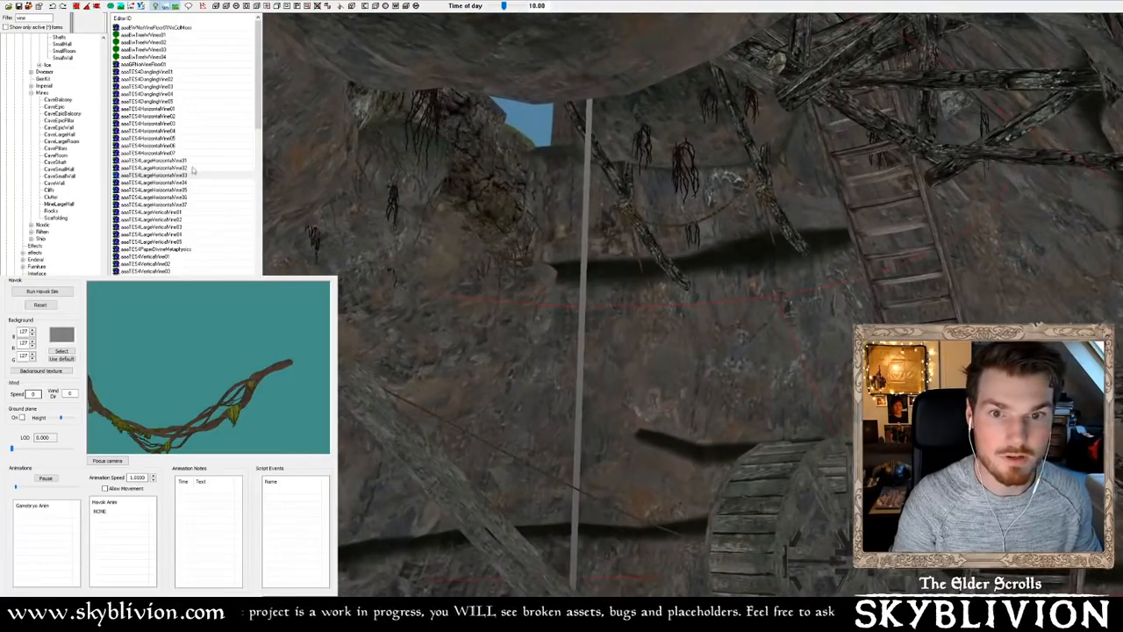
Place aaaTES4LargeHorizontalVine03 in the shaft beside the ladders and rotate it toward the rock walls
left_click_drag(186, 176, 810, 199)
left_click(384, 4)
middle_click_drag(810, 199, 819, 213, "shift")
right_click_drag(820, 213, 641, 219)
middle_click_drag(640, 219, 614, 232, "shift")
middle_click_drag(792, 233, 634, 246, "shift")
right_click_drag(634, 246, 657, 246)
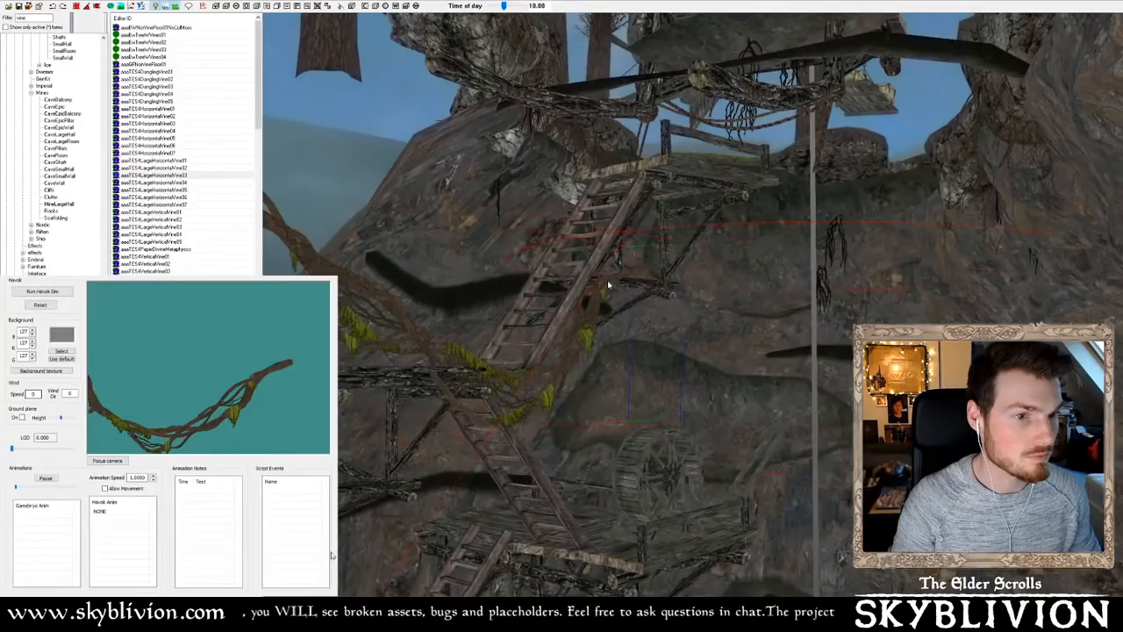
Move and rotate the new vine so it spans the rocks on both sides of the upper wooden platform
left_click_drag(608, 285, 784, 258)
right_click_drag(783, 258, 825, 258)
middle_click_drag(824, 258, 297, 525, "shift")
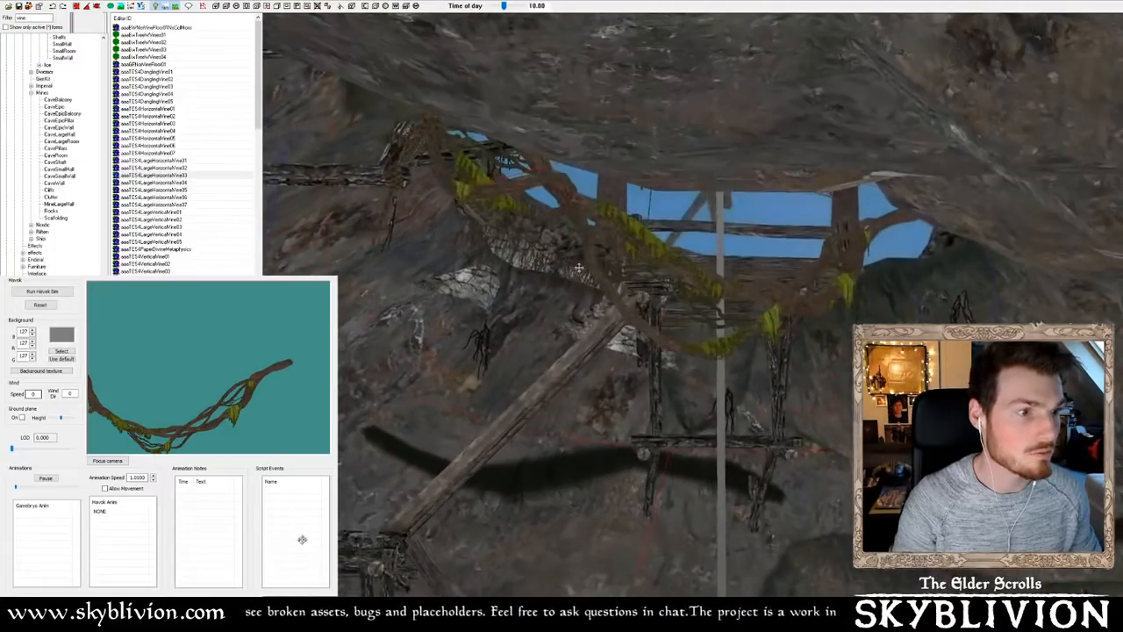
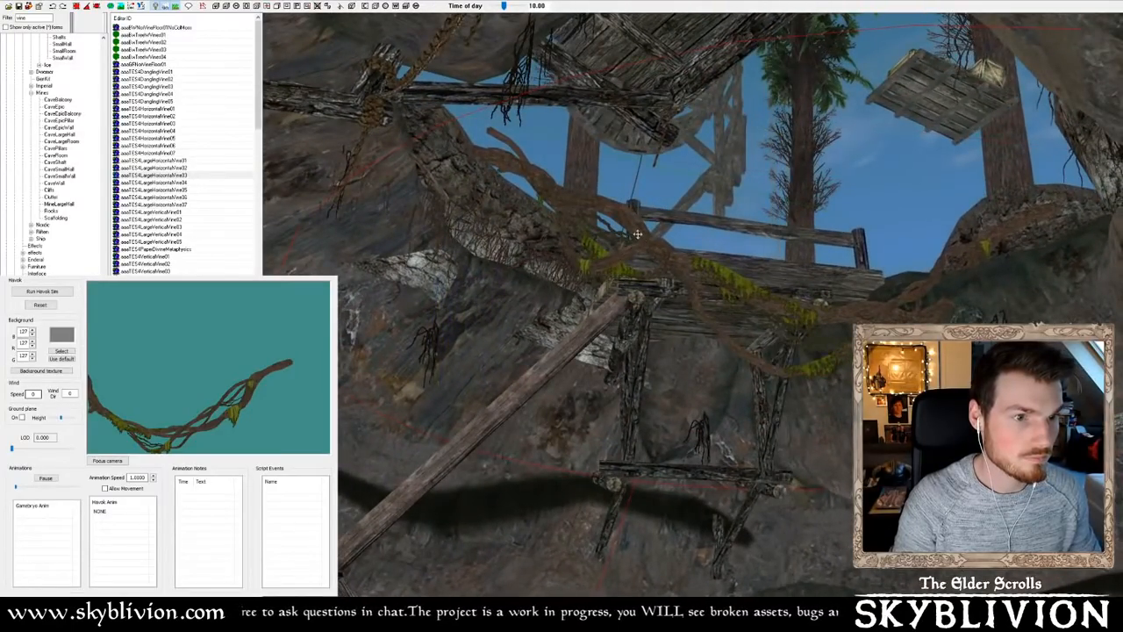
left_click_drag(641, 238, 587, 268)
left_click_drag(843, 328, 860, 364)
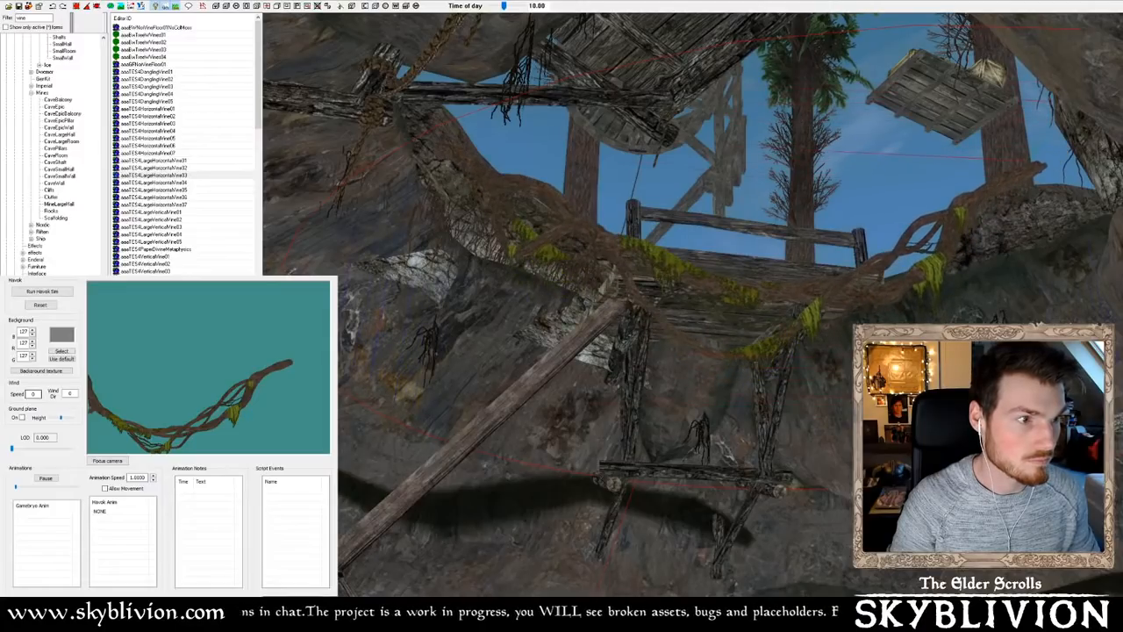
right_click_drag(633, 263, 644, 261)
left_click_drag(818, 285, 821, 320)
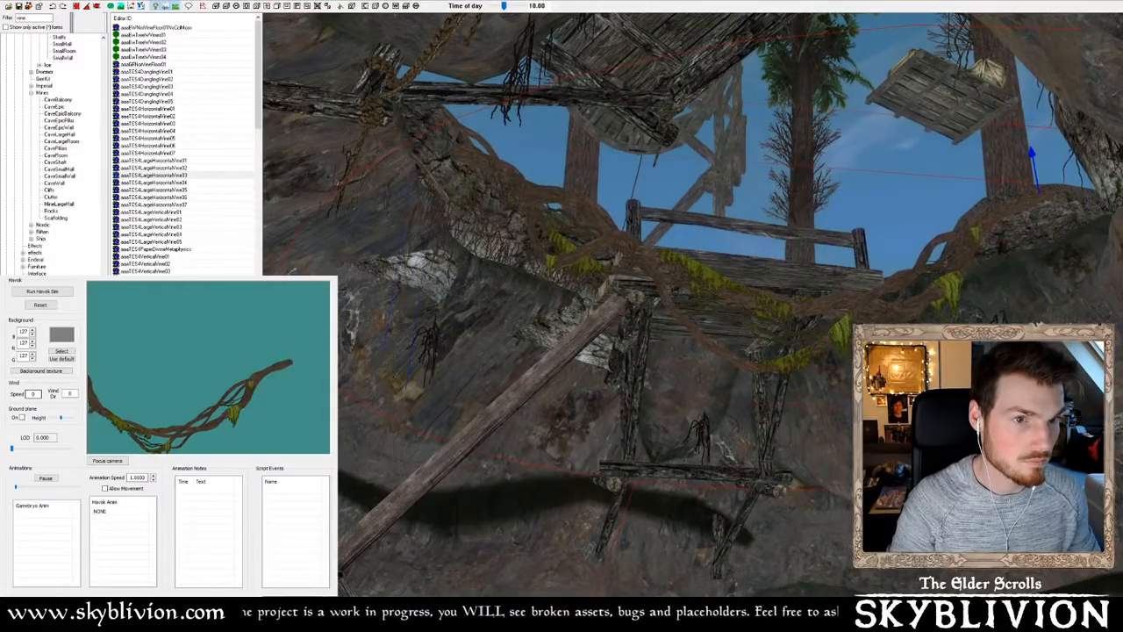
Examine the new vine's placement from above the shaft and from below along the rock walls
mouse_move(688, 220)
middle_mouse_down("shift")
mouse_move(689, 310)
mouse_move(717, 301)
mouse_move(740, 319)
mouse_move(850, 243)
mouse_move(745, 249)
mouse_move(856, 189)
mouse_move(847, 196)
mouse_move(906, 243)
mouse_move(954, 233)
mouse_move(917, 228)
mouse_move(891, 246)
mouse_move(860, 243)
middle_mouse_up("shift")
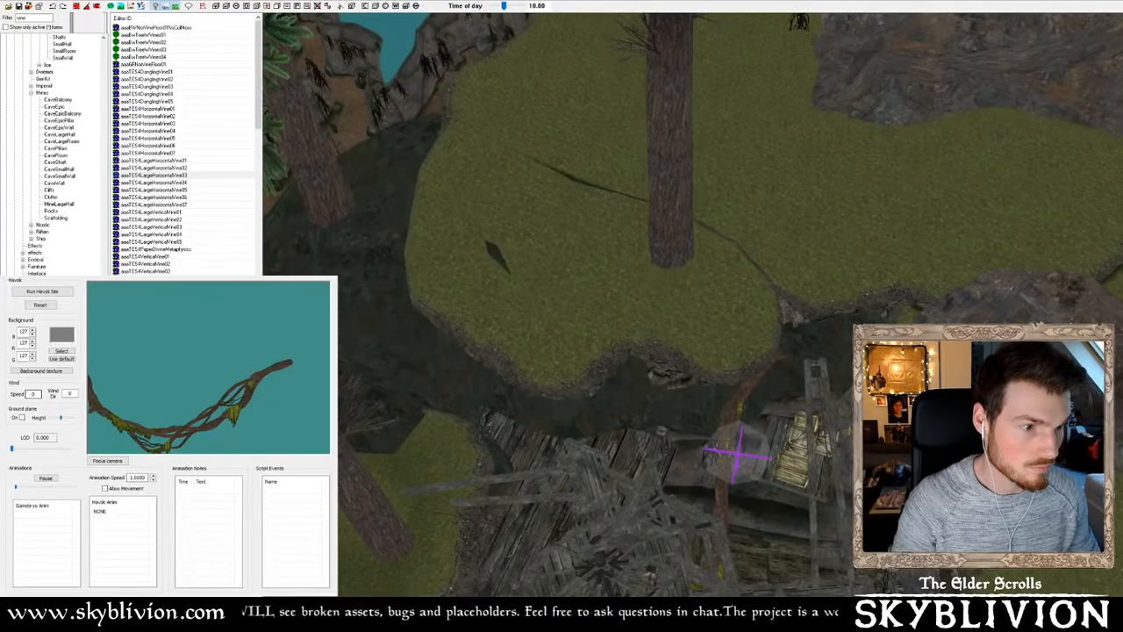
mouse_move(860, 243)
middle_mouse_down("shift")
mouse_move(842, 270)
mouse_move(872, 234)
middle_mouse_up("shift")
scroll(872, 234, "up", 4)
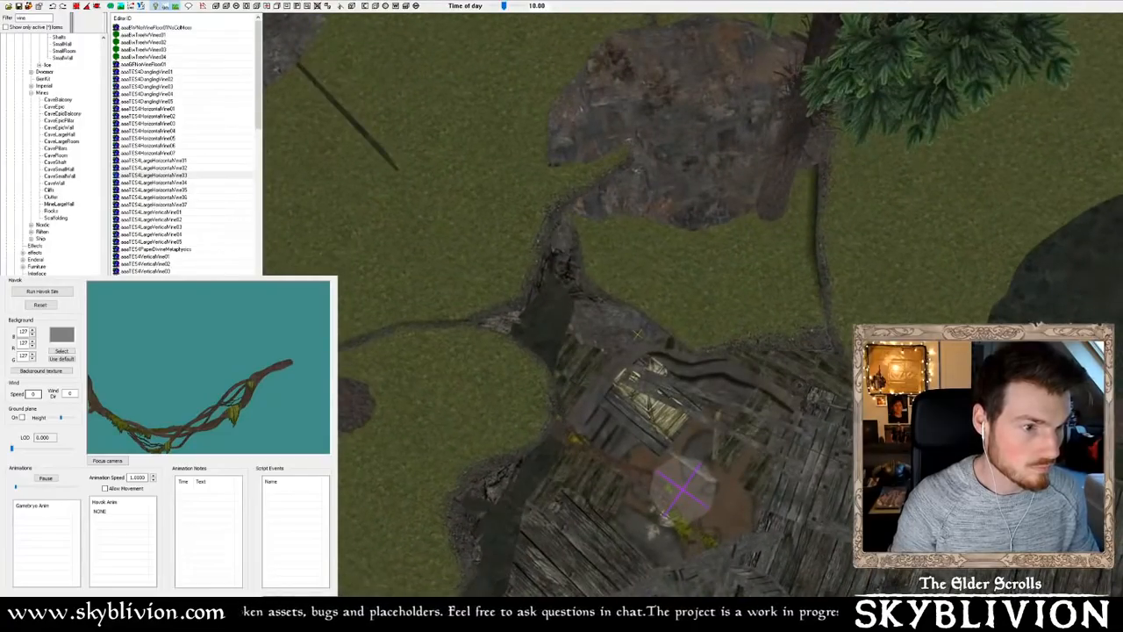
middle_click_drag(921, 203, 877, 234, "shift")
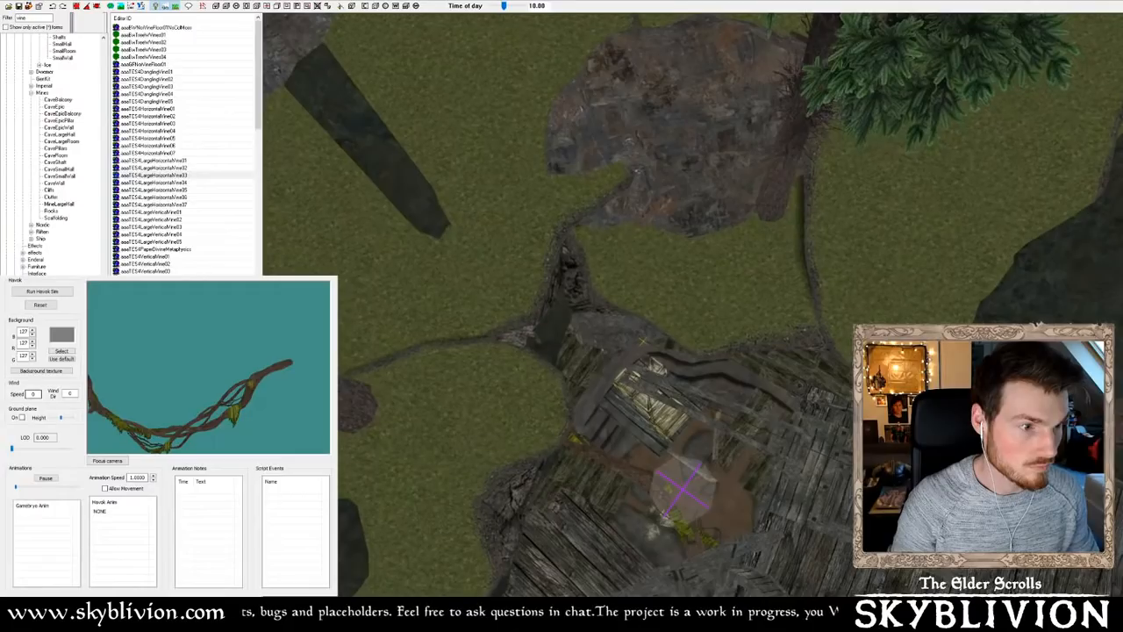
middle_click_drag(885, 221, 707, 282, "shift")
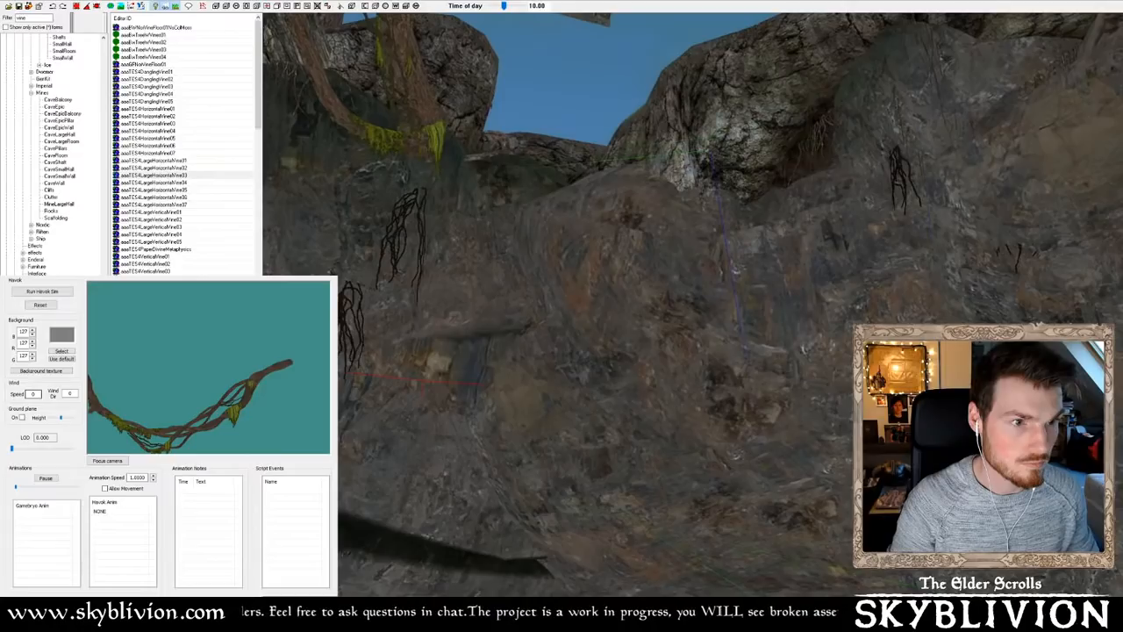
middle_click_drag(788, 240, 702, 267, "shift")
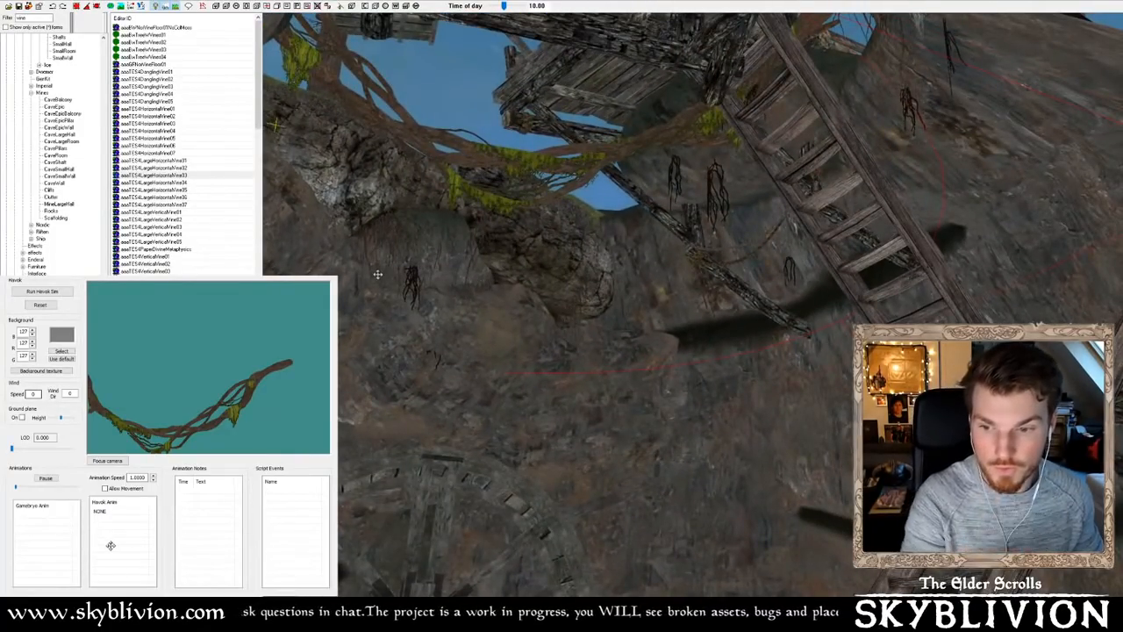
Examine the shaft opening from above, including the grassy ledges, wooden platforms and hanging crates
middle_click_drag(350, 313, 624, 188, "shift")
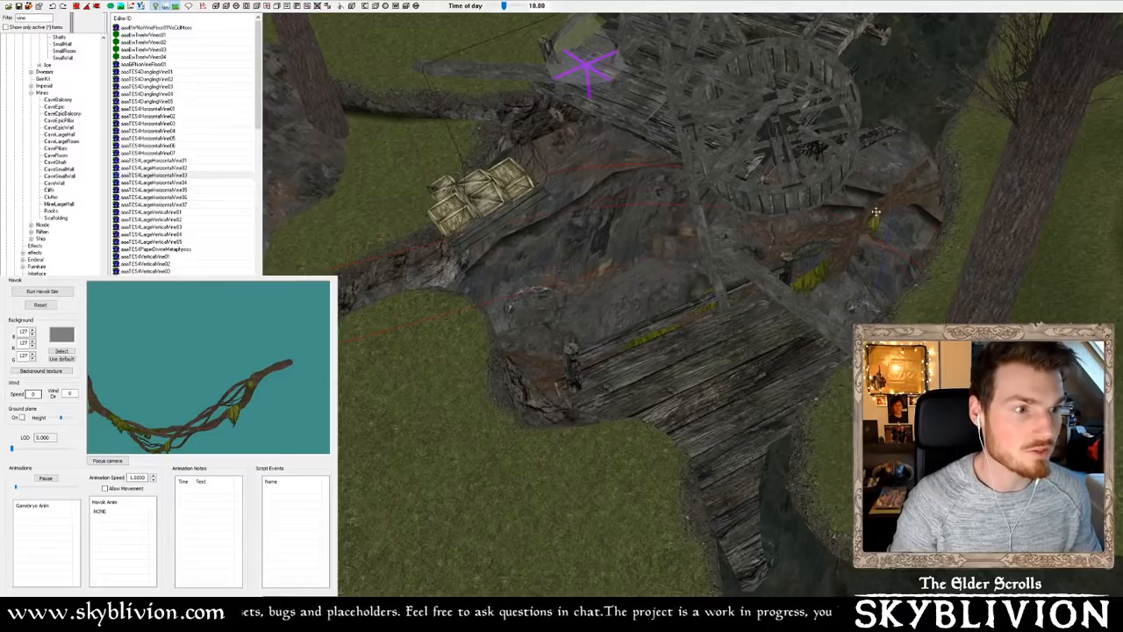
scroll(876, 215, "up", 6)
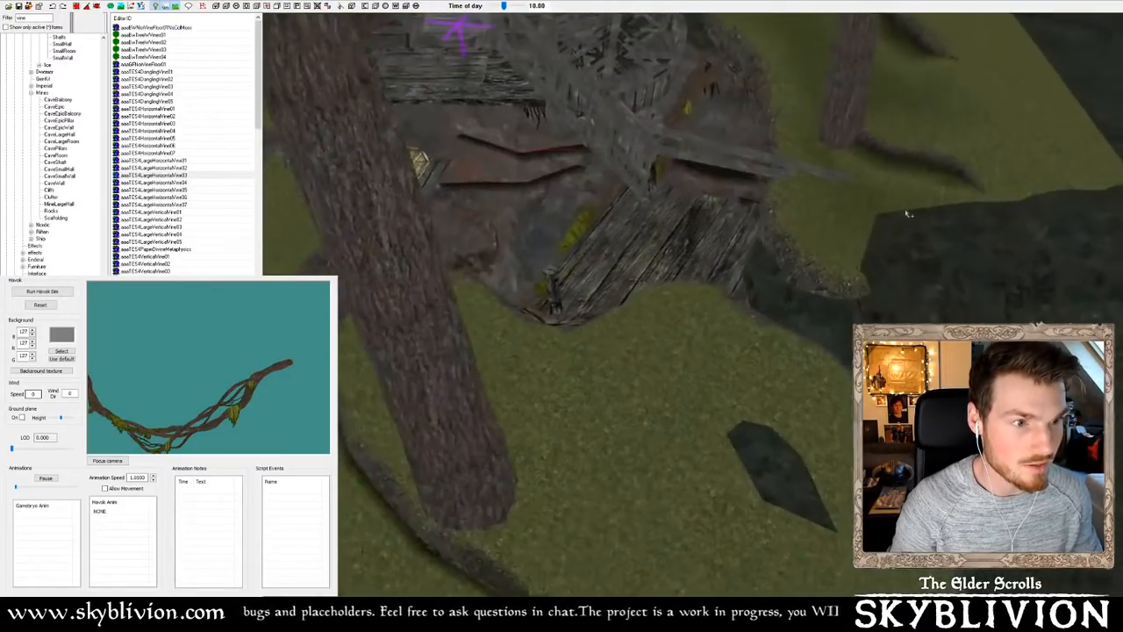
scroll(852, 223, "up", 6)
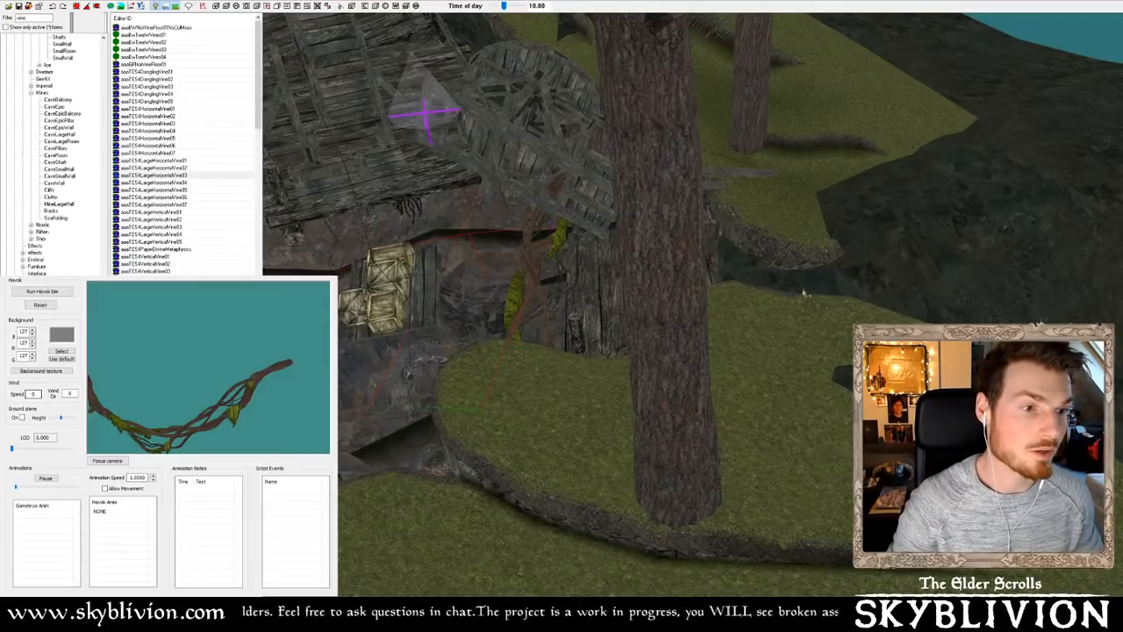
middle_click_drag(792, 319, 768, 238, "shift")
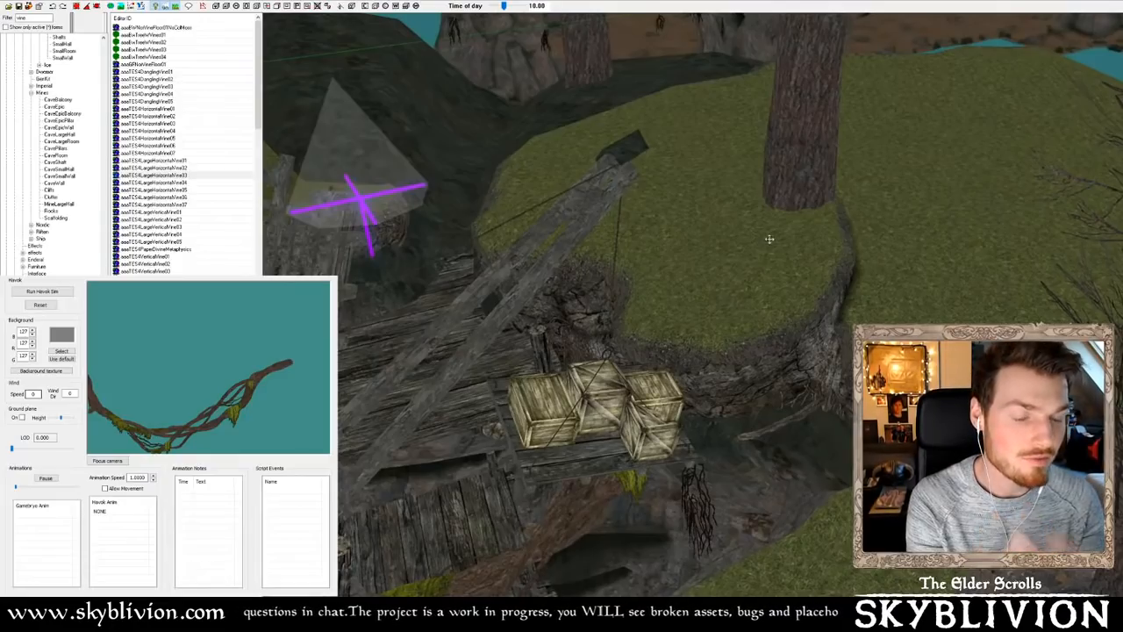
scroll(766, 237, "up", 2)
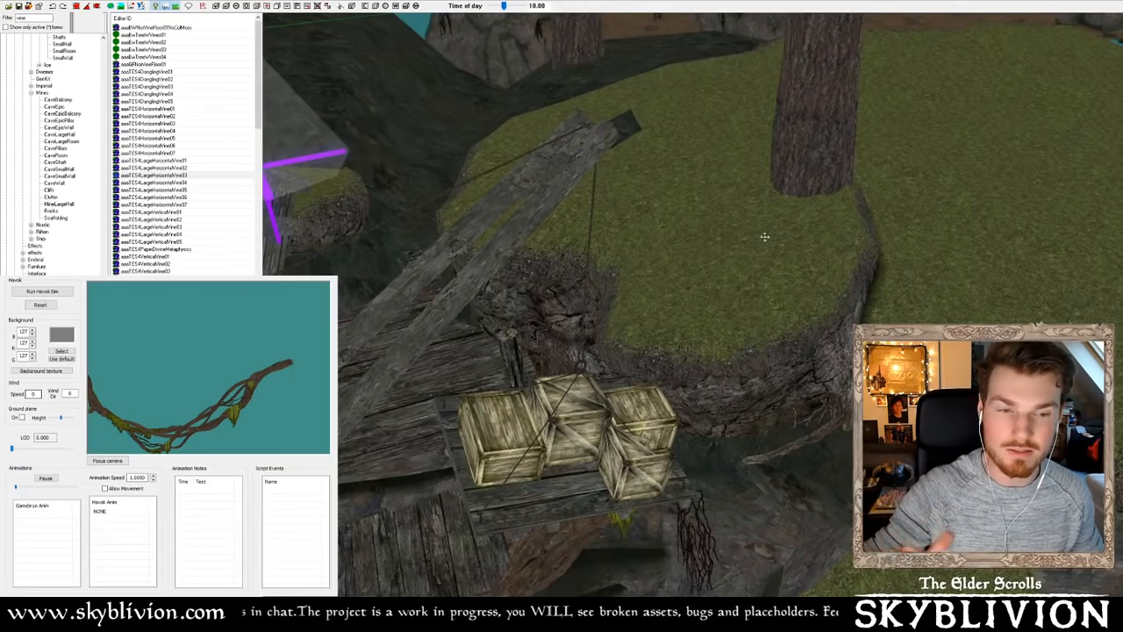
middle_click_drag(782, 271, 703, 251, "shift")
middle_click_drag(549, 314, 621, 314, "shift")
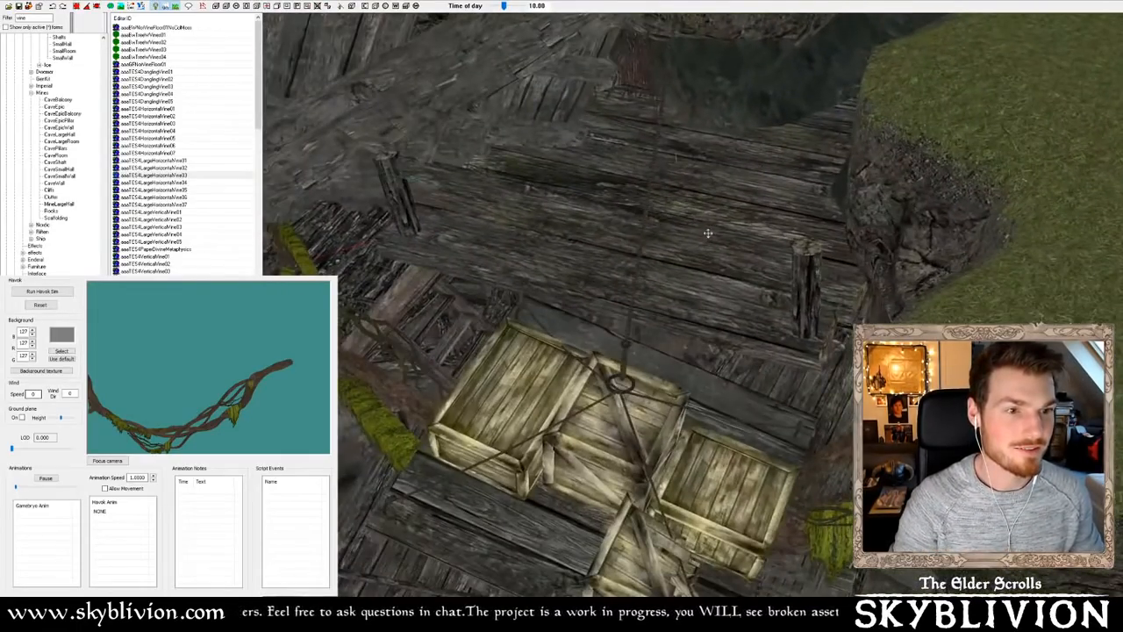
Examine the mine shaft's hanging platforms and the broken wooden walkways around the water at its bottom
middle_click_drag(708, 234, 718, 214, "shift")
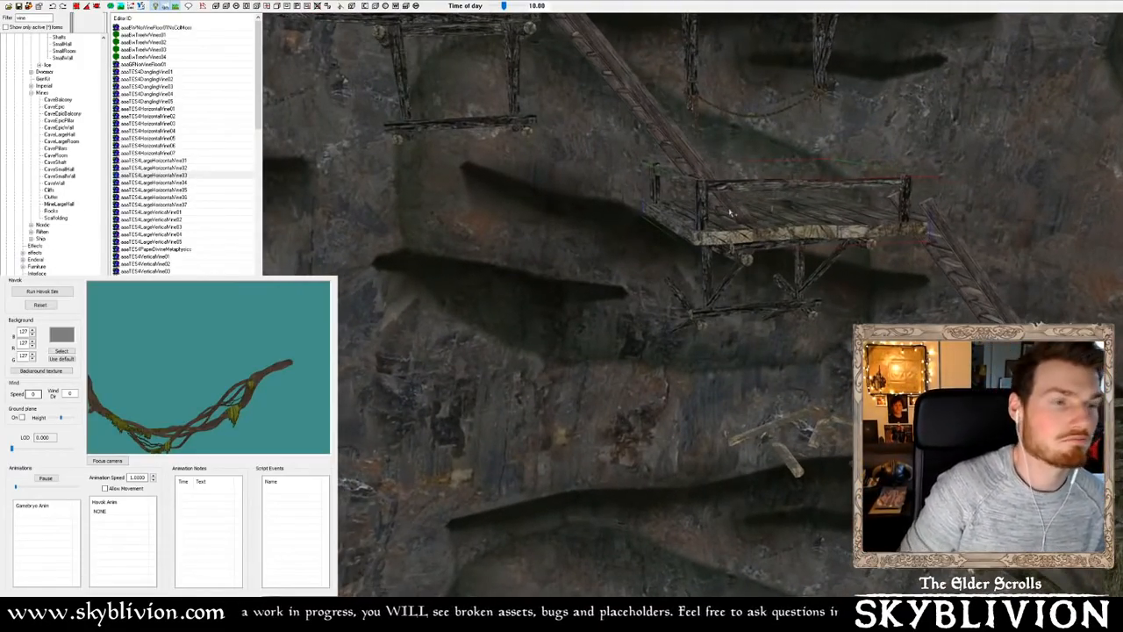
middle_click_drag(738, 215, 694, 264)
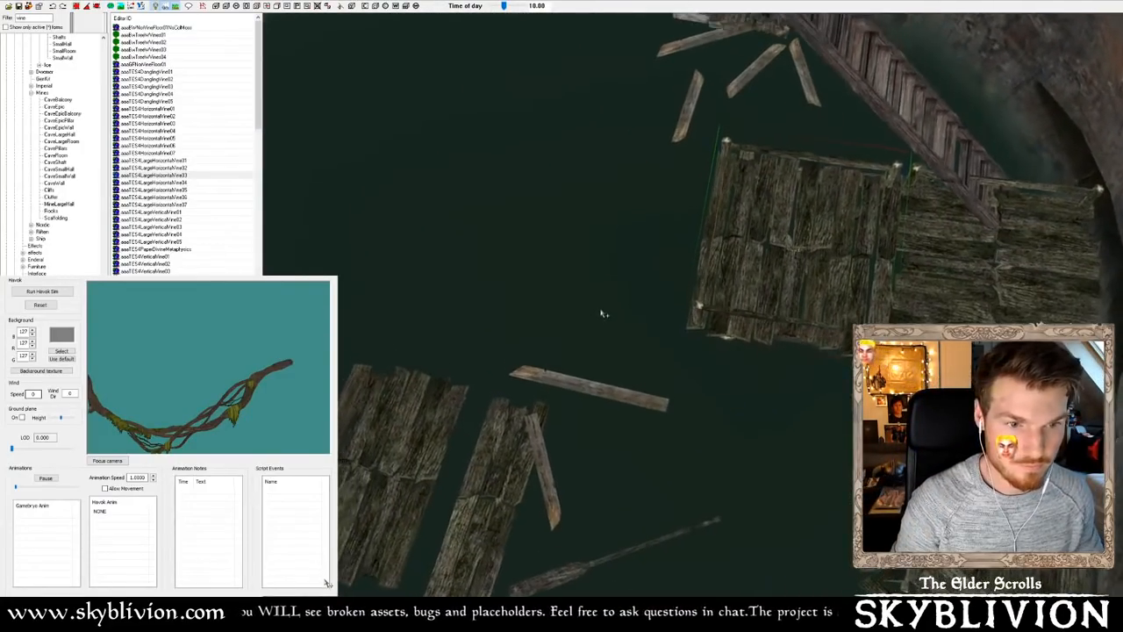
middle_click_drag(604, 313, 614, 307)
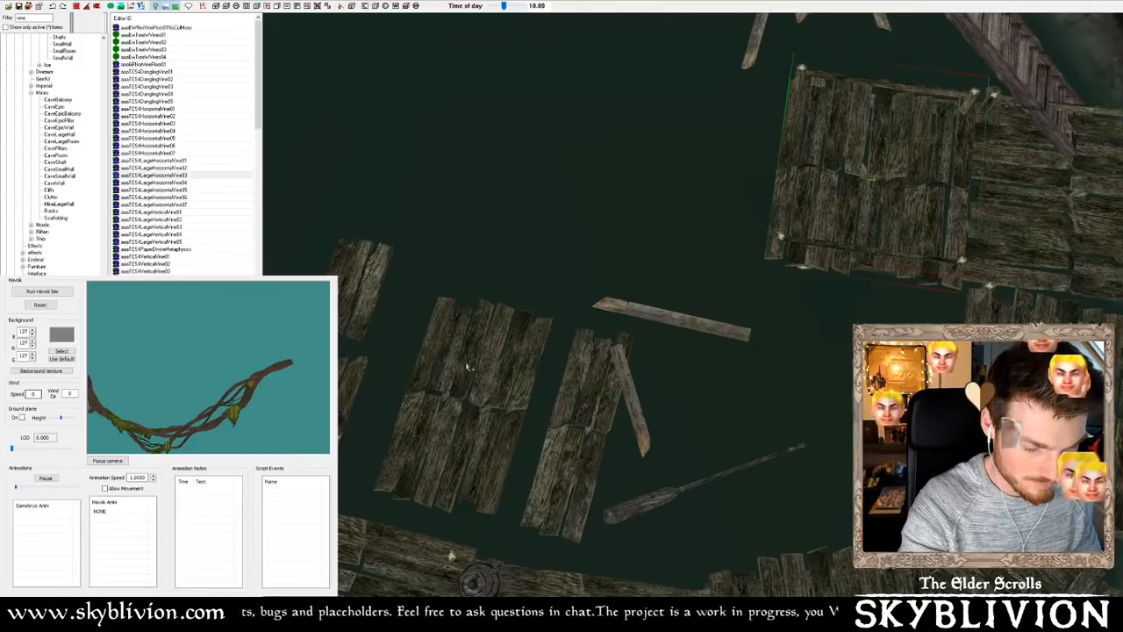
middle_click_drag(570, 392, 583, 383)
left_click(591, 329)
mouse_move(590, 329)
middle_mouse_down("shift")
mouse_move(614, 316)
mouse_move(669, 206)
mouse_move(766, 283)
middle_mouse_up("shift")
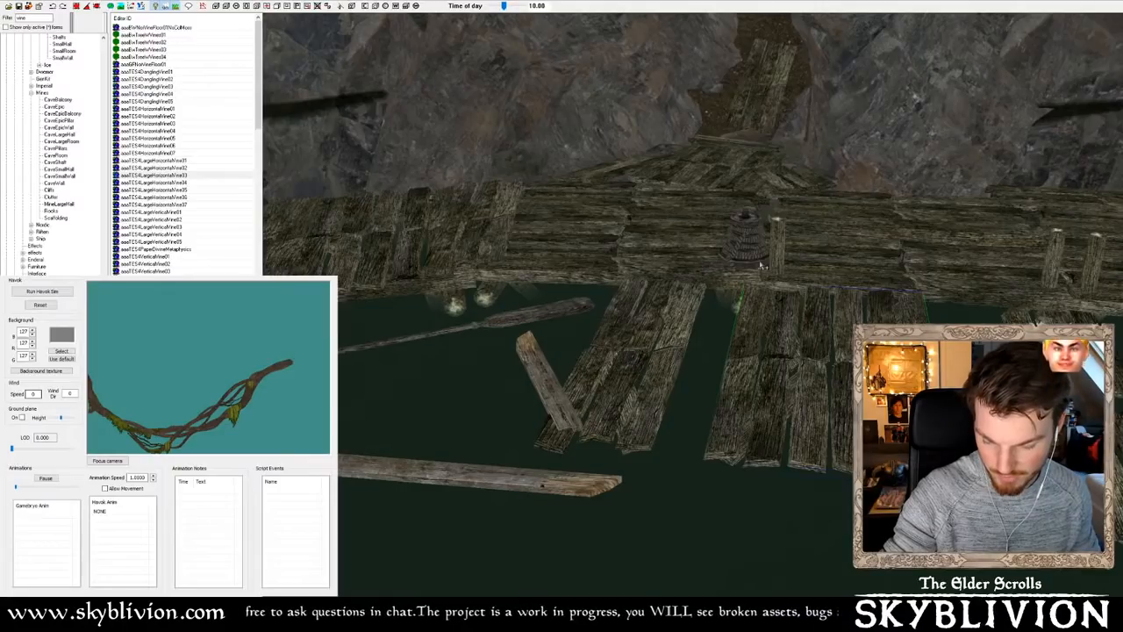
Filter the object list for "slaughter" and look through the slaughterfish entries
double_click(32, 17)
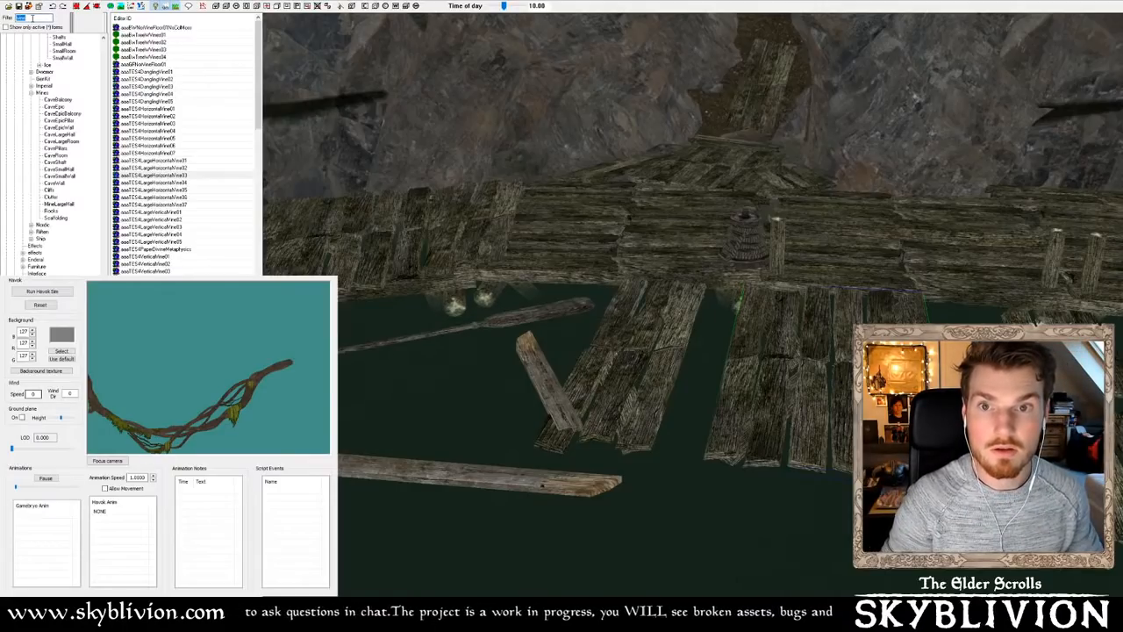
type("slaughter")
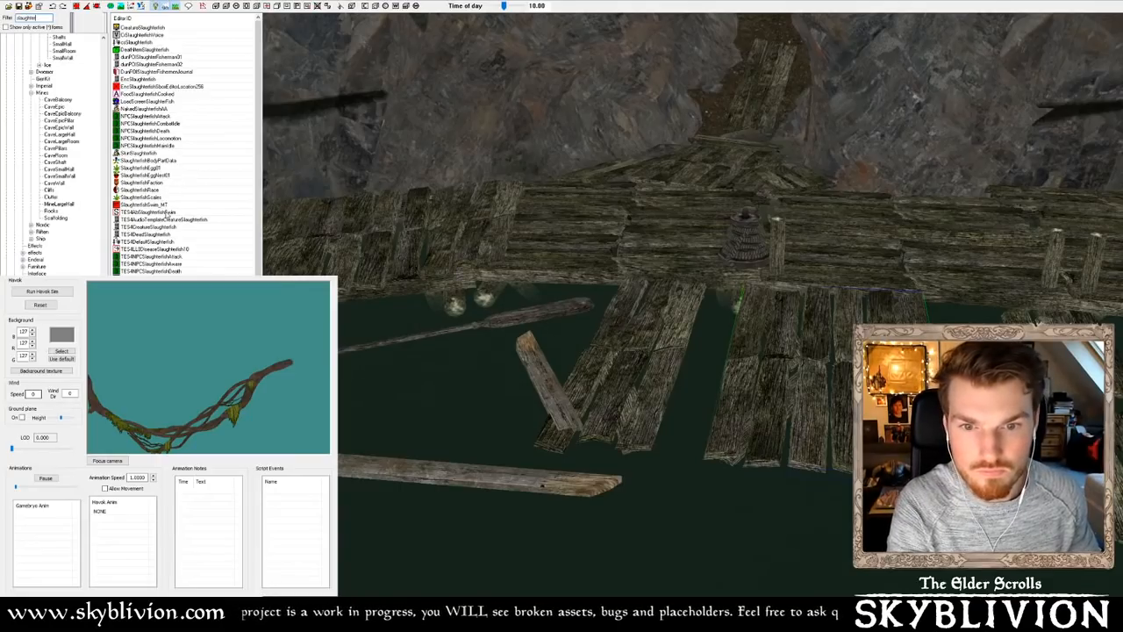
scroll(187, 146, "down", 1)
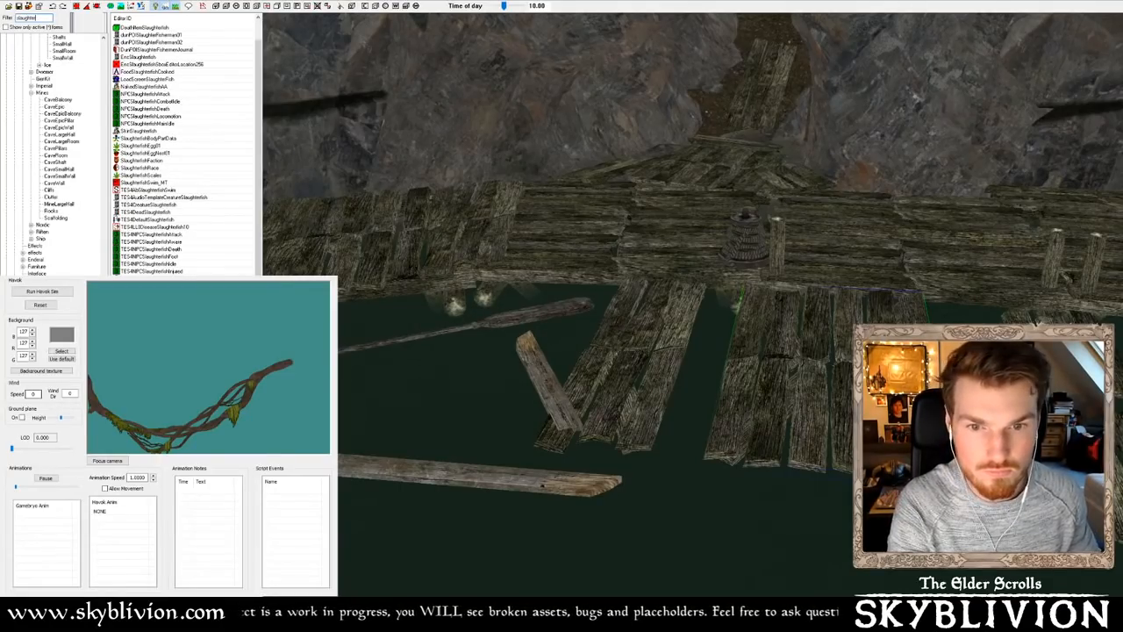
scroll(187, 149, "down", 2)
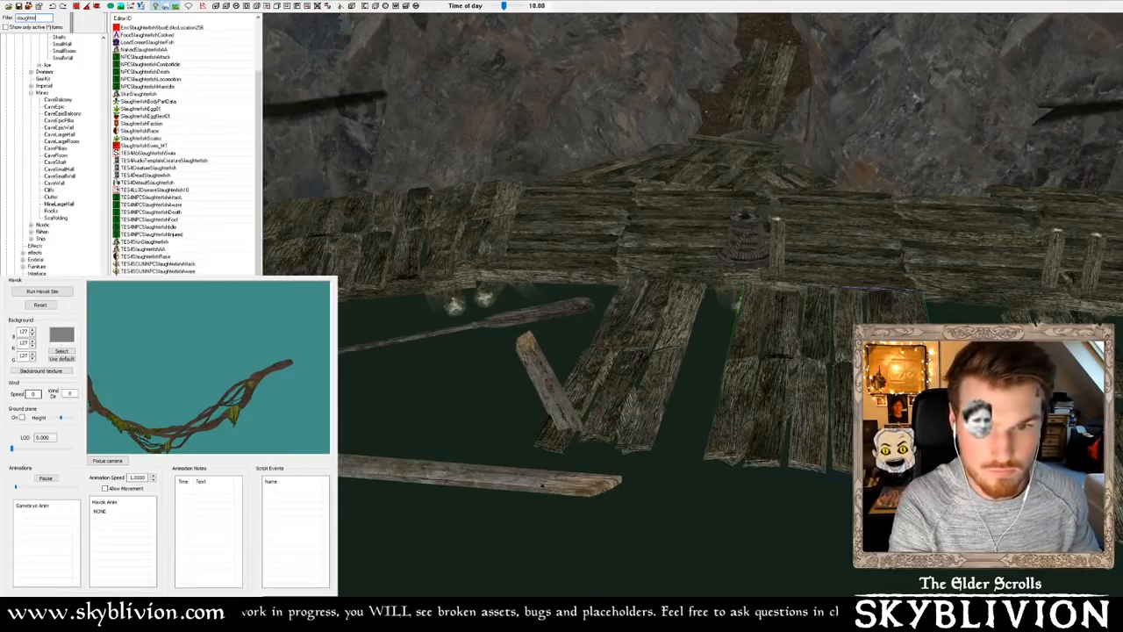
Preview several slaughterfish entries and focus the preview camera on the TES4DeadSlaughterfish model
left_click(174, 258)
left_click(169, 249)
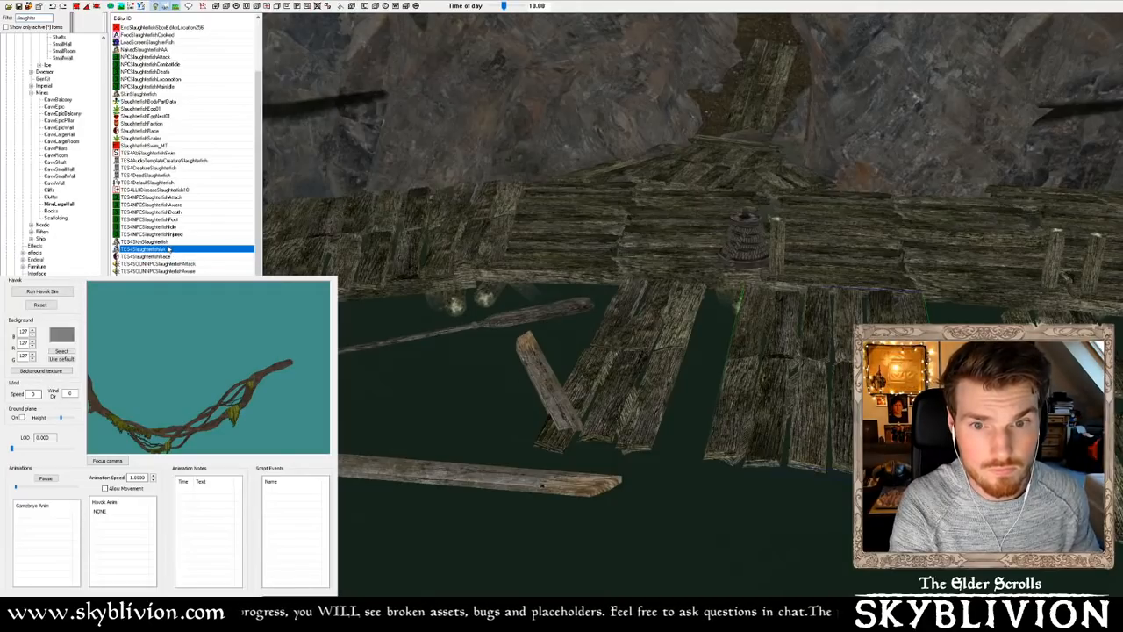
left_click(167, 244)
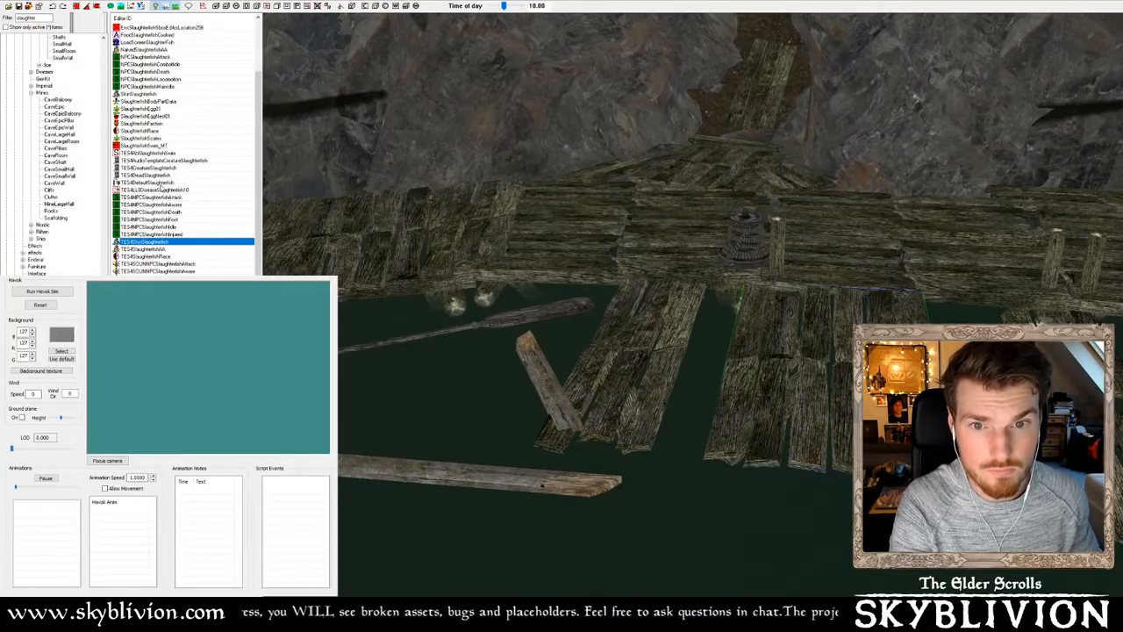
left_click(162, 183)
left_click(161, 175)
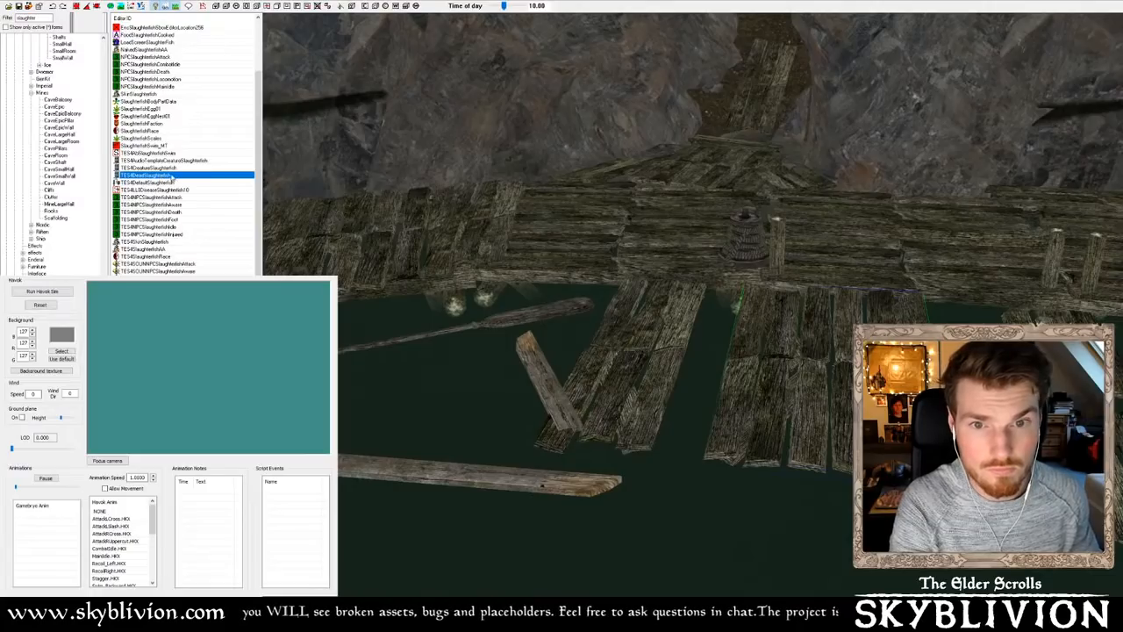
left_click(101, 460)
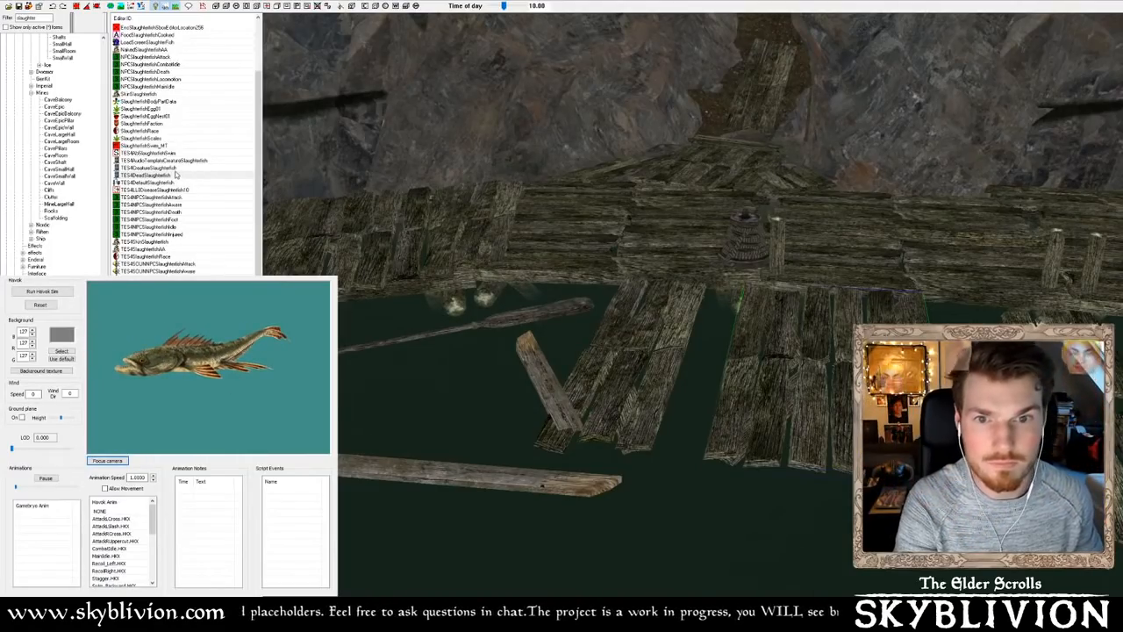
Place TES4CreatureSlaughterfish in the water at the shaft's bottom and lower it beneath the surface
left_click(175, 168)
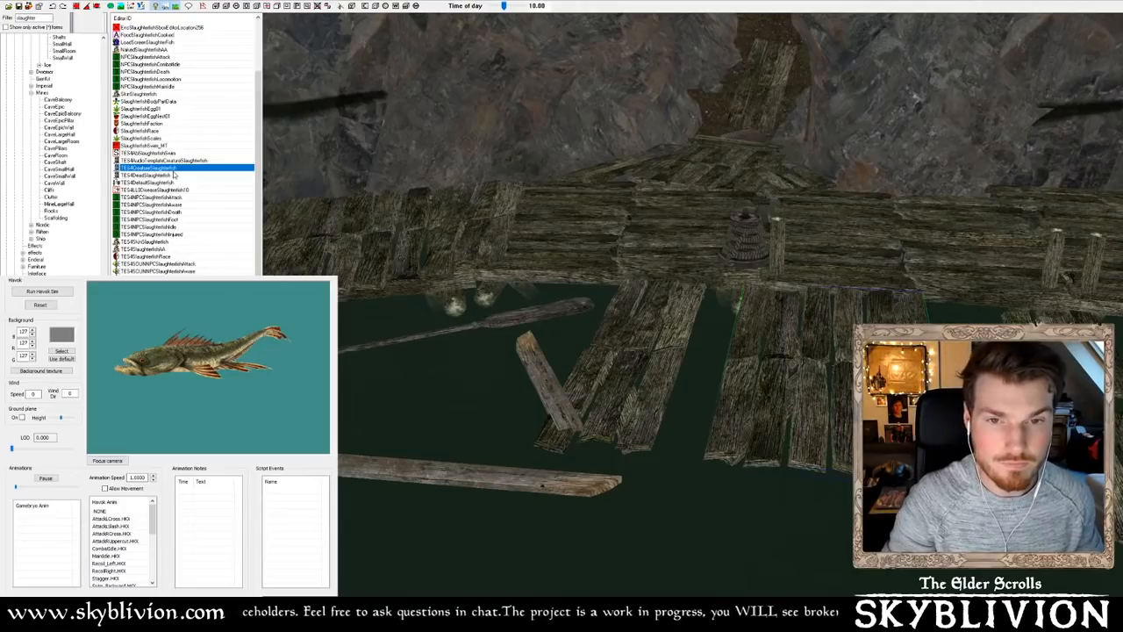
left_click_drag(631, 578, 643, 554)
middle_click_drag(643, 554, 643, 503)
key("z")
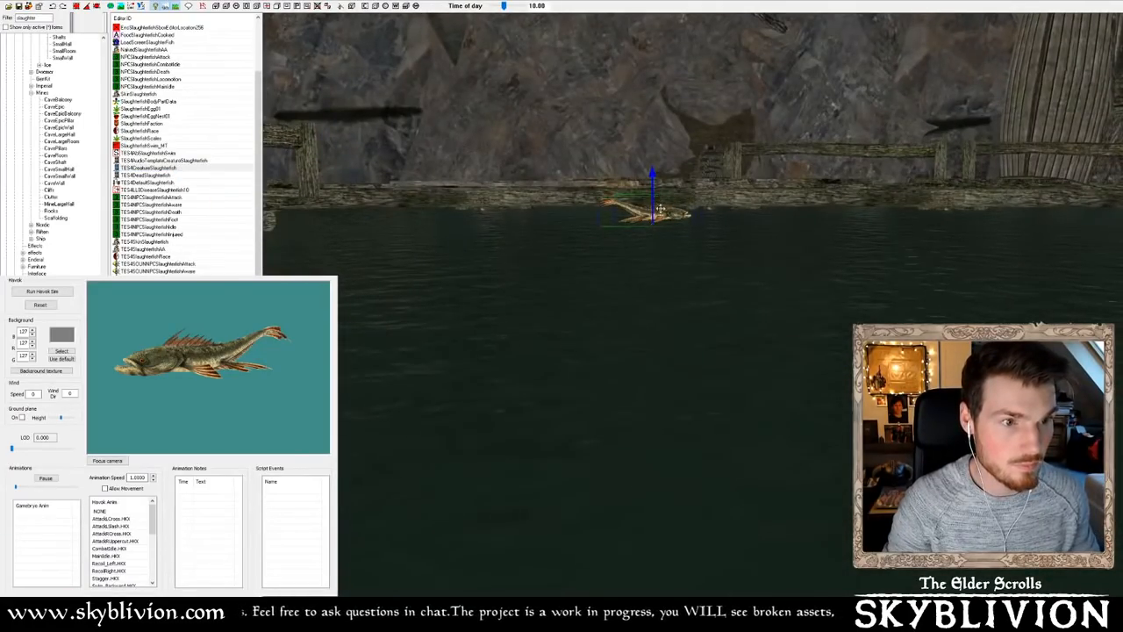
left_click_drag(656, 211, 656, 421)
middle_click_drag(656, 421, 669, 291)
Duplicate the slaughterfish and lower the copy much deeper in the flooded shaft
key("ctrl+d")
key("z")
left_click_drag(670, 291, 669, 527)
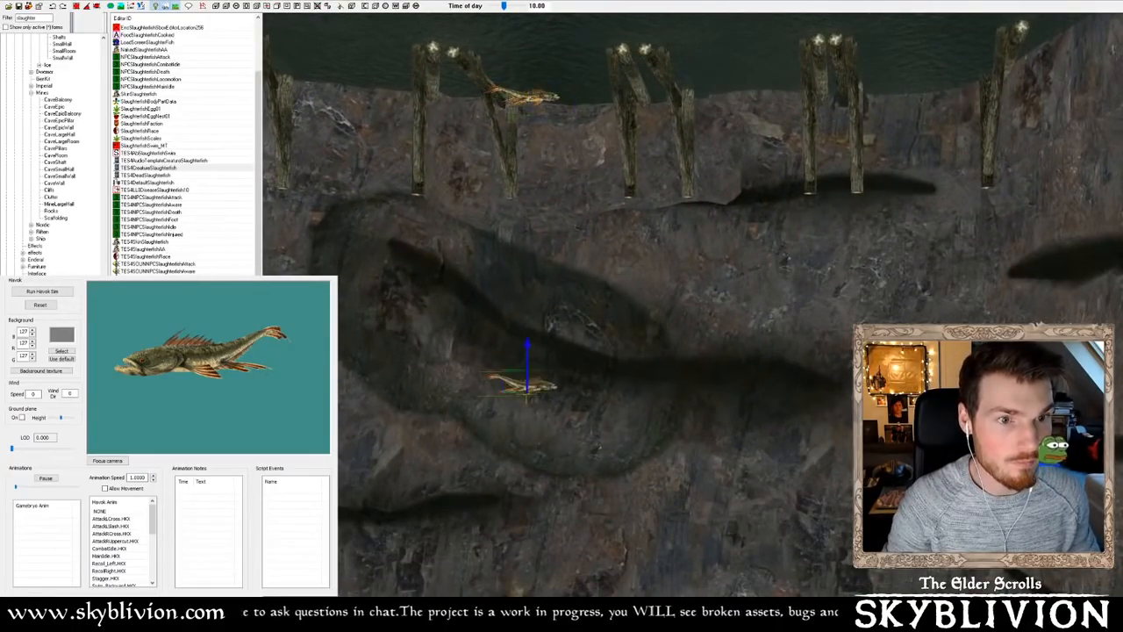
Examine both slaughterfish underwater and the wooden walkways around the pool from several angles
middle_click_drag(529, 386, 581, 398)
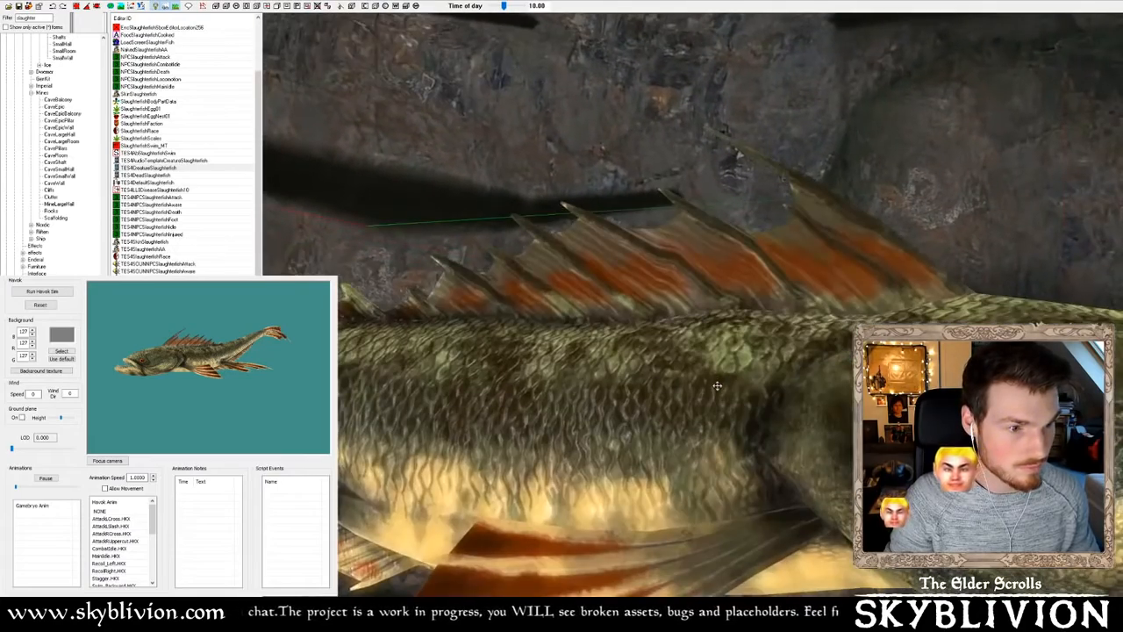
middle_click_drag(717, 386, 697, 385)
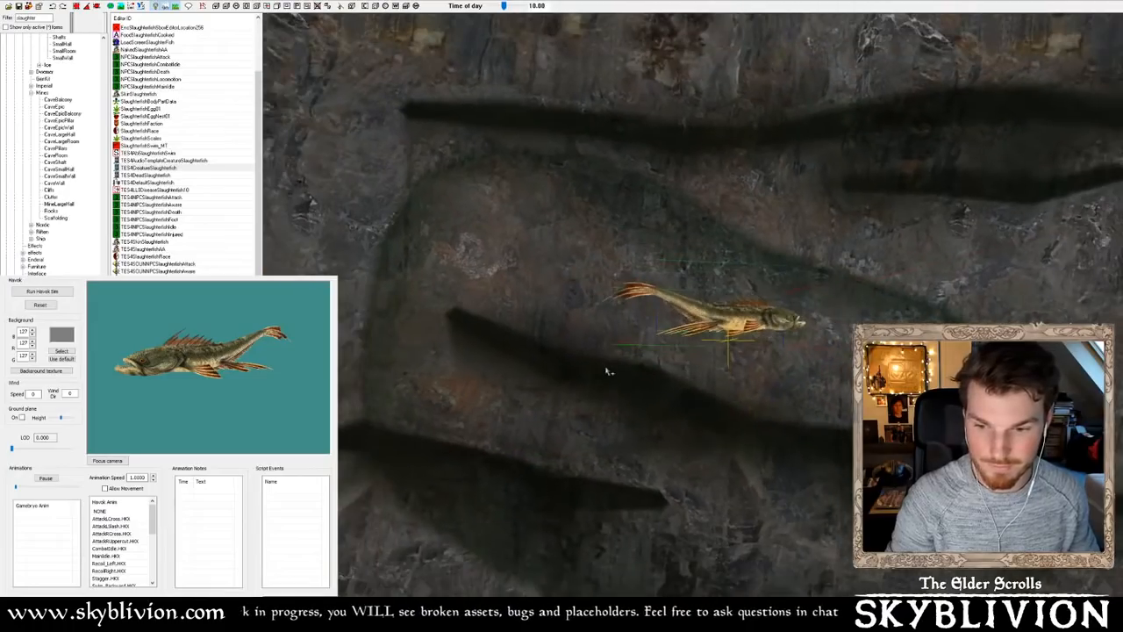
key("a")
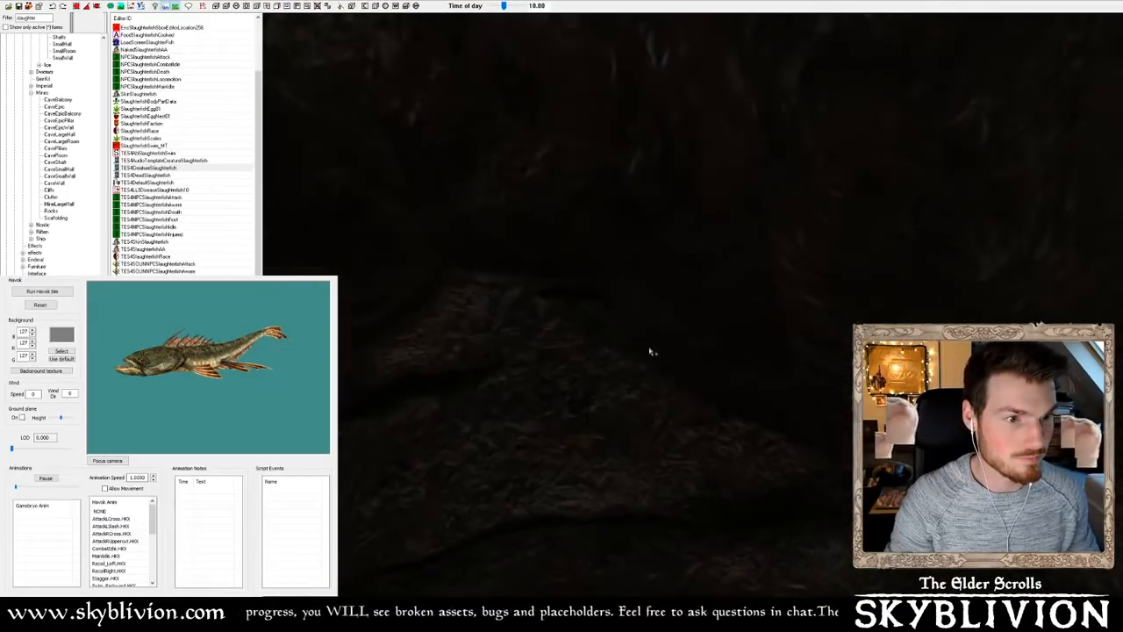
key("a")
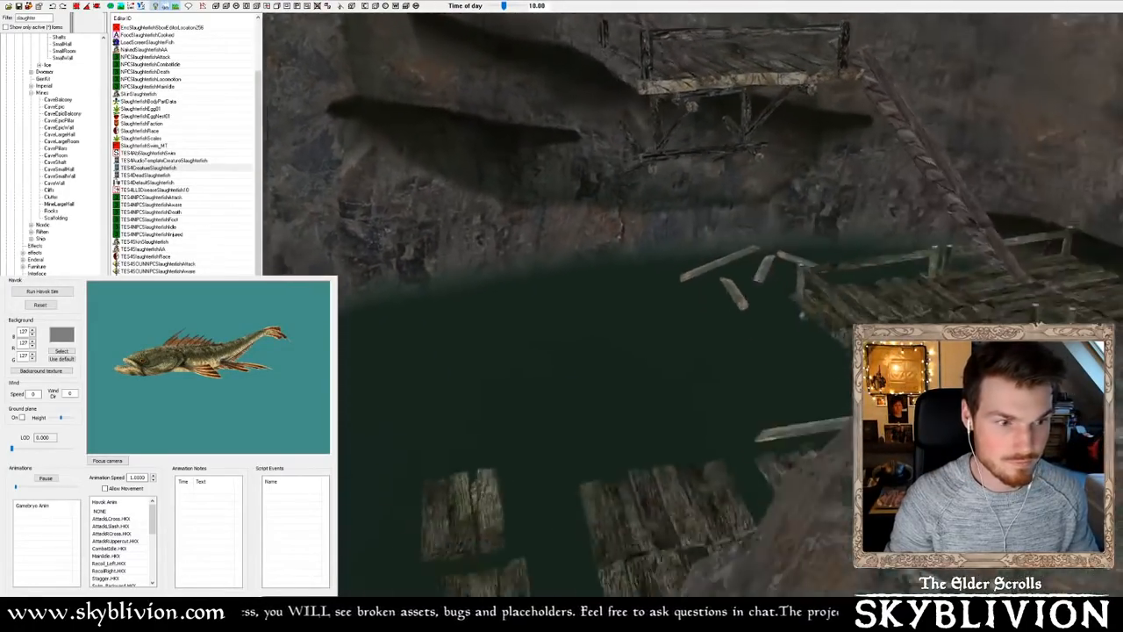
scroll(693, 307, "down", 5)
middle_click_drag(701, 351, 395, 220)
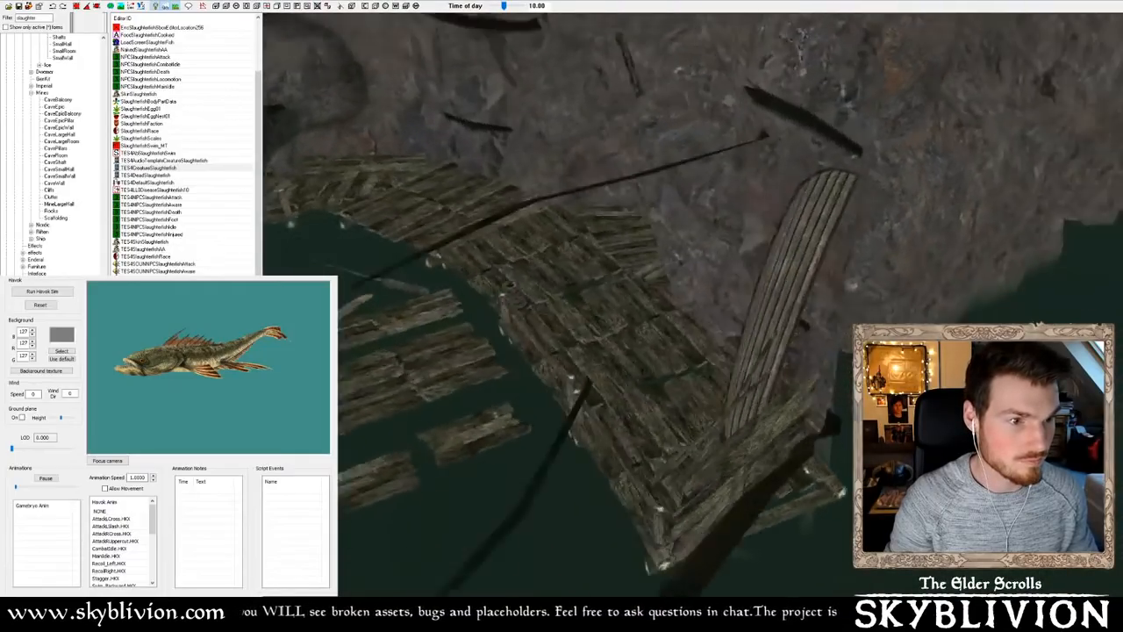
middle_click_drag(562, 307, 789, 289, "shift")
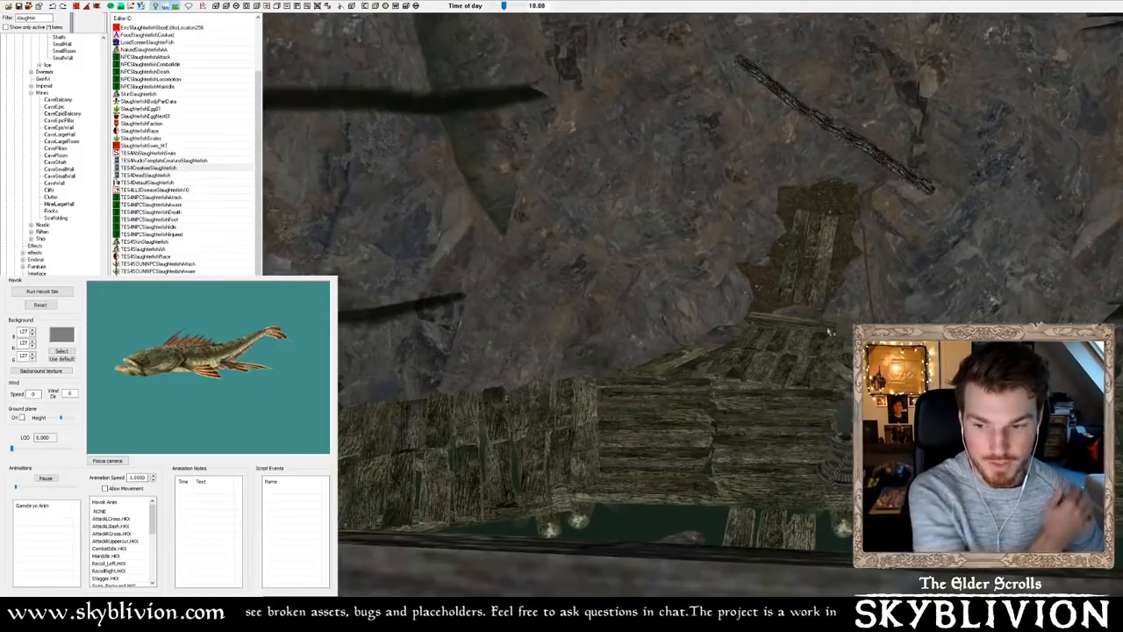
middle_click_drag(824, 327, 729, 334, "shift")
middle_click_drag(650, 103, 657, 158, "shift")
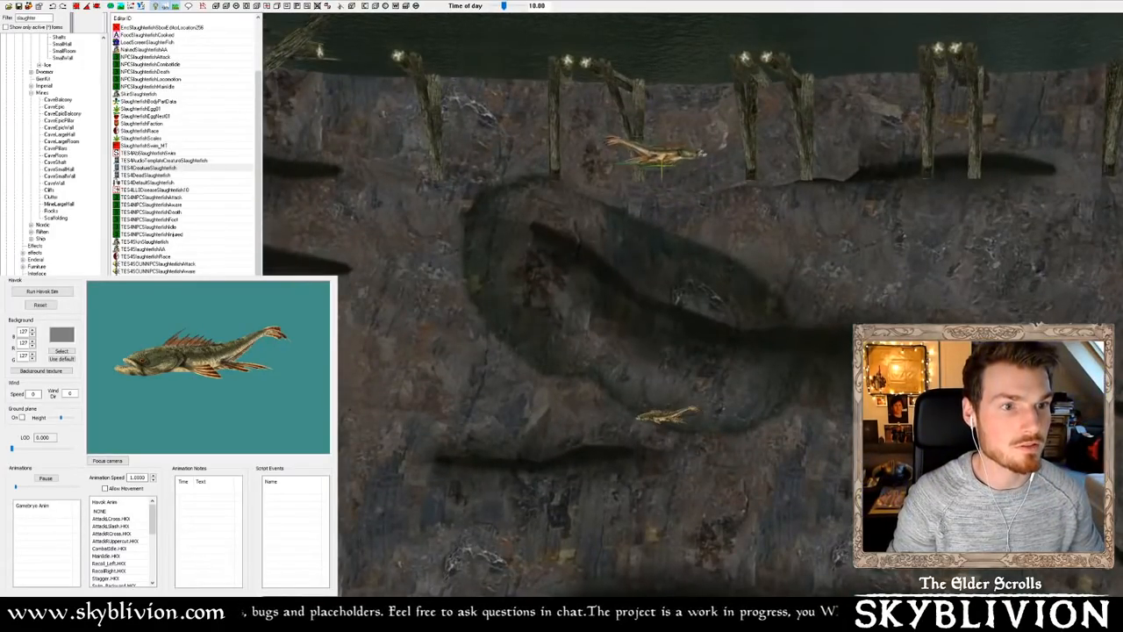
middle_click_drag(682, 156, 649, 216, "shift")
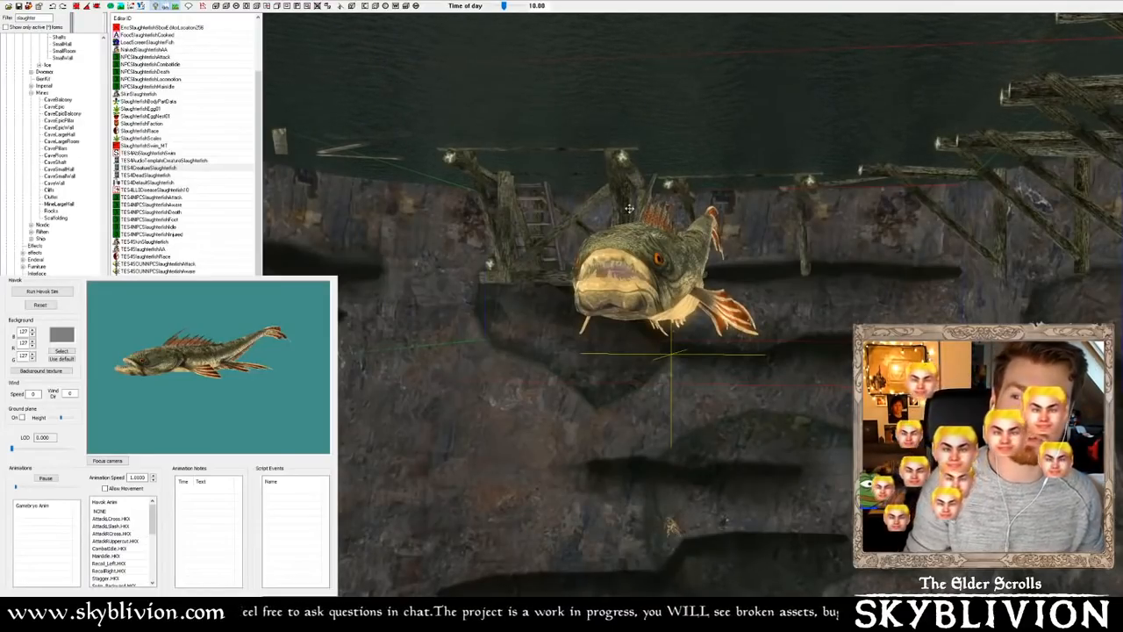
middle_click_drag(629, 208, 758, 238, "shift")
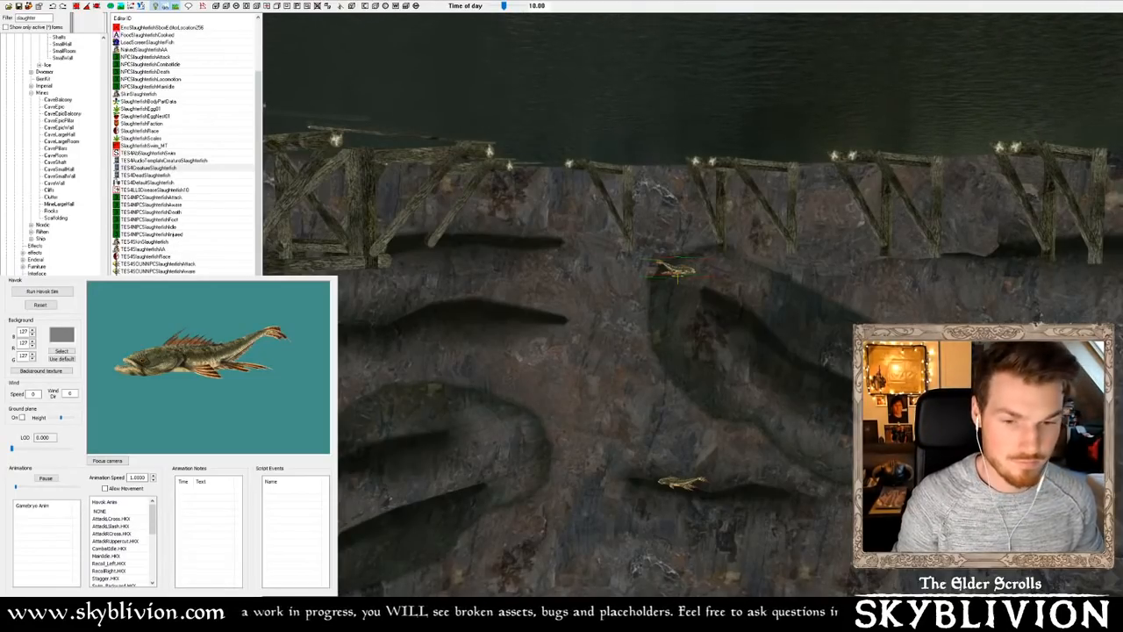
Examine the shaft from the water upward, including the rock walls, platforms and the vine across the opening
scroll(688, 305, "down", 2)
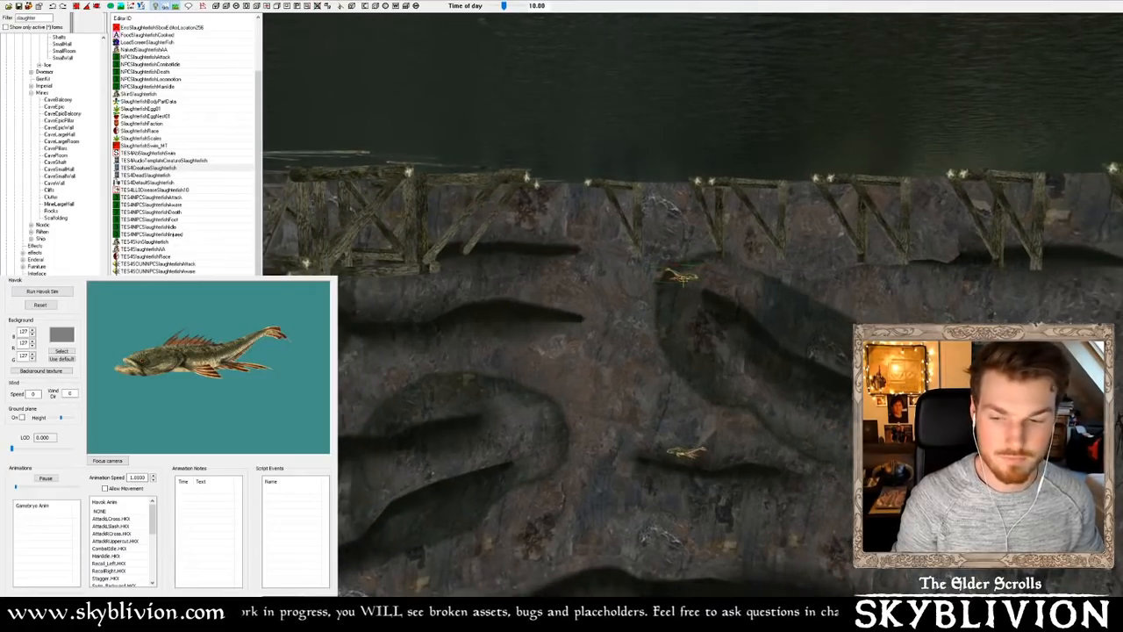
middle_click_drag(683, 280, 626, 428)
scroll(628, 428, "down", 3)
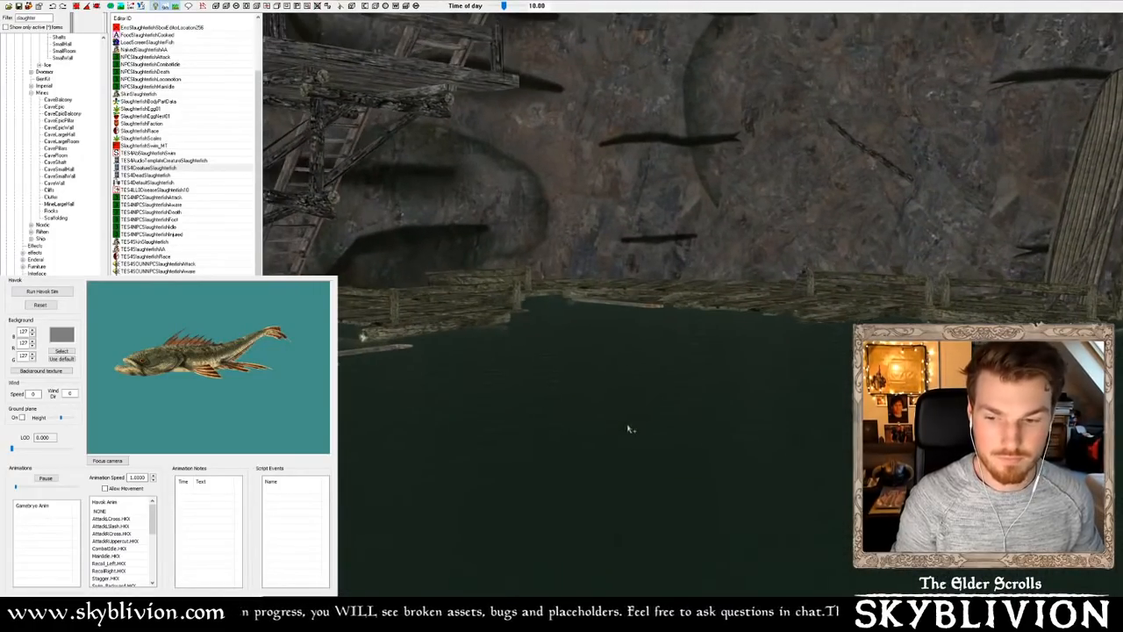
middle_click_drag(880, 230, 840, 233)
middle_click_drag(765, 350, 770, 326)
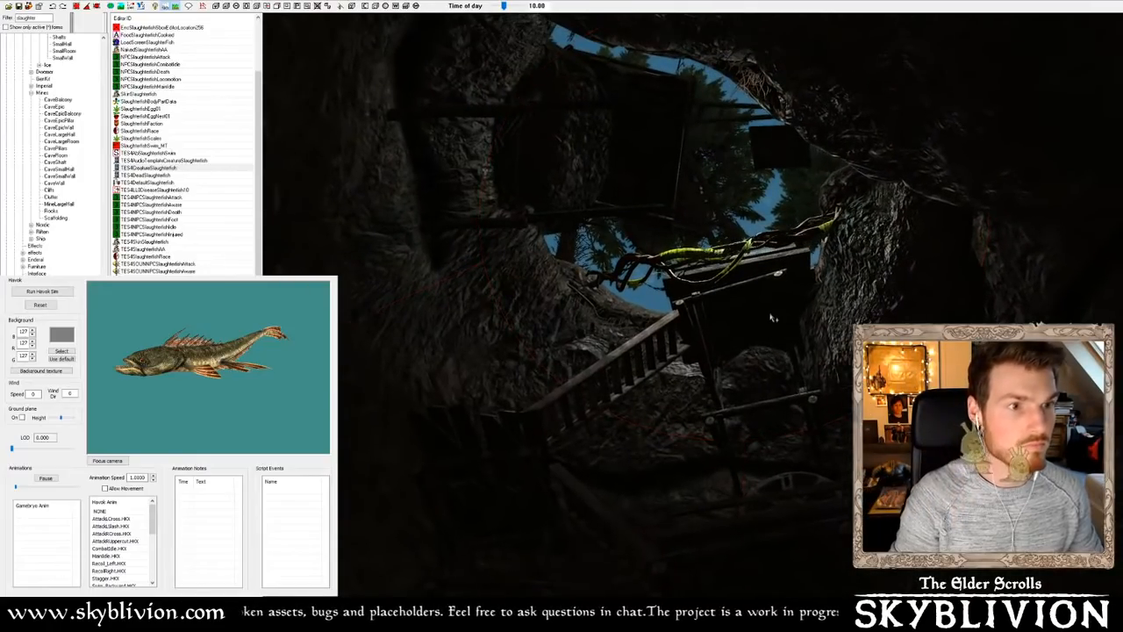
middle_click_drag(725, 251, 733, 248)
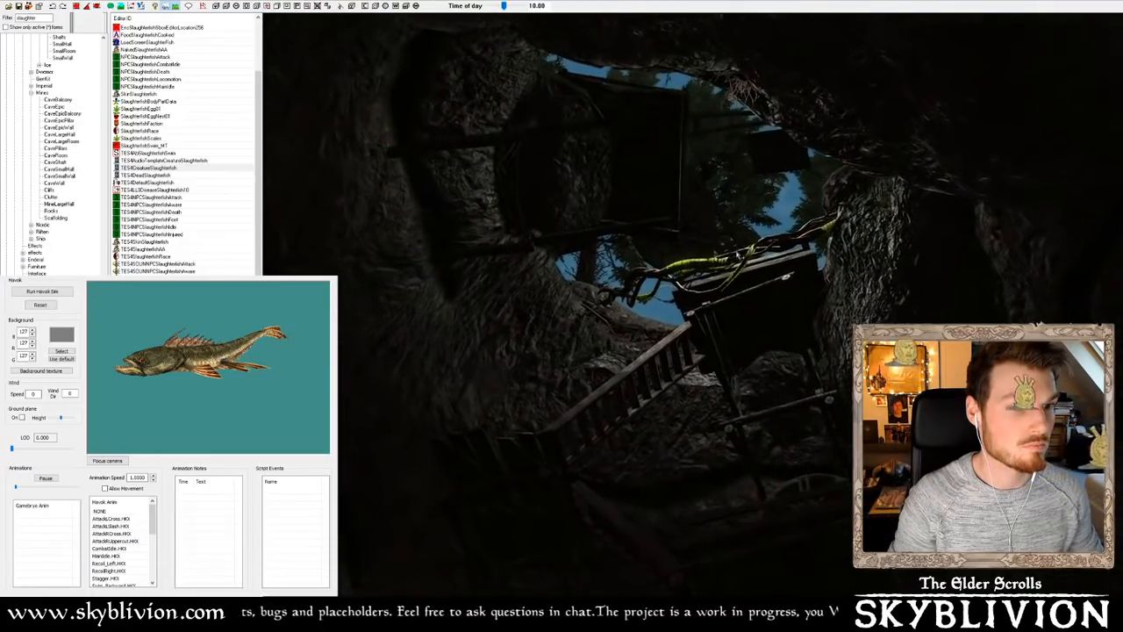
scroll(738, 252, "down", 5)
key("a")
Move the ladder beside the lower wooden platform farther from the platform, toward the rock wall
middle_click_drag(747, 261, 682, 316)
scroll(739, 340, "up", 6)
scroll(728, 336, "up", 3)
scroll(729, 313, "up", 2)
middle_click_drag(692, 275, 680, 295)
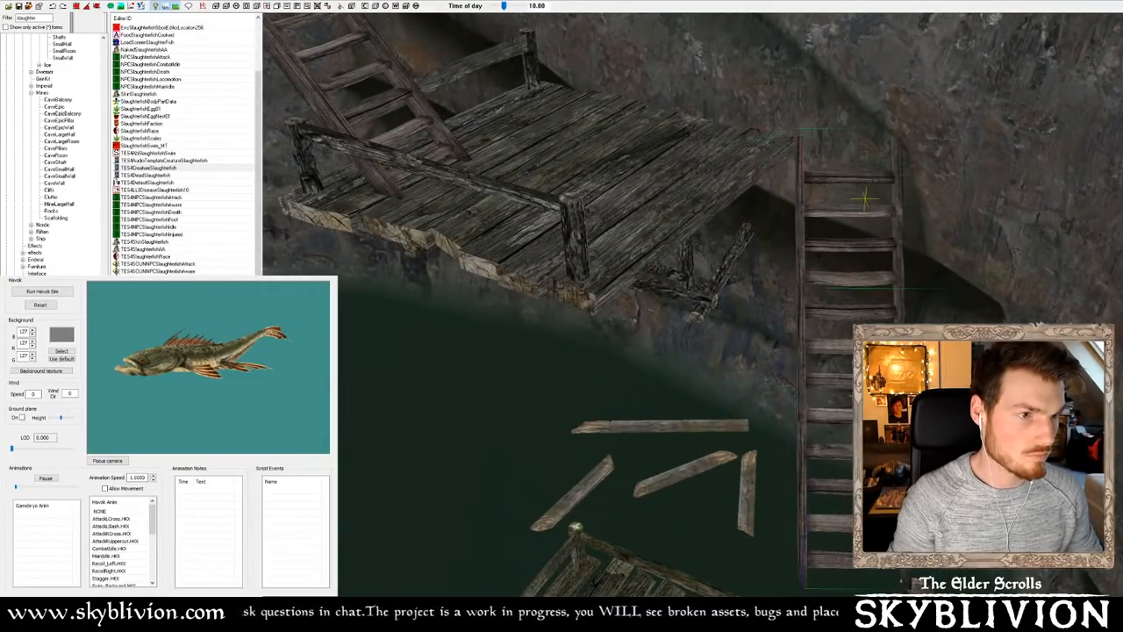
middle_click_drag(865, 198, 791, 128, "shift")
left_click_drag(791, 128, 788, 128)
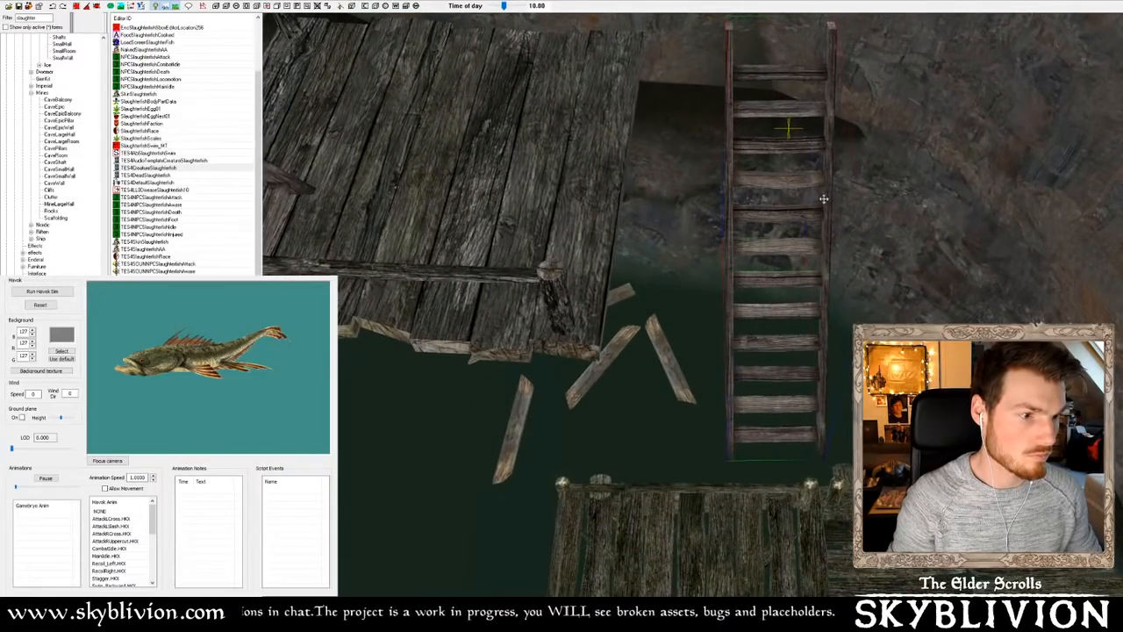
middle_click_drag(824, 199, 822, 202, "shift")
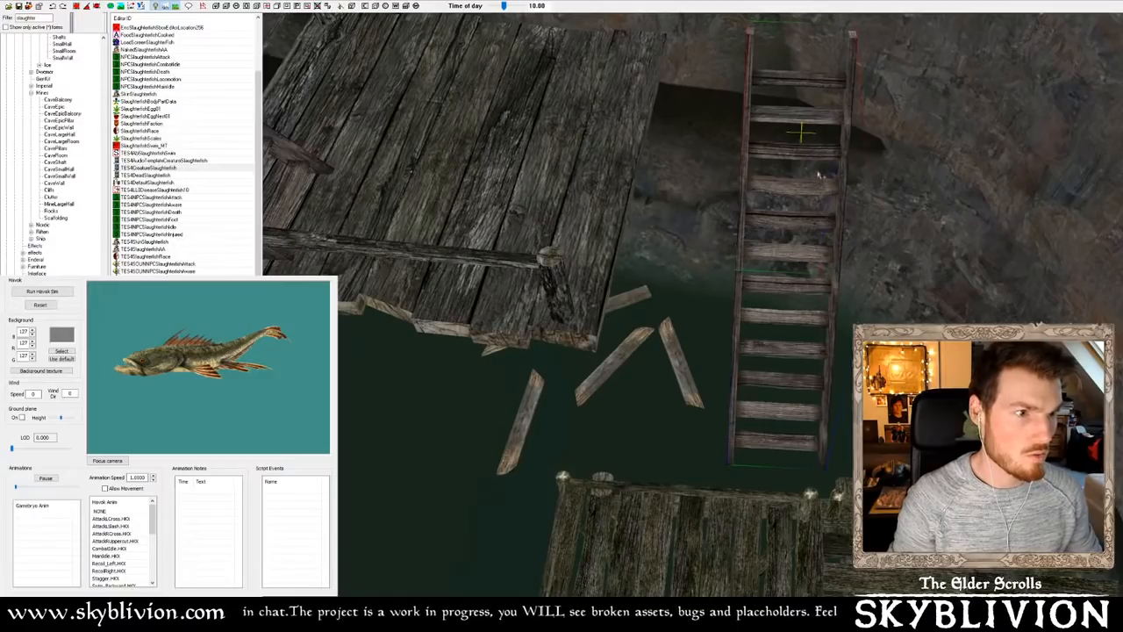
left_click_drag(801, 132, 995, 186)
middle_click_drag(997, 186, 880, 235, "shift")
left_click_drag(806, 248, 864, 285)
middle_click_drag(864, 285, 654, 325, "shift")
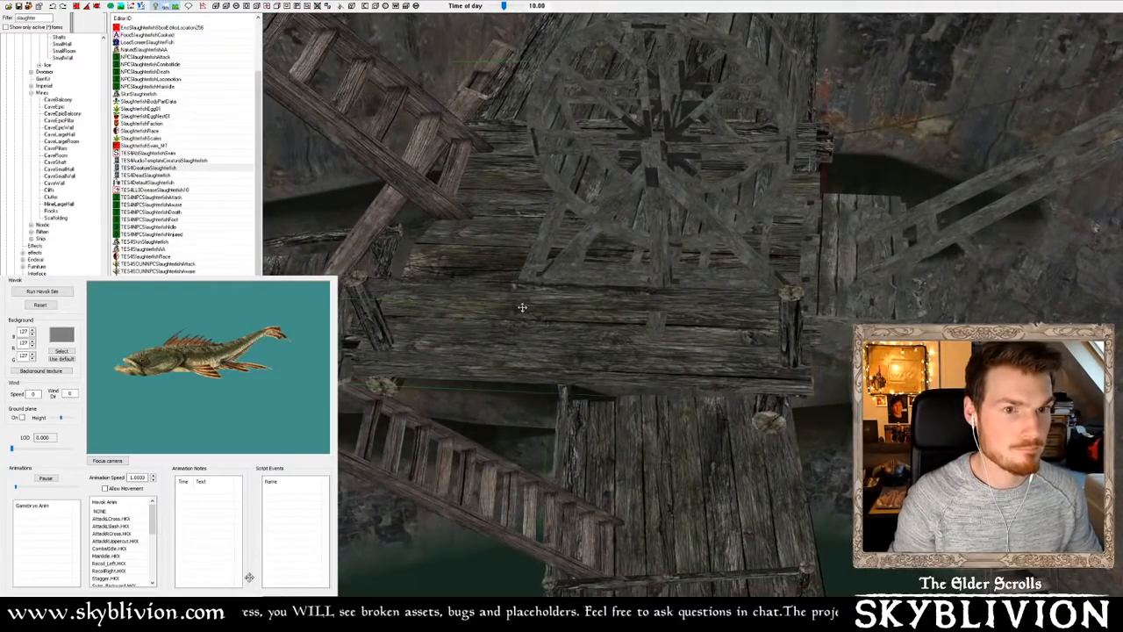
Duplicate the wooden platform in front of the large wheel and move the copy toward the lower platform
key("ctrl+d")
left_click_drag(527, 297, 917, 422)
middle_click_drag(918, 422, 885, 307)
scroll(886, 263, "up", 3)
left_click_drag(886, 254, 869, 292)
middle_click_drag(869, 291, 701, 298, "shift")
Rotate the copied platform and position it alongside the lower wooden platform
right_click_drag(700, 296, 829, 296)
left_click_drag(700, 303, 693, 314)
middle_click_drag(693, 314, 695, 285, "shift")
left_click_drag(699, 324, 772, 361)
right_click_drag(832, 426, 864, 426)
middle_click_drag(855, 426, 772, 355, "shift")
Level the copied wooden platform with the lower platform and bring their edges together
scroll(770, 369, "up", 2)
scroll(770, 369, "up", 2)
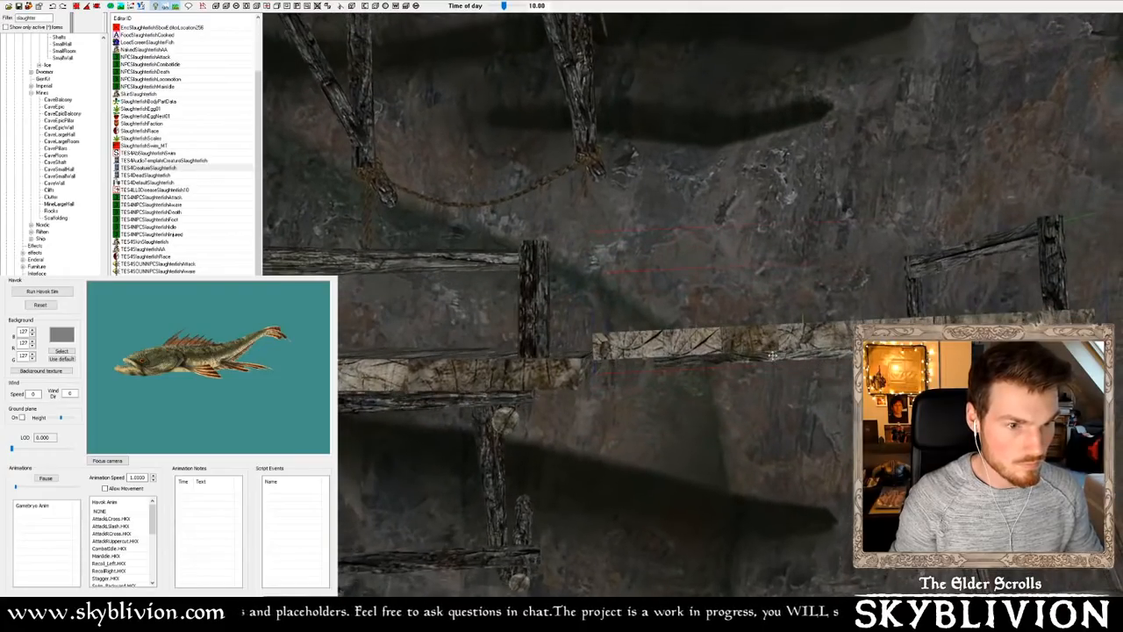
right_click_drag(772, 355, 782, 355)
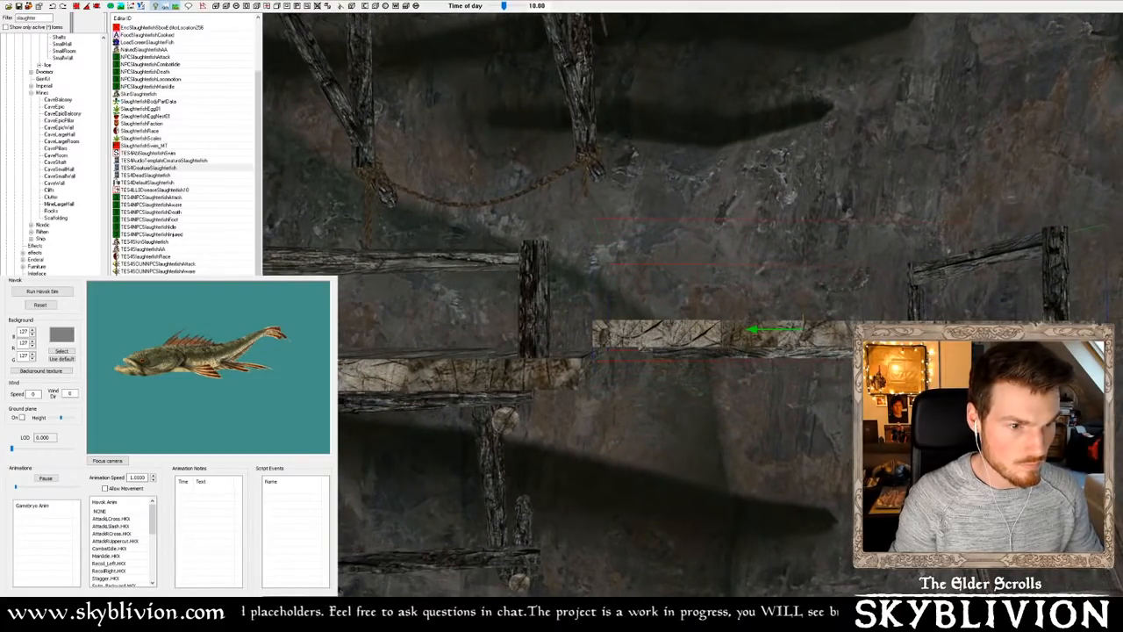
left_click_drag(785, 340, 785, 372)
middle_click_drag(786, 369, 795, 398, "shift")
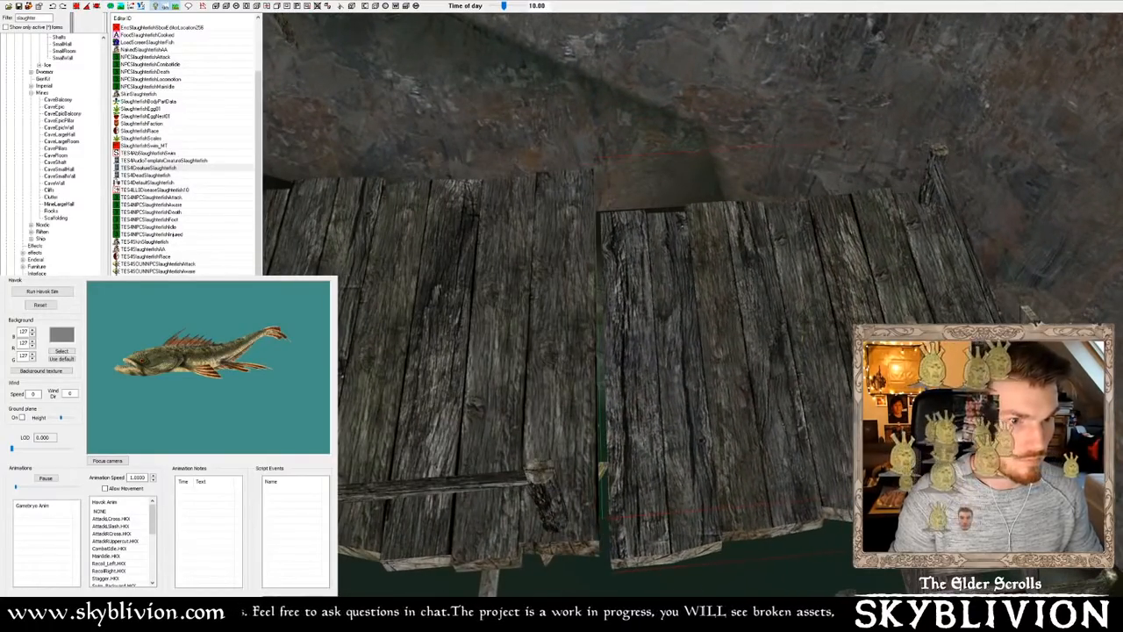
middle_click_drag(806, 387, 712, 309, "shift")
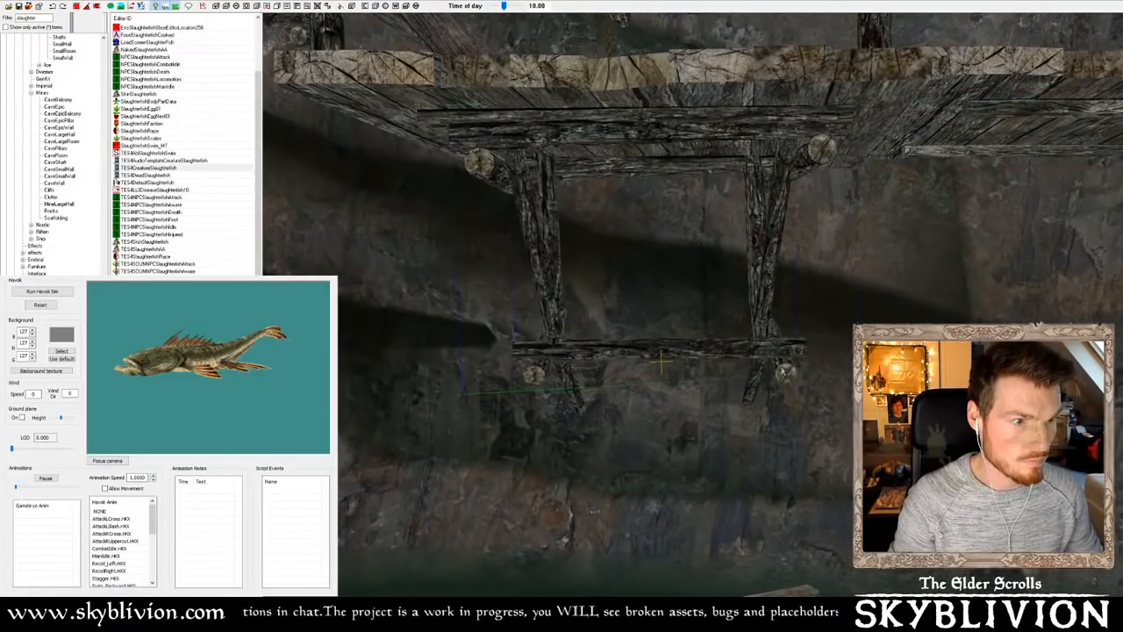
Duplicate the timber support frame under the lower platform, then rotate and position the copy beneath the added platform
middle_click_drag(595, 275, 591, 267, "shift")
left_click_drag(583, 206, 895, 187)
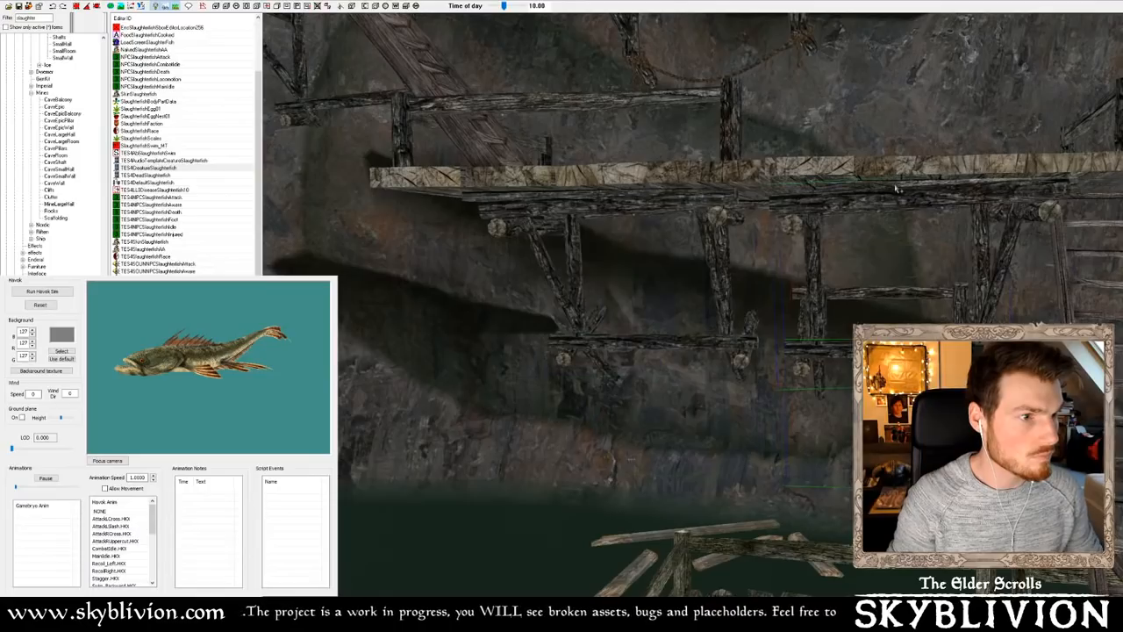
middle_click_drag(904, 187, 939, 187, "shift")
right_click_drag(939, 187, 912, 187)
middle_click_drag(912, 186, 927, 172, "shift")
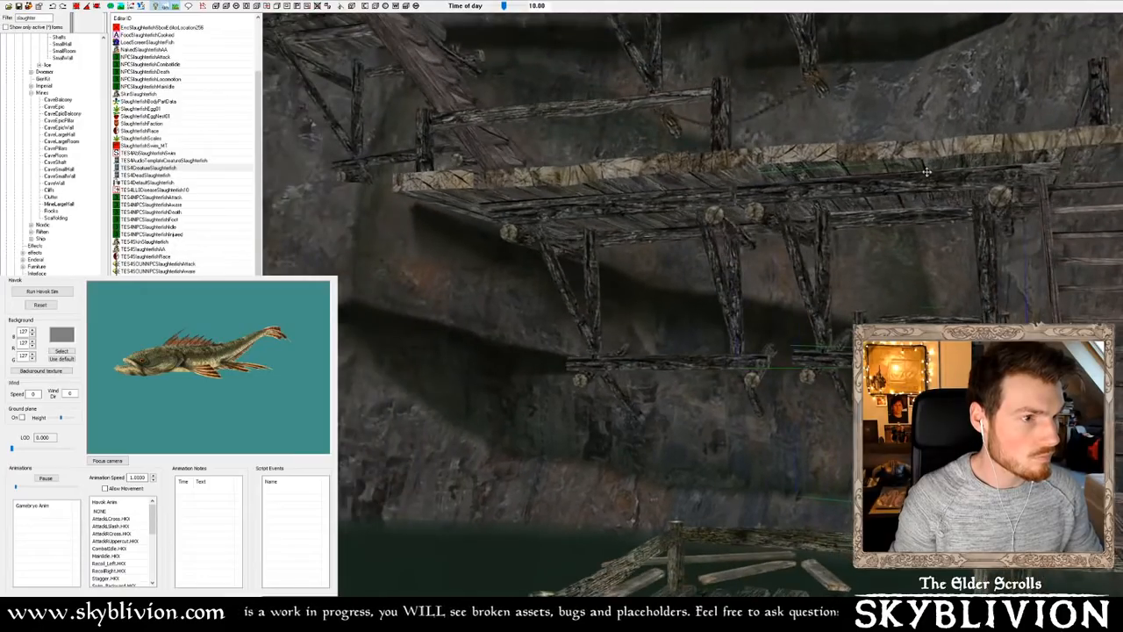
mouse_move(926, 171)
right_mouse_down()
mouse_move(912, 172)
mouse_move(918, 185)
right_mouse_up()
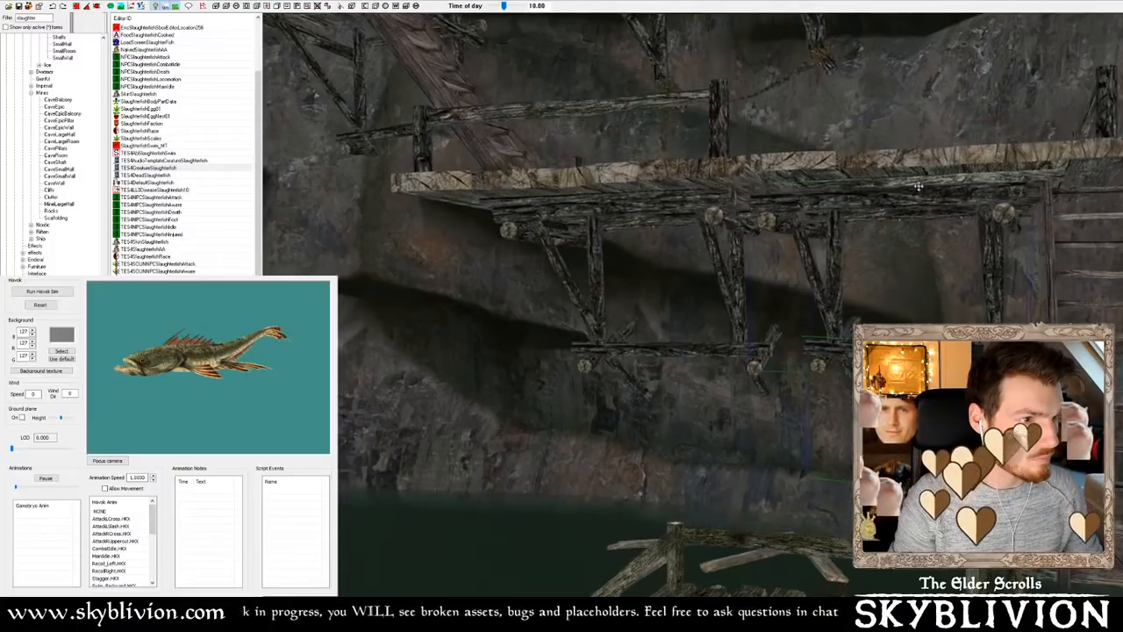
scroll(918, 186, "down", 3)
scroll(932, 186, "up", 3)
middle_click_drag(936, 186, 931, 195, "shift")
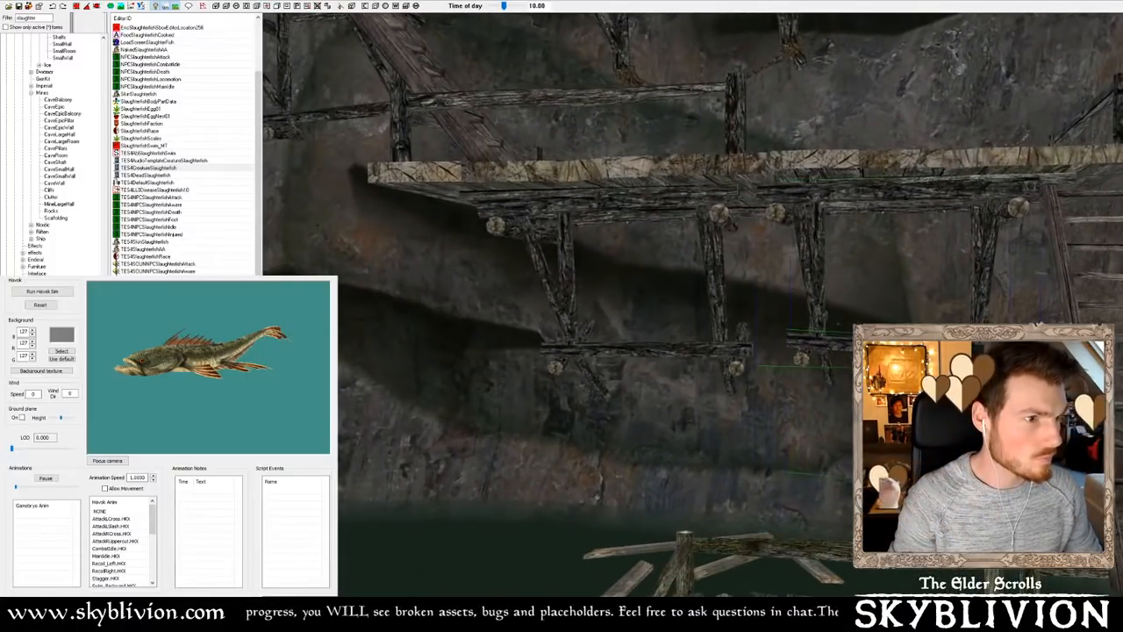
Adjust the position and rotation of the original timber support frame beneath the lower platform
middle_click_drag(936, 178, 785, 200, "shift")
middle_click_drag(780, 305, 752, 300, "shift")
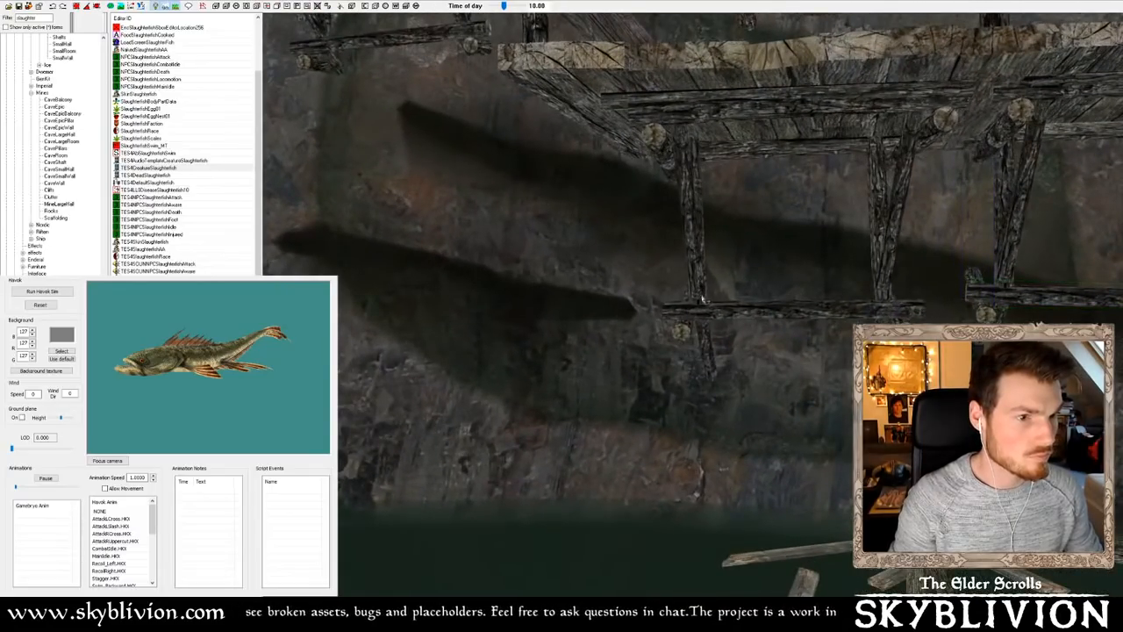
middle_click_drag(709, 335, 803, 259, "shift")
mouse_move(821, 200)
right_mouse_down()
mouse_move(772, 211)
mouse_move(807, 210)
right_mouse_up()
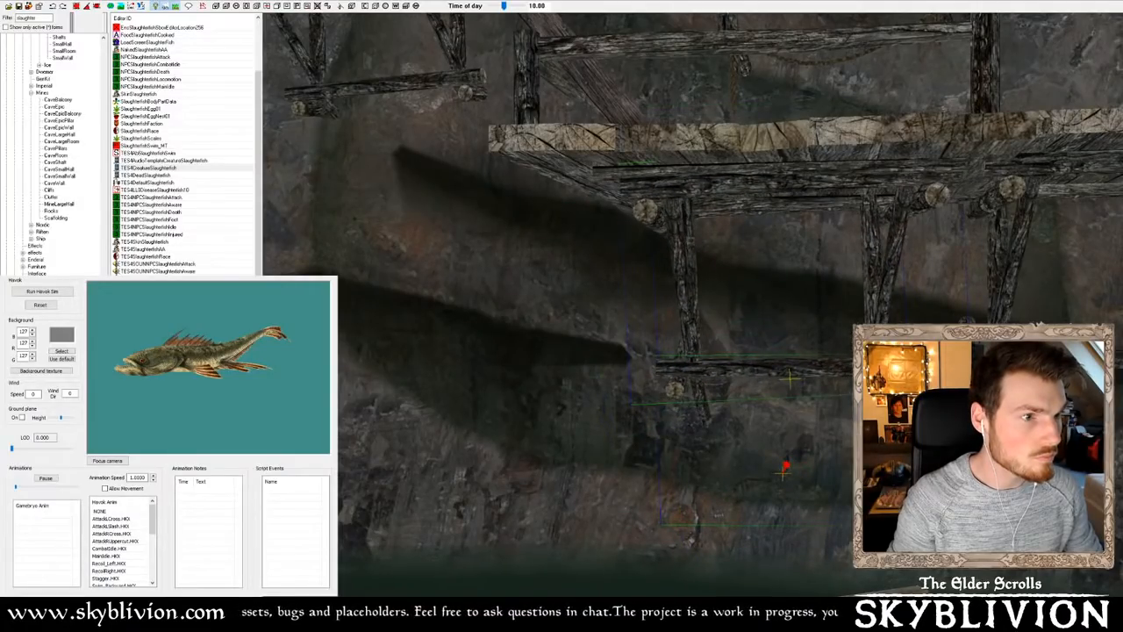
left_click_drag(816, 185, 816, 173)
middle_click_drag(816, 173, 822, 172, "shift")
left_click_drag(822, 172, 808, 172)
middle_click_drag(808, 172, 871, 167, "shift")
right_click_drag(872, 168, 896, 167)
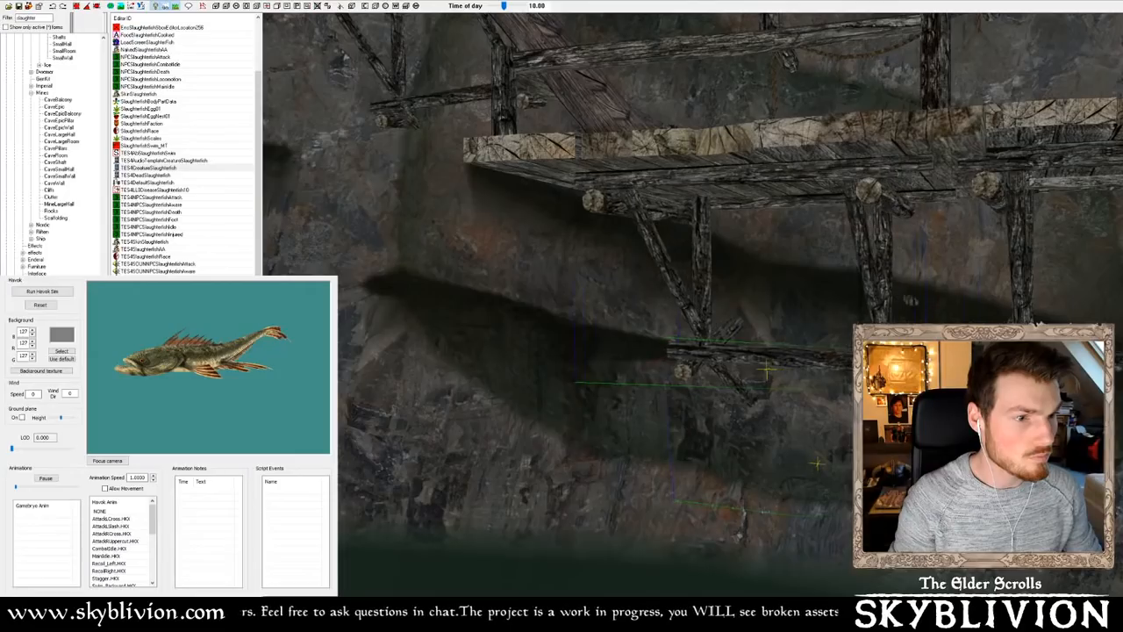
middle_click_drag(870, 158, 872, 164, "shift")
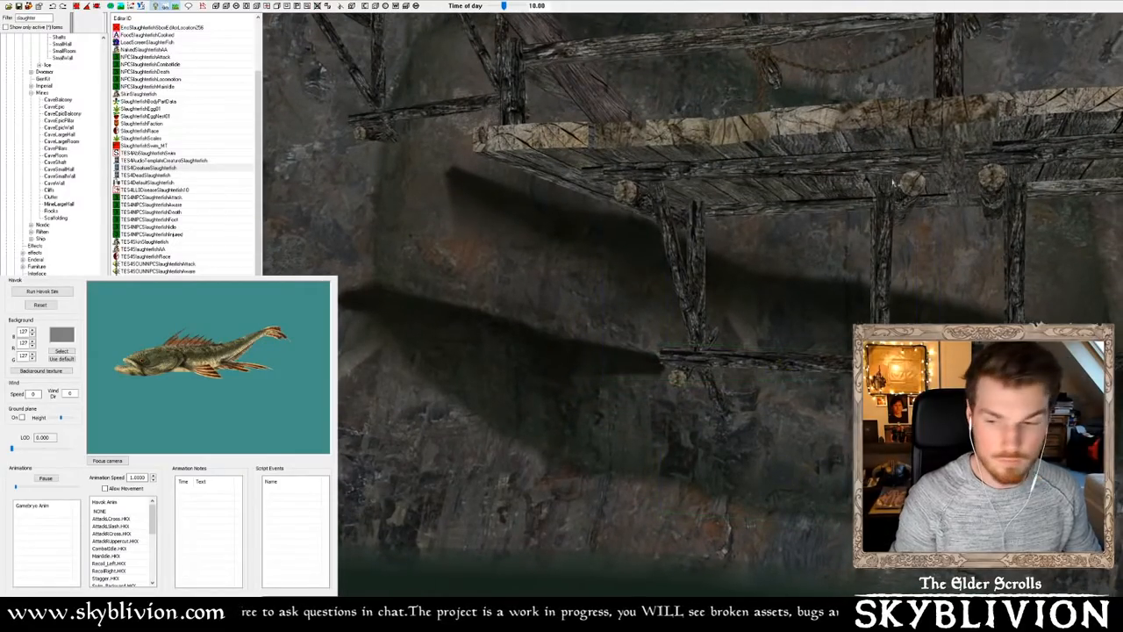
Move the ladder to the front edge of the added platform, leading down to the rafts
scroll(828, 183, "down", 5)
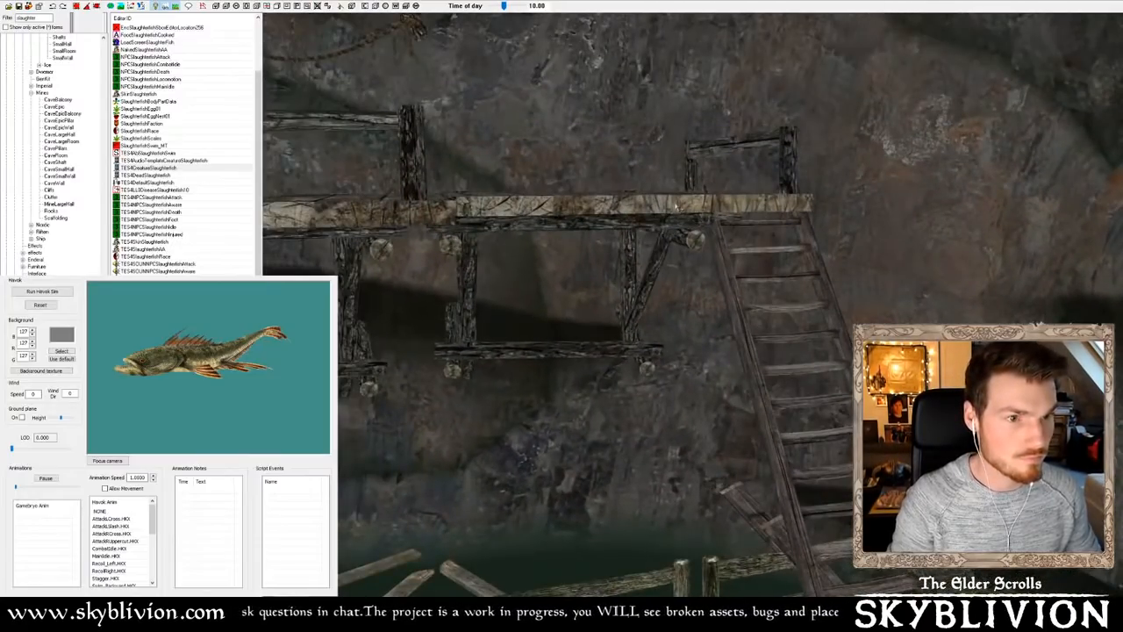
middle_click_drag(676, 205, 841, 224, "shift")
left_click_drag(841, 223, 824, 130)
left_click_drag(799, 194, 801, 163)
mouse_move(802, 163)
middle_mouse_down("shift")
mouse_move(765, 219)
mouse_move(782, 226)
mouse_move(808, 166)
mouse_move(795, 167)
middle_mouse_up("shift")
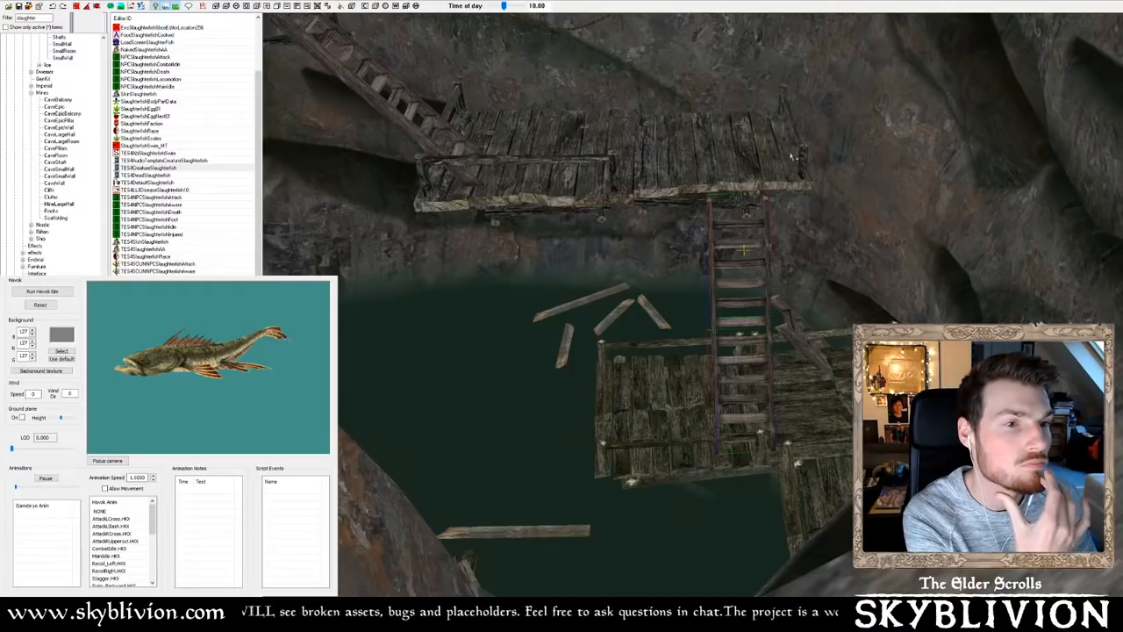
Fine-tune the added platform's placement against the adjoining lower platform
middle_click_drag(722, 151, 670, 249)
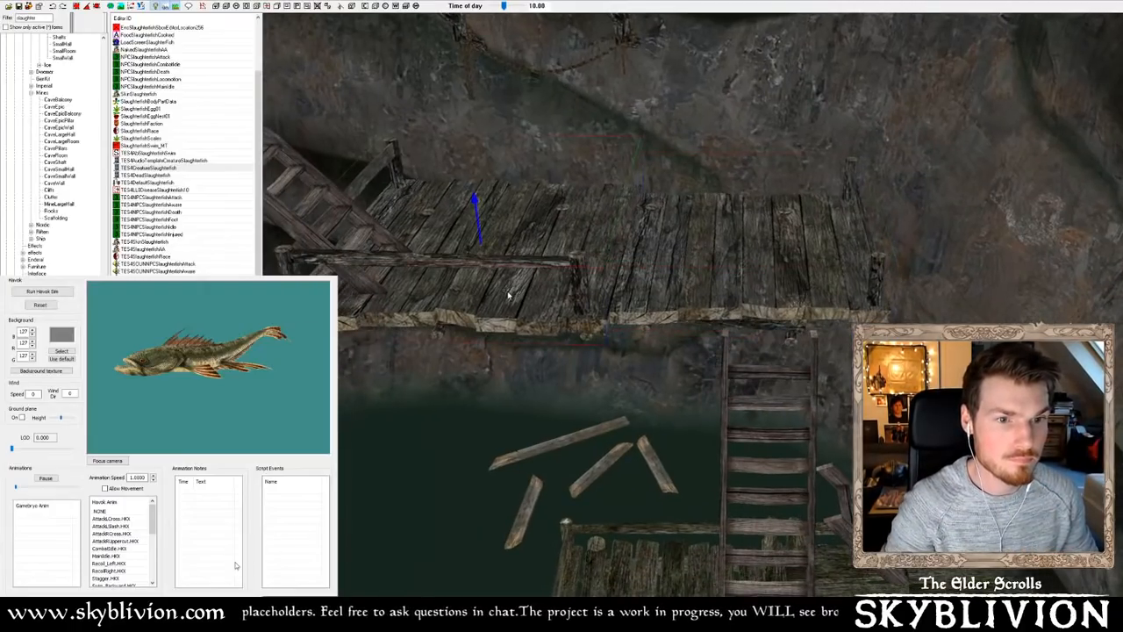
left_click_drag(481, 245, 480, 241)
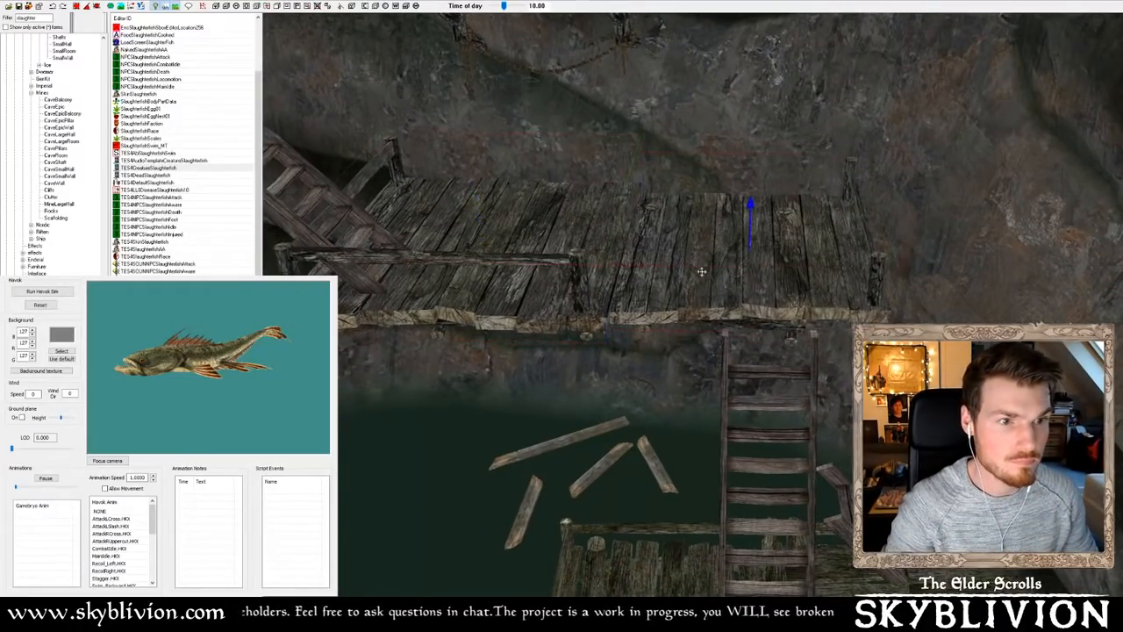
double_click(670, 317)
left_click(609, 422)
left_click_drag(732, 295, 731, 284)
middle_click_drag(731, 284, 734, 302, "shift")
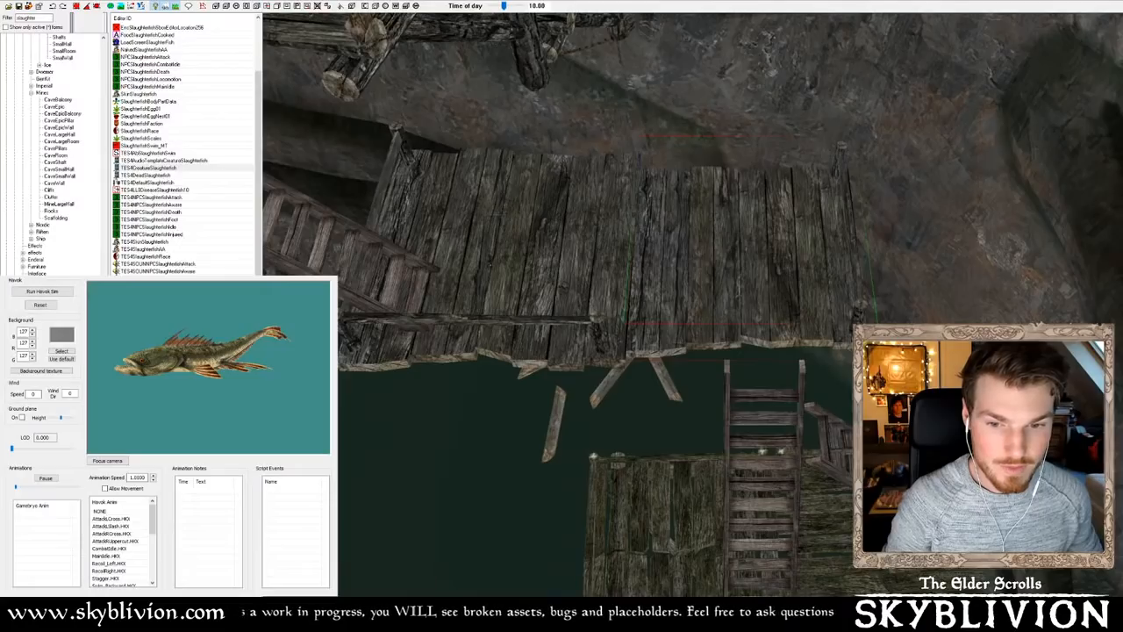
Delete the added platform beside the lower platform and select the ladder leading down to the rafts
middle_click_drag(781, 451, 655, 277, "shift")
scroll(631, 284, "down", 5)
scroll(641, 281, "up", 5)
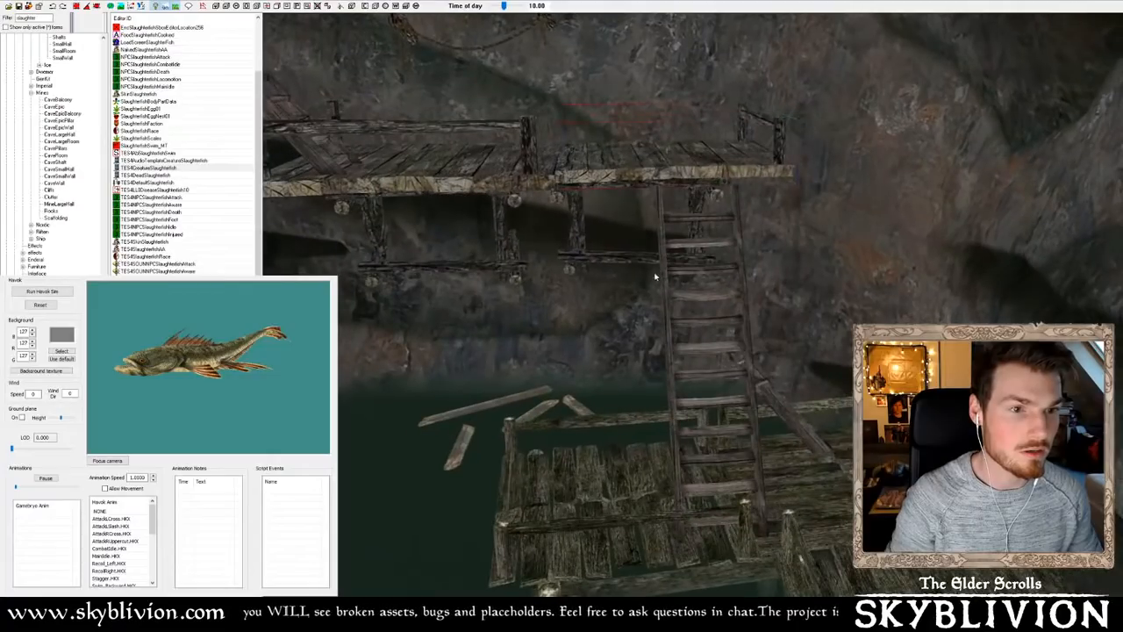
middle_click_drag(711, 311, 709, 351, "shift")
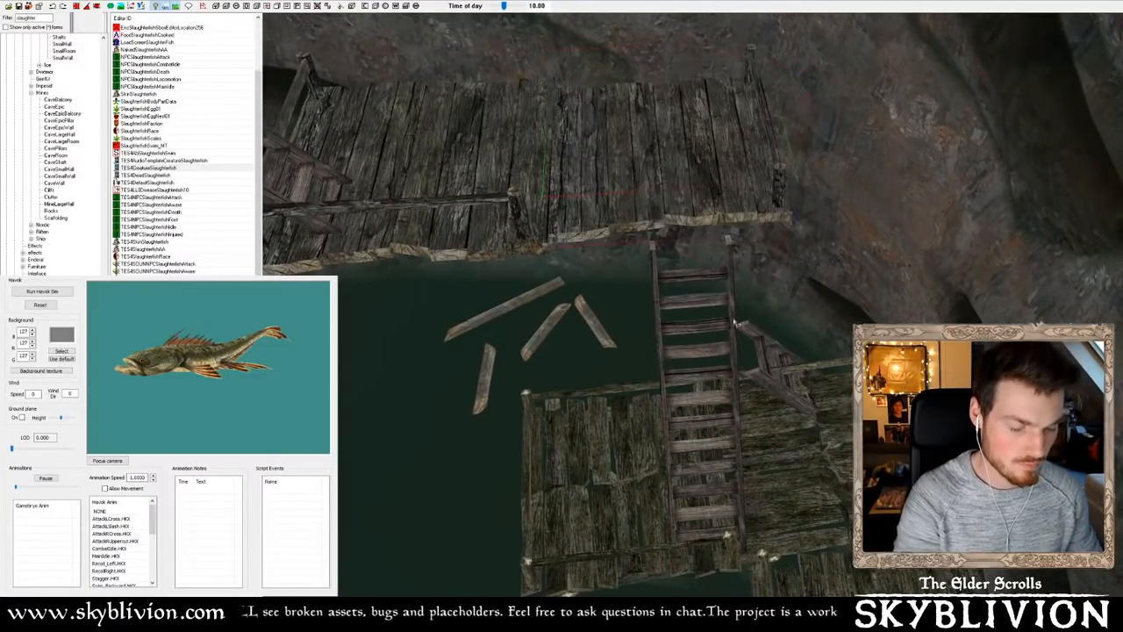
double_click(653, 260)
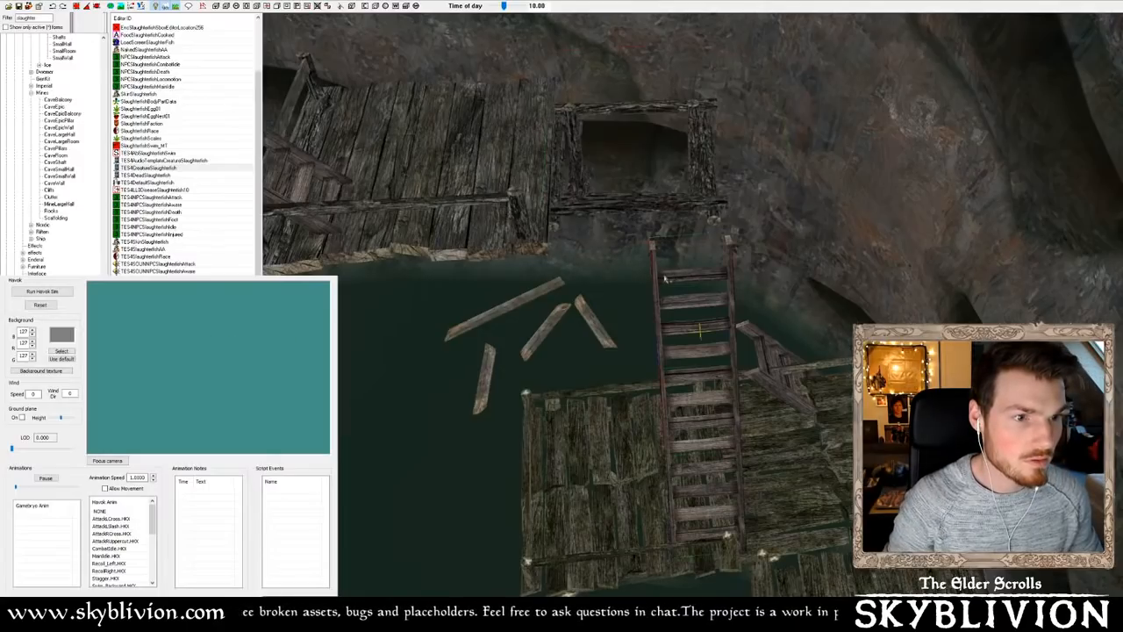
left_click(609, 423)
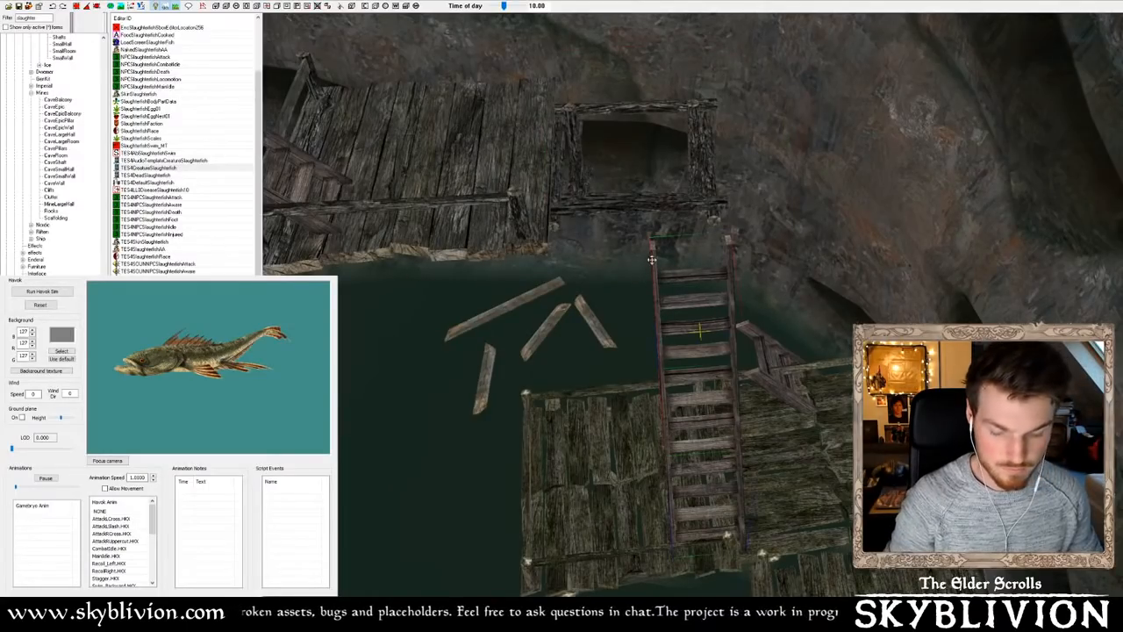
Rotate the ladder sideways and position it to descend from the end of the lower platform to the rafts
mouse_move(653, 252)
right_mouse_down()
mouse_move(738, 252)
mouse_move(663, 255)
right_mouse_up()
middle_click_drag(662, 254, 649, 167, "shift")
right_click_drag(650, 166, 669, 166)
left_click_drag(577, 303, 670, 226)
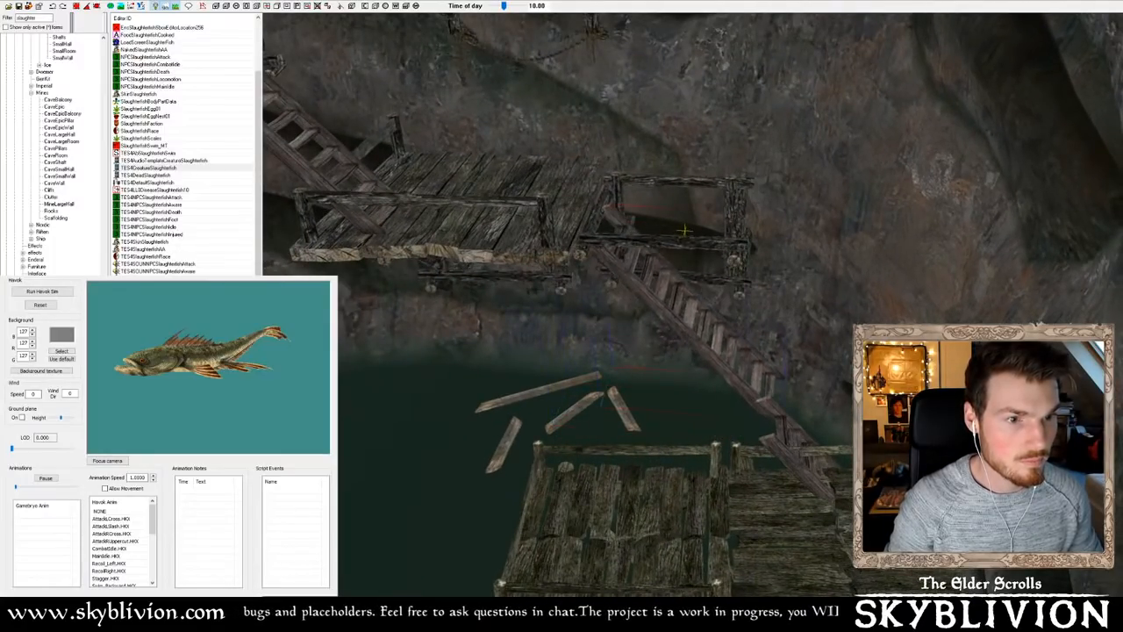
middle_click_drag(670, 226, 641, 266, "shift")
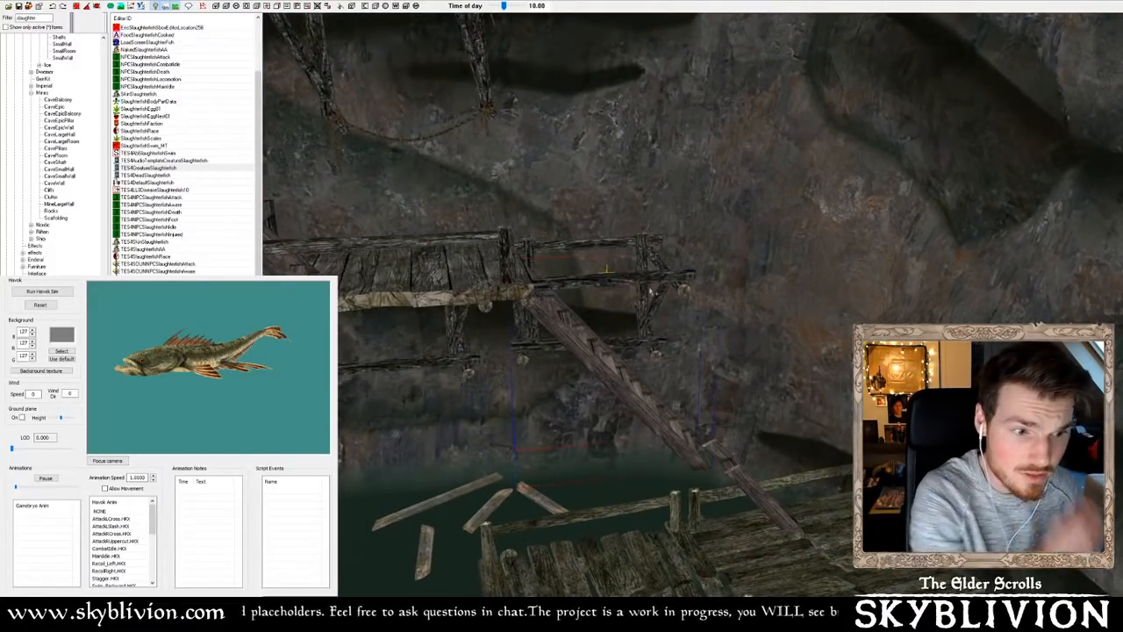
middle_click_drag(644, 261, 775, 401, "shift")
mouse_move(786, 340)
middle_mouse_down("shift")
mouse_move(803, 345)
mouse_move(797, 323)
middle_mouse_up("shift")
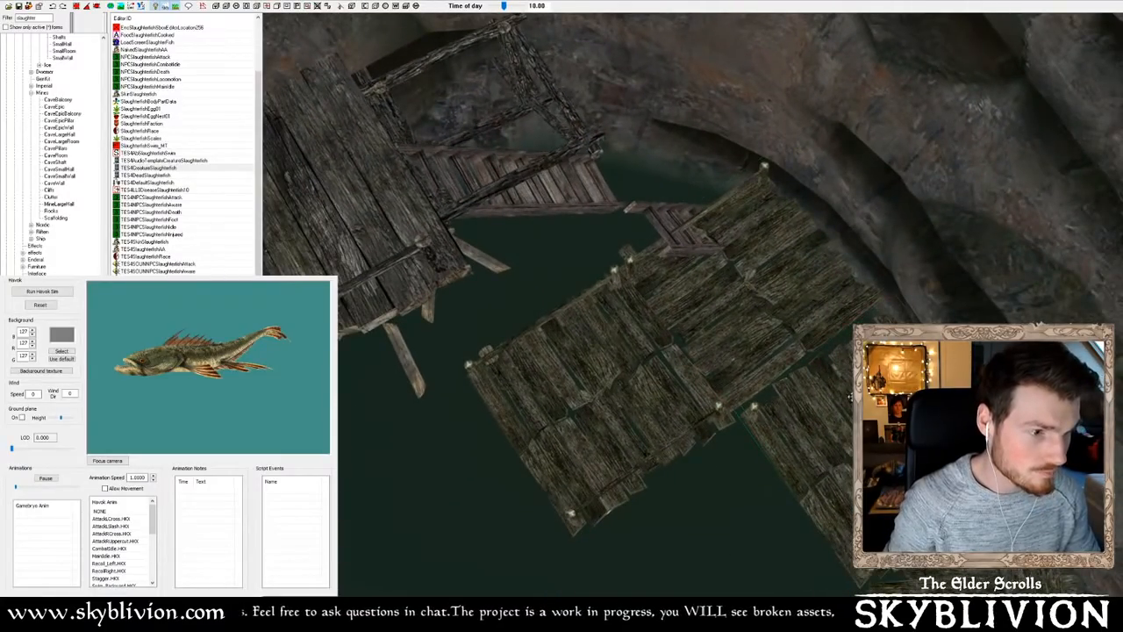
Add another floating wooden raft section behind the existing rafts, near the foot of the ladder
left_click_drag(849, 400, 705, 233)
mouse_move(613, 114)
middle_mouse_down("shift")
mouse_move(596, 81)
mouse_move(602, 109)
middle_mouse_up("shift")
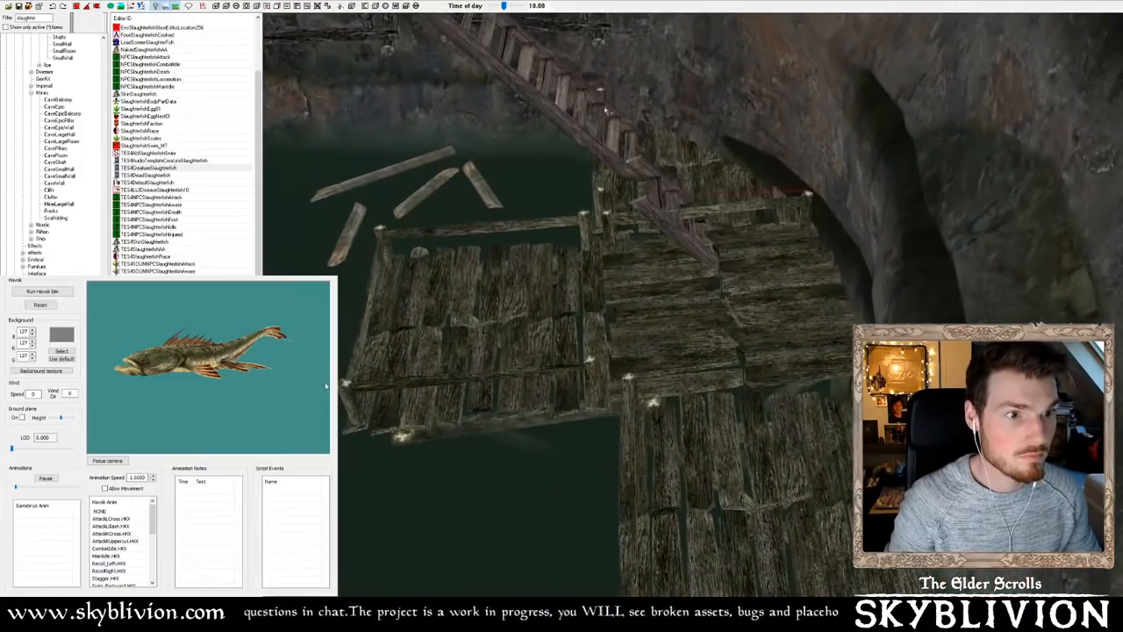
middle_click_drag(747, 216, 619, 132, "shift")
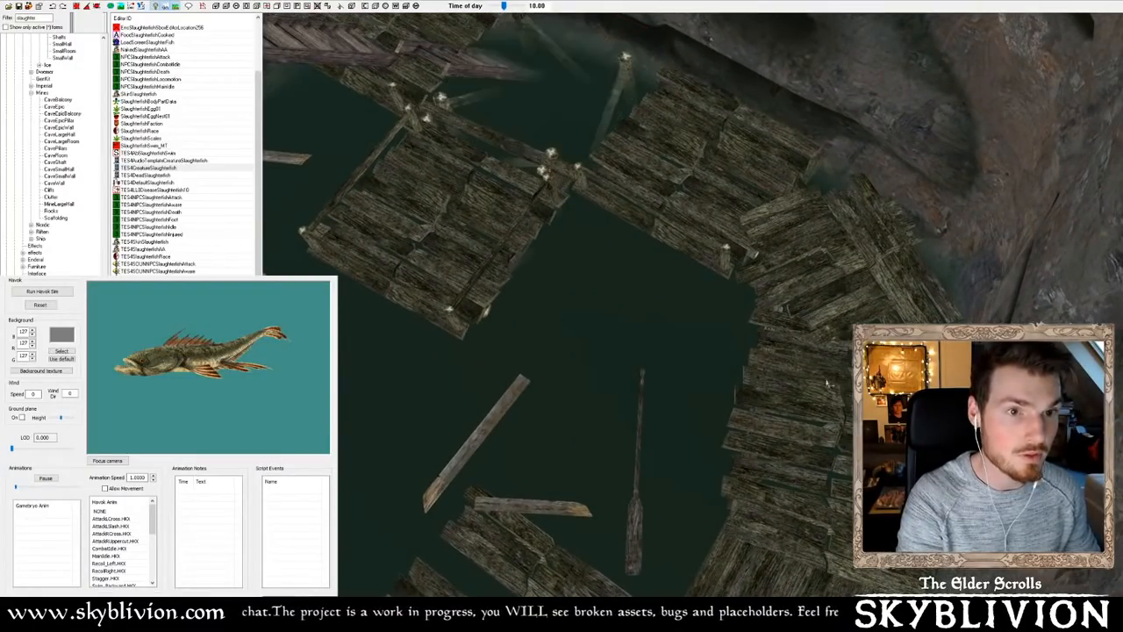
double_click(735, 303)
key("Escape")
left_click(681, 297)
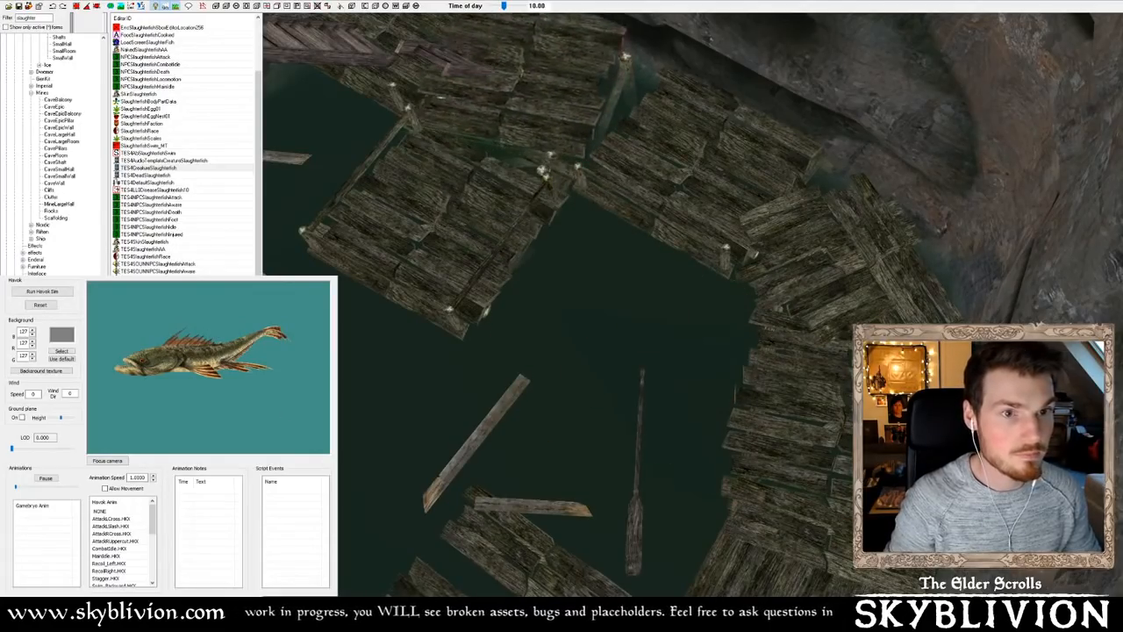
Fit the raft section at the ladder's foot closely against the neighbouring rafts
middle_click_drag(539, 162, 597, 193, "shift")
scroll(637, 220, "up", 5)
mouse_move(713, 226)
middle_mouse_down("shift")
mouse_move(721, 254)
mouse_move(710, 246)
middle_mouse_up("shift")
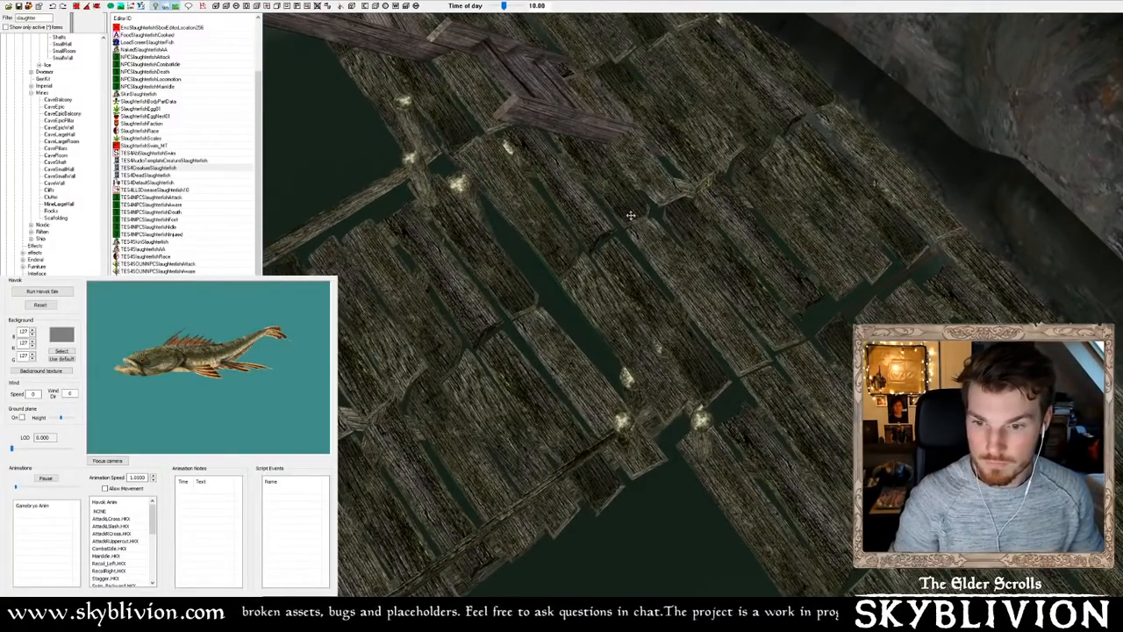
Remove the leftover support frame copy and align the ladder between the lower platform's end and the raft
middle_click_drag(631, 210, 625, 164, "shift")
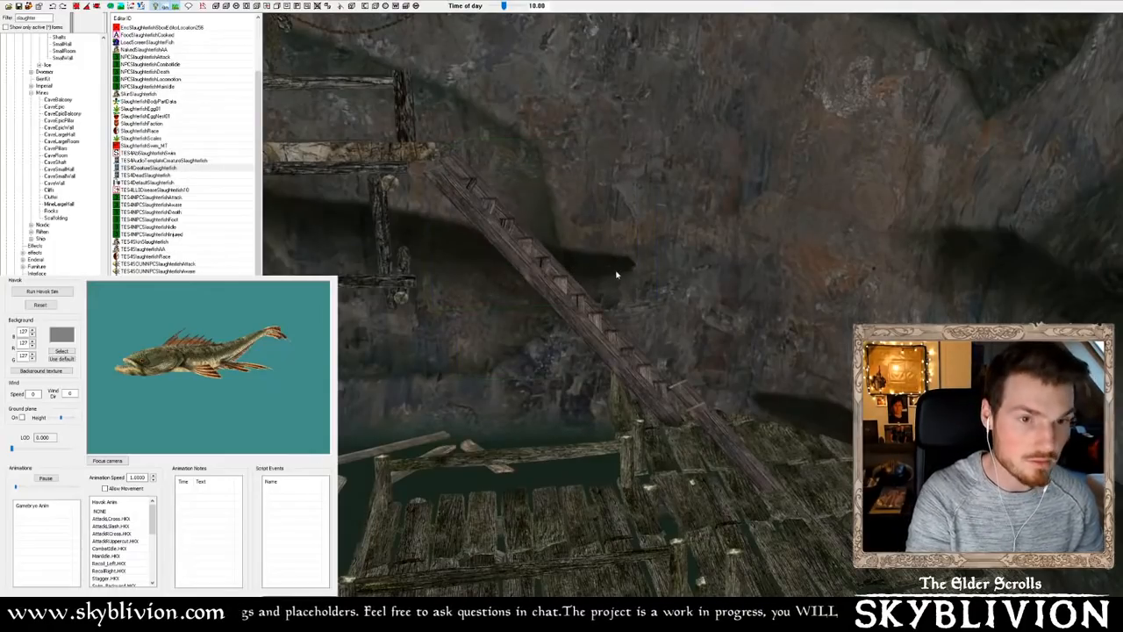
middle_click_drag(517, 244, 675, 193, "shift")
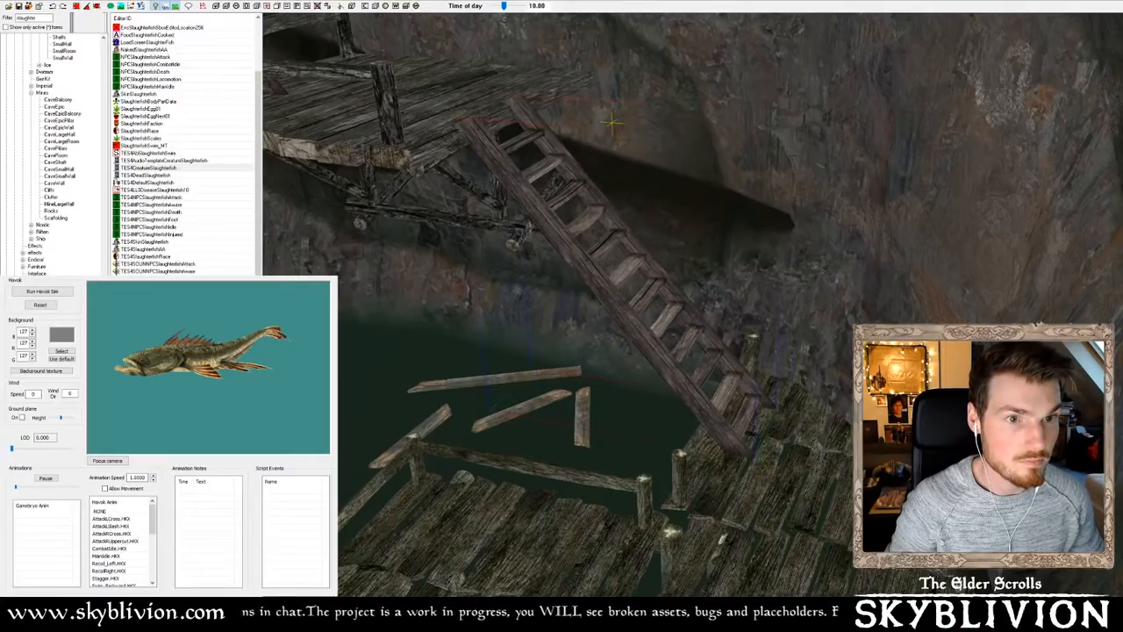
middle_click_drag(604, 123, 804, 200, "shift")
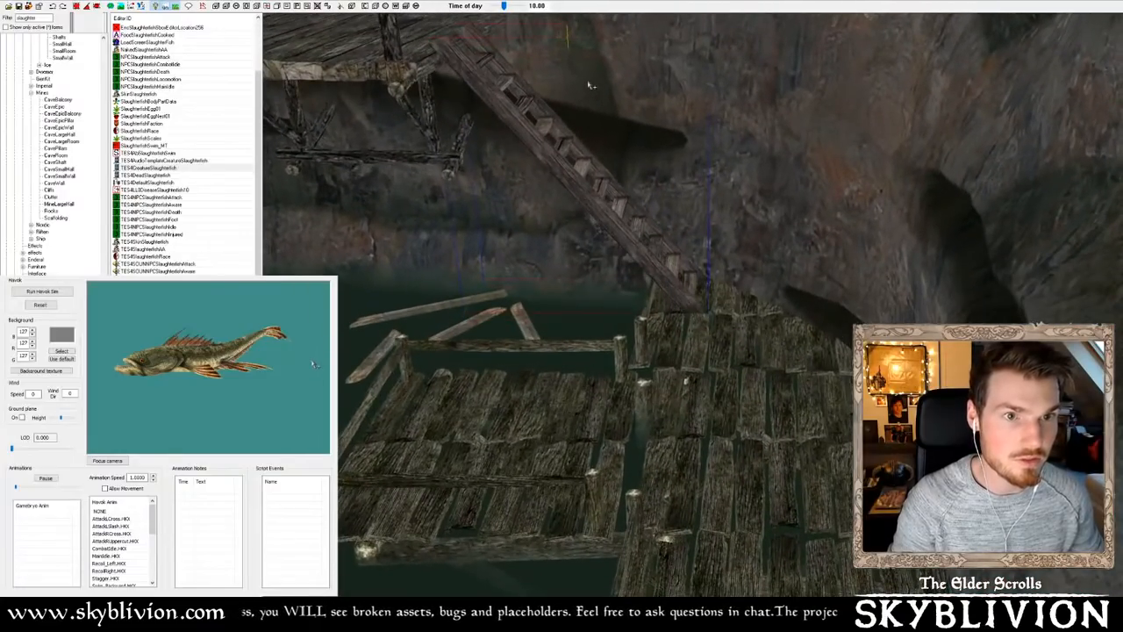
middle_click_drag(584, 76, 614, 110)
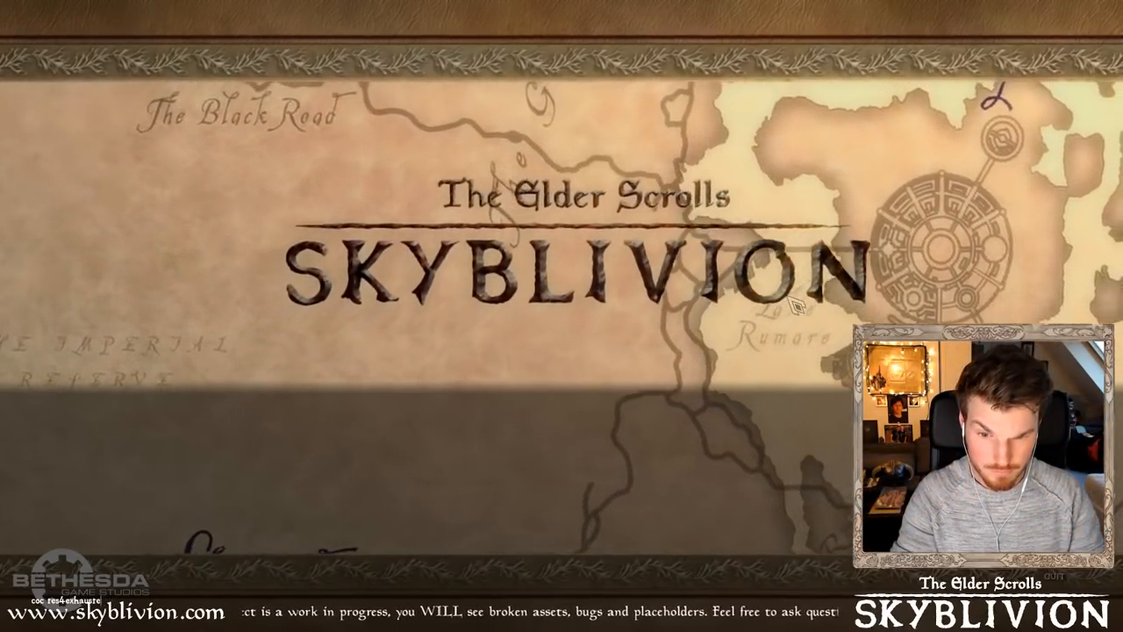
In the Skyblivion game's console, run coc res4exhaustedmine02 to load the mine interior for testing
type("mine")
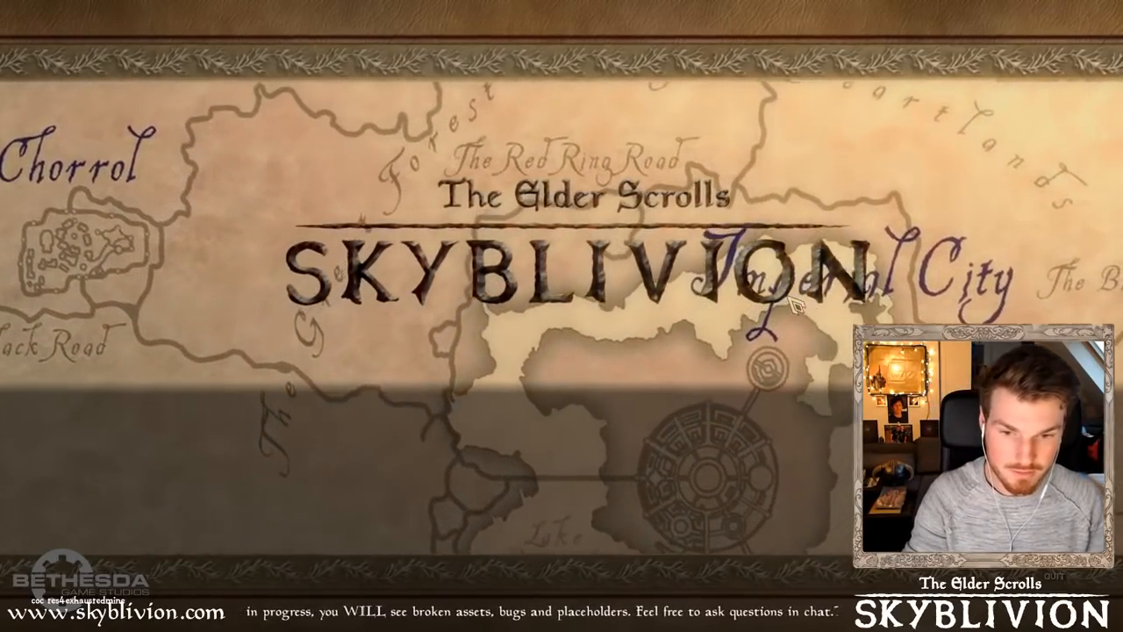
type("02")
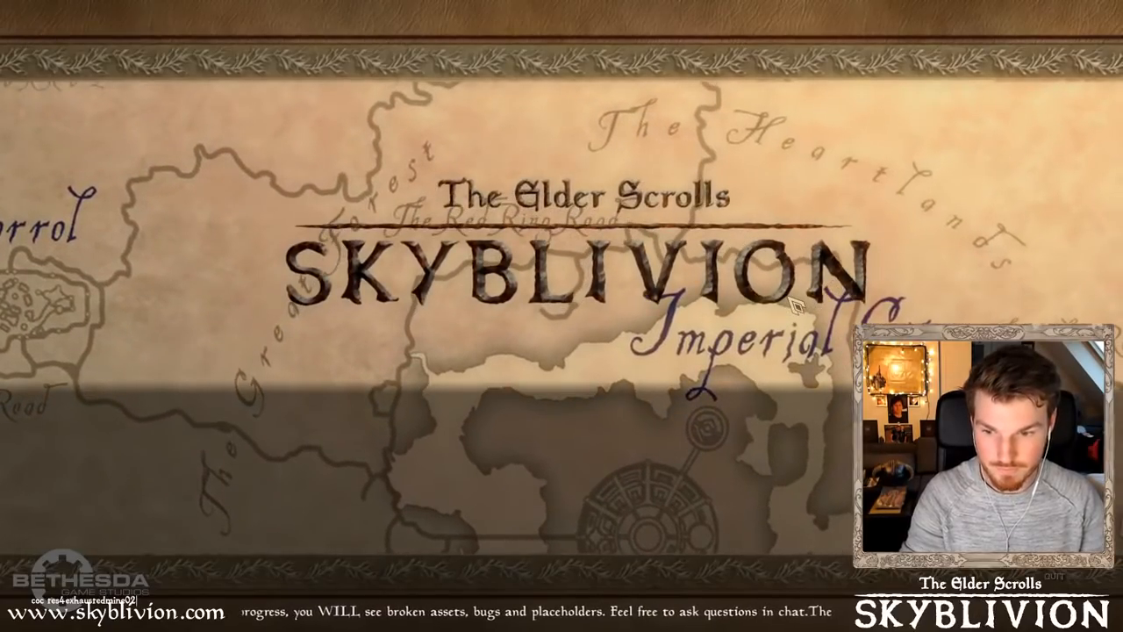
key("Return")
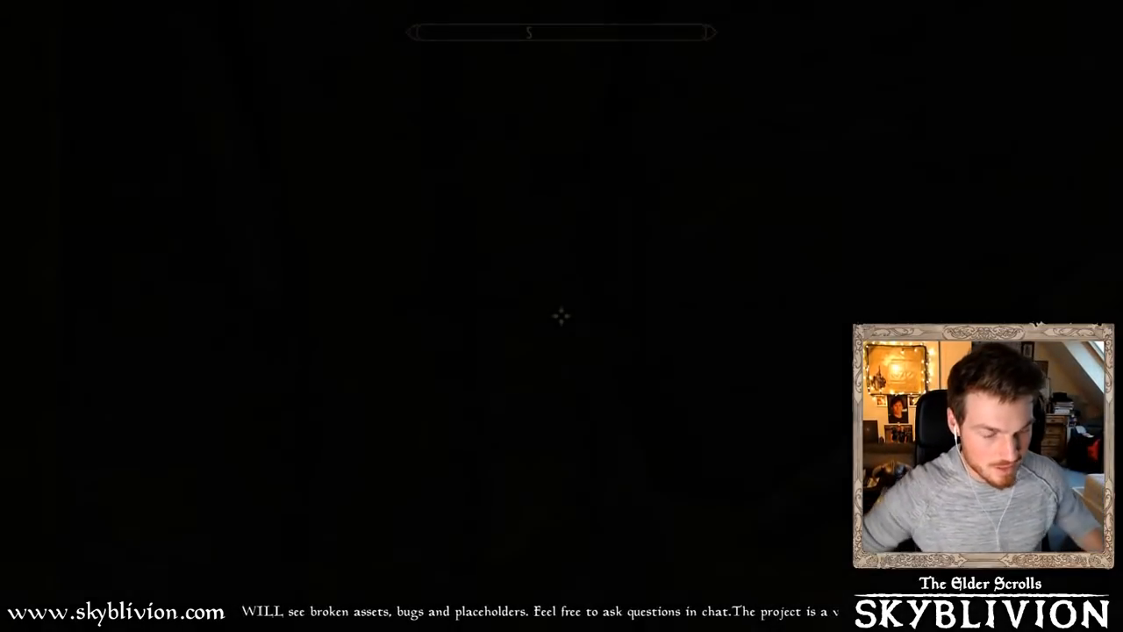
Walk into the mine's first tunnels past the wooden barricade and enable god mode with the tgm console command
key("w")
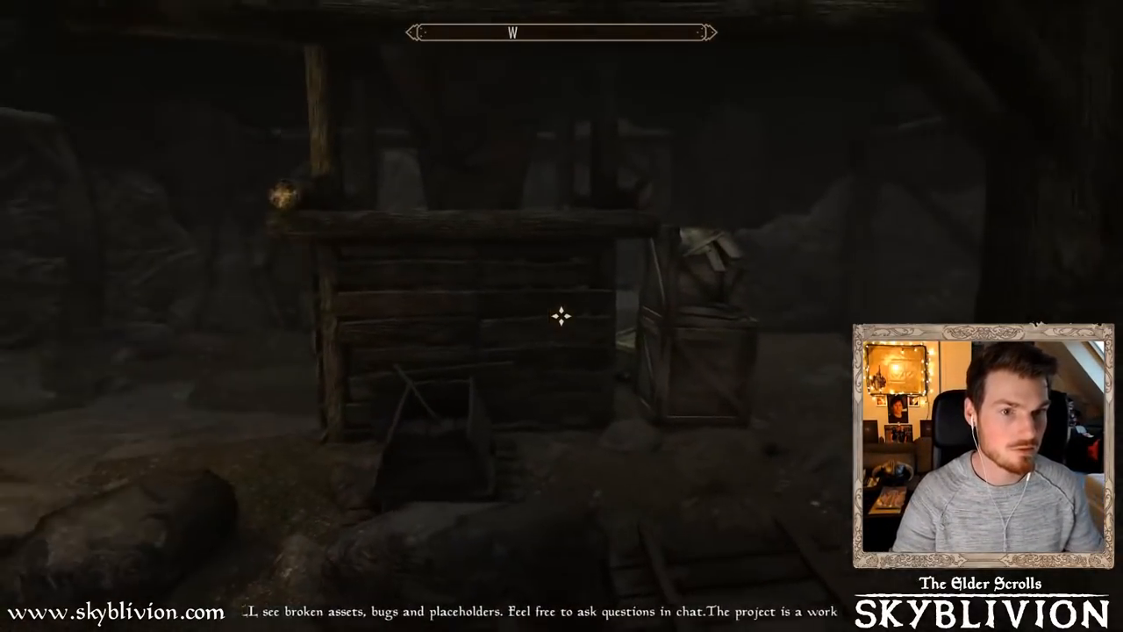
key("w")
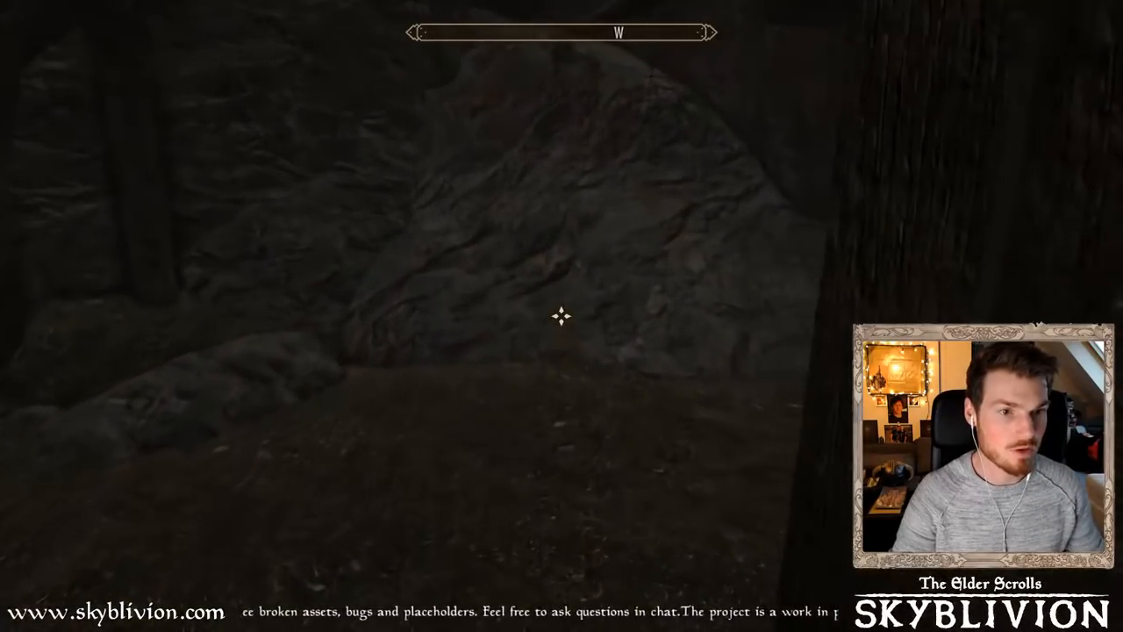
key("w")
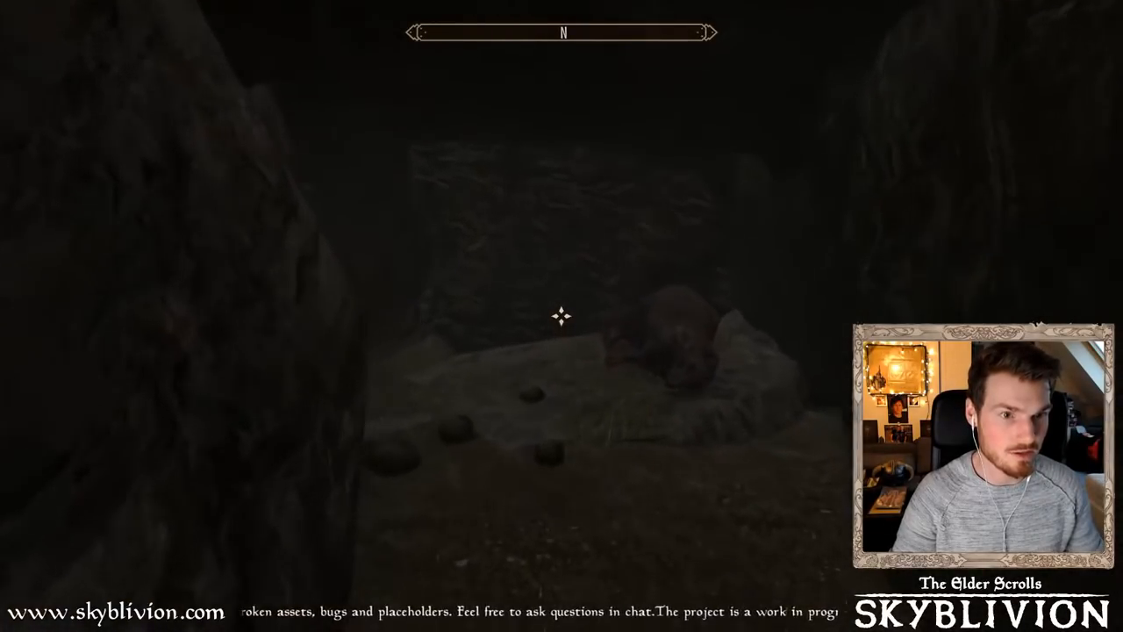
key("grave")
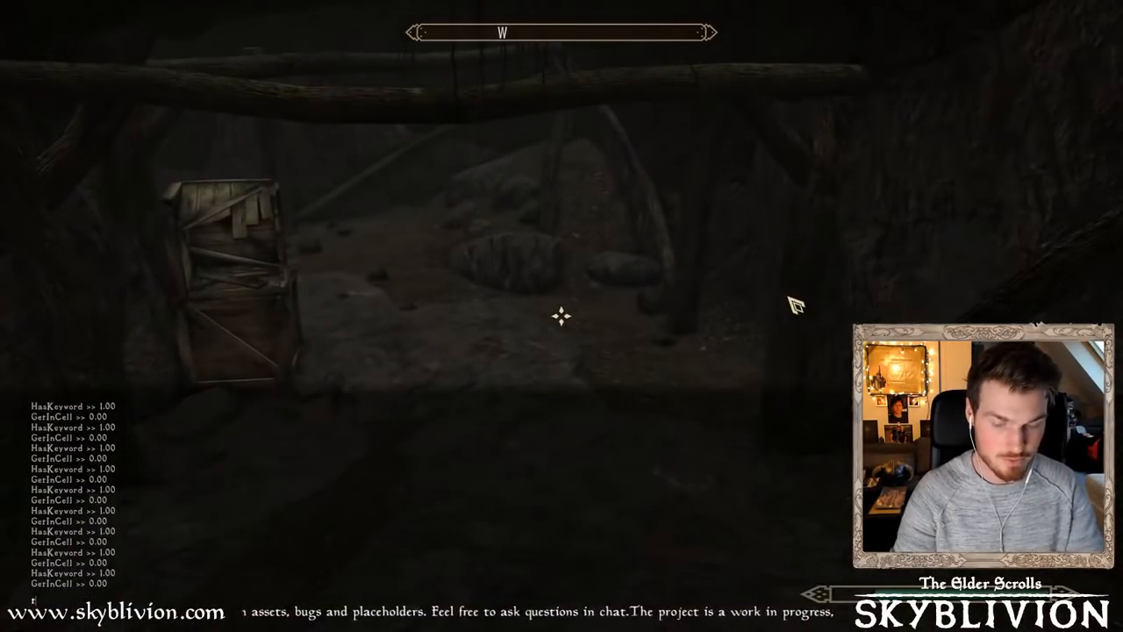
key("grave")
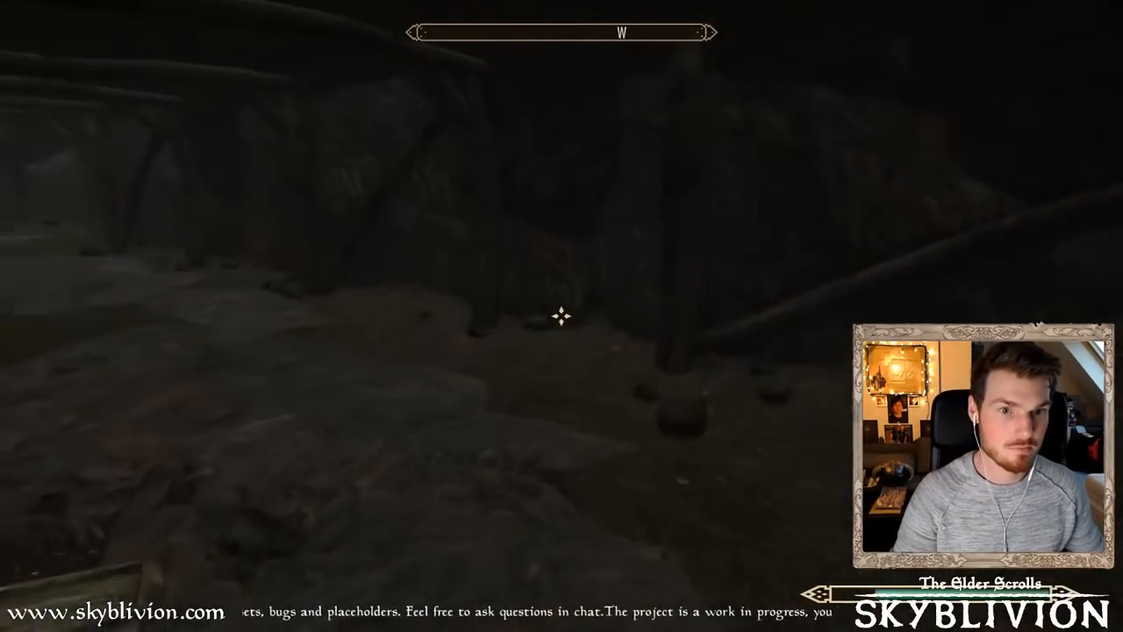
Walk through the dark timber-framed tunnels and examine their supports, rocks and floor layout
key("w")
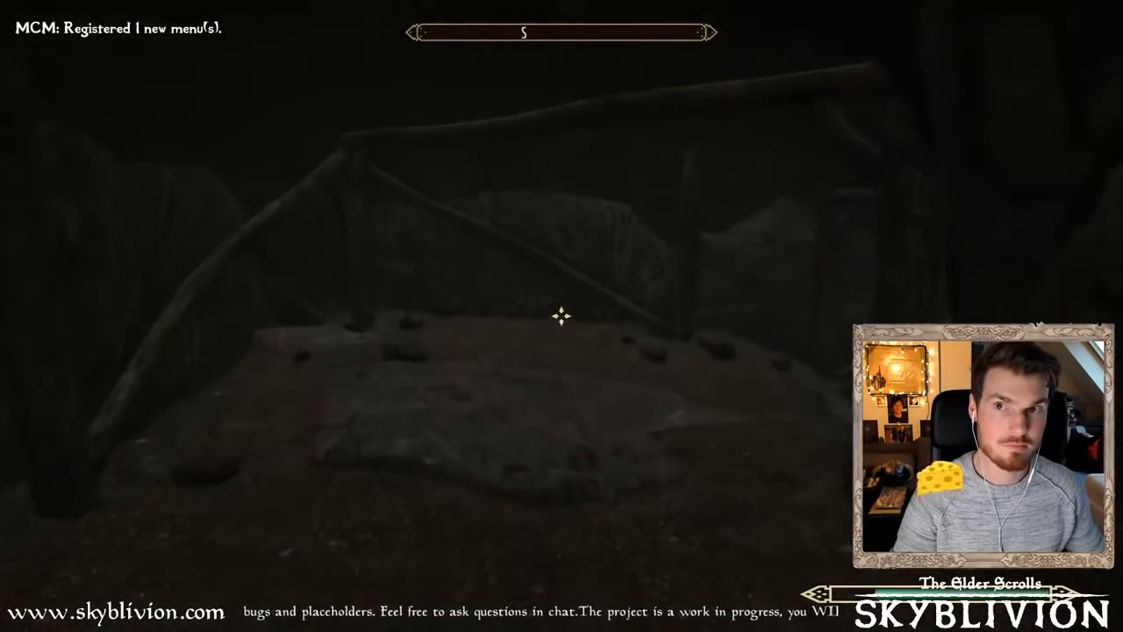
key("w")
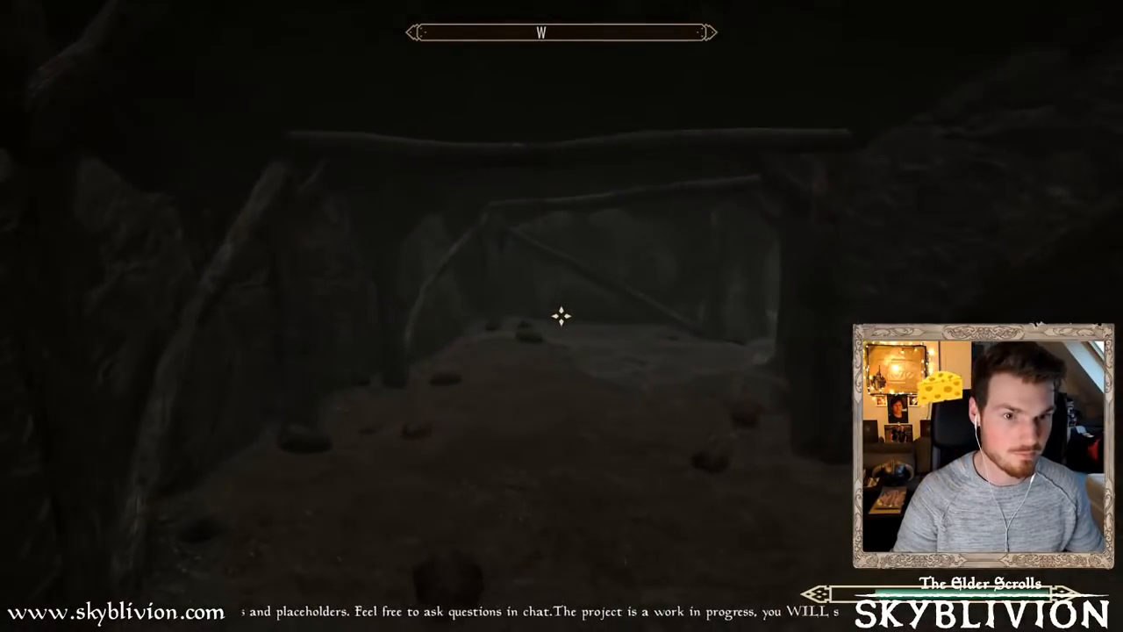
key("w")
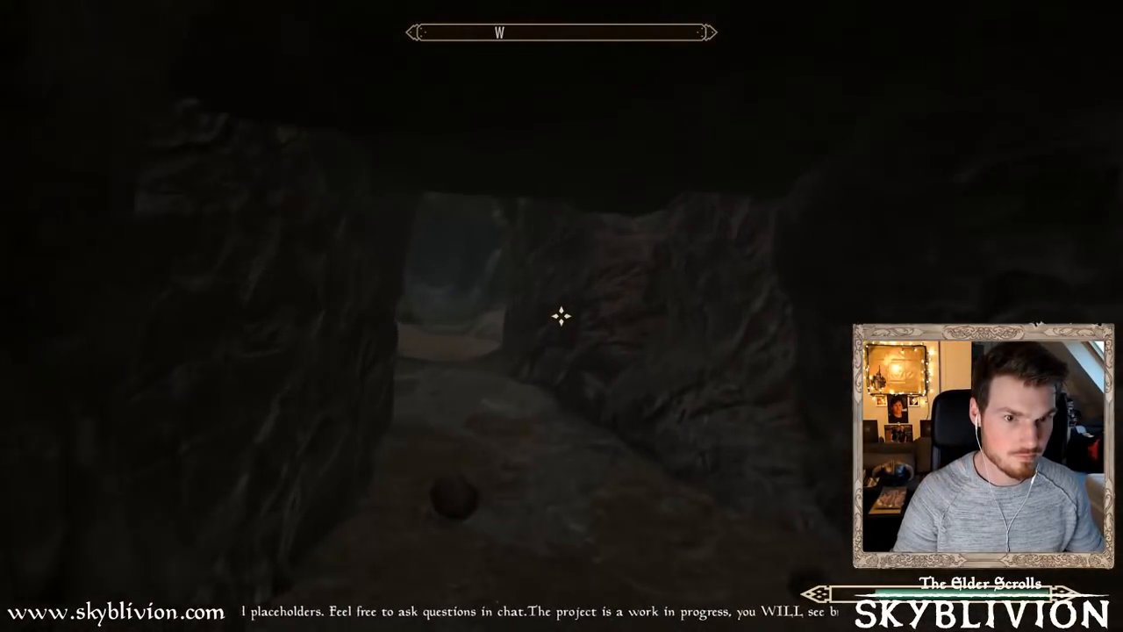
key("w")
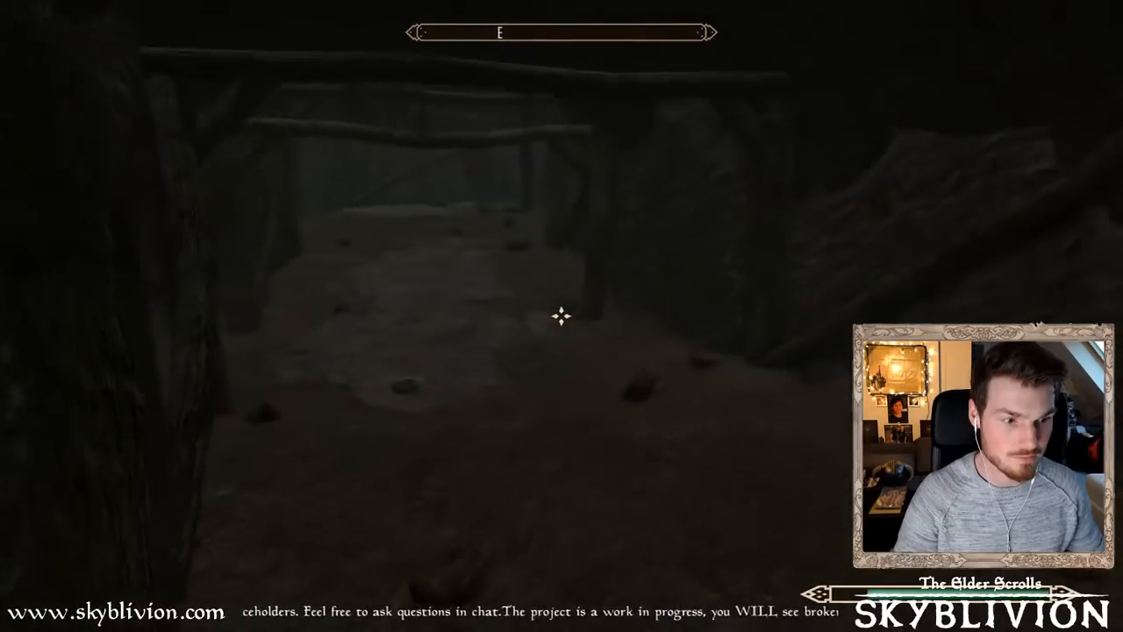
key("w")
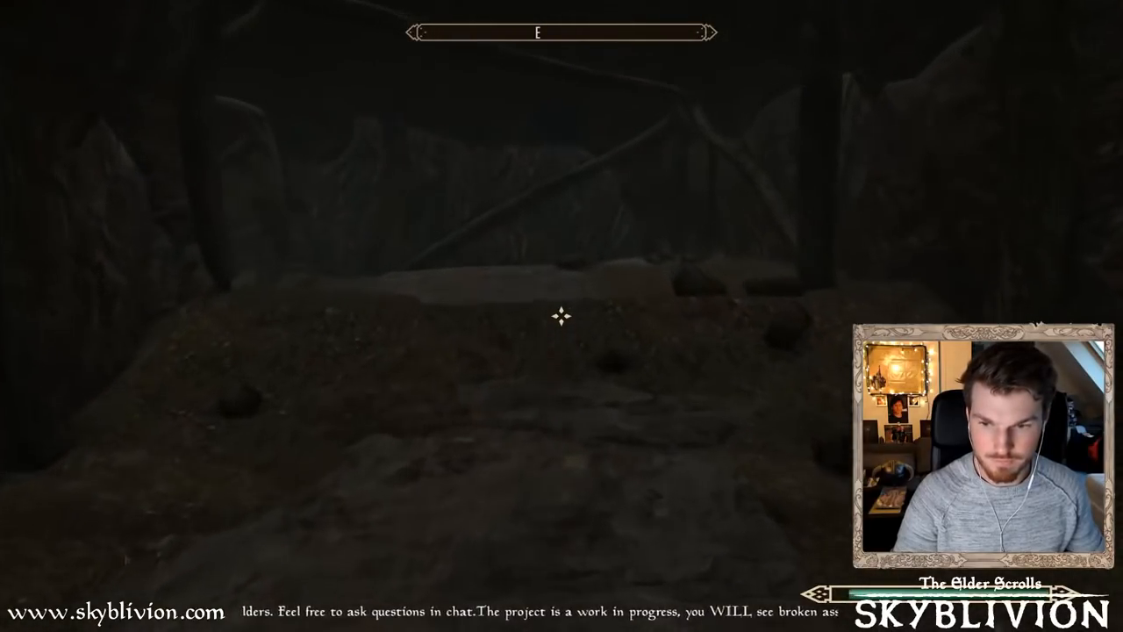
key("w")
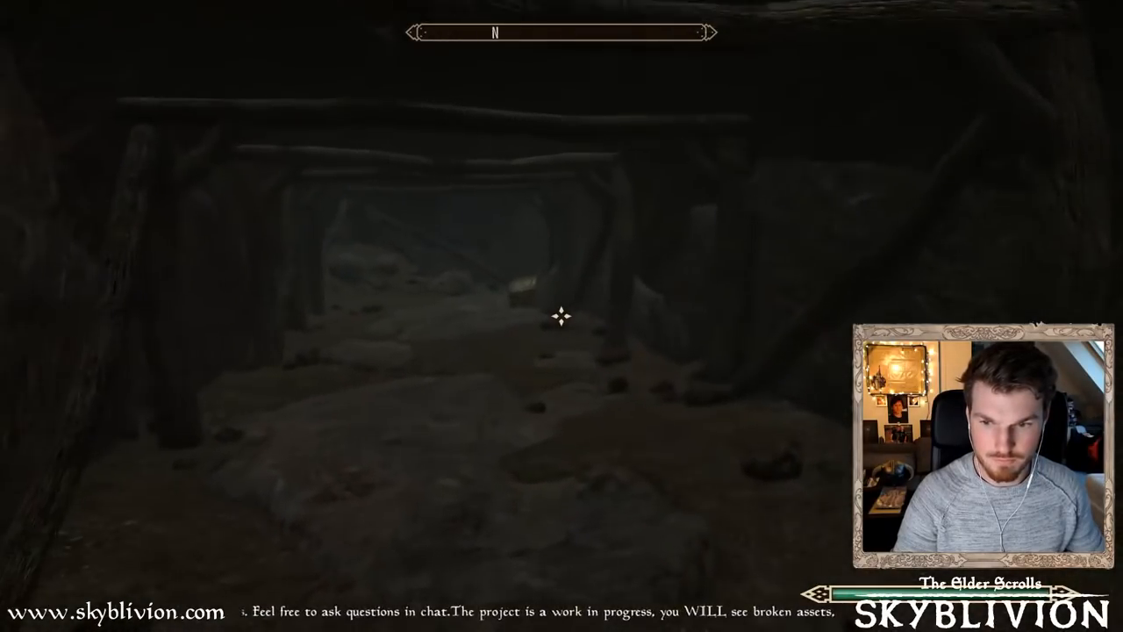
key("w")
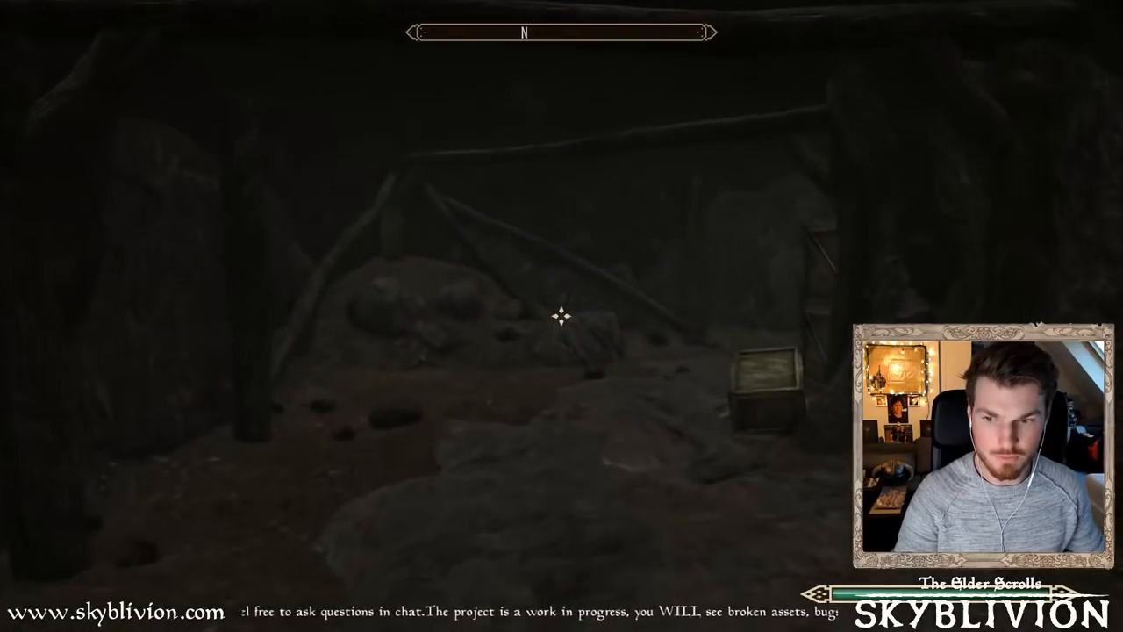
key("w")
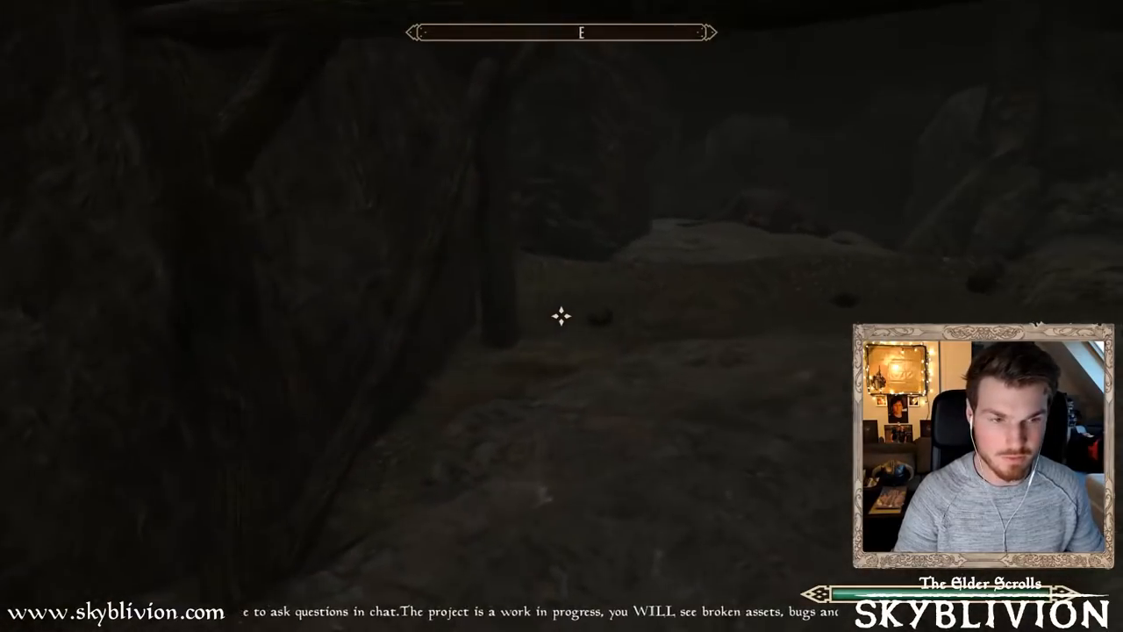
key("w")
key("w")
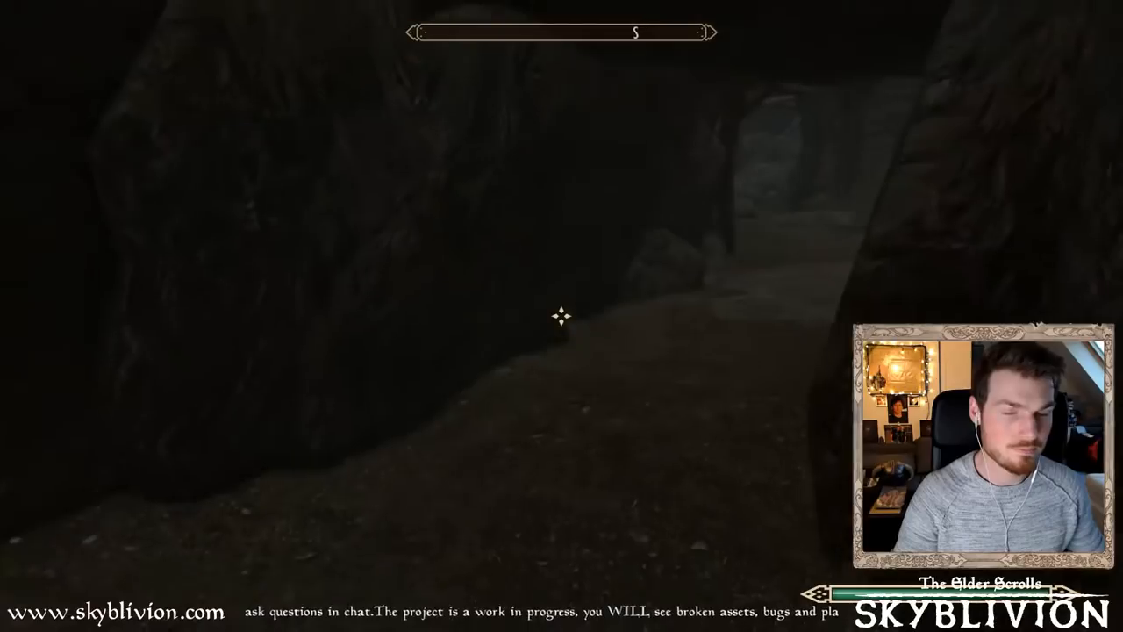
Continue past the plank wall and crates along the roped tunnel to the shaft, inspecting the opening overhead
key("w")
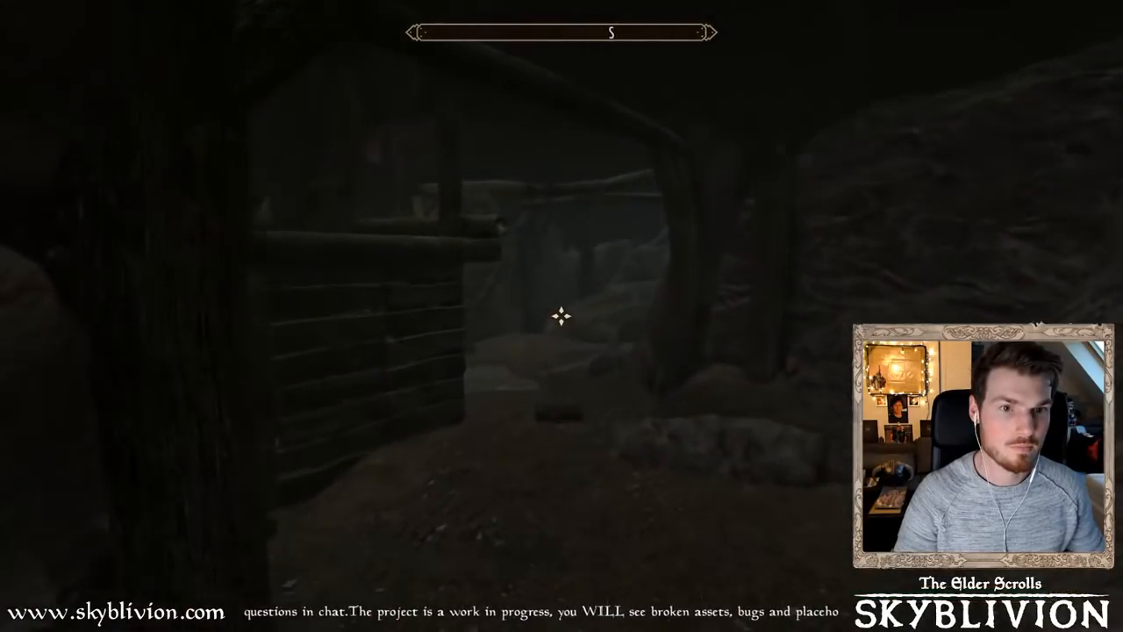
key("w")
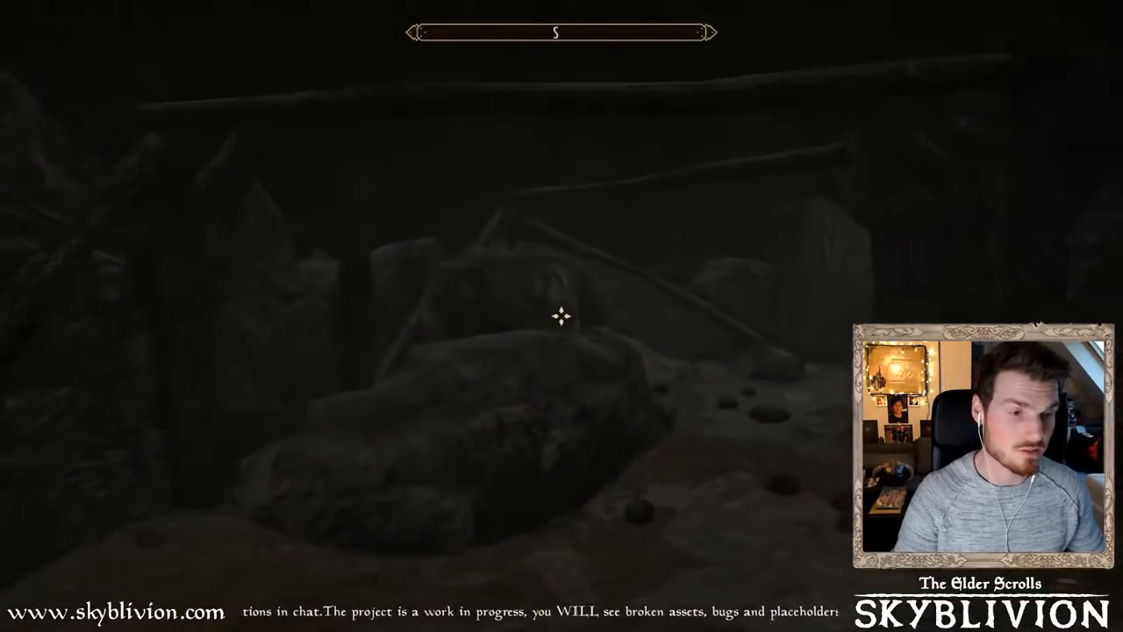
key("w")
key("w")
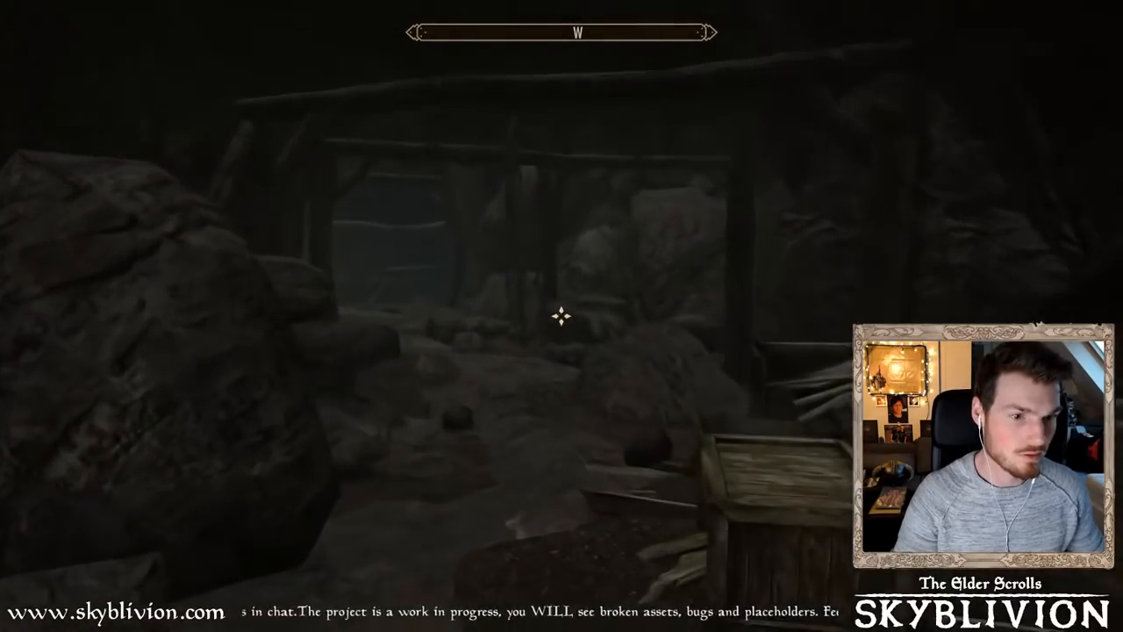
key("w")
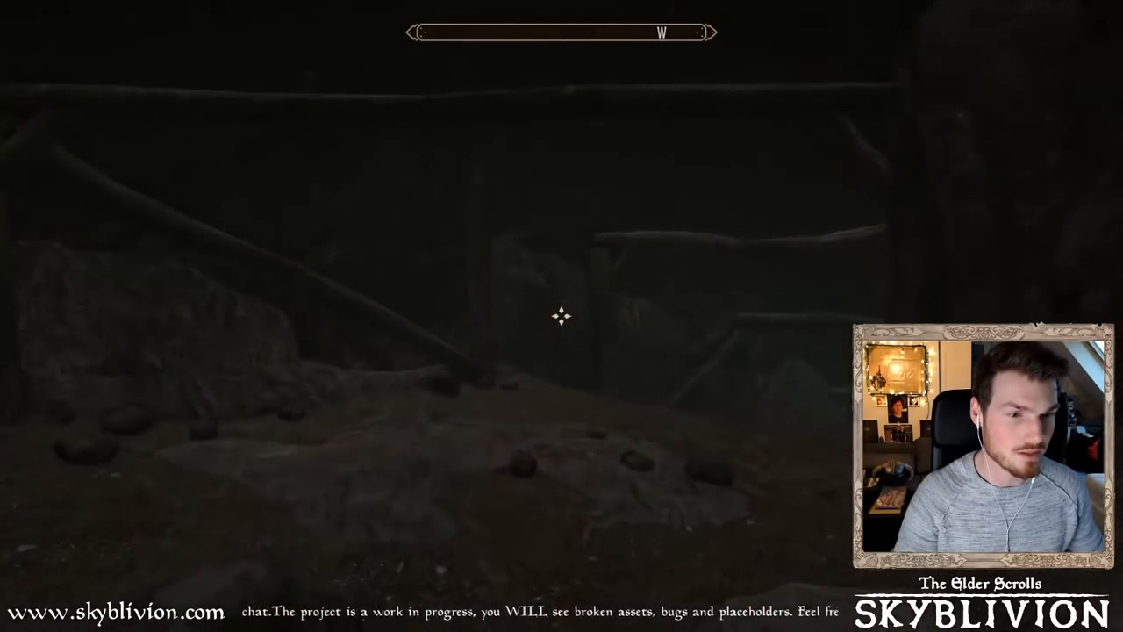
key("w")
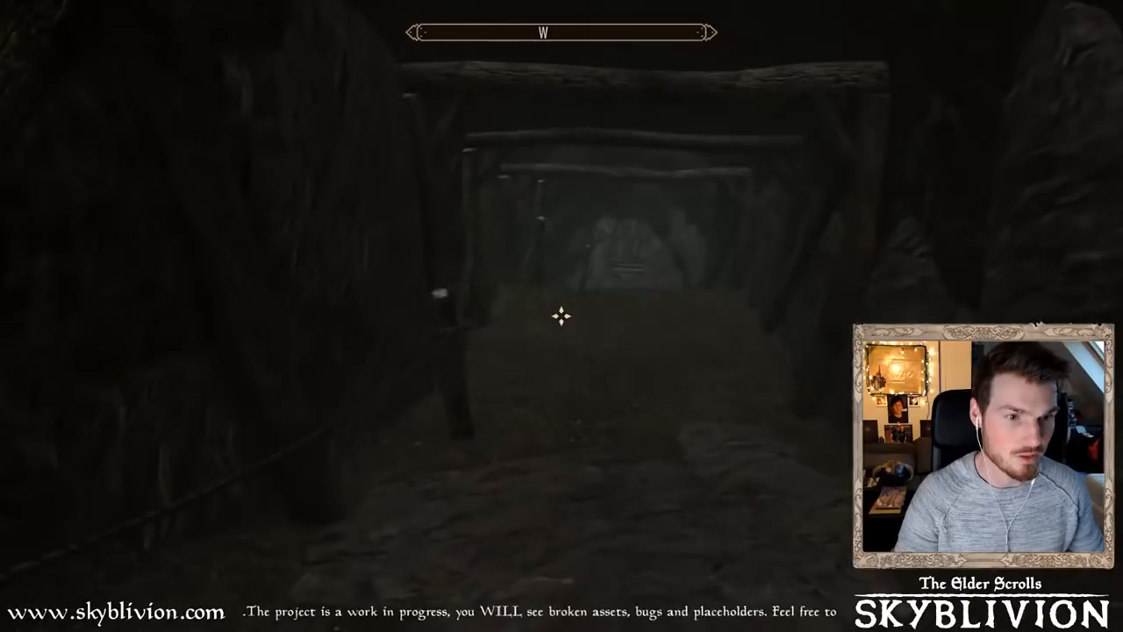
key("w")
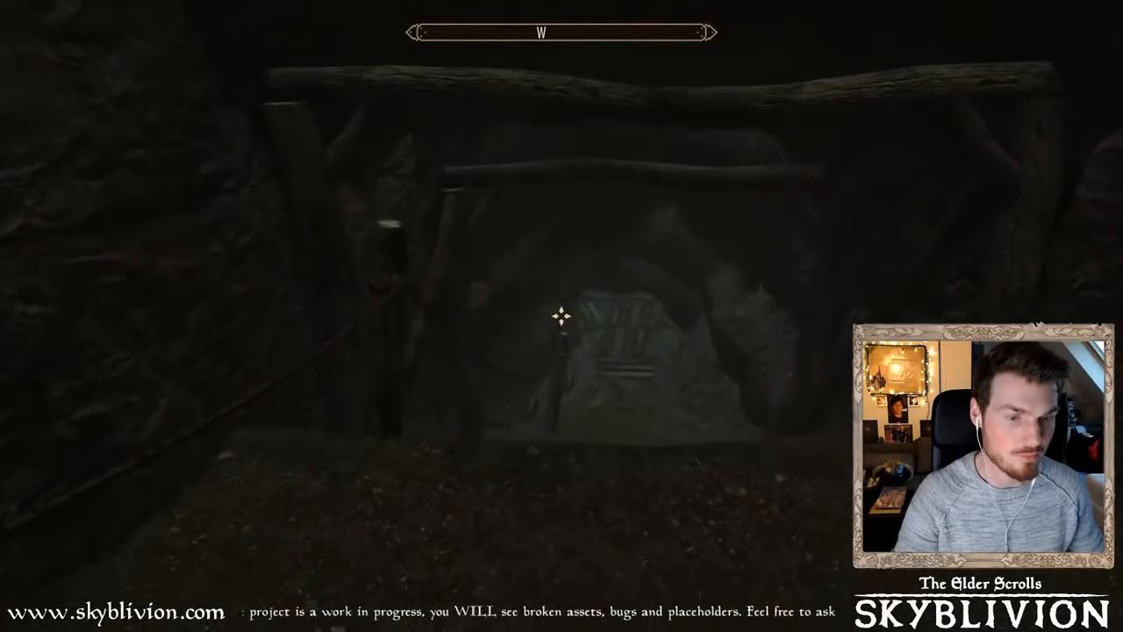
key("w")
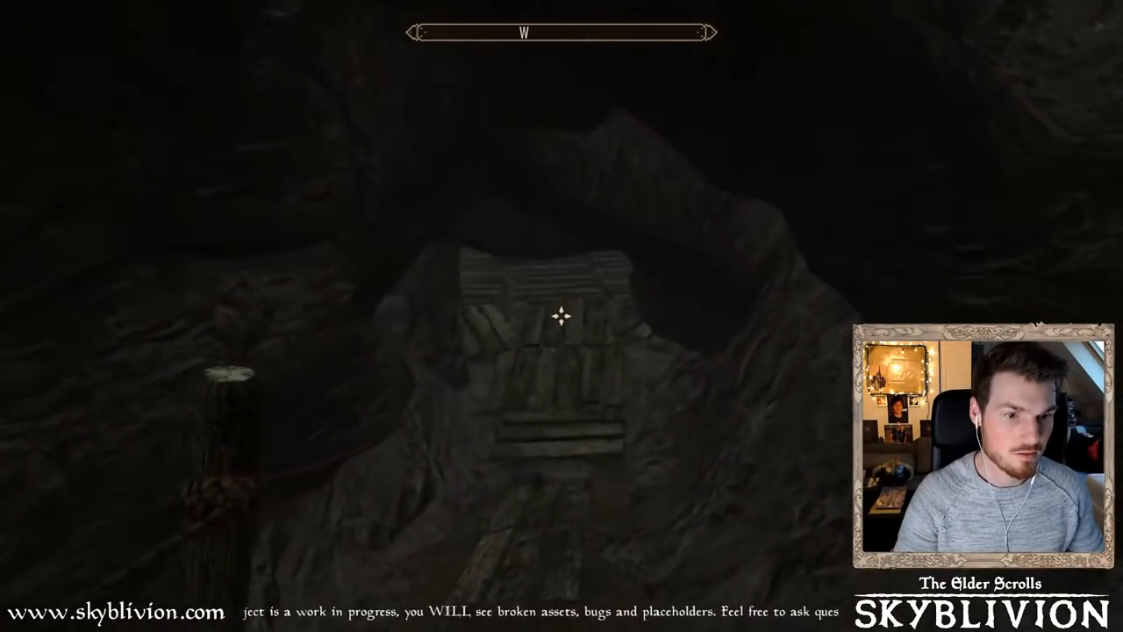
key("w")
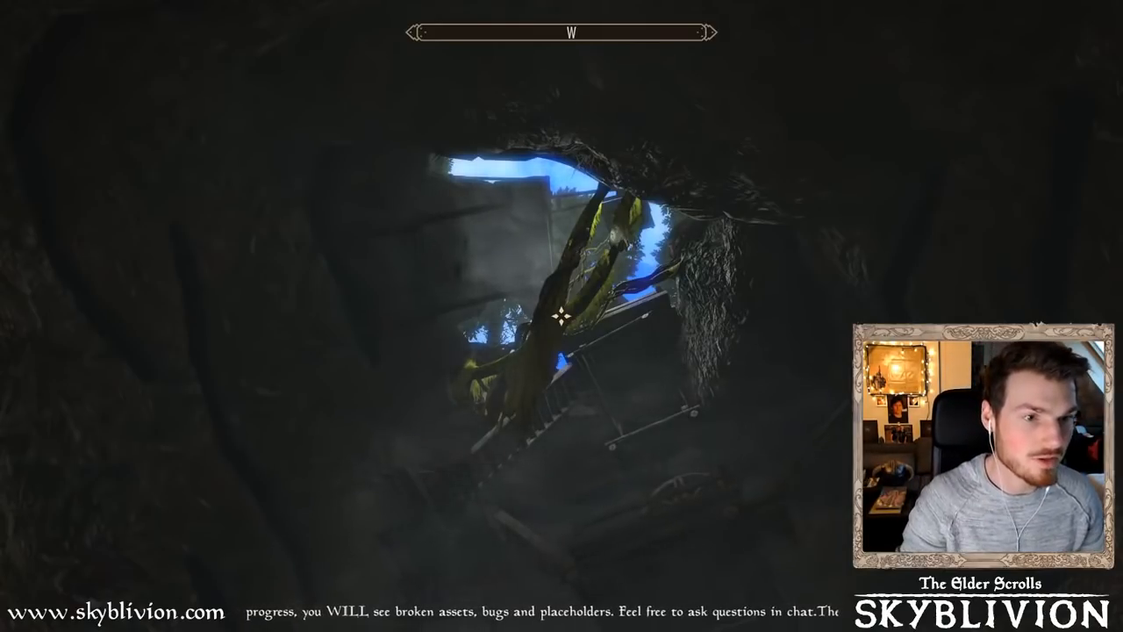
Select the large mossy root hanging in the shaft opening and hide it with the disable console command
key("grave")
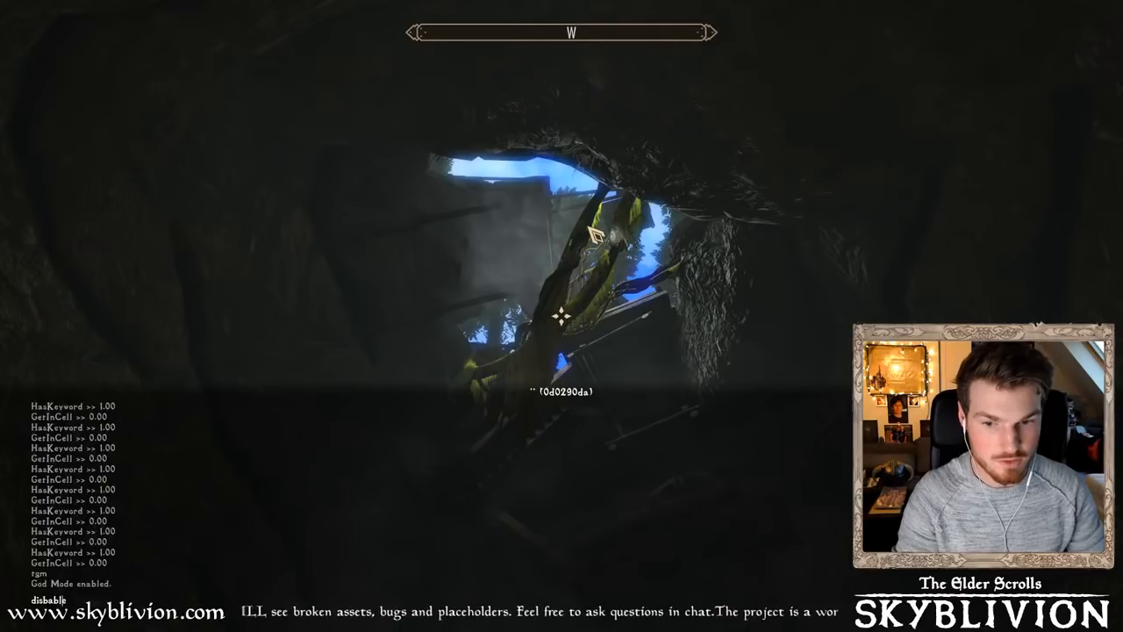
type("disable")
key("Return")
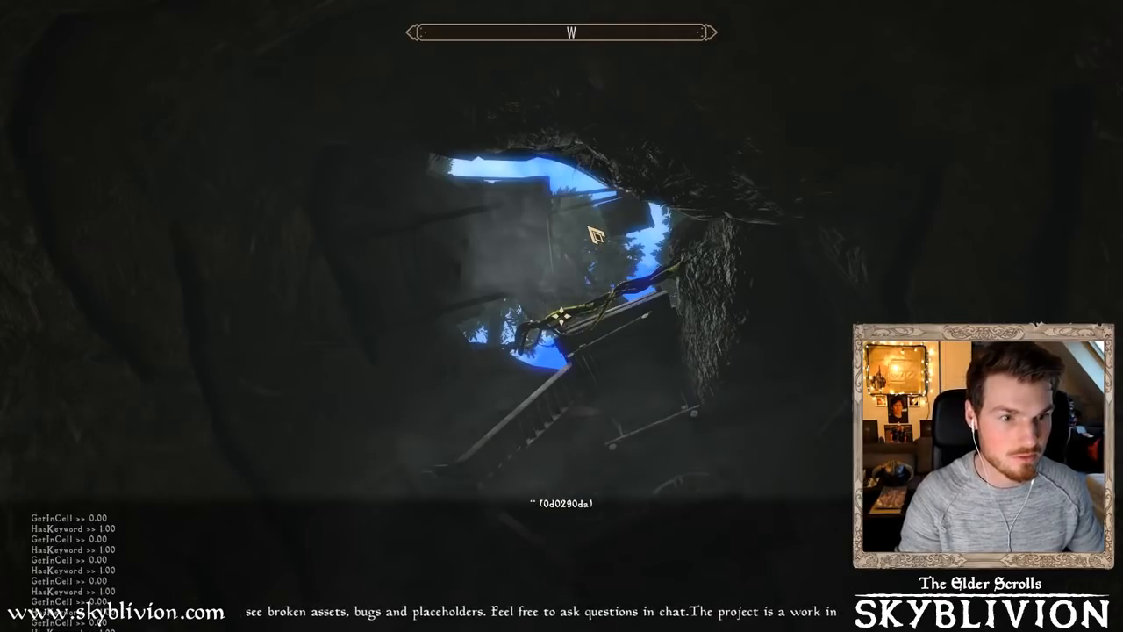
key("grave")
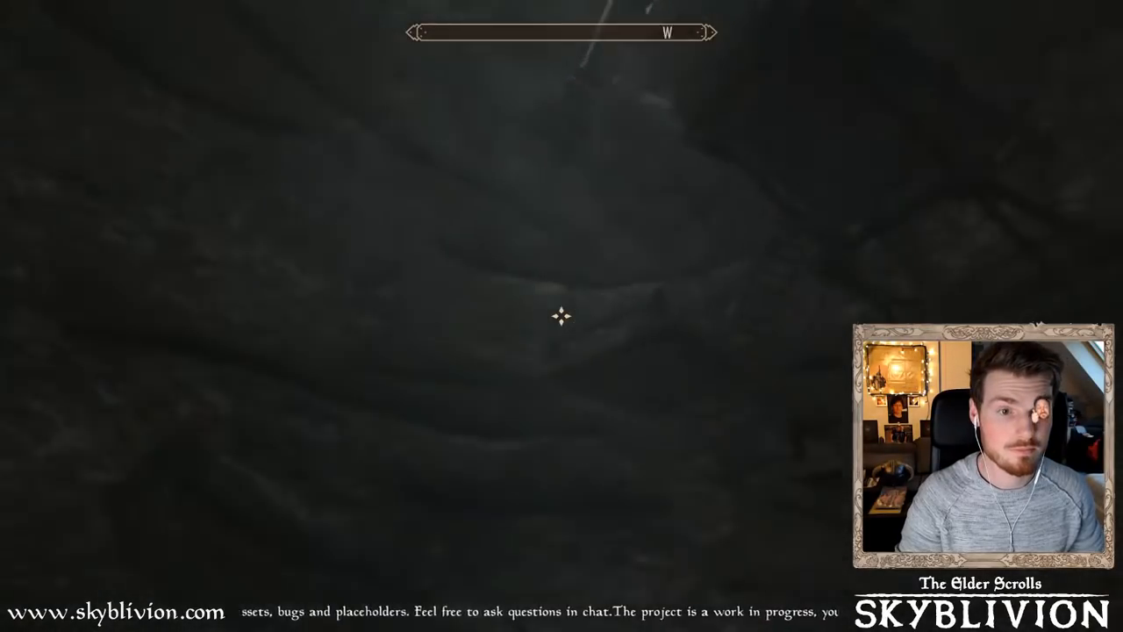
Go down to the barrels on the wooden raft walkway and toggle god mode with the tgm console command
key("w")
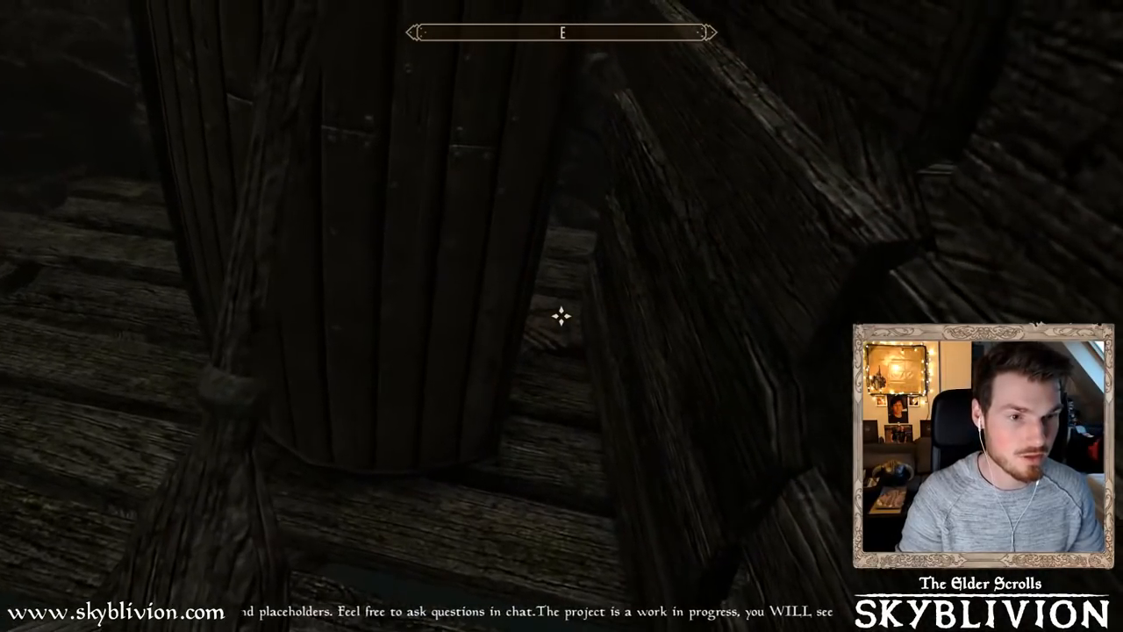
key("grave")
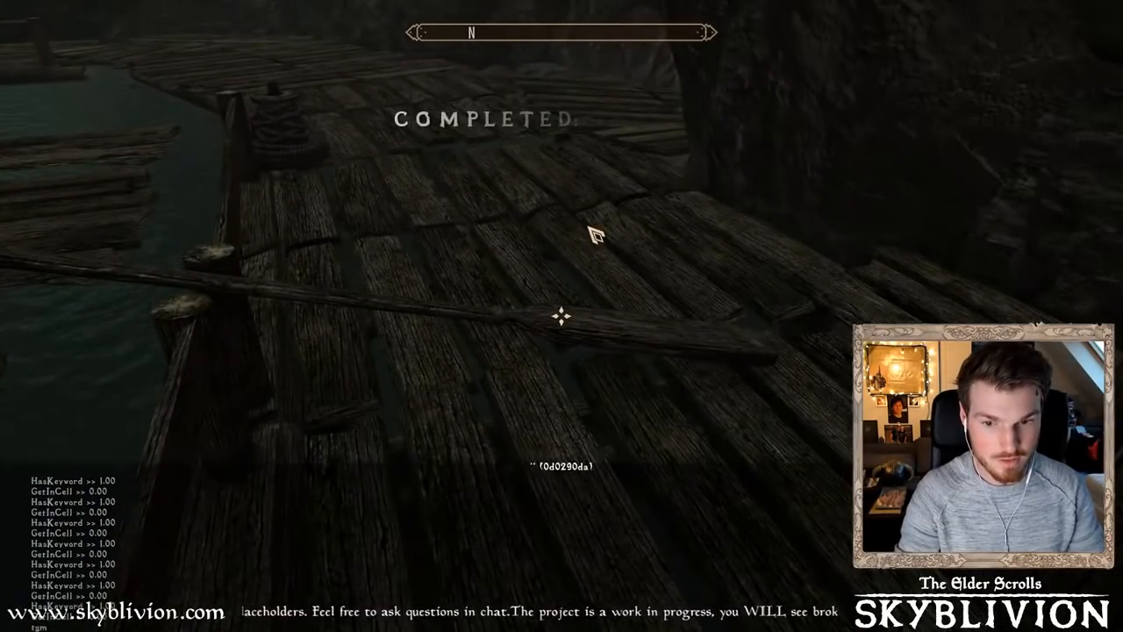
key("grave")
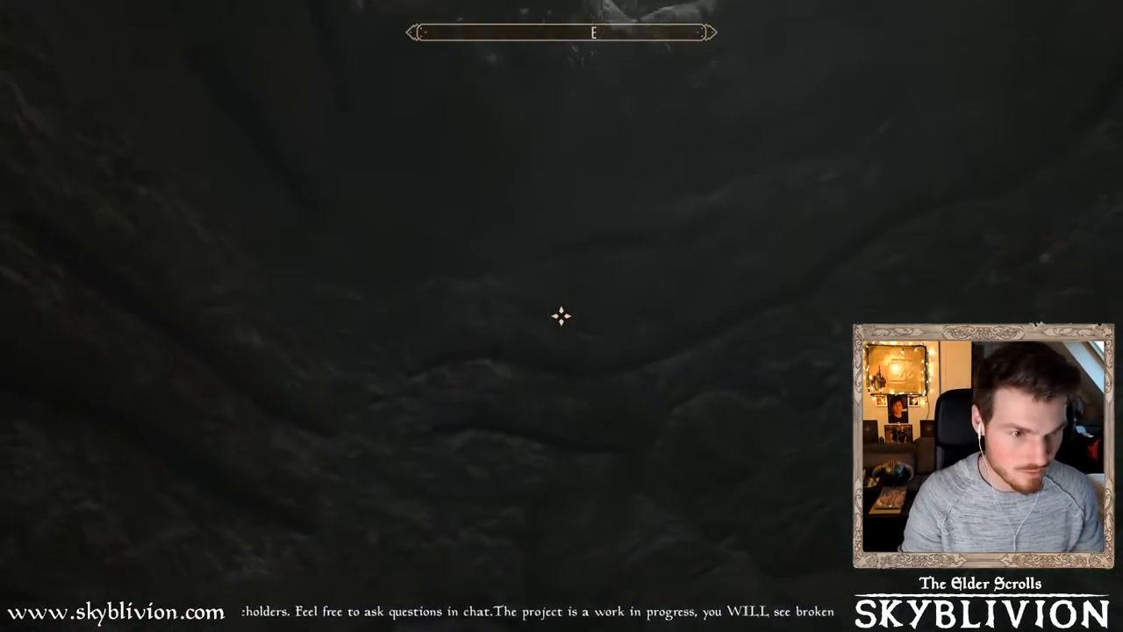
Walk across the floating rafts to the ladders and test the route up to the platforms
key("w")
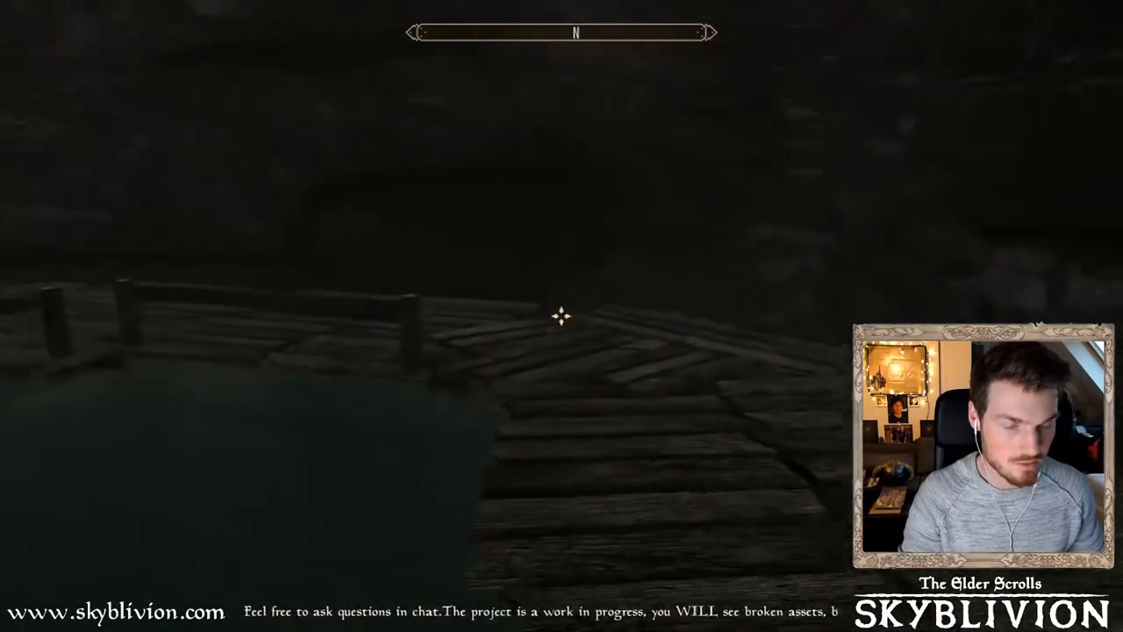
key("w")
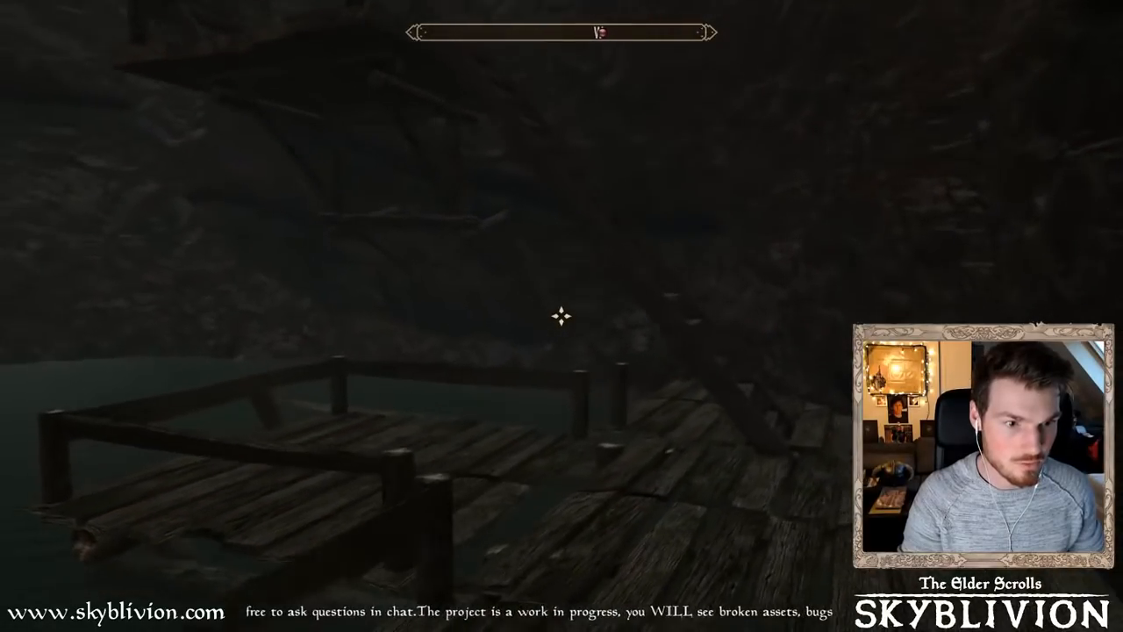
key("w")
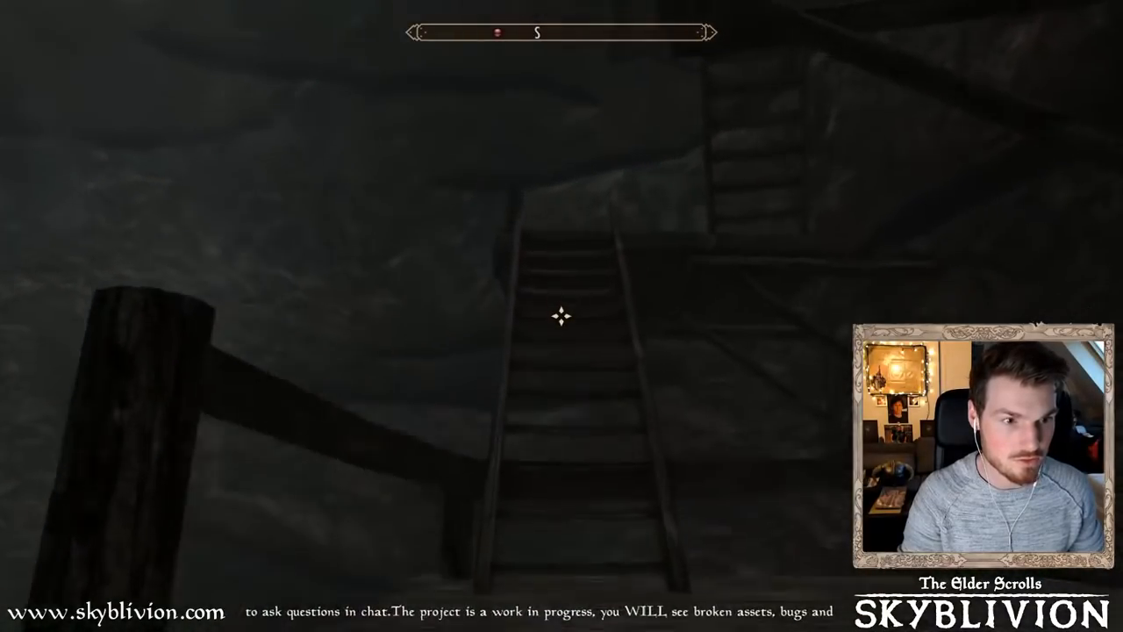
key("w")
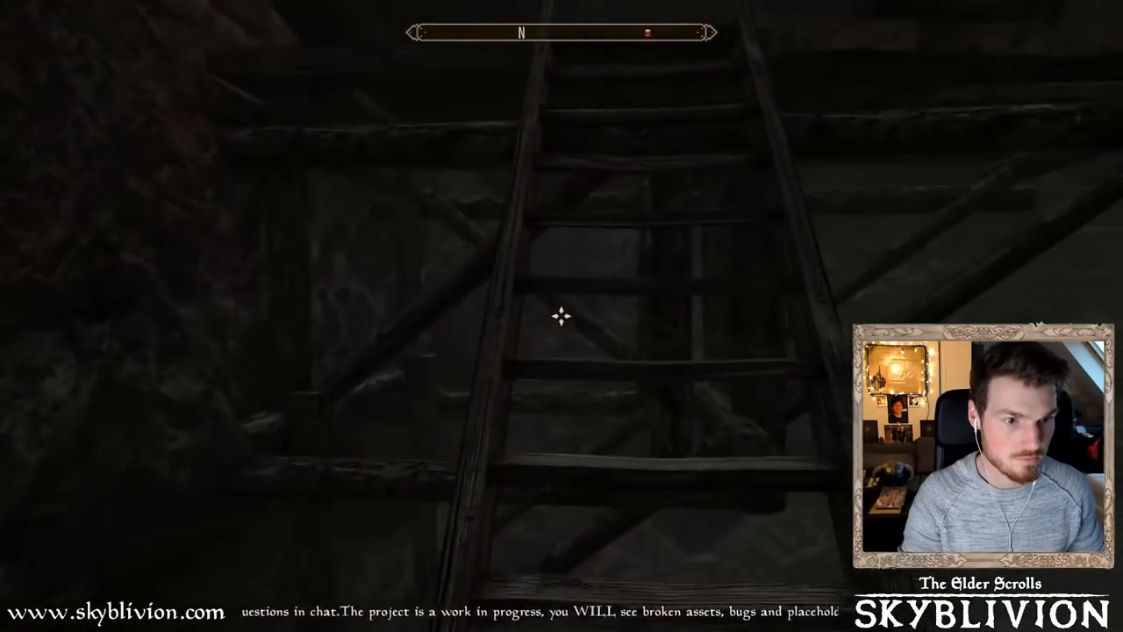
Equip the torch from the inventory and continue up the ladder towards the upper platform by its light
key("Tab")
left_click(829, 333)
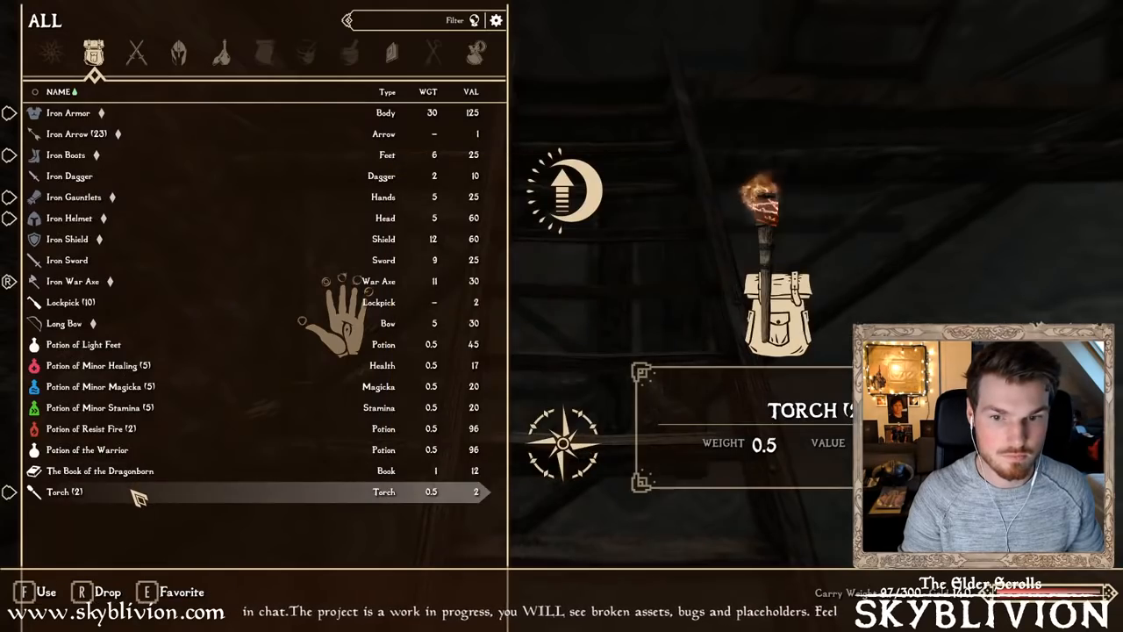
key("w")
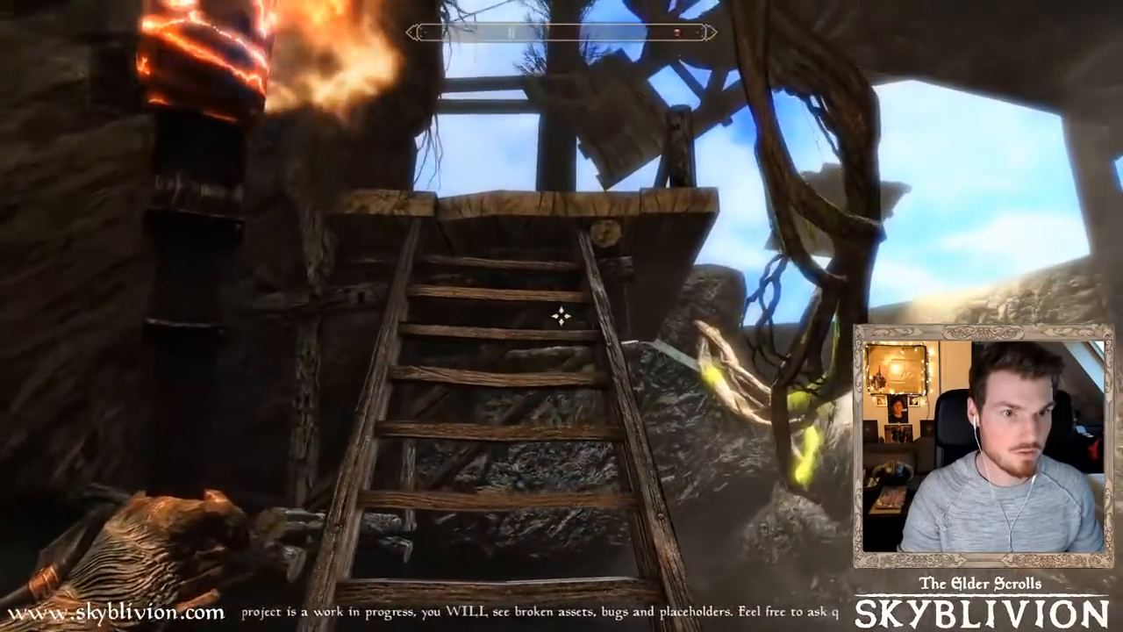
key("e")
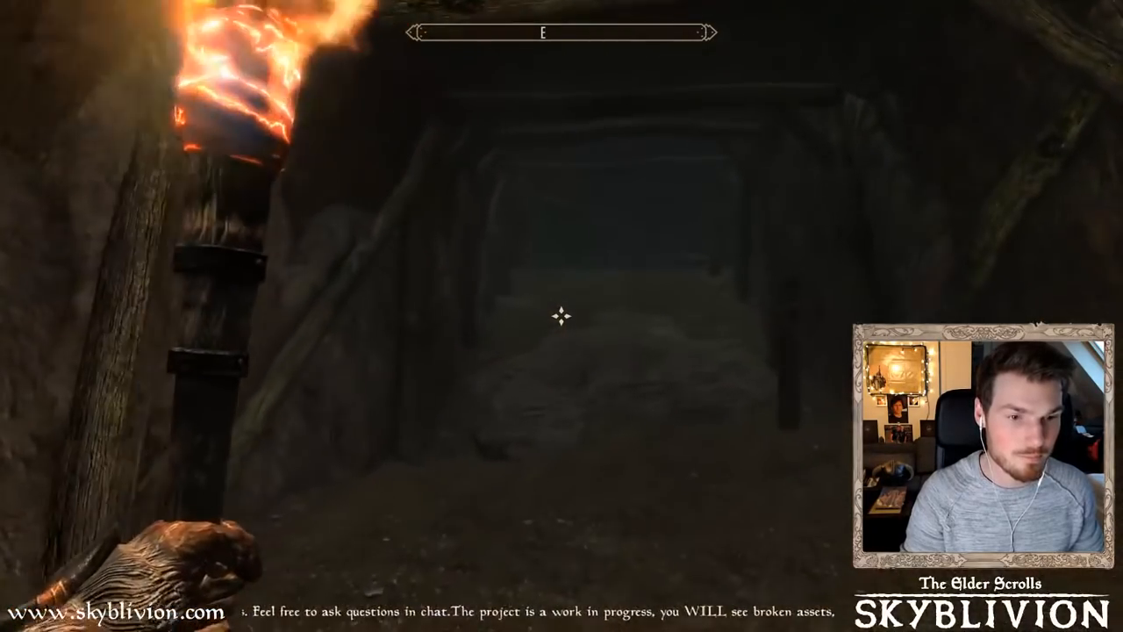
Teleport to the exhausted mine cell with the coc console command and toggle collision with tcl
key("grave")
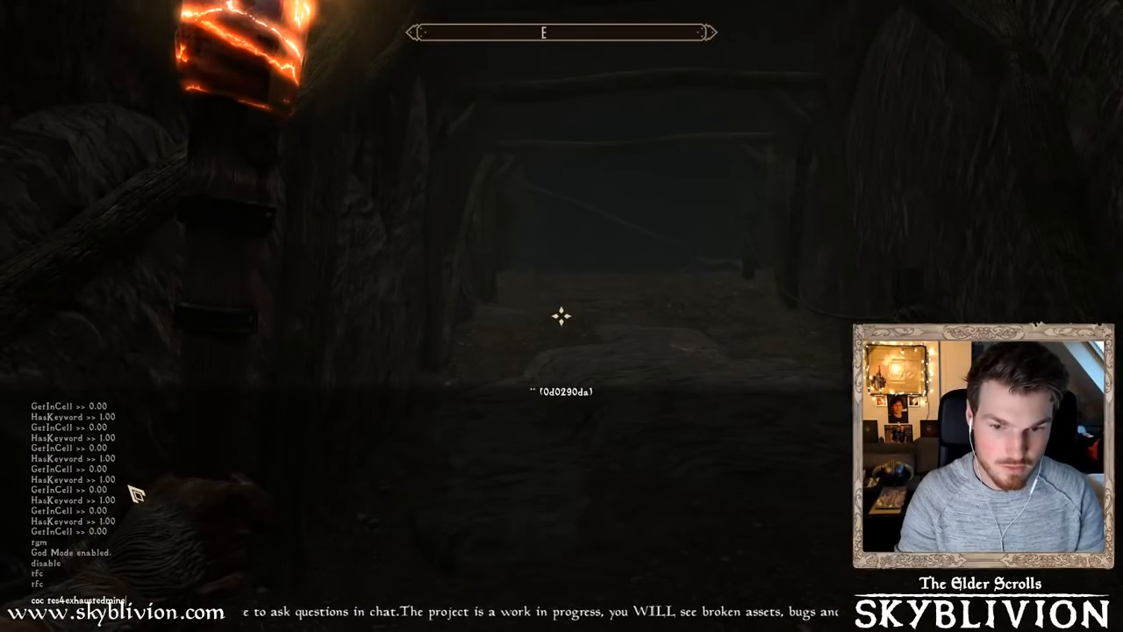
key("Return")
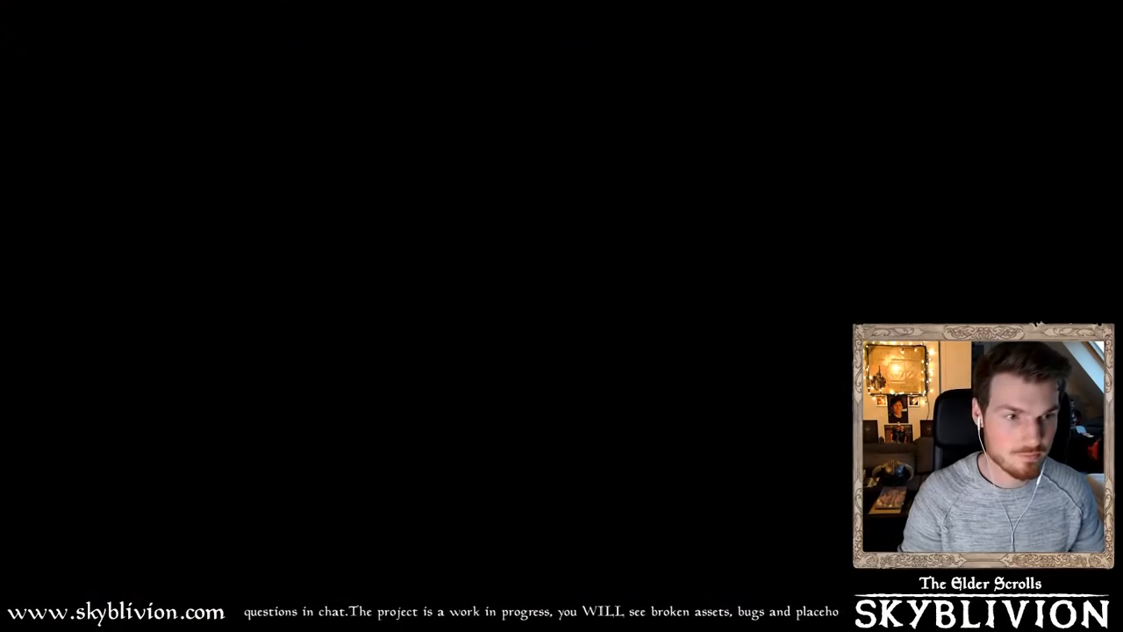
key("grave")
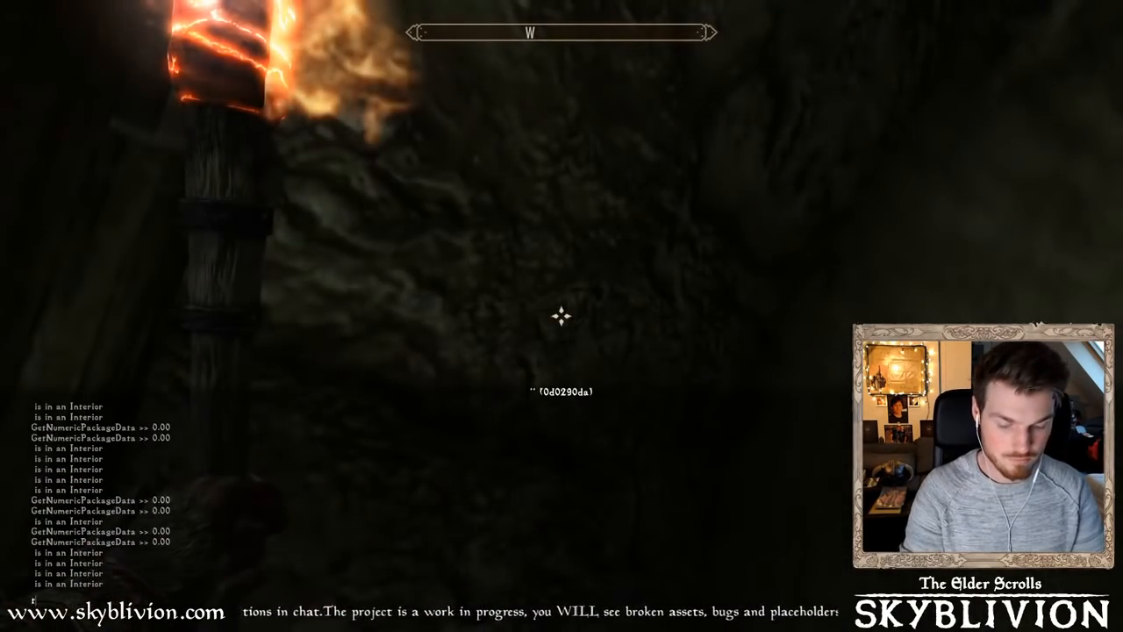
key("grave")
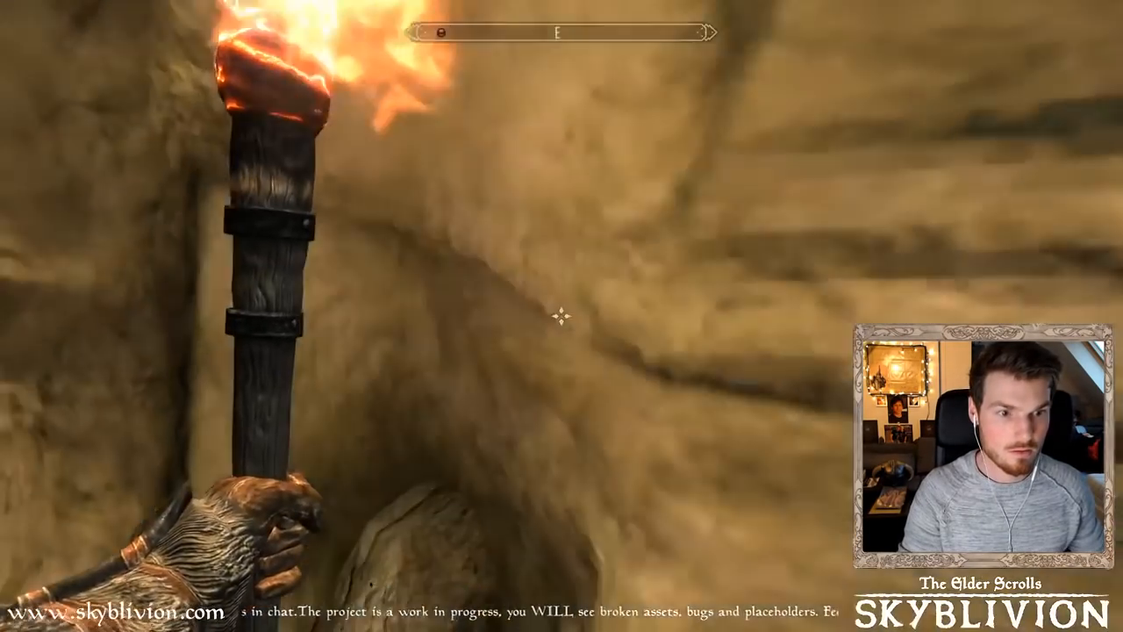
key("grave")
key("grave")
key("grave")
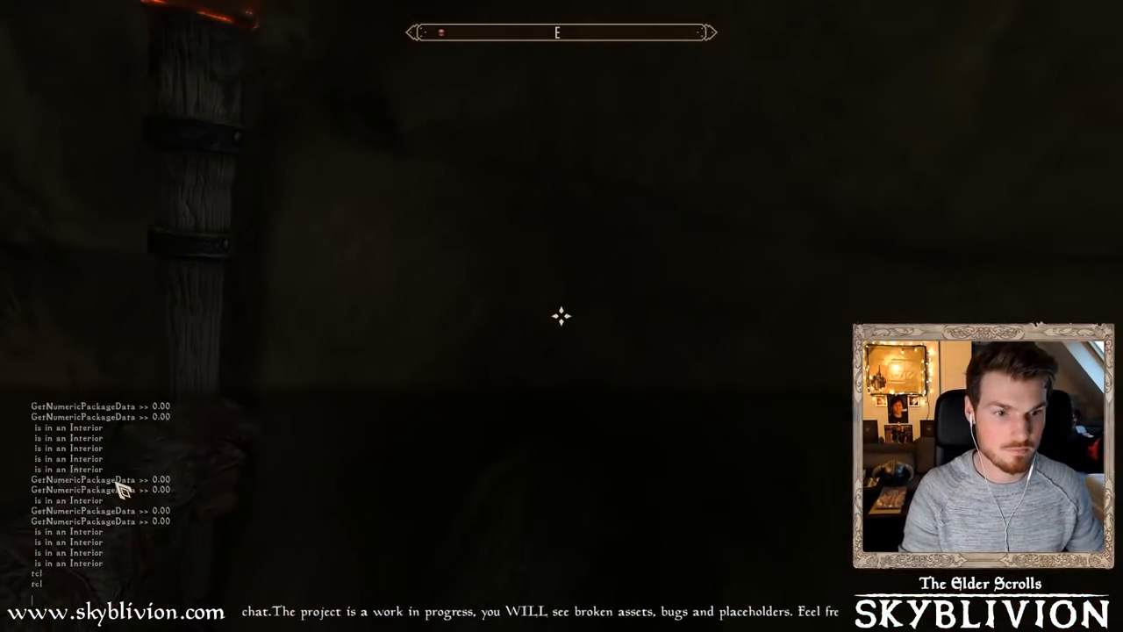
key("grave")
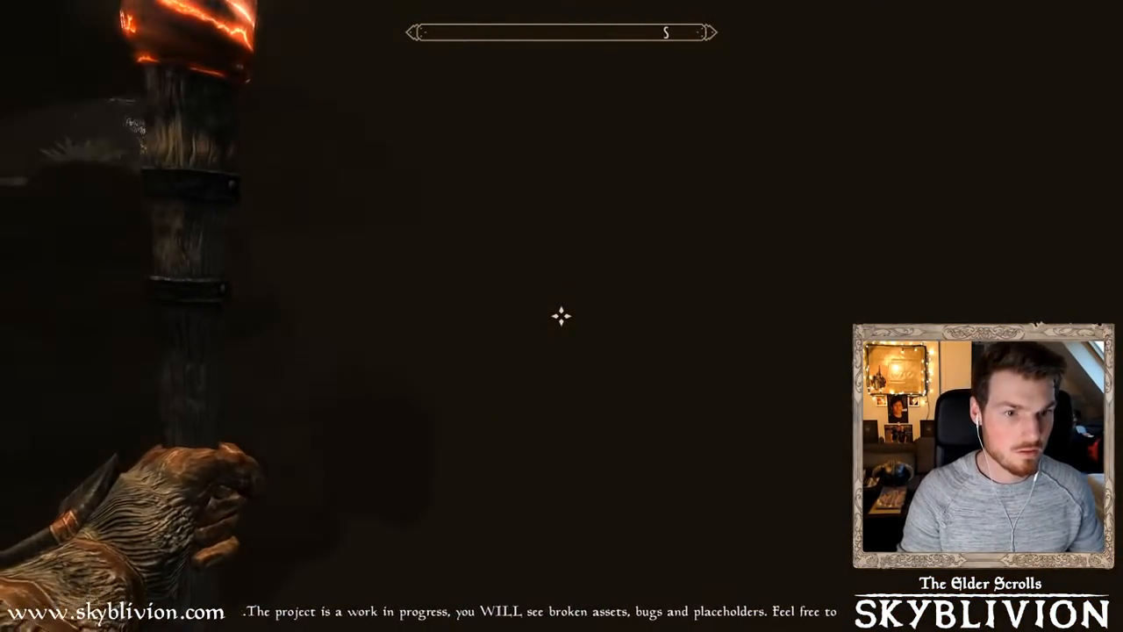
Move through the dark void outside the cave walls to the fern-lined rail tunnel entrance and toggle collision again
key("w")
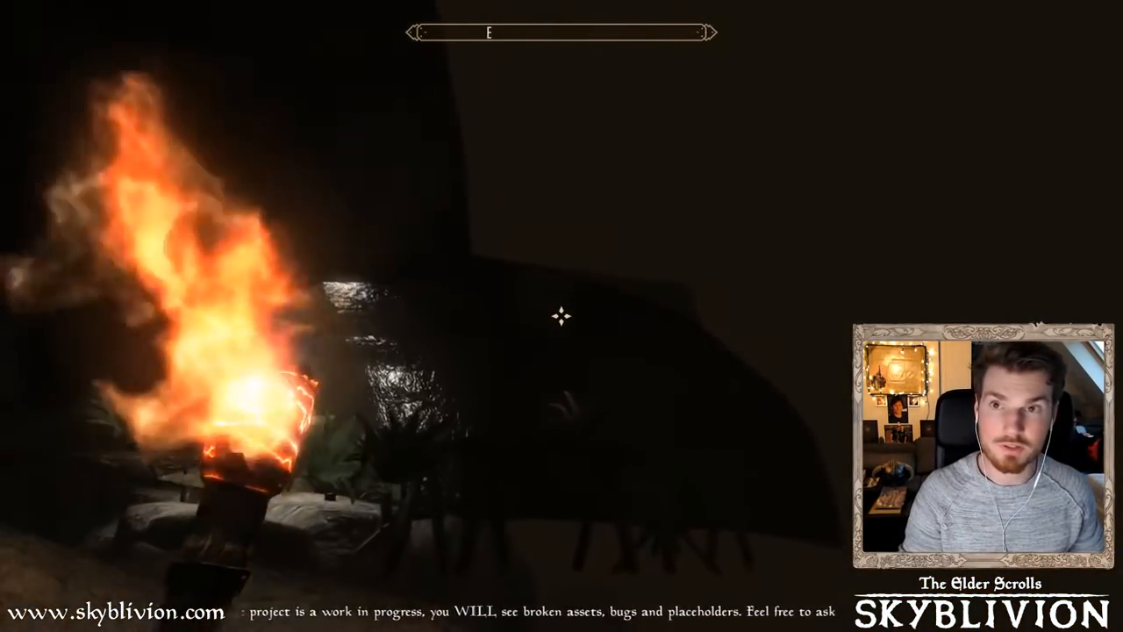
key("w")
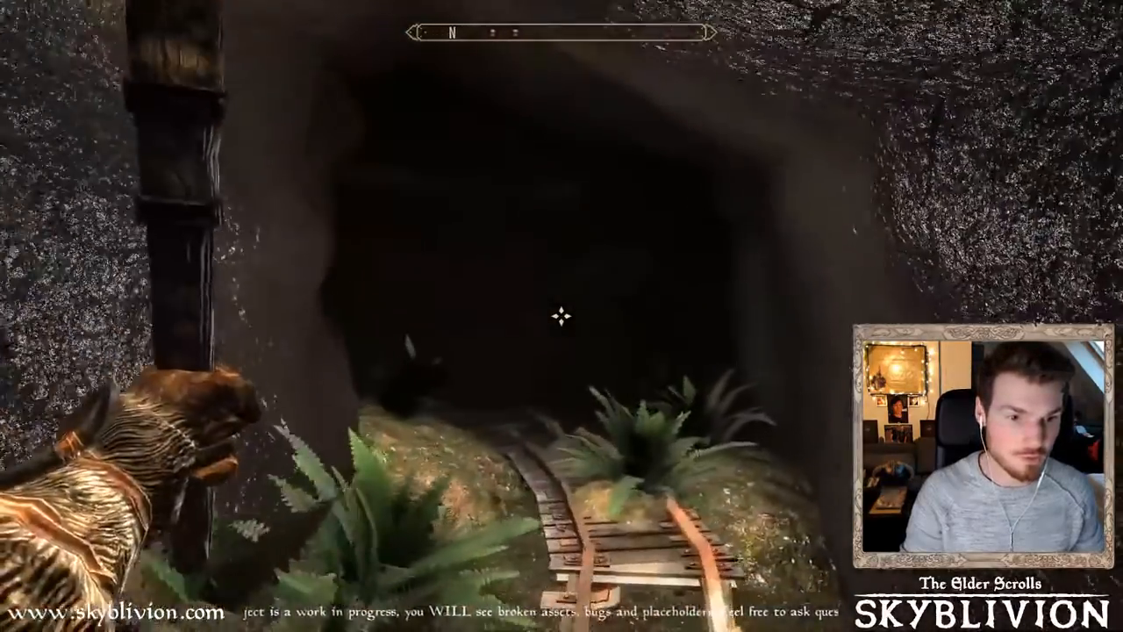
key("grave")
key("grave")
Follow the broken rail track into the timbered tunnel and inspect its rails, supports and hanging roots by torchlight
key("w")
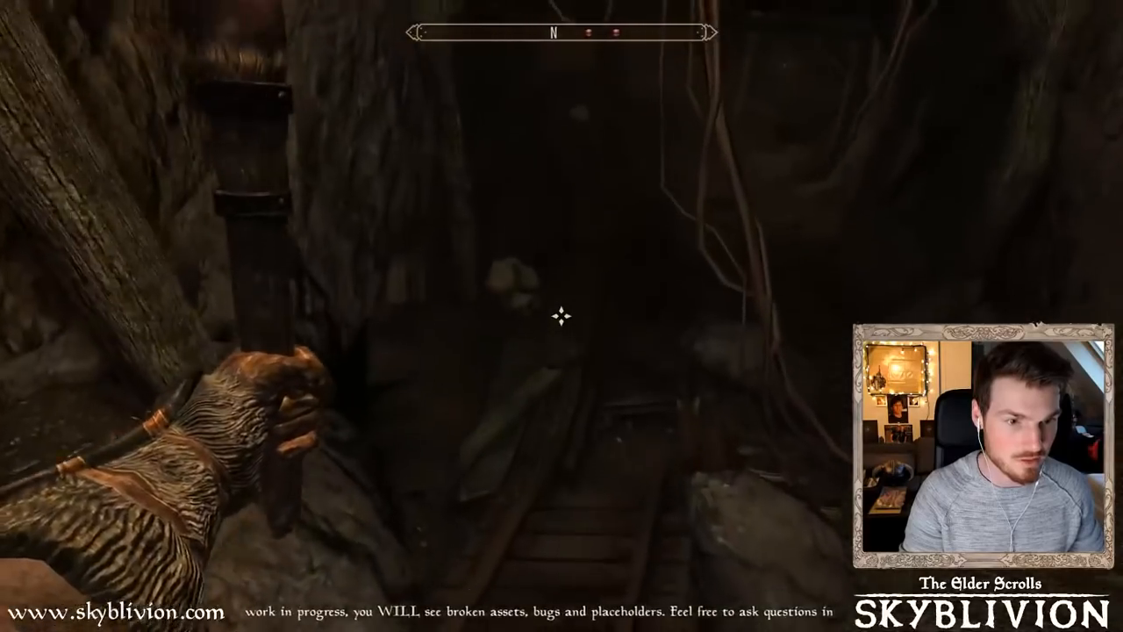
key("w")
key("w")
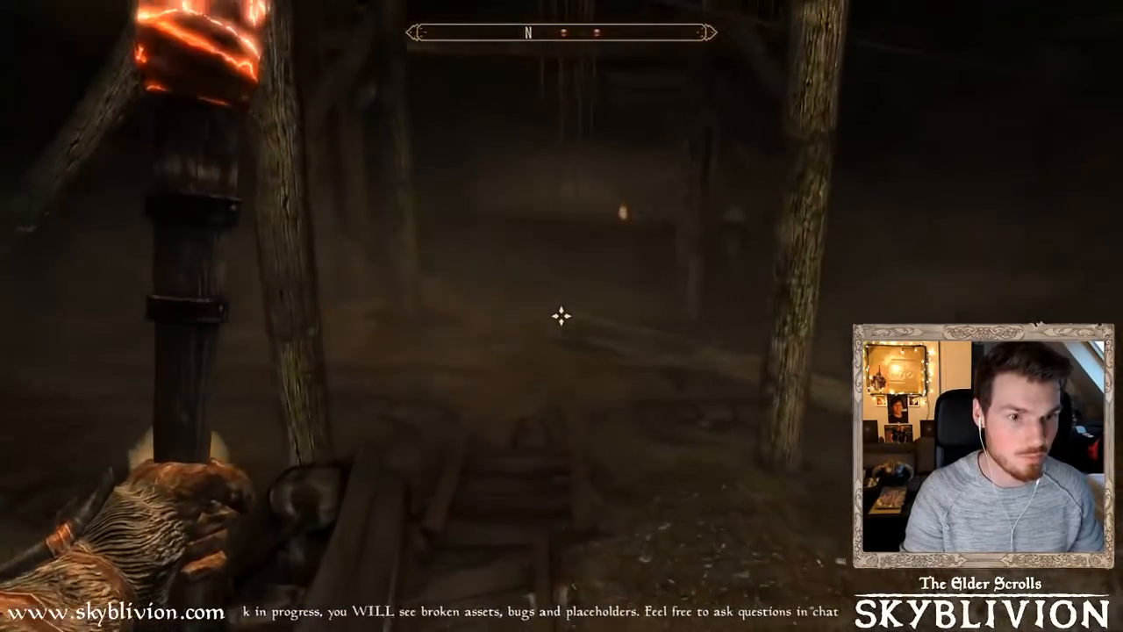
key("w")
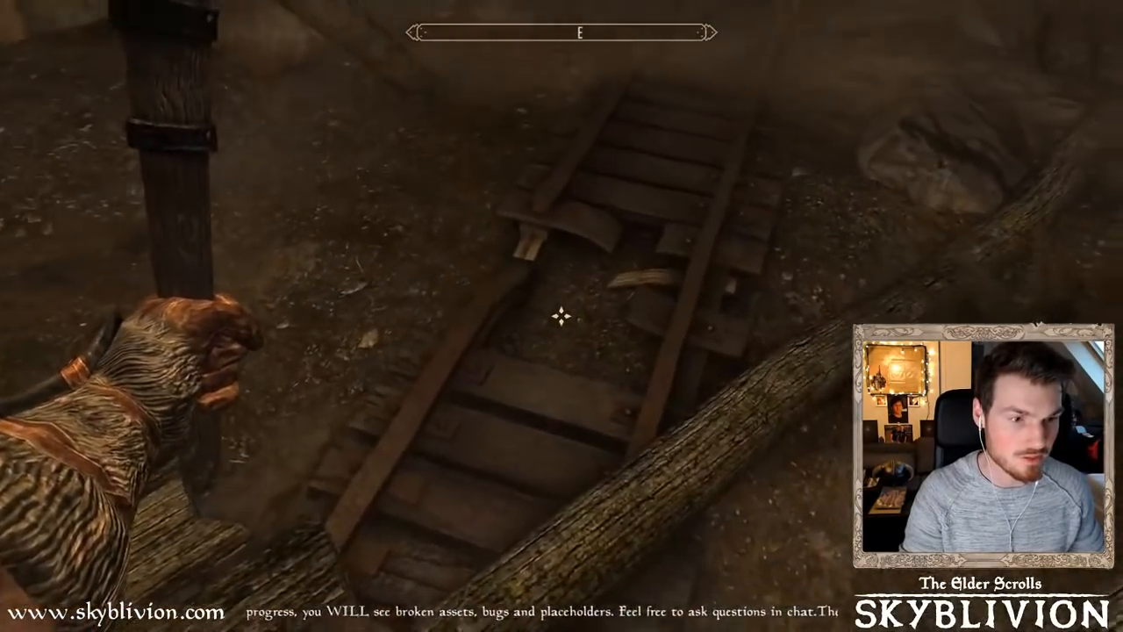
key("w")
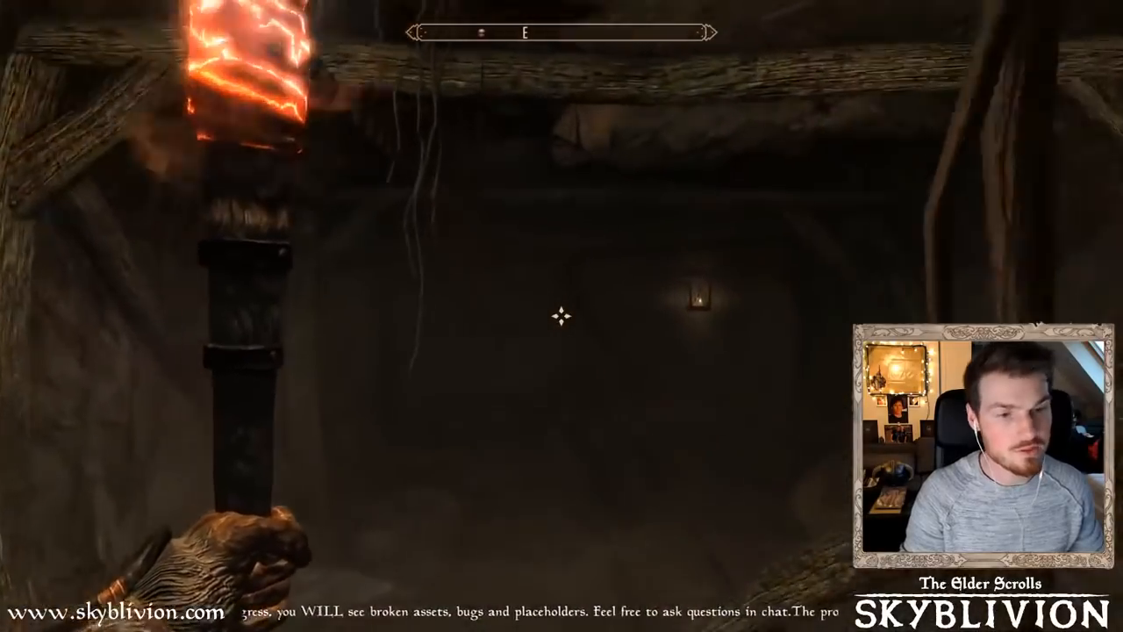
key("w")
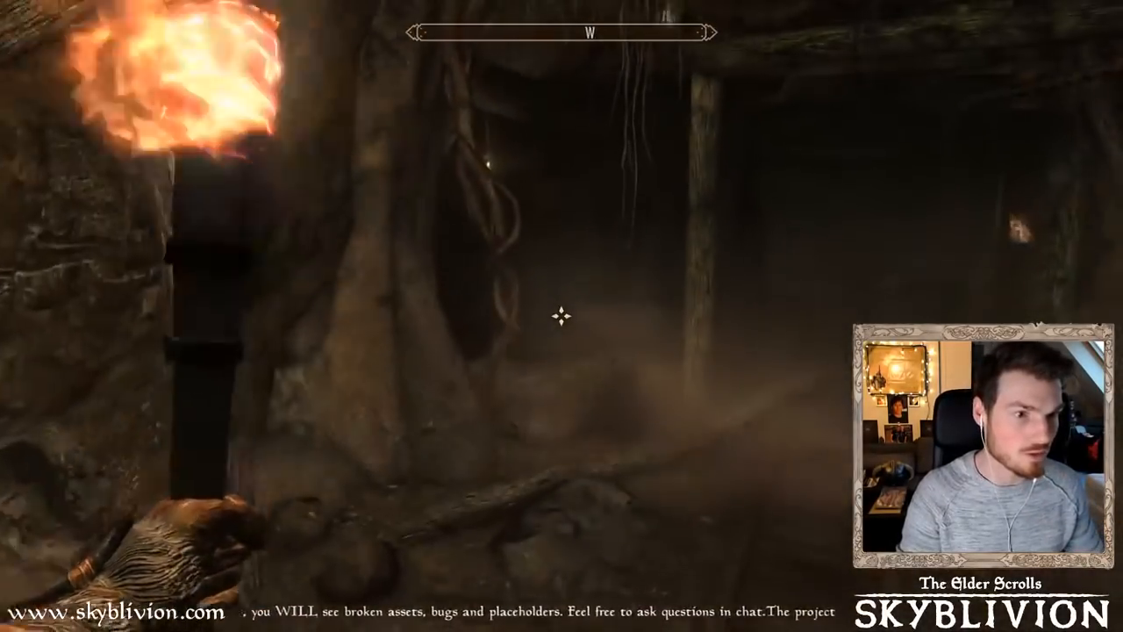
Walk through the root-hung side passages to the candle lantern and check the roped log and mine cart beyond it
key("w")
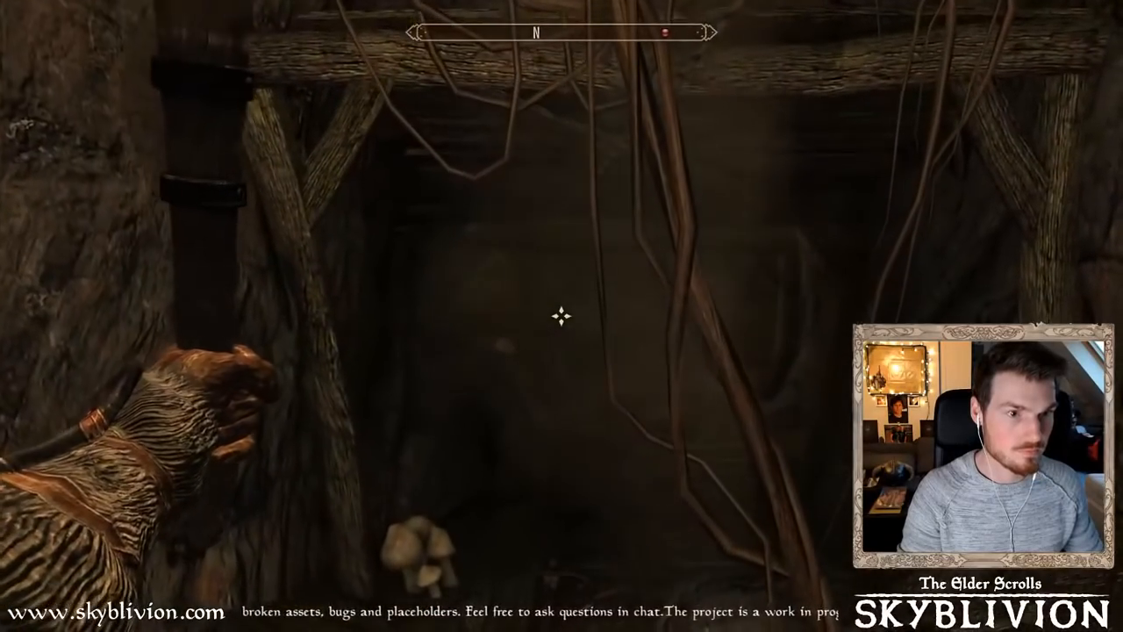
key("w")
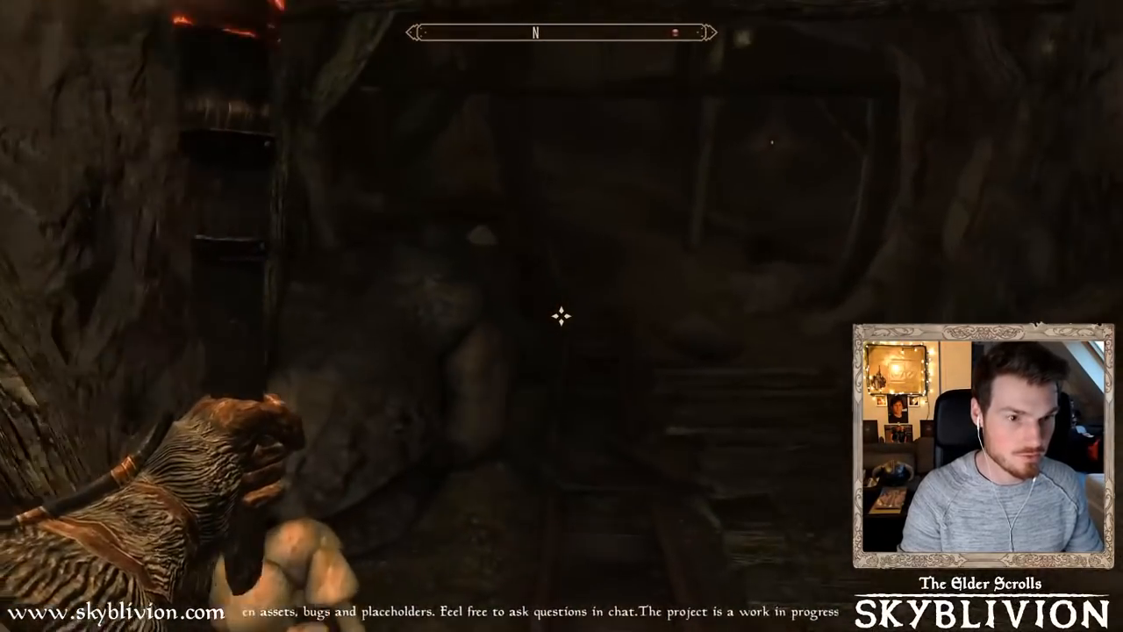
key("w")
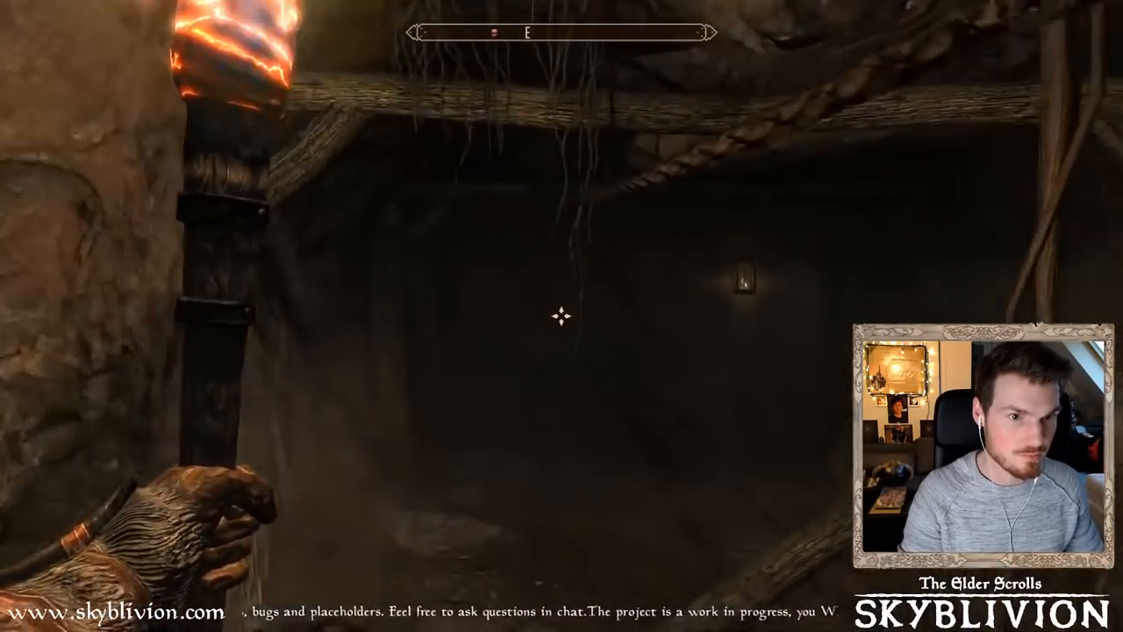
key("w")
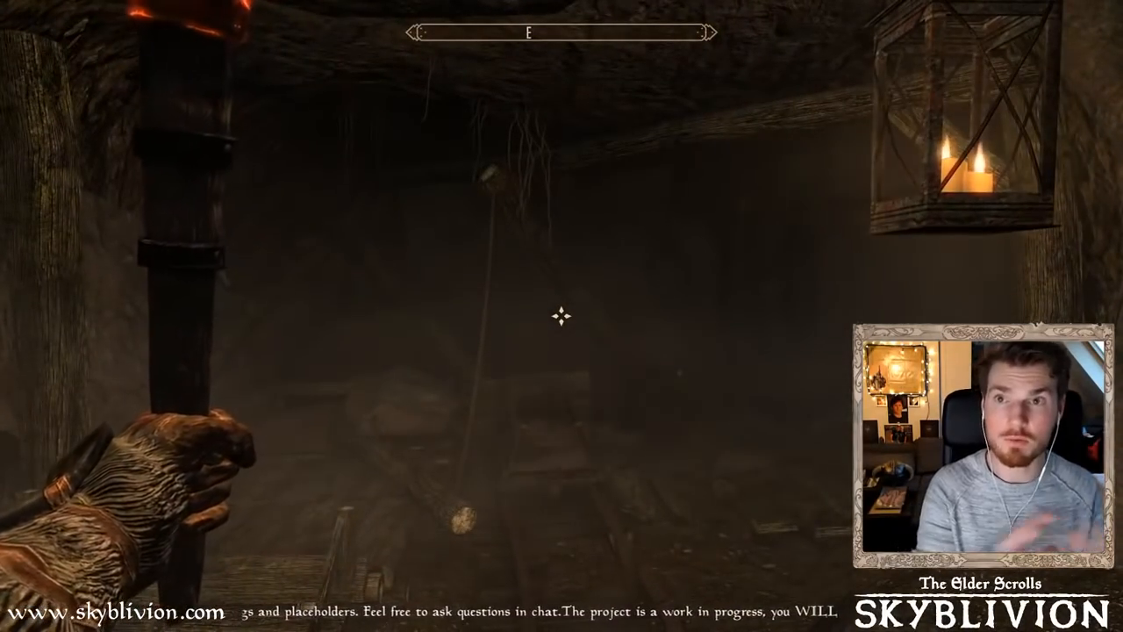
key("w")
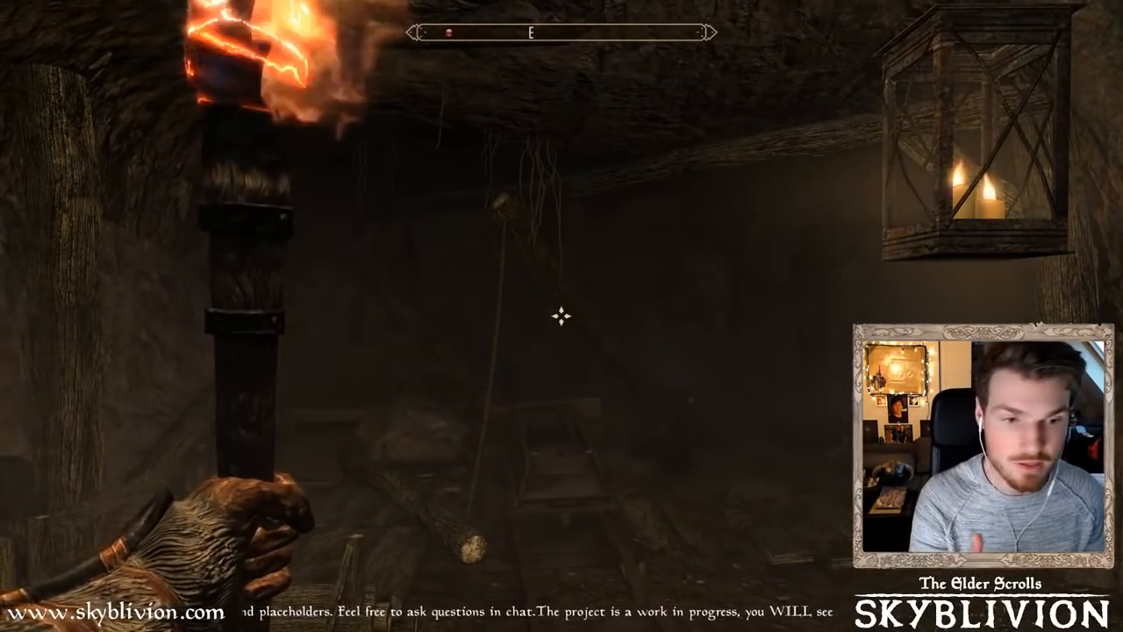
key("w")
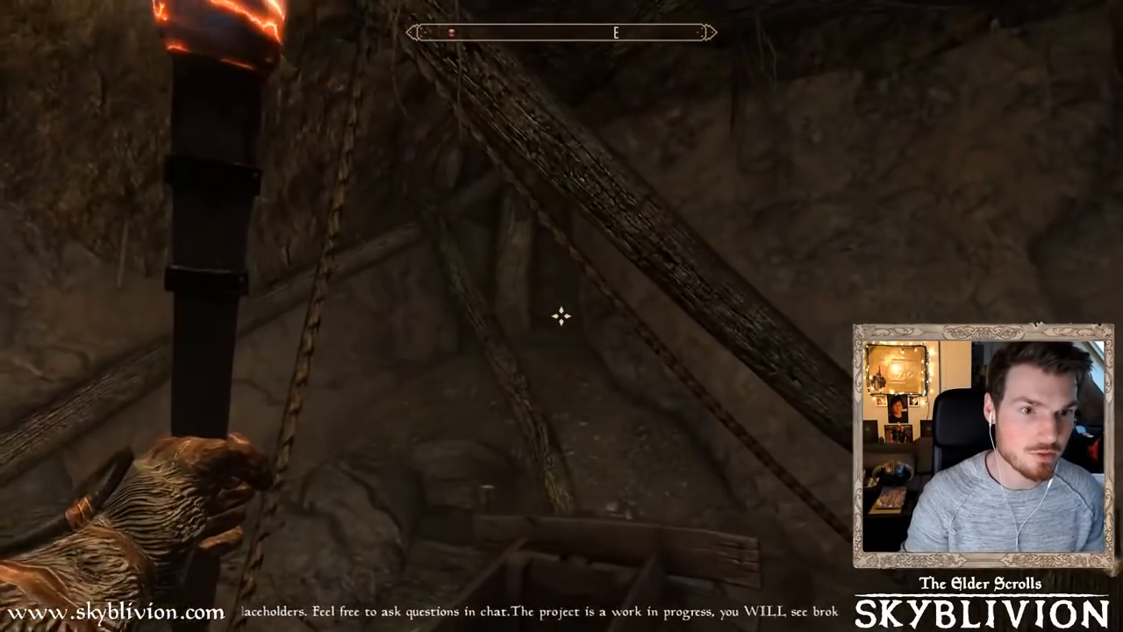
Examine the miner's corner with its empty crate, broken chair, ledger desk, shelf ladder and hanging cage
key("w")
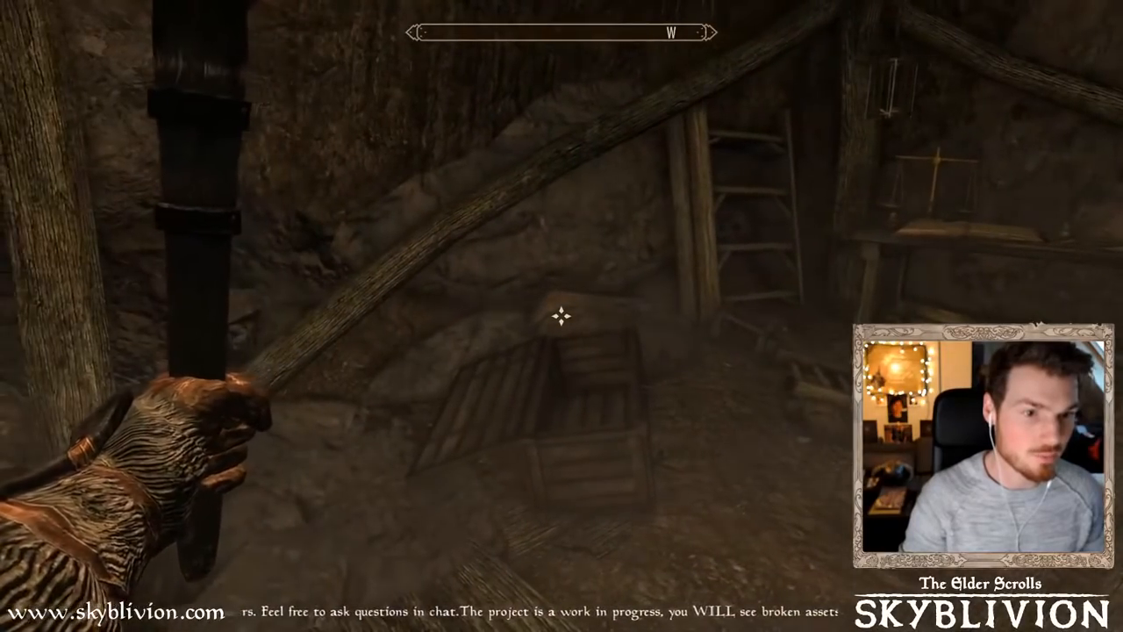
key("w")
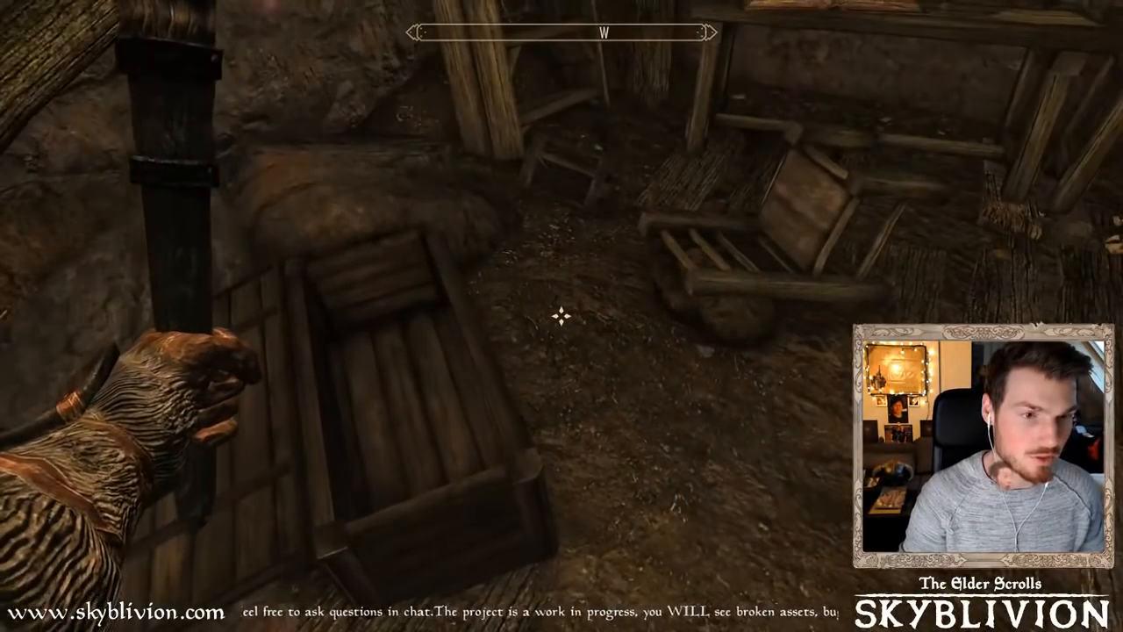
key("w")
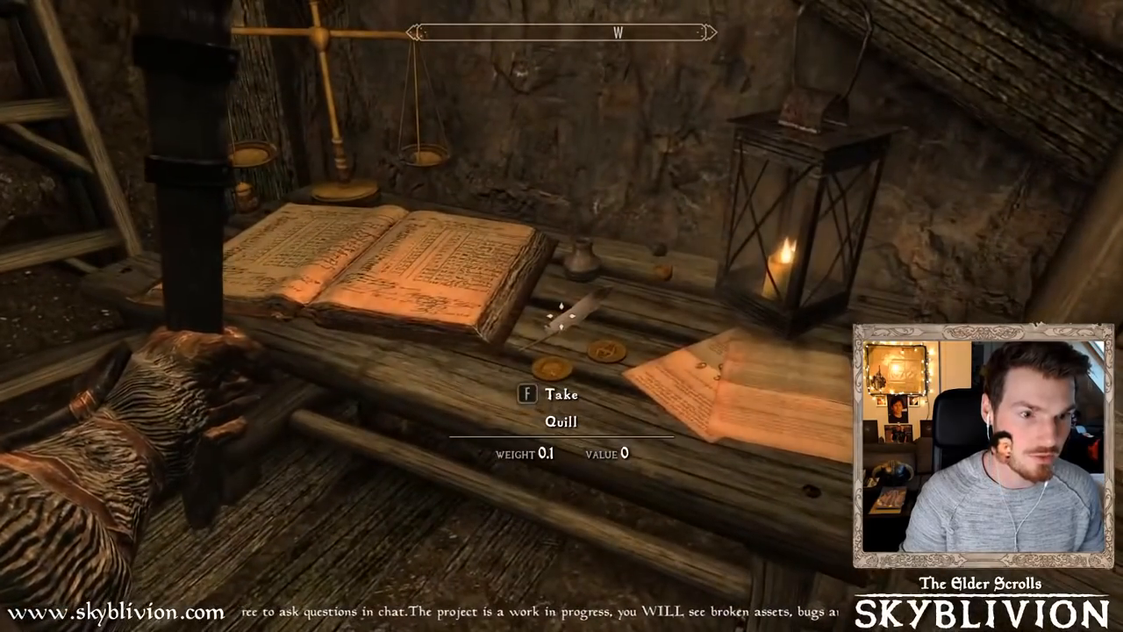
key("f")
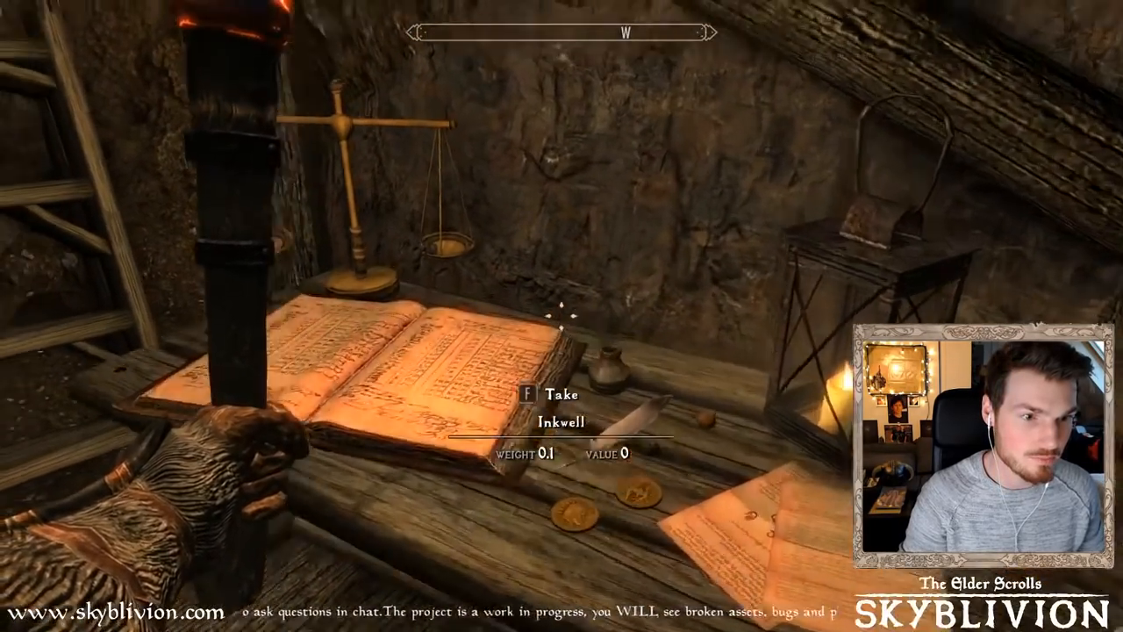
key("s")
key("a")
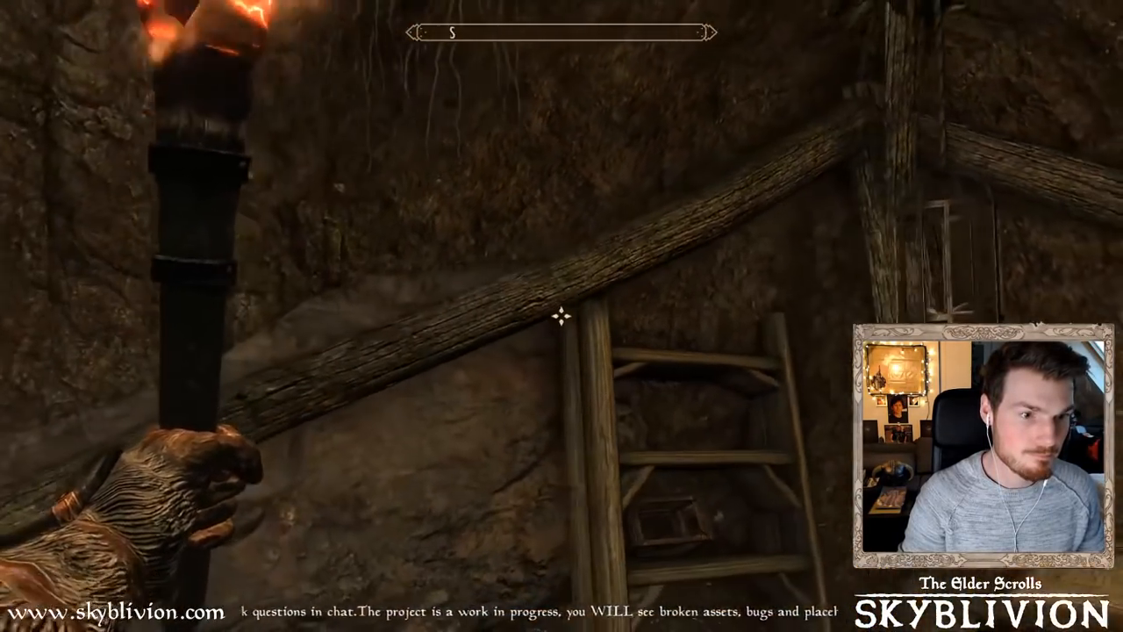
key("d")
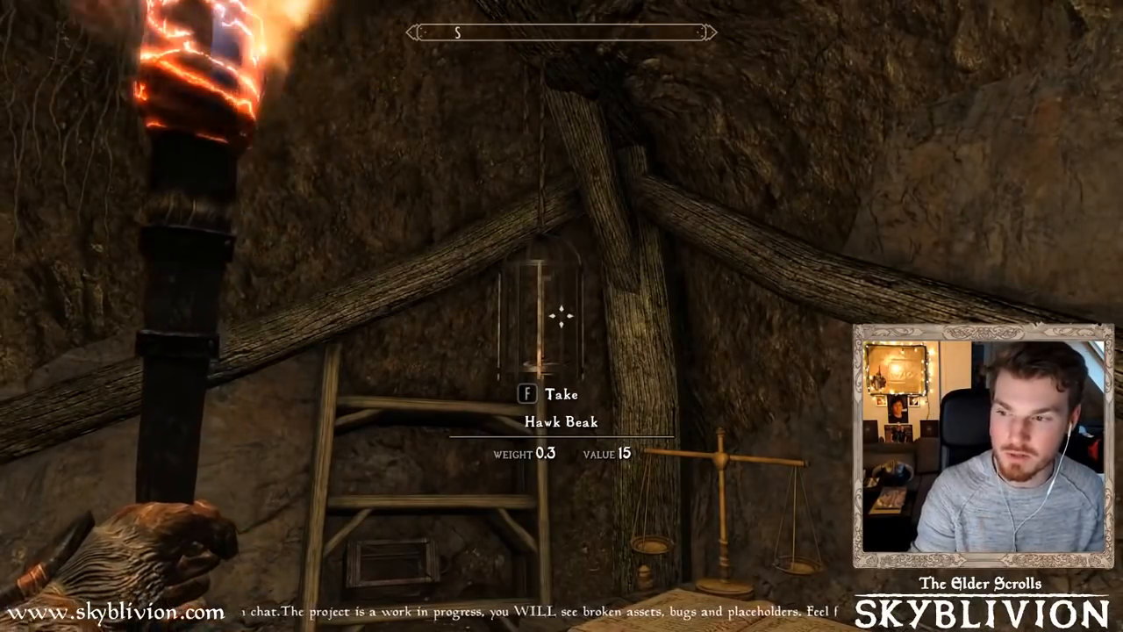
Check the overturned chair and open crate beside the desk and enter a console command there
key("w")
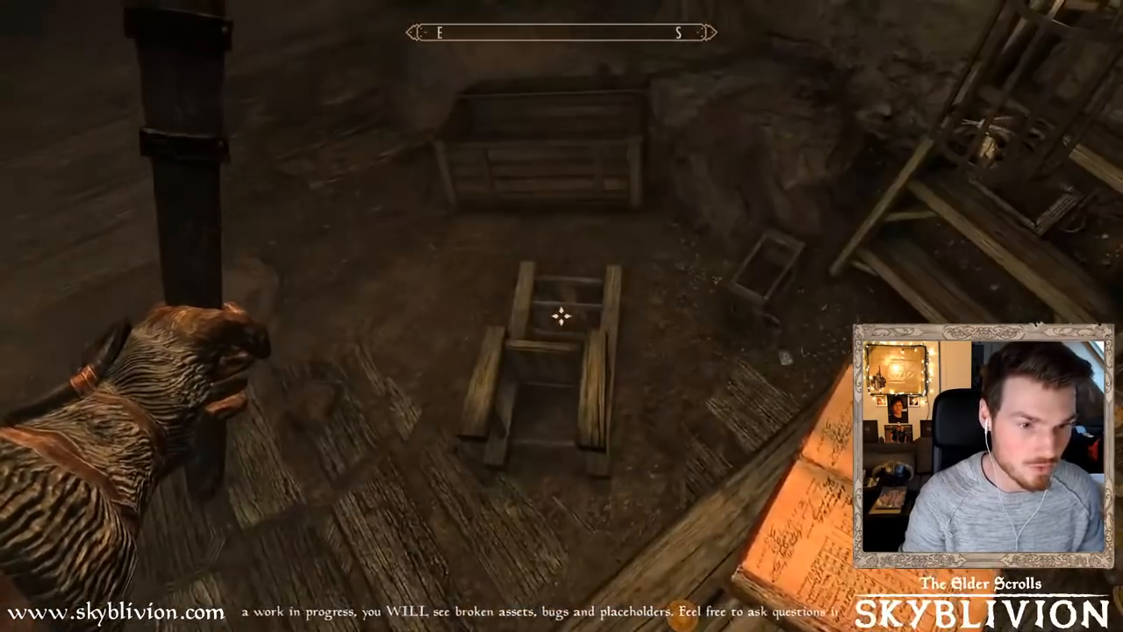
key("grave")
key("grave")
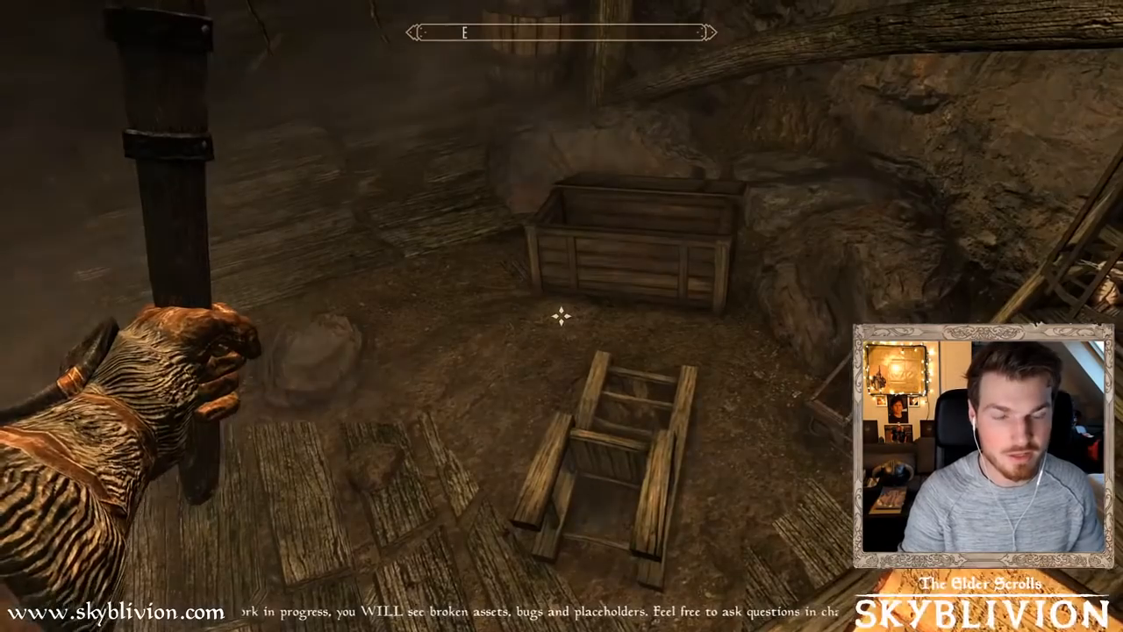
key("grave")
key("Return")
key("grave")
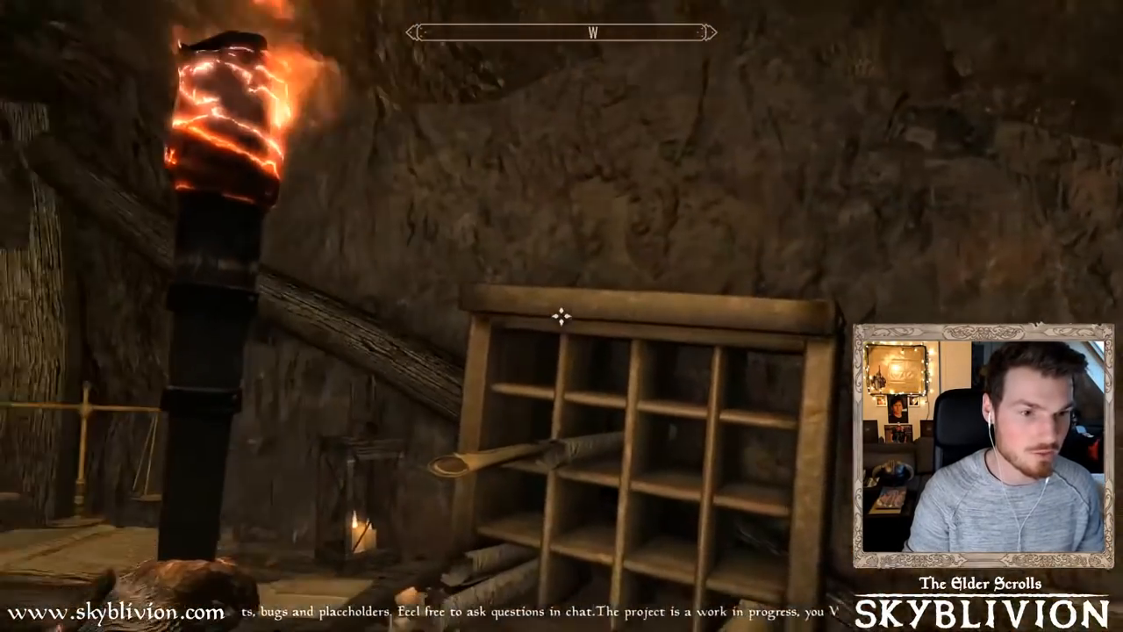
Ready the Starlight scroll from the inventory's scrolls and cast it to light the miner's corner
key("Tab")
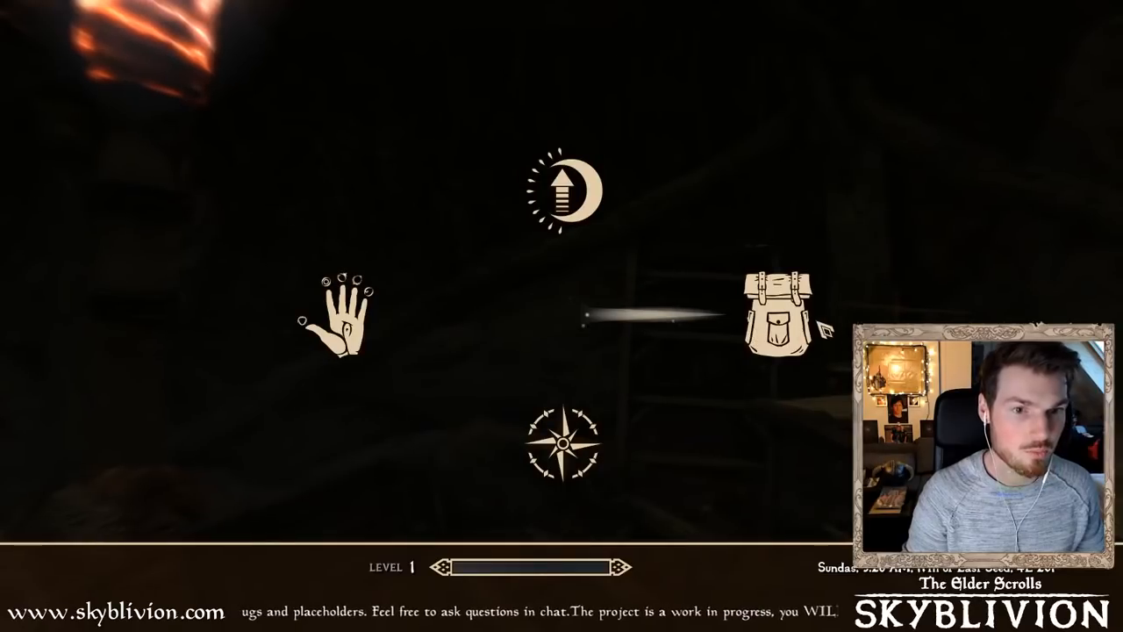
left_click(807, 323)
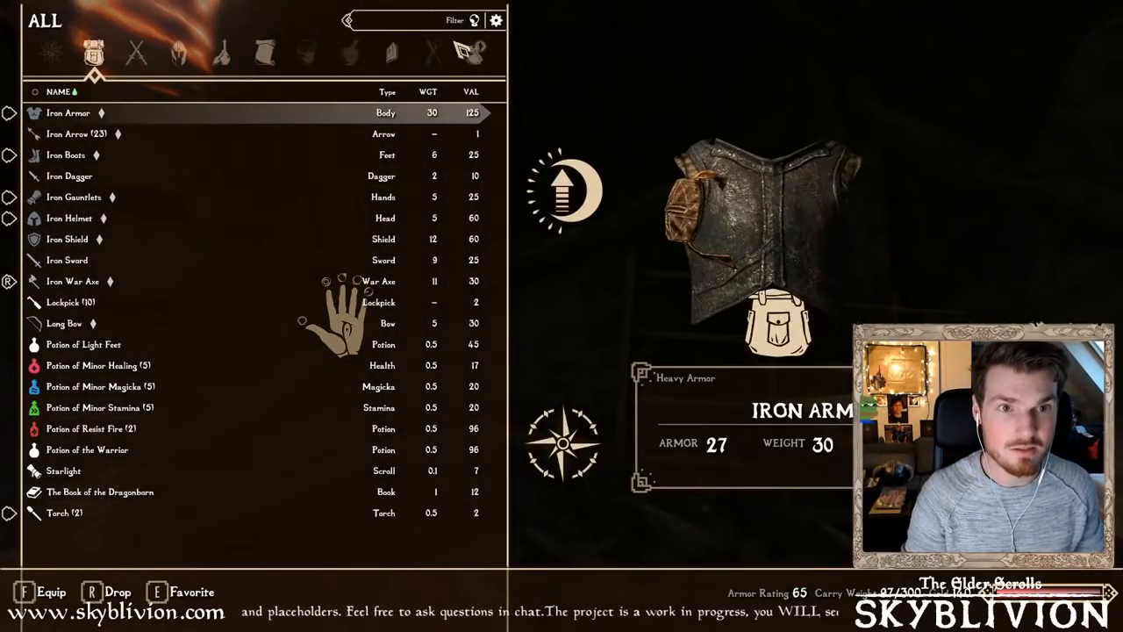
left_click(265, 52)
key("Tab")
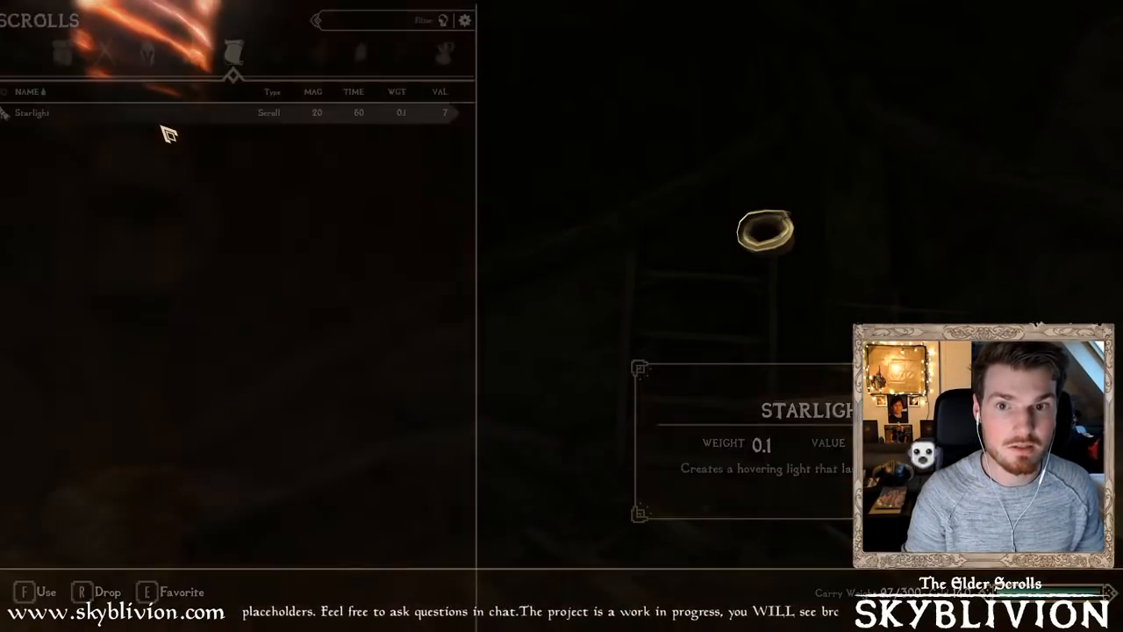
right_click(561, 315)
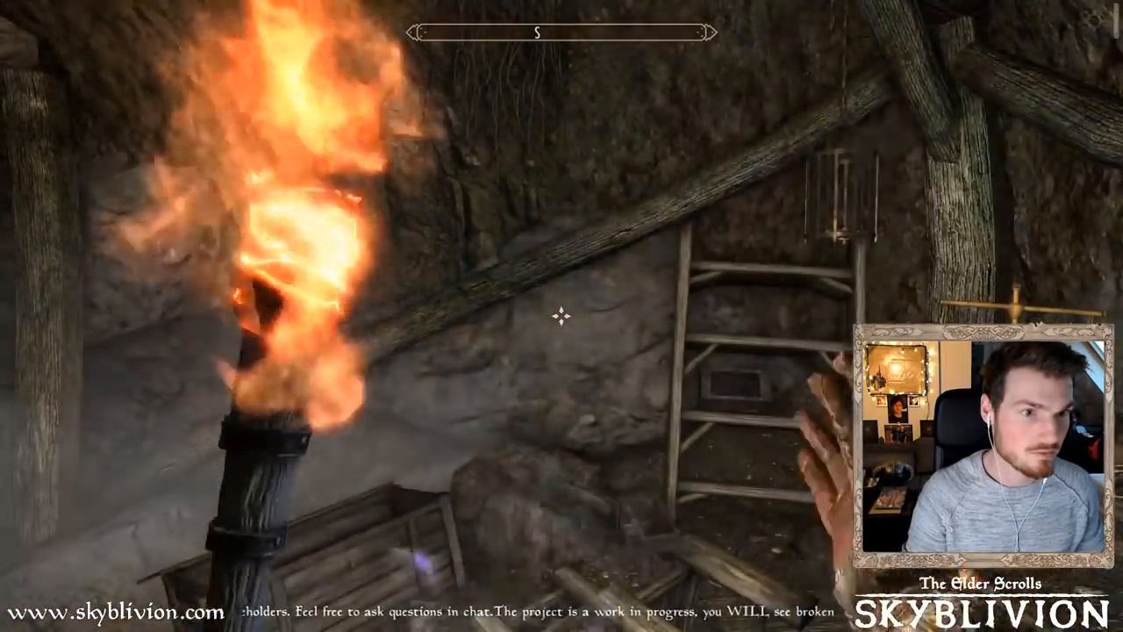
Walk past the plank wall and back to the rail track, checking the dusty tunnels with the Starlight effect active
key("w")
key("w")
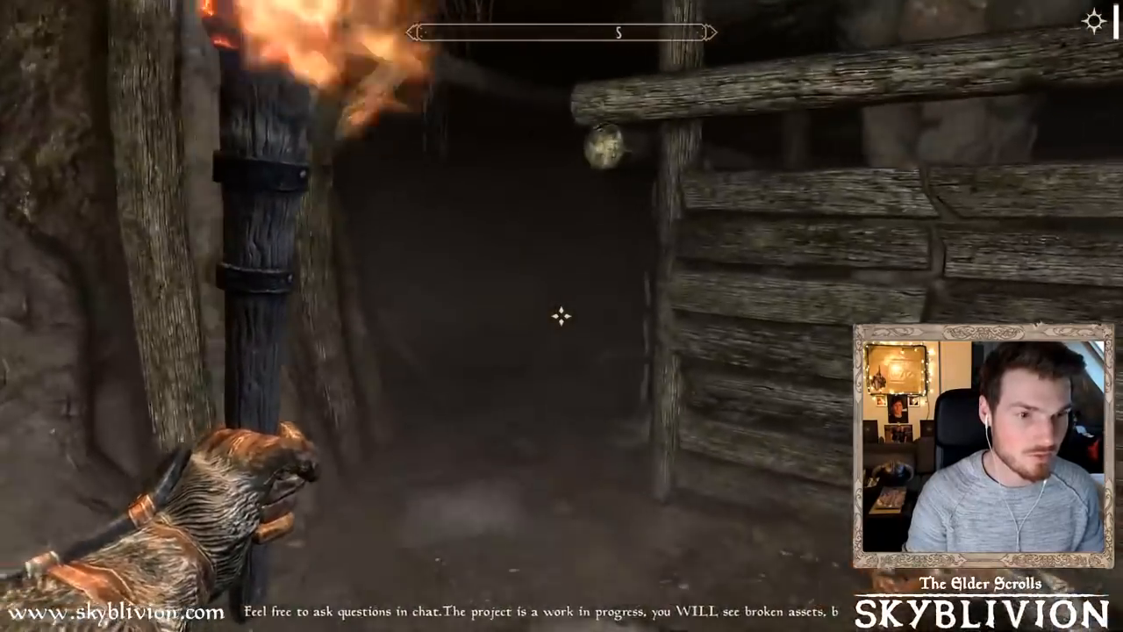
key("w")
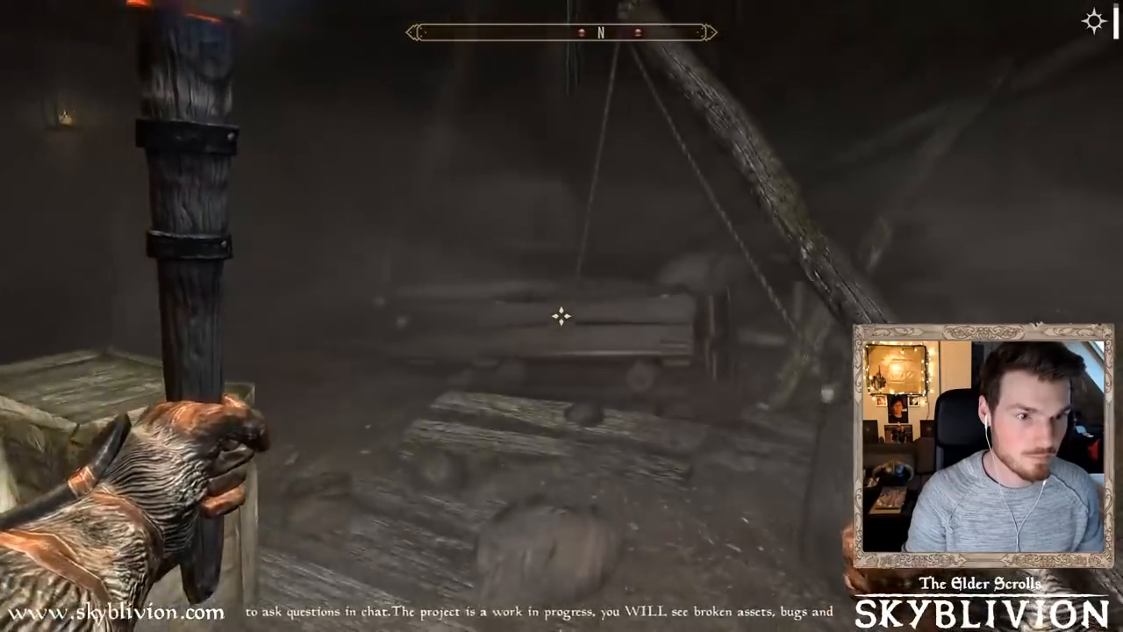
key("w")
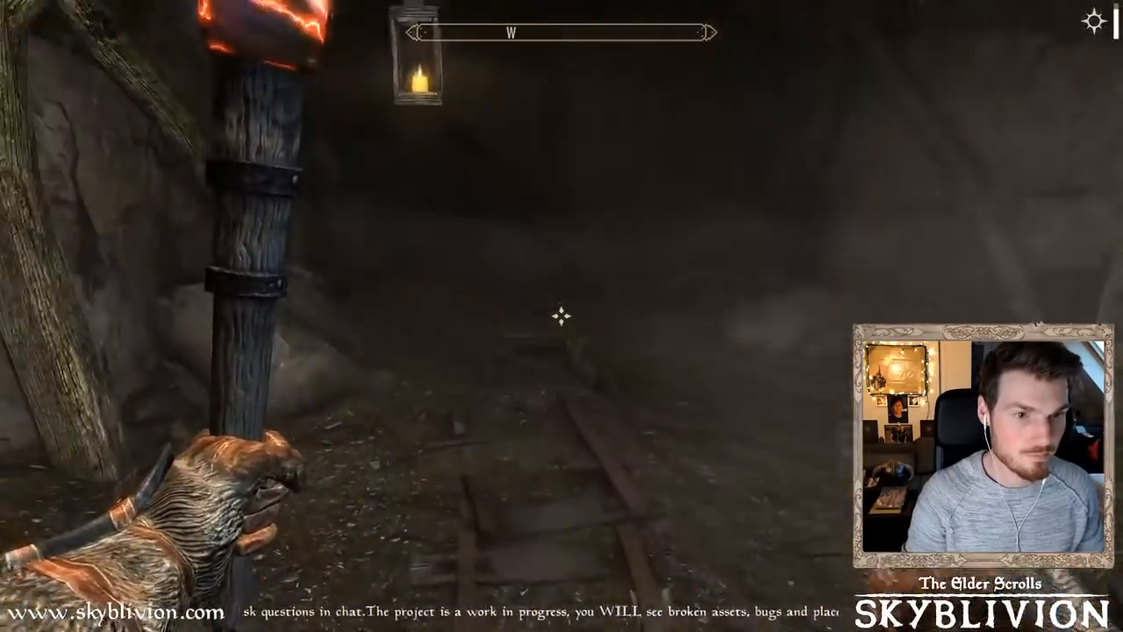
Follow the rail track through the timber-framed tunnels to the large wooden wheel, checking the dust and lantern lighting along the way
key("w")
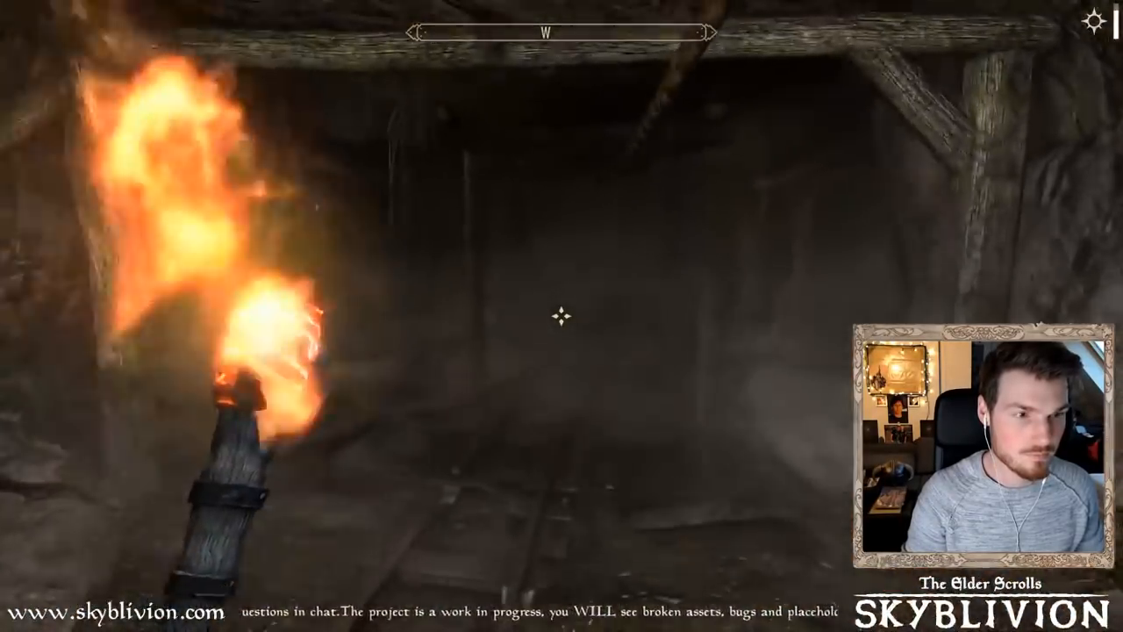
key("w")
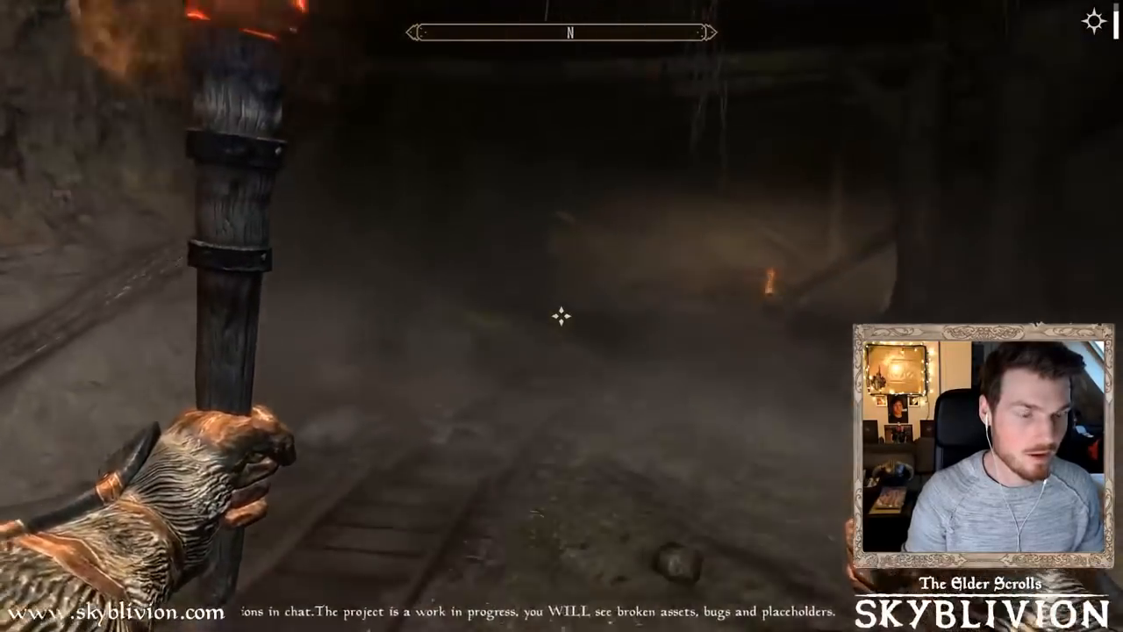
key("w")
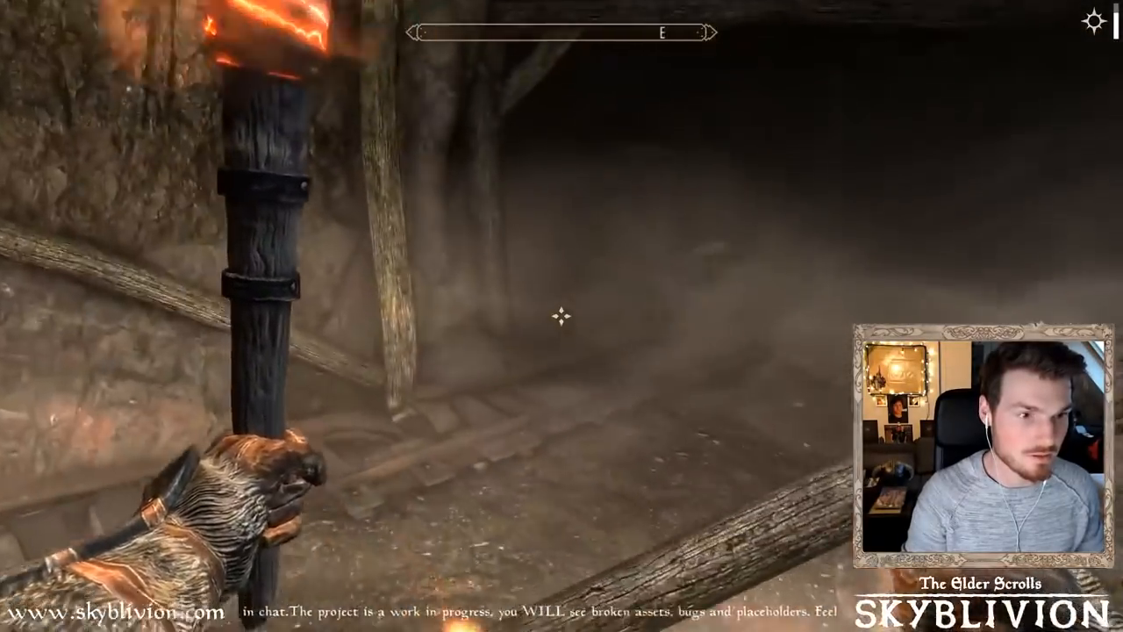
key("w")
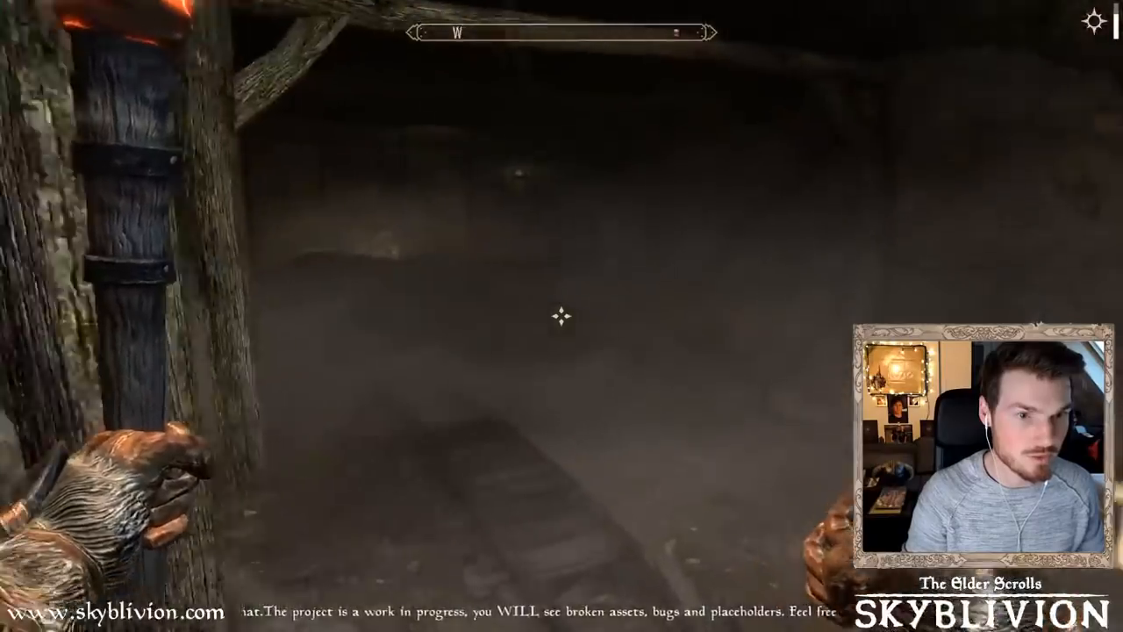
key("w")
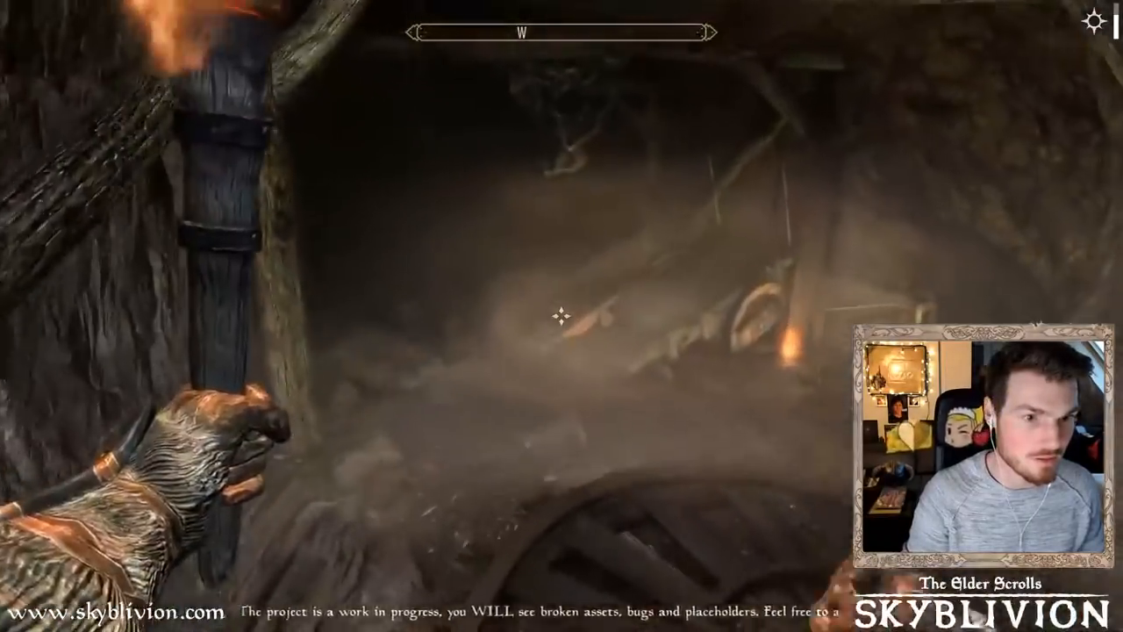
key("w")
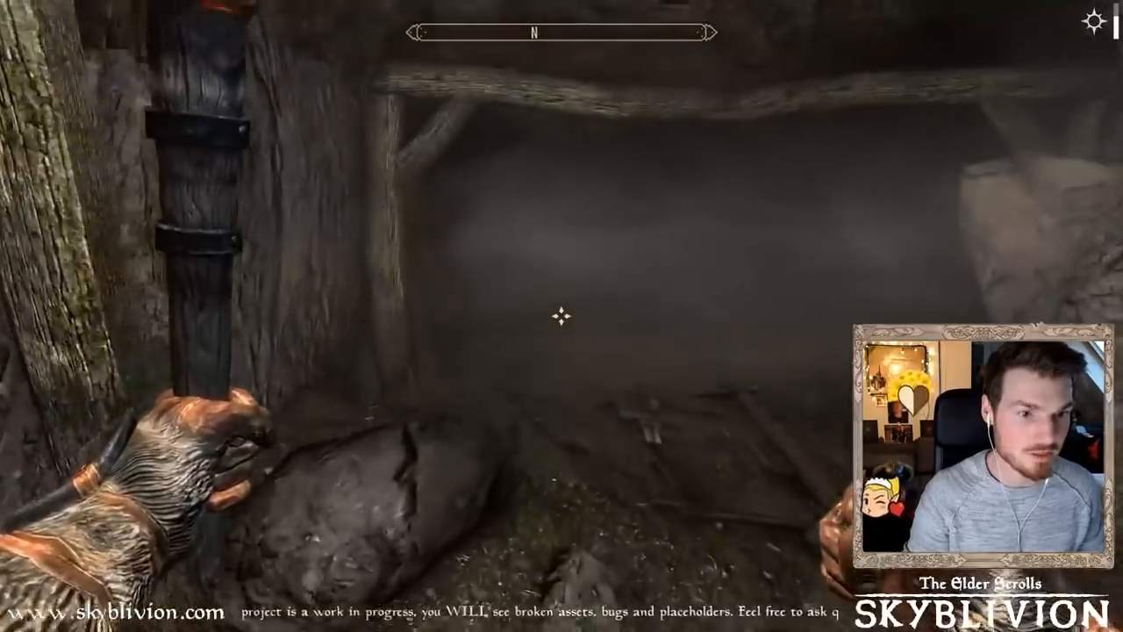
Walk north past the boulder and broken rails and approach the goblin under the hanging roots to check how it shows in the fog
key("w")
key("w")
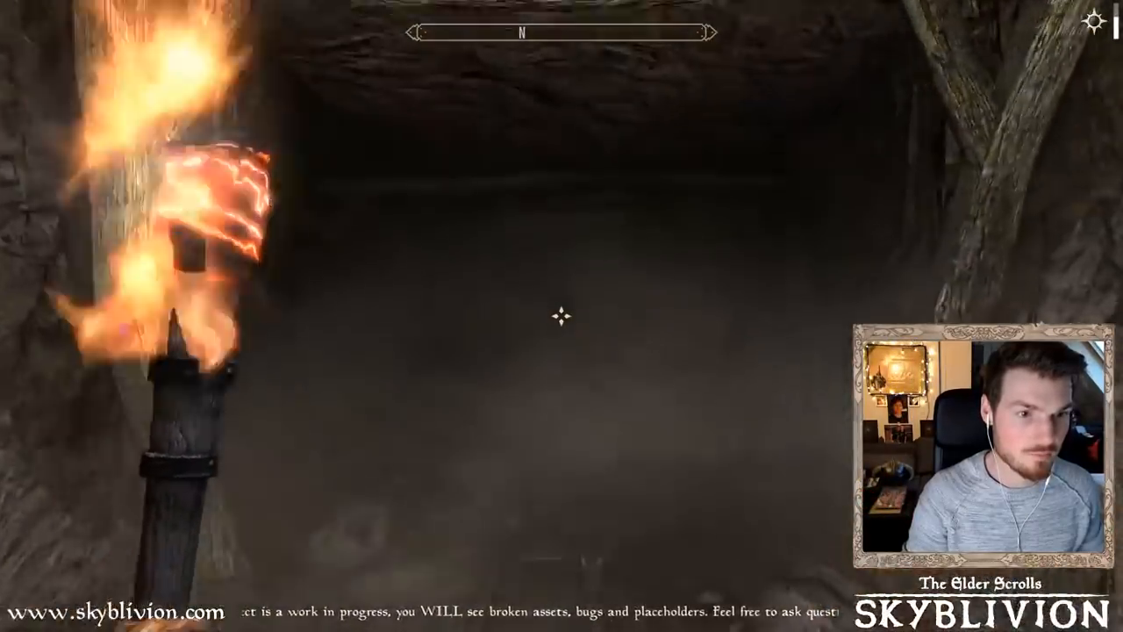
key("w")
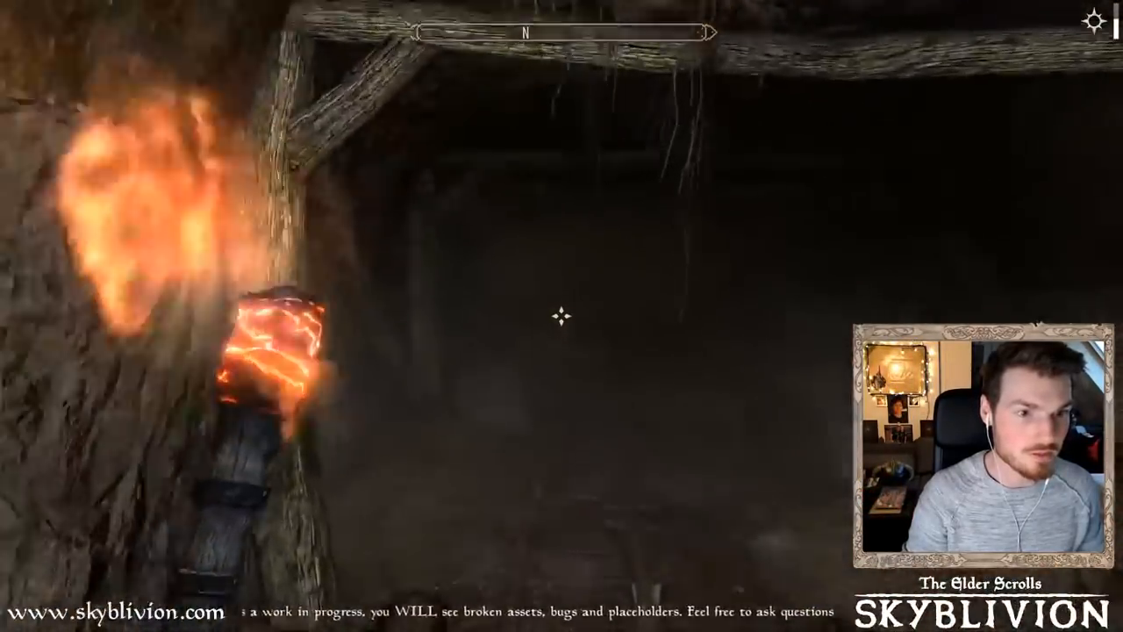
key("w")
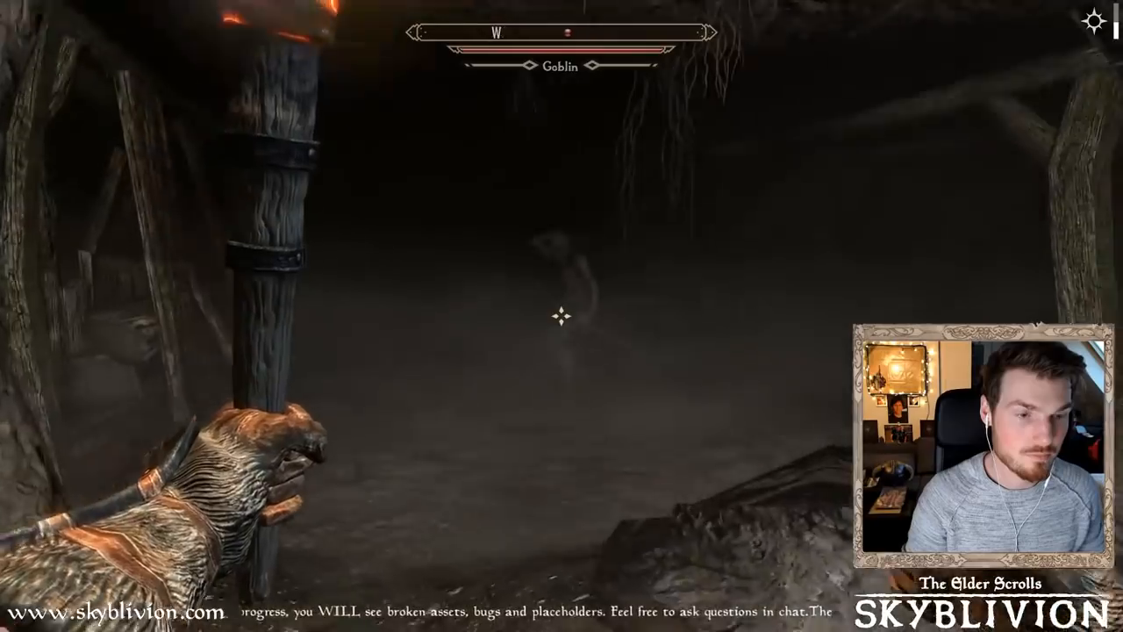
key("w")
key("w")
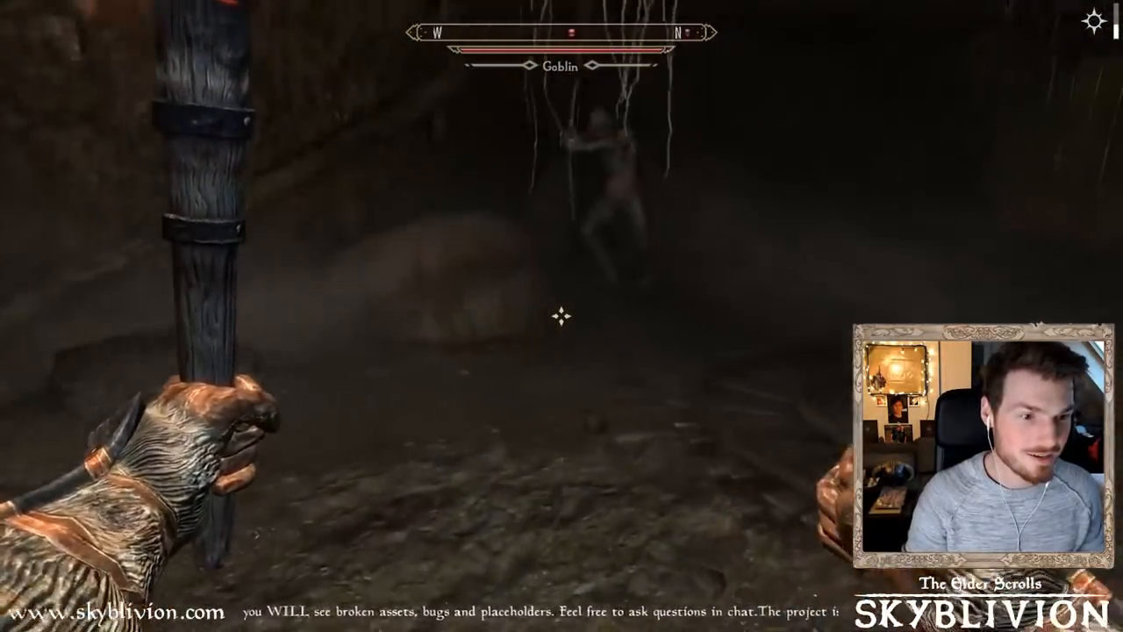
key("w")
key("w")
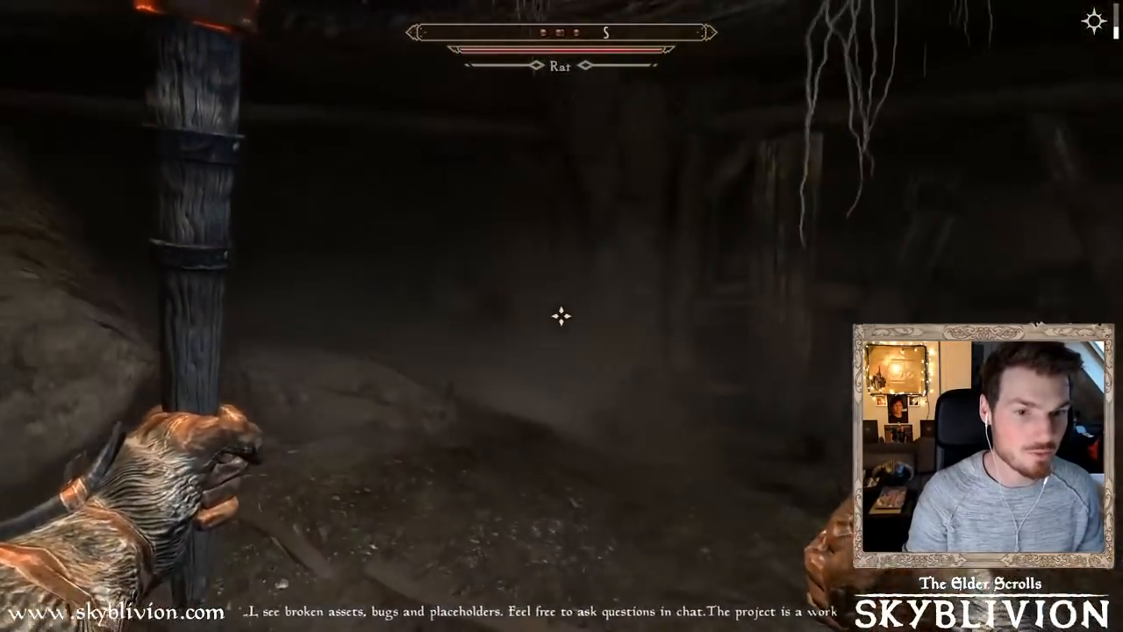
Inspect the broken rails beside the cracked boulder and follow the track south through the fog to the rocky hollow
key("w")
key("w")
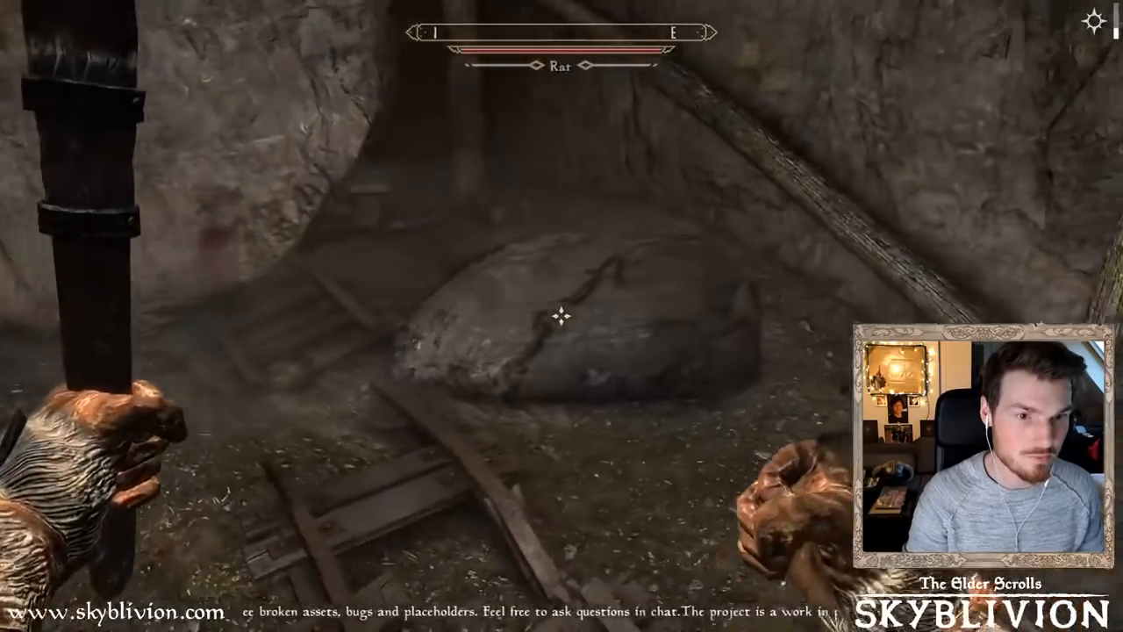
key("w")
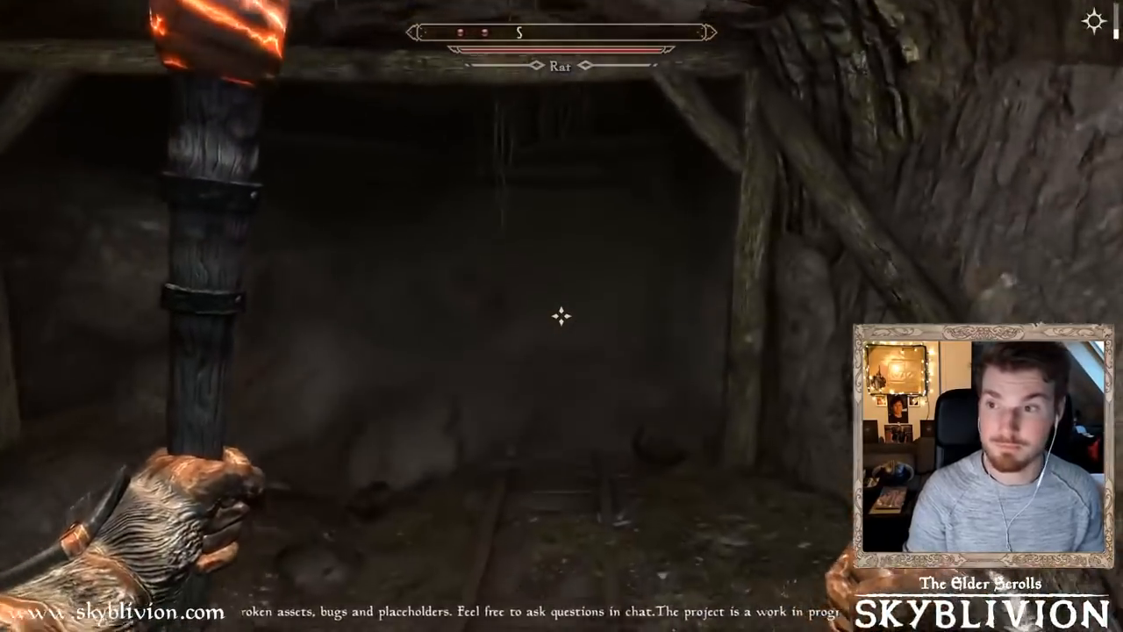
key("w")
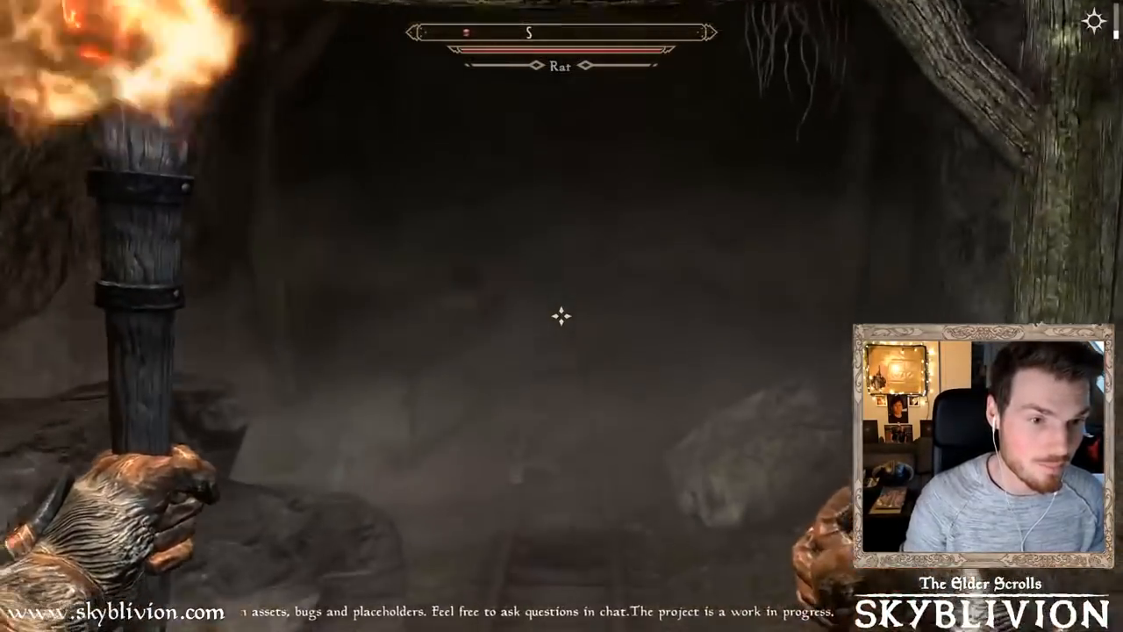
key("w")
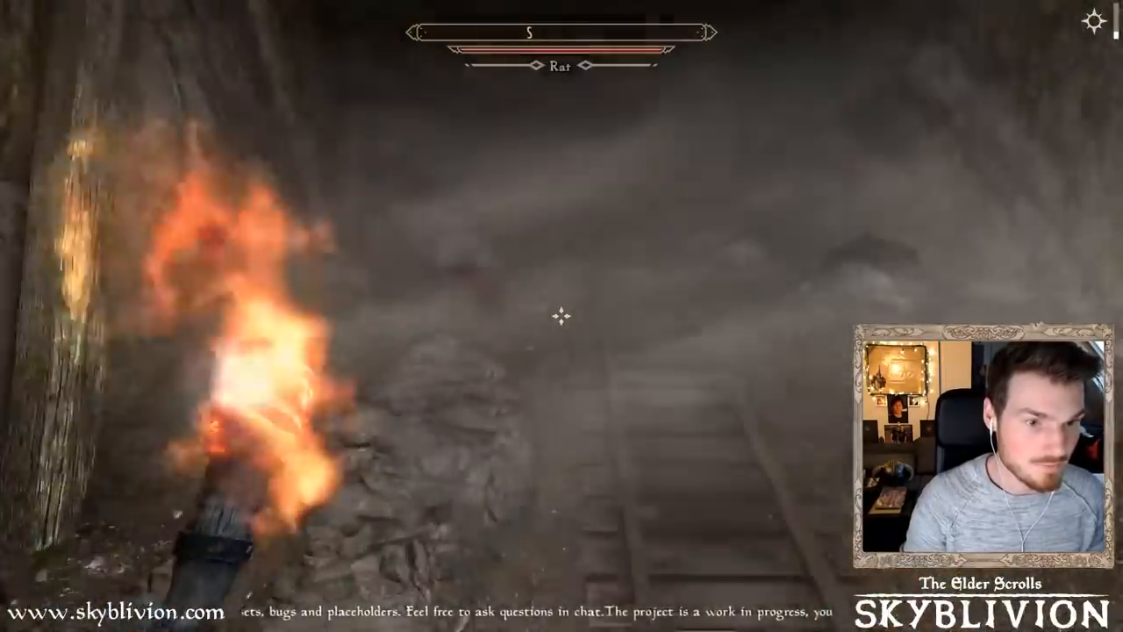
key("w")
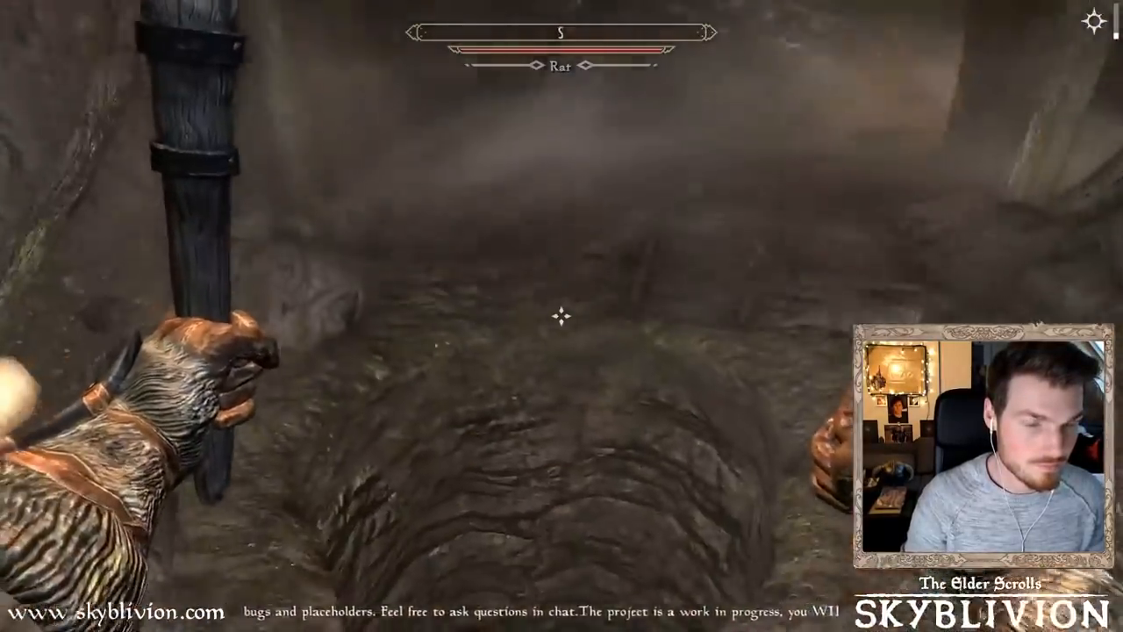
Examine the dark eastern tunnels, the rock mound, the plank wall with its crate and the pickaxe on the ground
key("w")
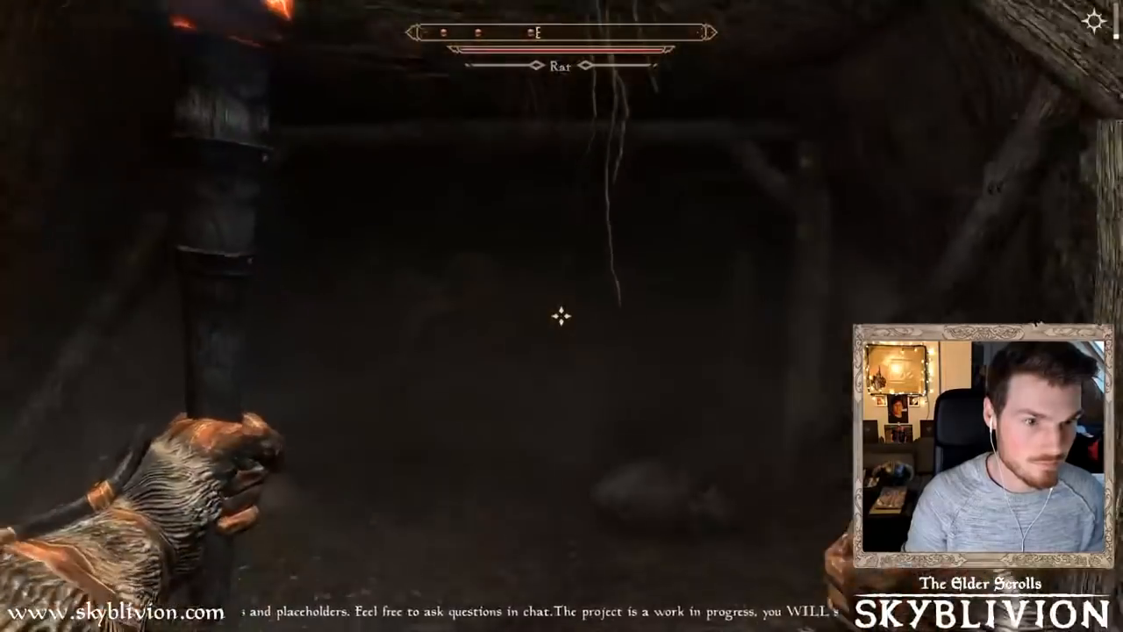
key("w")
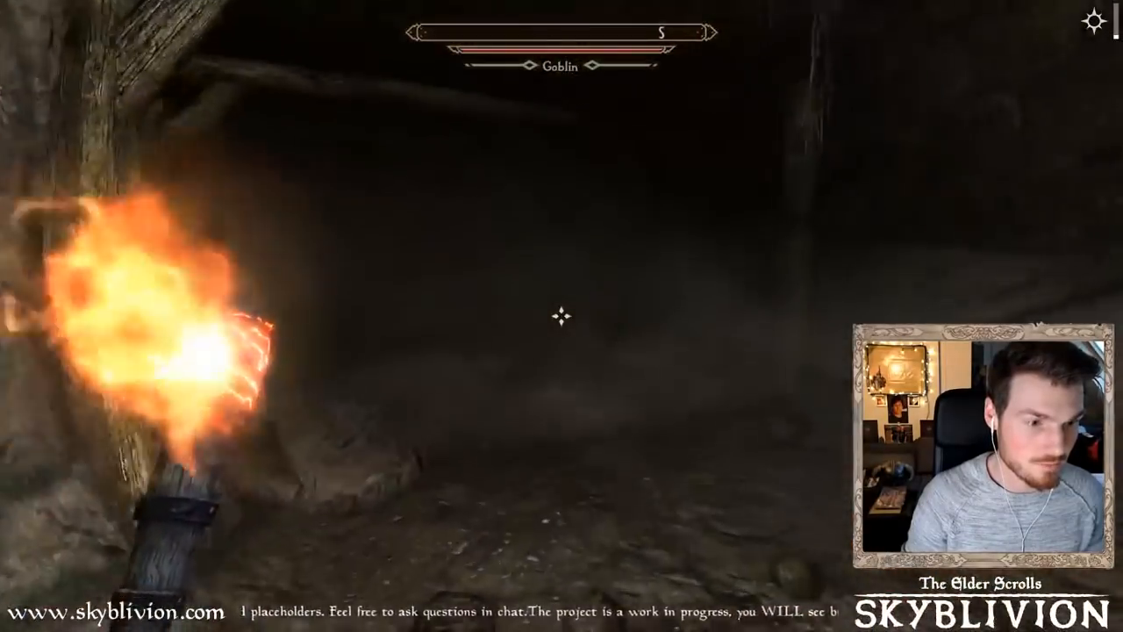
key("w")
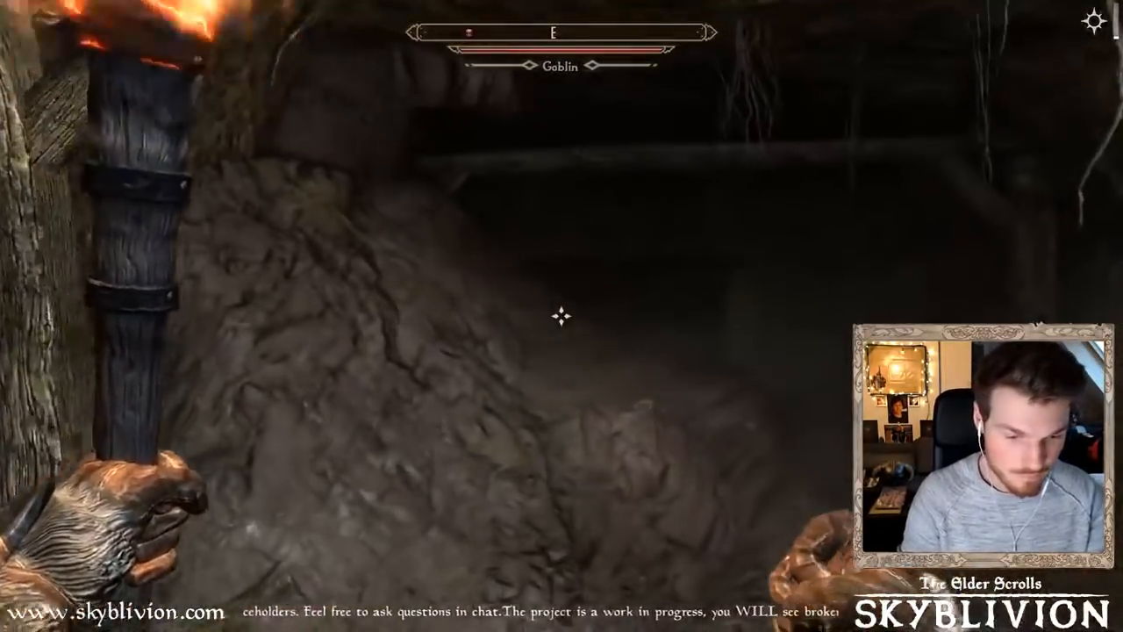
key("w")
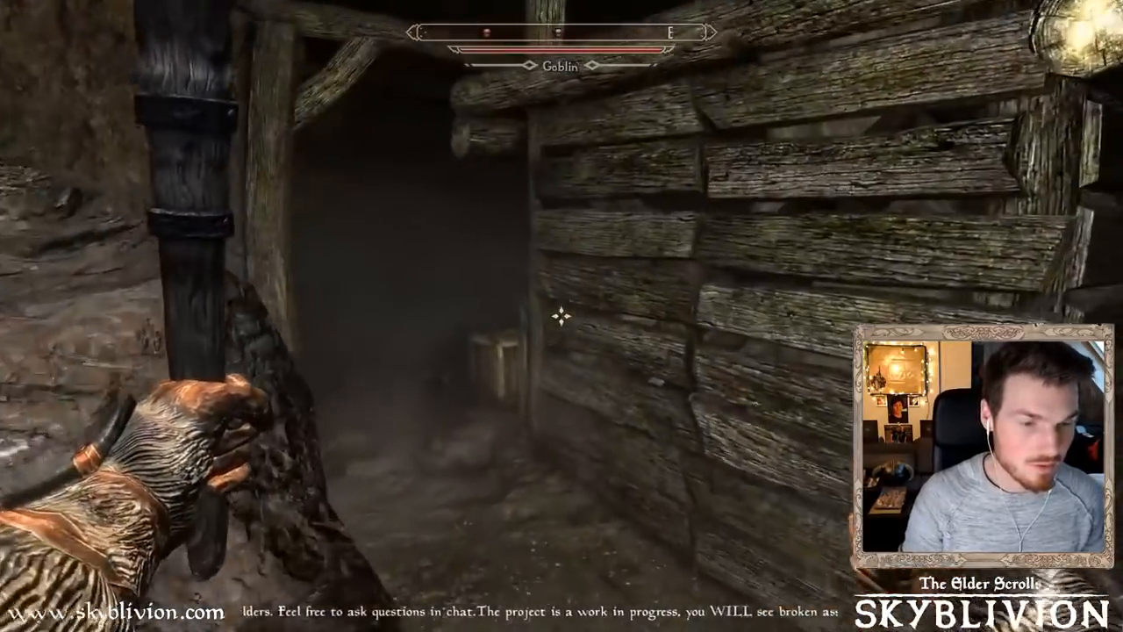
key("w")
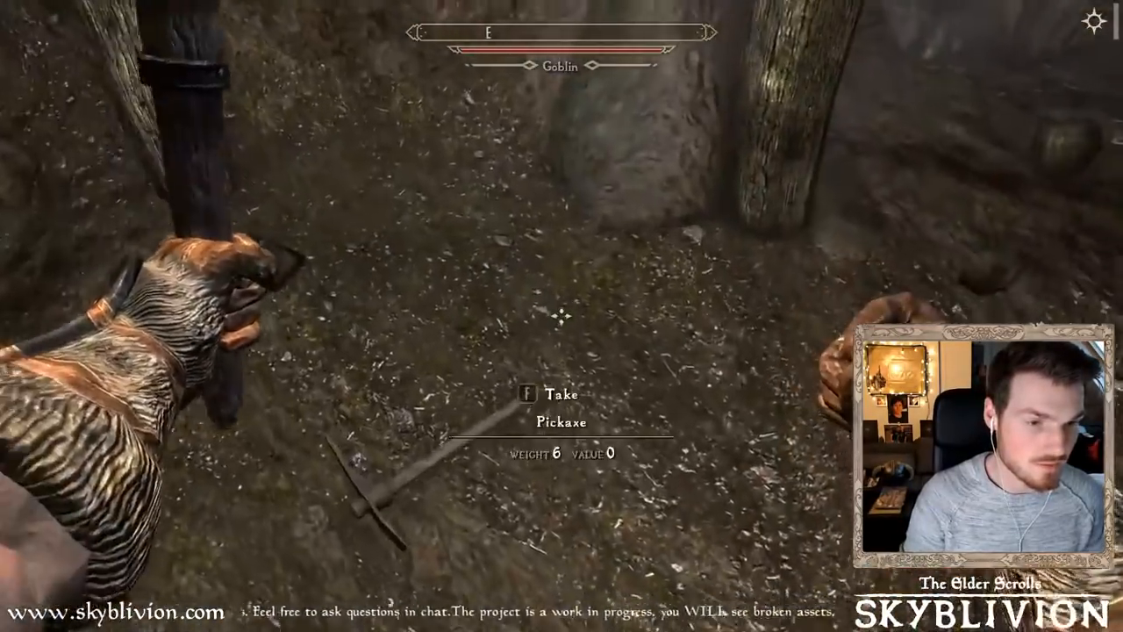
key("w")
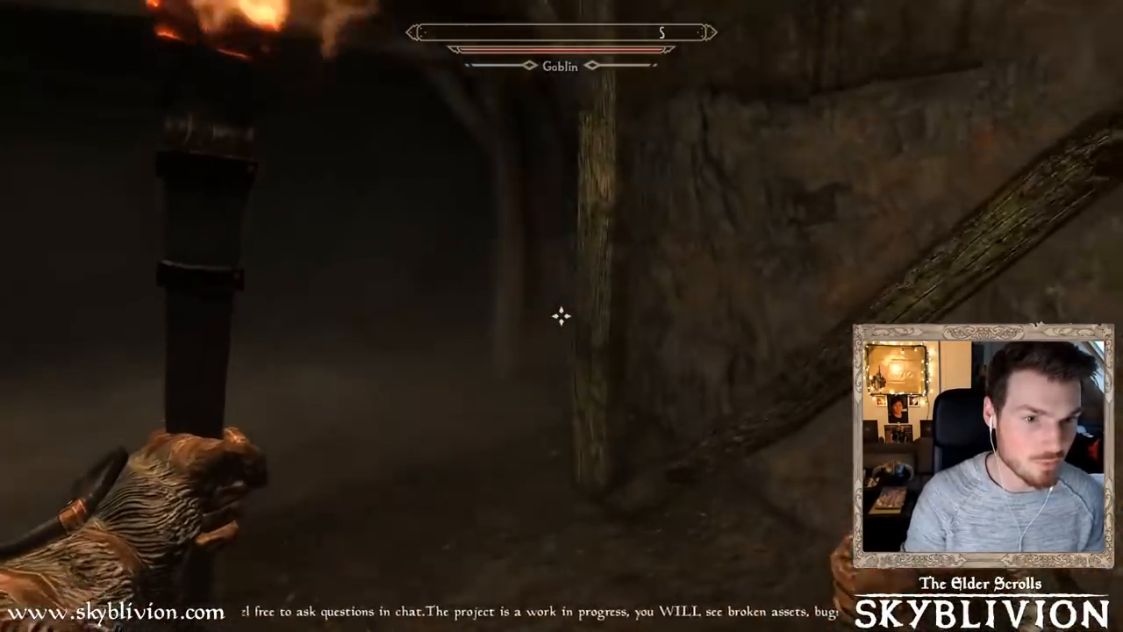
Open the console and enter qqqq to quit the game
key("grave")
type("qqqq")
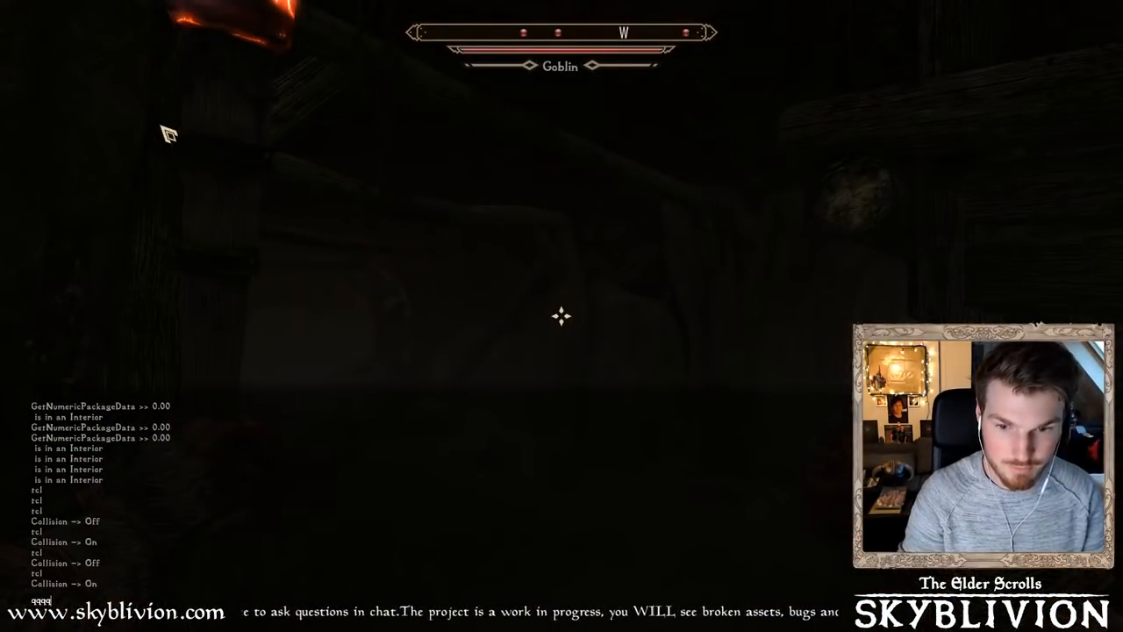